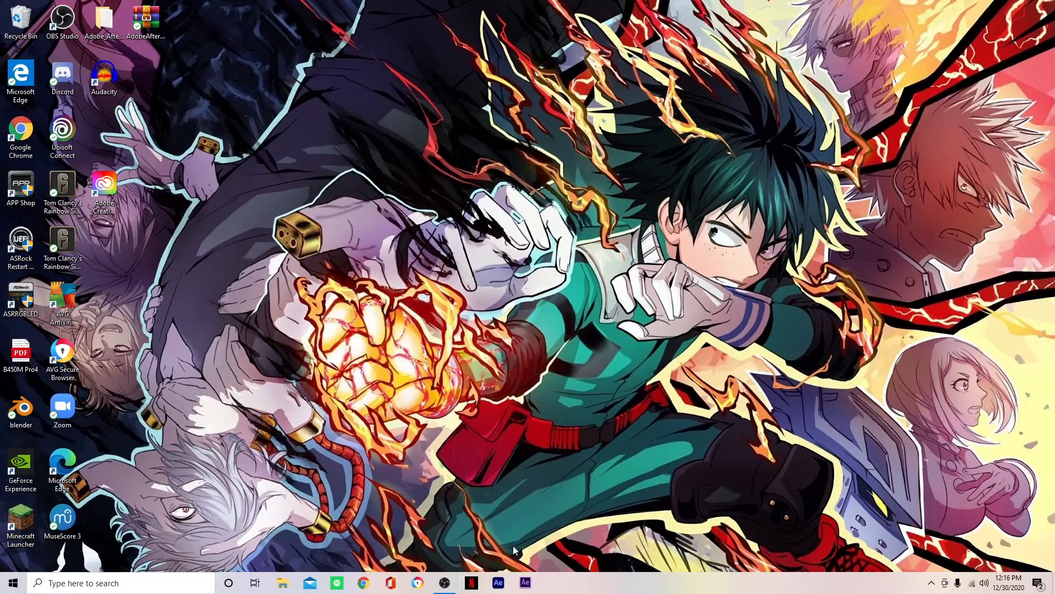
Step: Switch to Adobe After Effects and start a new project
left_click(526, 583)
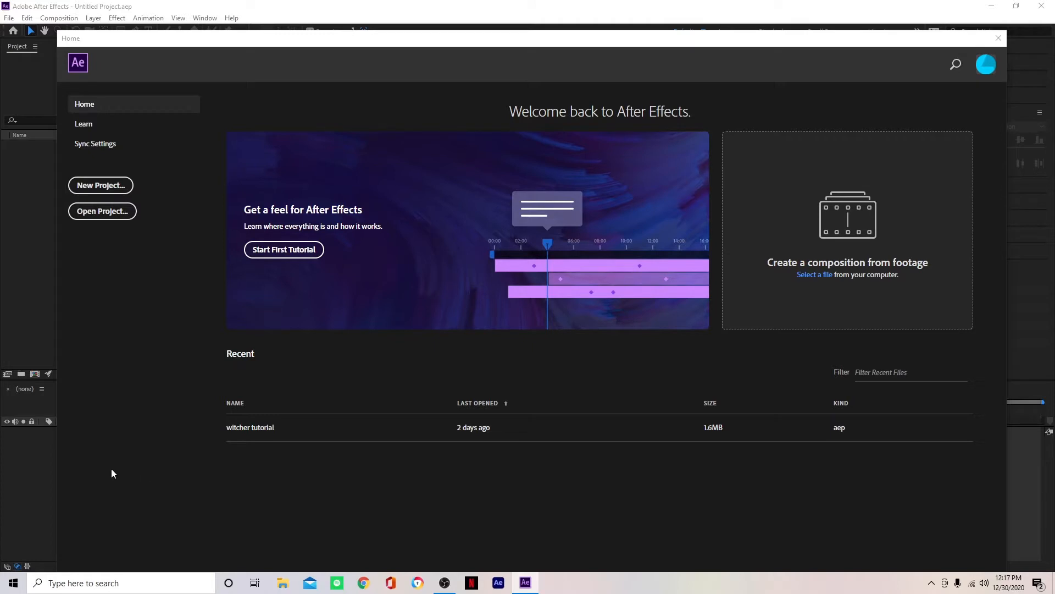
left_click(101, 186)
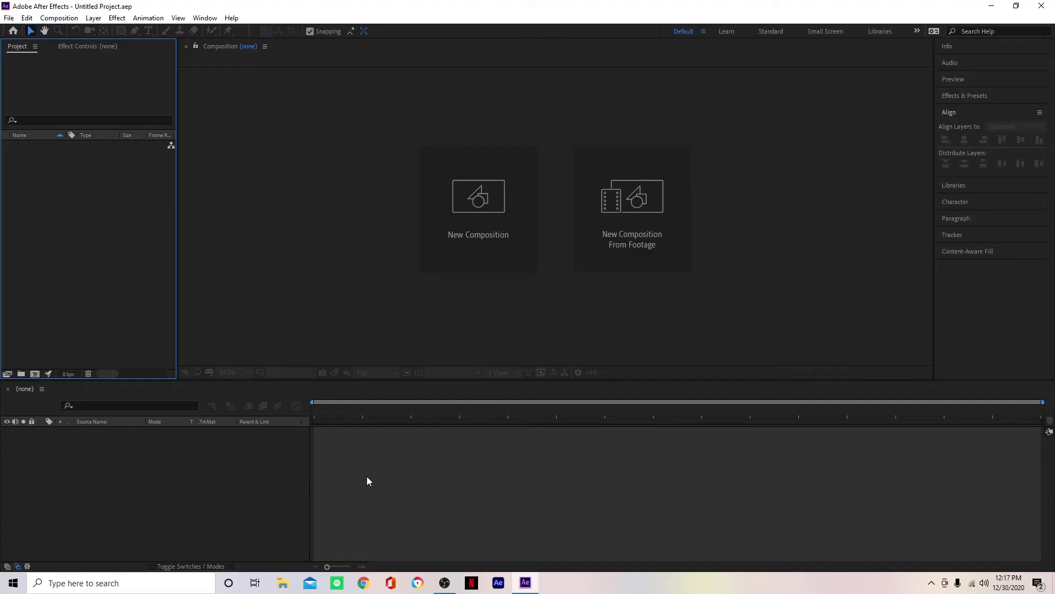
Step: Create a new HDTV 1080 29.97 composition with a duration of 0;00;58;06
left_click(476, 242)
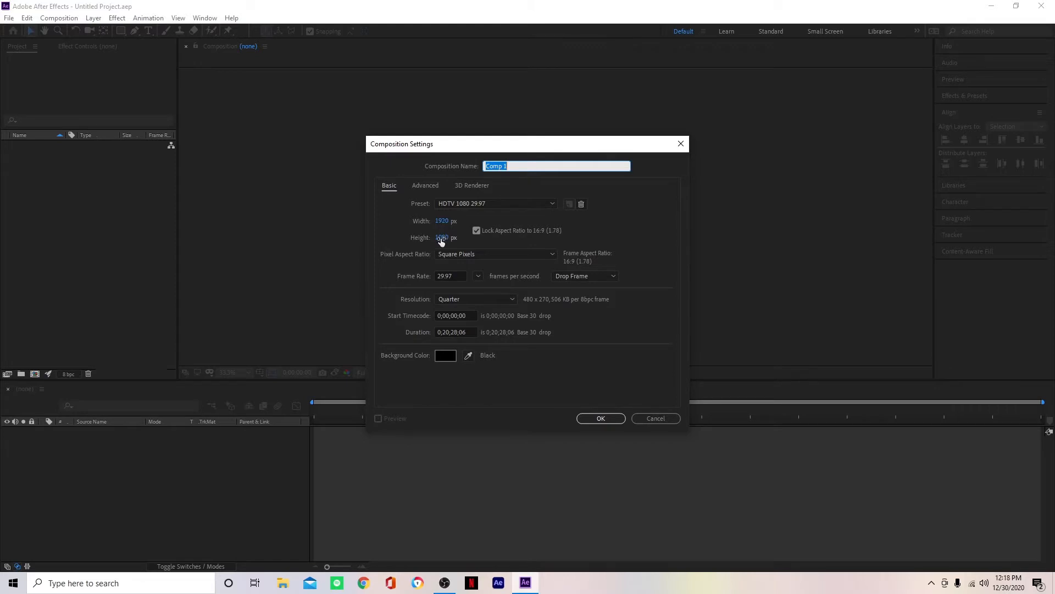
left_click(445, 332)
key("BackSpace")
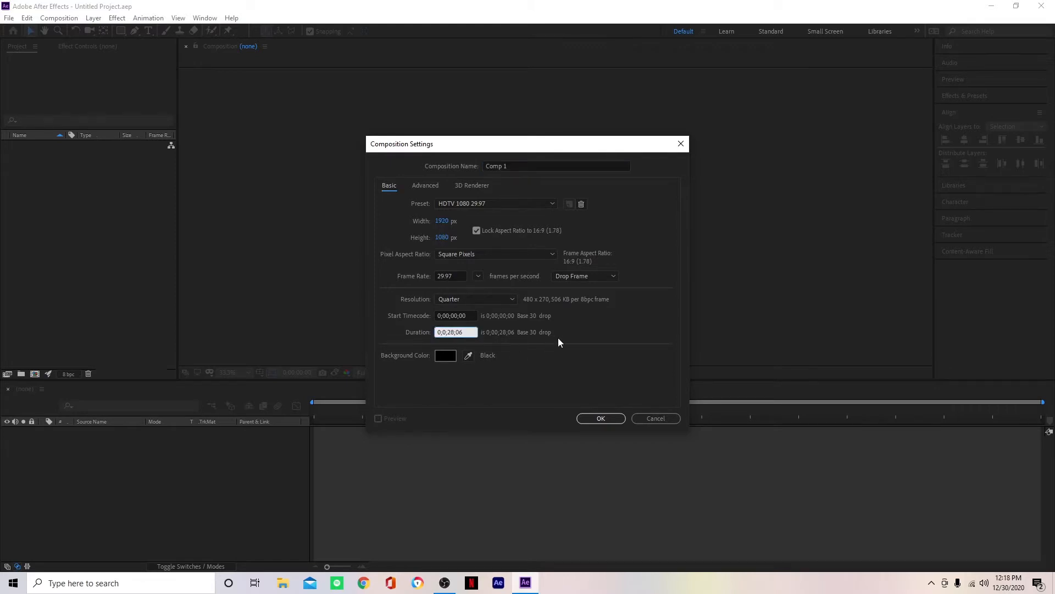
type("0")
key("Right")
key("Right")
key("BackSpace")
type("5")
left_click(573, 330)
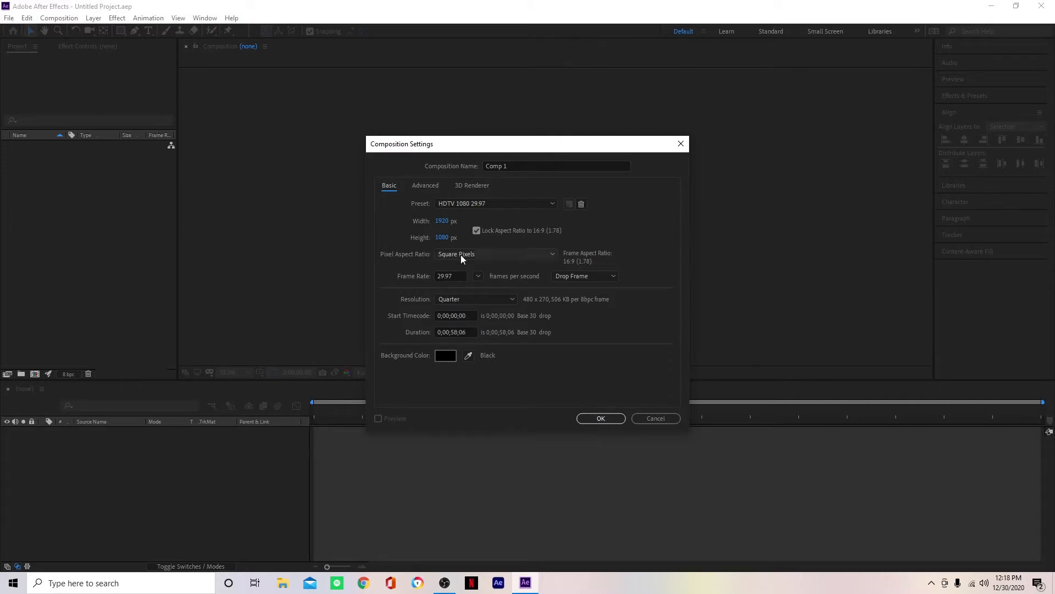
left_click(594, 420)
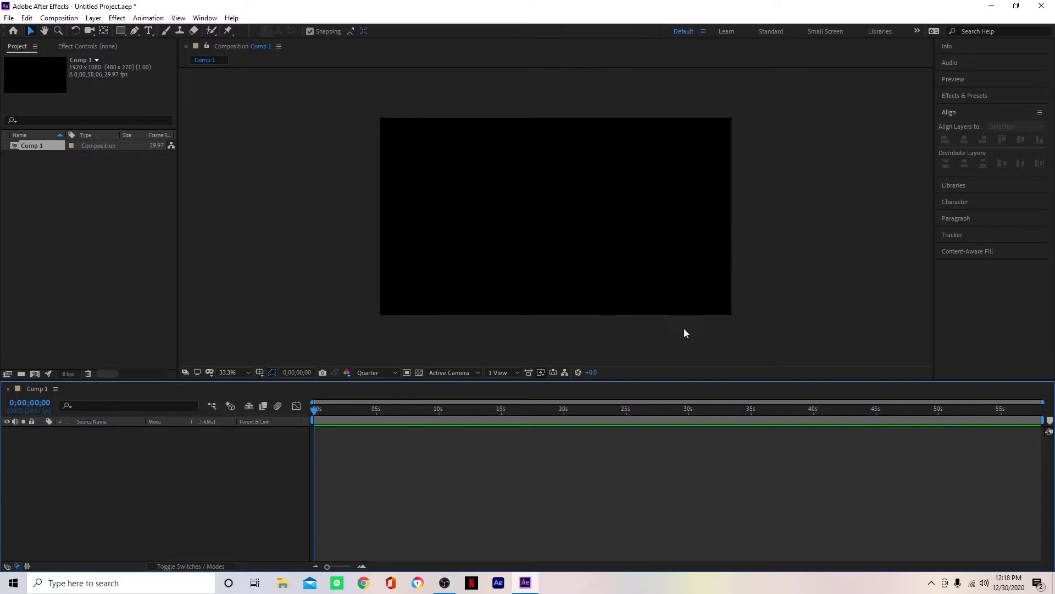
left_click_drag(330, 454, 410, 489)
left_click_drag(316, 407, 565, 440)
left_click_drag(487, 444, 312, 440)
left_click(84, 47)
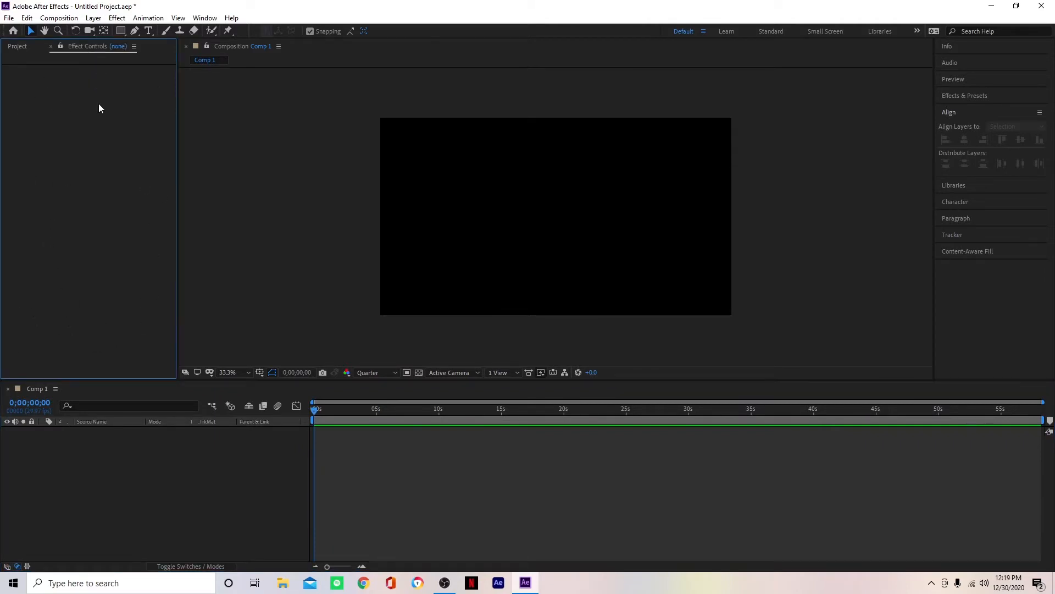
left_click(15, 53)
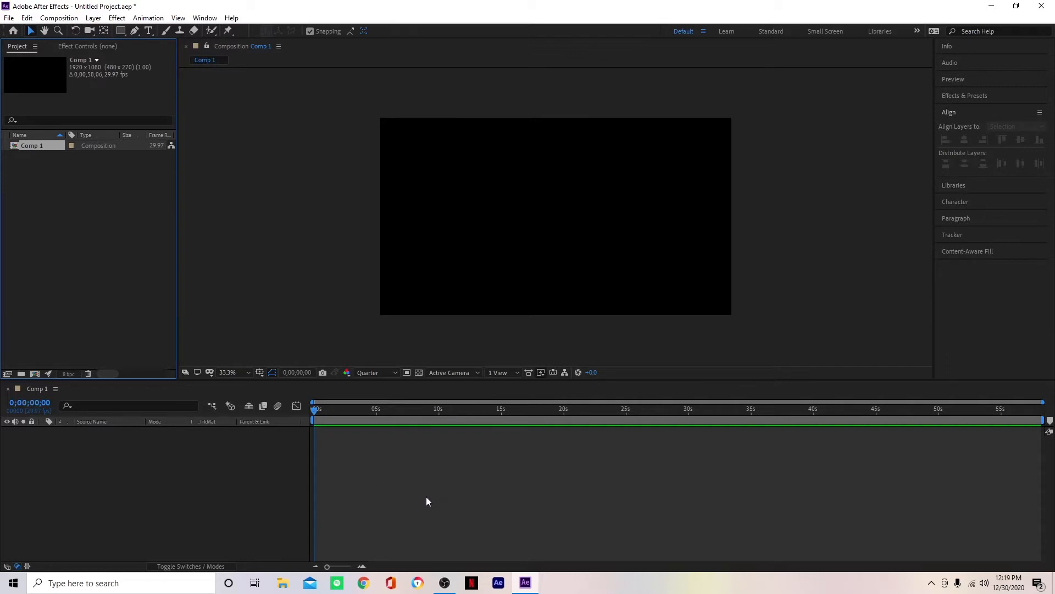
Step: Zoom the composition preview in and out, and reset its magnification to 33.3%
left_click(232, 374)
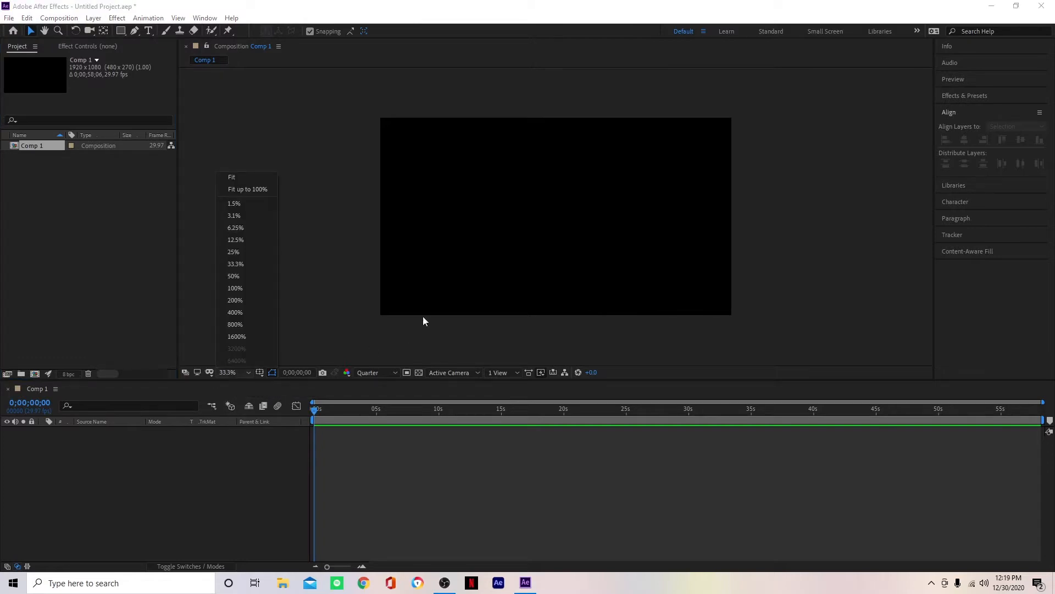
left_click(326, 312)
scroll(456, 258, "up", 6)
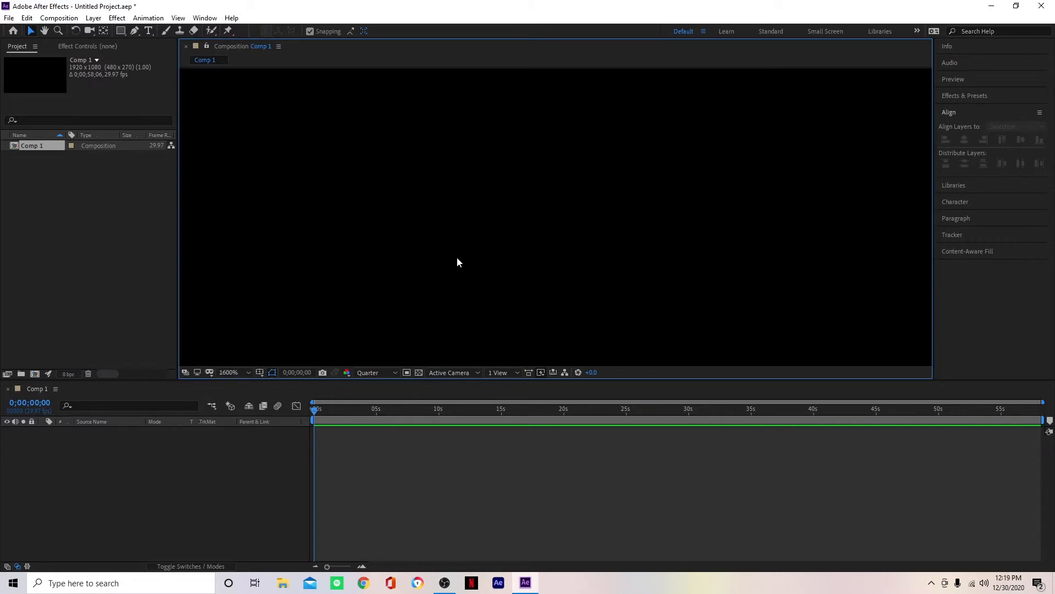
scroll(457, 262, "down", 10)
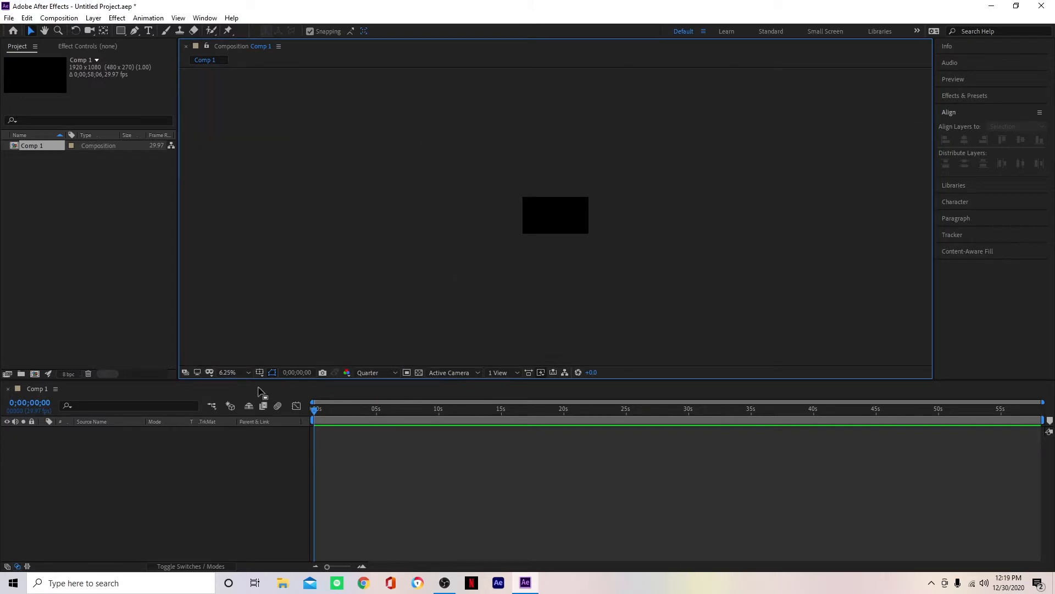
left_click(233, 372)
left_click(252, 265)
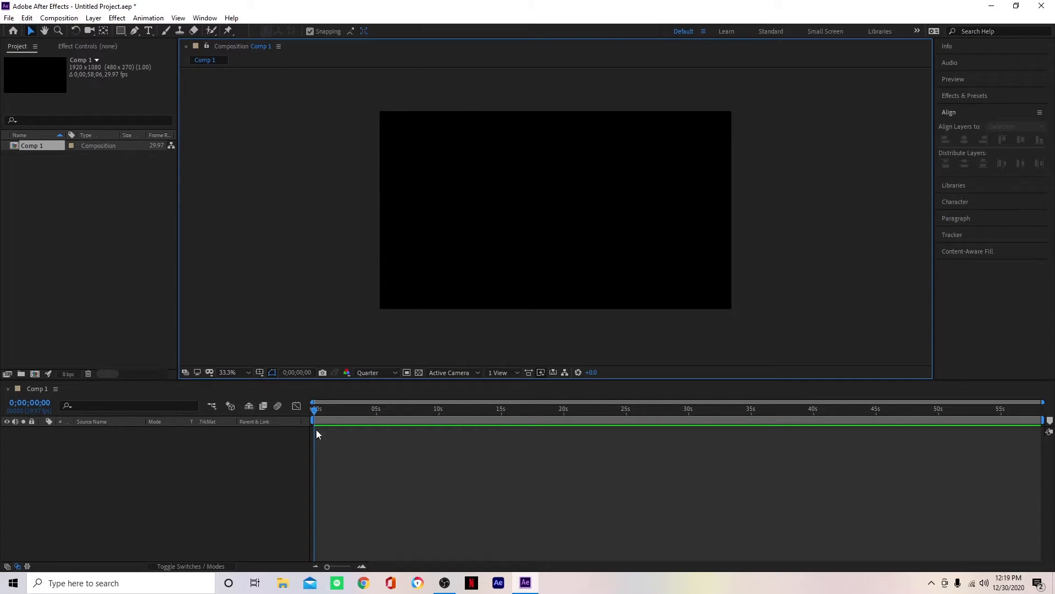
Step: Review the preview resolution options available for the composition
left_click(377, 373)
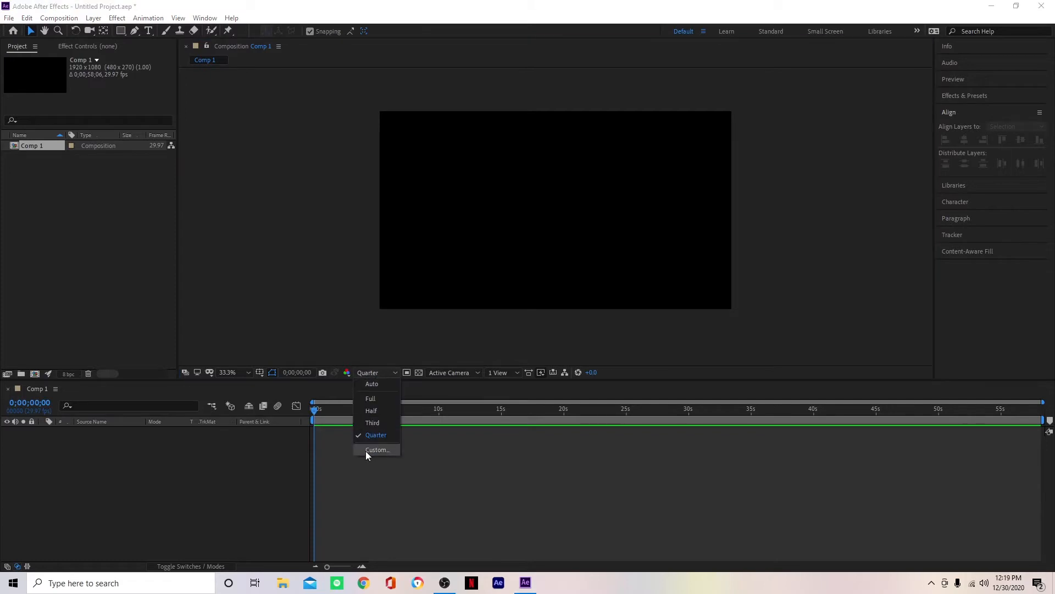
left_click(445, 471)
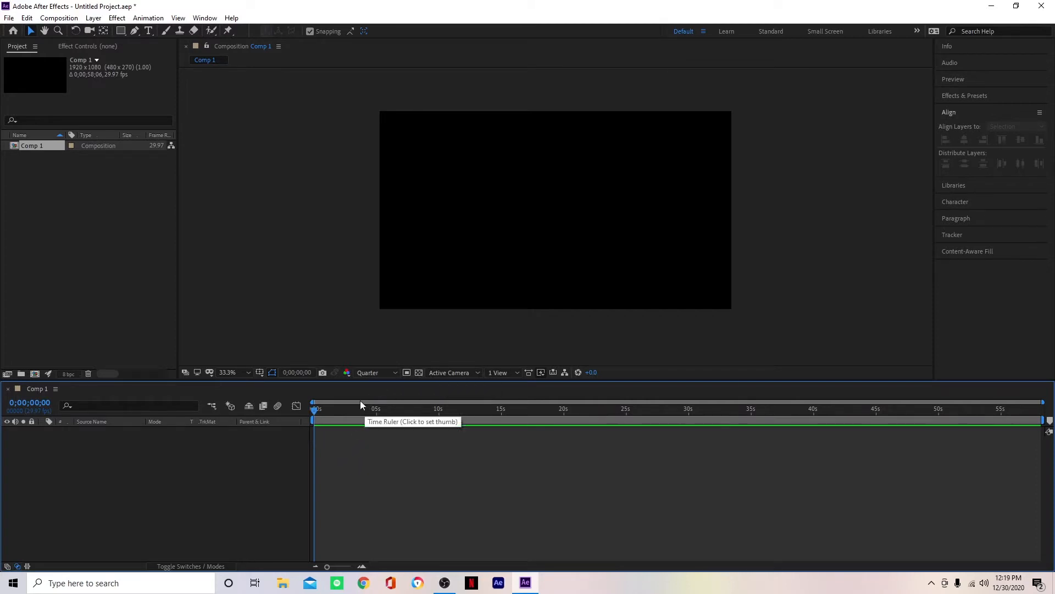
left_click(369, 373)
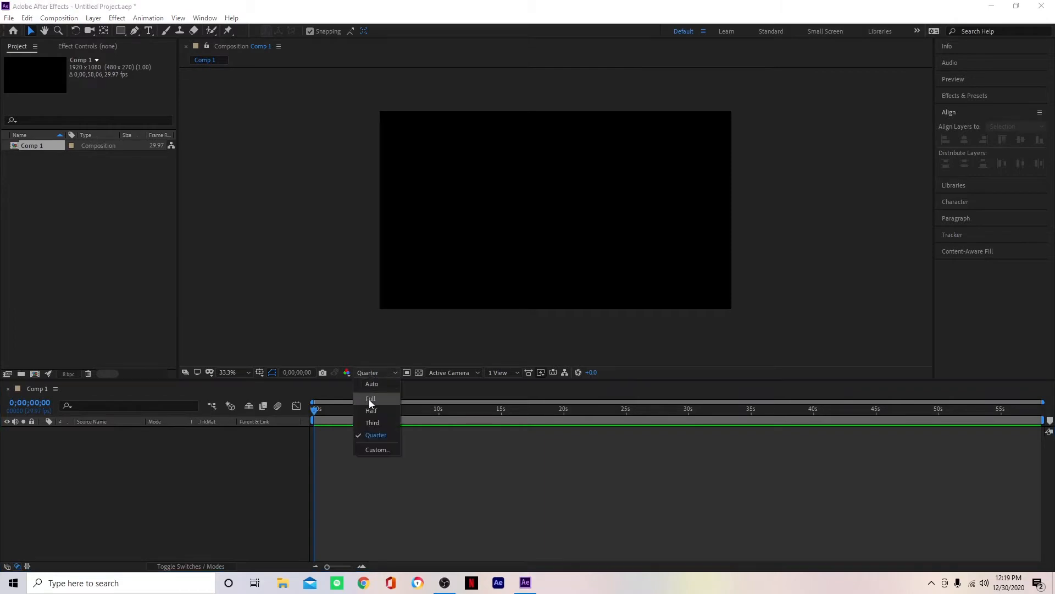
left_click(472, 484)
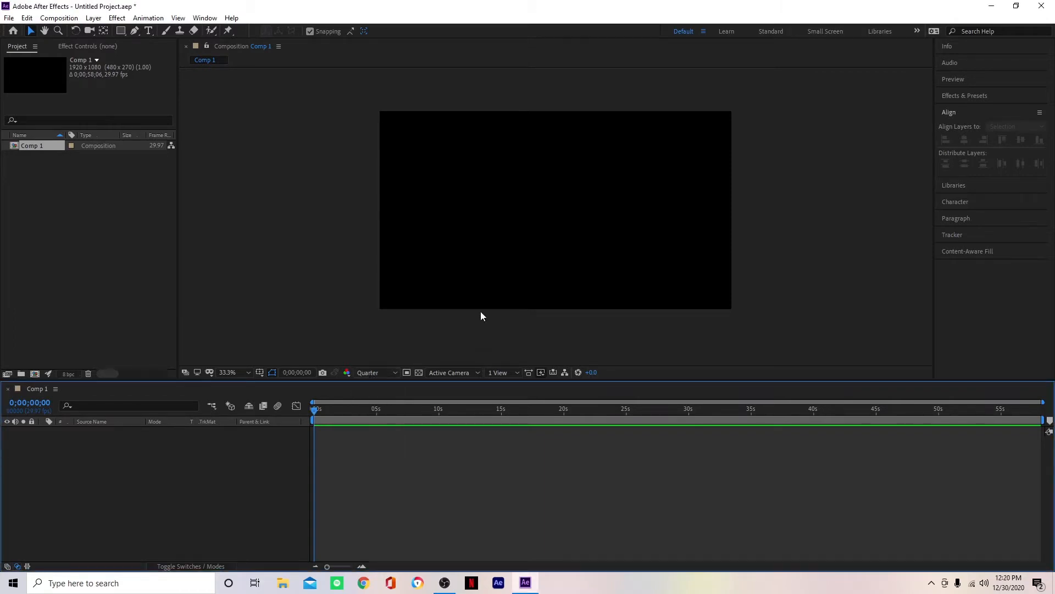
left_click(394, 374)
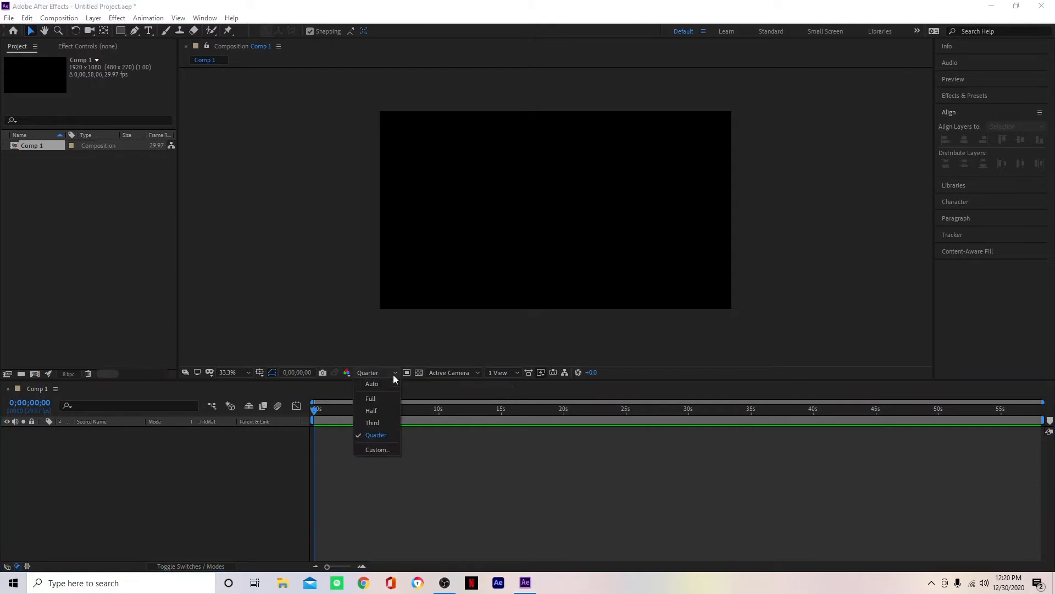
left_click(434, 492)
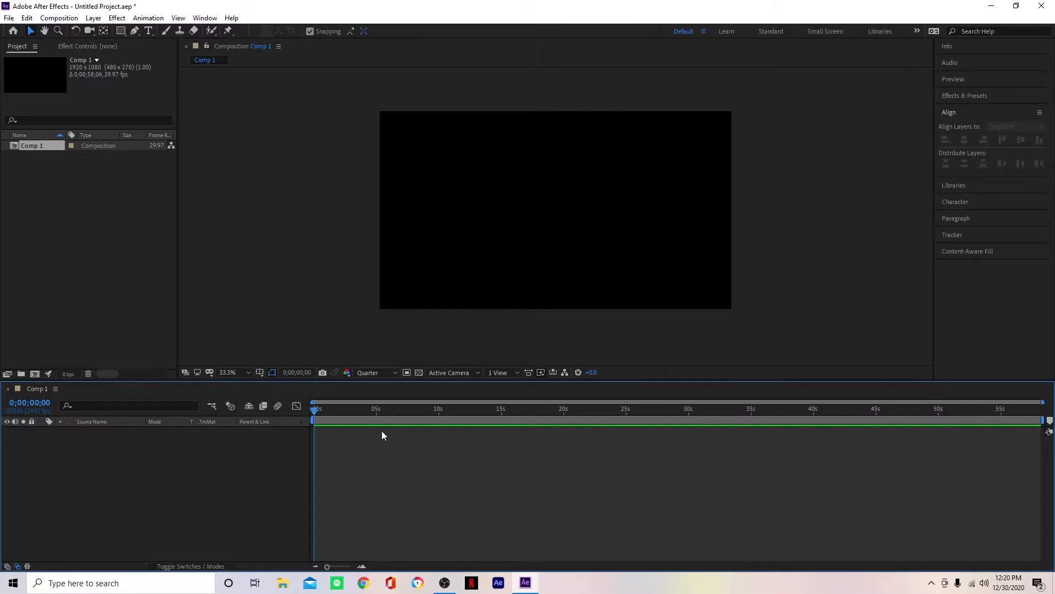
Step: Import the MP4 clips, the PLAYA SH_T MP3 and the shock emoji PNG from the Downloads folder
key("ctrl+i")
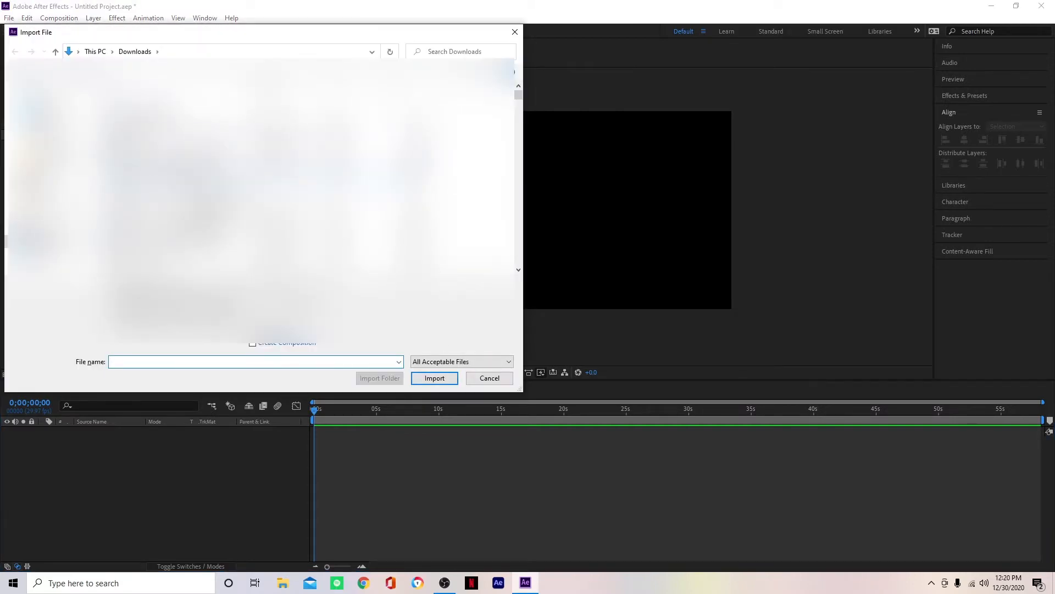
left_click_drag(104, 184, 159, 130)
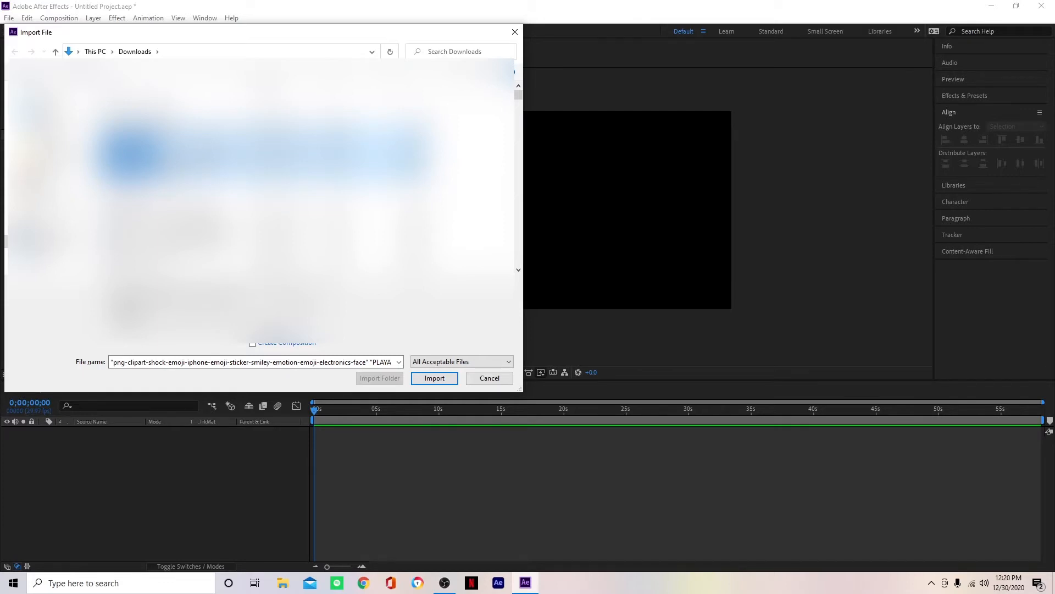
left_click_drag(159, 129, 160, 129)
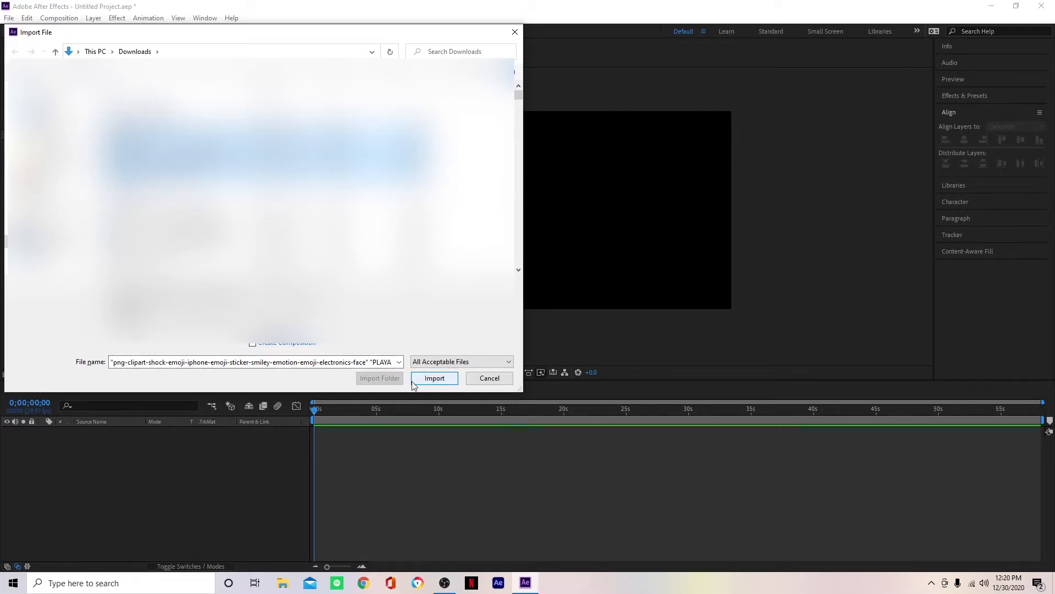
left_click(433, 378)
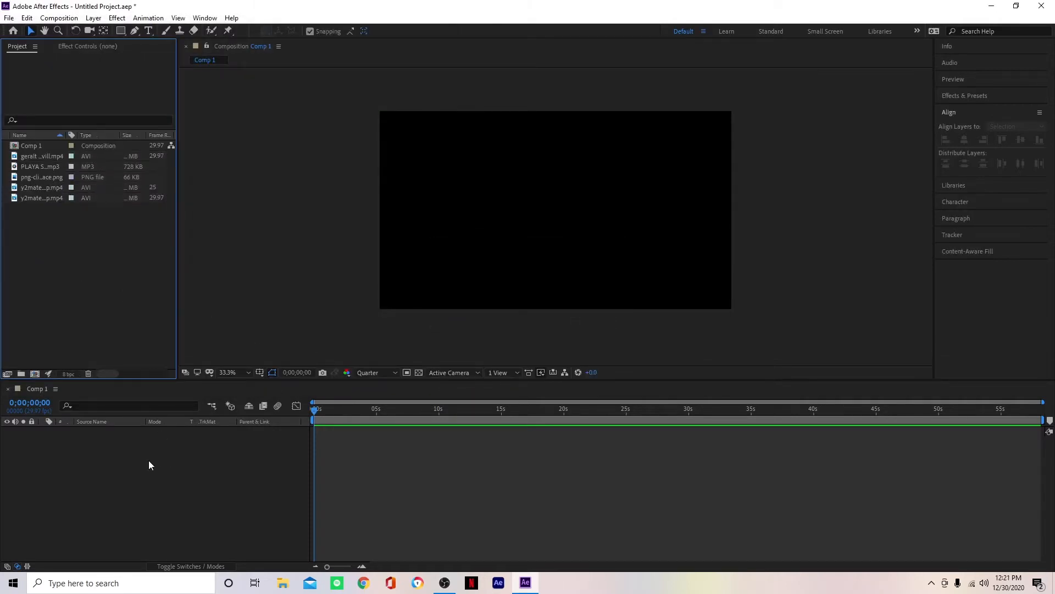
Step: Add the PLAYA SH_T.mp3 audio file to the Comp 1 timeline
left_click_drag(38, 165, 45, 213)
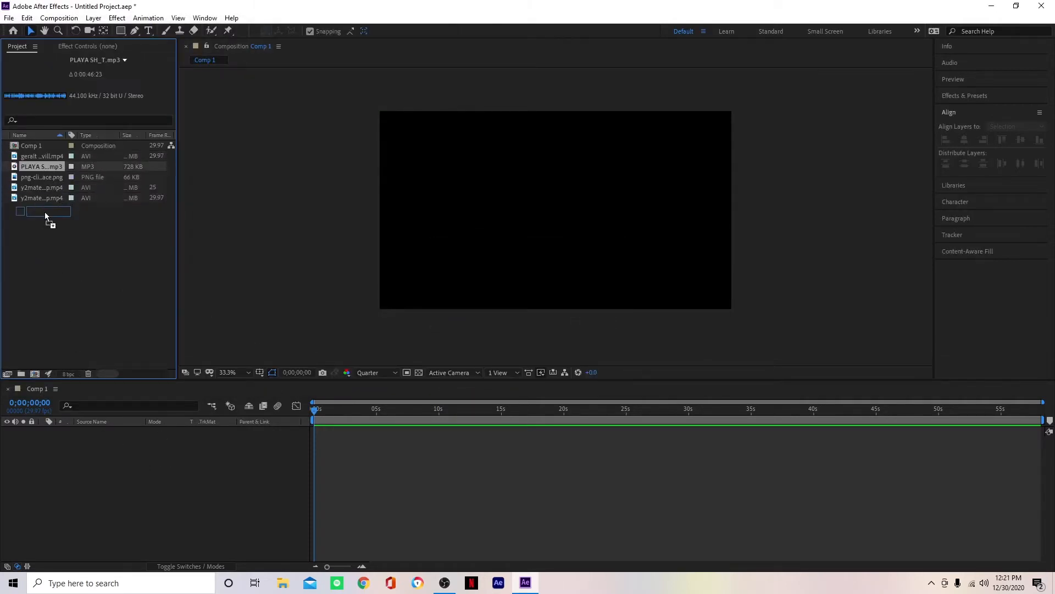
left_click_drag(107, 467, 106, 467)
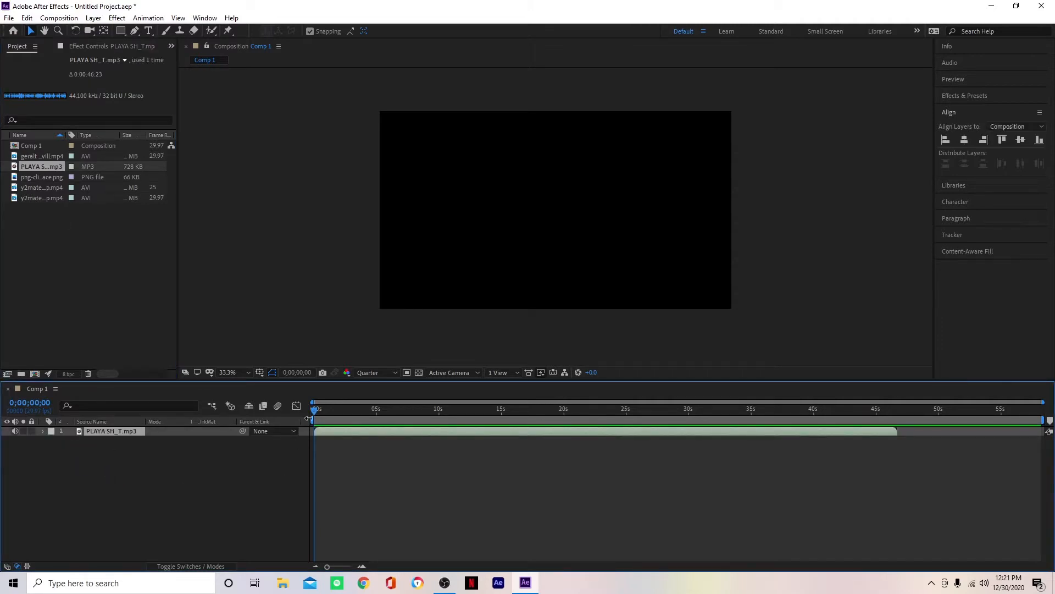
left_click_drag(332, 408, 443, 410)
left_click_drag(592, 413, 302, 460)
Step: Place the Geralt witcher MP4 clip in the Comp 1 timeline and move the playhead into its opening seconds
left_click(41, 156)
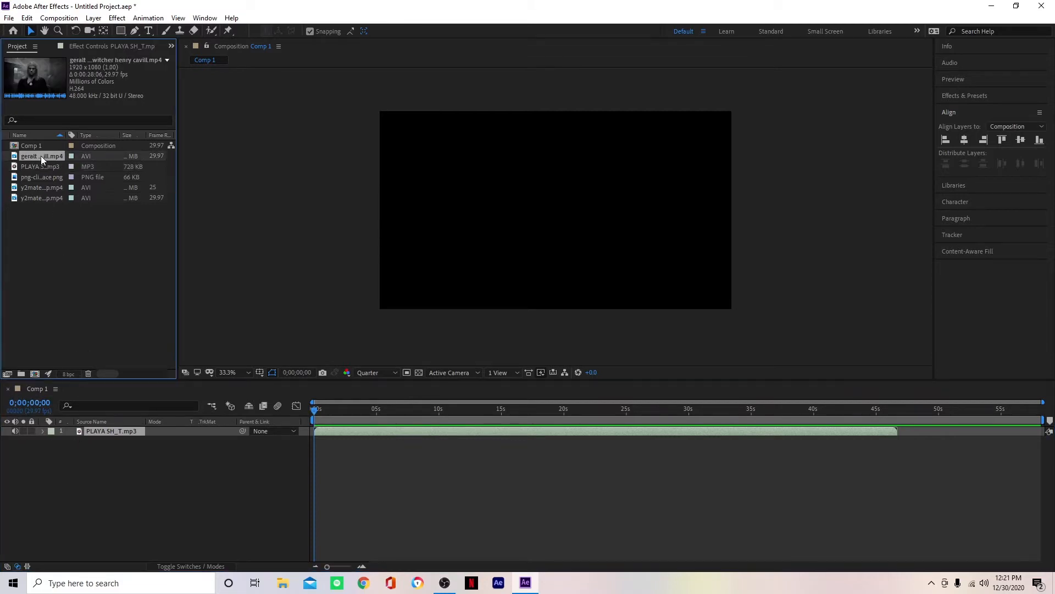
left_click_drag(69, 255, 111, 425)
left_click_drag(34, 152, 110, 431)
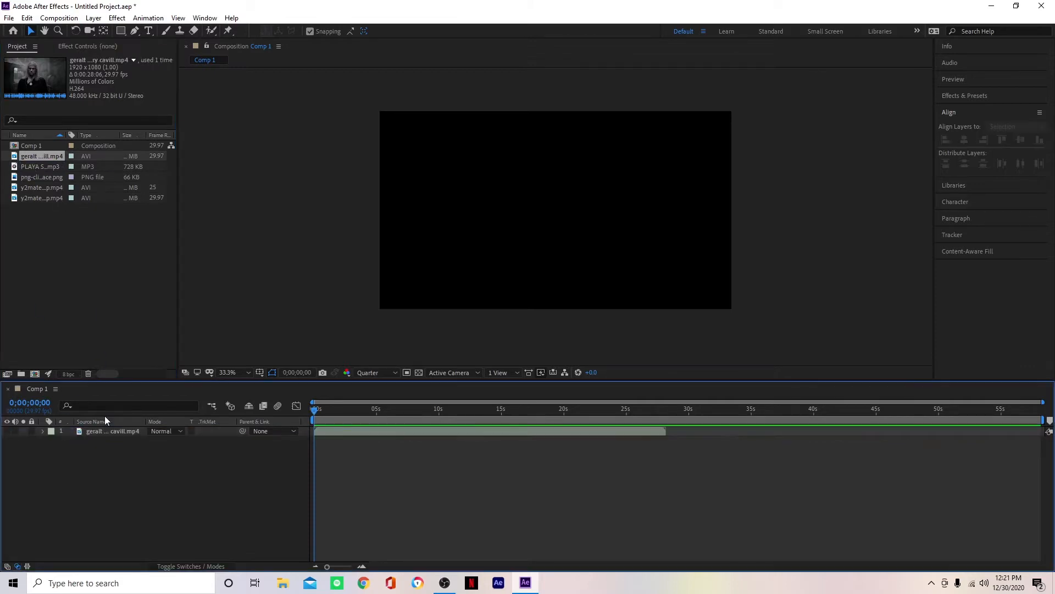
left_click(333, 410)
left_click_drag(315, 408, 328, 430)
left_click(328, 431)
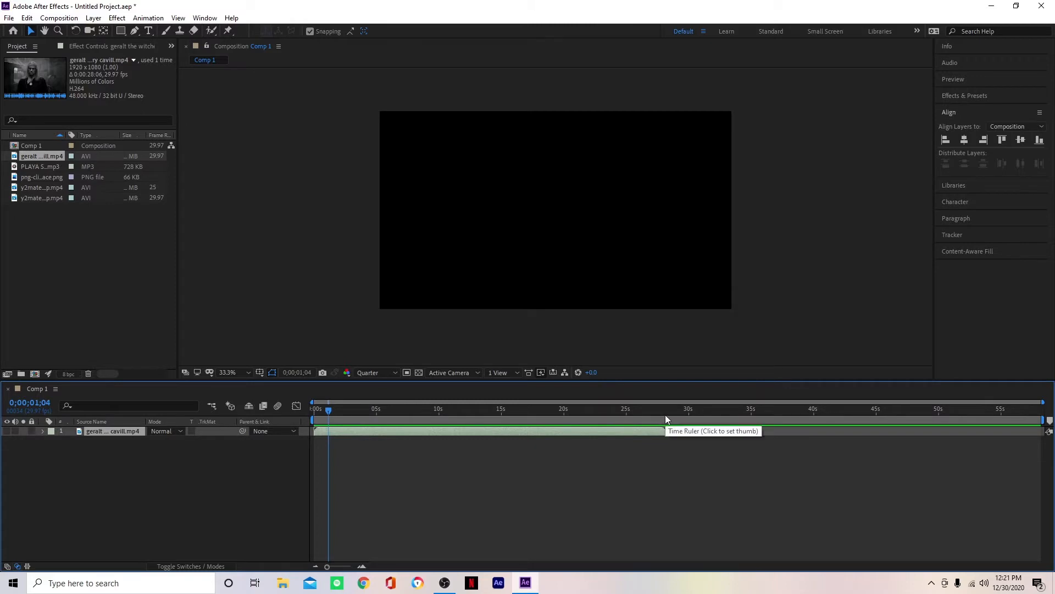
left_click_drag(664, 414, 374, 451)
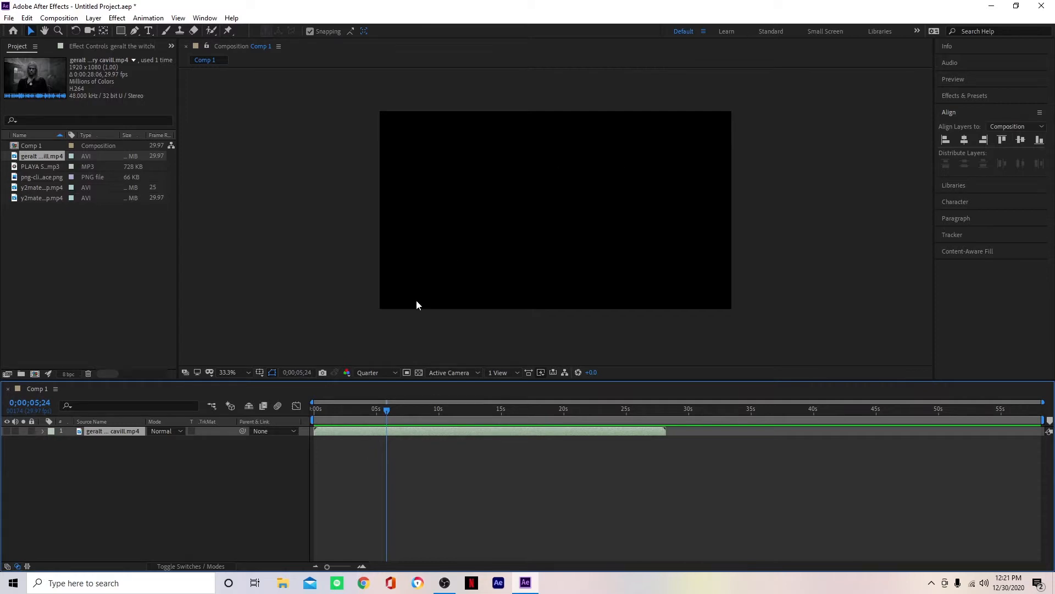
Step: Jump the playhead to the Geralt clip's out point and examine it at different timeline zoom levels
key("o")
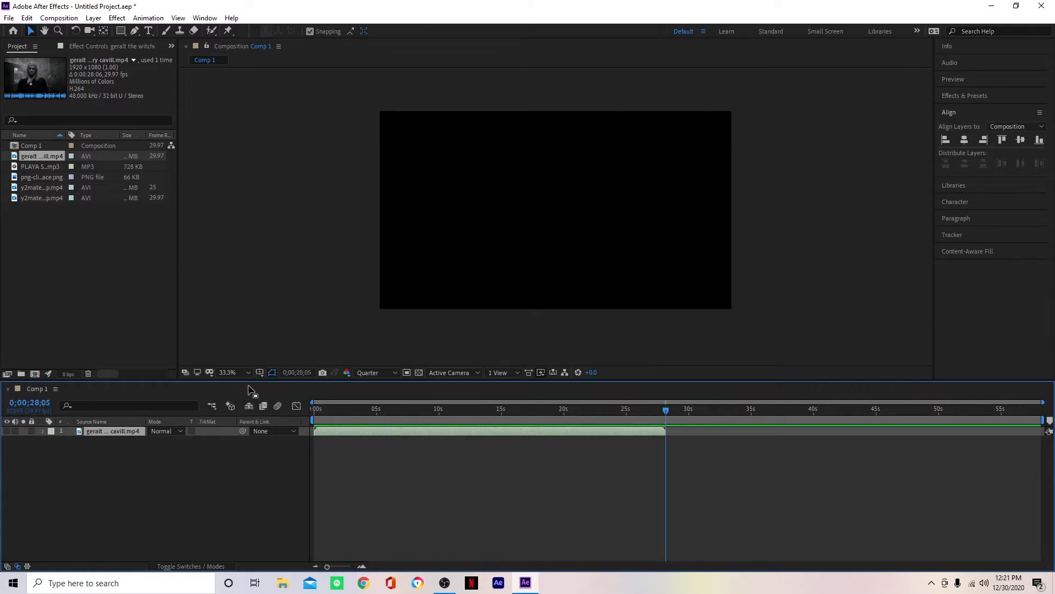
key("equal")
key("equal")
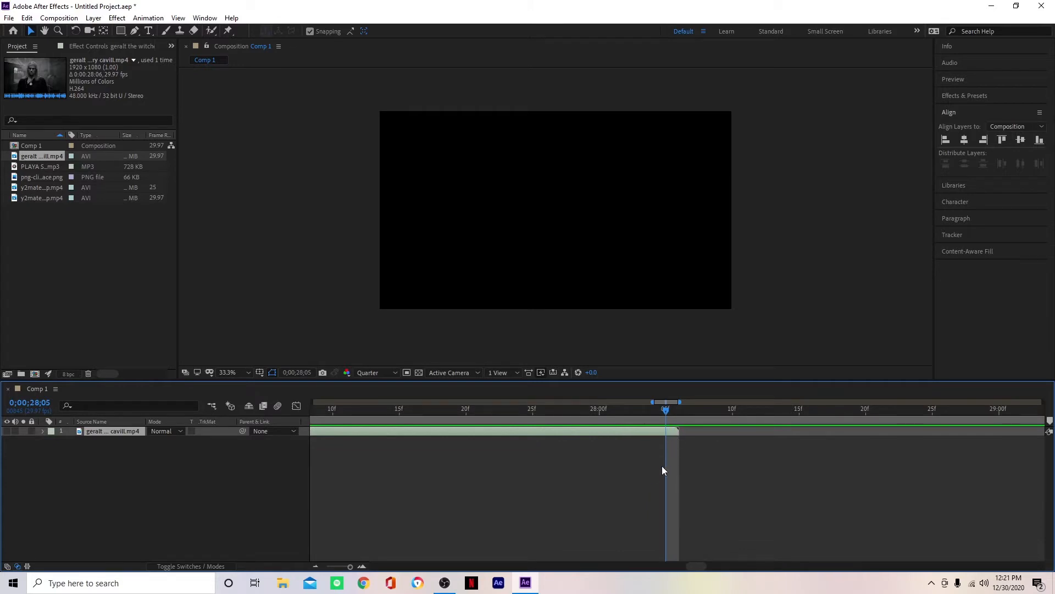
key("minus")
key("minus")
key("minus")
key("minus")
key("minus")
key("equal")
key("equal")
key("equal")
key("equal")
key("equal")
key("equal")
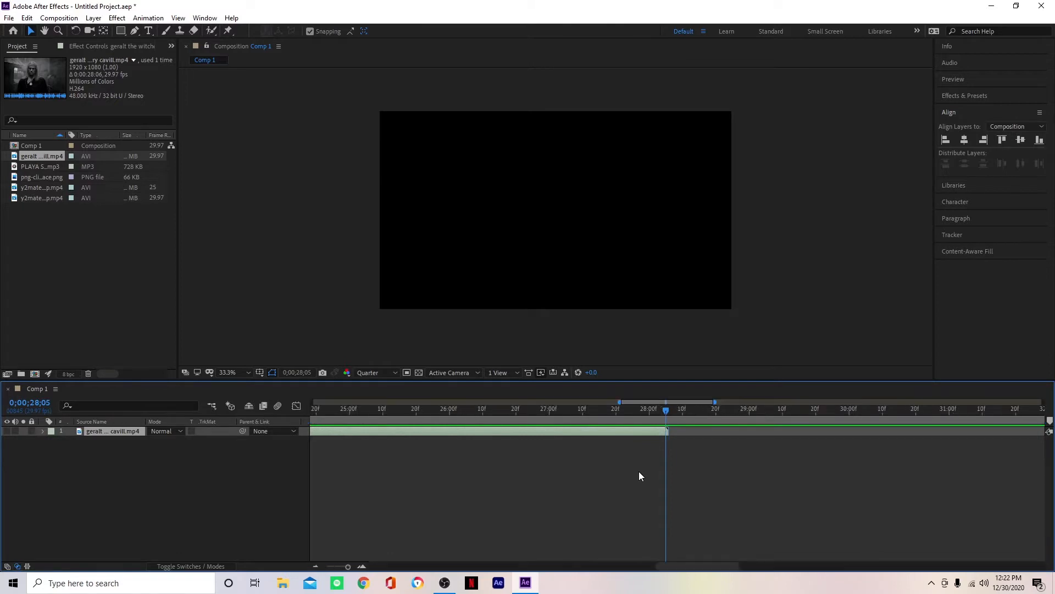
key("minus")
key("minus")
key("minus")
key("minus")
key("minus")
key("minus")
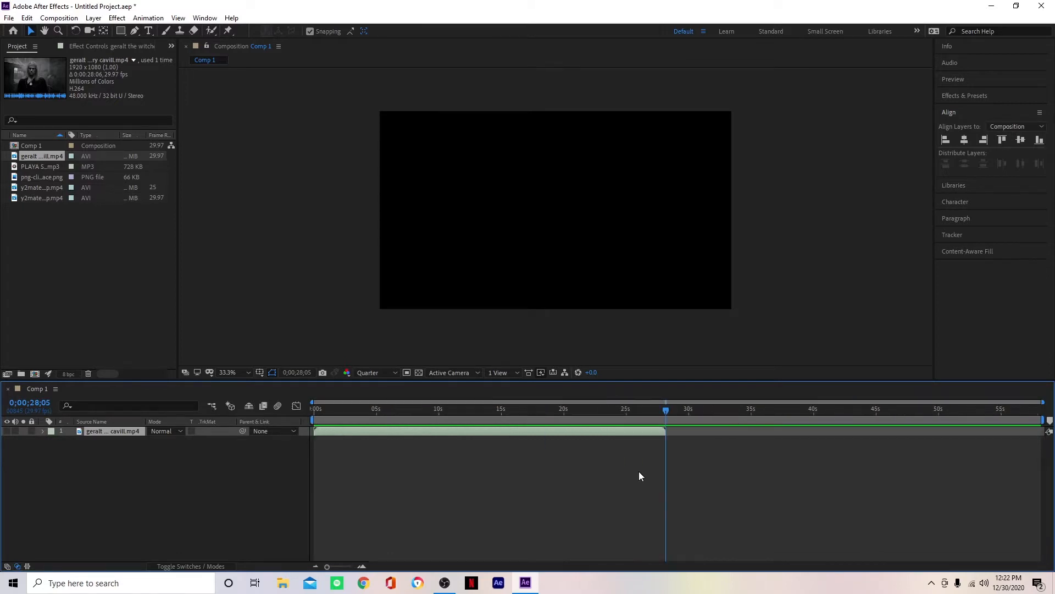
Step: Move the playhead to 0;00;28;06 and trim the Geralt clip's out point to it
key("equal")
key("equal")
key("equal")
key("equal")
key("equal")
key("equal")
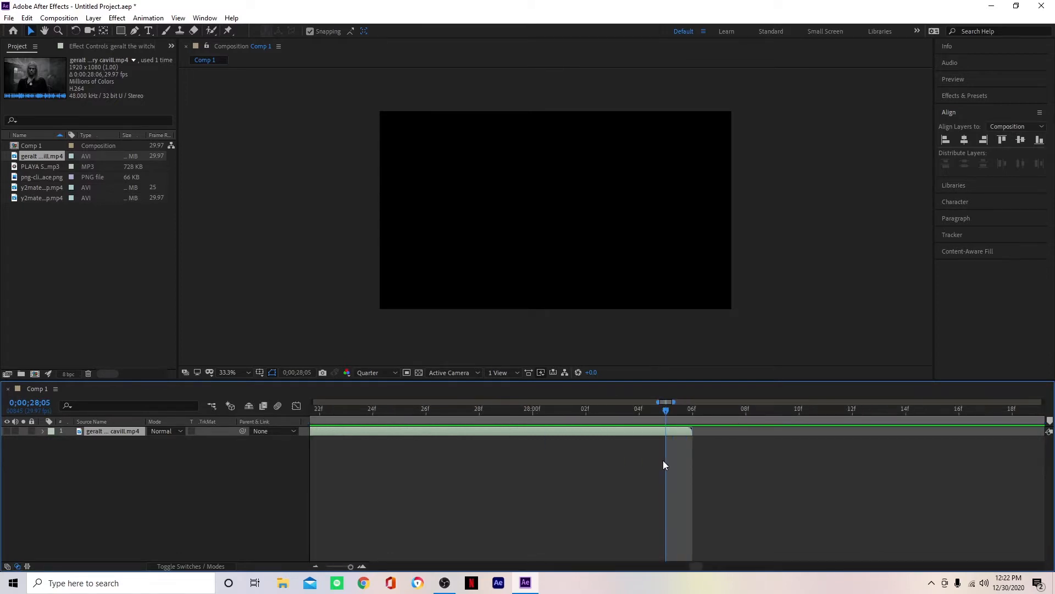
left_click(691, 415)
mouse_move(694, 422)
left_mouse_down()
mouse_move(571, 418)
mouse_move(692, 430)
left_mouse_up()
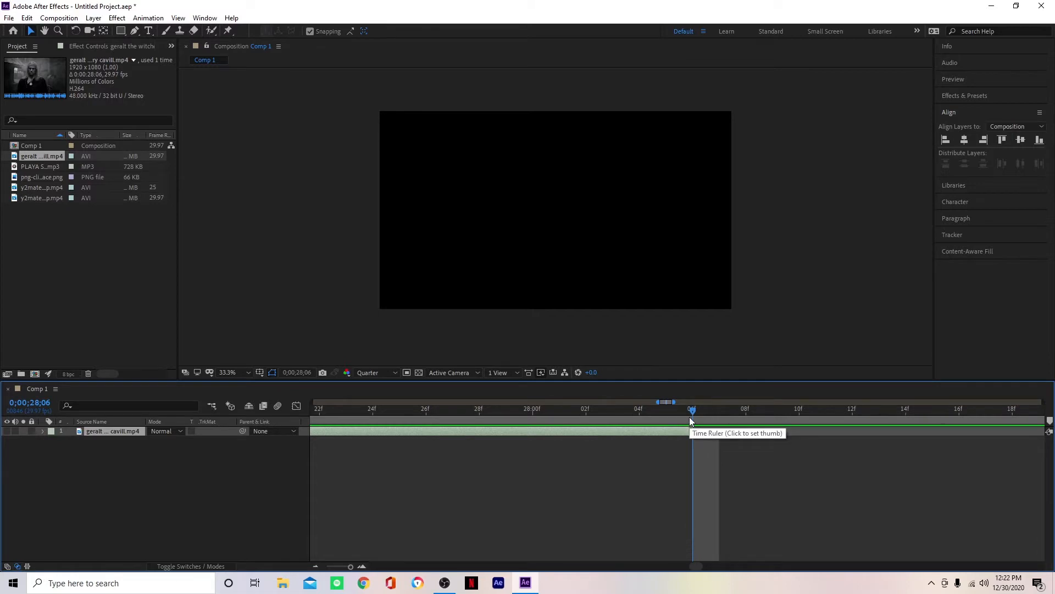
key("alt+]")
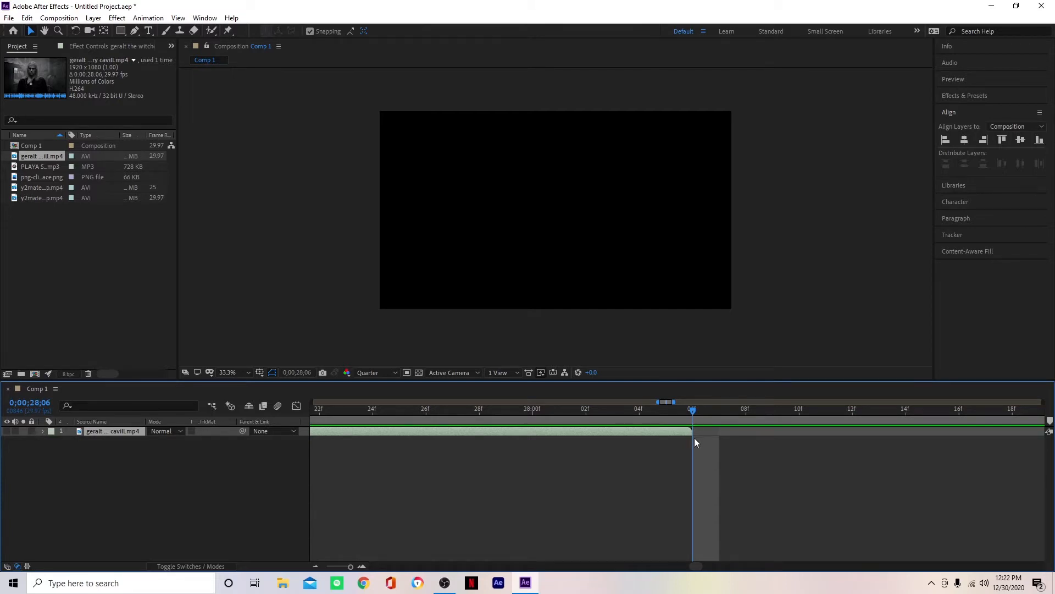
Step: Set the duration of Comp 1 to 0;00;28;06 in the composition settings
key("ctrl+k")
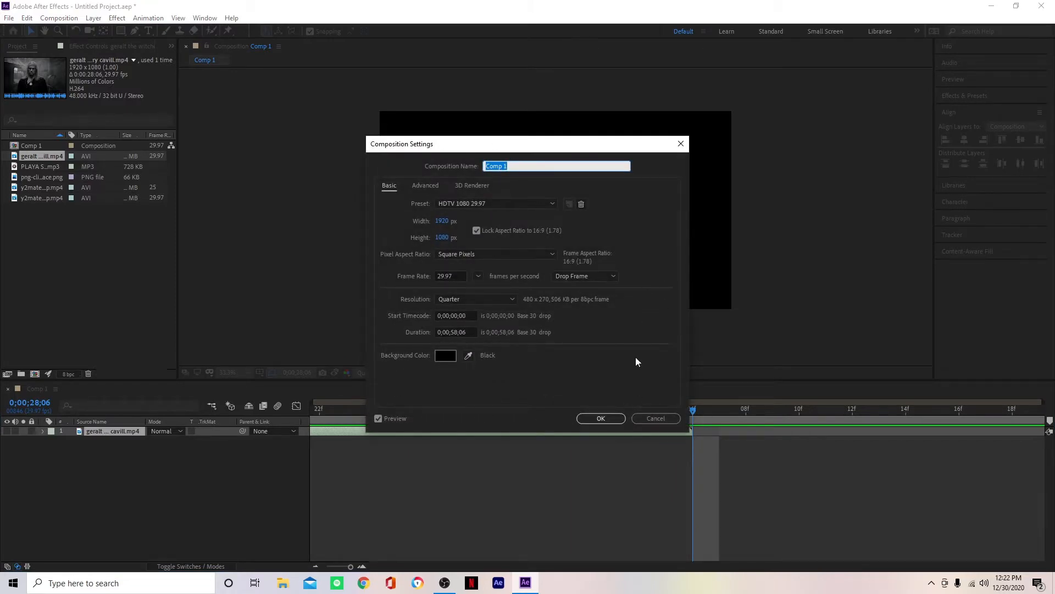
left_click_drag(556, 144, 727, 162)
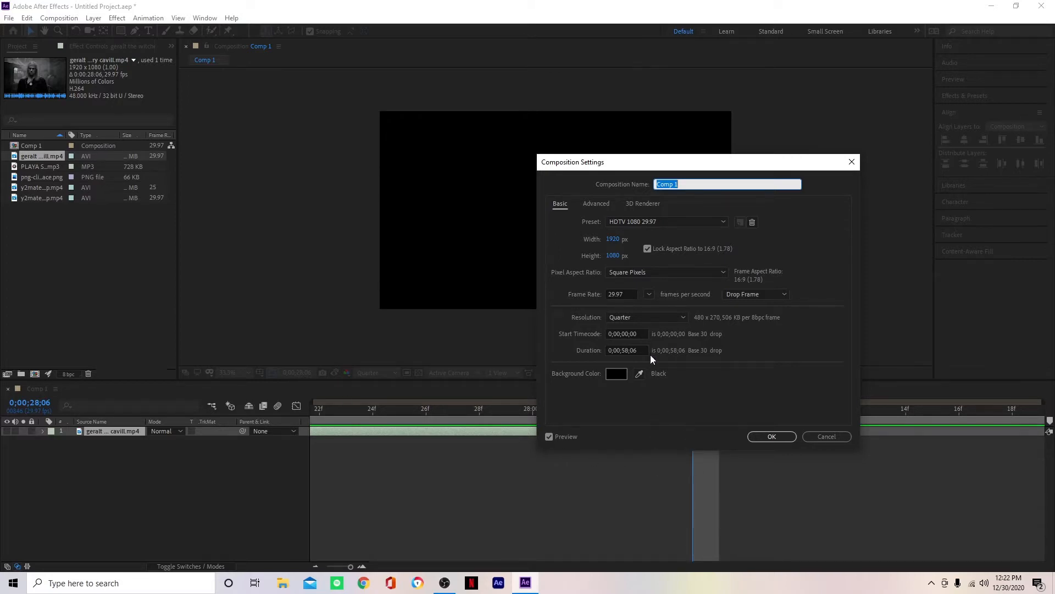
left_click(626, 350)
key("BackSpace")
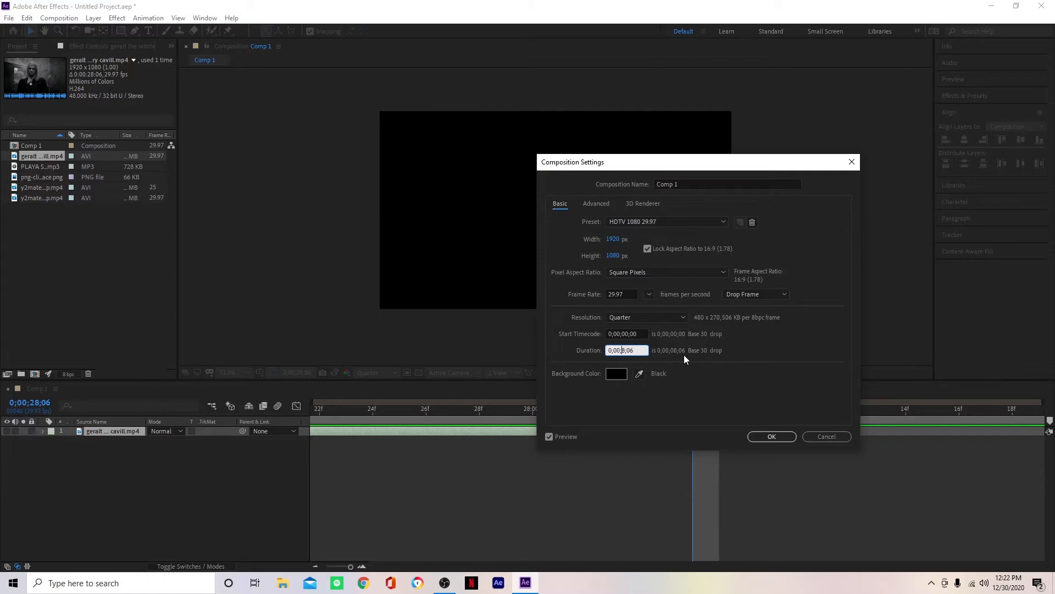
type("2")
left_click(763, 435)
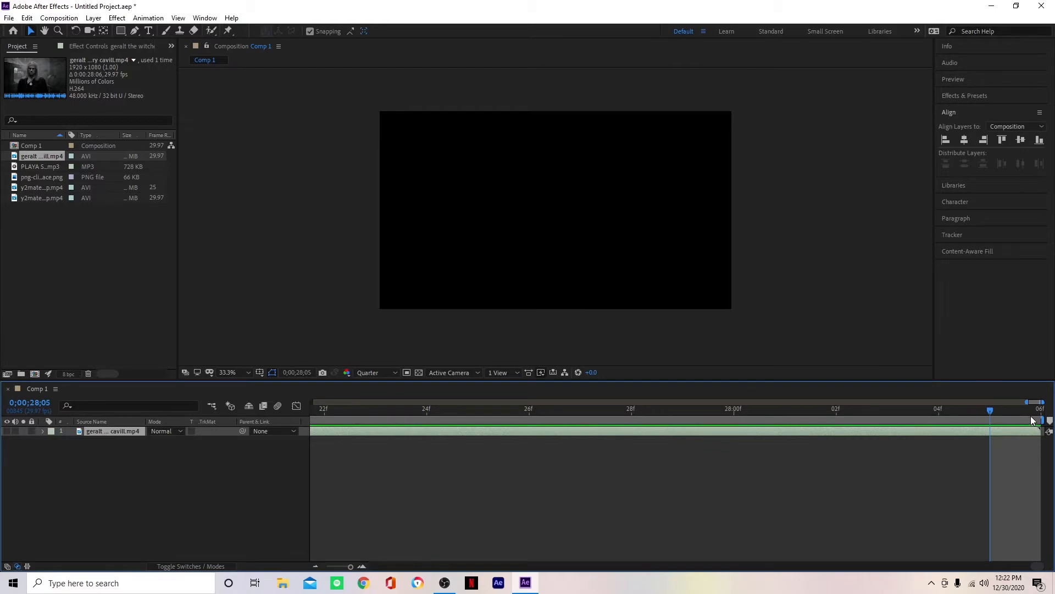
Step: Return the playhead to 0;00;00;00 and delete the Geralt clip layer from the Comp 1 timeline
key("minus")
key("minus")
key("minus")
key("minus")
key("minus")
key("minus")
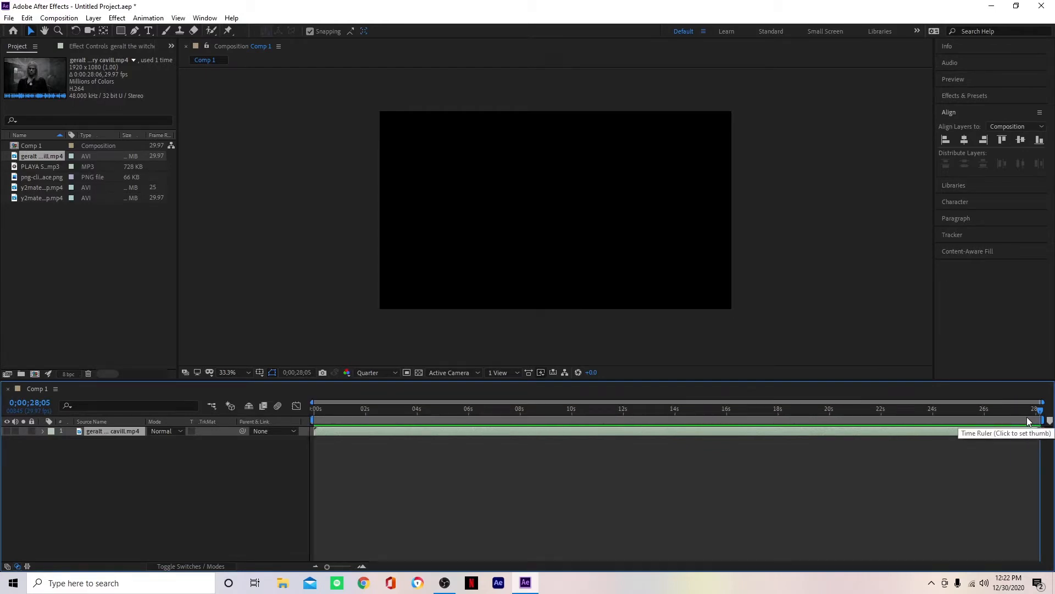
left_click_drag(816, 413, 255, 428)
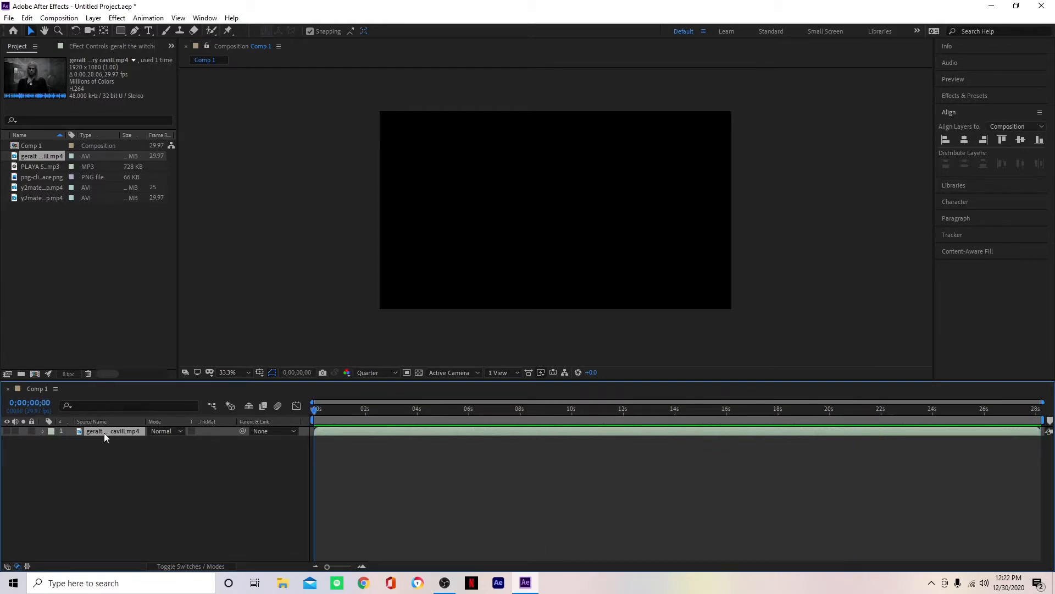
key("Delete")
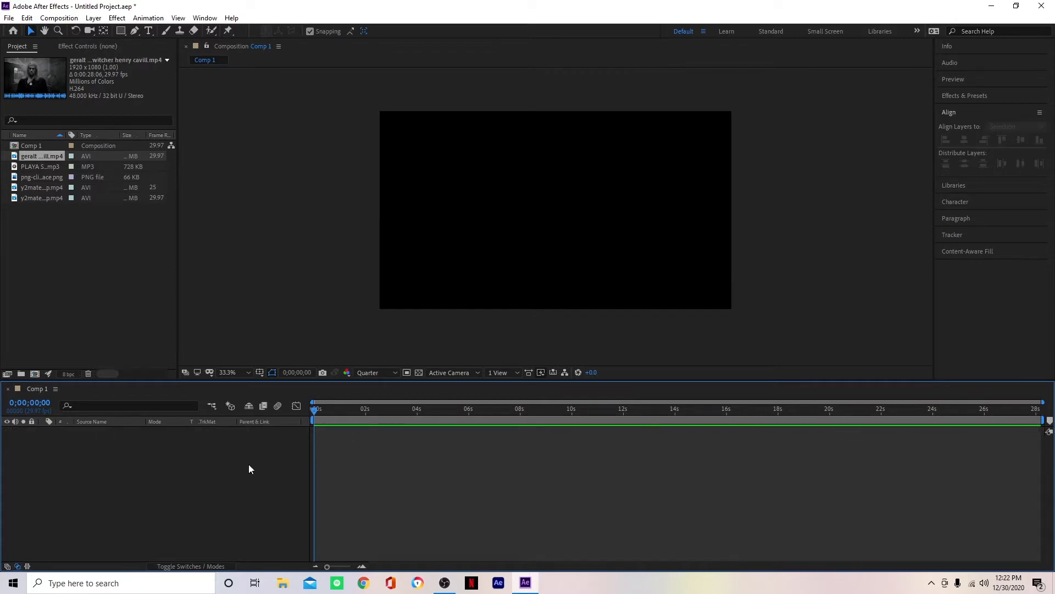
Step: Add the PLAYA SH_T.mp3 audio to the Comp 1 timeline, run the playhead to the comp's end and return it to the start
left_click_drag(37, 165, 140, 481)
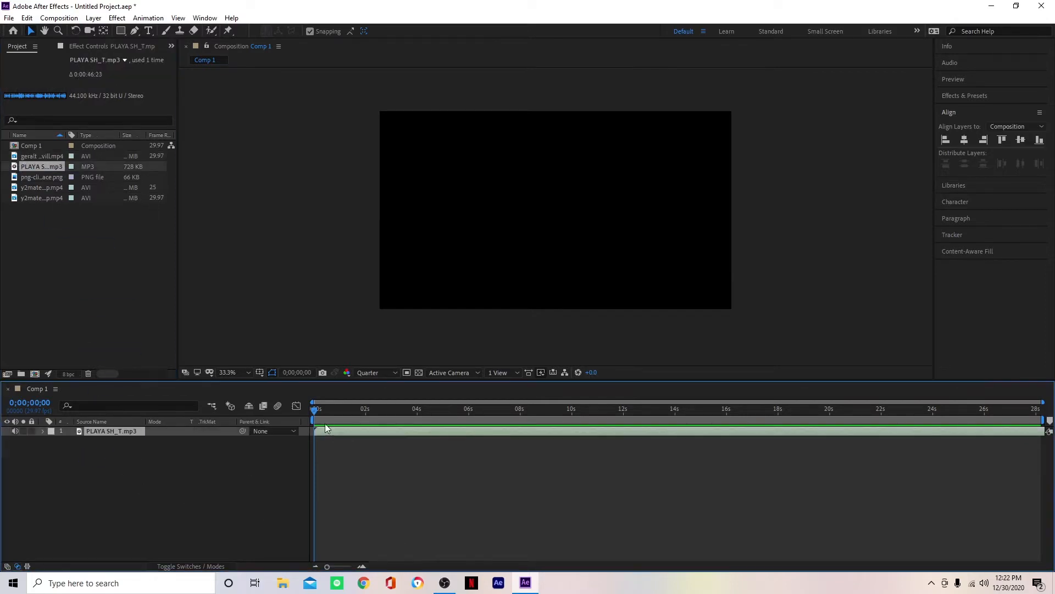
left_click_drag(312, 414, 1054, 494)
left_click(1052, 494)
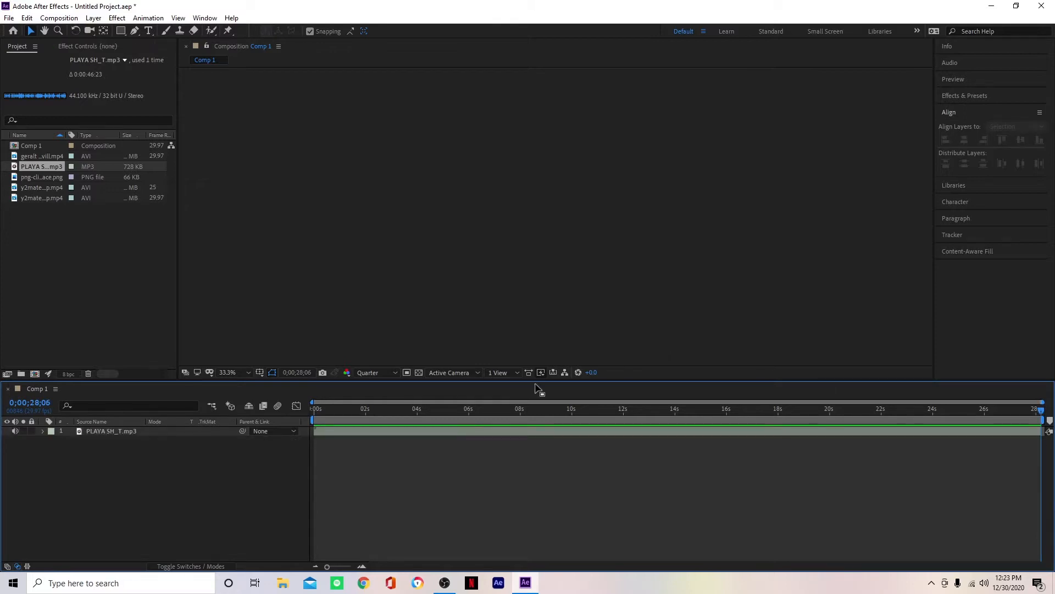
left_click(314, 413)
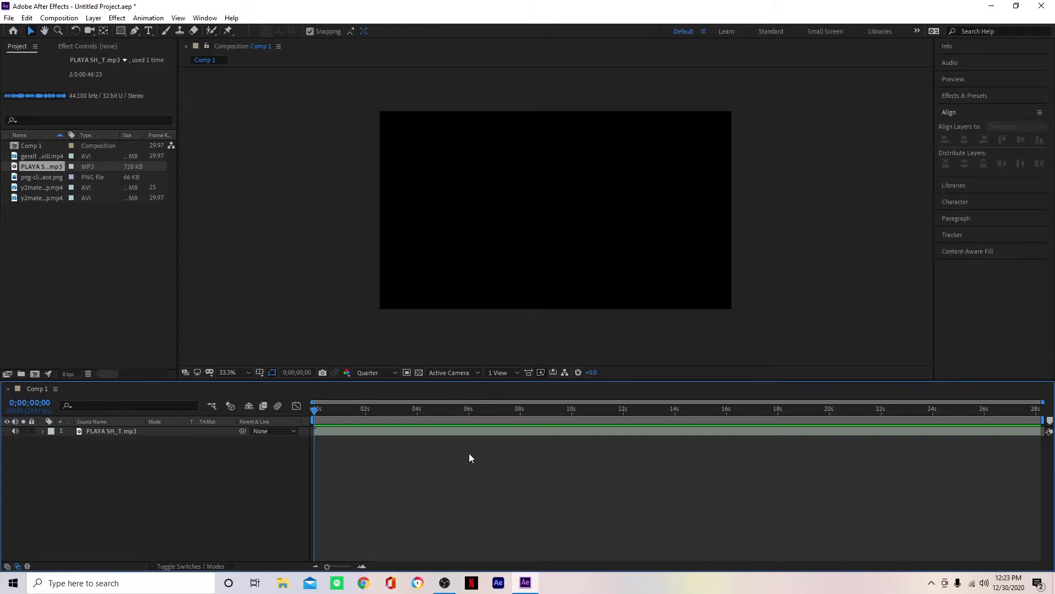
Step: Save the project in the Documents folder as tutorial two.aep
key("ctrl+i")
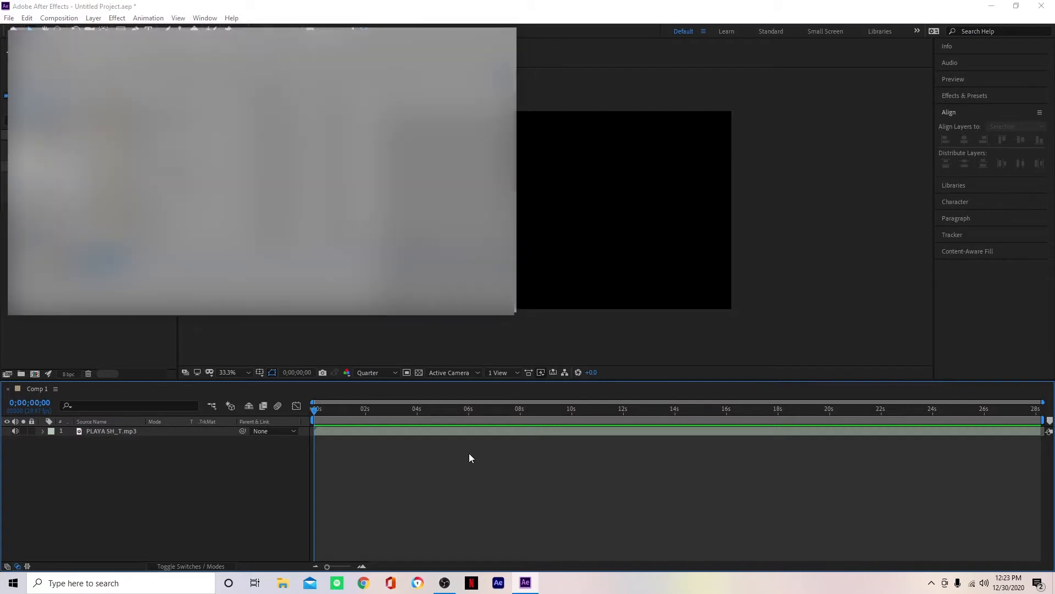
type("t")
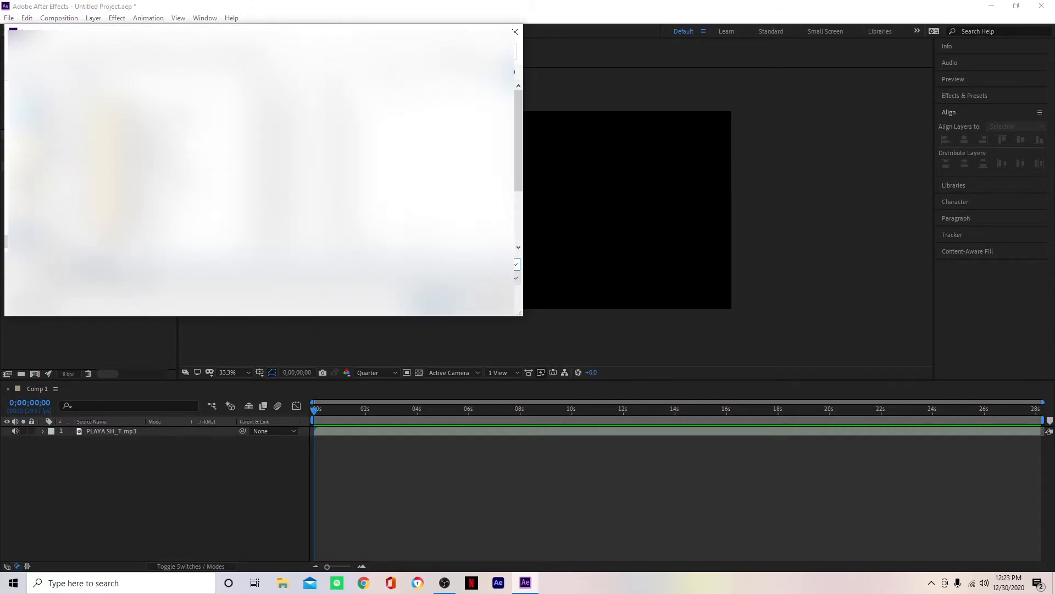
key("Return")
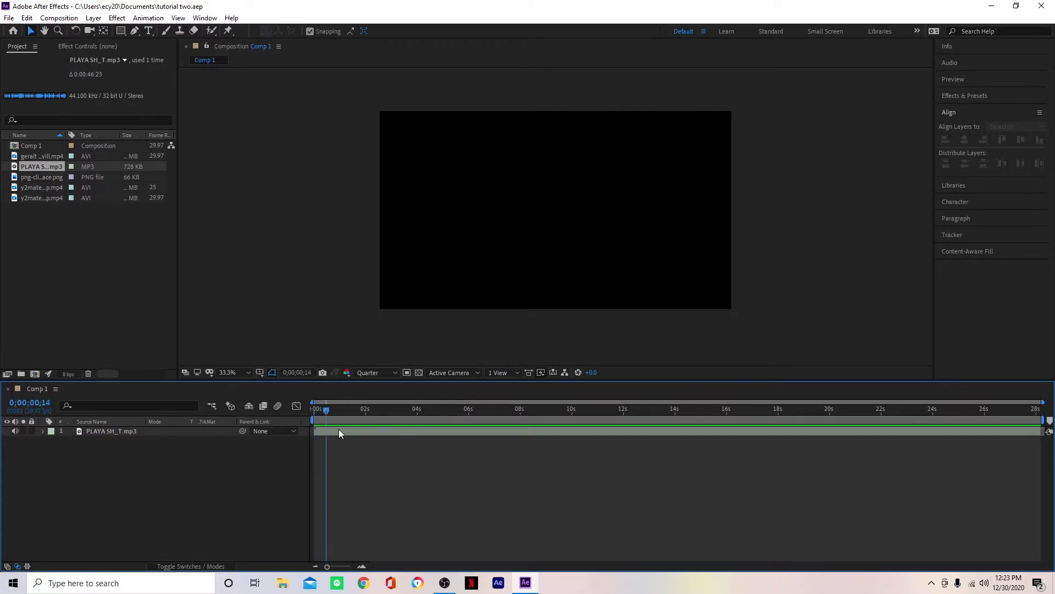
Step: Reveal the PLAYA SH_T.mp3 layer's waveform and examine its peaks along the timeline up to 0;00;09;11
left_click(117, 432)
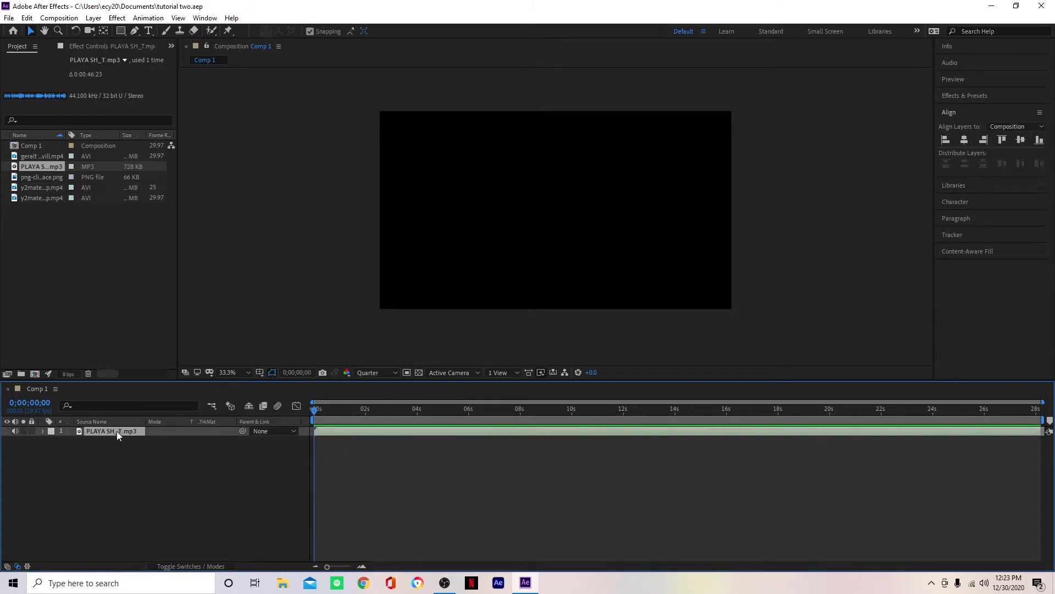
key("l")
key("l")
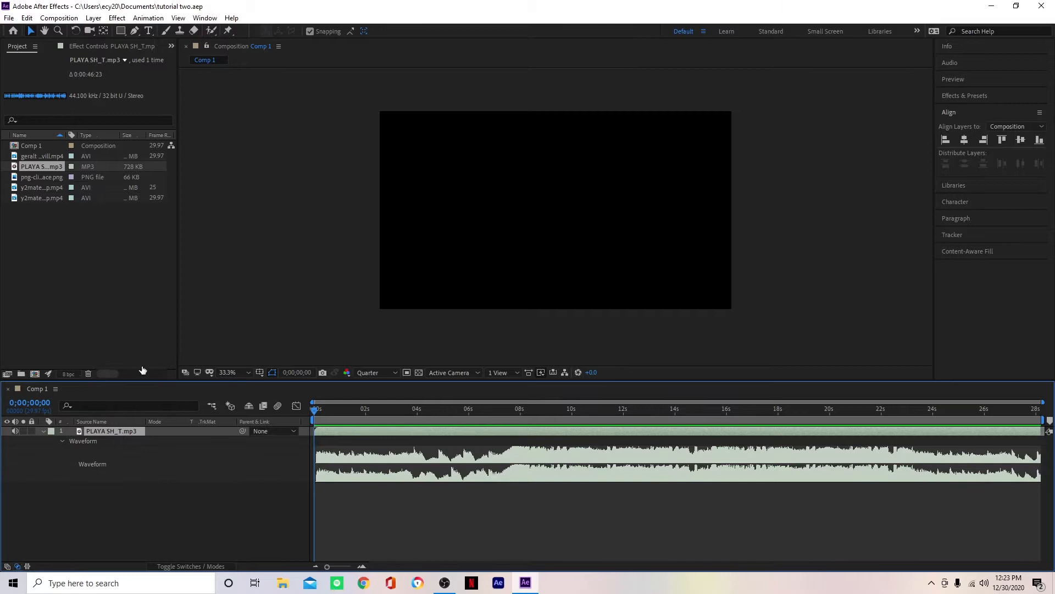
left_click_drag(322, 408, 366, 450)
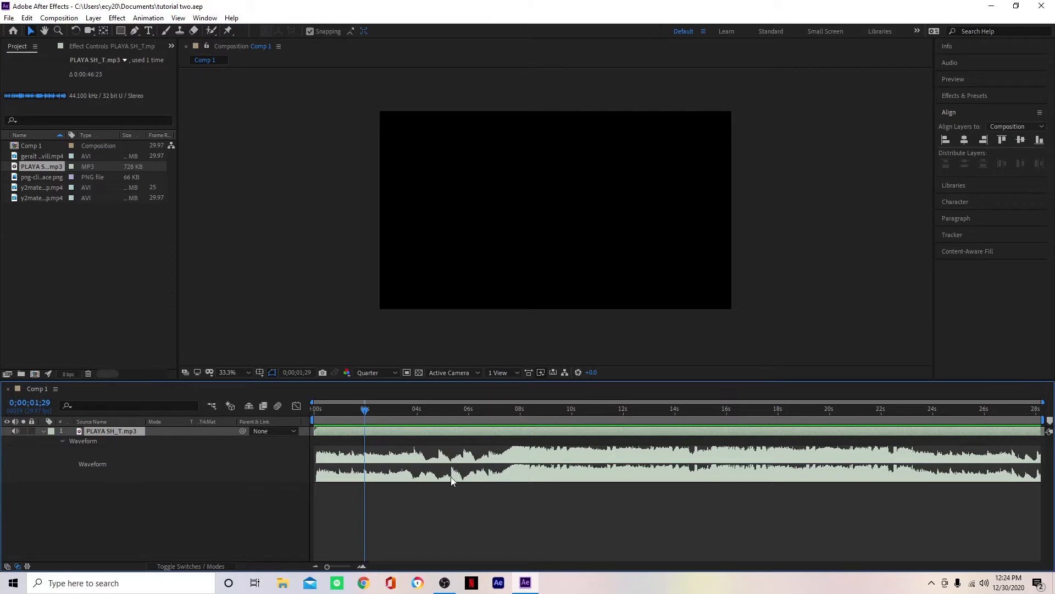
left_click(430, 421)
left_click_drag(428, 412, 424, 434)
left_click_drag(478, 412, 461, 414)
left_click(511, 422)
left_click_drag(513, 423, 555, 476)
key("equal")
key("equal")
key("equal")
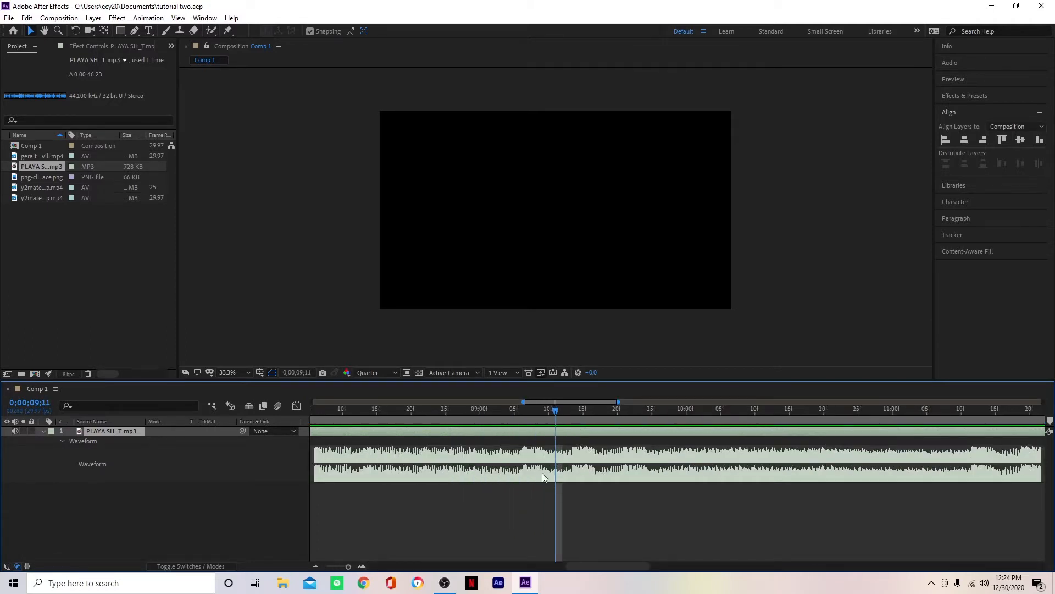
Step: Move the playhead to the waveform peak at 0;00;09;05 and place a composition marker there
left_click(516, 412)
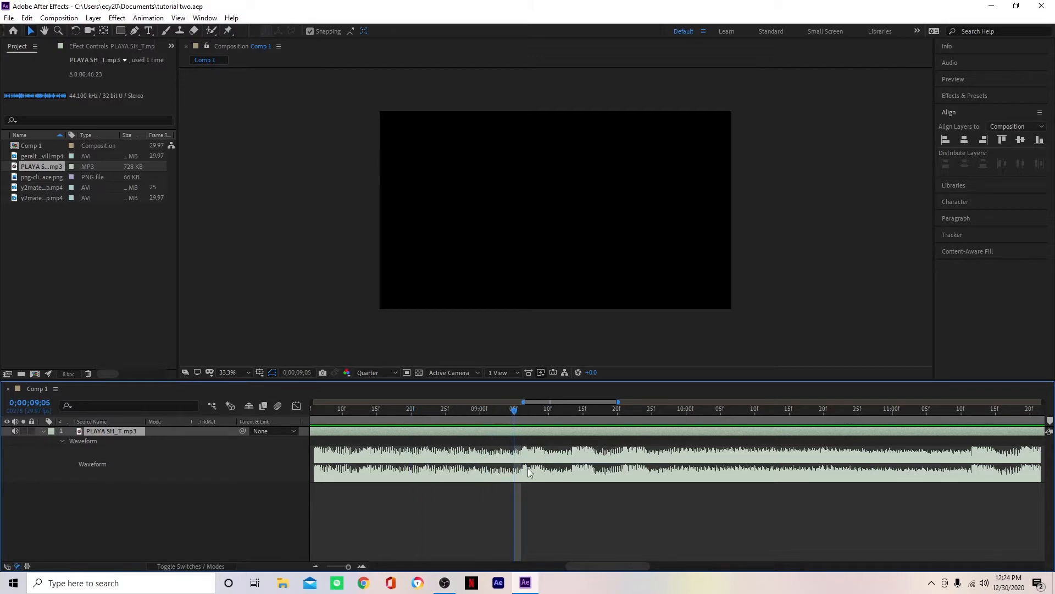
key("equal")
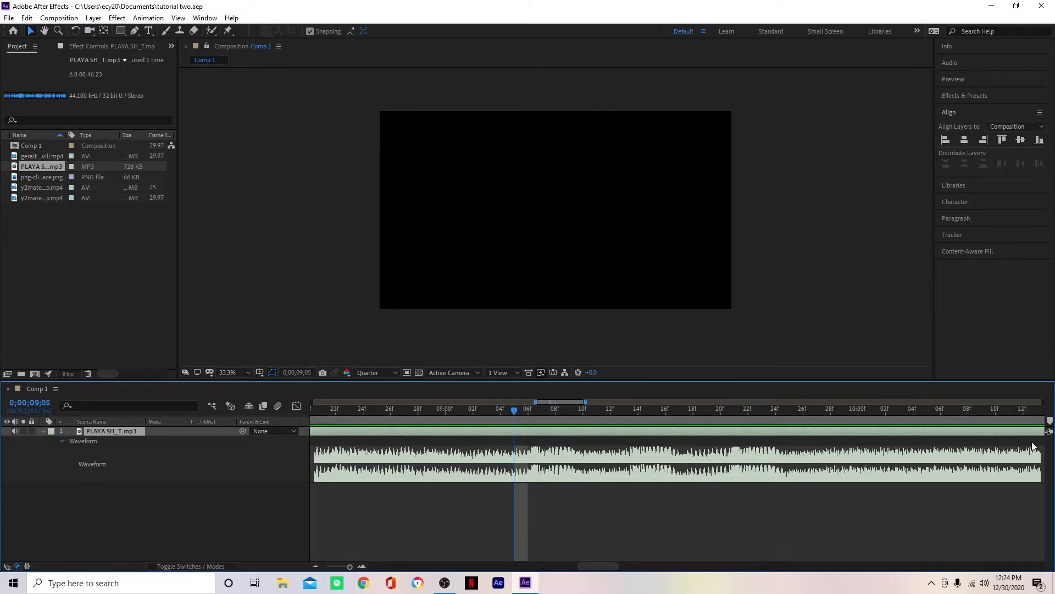
left_click_drag(1050, 421, 517, 420)
mouse_move(513, 410)
left_mouse_down()
mouse_move(529, 412)
mouse_move(516, 420)
left_mouse_up()
Step: Place further composition markers at 0;00;09;13, 0;00;09;20 and 0;00;10;19
key("space")
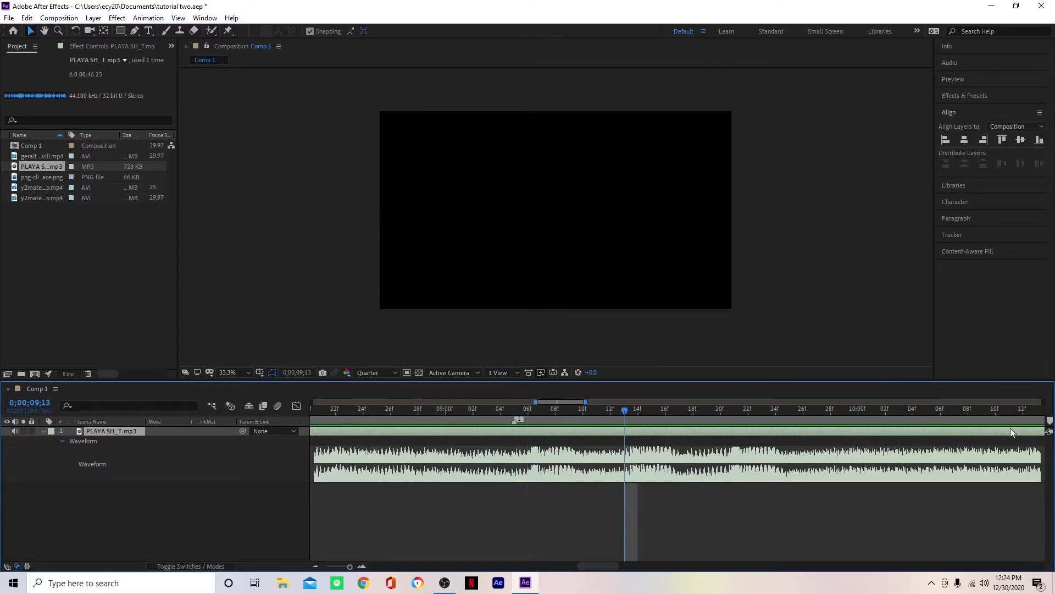
left_click_drag(1050, 421, 628, 420)
left_click(719, 412)
left_click(1047, 421)
key("minus")
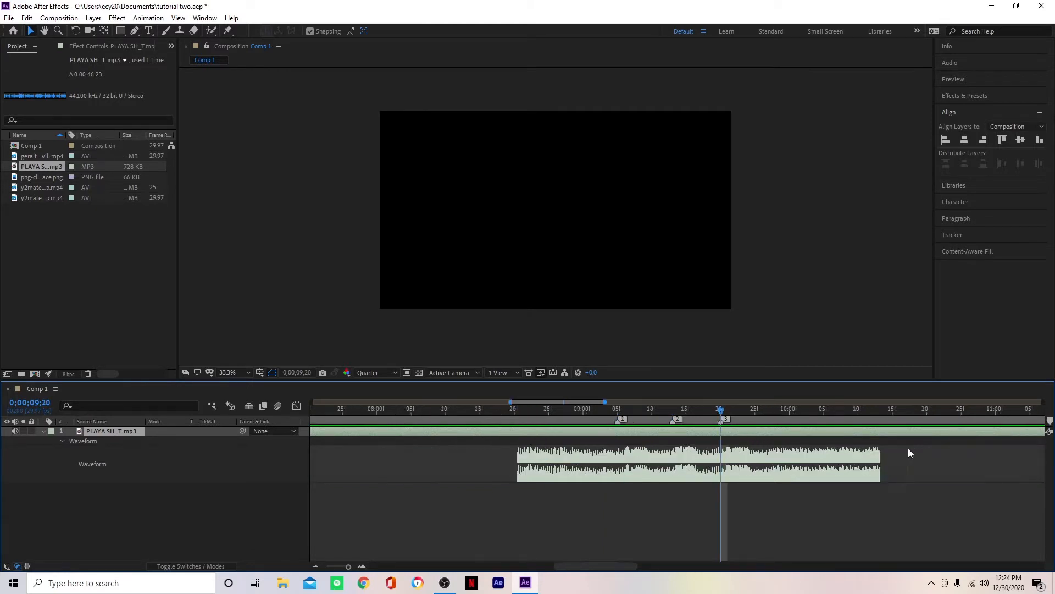
left_click(926, 412)
left_click_drag(926, 412, 921, 413)
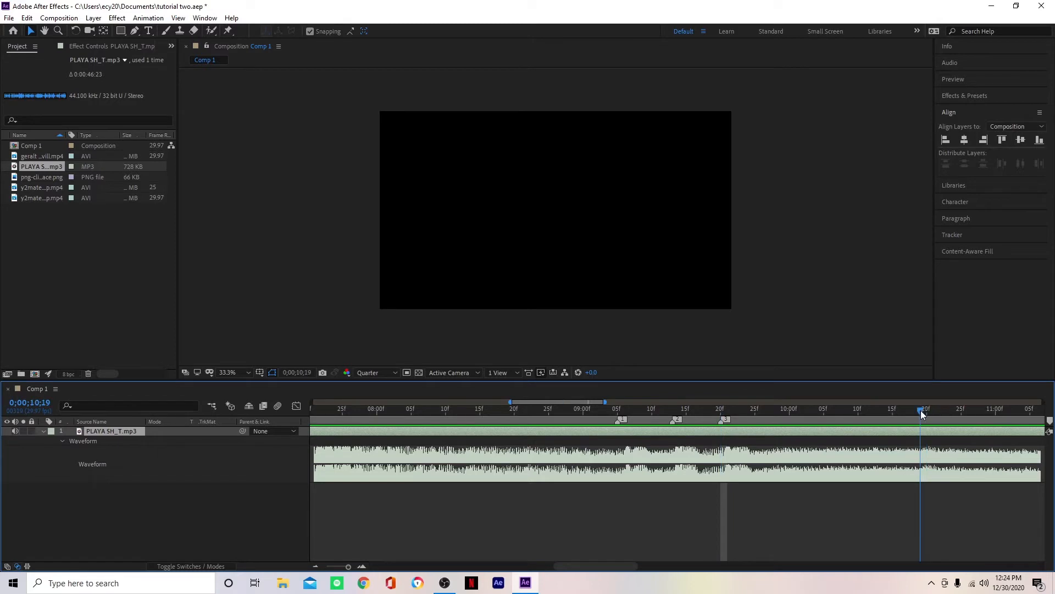
left_click(1048, 421)
Step: Delete all composition markers and collapse the audio layer's waveform
left_click_drag(843, 409, 618, 428)
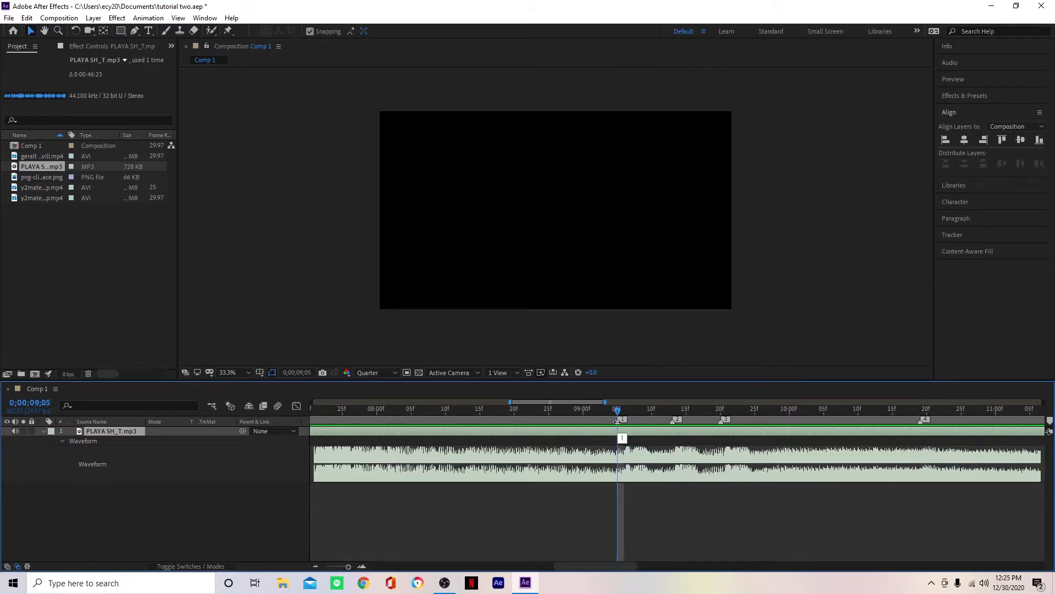
right_click(618, 421)
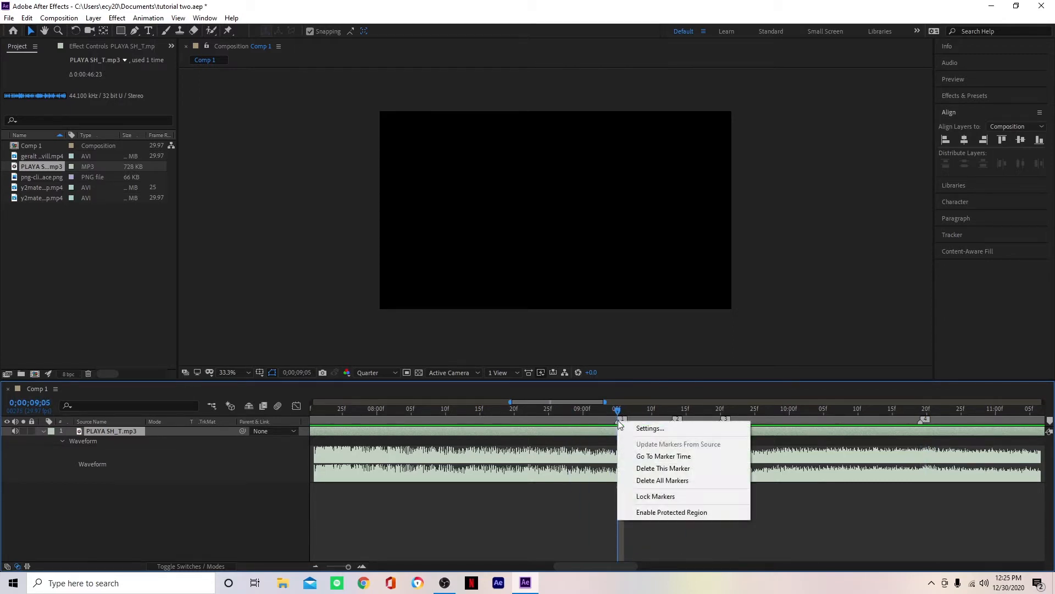
left_click(677, 481)
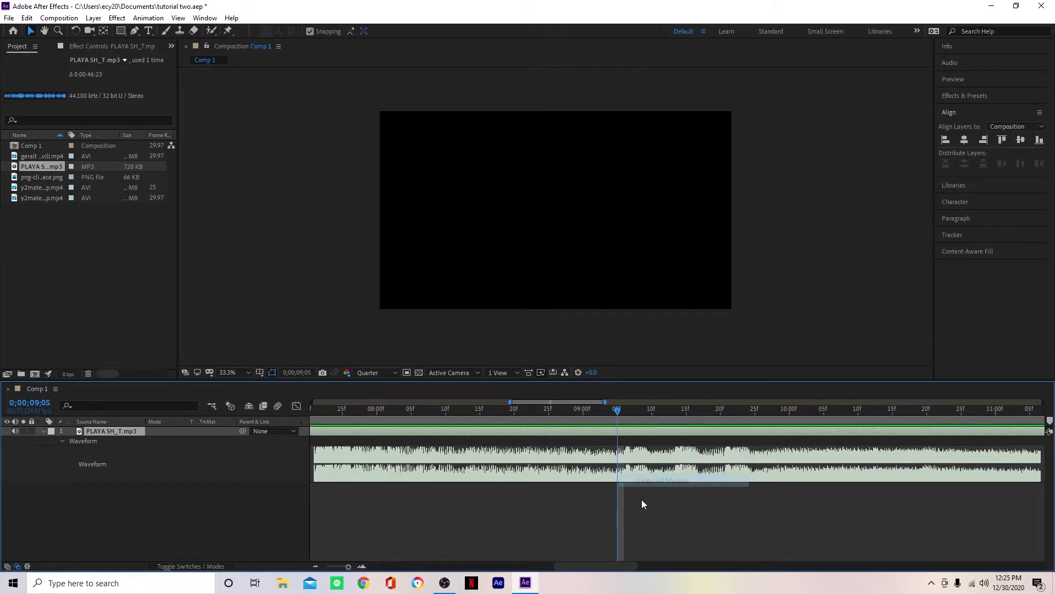
left_click(45, 432)
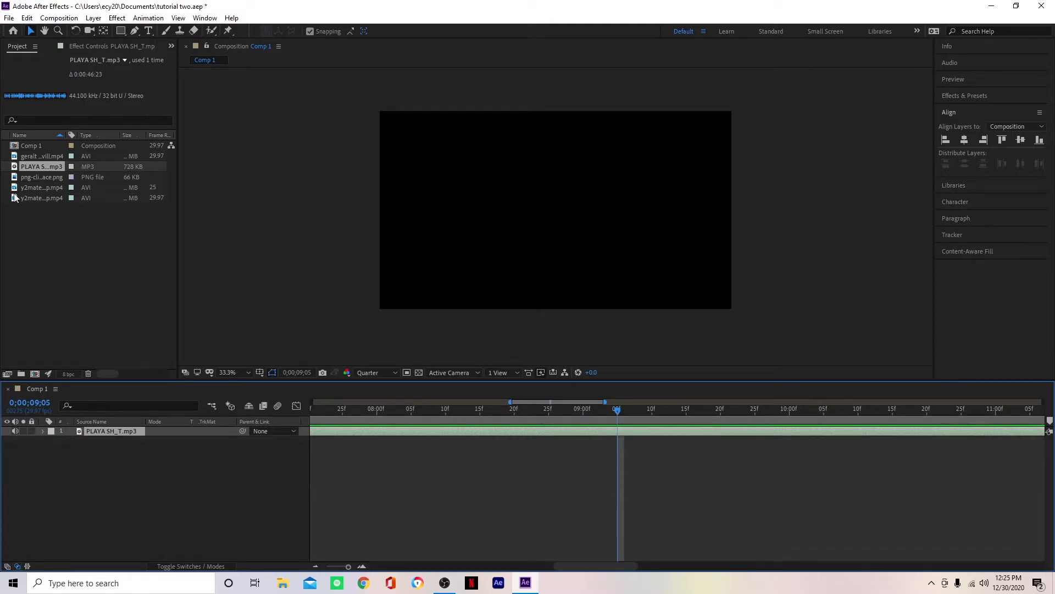
Step: Add the Geralt witcher MP4 clip to the Comp 1 timeline above the PLAYA SH_T.mp3 layer
left_click_drag(34, 156, 106, 427)
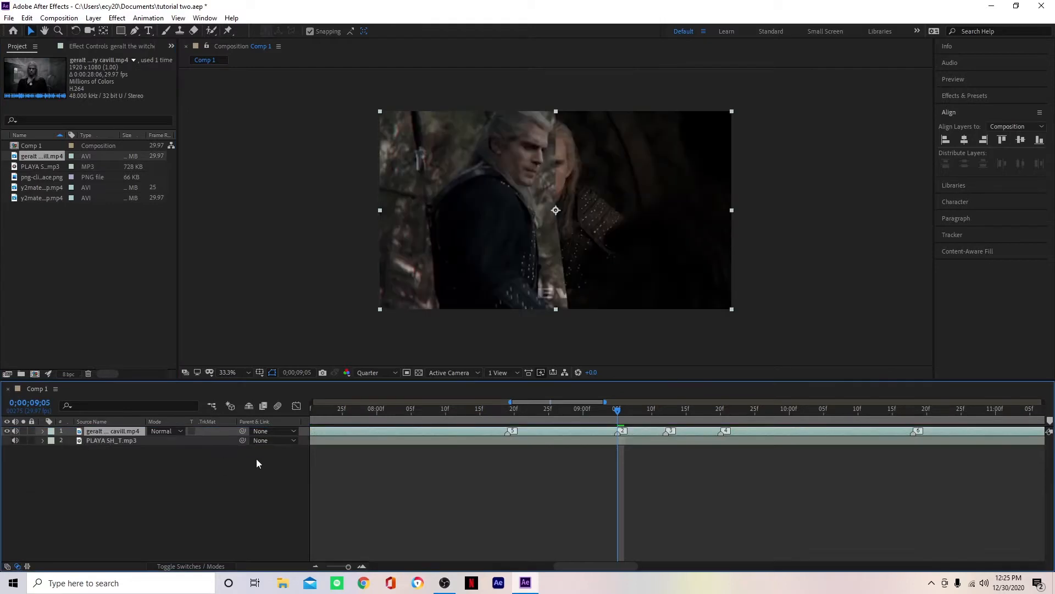
key("minus")
key("minus")
key("minus")
key("minus")
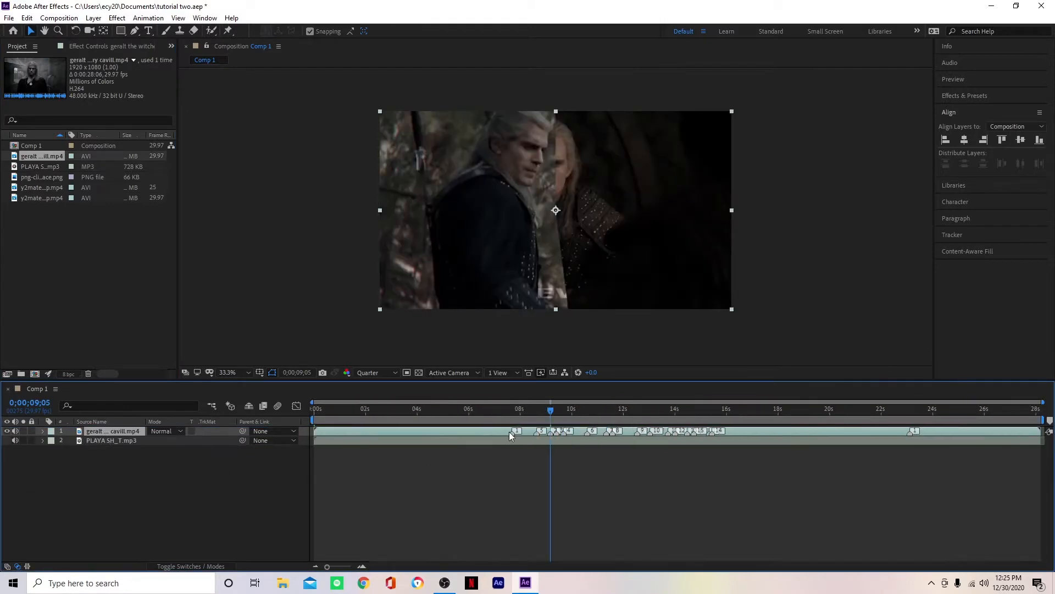
Step: Delete all the layer markers on the Geralt clip
mouse_move(547, 419)
left_mouse_down()
mouse_move(511, 437)
mouse_move(654, 438)
mouse_move(511, 437)
left_mouse_up()
right_click(515, 434)
left_click(555, 491)
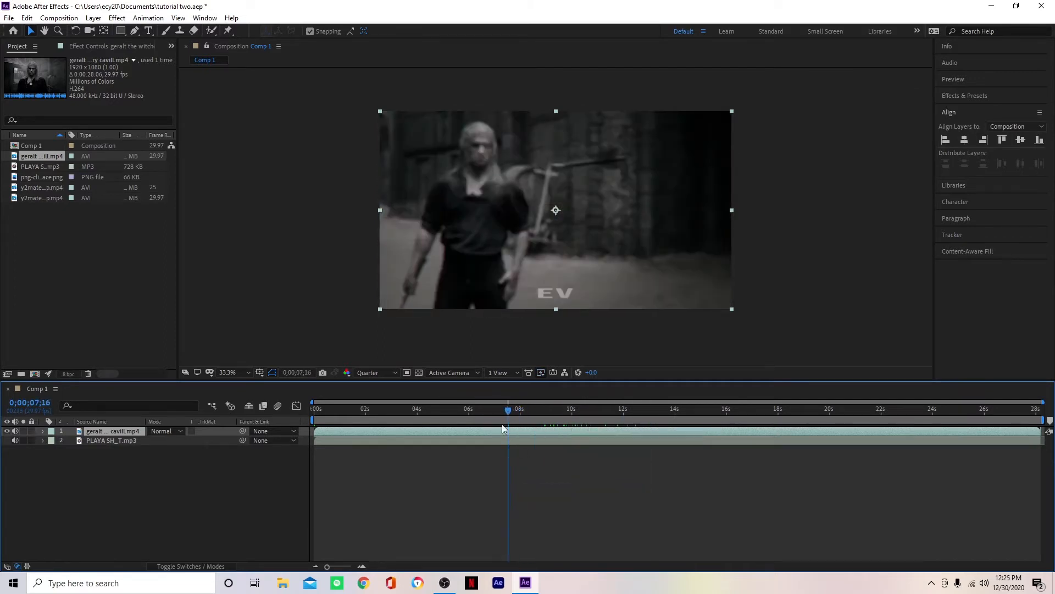
Step: Step through the Geralt clip from 0;00;07;16 to the scene cut at 0;00;08;19 and add a composition marker there
mouse_move(507, 414)
left_mouse_down()
mouse_move(485, 423)
mouse_move(506, 428)
left_mouse_up()
key("Page_Down")
key("Page_Down")
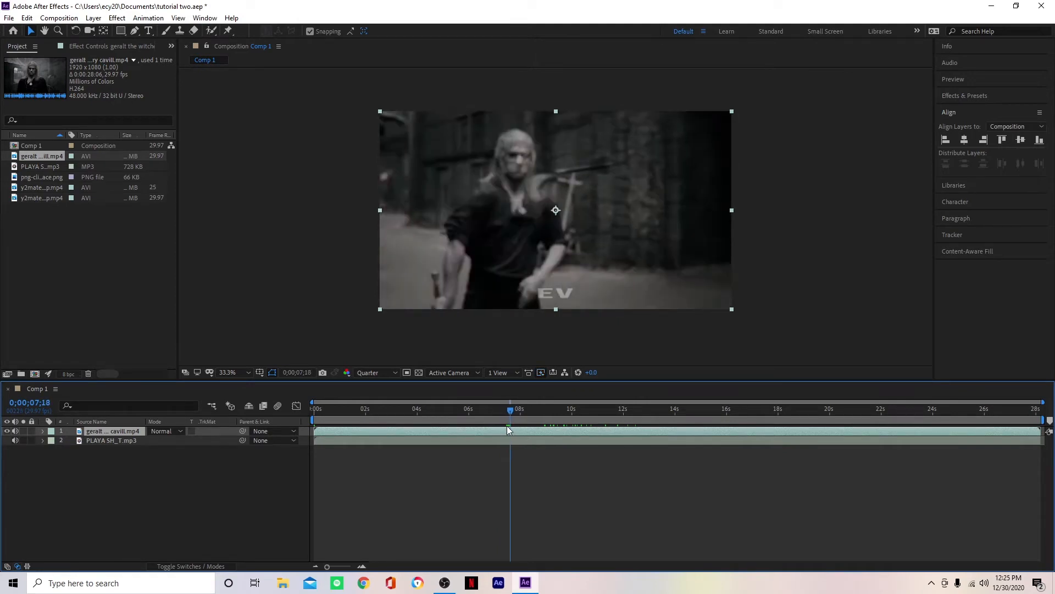
key("Page_Down")
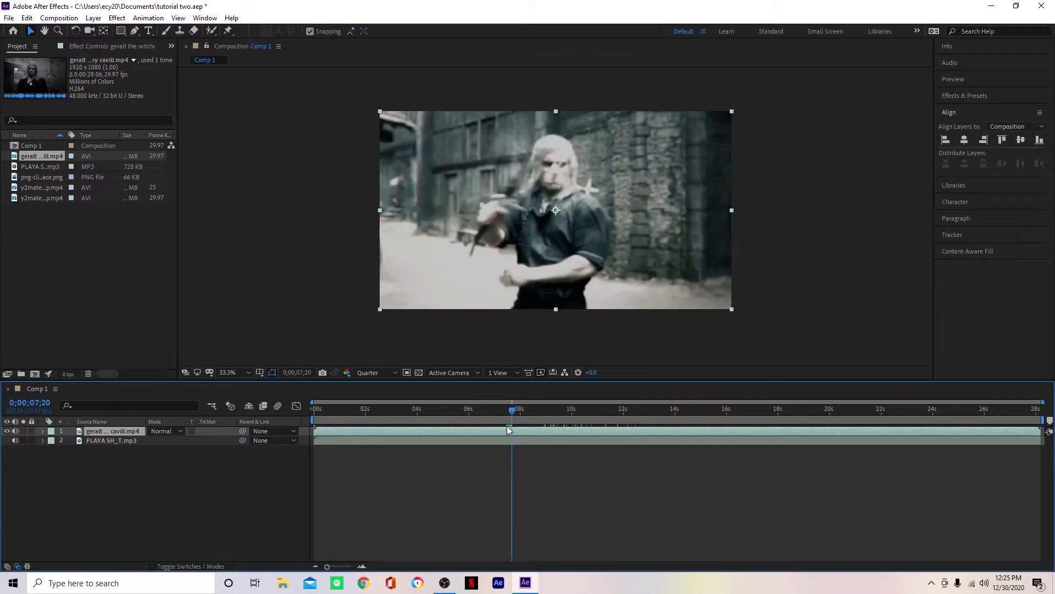
left_click_drag(506, 405, 536, 409)
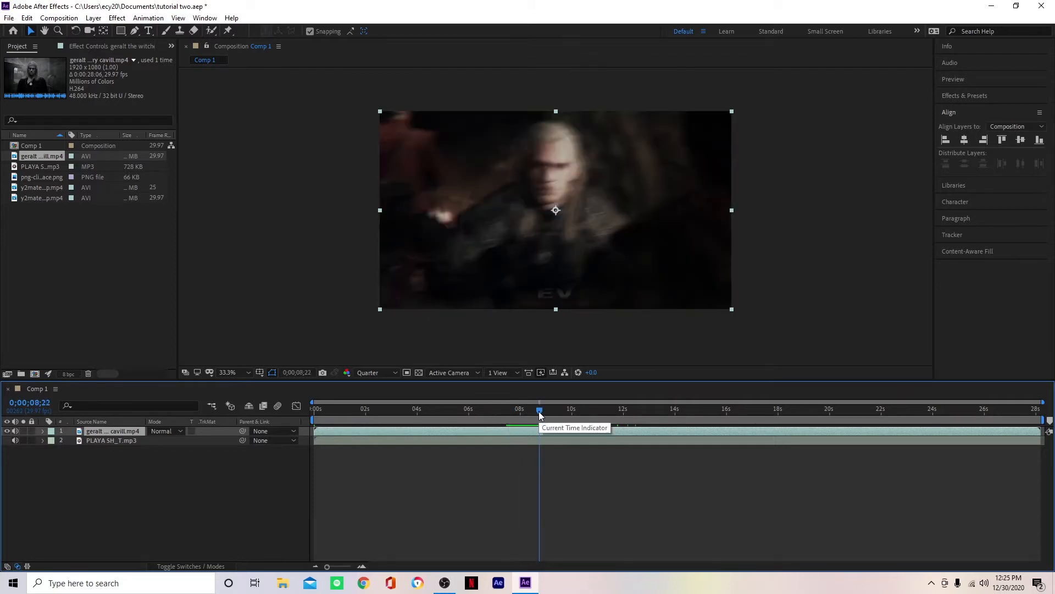
key("Page_Up")
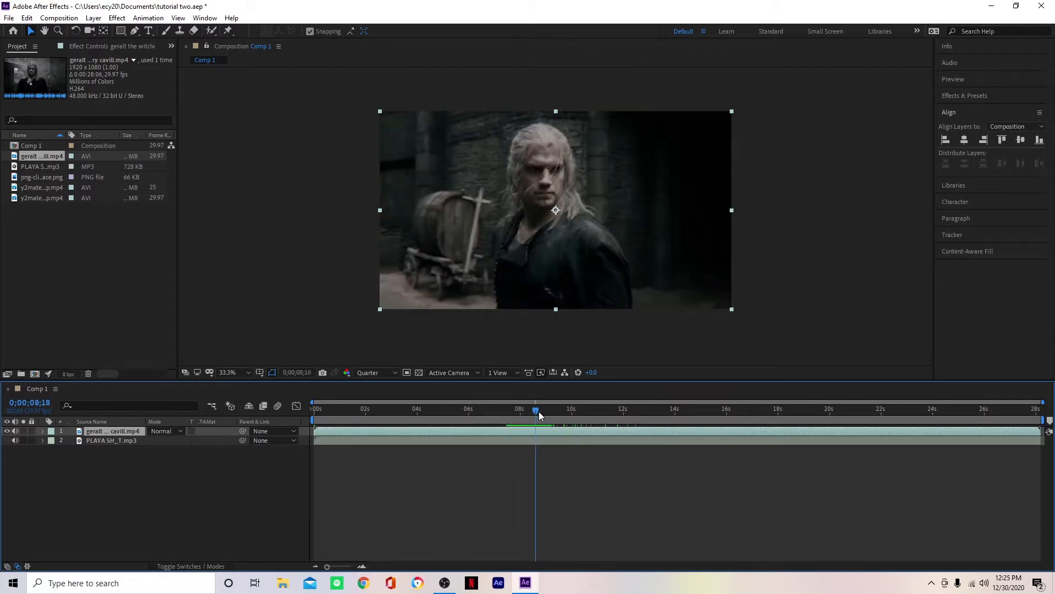
key("Page_Down")
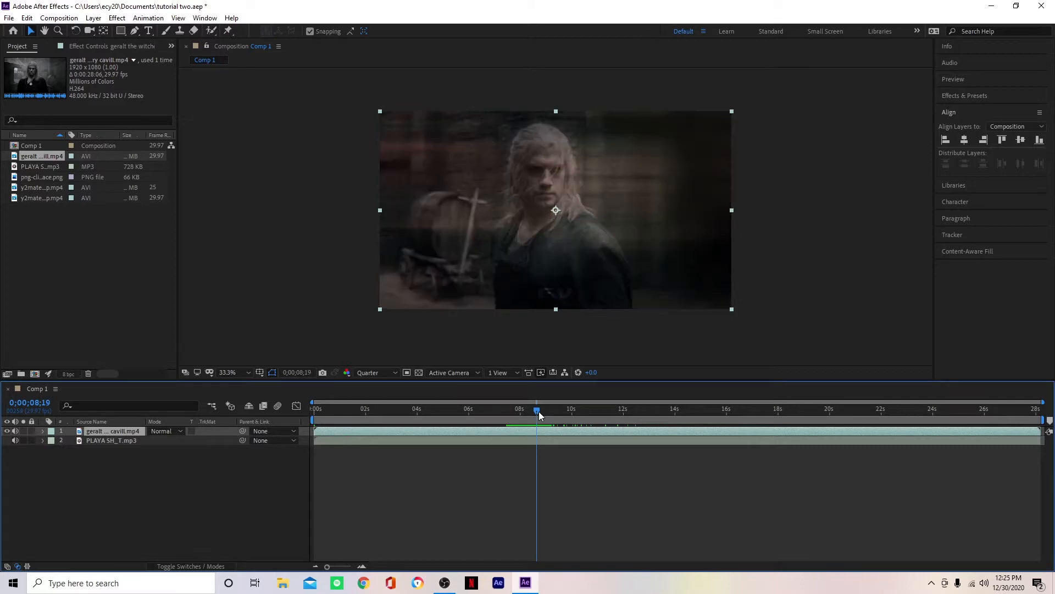
key("Page_Up")
key("Page_Down")
left_click(1050, 420)
key("space")
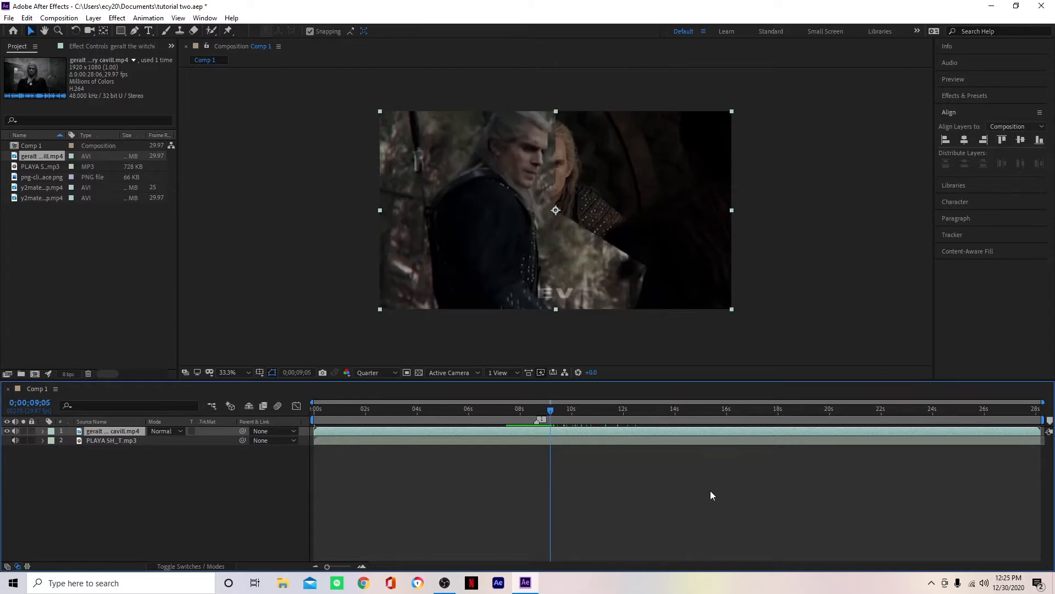
Step: Add composition markers at 0;00;09;05 and at the cut at 0;00;15;13
left_click_drag(1049, 420, 551, 420)
left_click_drag(627, 410, 713, 482)
key("Page_Up")
key("Page_Up")
key("Page_Up")
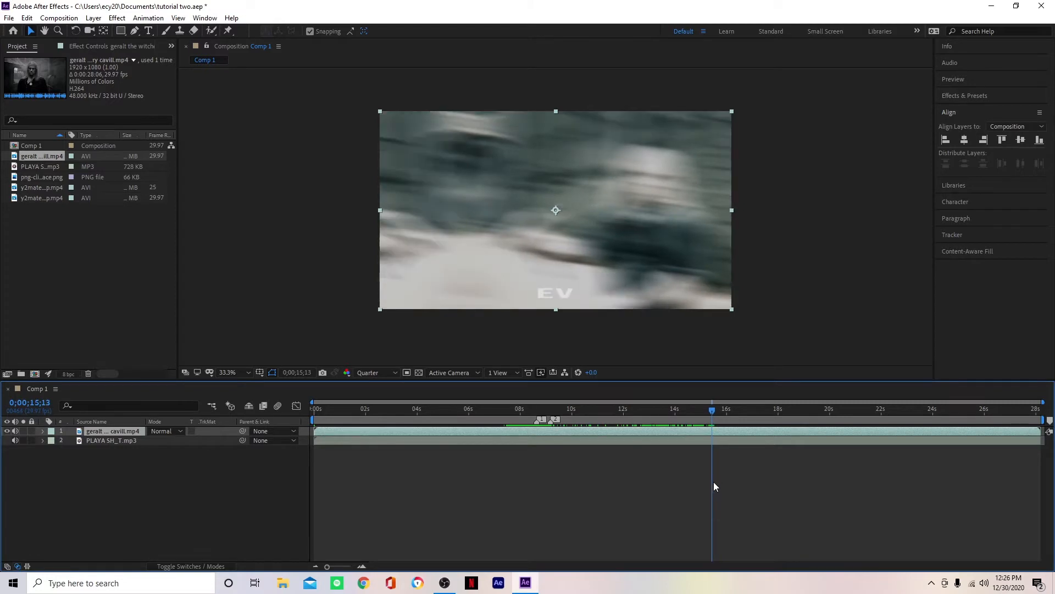
key("Page_Down")
left_click(1049, 420)
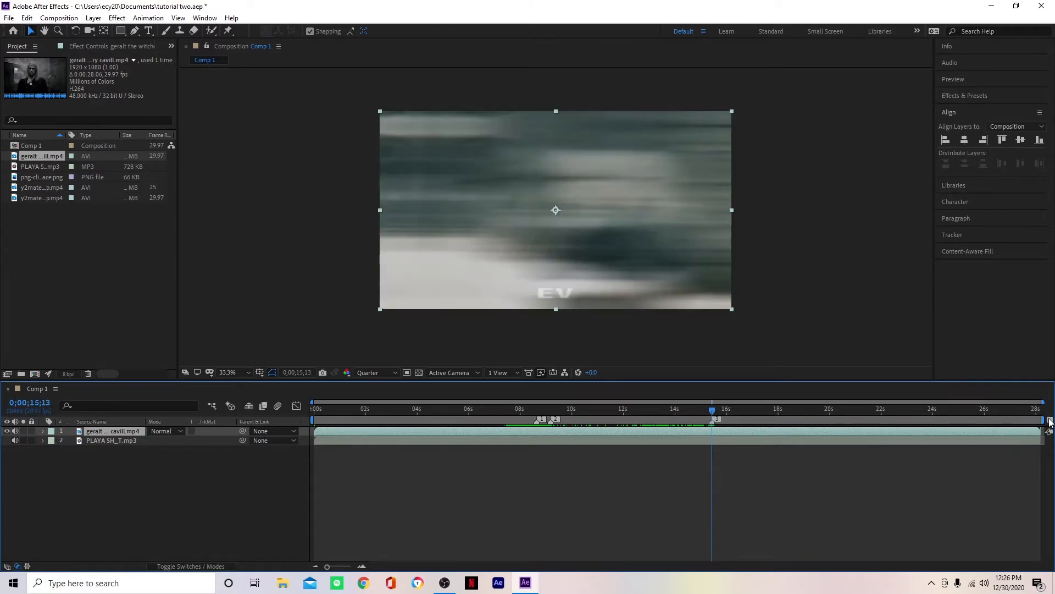
Step: Delete all composition markers and add a new first one at the Geralt clip's cut near 0;00;07;20
right_click(539, 421)
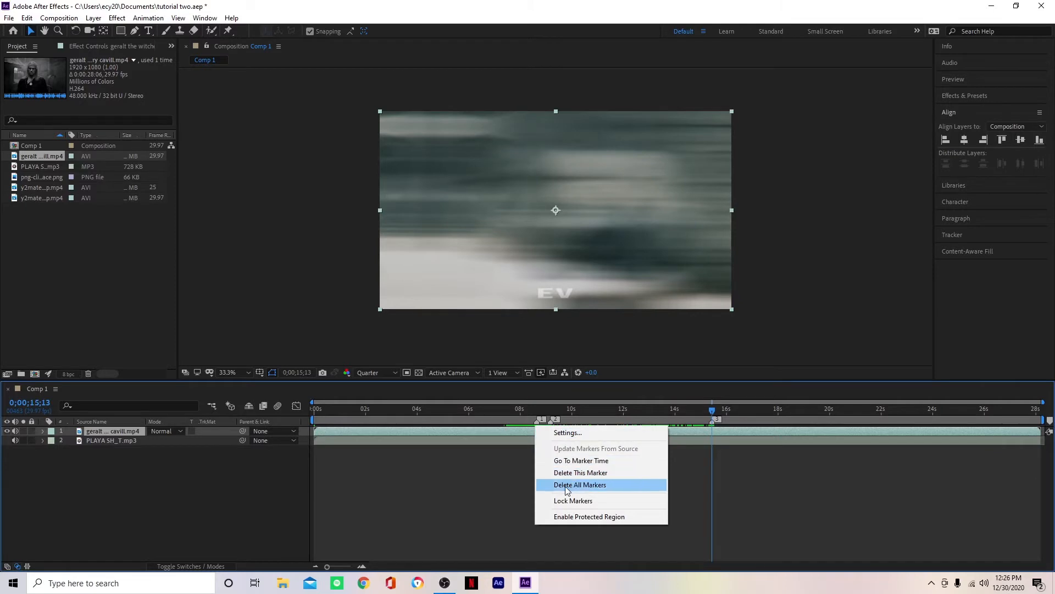
left_click(567, 485)
left_click_drag(500, 413, 512, 413)
left_click_drag(1050, 420, 515, 420)
Step: Play the Geralt clip and add composition markers 2 to 15 on its remaining cuts, ending at 0;00;15;13
key("space")
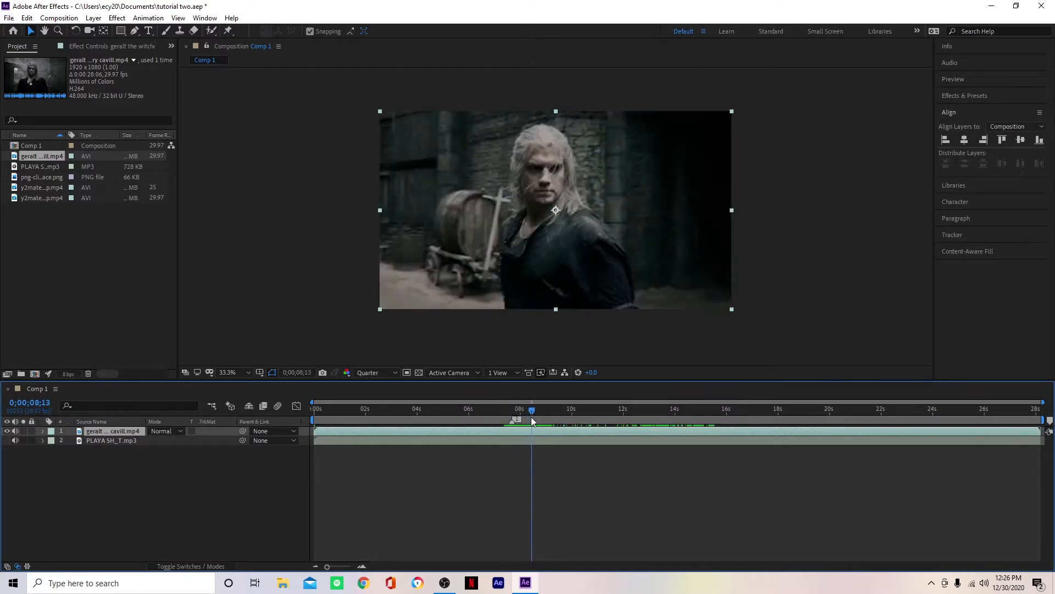
key("KP_Multiply")
key("KP_Multiply")
key("KP_Multiply")
key("KP_Multiply")
key("KP_Multiply")
key("KP_Multiply")
key("KP_Multiply")
key("KP_Multiply")
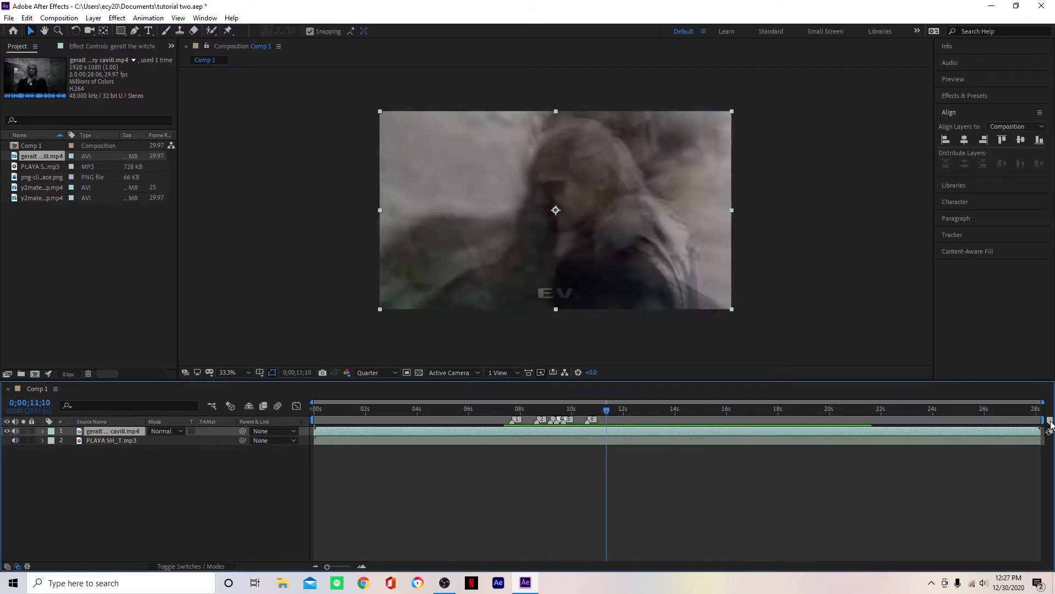
key("KP_Multiply")
key("KP_Multiply")
key("KP_Multiply")
key("KP_Multiply")
key("KP_Multiply")
key("KP_Multiply")
key("space")
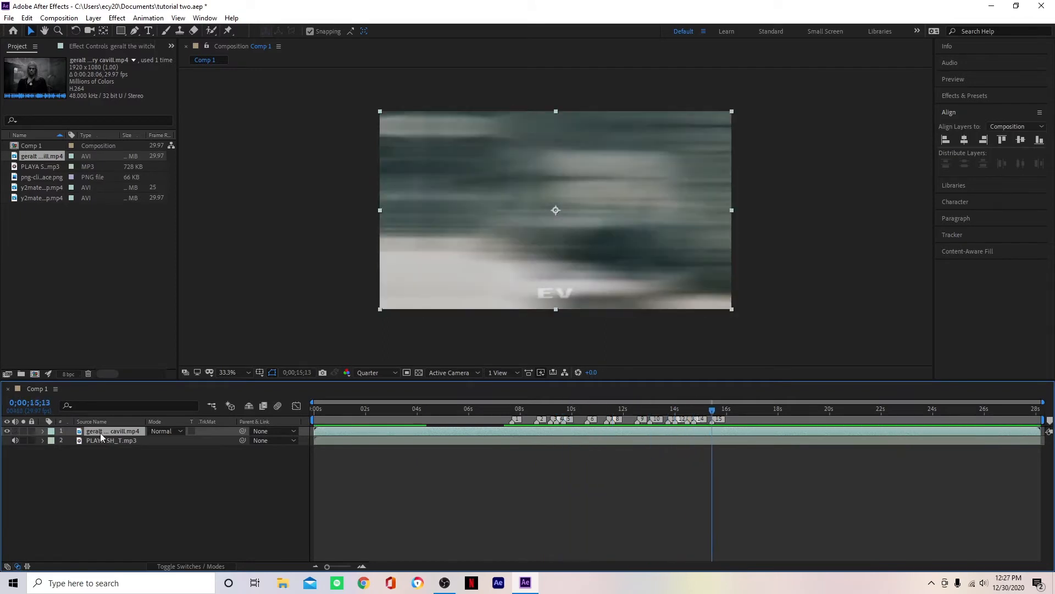
Step: Delete the Geralt clip from Comp 1 and add it to a new composition created with the default settings
key("Delete")
mouse_move(318, 411)
left_mouse_down()
mouse_move(622, 434)
mouse_move(562, 421)
mouse_move(315, 427)
left_mouse_up()
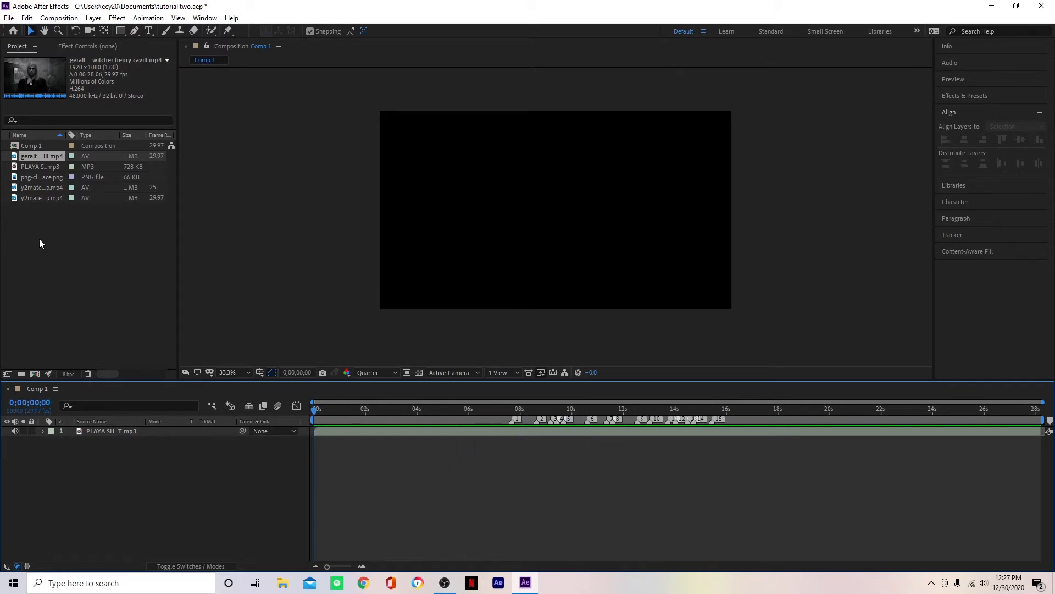
key("ctrl+n")
left_click(765, 436)
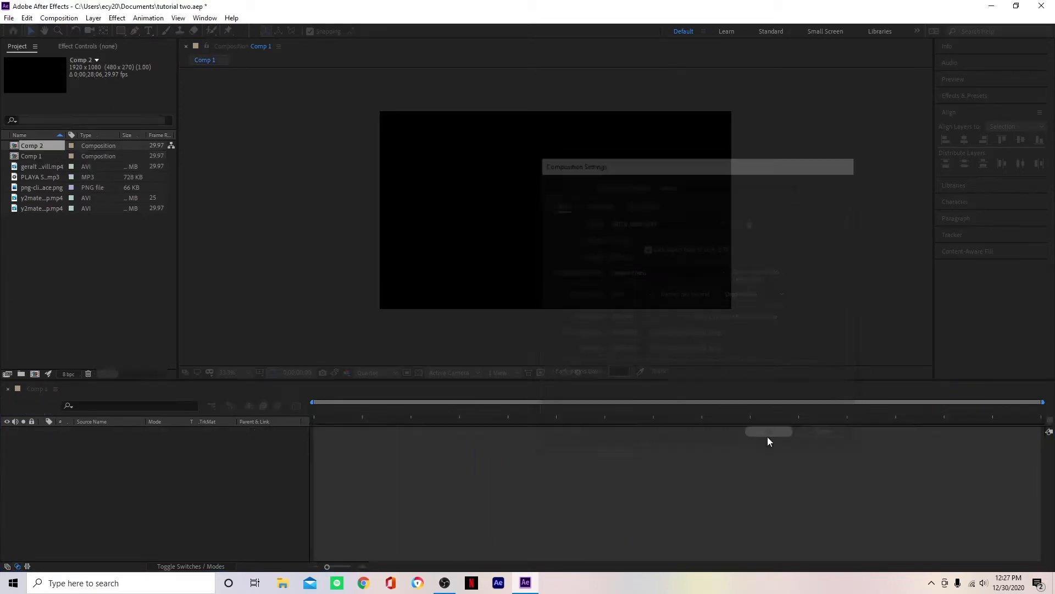
left_click_drag(35, 164, 332, 548)
Step: Play through the Geralt clip in Comp 2 and examine the two y2mate source clips in the project
left_click_drag(343, 409, 248, 434)
key("space")
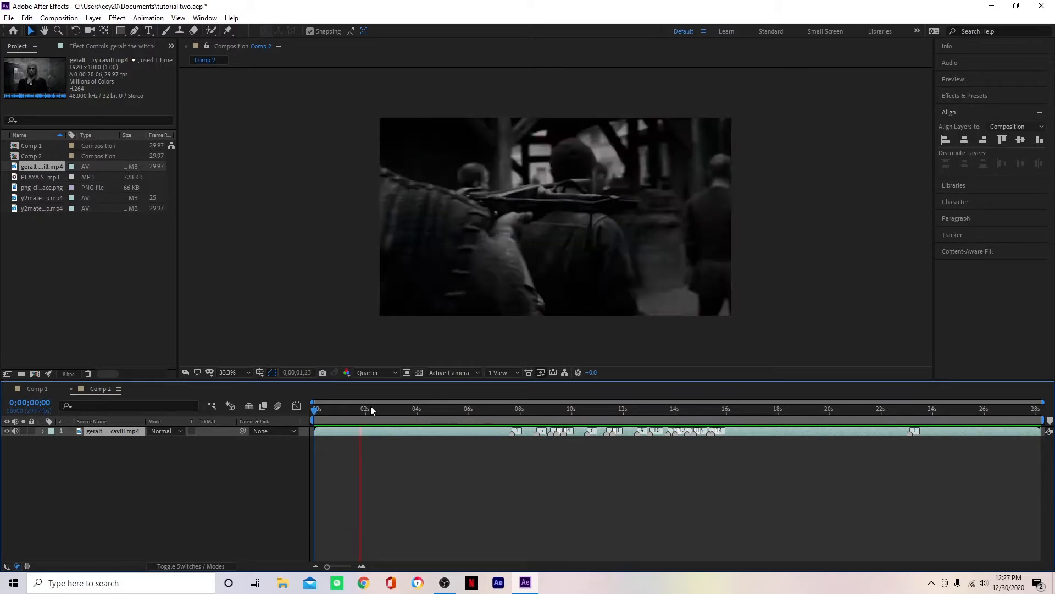
key("space")
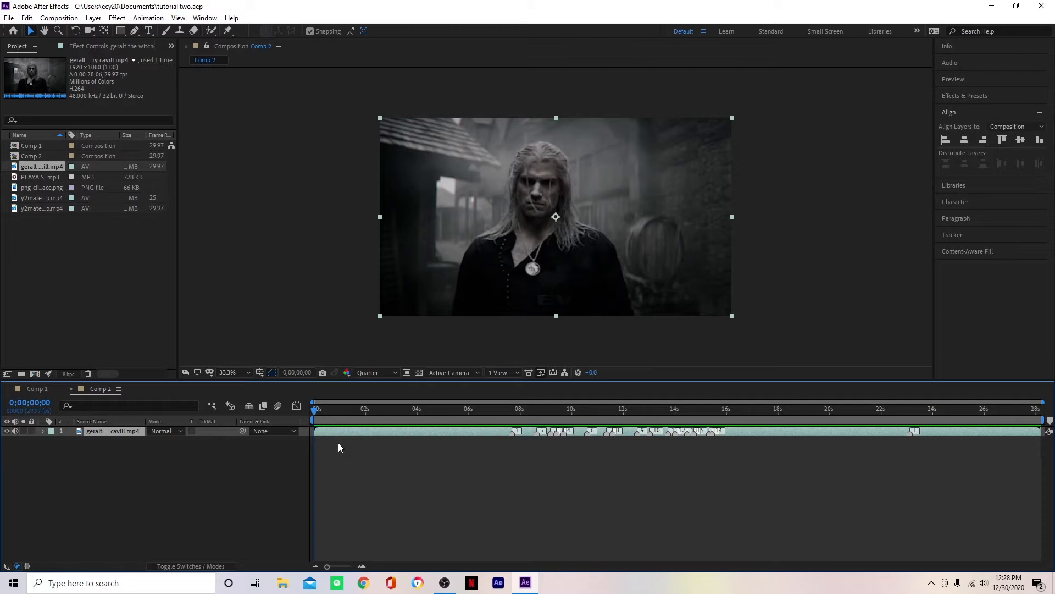
key("space")
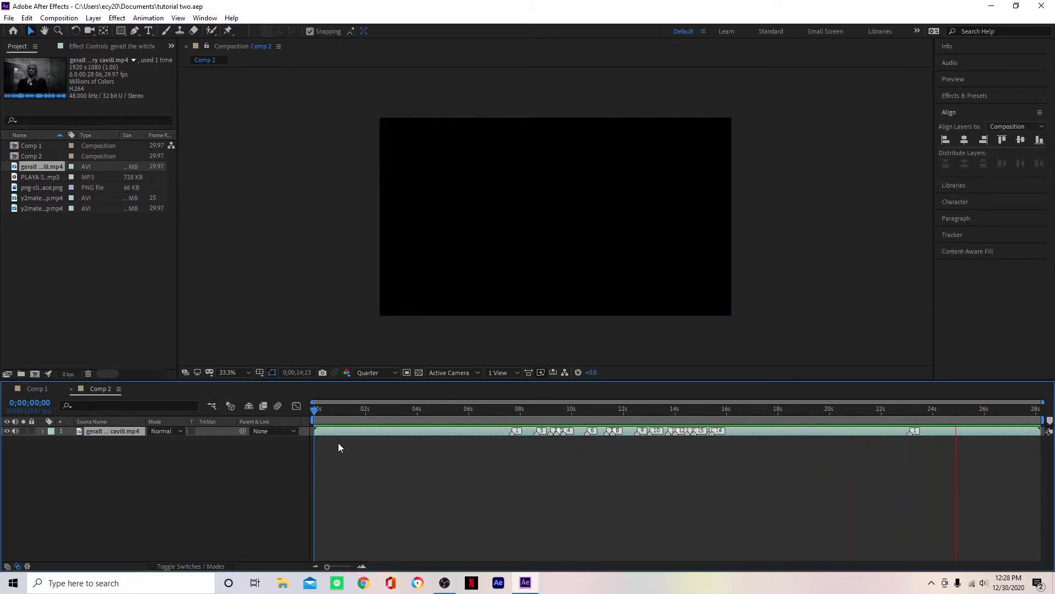
key("space")
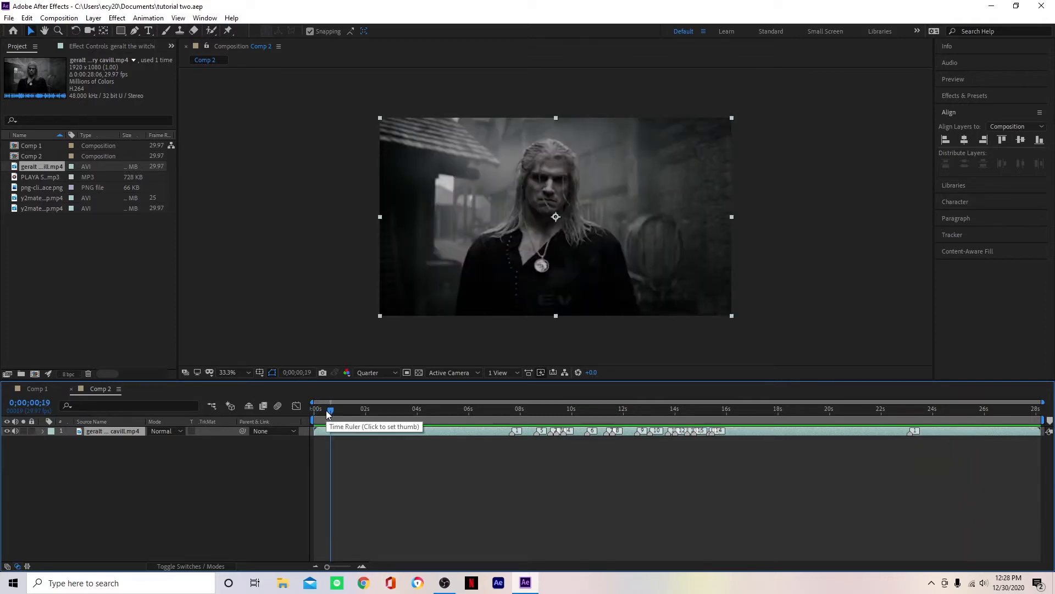
left_click_drag(326, 411, 312, 416)
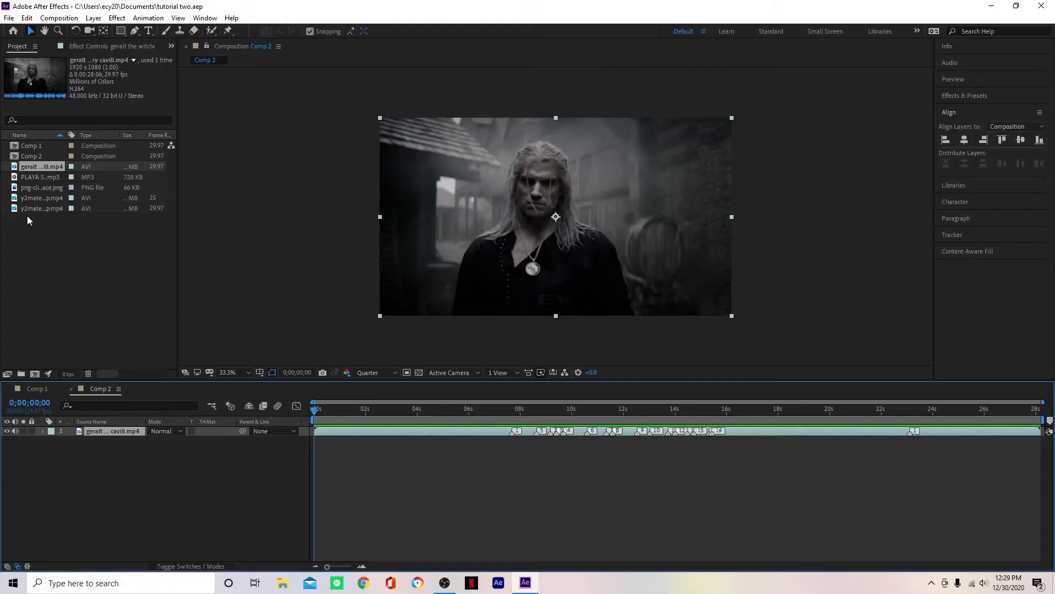
left_click(39, 200)
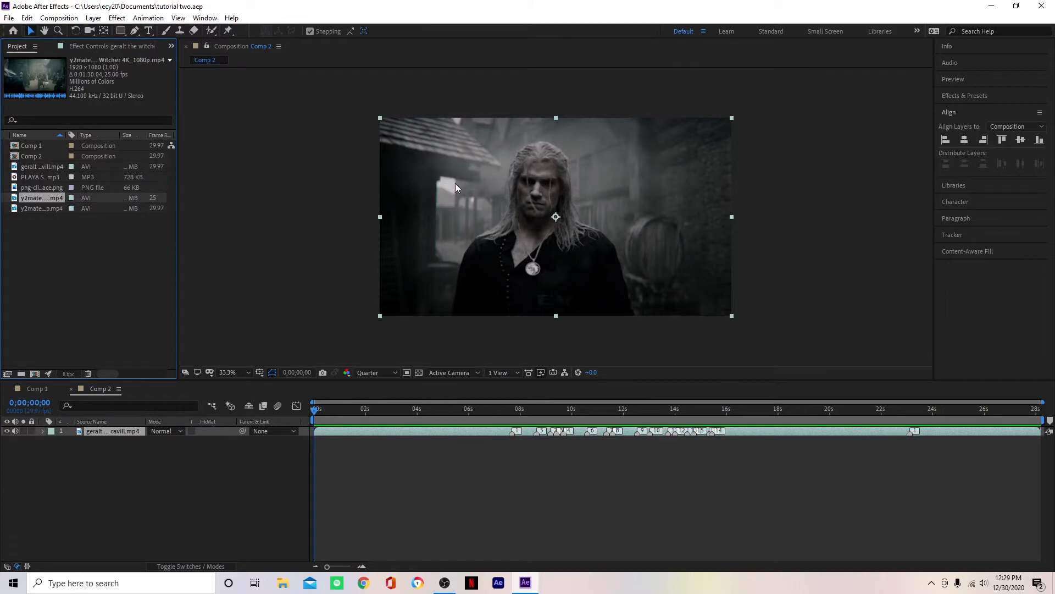
left_click(43, 210)
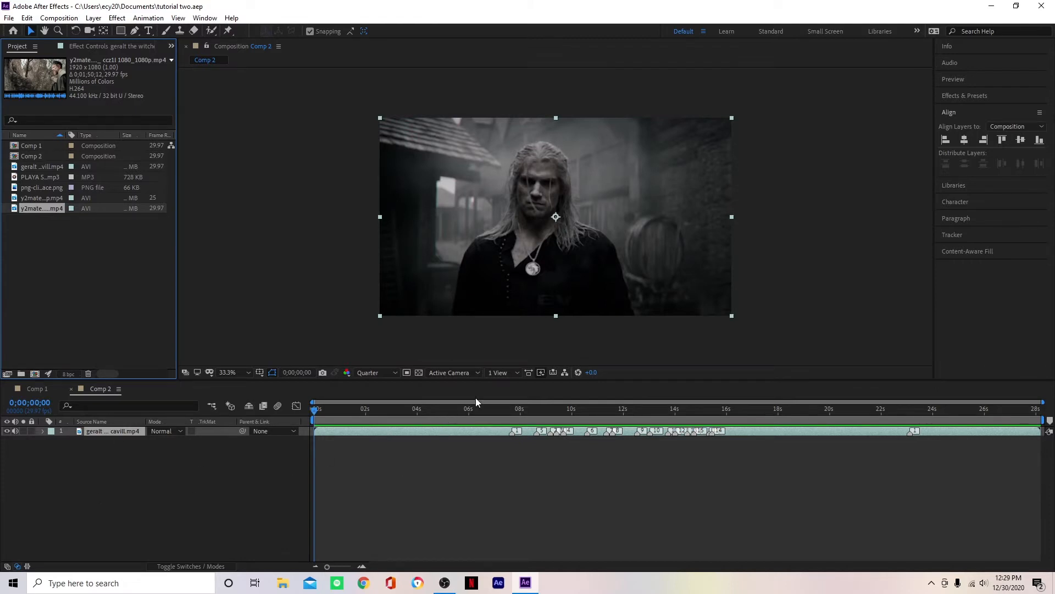
left_click_drag(483, 410, 532, 514)
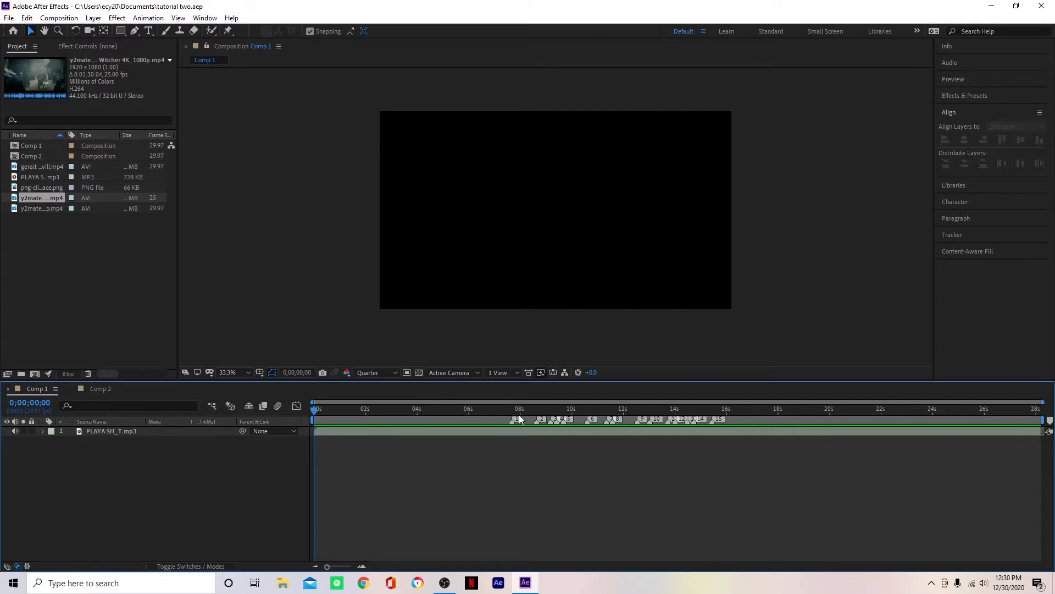
Step: Add the y2mate Witcher 4K clip to Comp 1 above the PLAYA SH_T.mp3 layer and preview it up to marker 1
left_click_drag(45, 196, 108, 430)
left_click(494, 410)
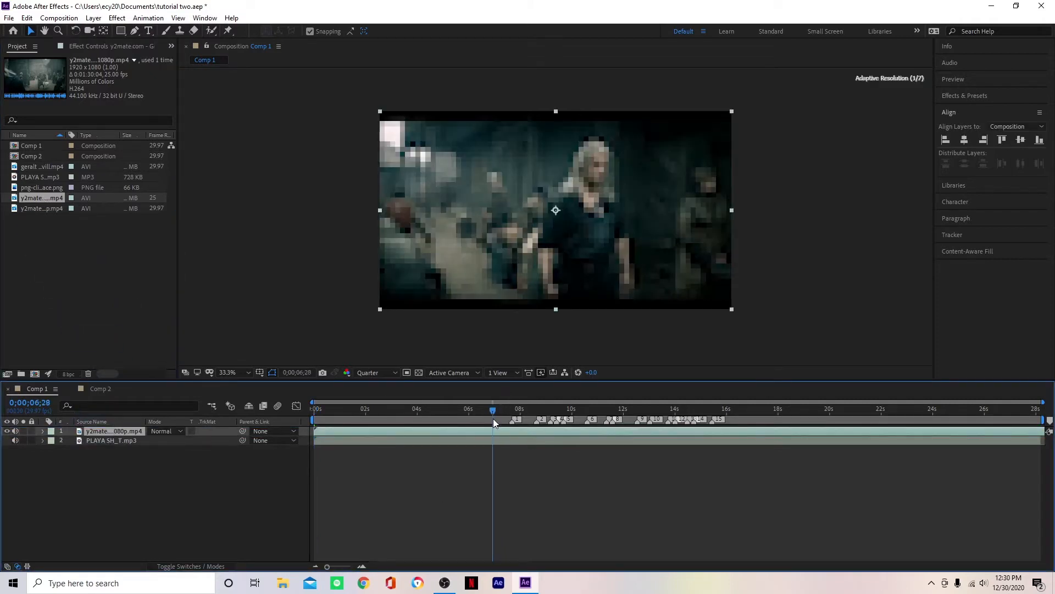
key("space")
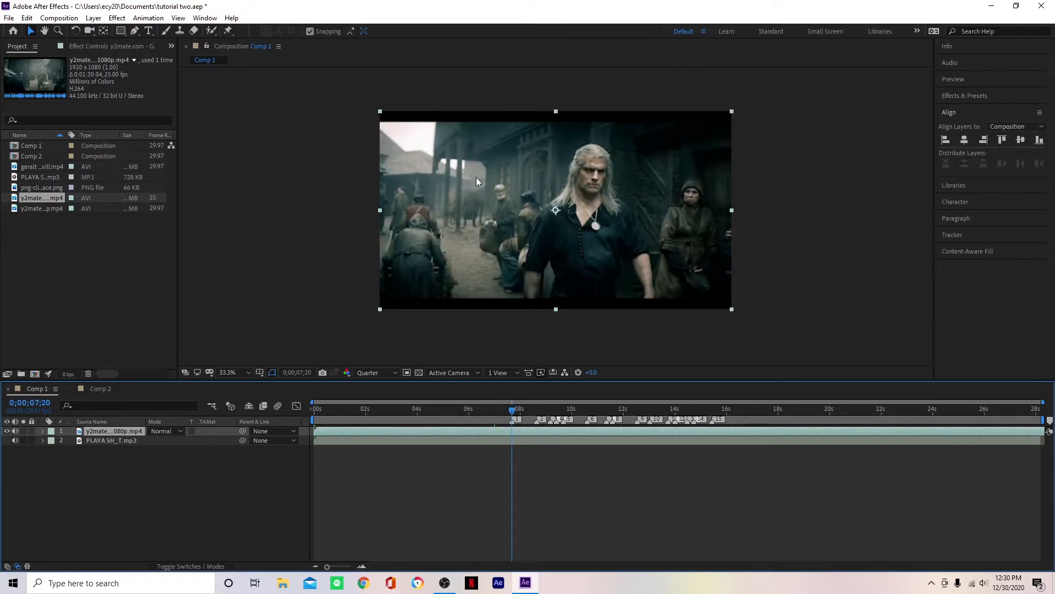
Step: Slide the Witcher 4K clip earlier in Comp 1 so its frame at marker 1 matches Comp 2 at 0;00;07;20
left_click_drag(984, 432, 18, 457)
left_click_drag(755, 432, 728, 437)
key("equal")
key("equal")
key("equal")
key("equal")
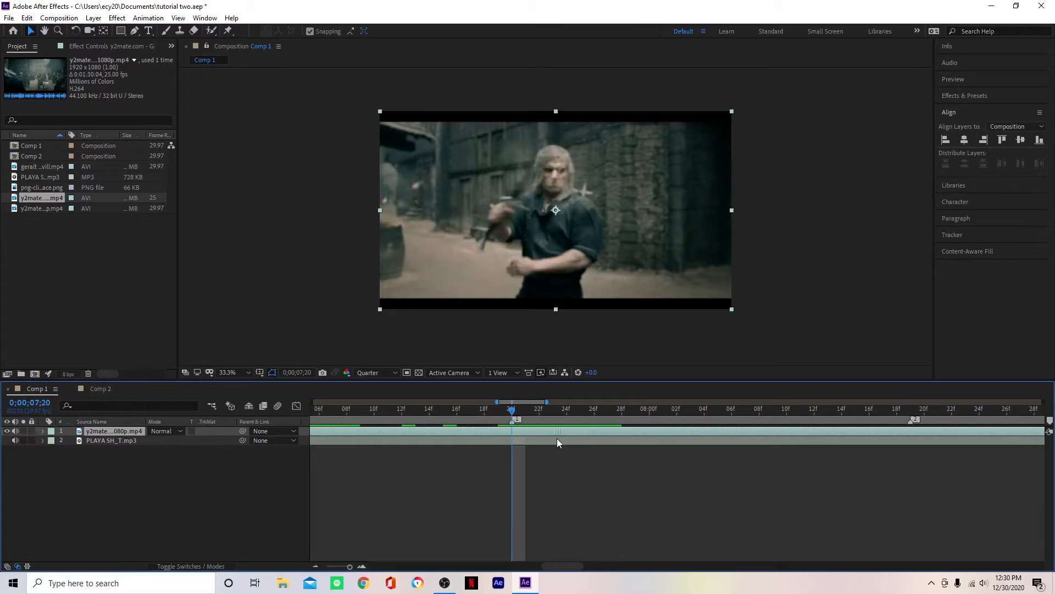
left_click(100, 388)
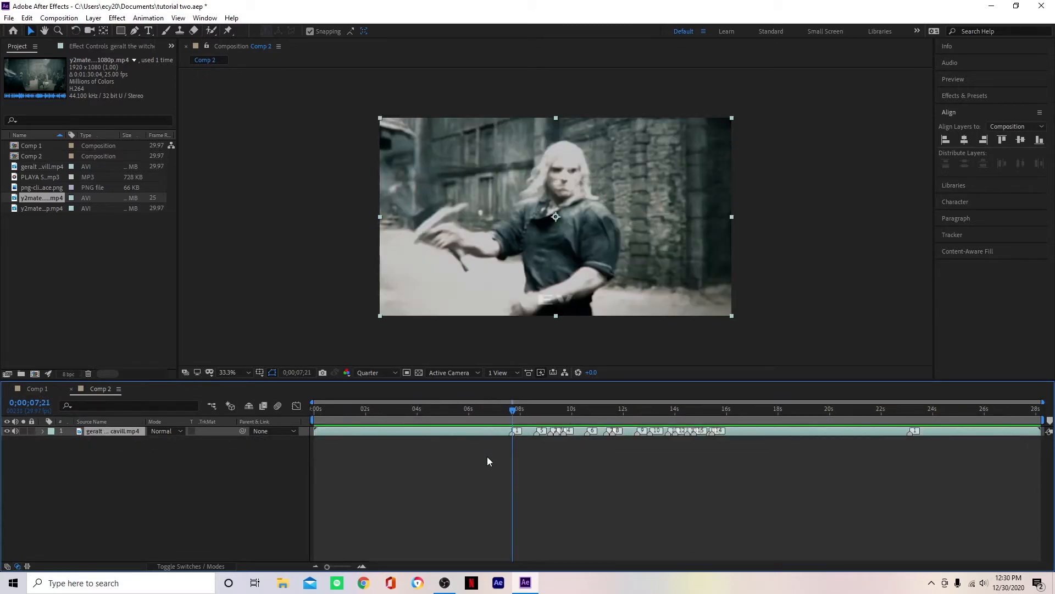
scroll(487, 456, "up", 5)
left_click(505, 411)
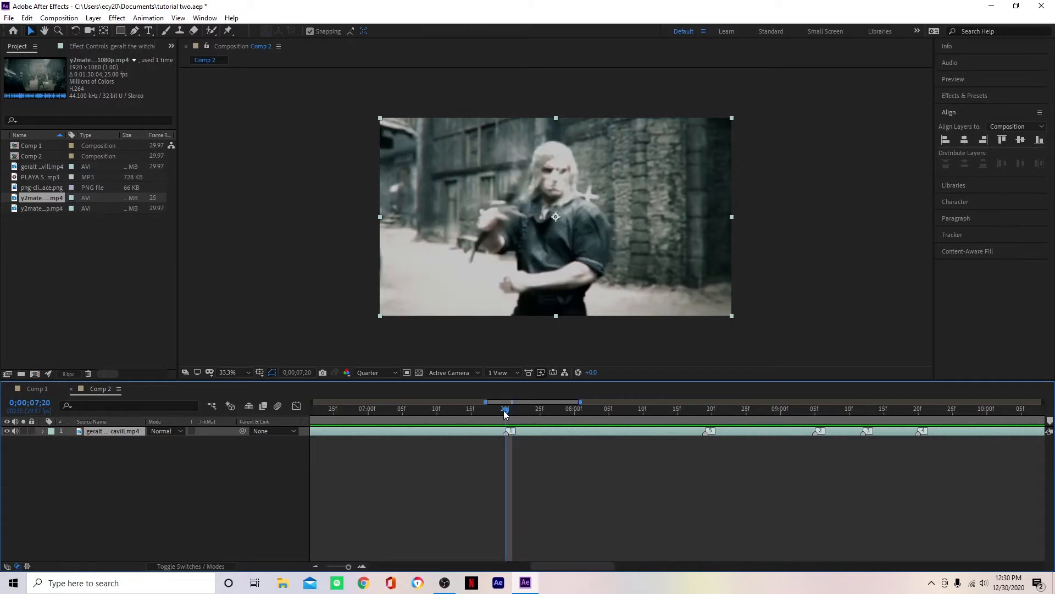
left_click(36, 389)
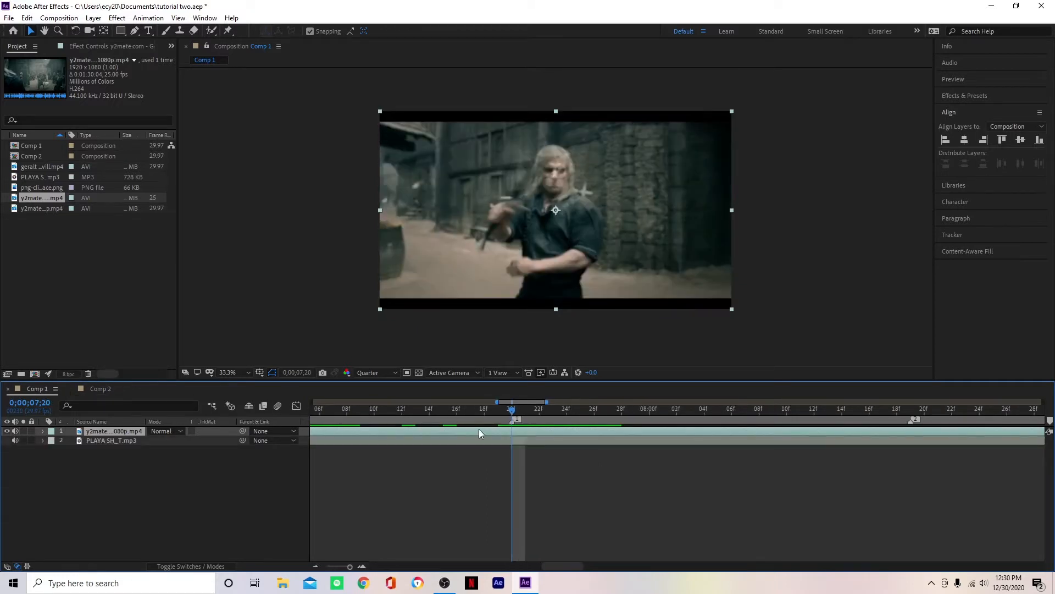
scroll(479, 429, "down", 5)
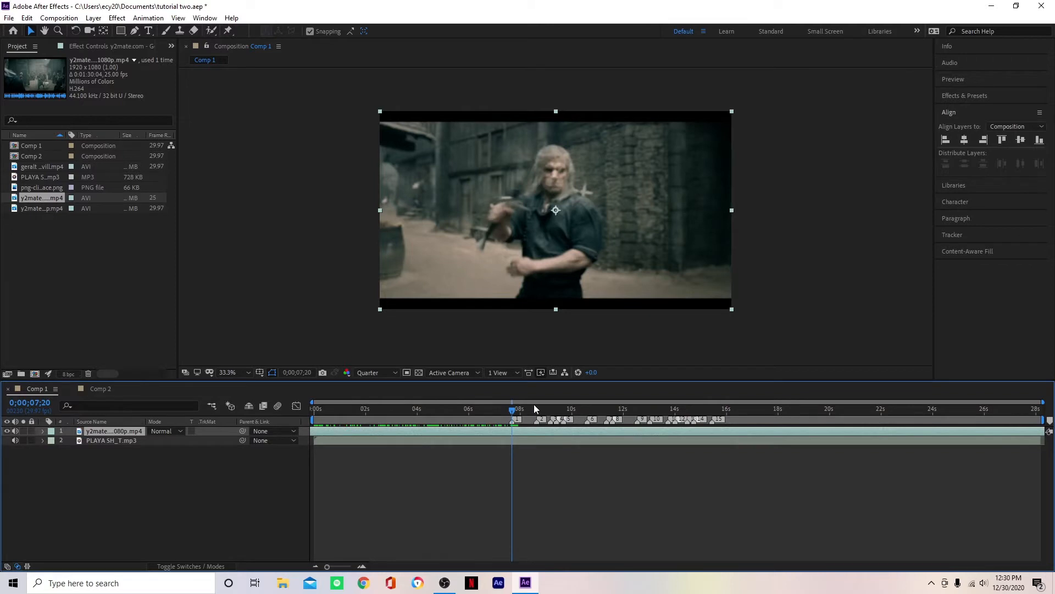
Step: Compare the following cuts with Comp 2, then split the Witcher 4K clip in Comp 1 at 0;00;09;05 and delete the later part
left_click_drag(537, 408, 678, 395)
left_click(101, 389)
left_click(711, 419)
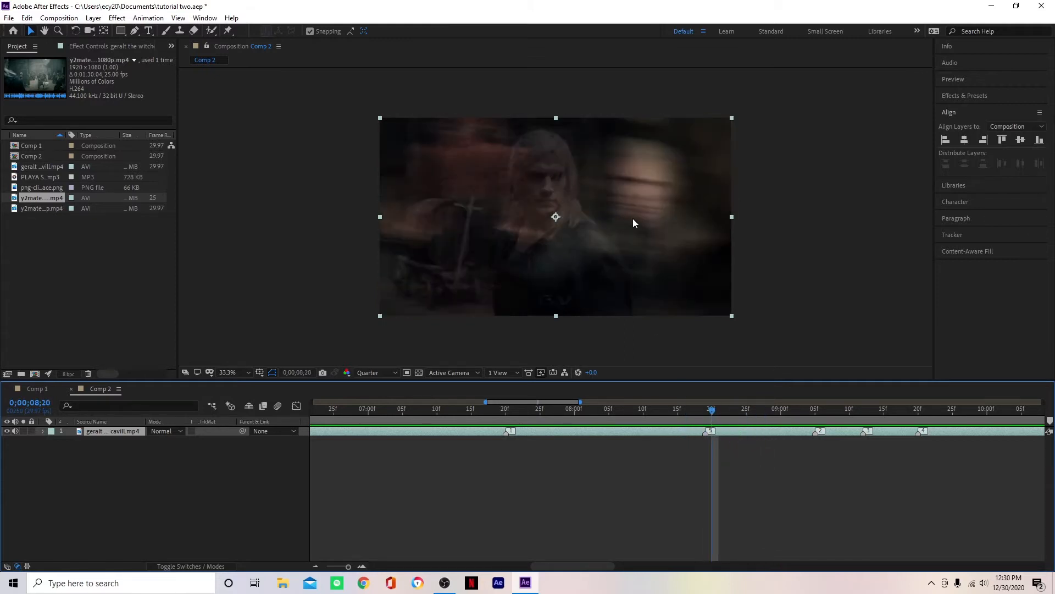
left_click_drag(726, 422, 810, 434)
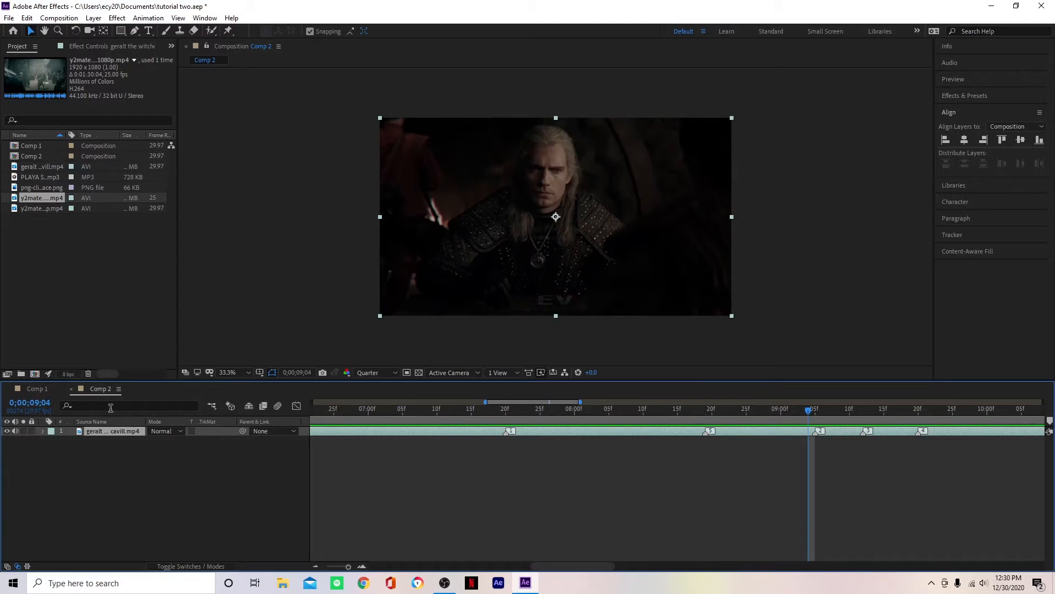
left_click(37, 389)
left_click_drag(526, 411, 551, 409)
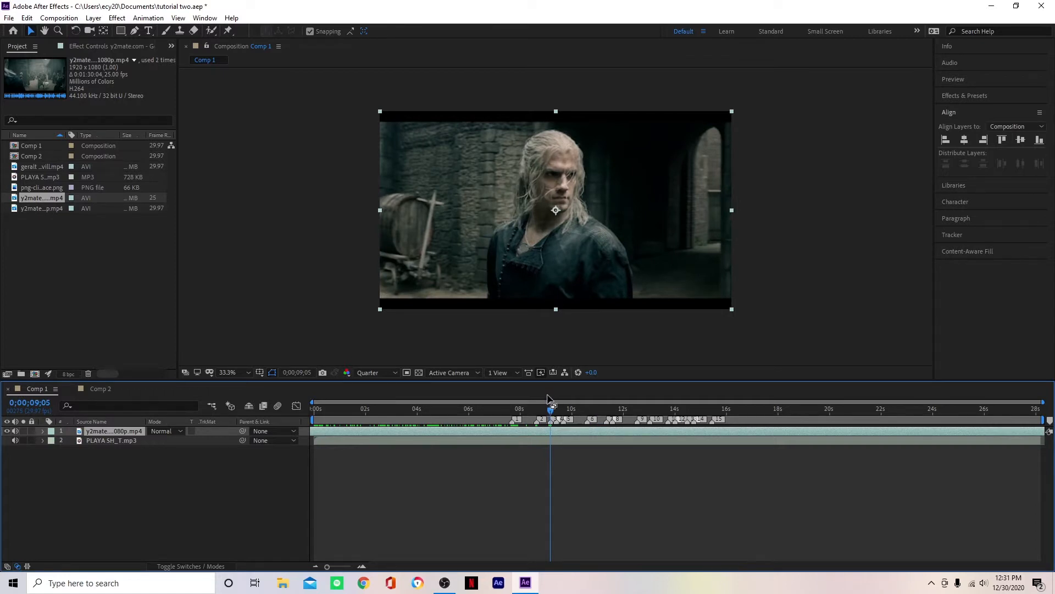
key("ctrl+shift+d")
key("Delete")
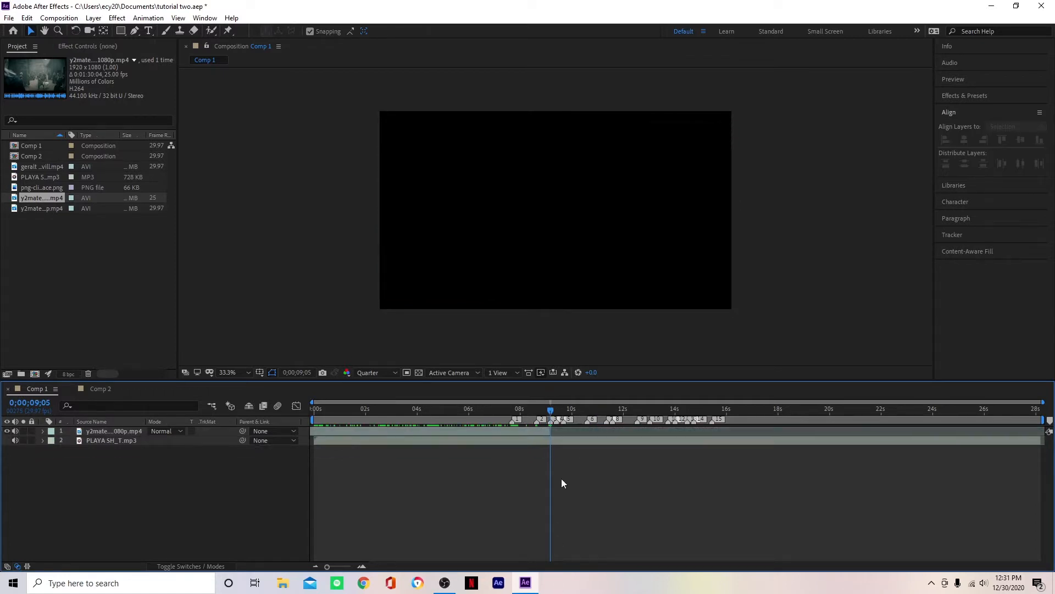
Step: Split the Witcher 4K clip at 0;00;00;00 and delete the part before the start of Comp 1
left_click_drag(348, 410, 294, 462)
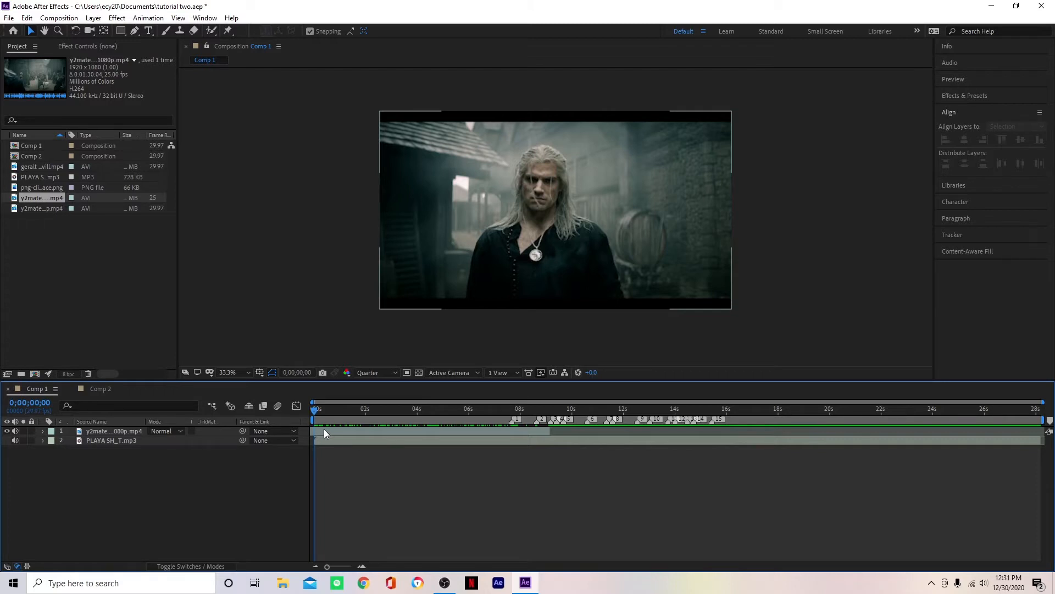
left_click(324, 433)
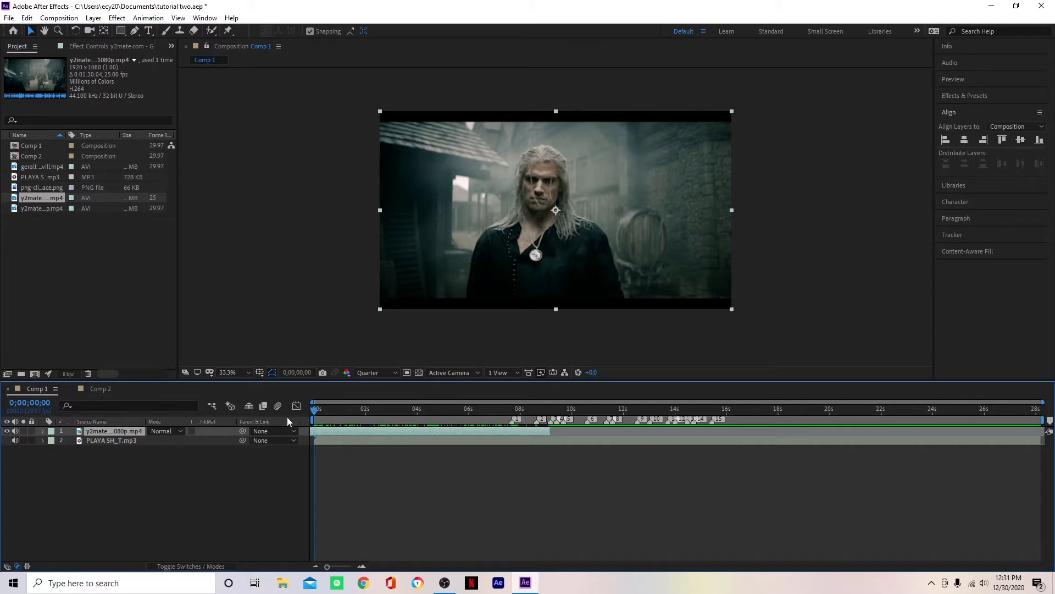
key("ctrl+d")
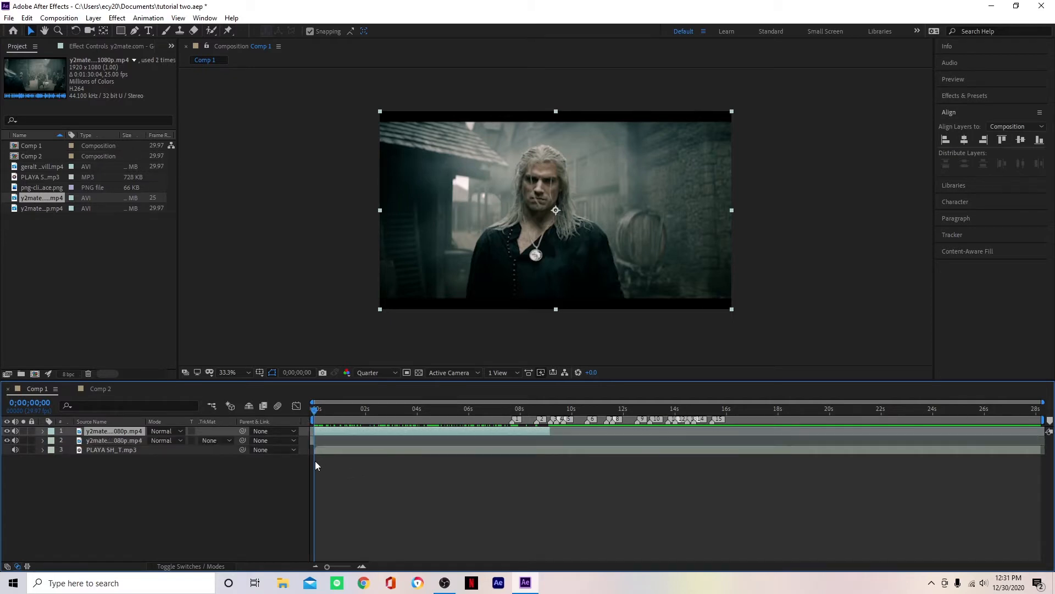
left_click(321, 440)
key("Delete")
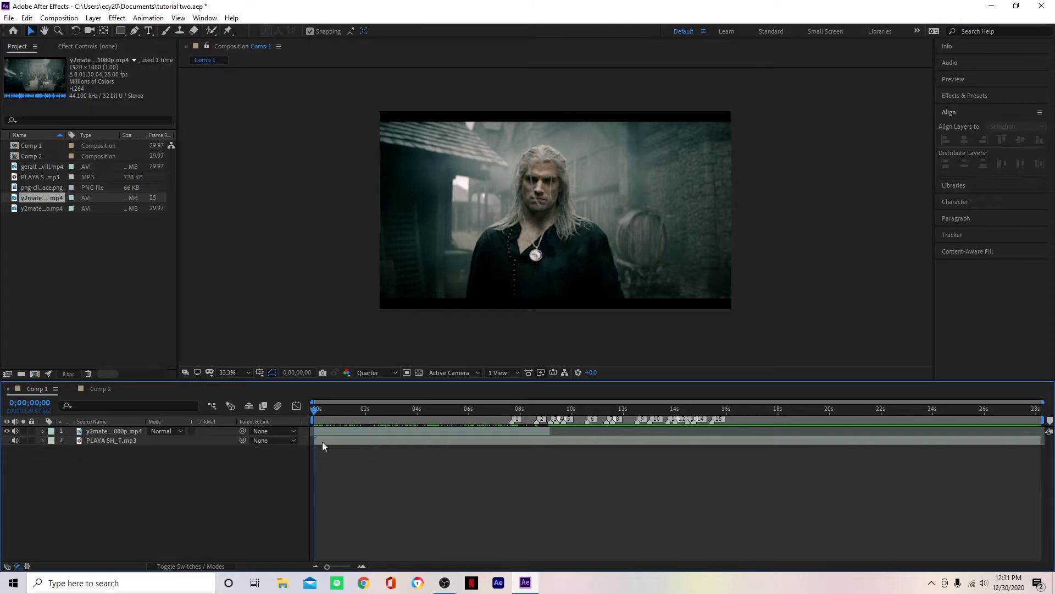
Step: Scrub through the trimmed opening clip in Comp 1 and inspect the dark fireside shot around 0;00;09;00 in Comp 2
left_click_drag(348, 419, 488, 478)
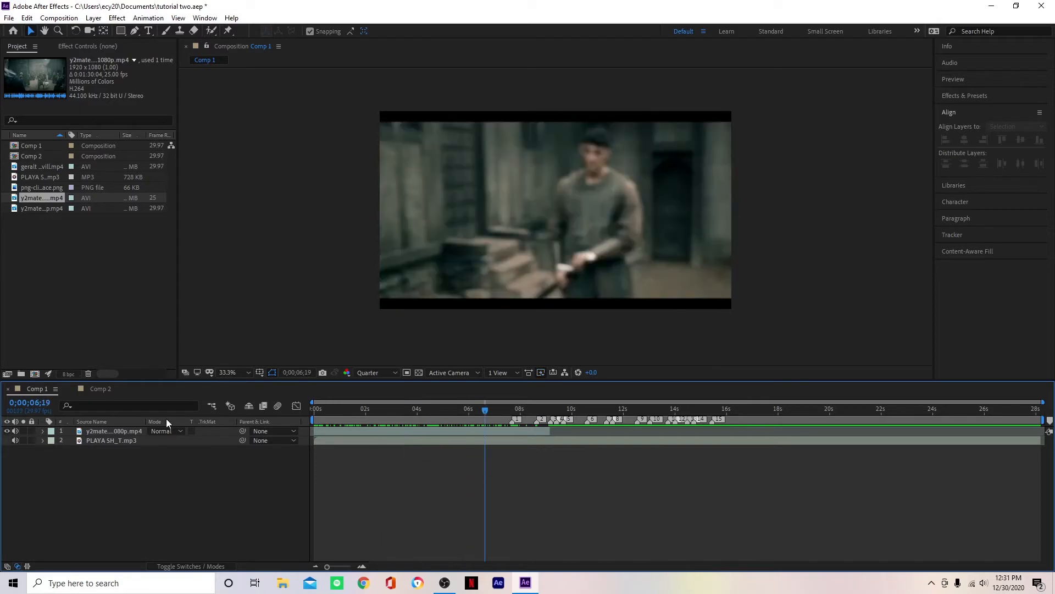
left_click(100, 389)
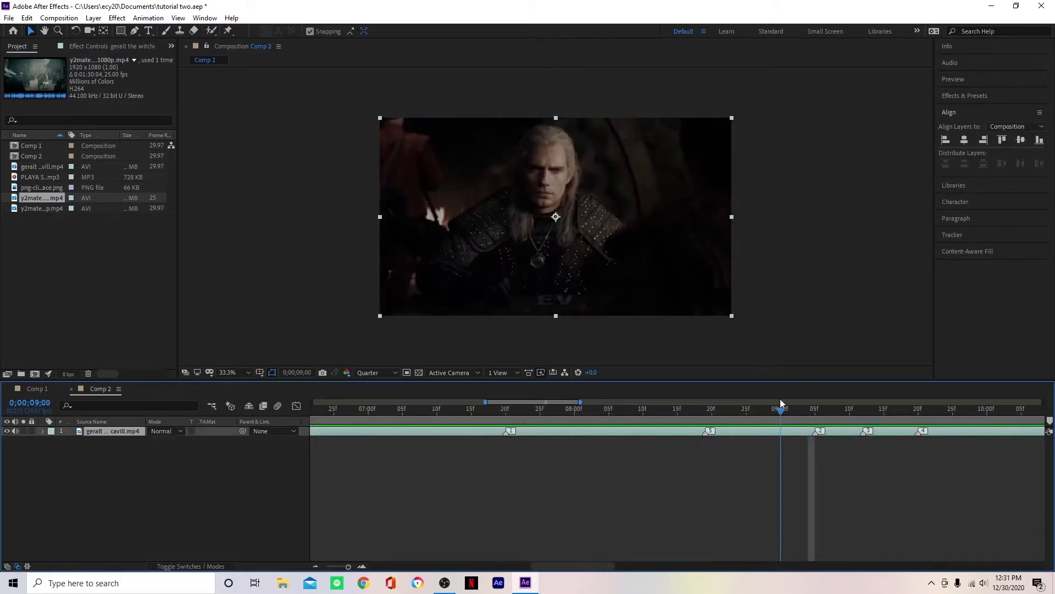
left_click(817, 408)
left_click_drag(817, 407, 794, 409)
left_click(30, 384)
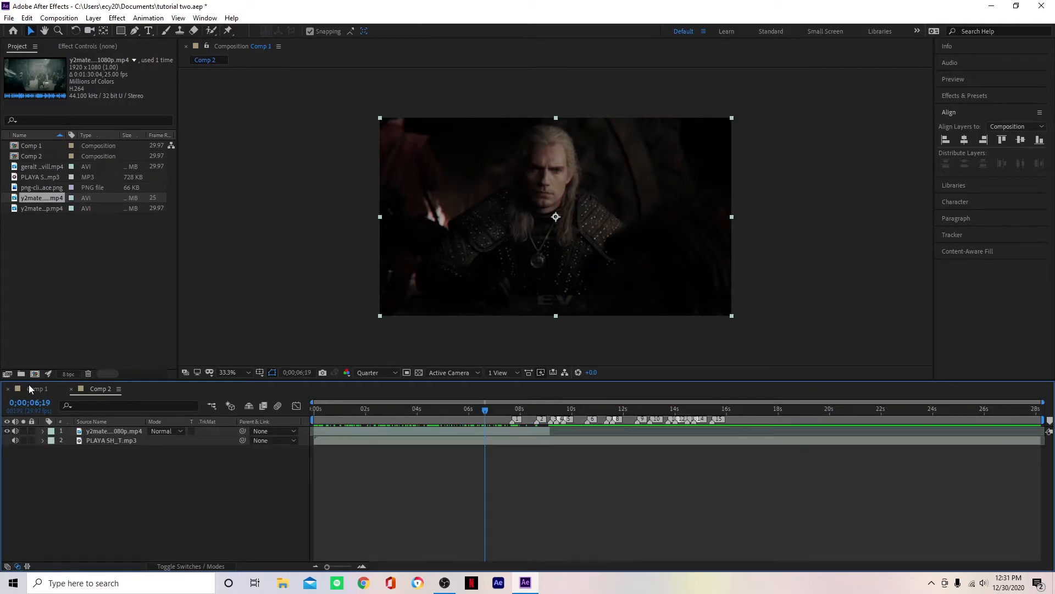
Step: At marker 2 in Comp 1, add the other y2mate 1080p clip as the top layer and mute its audio
key("2")
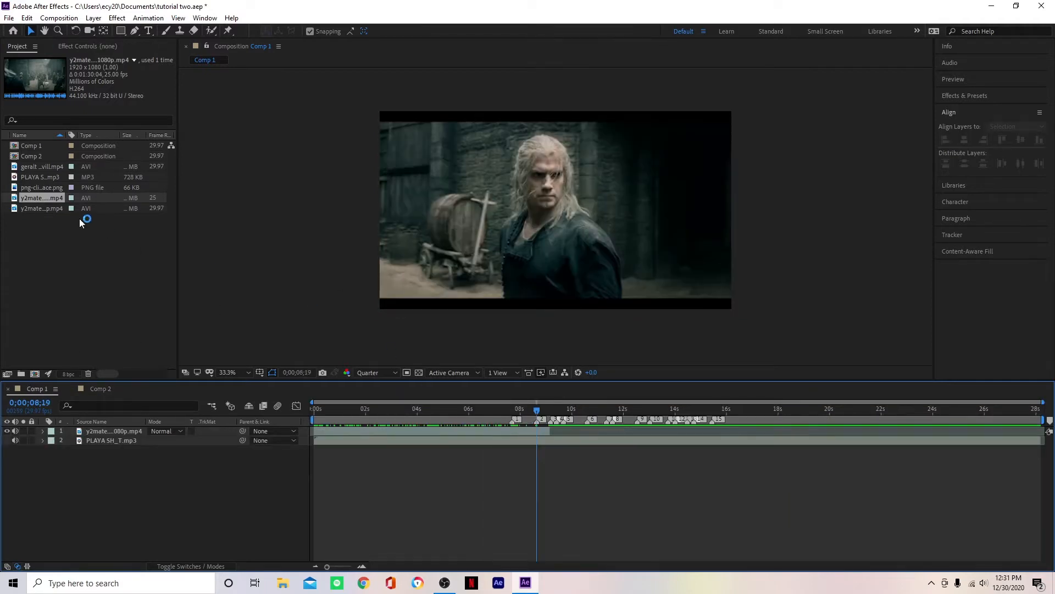
left_click(35, 272)
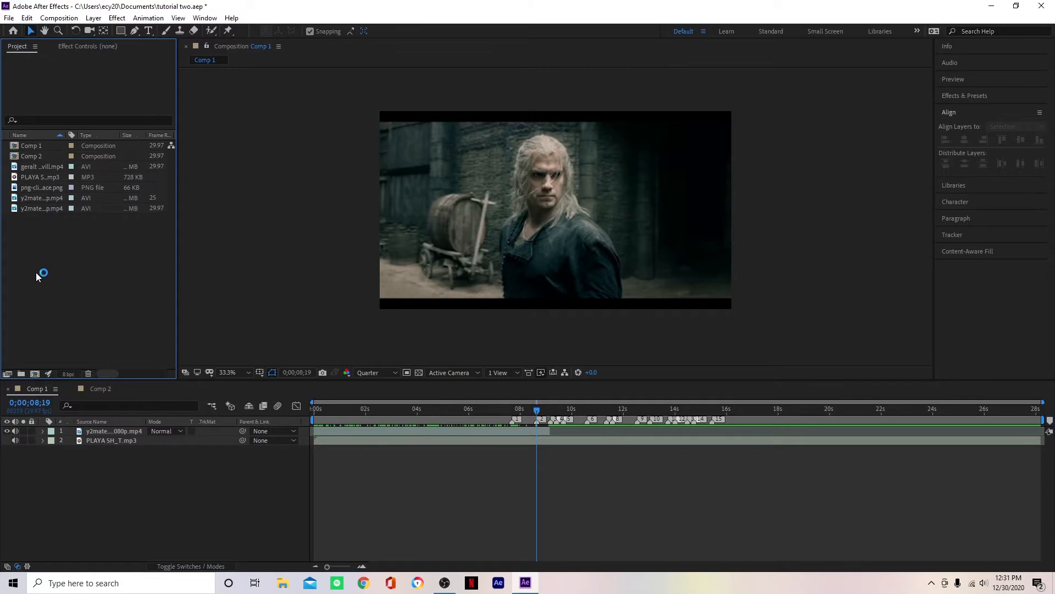
left_click(44, 210)
left_click_drag(93, 419, 69, 429)
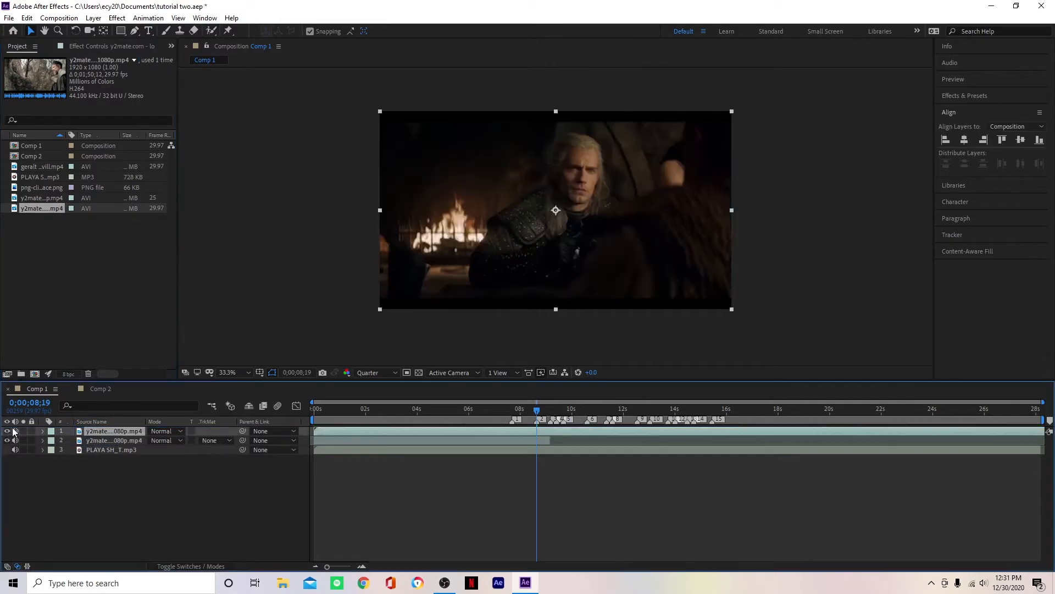
left_click(15, 432)
Step: Slide the new clip earlier to the seated fireside shot, then split it at 0;00;08;19 and 0;00;09;12
left_click_drag(539, 431, 455, 462)
key("ctrl+shift+d")
left_click(556, 409)
right_click(556, 422)
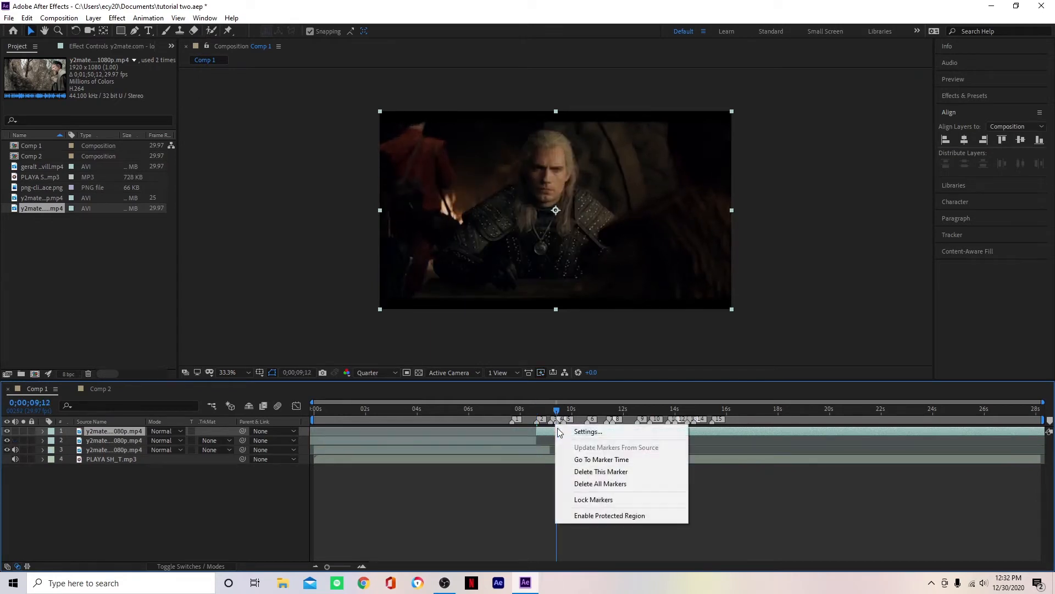
left_click(583, 460)
key("ctrl+shift+d")
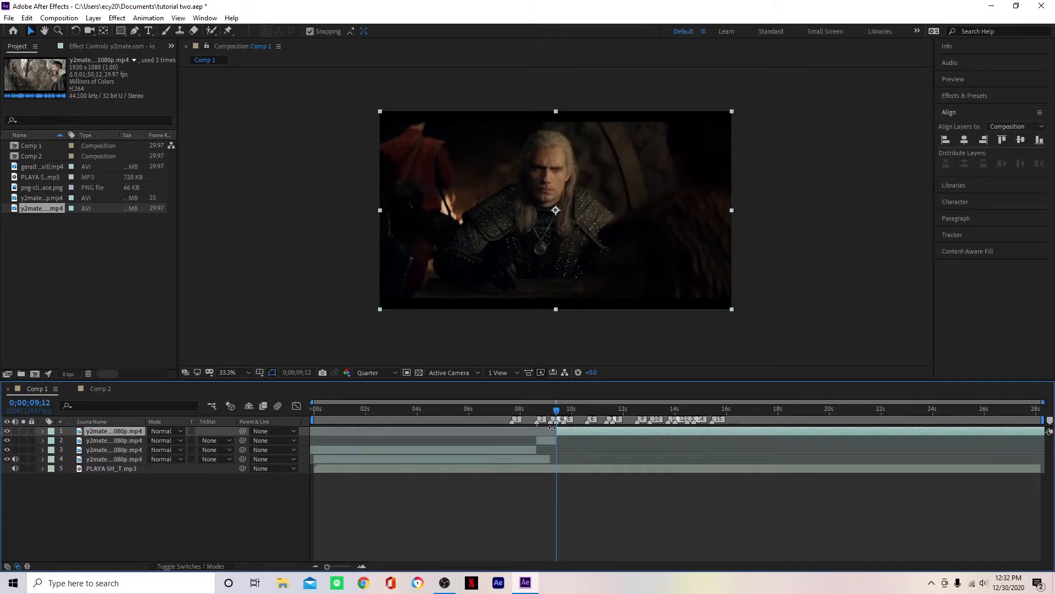
Step: Play back and scrub the fireside shot in Comp 1 against markers 1 to 4
mouse_move(542, 413)
left_mouse_down()
mouse_move(560, 423)
mouse_move(536, 430)
mouse_move(554, 424)
left_mouse_up()
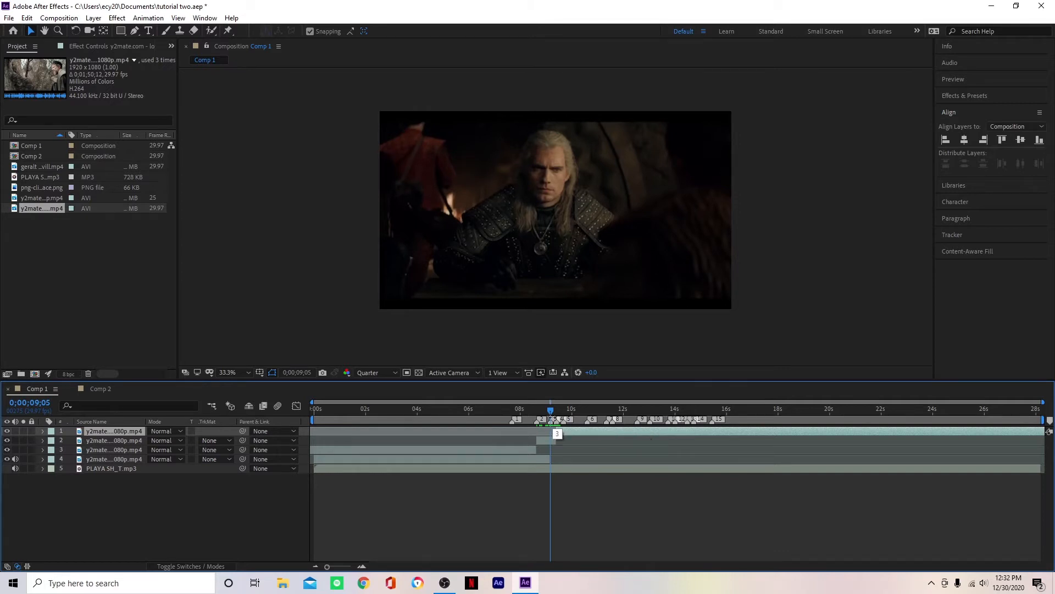
key("space")
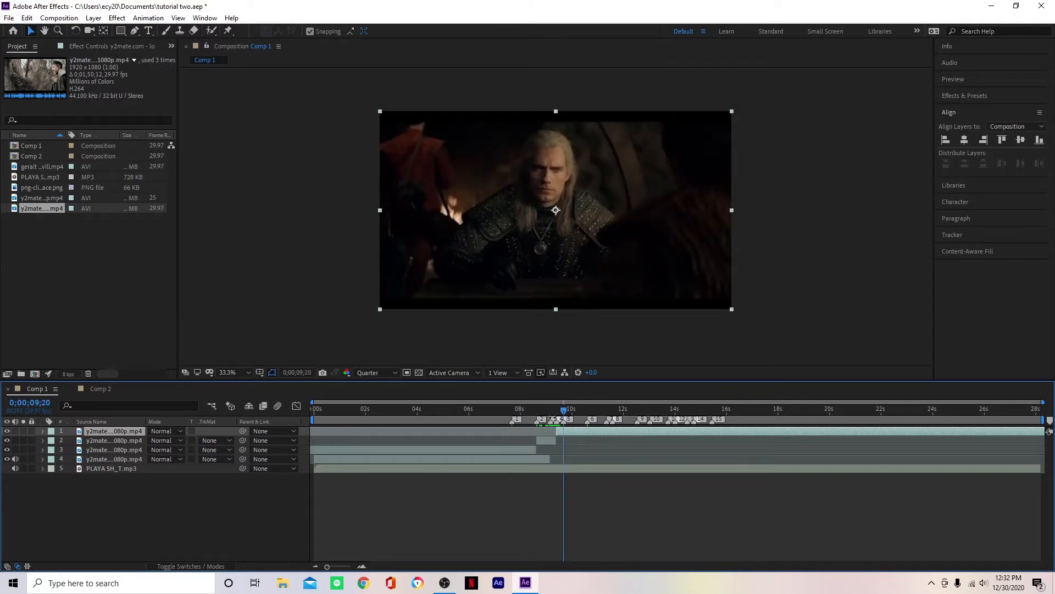
left_click(547, 410)
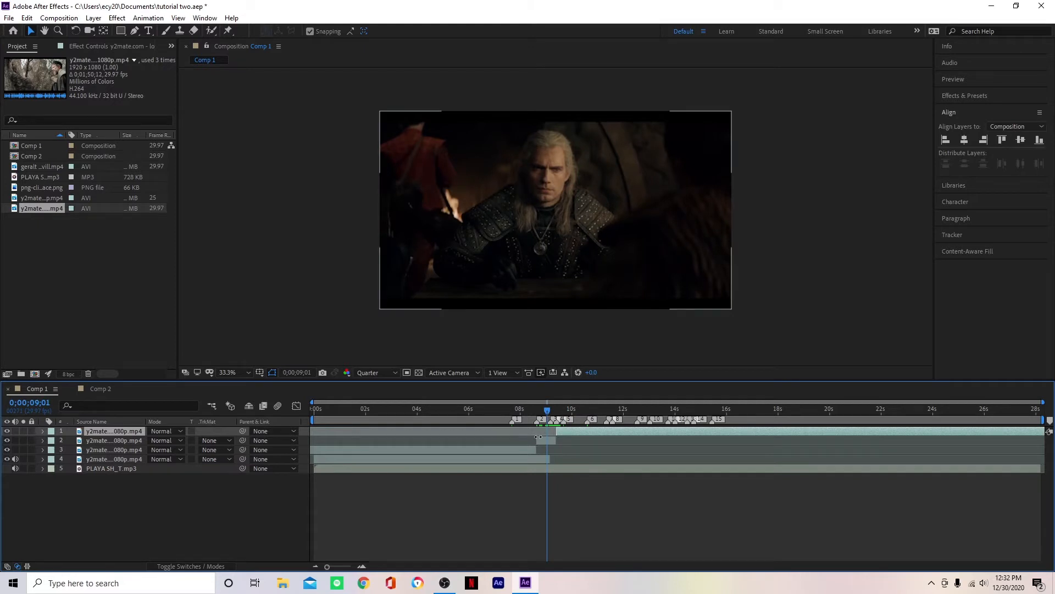
right_click(511, 420)
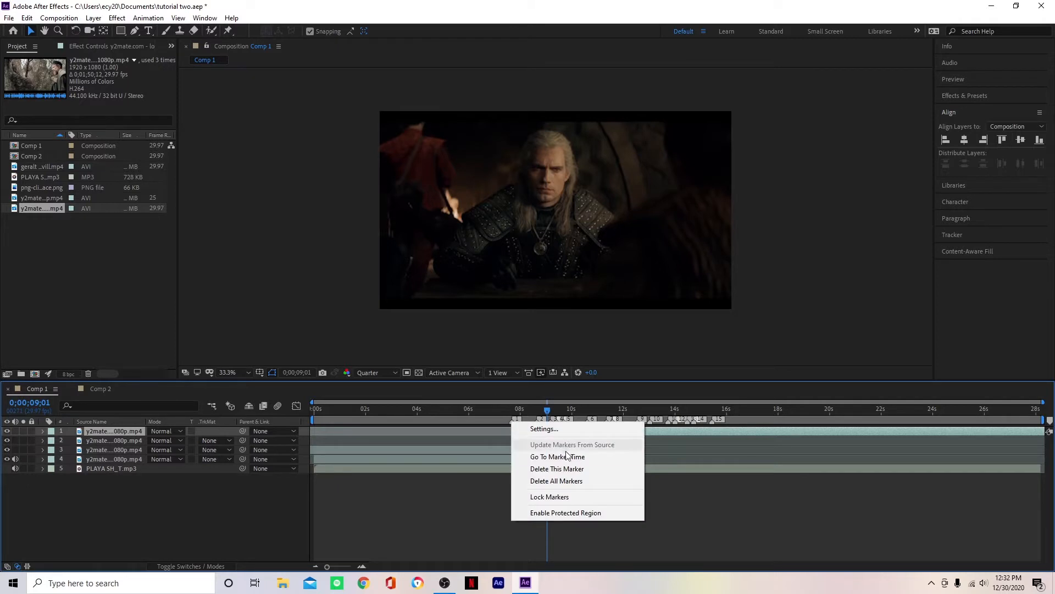
left_click(552, 457)
left_click(542, 410)
left_click_drag(544, 416, 540, 435)
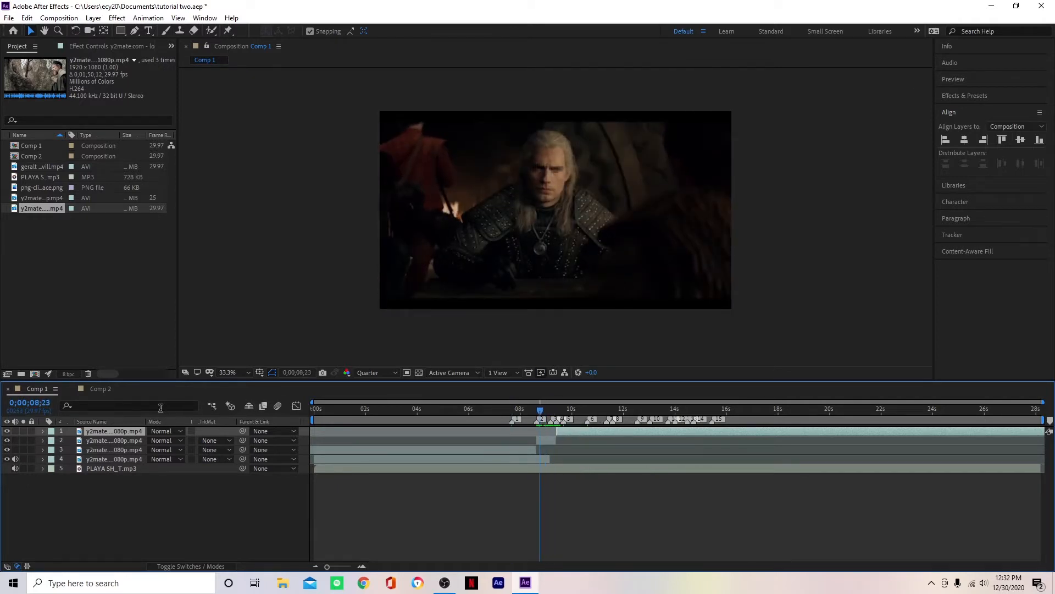
Step: Check the forest shot in Comp 2 at 0;00;09;08, then slide the top clip in Comp 1 until that shot sits at 0;00;09;05
left_click(108, 388)
left_click_drag(807, 416, 838, 417)
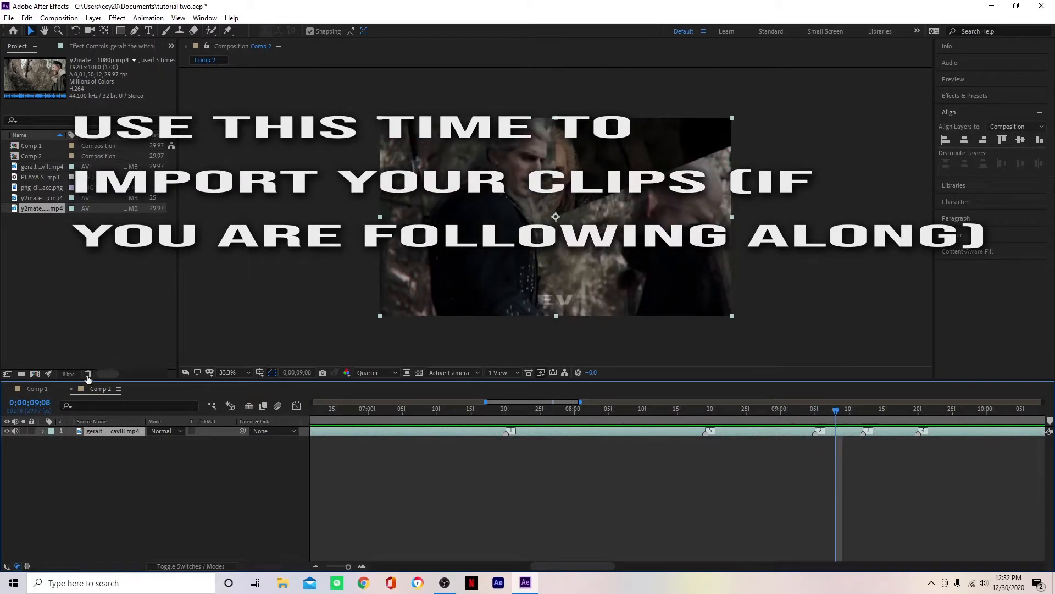
left_click(36, 388)
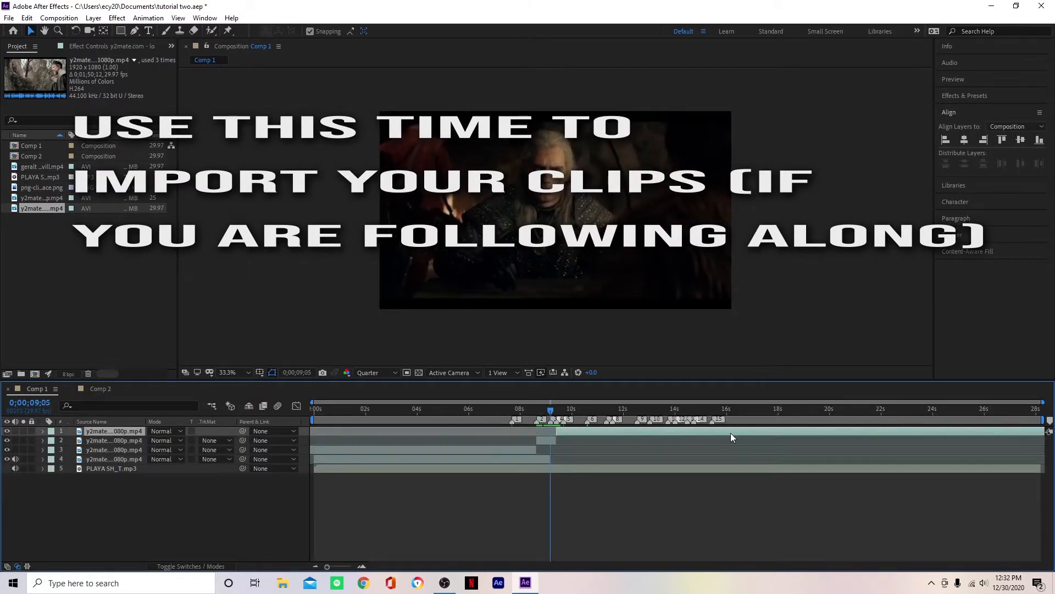
left_click_drag(723, 436, 479, 441)
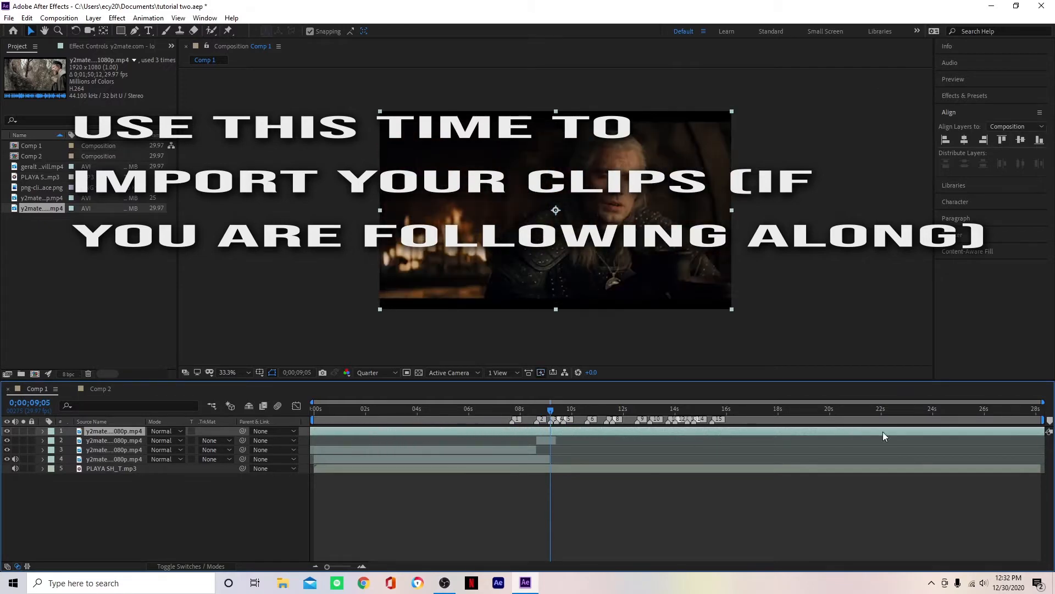
left_click_drag(1008, 431, 966, 442)
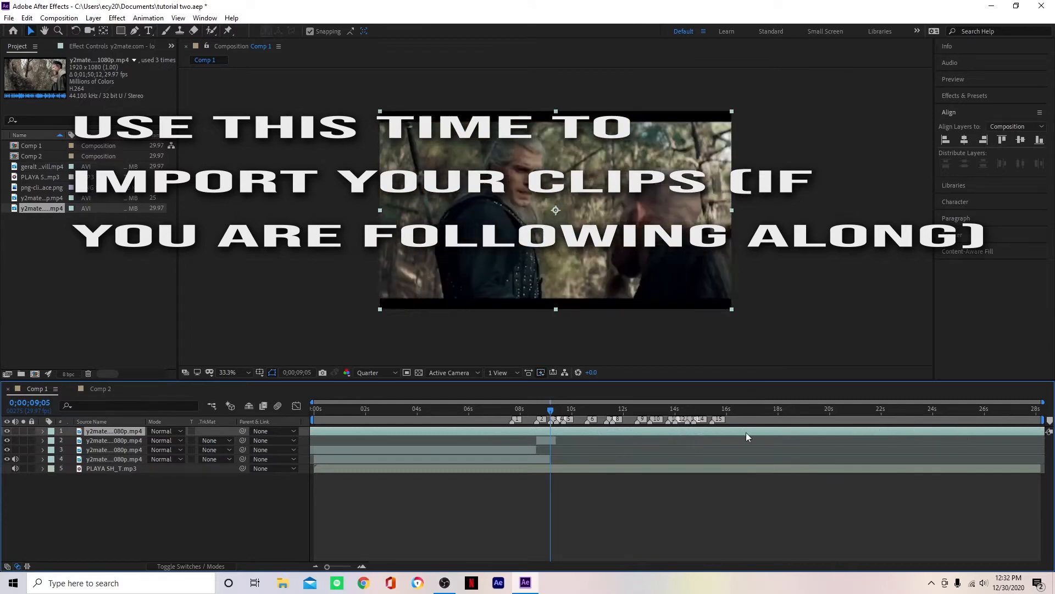
Step: Split the forest shot in Comp 1 at 0;00;09;05 and at marker 5, 0;00;09;20
left_click_drag(556, 433, 564, 437)
right_click(565, 423)
left_click(605, 457)
key("ctrl+shift+d")
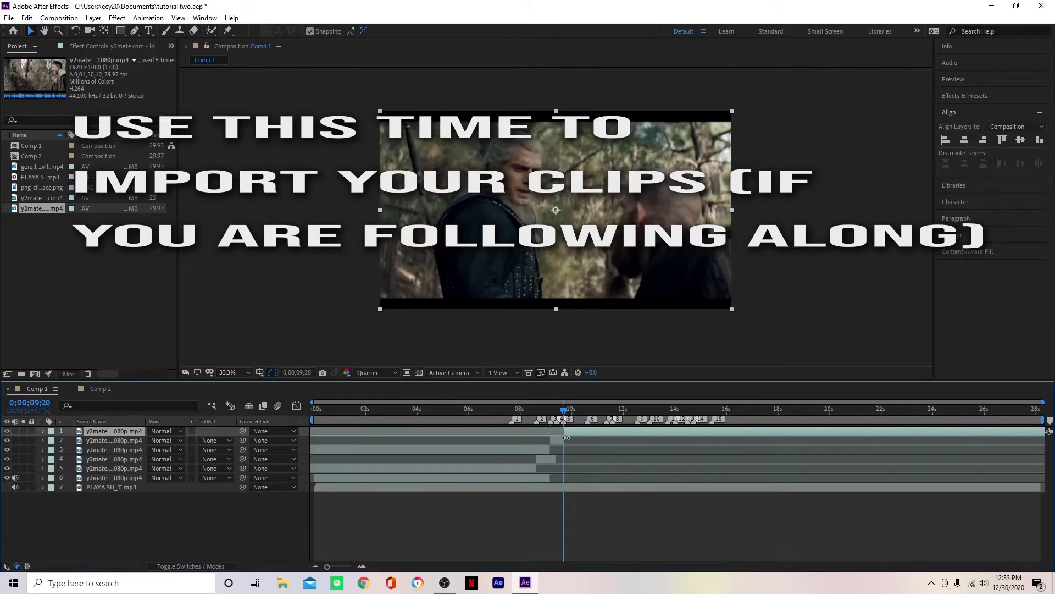
Step: Check the horse shot in Comp 2 at 0;00;09;19, then slide the top clip in Comp 1 to show that shot at 0;00;09;12
left_click(95, 389)
left_click_drag(680, 415, 913, 410)
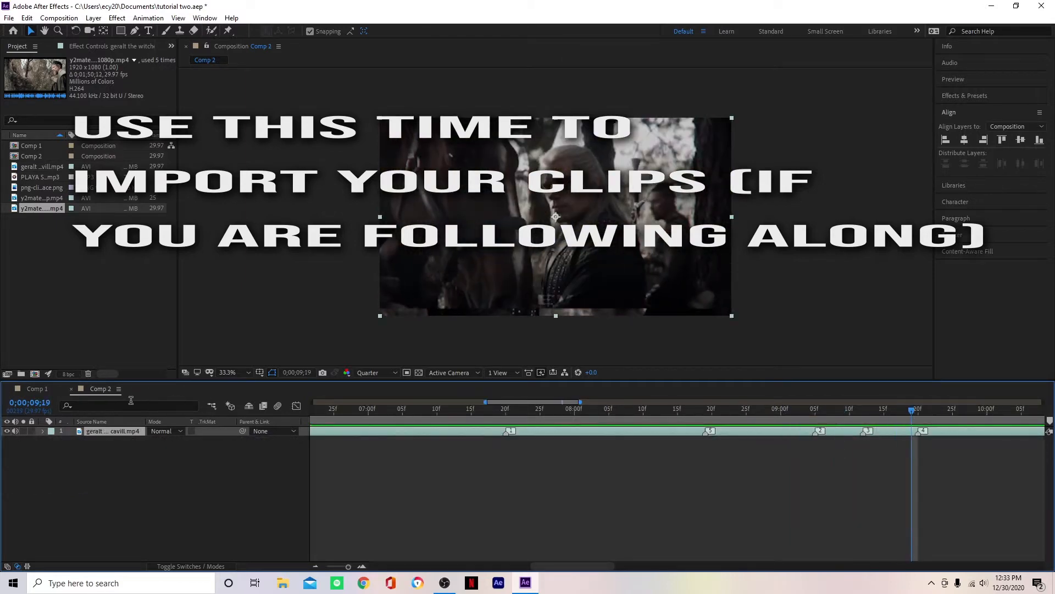
left_click(34, 389)
left_click_drag(107, 451, 114, 438)
mouse_move(396, 440)
left_mouse_down()
mouse_move(633, 440)
mouse_move(388, 441)
left_mouse_up()
left_click_drag(641, 430, 533, 444)
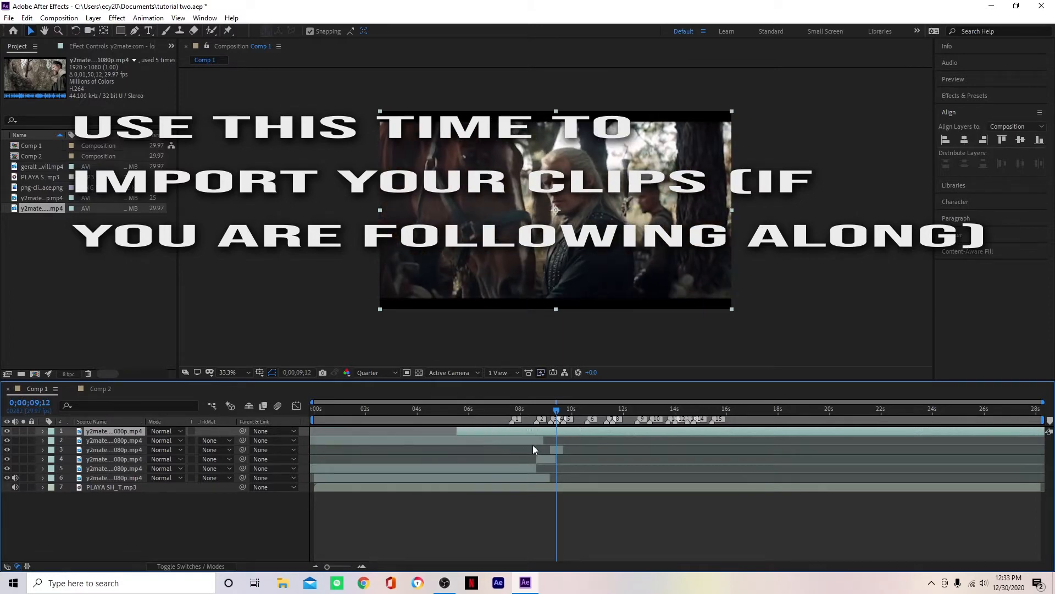
Step: Try splitting the horse shot at 0;00;09;12 and 0;00;10;07, then undo both splits
key("ctrl+slash")
left_click_drag(578, 414, 575, 418)
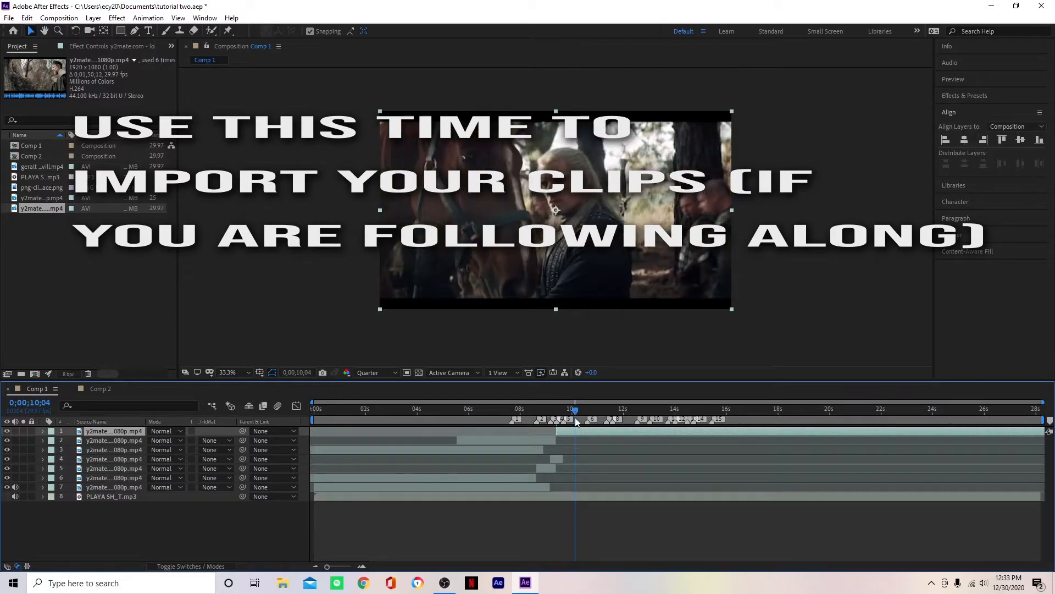
key("Page_Down")
key("Page_Down")
key("Page_Down")
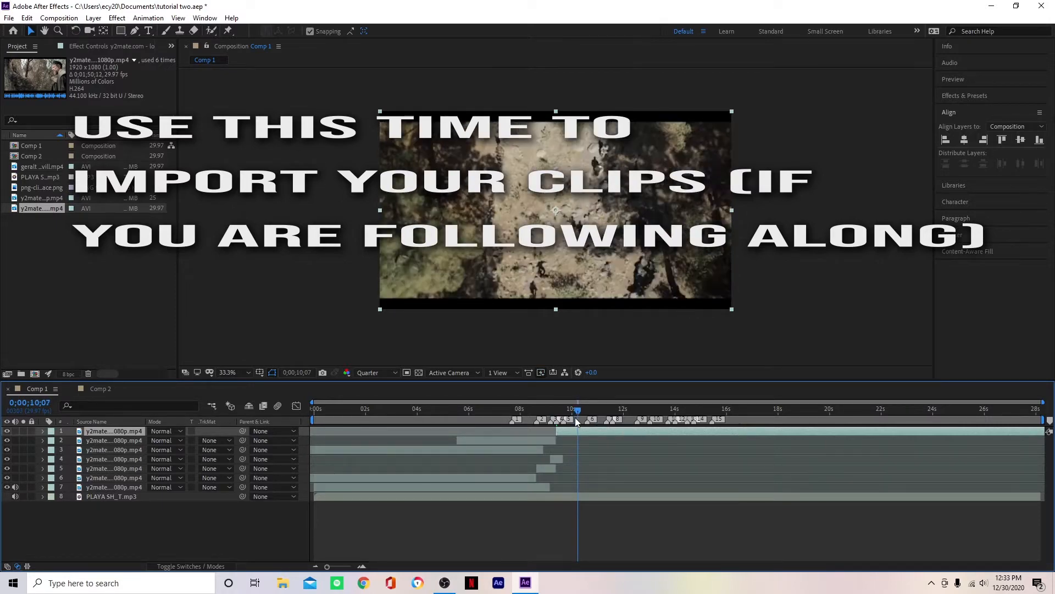
key("ctrl+shift+d")
left_click_drag(575, 417, 510, 423)
key("equal")
key("equal")
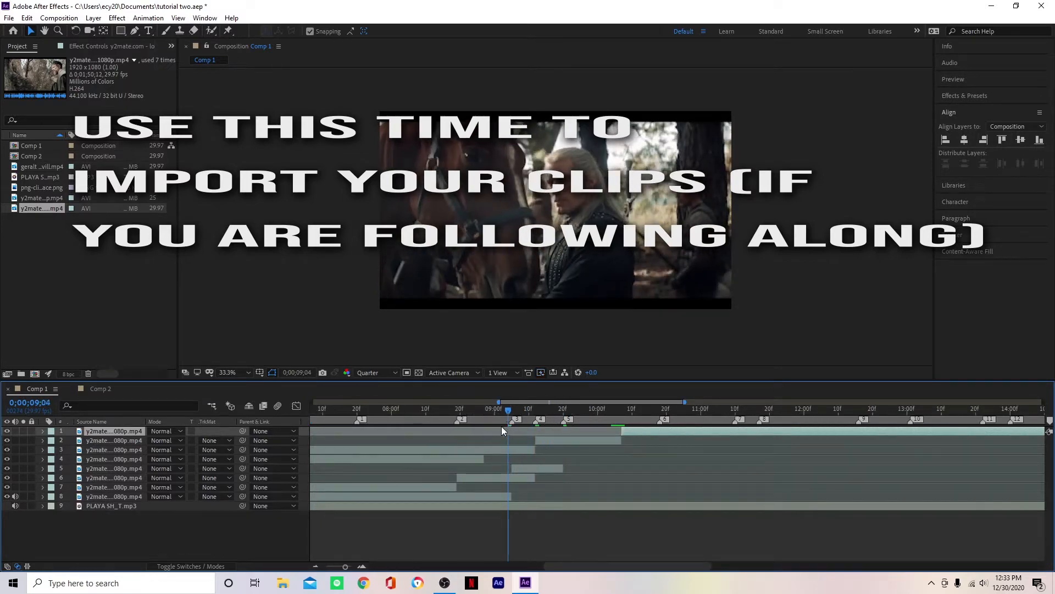
key("ctrl+z")
key("ctrl+z")
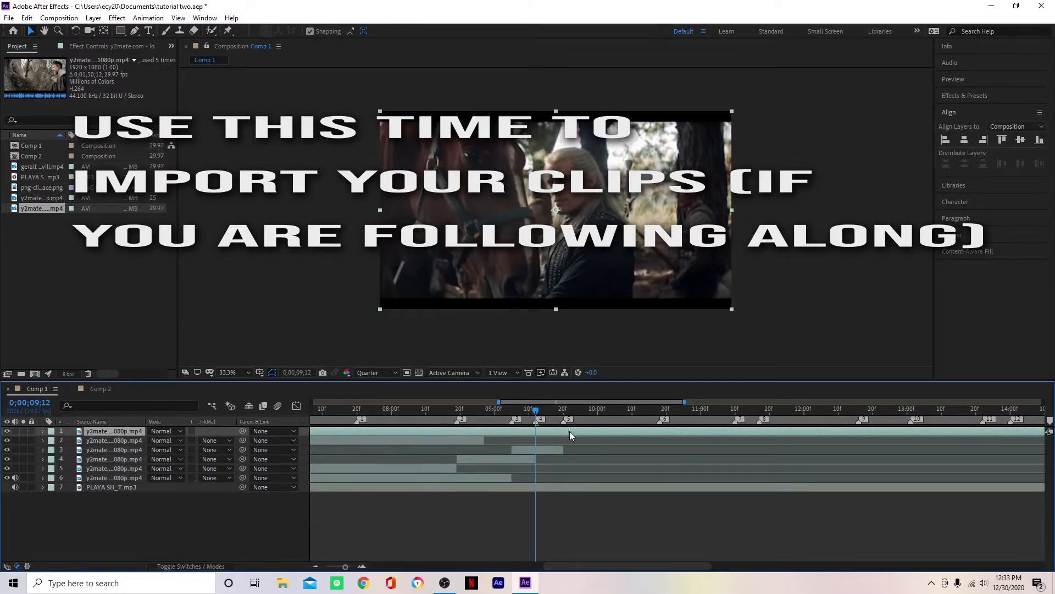
Step: Slide the horse shot slightly later in Comp 1 and split it at 0;00;10;16 and 0;00;09;12
left_click_drag(579, 430, 653, 424)
key("ctrl+shift+d")
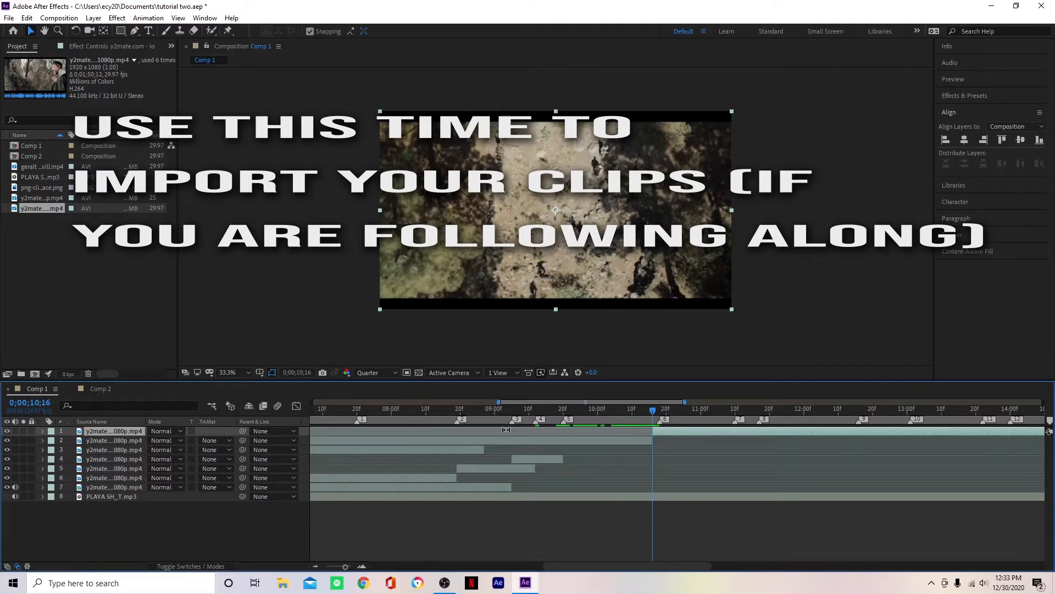
left_click(534, 412)
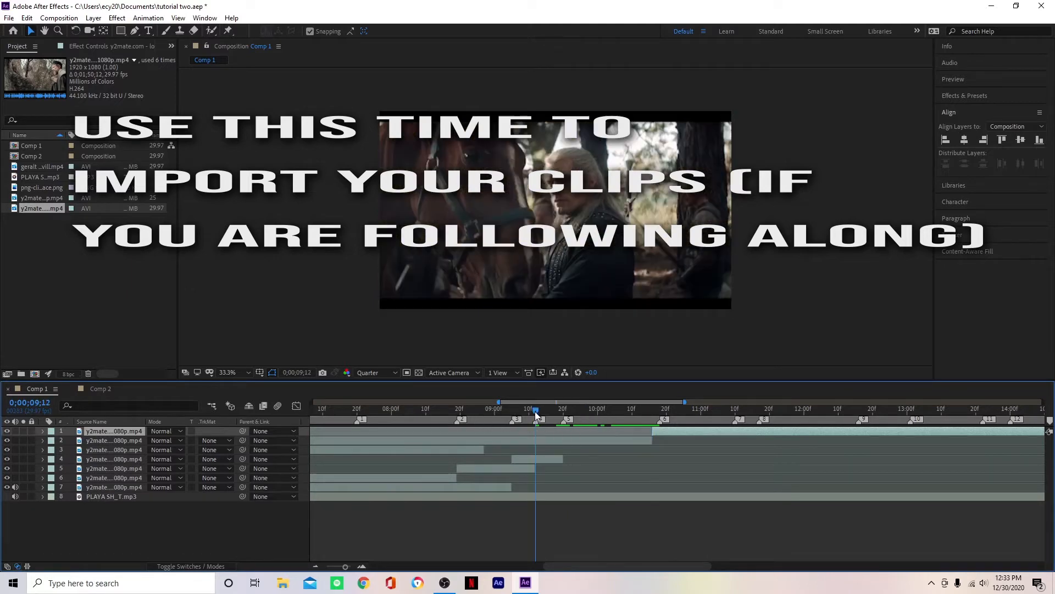
left_click(542, 442)
key("ctrl+shift+d")
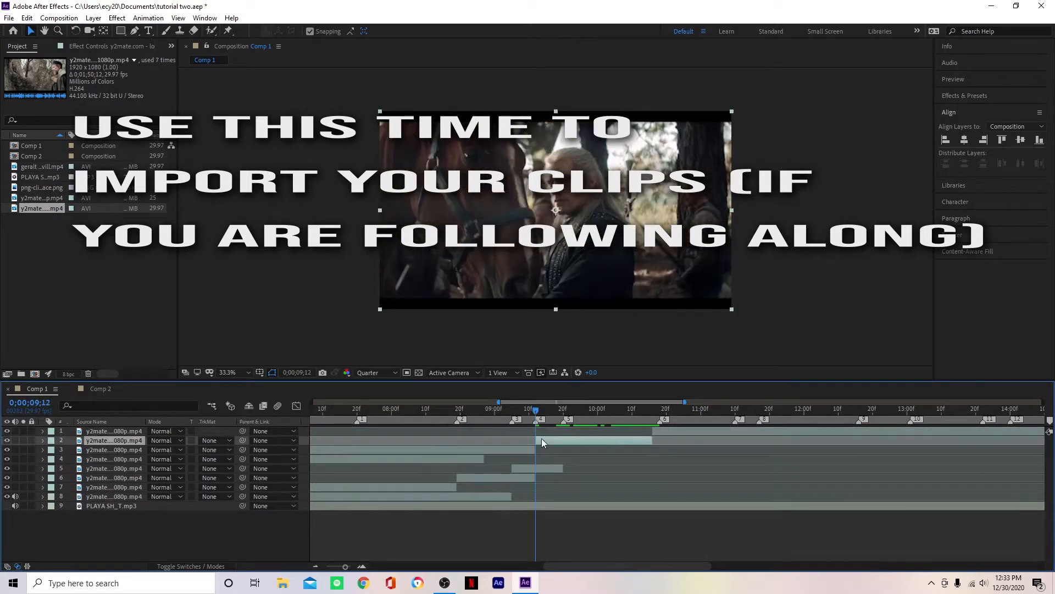
Step: Slide the top clip earlier to place the dim close-up at 0;00;09;20, then split it there and at 0;00;10;18
key("minus")
key("minus")
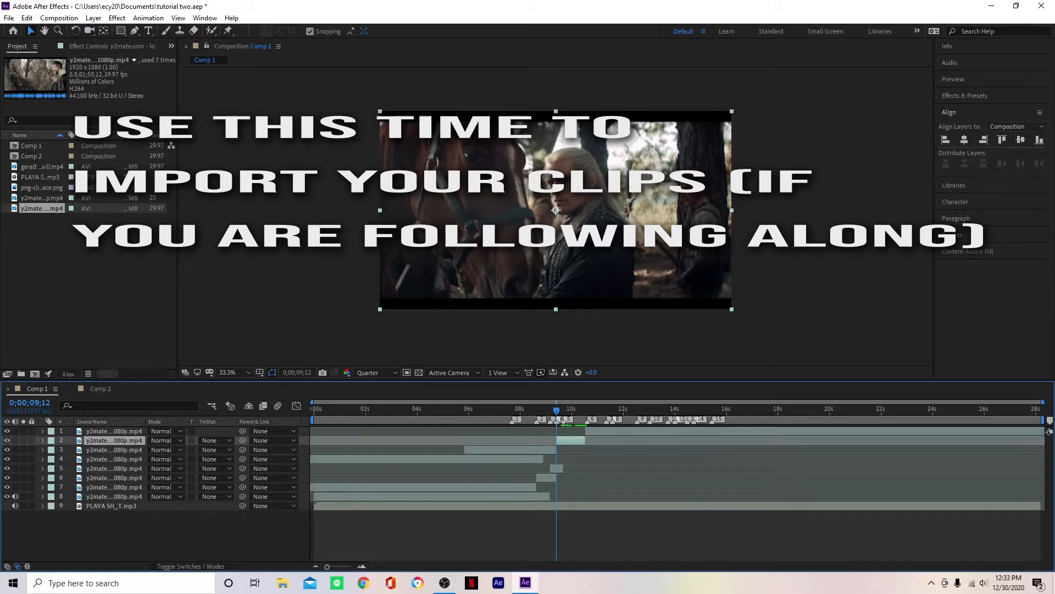
left_click_drag(646, 433, 559, 432)
left_click_drag(521, 438, 233, 448)
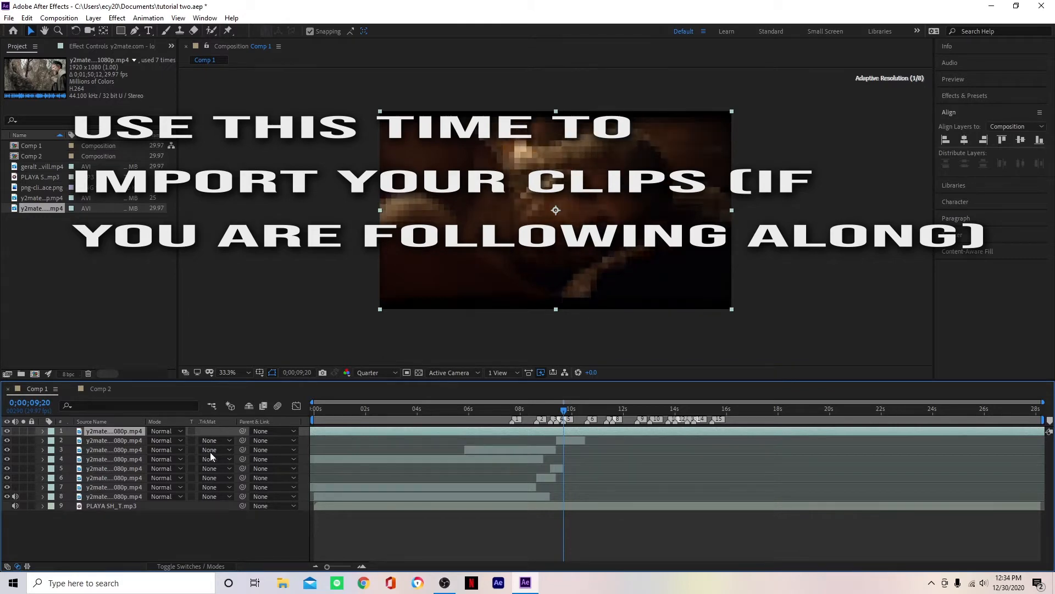
key("ctrl+shift+d")
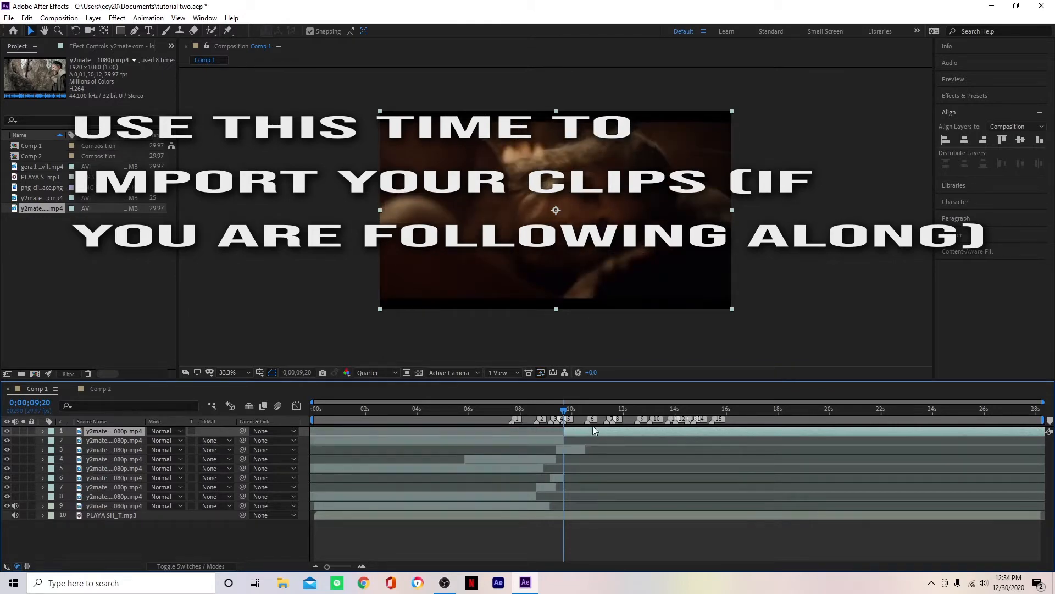
left_click(583, 412)
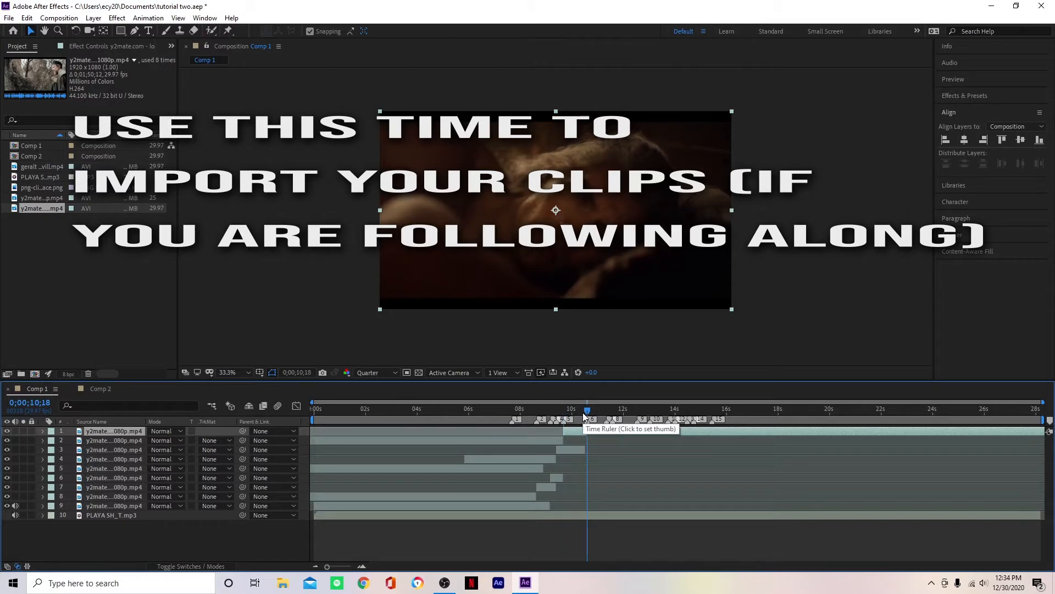
key("ctrl+shift+d")
Step: Check the next reference shot in Comp 2, then slide the top clip in Comp 1 earlier to show the white-haired profile shot at 0;00;10;18
left_click(103, 390)
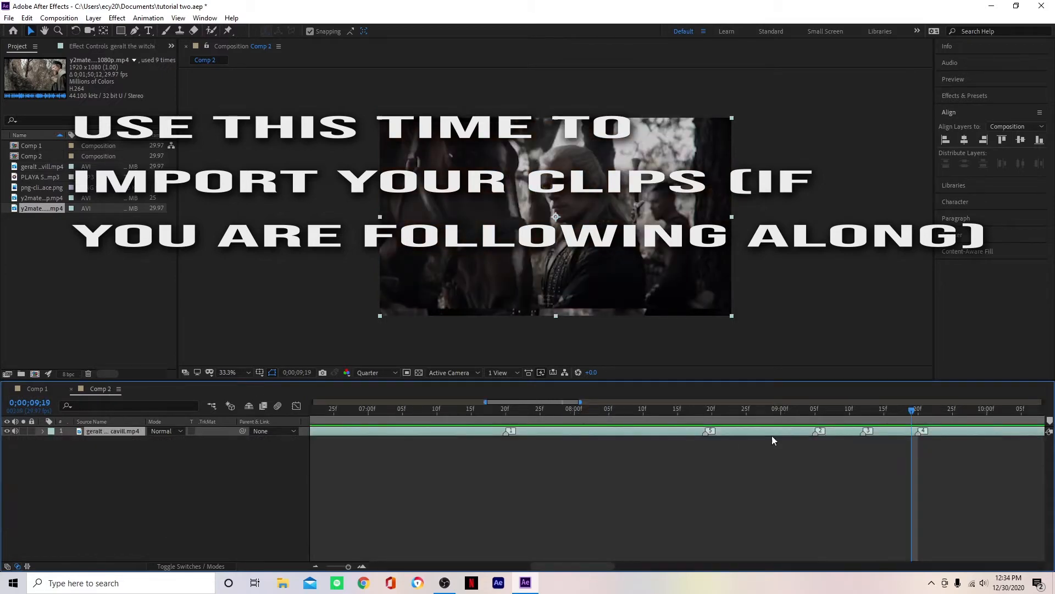
key("space")
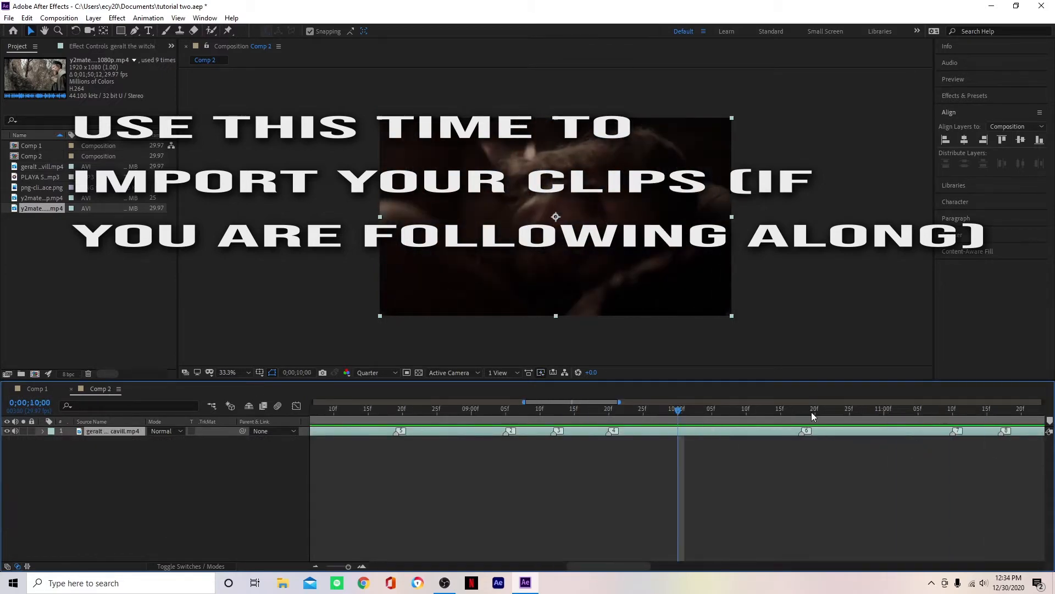
left_click(39, 389)
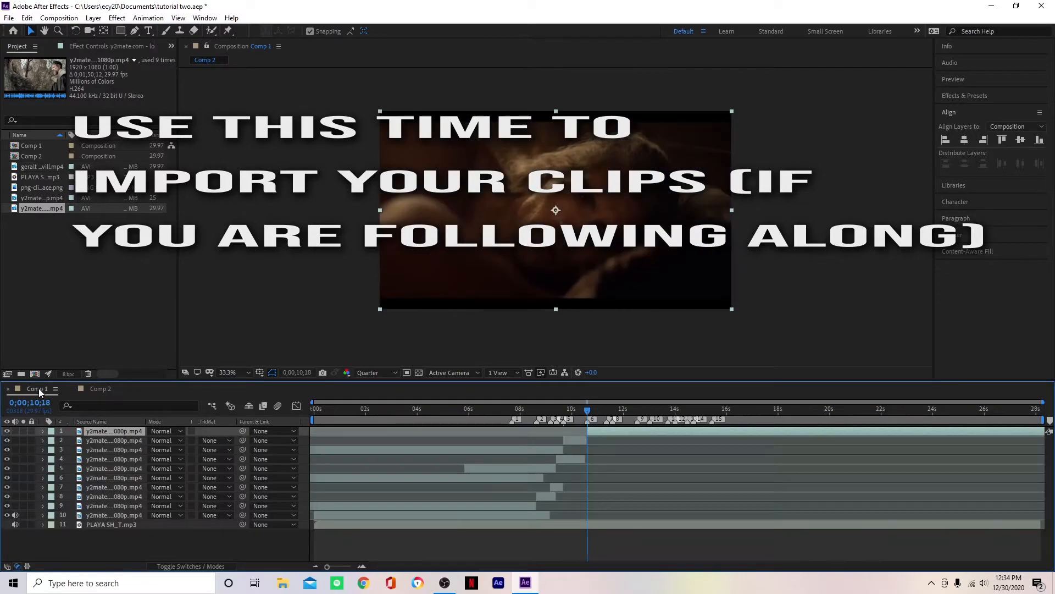
left_click_drag(626, 437, 315, 461)
left_click(598, 437)
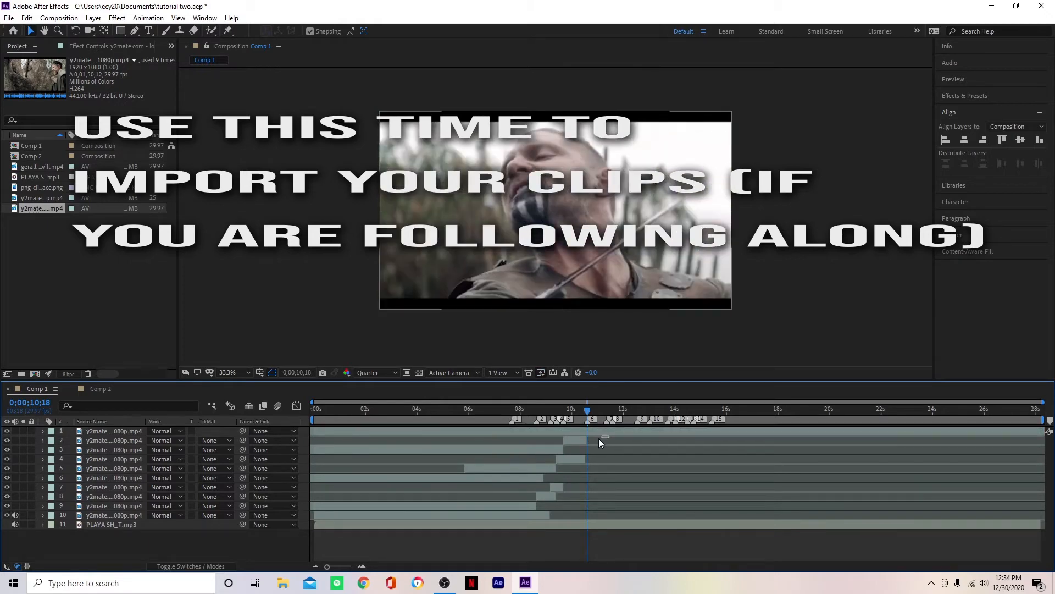
left_click(598, 431)
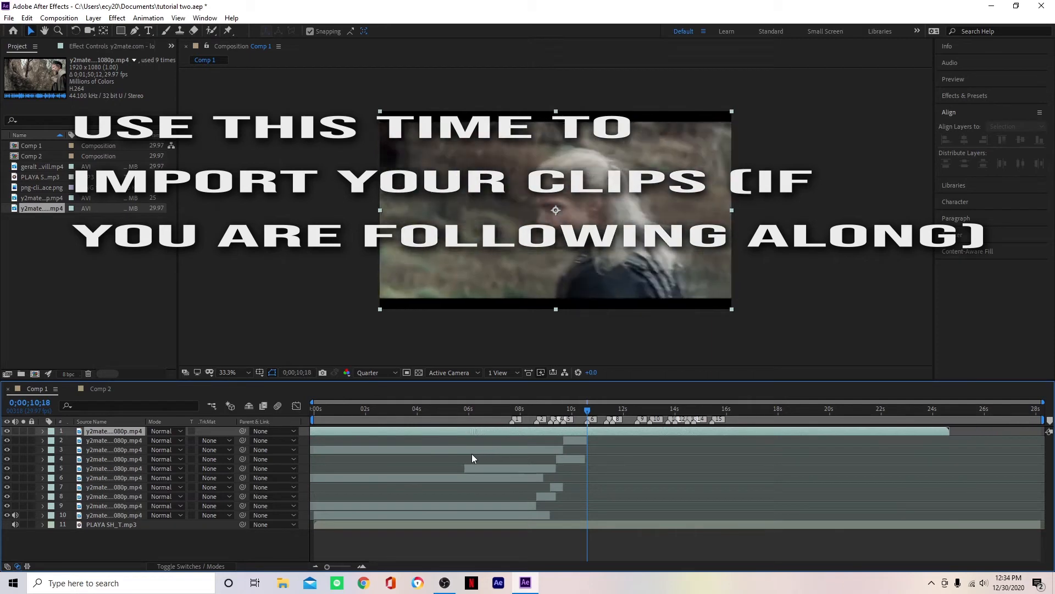
Step: Compare the profile shot in Comp 1 at the 0;00;11;17 marker with Comp 2 at 0;00;11;16
right_click(614, 423)
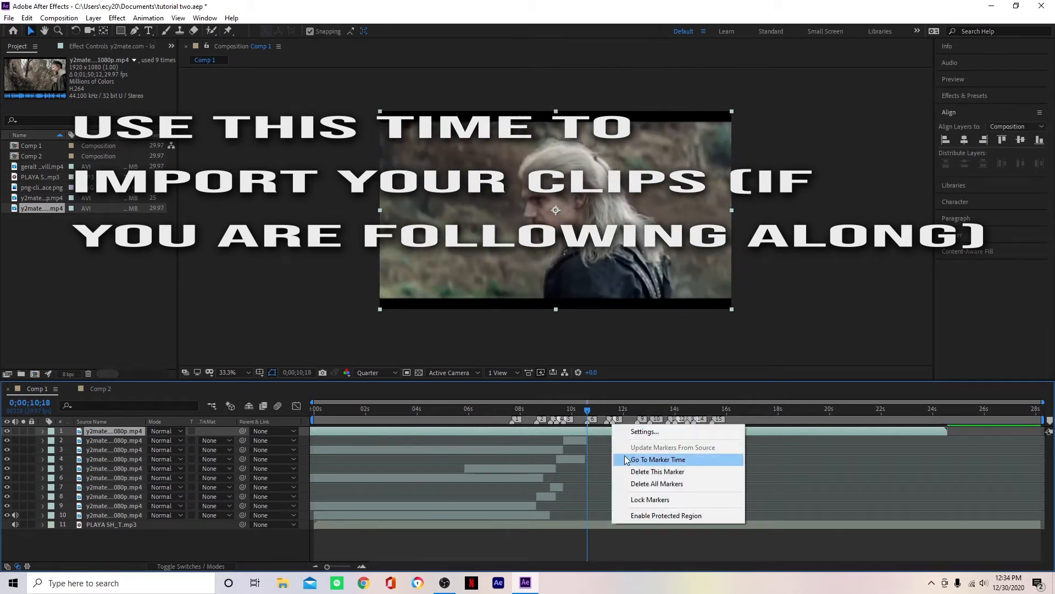
left_click(637, 459)
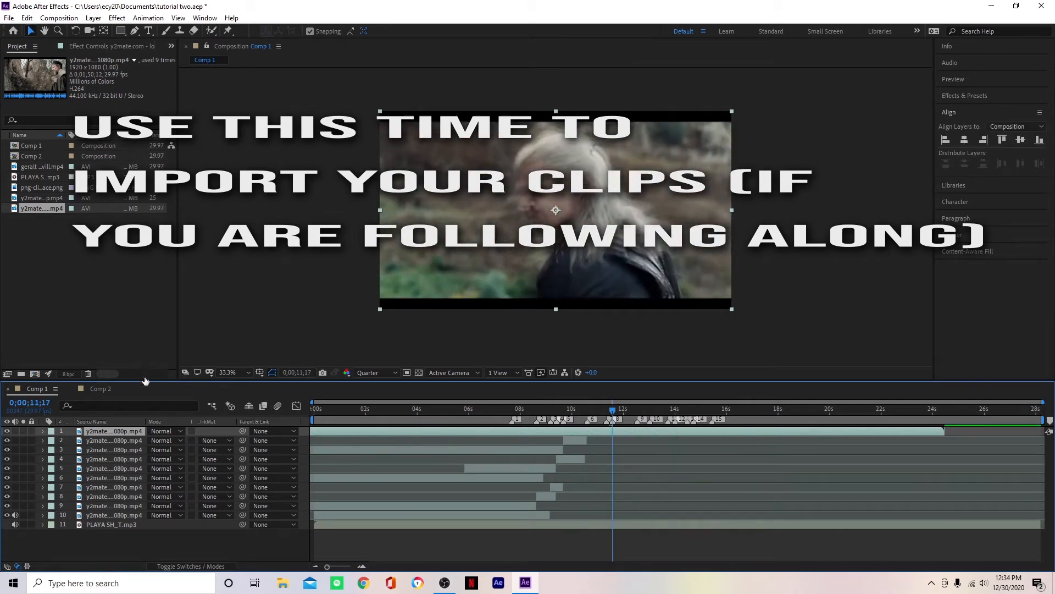
left_click(103, 389)
left_click(987, 422)
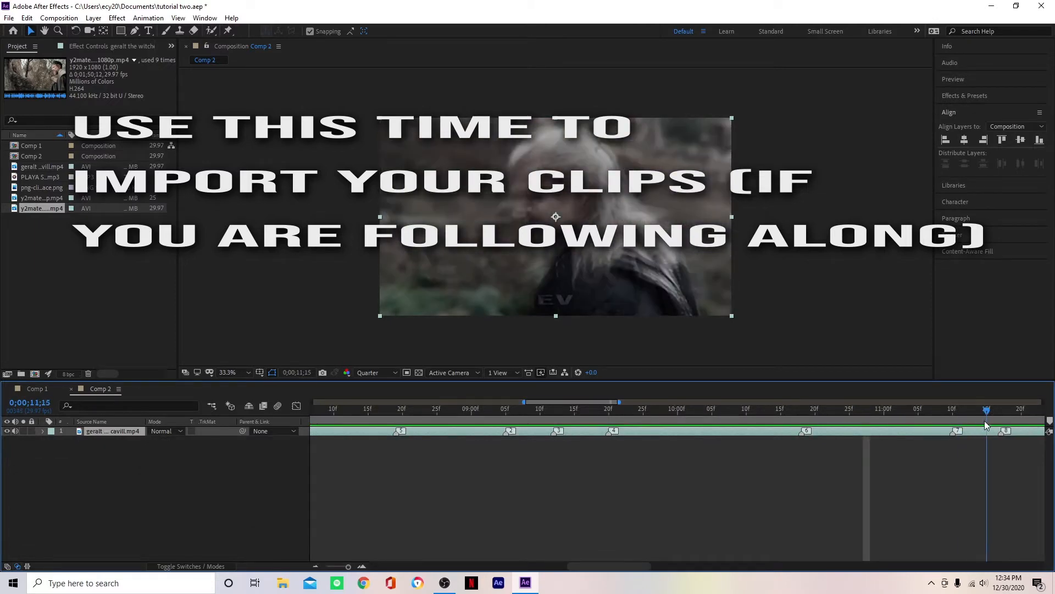
left_click_drag(990, 425, 996, 425)
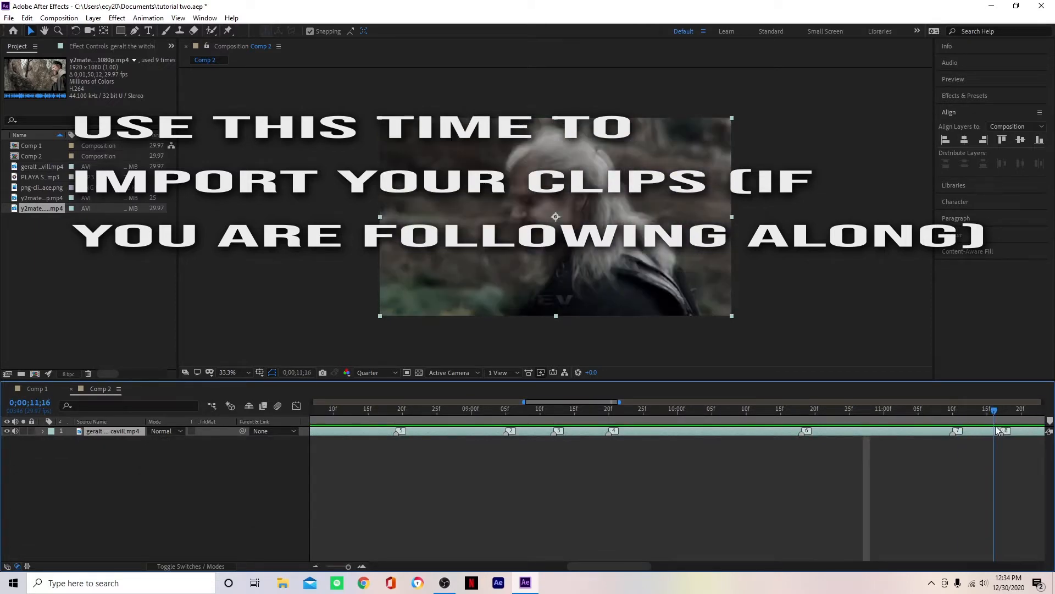
left_click(37, 388)
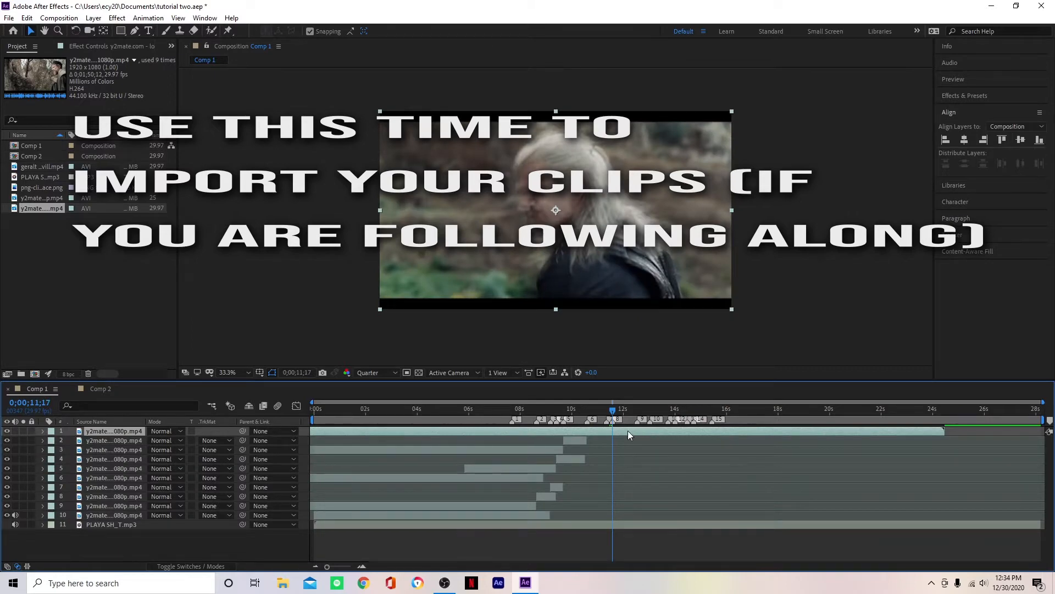
Step: Split the profile shot in Comp 1 at 0;00;11;18 and at 0;00;10;18
key("equal")
key("equal")
key("equal")
key("Page_Down")
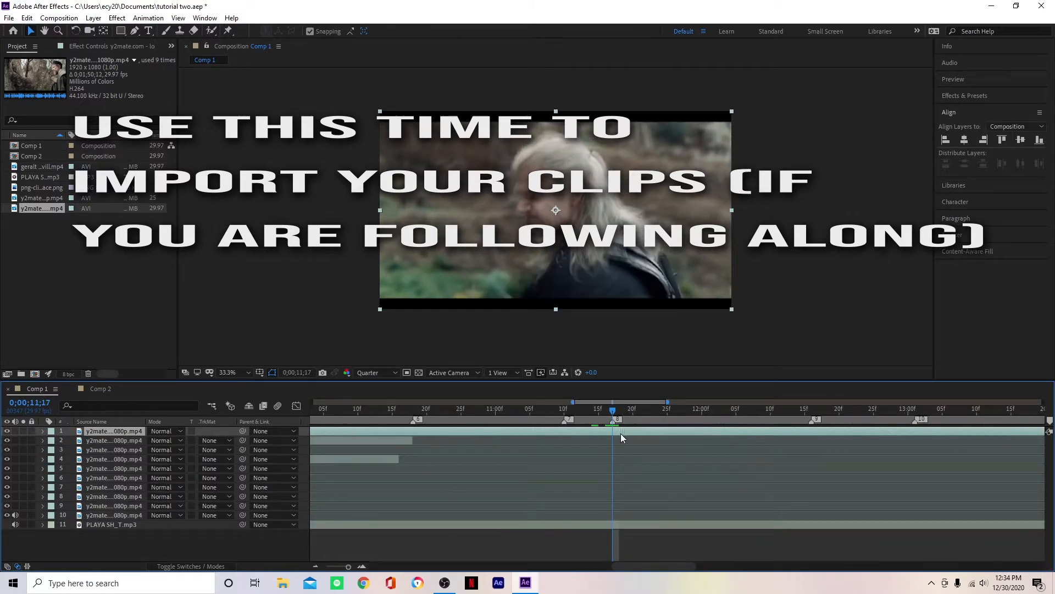
key("minus")
key("minus")
key("minus")
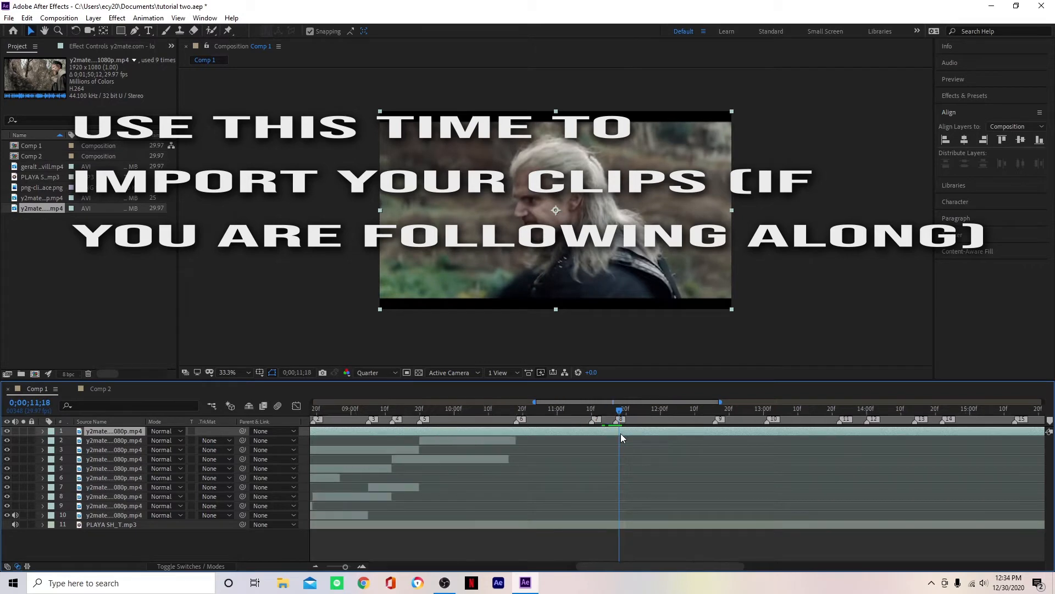
key("ctrl+shift+d")
key("6")
left_click(602, 438)
key("ctrl+shift+d")
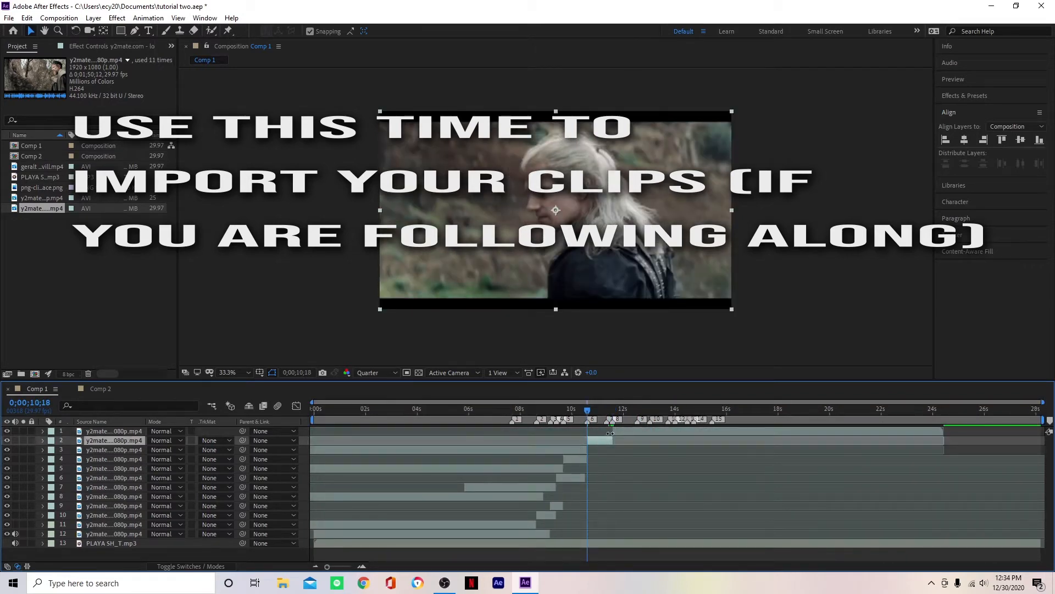
Step: Slide the top clip earlier to place the sword-bearing portrait shot at 0;00;11;10, and trim it to run from there to 0;00;12;16
left_click(606, 416)
left_click_drag(719, 435, 536, 455)
key("ctrl+shift+d")
right_click(639, 419)
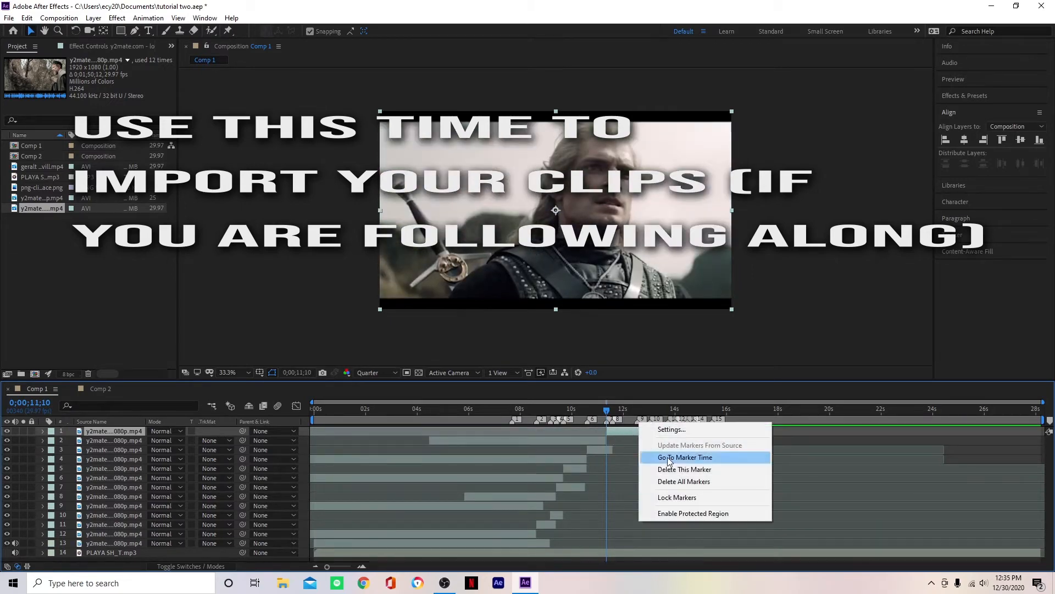
left_click(670, 454)
key("ctrl+shift+d")
left_click(601, 451)
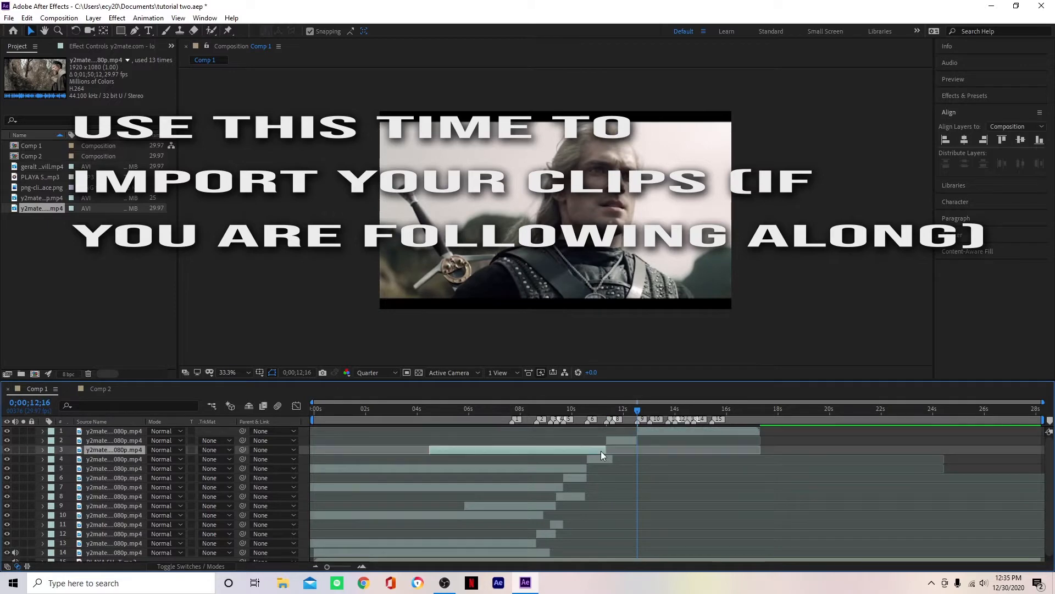
key("Delete")
Step: Check in Comp 2 which reference shot follows the cut at 0;00;12;16
left_click(100, 389)
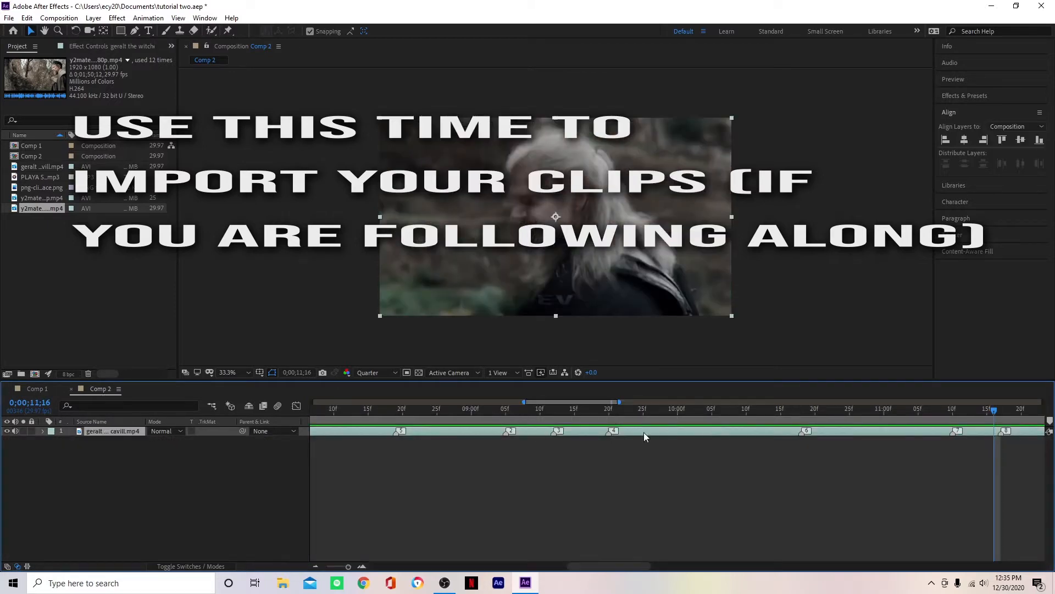
scroll(986, 434, "down", 5)
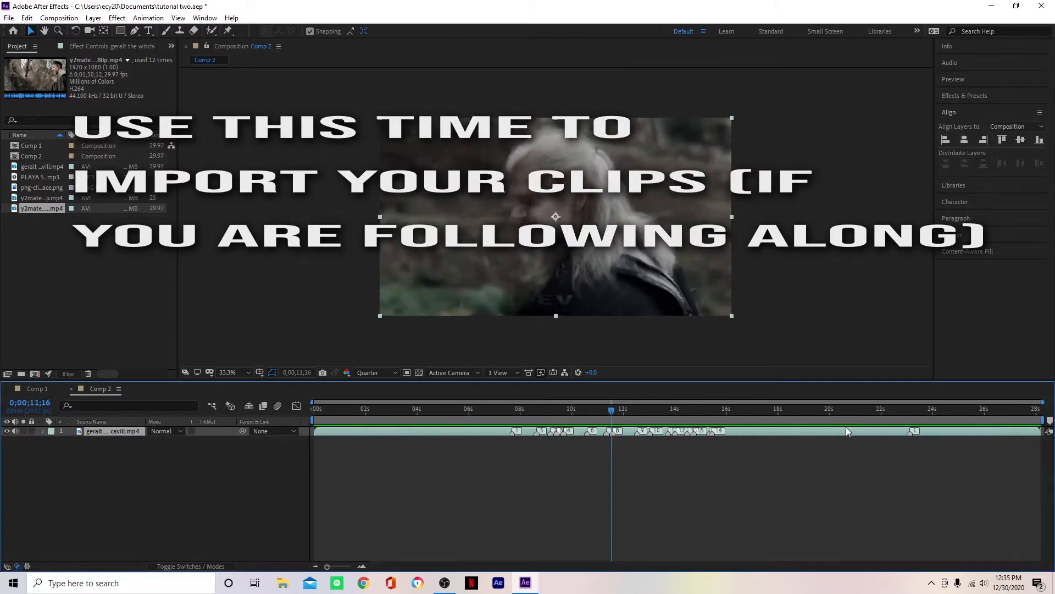
left_click_drag(610, 414, 642, 422)
left_click(30, 389)
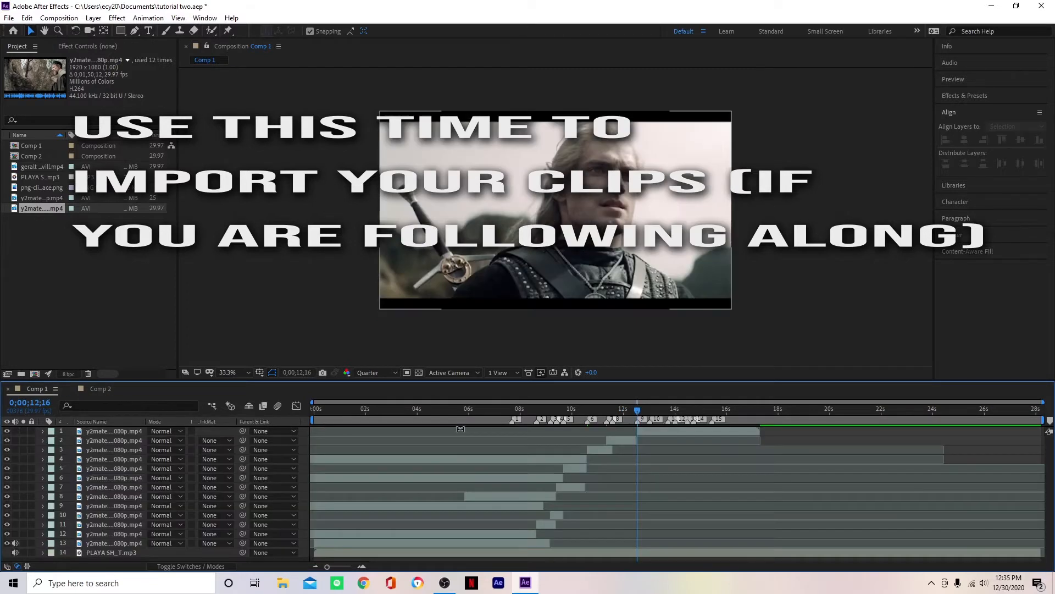
Step: Move the long leftover clip on layer 12 to the layer stack's top, starting at 0;00;12;16, replacing the former top clip
left_click(458, 542)
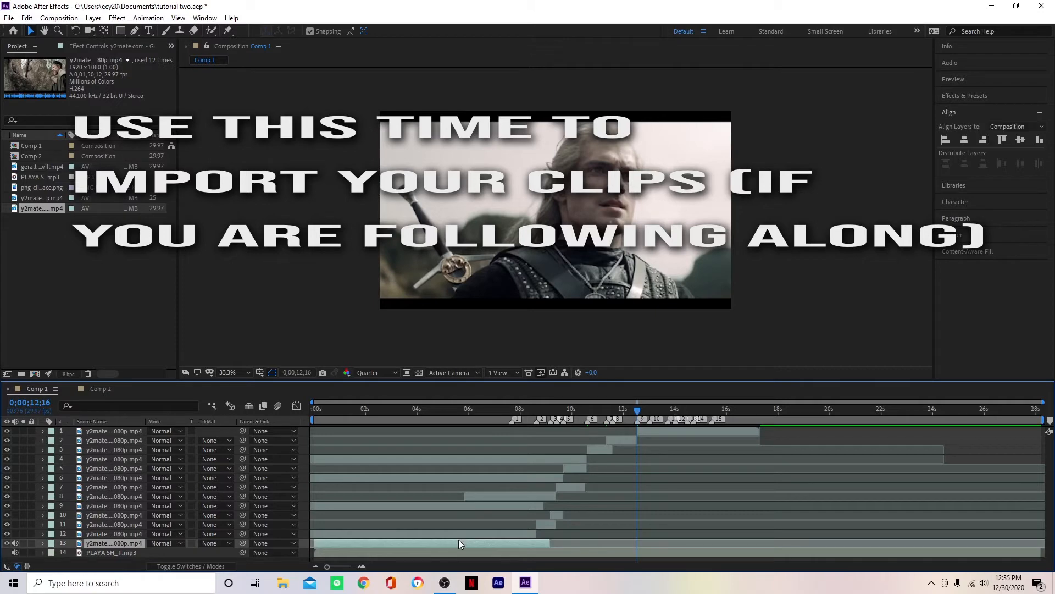
left_click(460, 536)
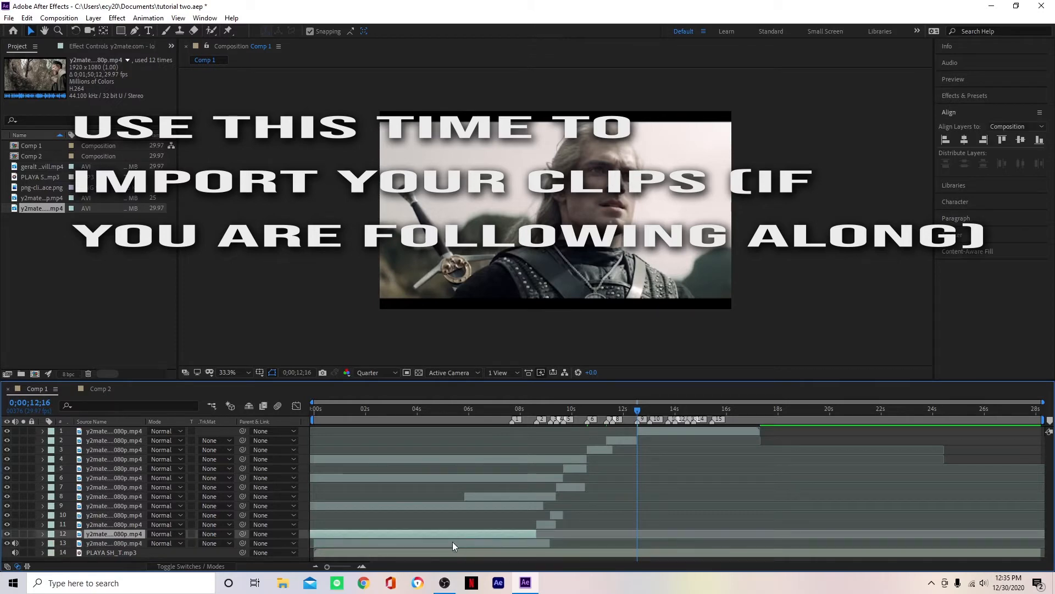
key("bracketleft")
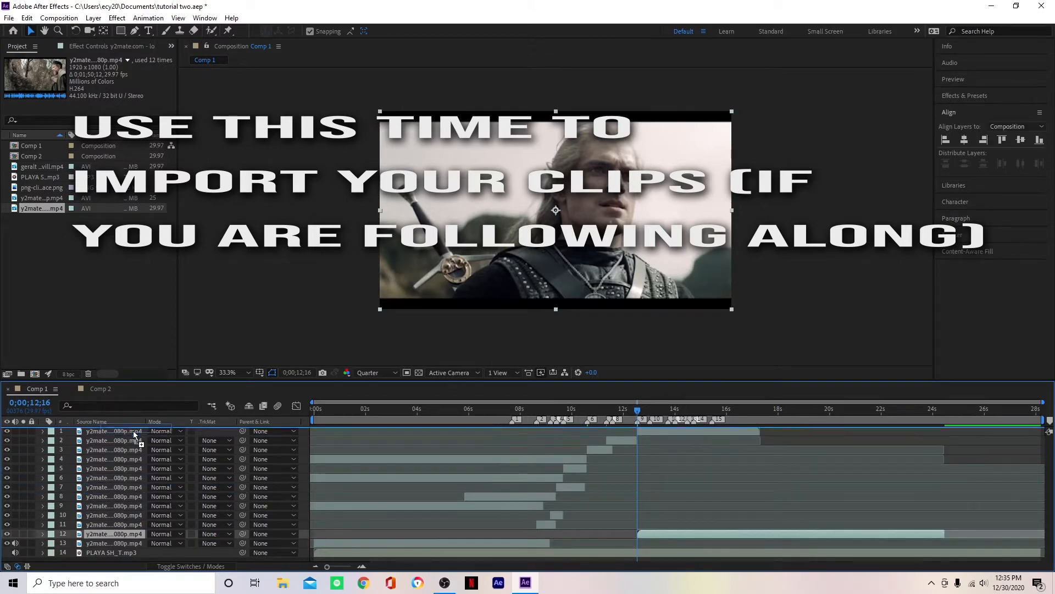
left_click_drag(126, 536, 133, 435)
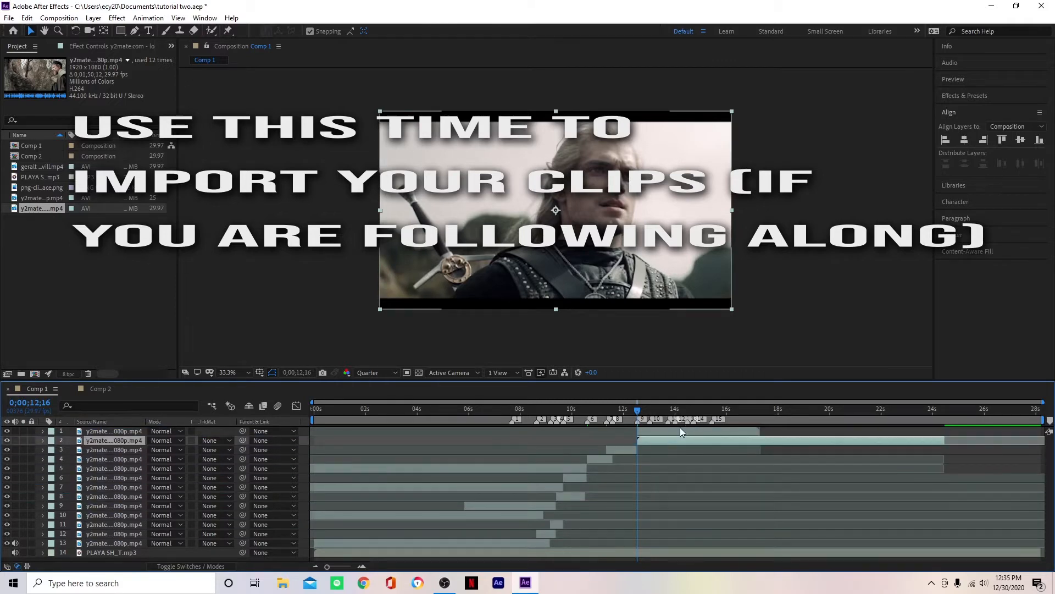
left_click(673, 430)
key("Delete")
Step: Slide the top clip earlier to show the bare-forest shot at 0;00;12;16, then split it there and at 0;00;13;01
left_click_drag(679, 431, 628, 440)
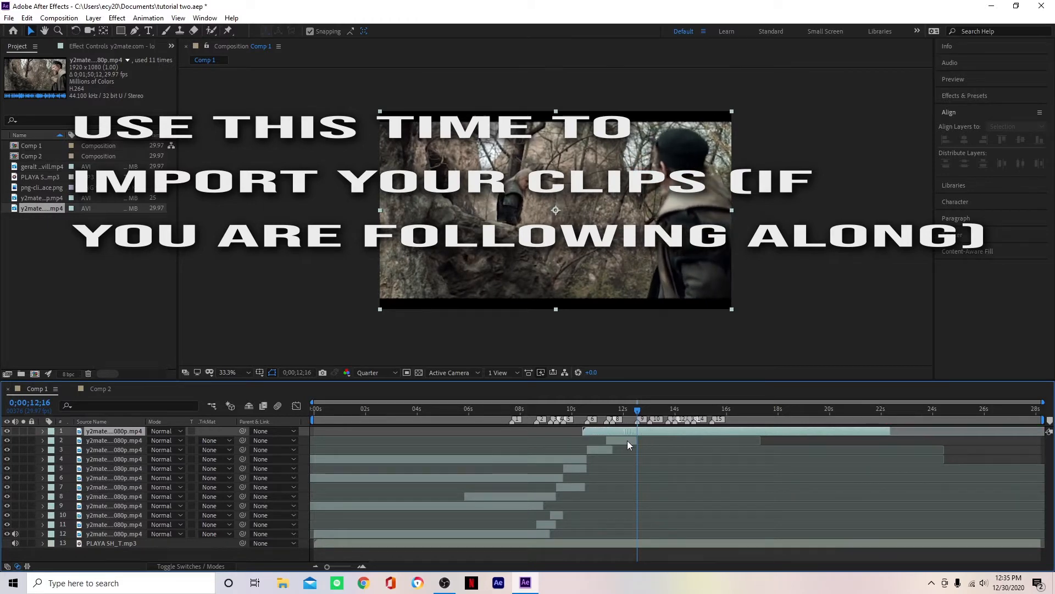
key("ctrl+shift+d")
right_click(648, 422)
left_click(685, 456)
key("ctrl+shift+d")
Step: Slide the top clip earlier to show the brown-horse shot at 0;00;13;01, then split it there and at 0;00;13;22
left_click_drag(676, 431, 569, 450)
key("ctrl+shift+d")
right_click(669, 418)
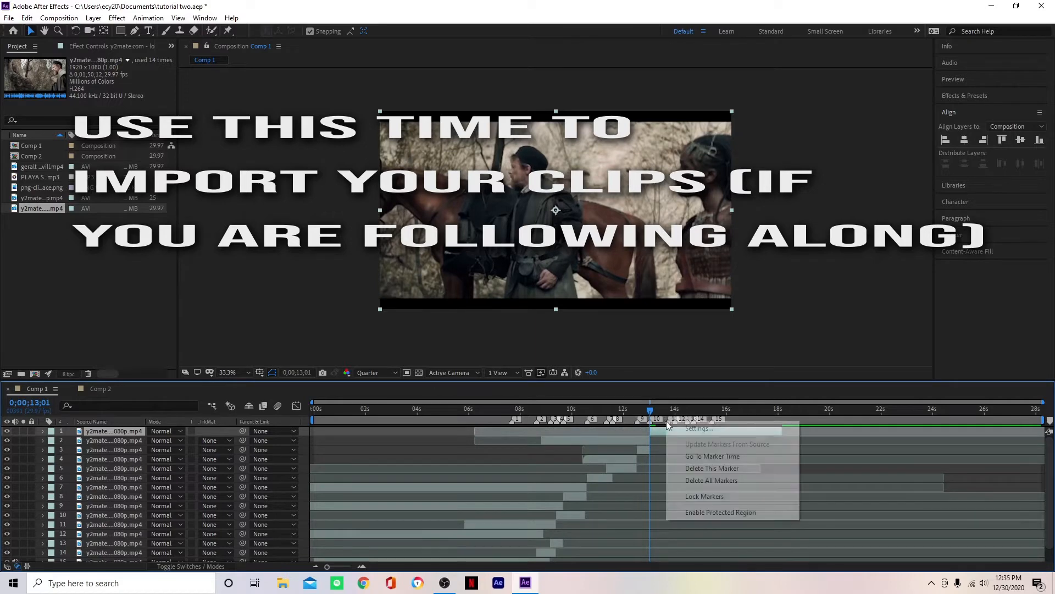
left_click(696, 455)
key("ctrl+shift+d")
Step: Delete the two leftover clip pieces preceding the brown-horse and bare-forest shots
left_click(635, 449)
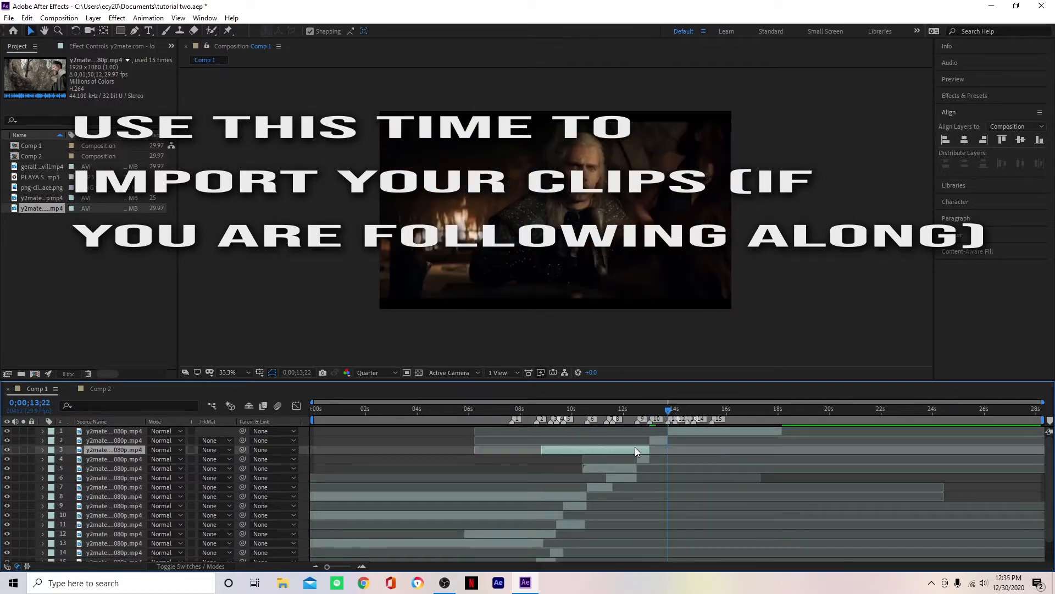
key("Delete")
left_click(618, 457)
key("Delete")
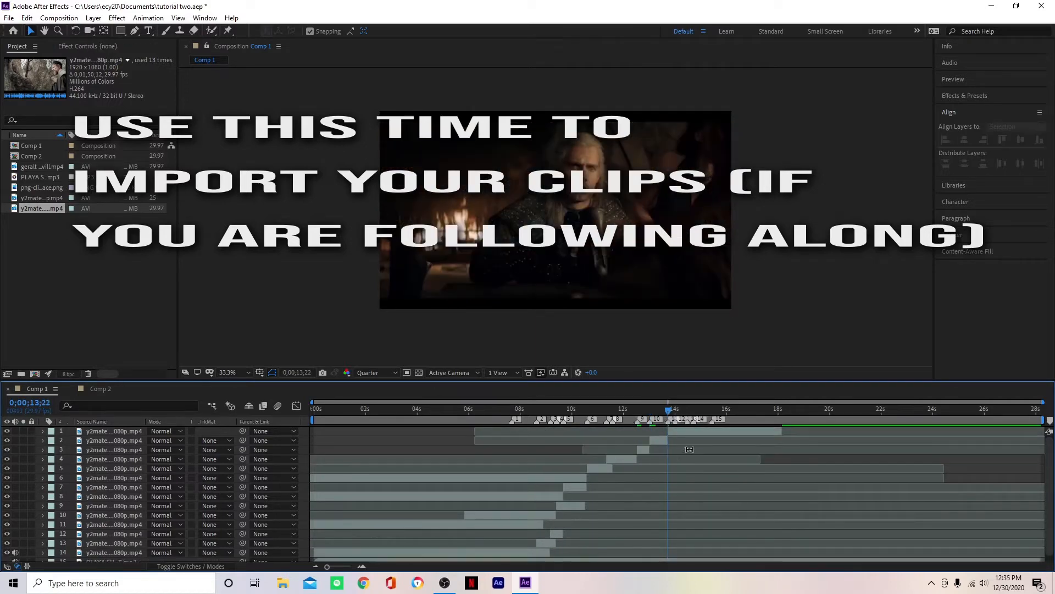
Step: Play and scrub Comp 2 around 0;00;14;03 to 0;00;14;08 to examine the dim indoor shot
left_click(94, 387)
key("space")
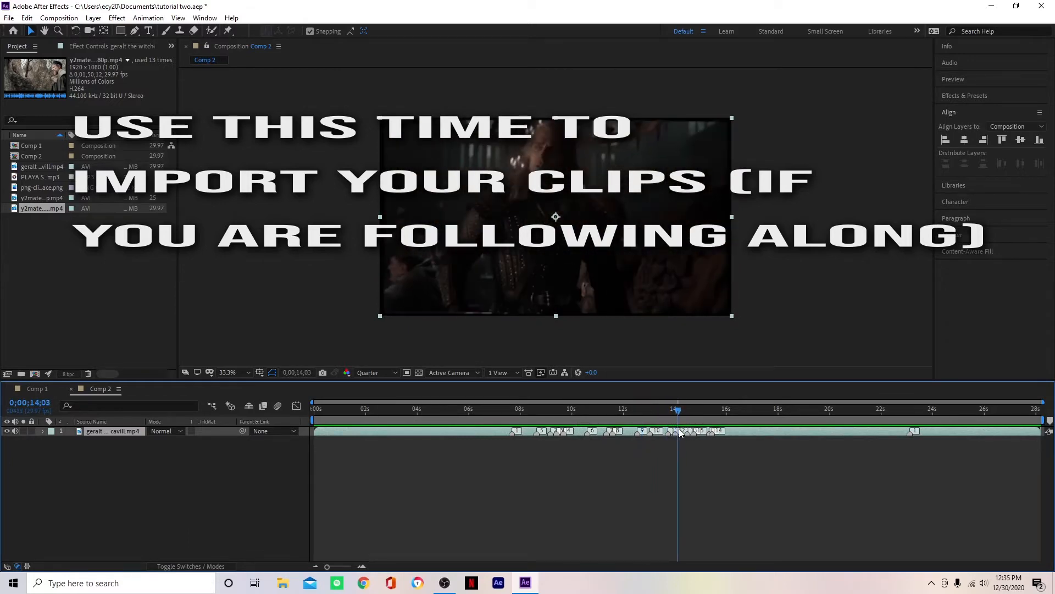
mouse_move(698, 432)
left_mouse_down()
mouse_move(672, 445)
mouse_move(660, 426)
mouse_move(682, 427)
left_mouse_up()
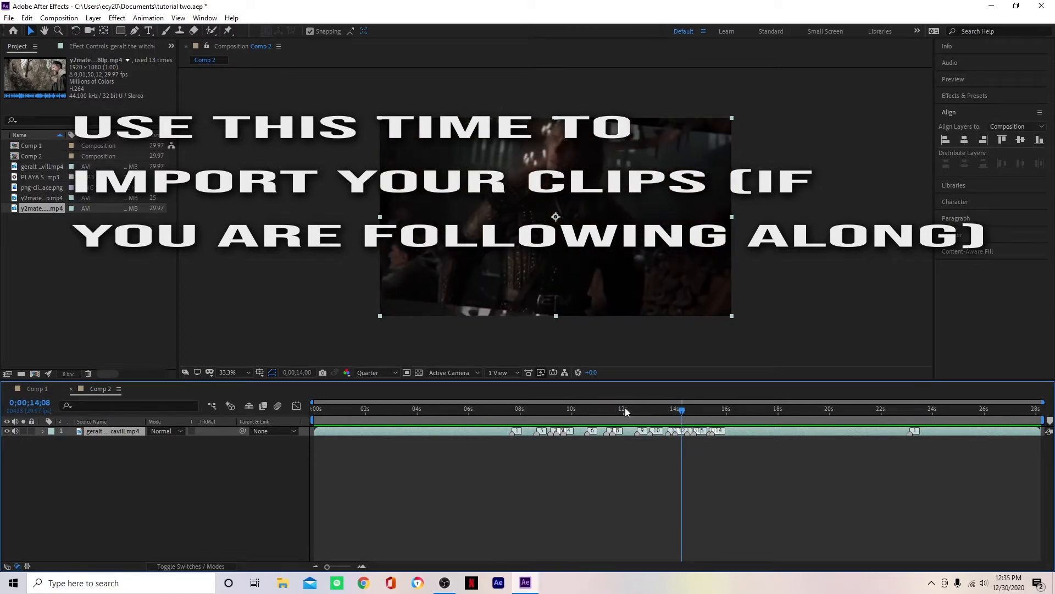
mouse_move(682, 424)
left_mouse_down()
mouse_move(693, 425)
mouse_move(674, 435)
left_mouse_up()
left_click(38, 389)
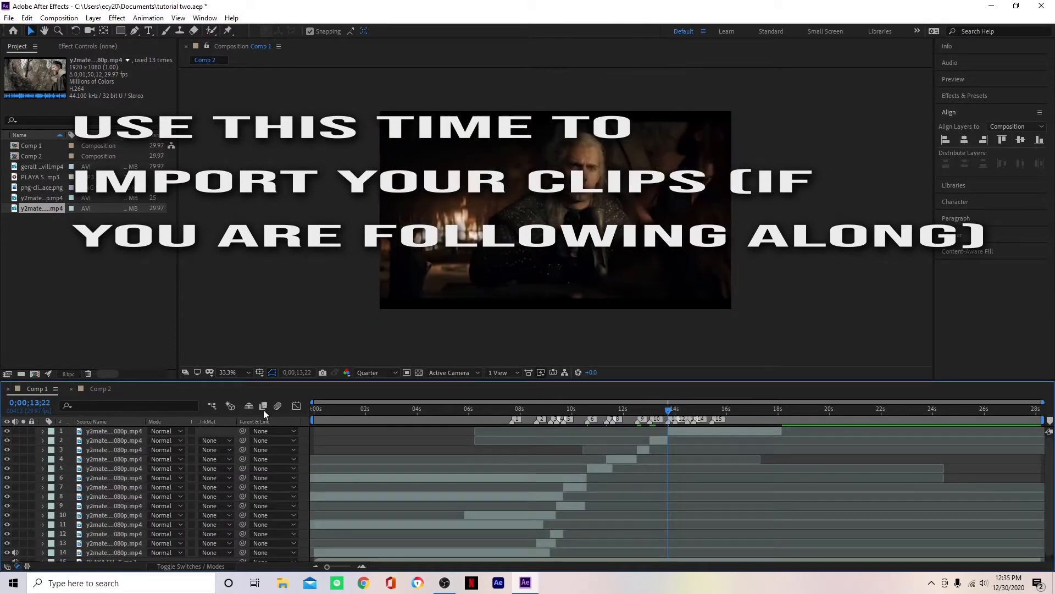
Step: Slide the top clip in Comp 1 to place the dim indoor shot at 0;00;14;00, then split it there
left_click(710, 431)
left_click_drag(707, 430, 637, 443)
right_click(677, 420)
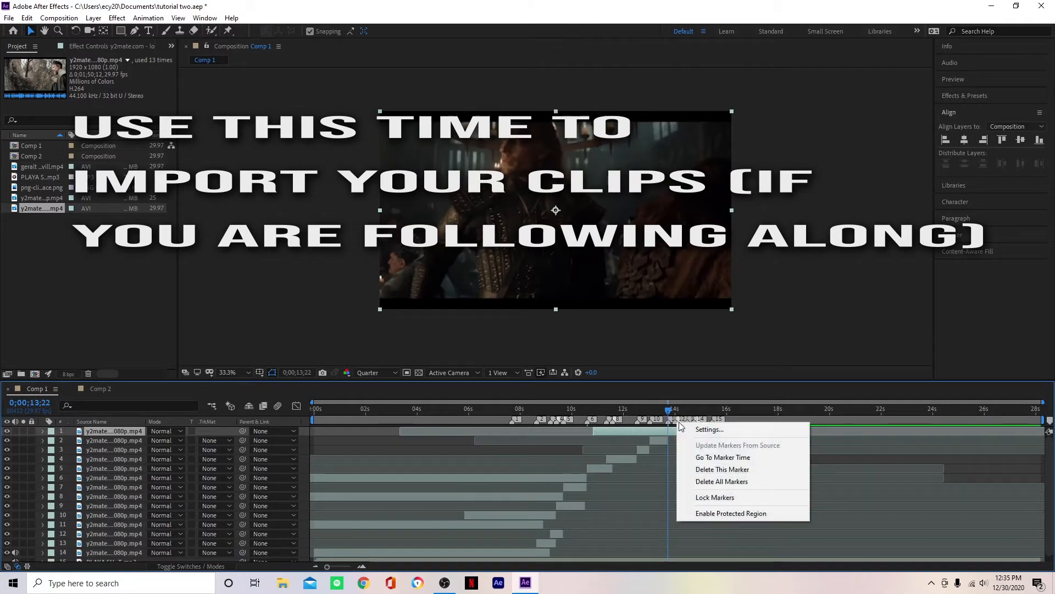
left_click(709, 454)
left_click_drag(673, 432, 696, 433)
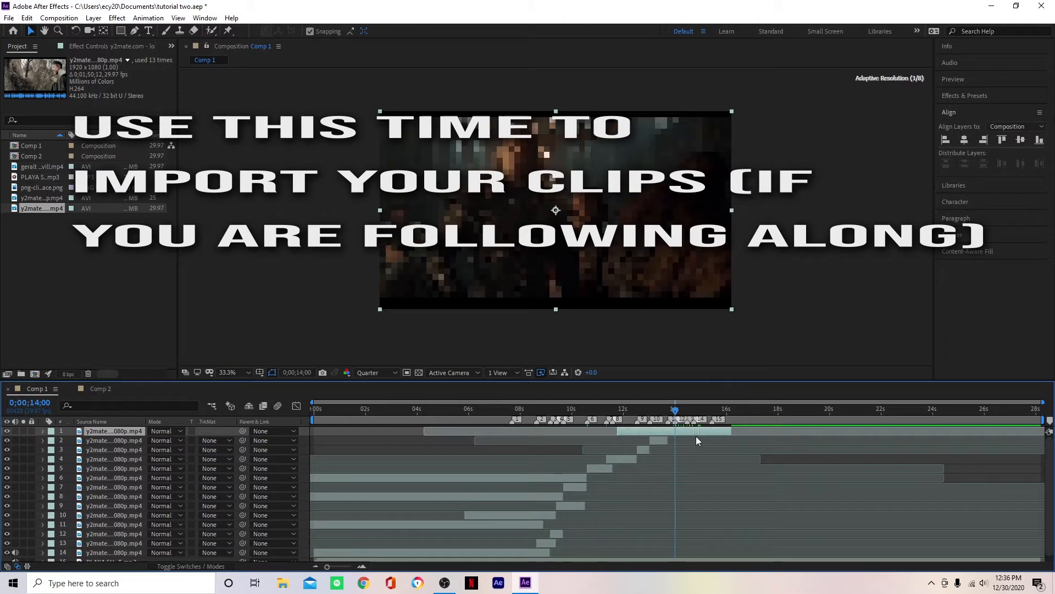
key("ctrl+shift+d")
Step: End the dim indoor shot at the 0;00;14;14 marker and delete the remainder of the clip
right_click(685, 422)
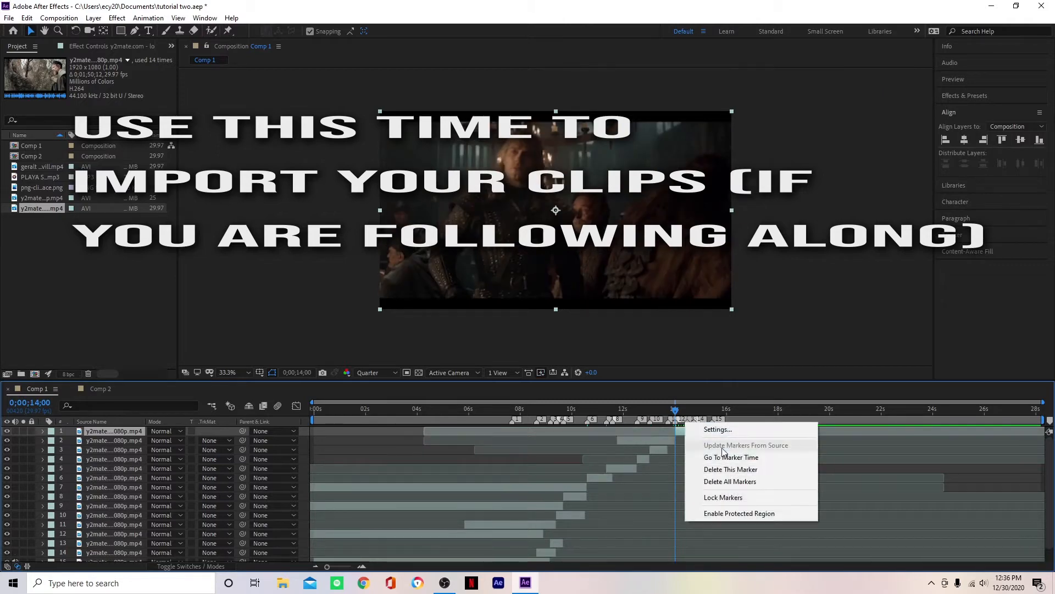
left_click(725, 457)
key("Delete")
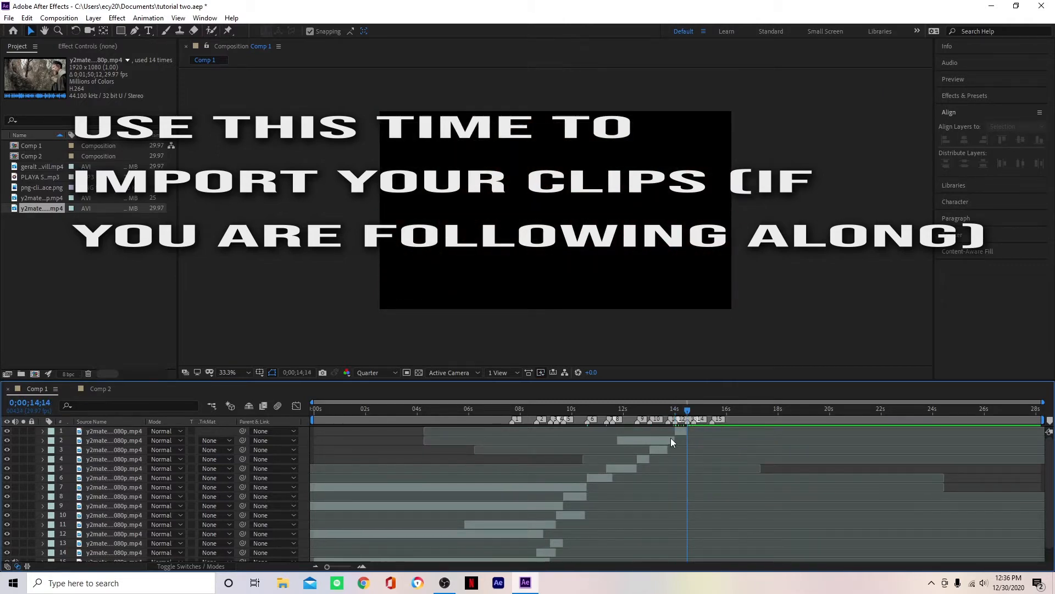
Step: Move a long leftover clip up to the second layer, slide it later to preview its shots at 0;00;13;22, then delete it
left_click_drag(121, 480, 133, 438)
right_click(670, 421)
left_click(725, 457)
mouse_move(516, 441)
left_mouse_down()
mouse_move(893, 450)
mouse_move(924, 441)
left_mouse_up()
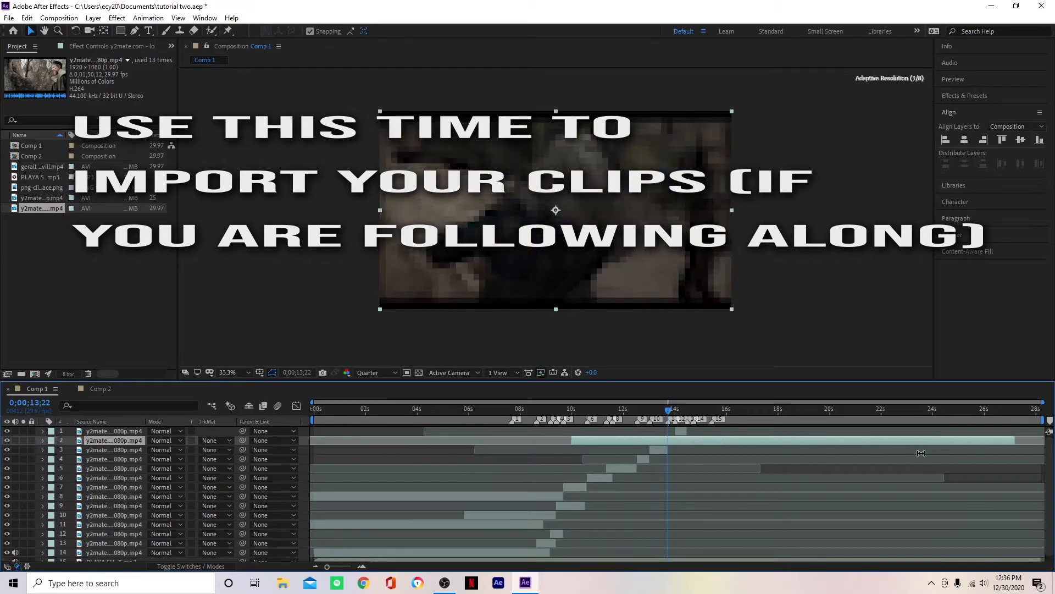
key("Delete")
Step: Bring a leftover clip to the top layer, slide it so the girl's shot falls at the 0;00;14;14 marker, and split it there
left_click_drag(116, 488, 124, 441)
left_click_drag(371, 440, 840, 450)
right_click(686, 419)
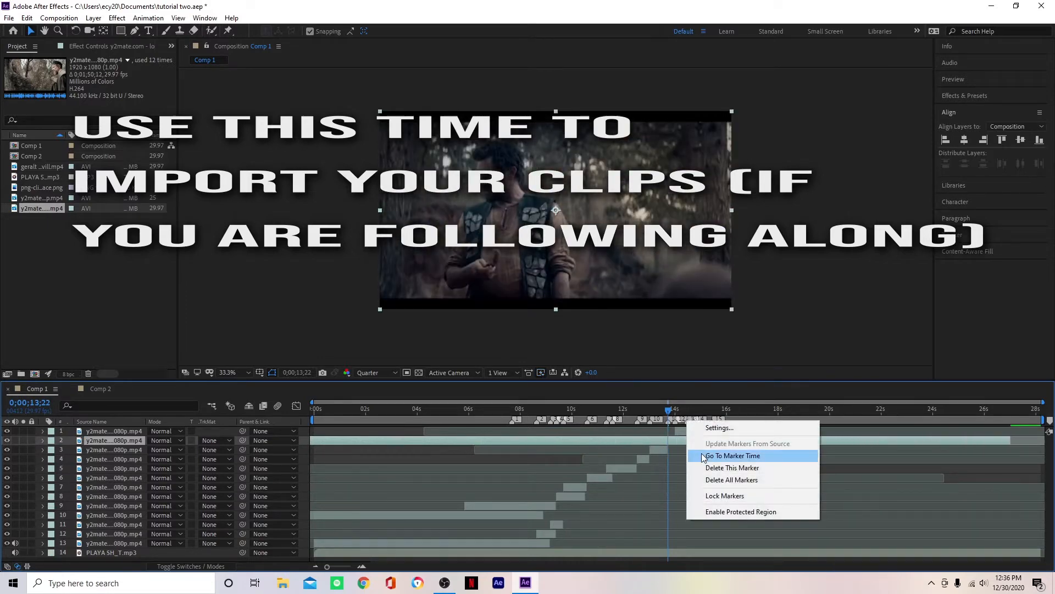
left_click(702, 451)
left_click_drag(111, 442, 115, 428)
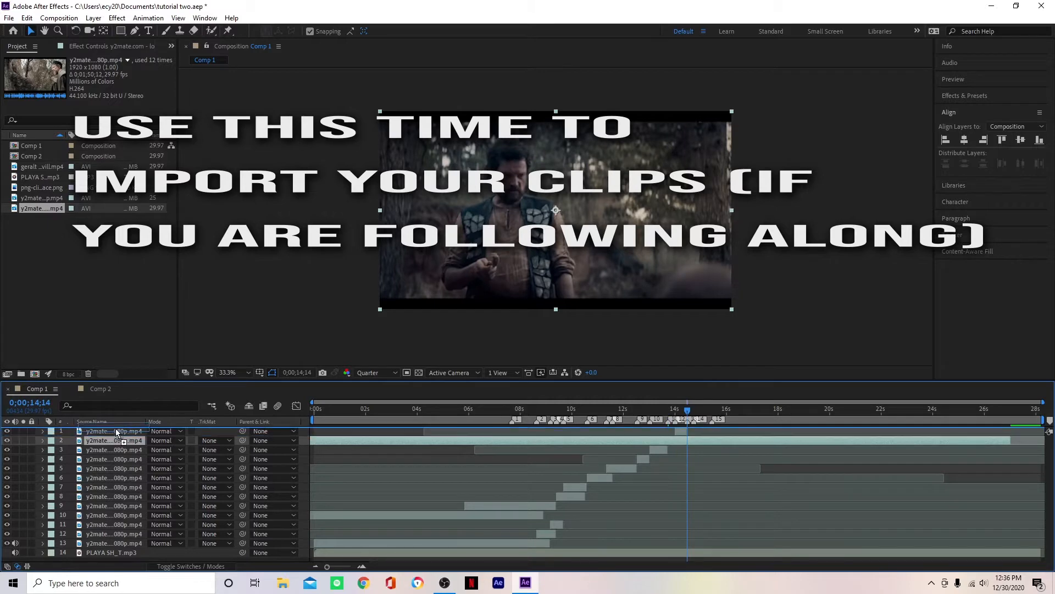
left_click_drag(690, 433, 662, 445)
key("ctrl+shift+d")
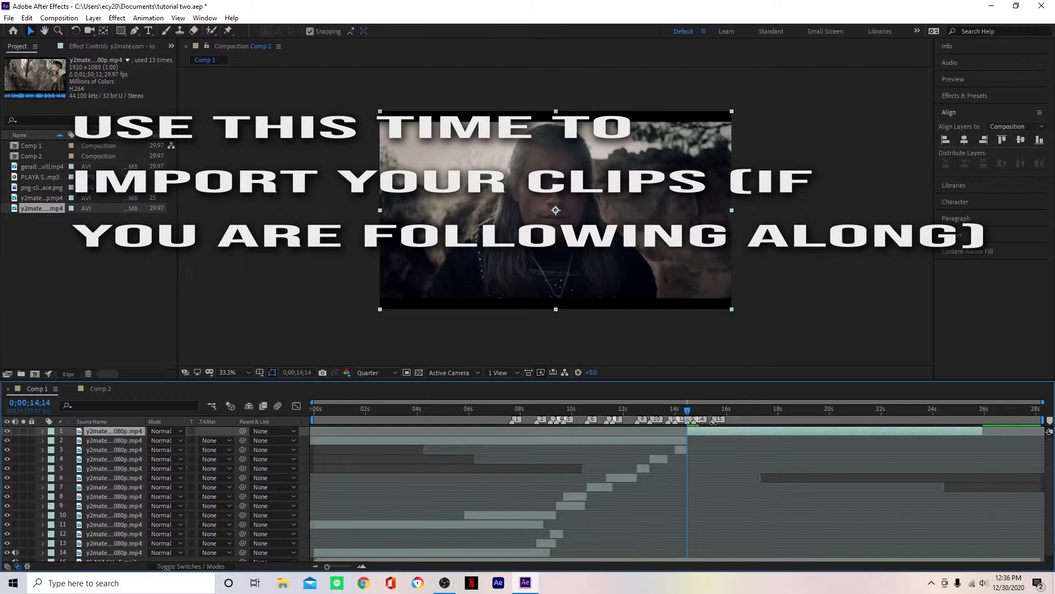
Step: End the girl's shot at the 0;00;15;13 marker and delete the remainder of the clip
right_click(714, 421)
left_click(727, 457)
key("ctrl+shift+d")
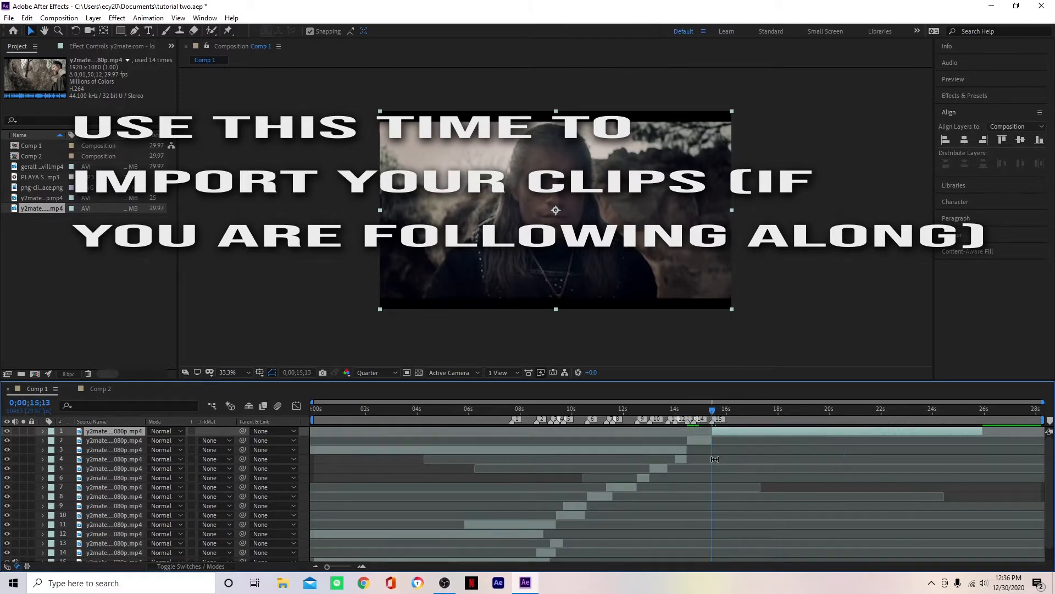
key("Delete")
Step: Slide the long leftover clip on the second layer to place the close Geralt shot at the 0;00;13;22 marker, then split it there
left_click_drag(650, 410, 361, 440)
right_click(668, 423)
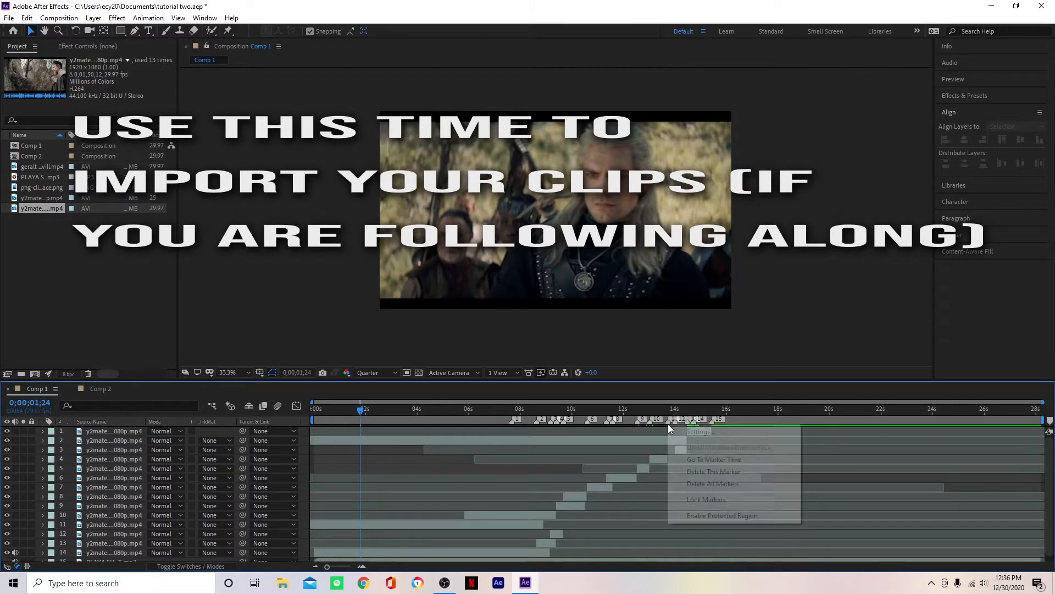
left_click(682, 459)
left_click(434, 441)
left_click_drag(599, 448, 695, 471)
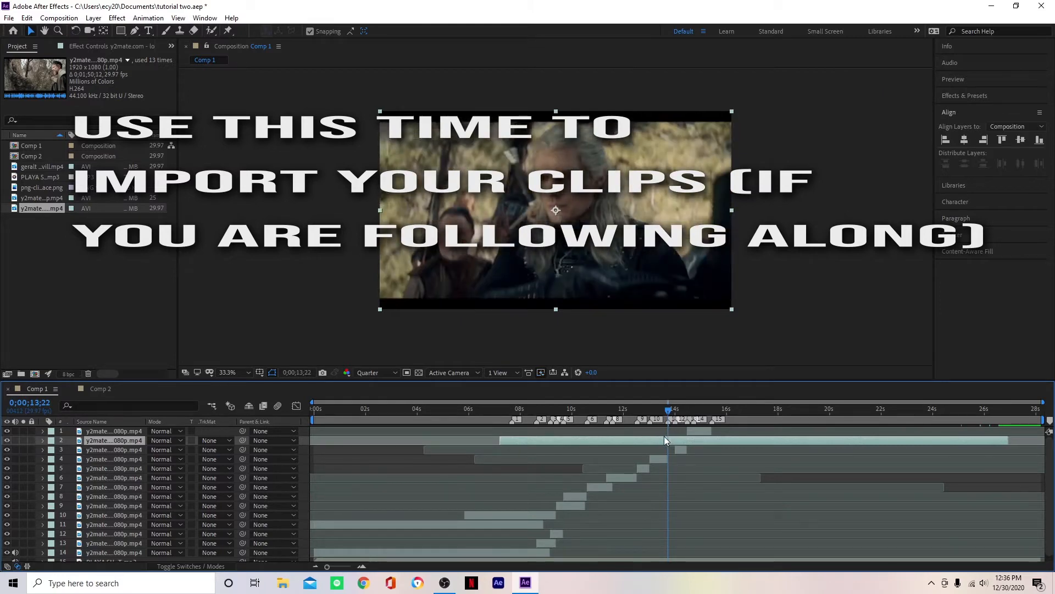
key("ctrl+shift+d")
Step: End the close Geralt shot at the 0;00;14;00 marker and delete the rest of that clip
right_click(678, 420)
left_click(721, 458)
key("Delete")
Step: Delete the long leftover clips still sitting in the lower layers of Comp 1
left_click(508, 516)
key("Delete")
left_click(507, 517)
key("Delete")
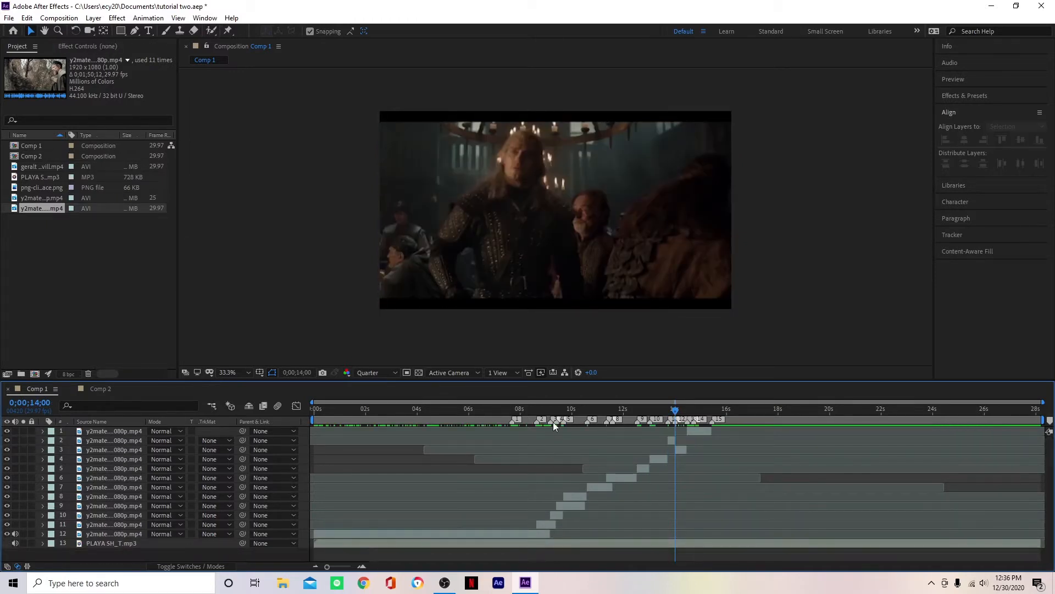
Step: Move the short 0;00;13;22 clip beneath the 0;00;14;00 clip and return Comp 1 to 0;00;00;00
left_click_drag(127, 444, 131, 454)
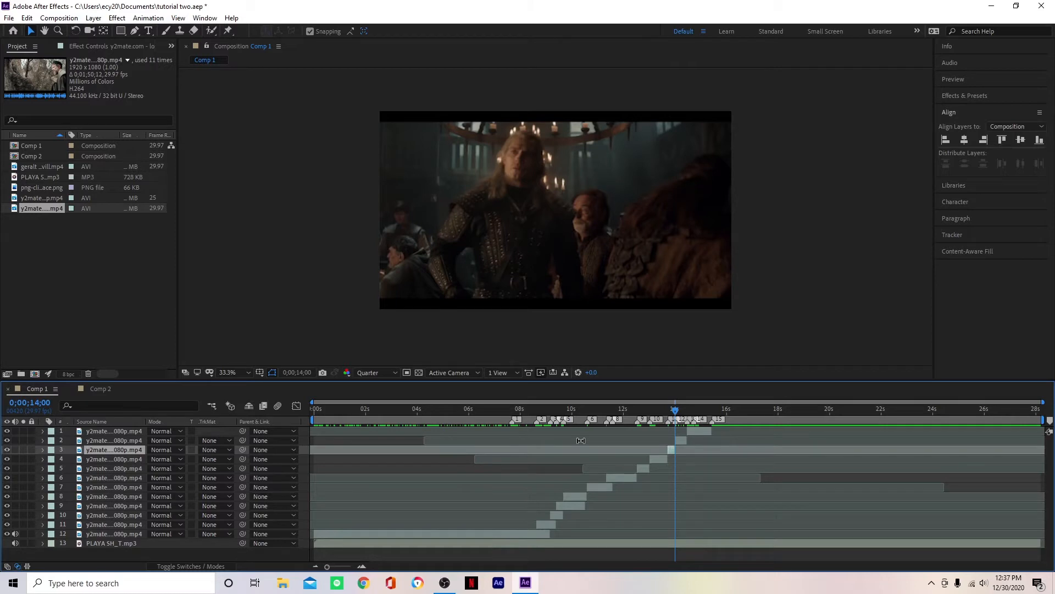
left_click_drag(506, 406, 524, 450)
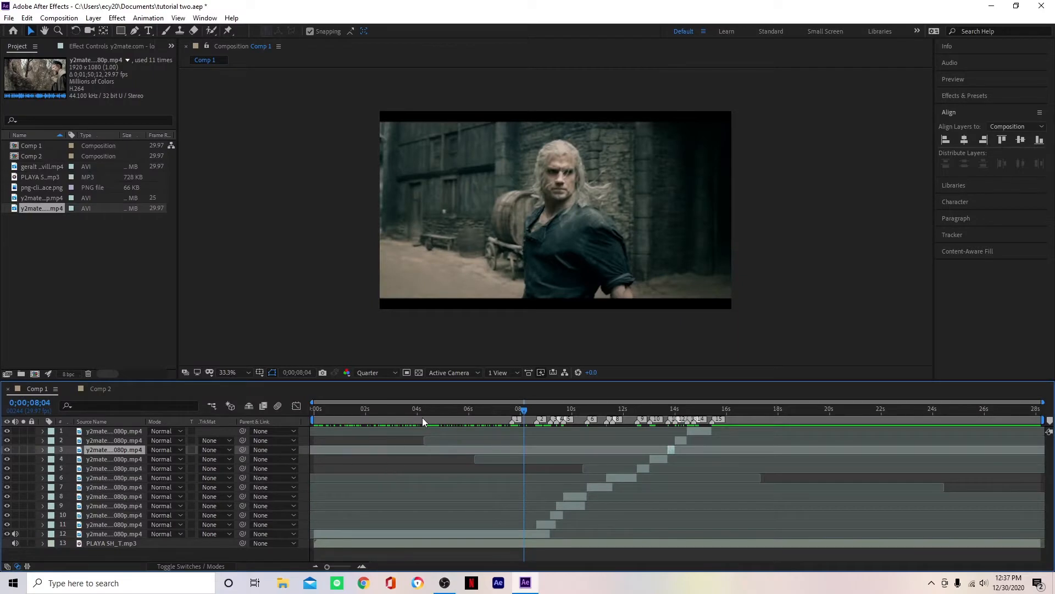
left_click_drag(422, 421, 283, 490)
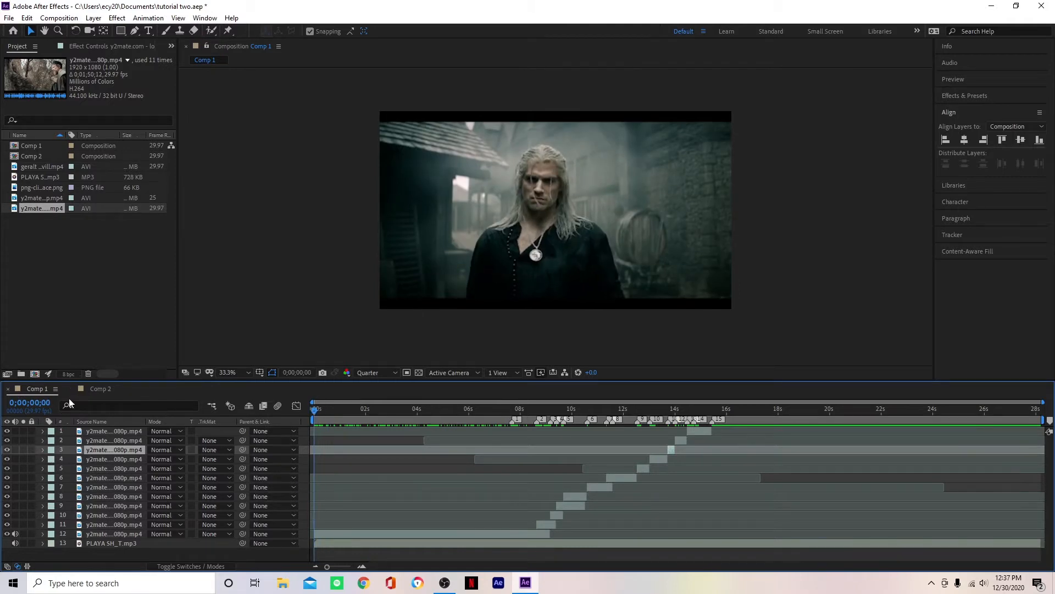
Step: Play Comp 2 from the beginning and scrub around 0;00;05;16 to 0;00;05;19 to examine the crossbow shot
left_click(92, 389)
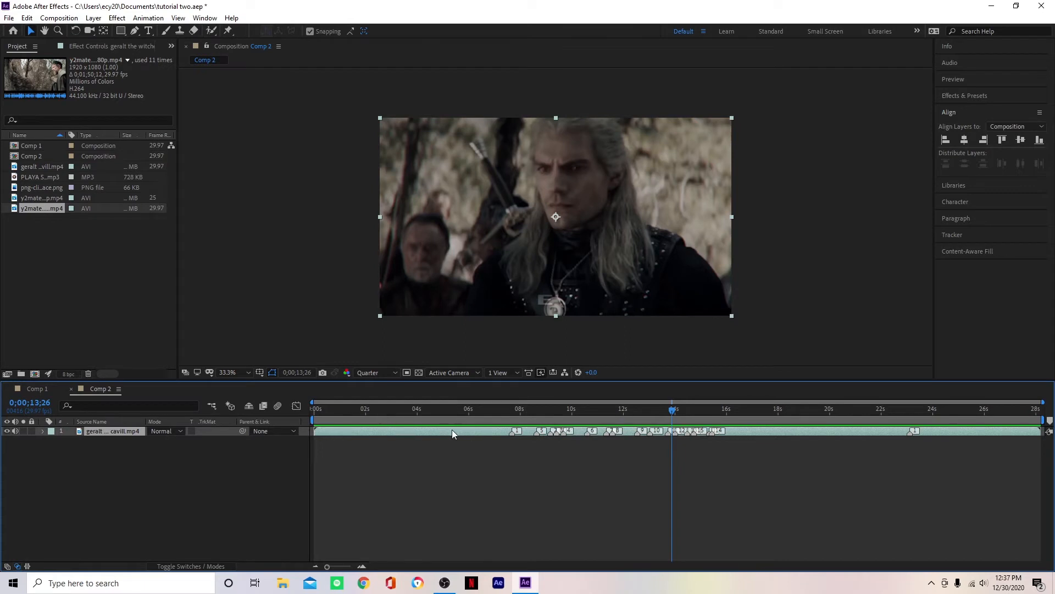
left_click_drag(393, 418, 276, 464)
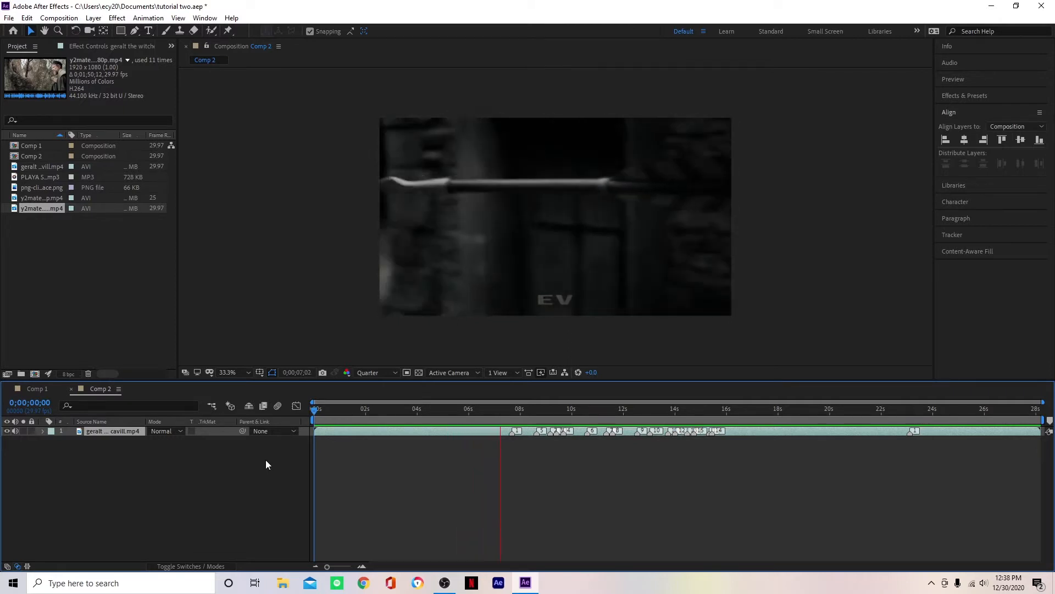
left_click(528, 425)
left_click_drag(510, 413, 457, 491)
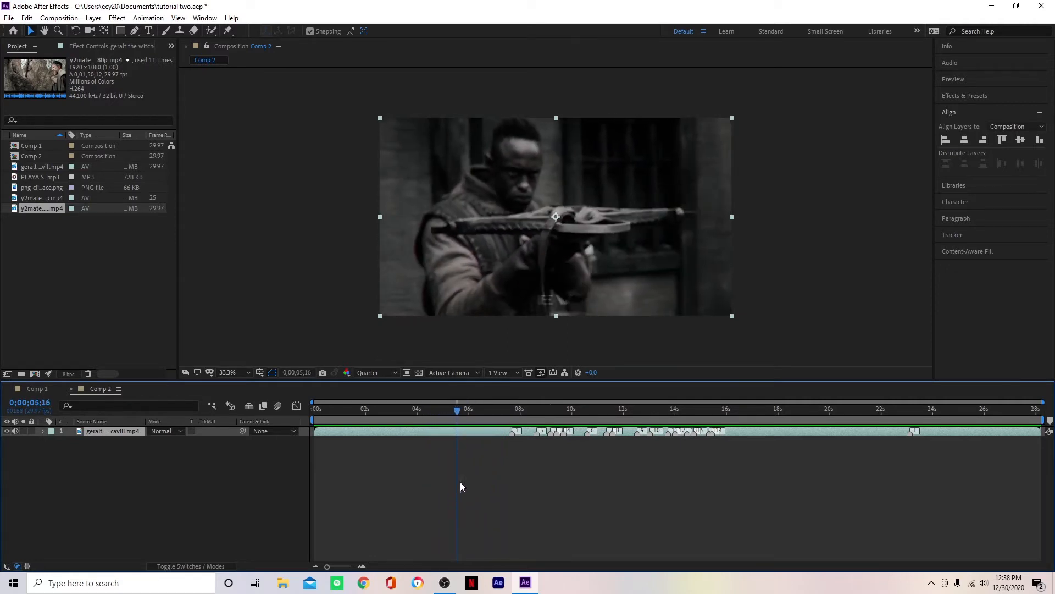
left_click_drag(444, 415, 460, 443)
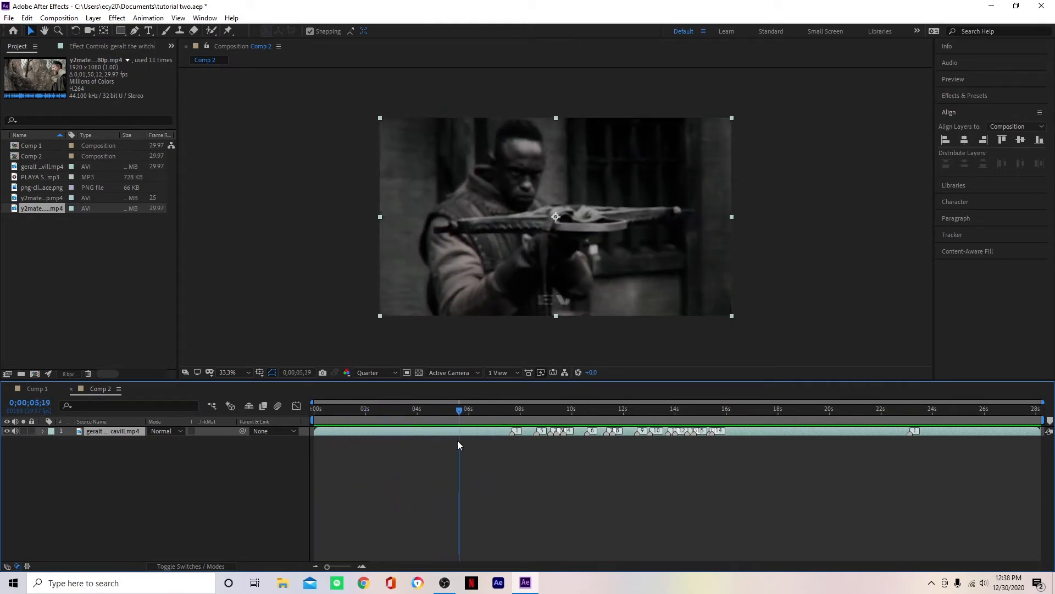
Step: Check the opening clip's picture and sound in Comp 1 by toggling them and previewing from 0;00;00;00
left_click(42, 386)
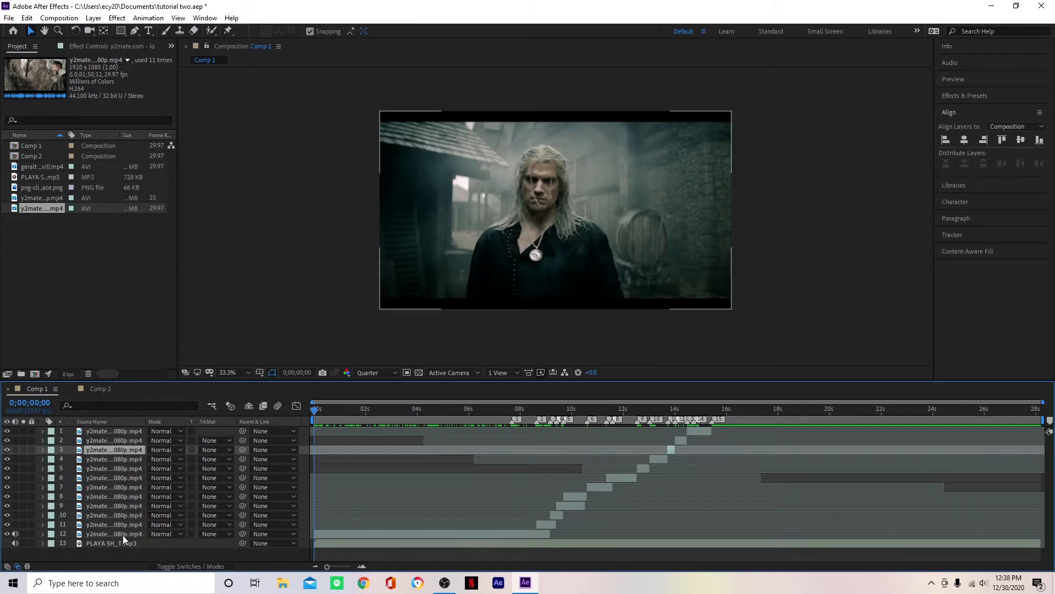
left_click(334, 533)
left_click_drag(315, 410, 313, 473)
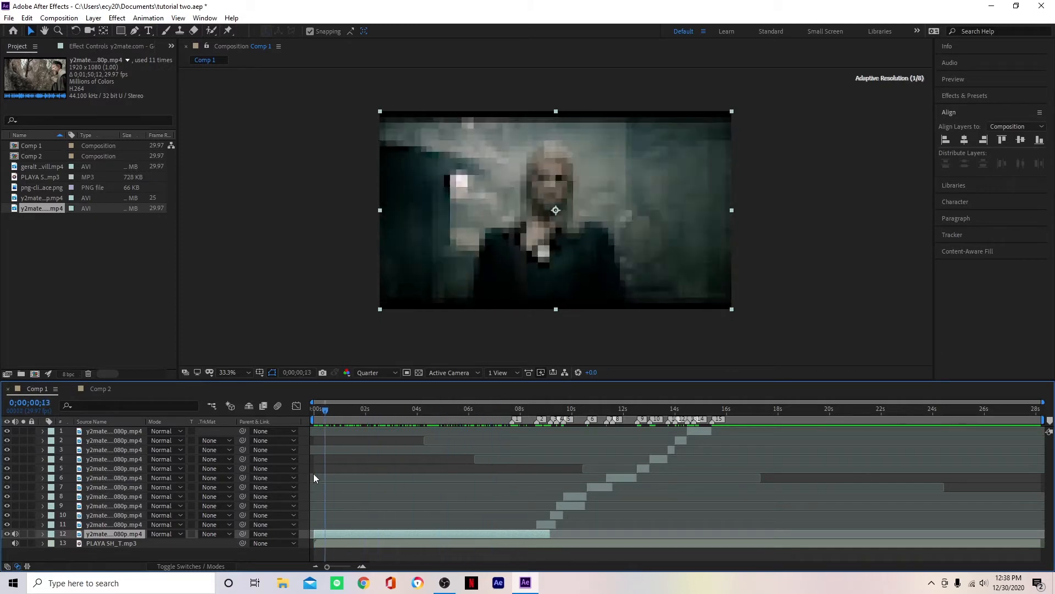
left_click(7, 534)
left_click(7, 533)
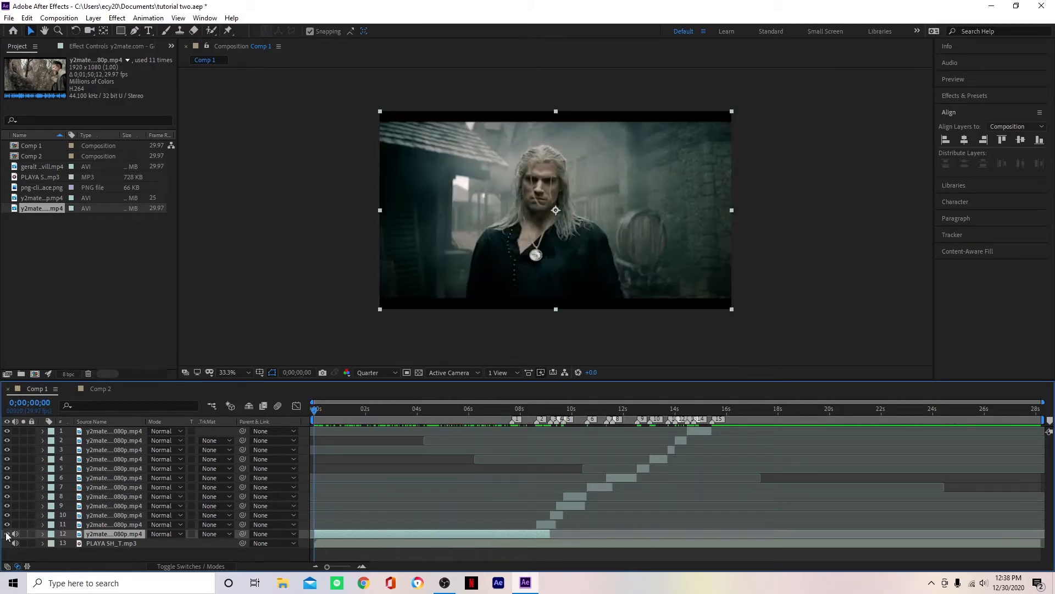
left_click(14, 533)
key("space")
key("space")
Step: Duplicate the opening clip in place, mute the upper copy, and turn off the lower copy's video
left_click(161, 565)
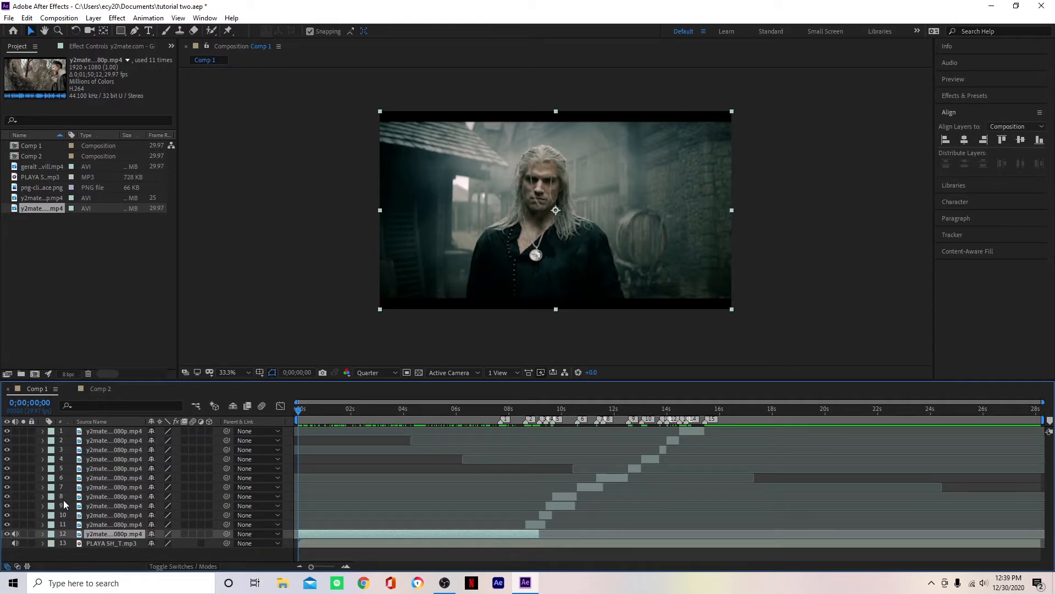
left_click_drag(300, 412, 295, 438)
key("ctrl+d")
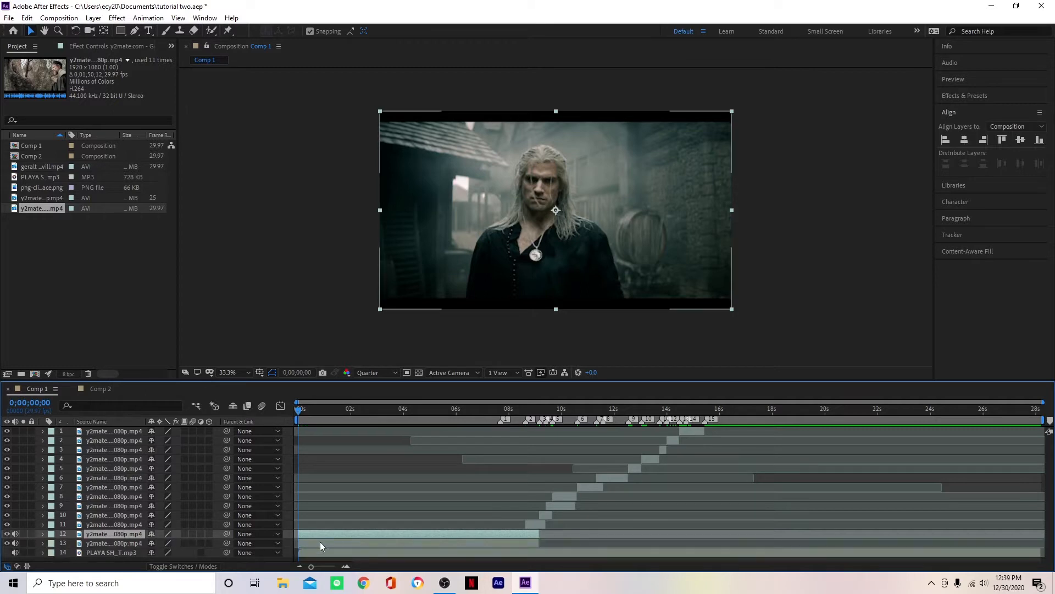
left_click(15, 534)
left_click(7, 543)
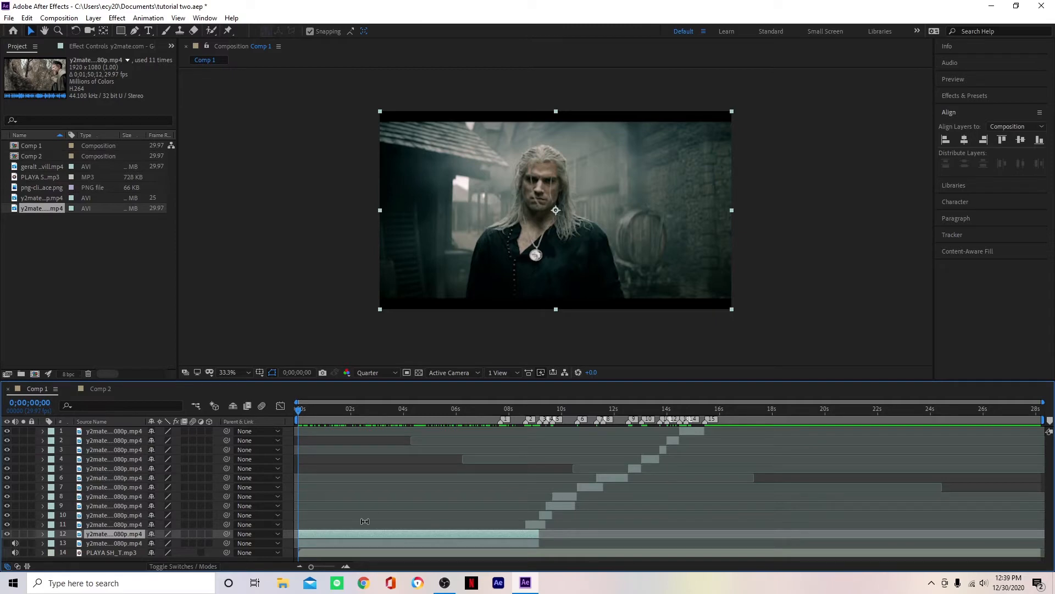
left_click_drag(391, 409, 290, 533)
left_click_drag(308, 532, 318, 532)
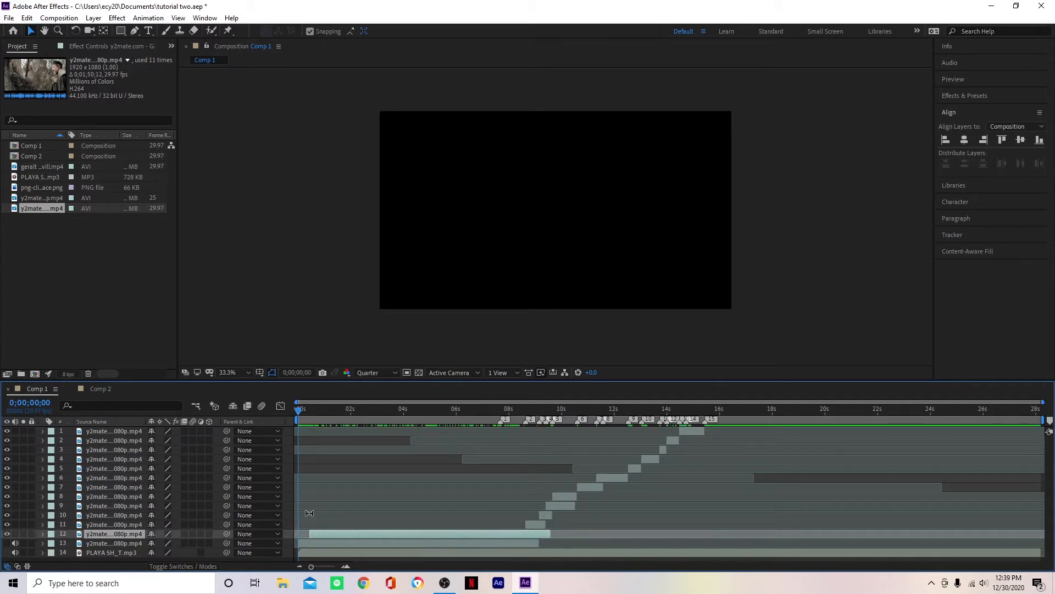
key("ctrl+z")
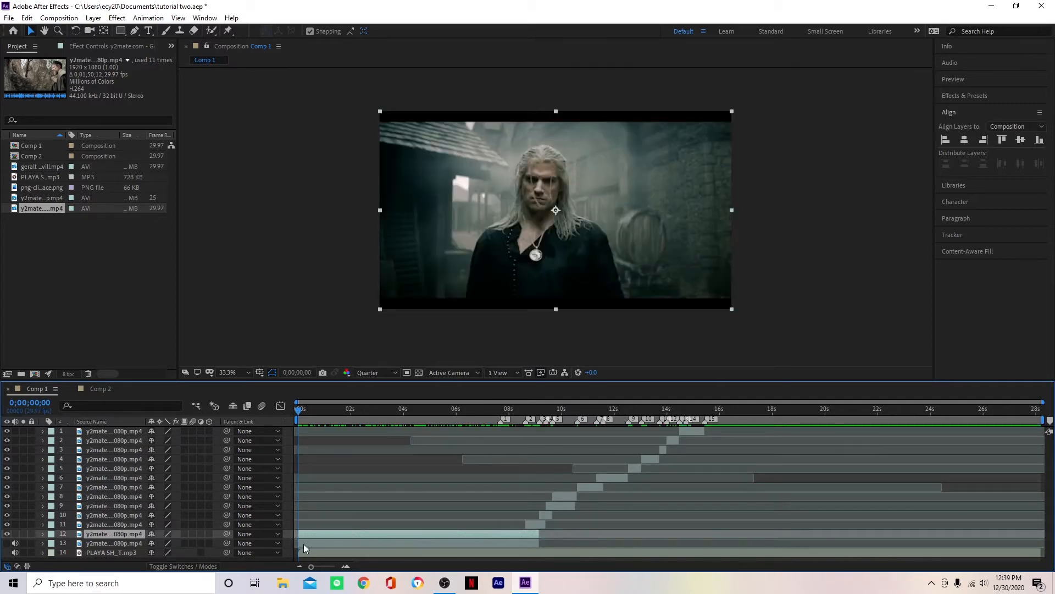
Step: Set the label color of the lower, audio-only copy of the opening clip to Sea Foam
left_click(51, 543)
left_click(91, 432)
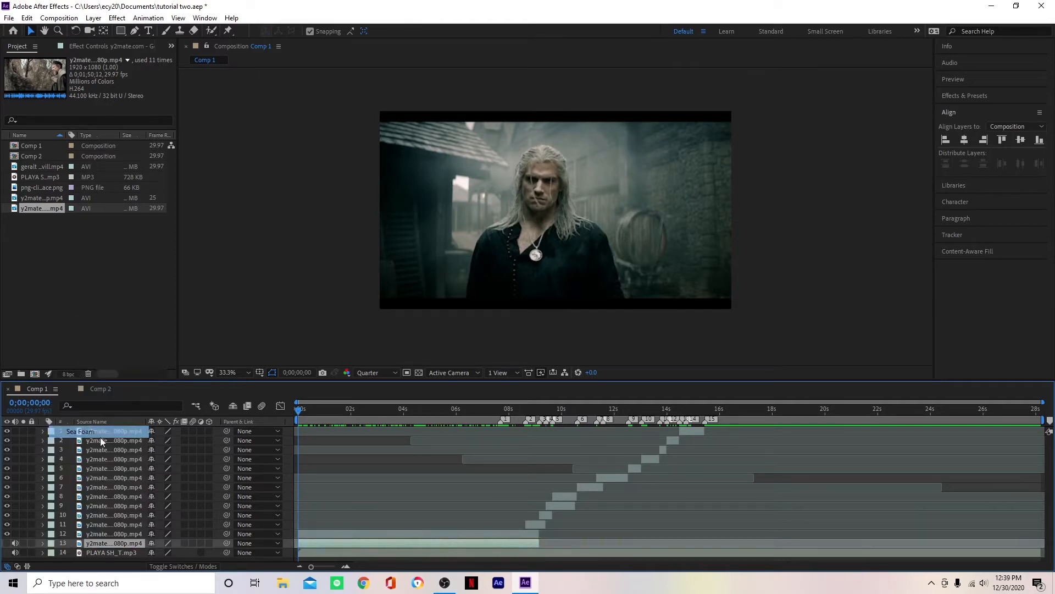
left_click_drag(324, 414, 293, 427)
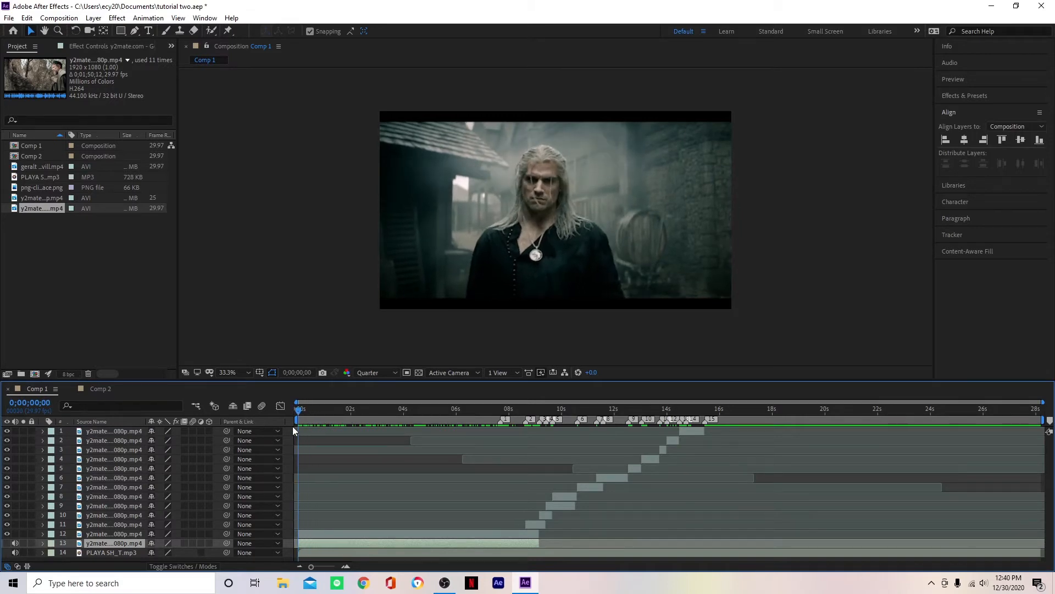
Step: Scale the upper copy of the opening clip to 116% and save the project
left_click(310, 533)
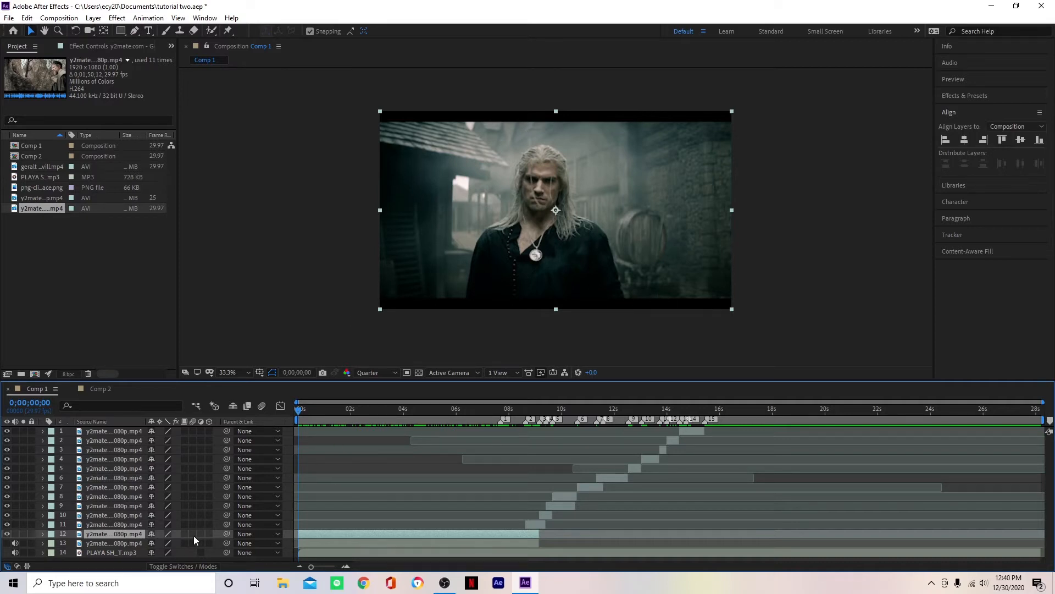
key("s")
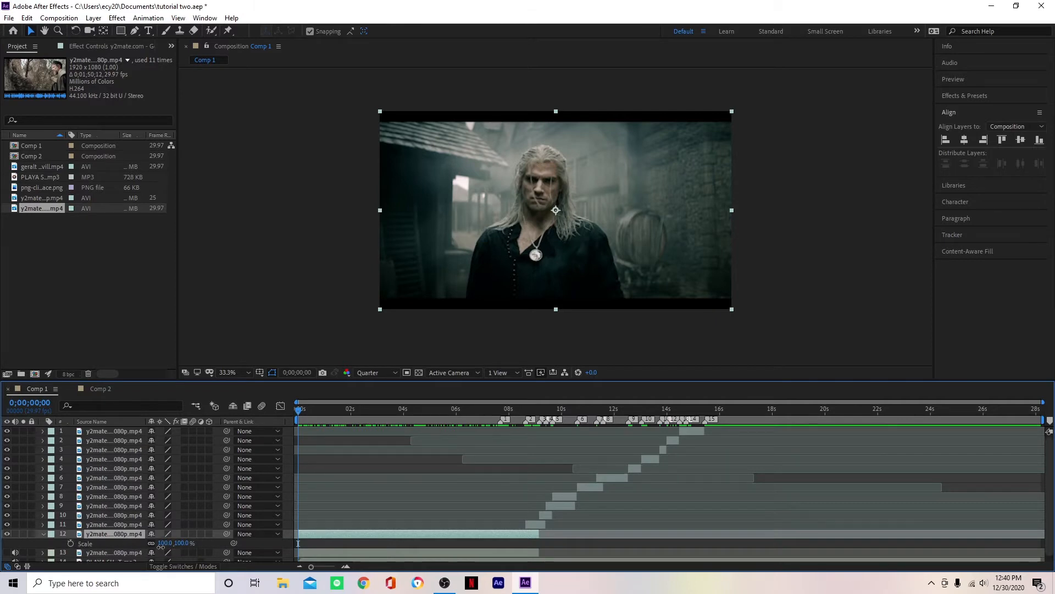
left_click_drag(160, 543, 175, 556)
left_click(216, 546)
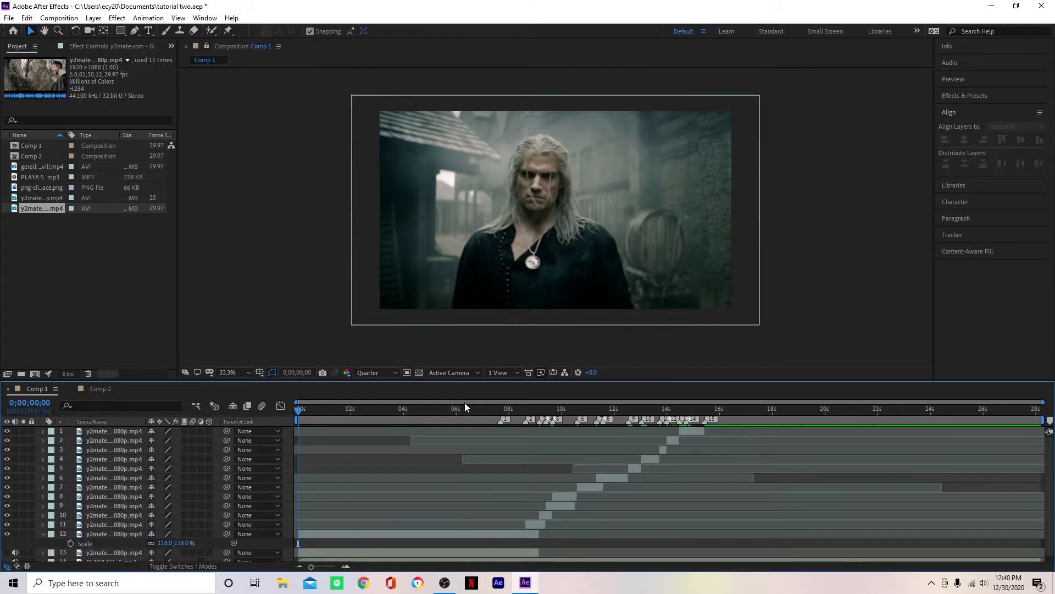
key("ctrl+s")
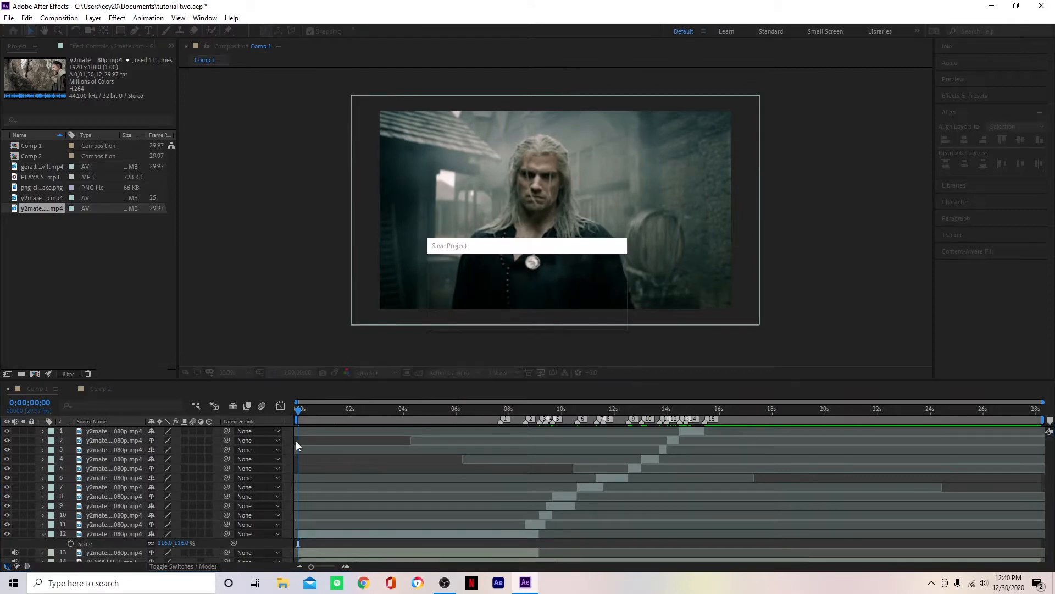
Step: Check Comp 2 around 0;00;07;16 and split the scaled opening clip in Comp 1 at 0;00;07;20
left_click(95, 391)
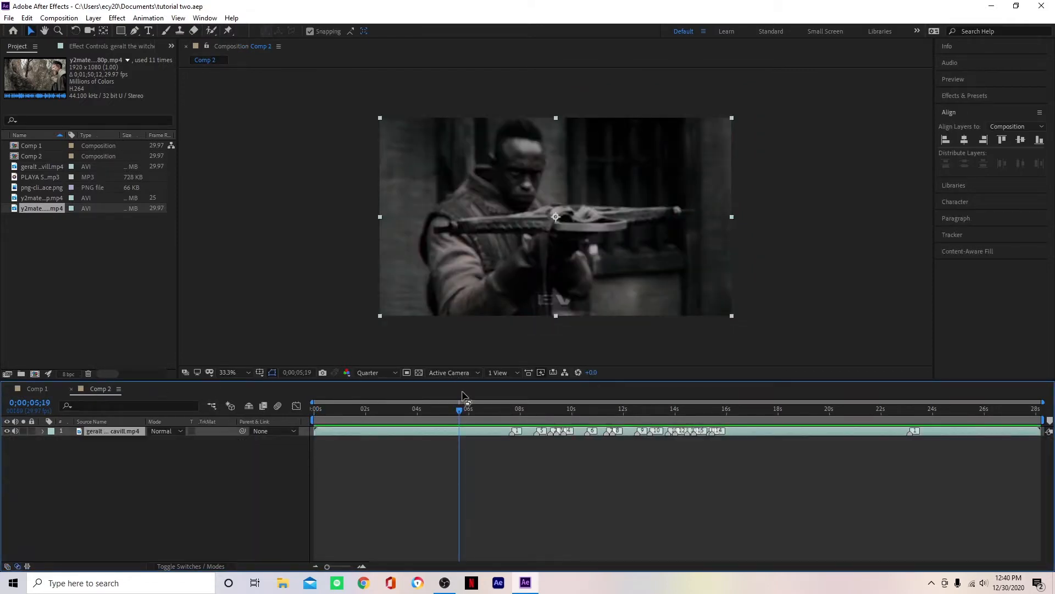
left_click_drag(461, 418, 509, 452)
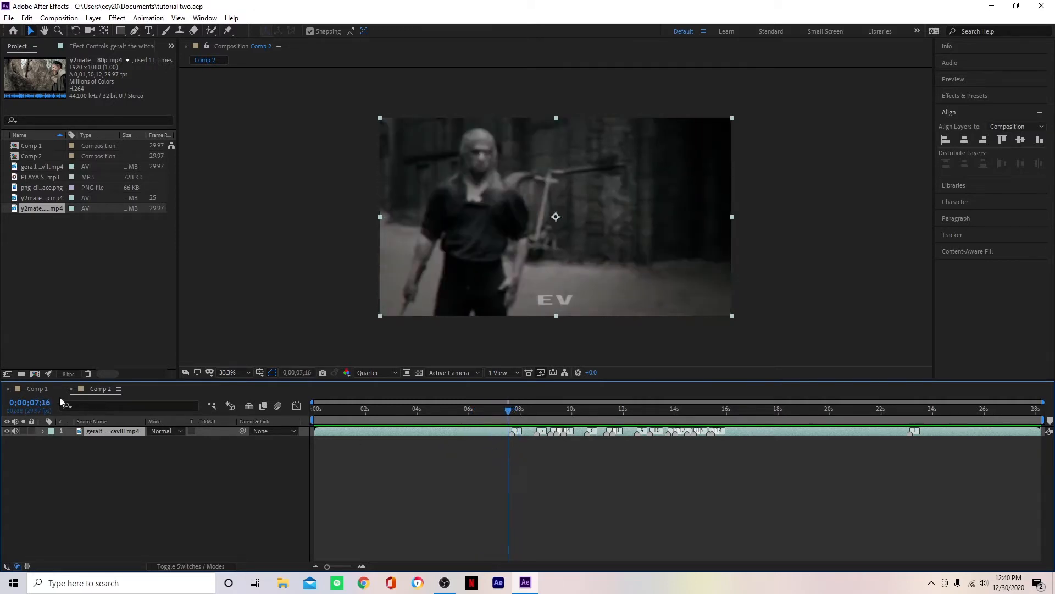
left_click(28, 391)
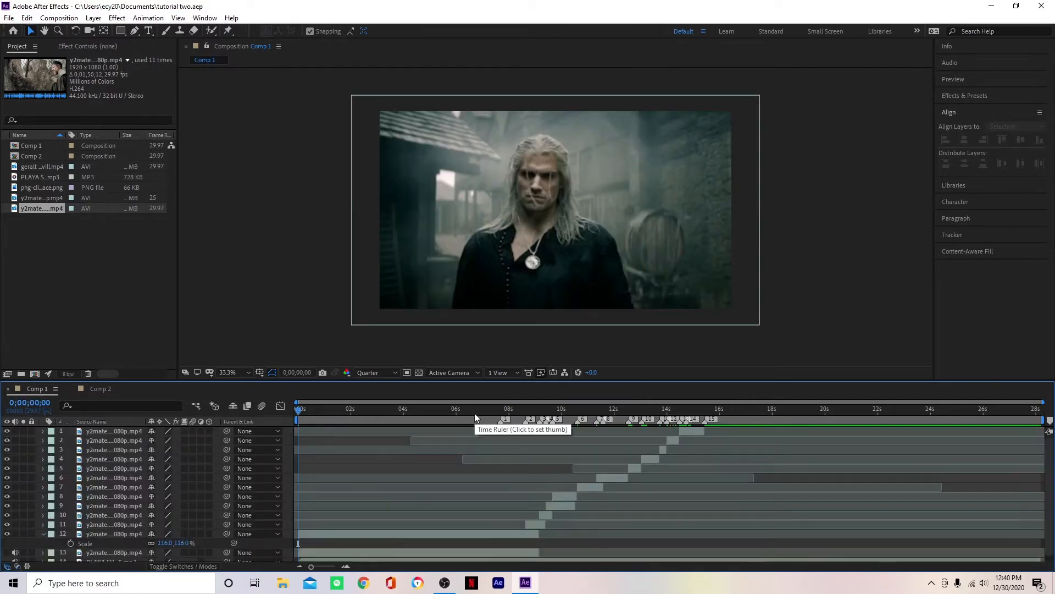
left_click(500, 410)
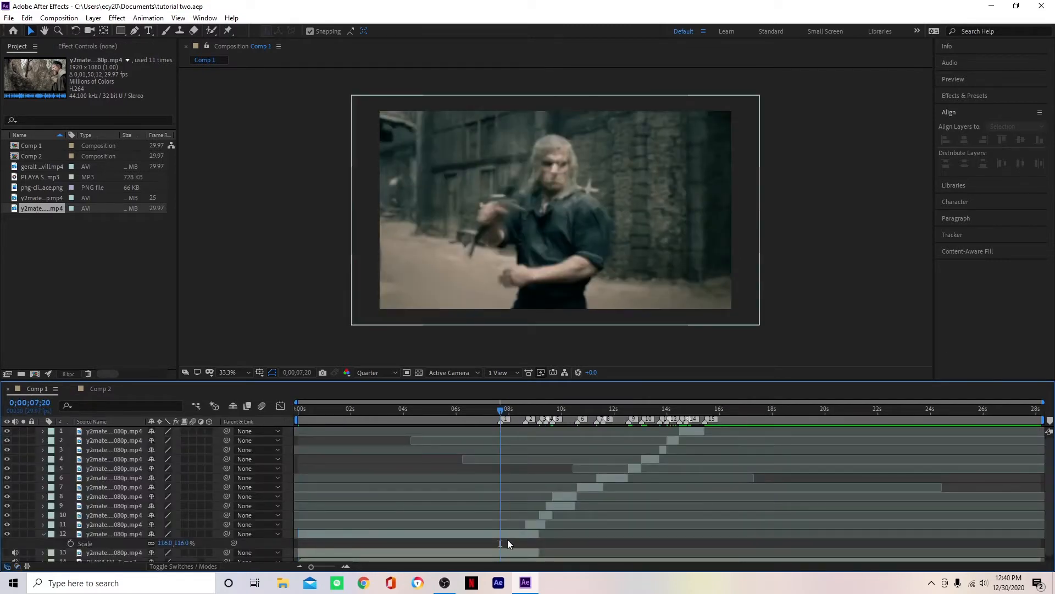
left_click(515, 533)
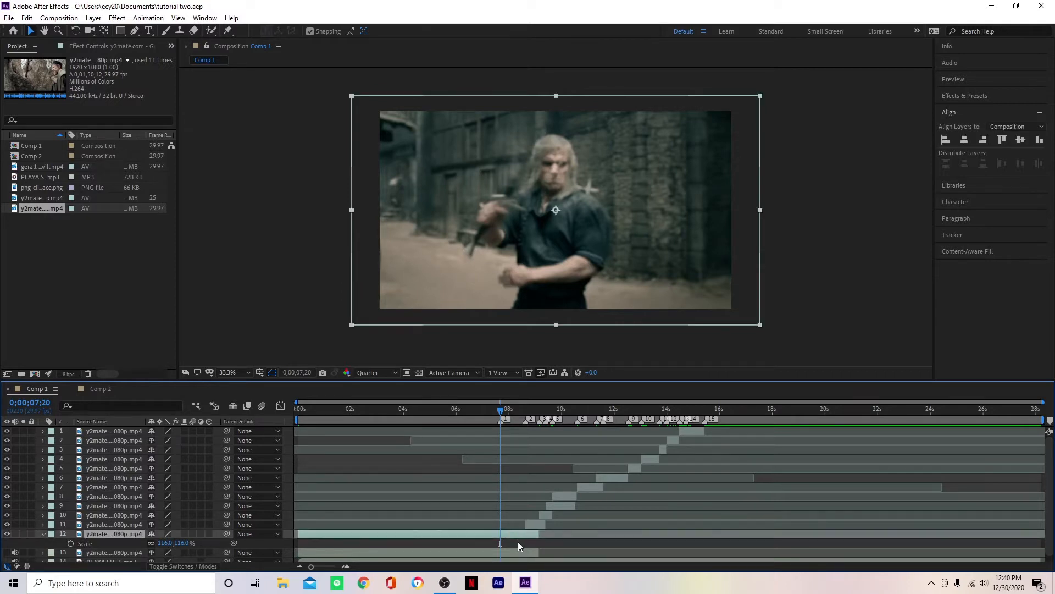
key("ctrl+shift+d")
Step: Select the part of the opening clip before the 0;00;07;20 split and switch to the All Panels workspace
left_click_drag(470, 413, 462, 411)
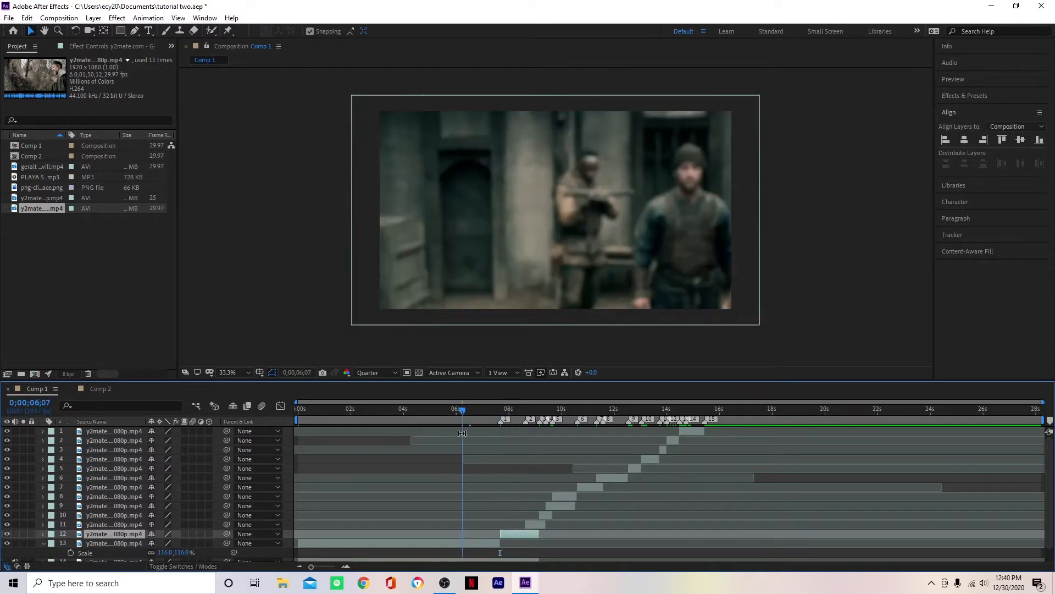
left_click(478, 543)
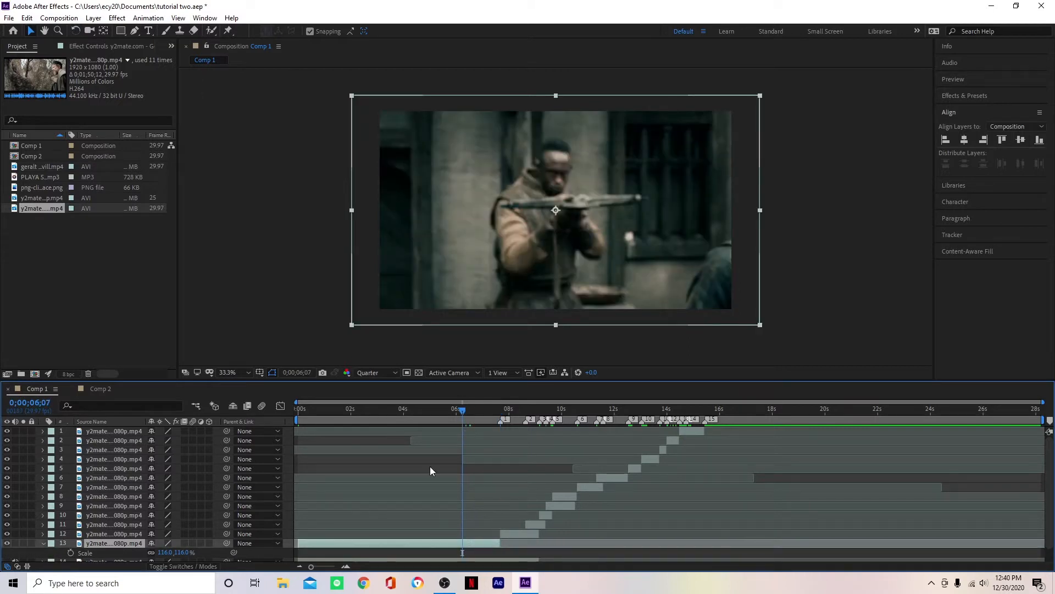
left_click(952, 98)
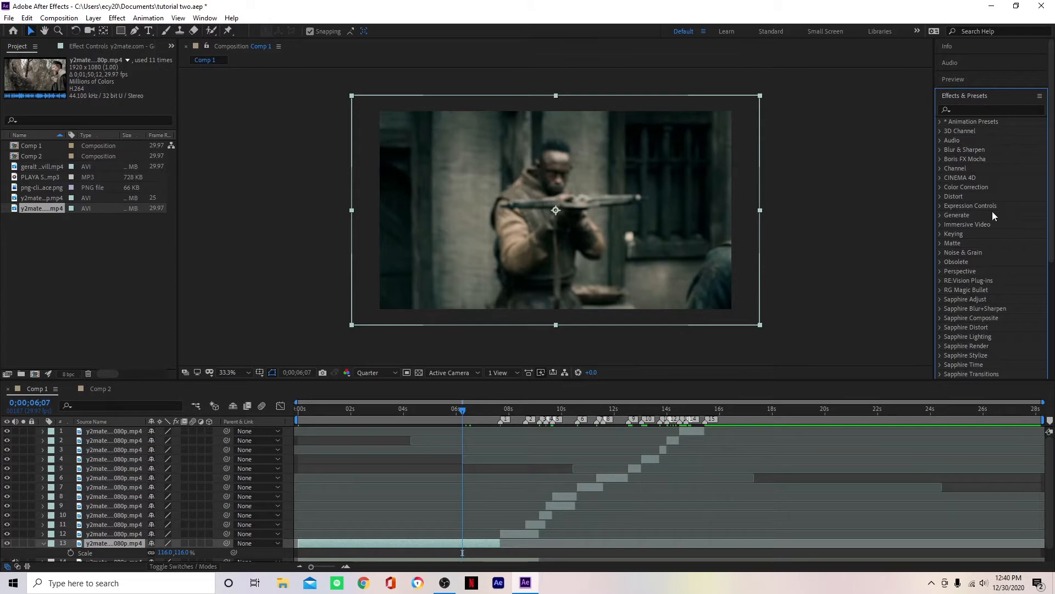
left_click(205, 18)
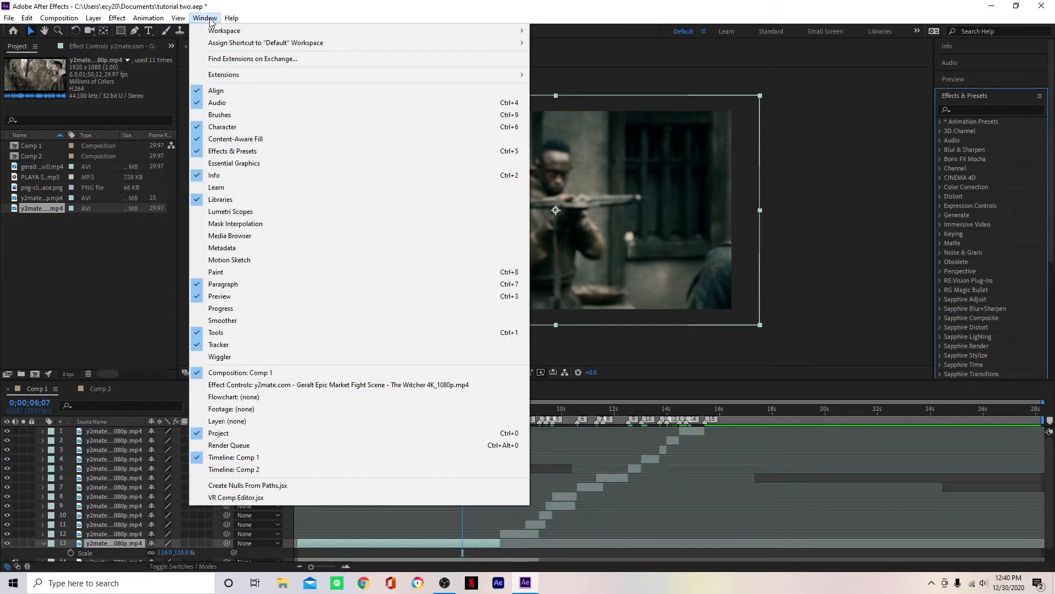
mouse_move(231, 32)
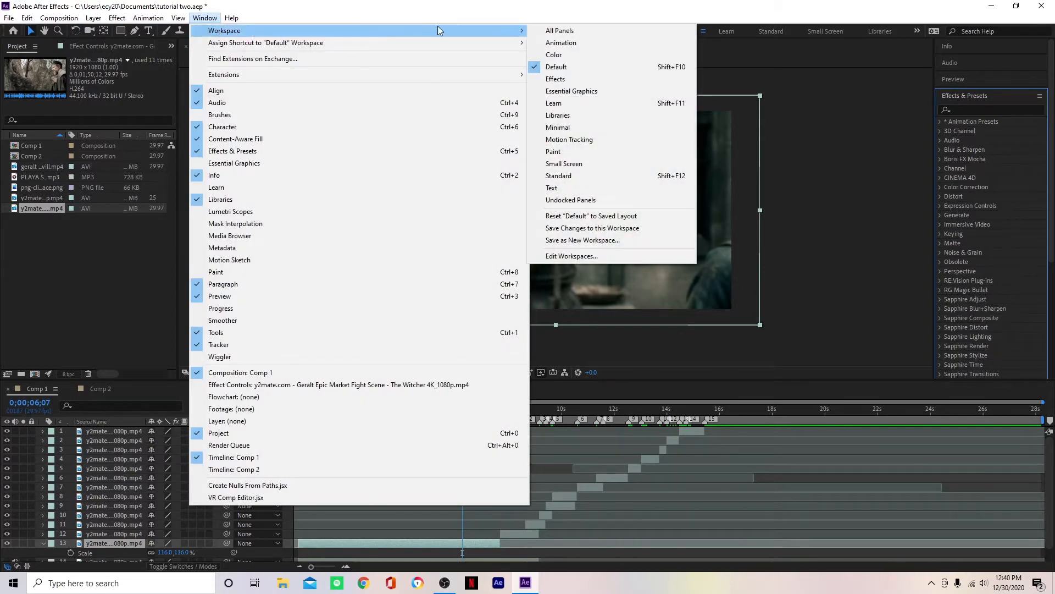
left_click(553, 32)
left_click(1039, 96)
left_click(1015, 89)
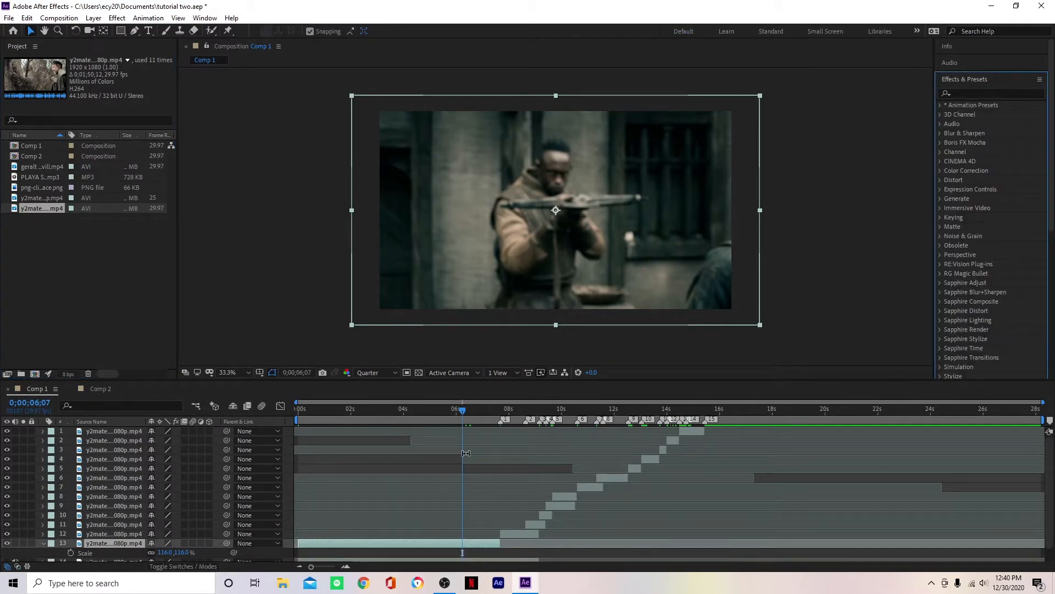
Step: Find the Hue/Saturation effect and apply it to the part of the opening clip before the split
left_click(981, 93)
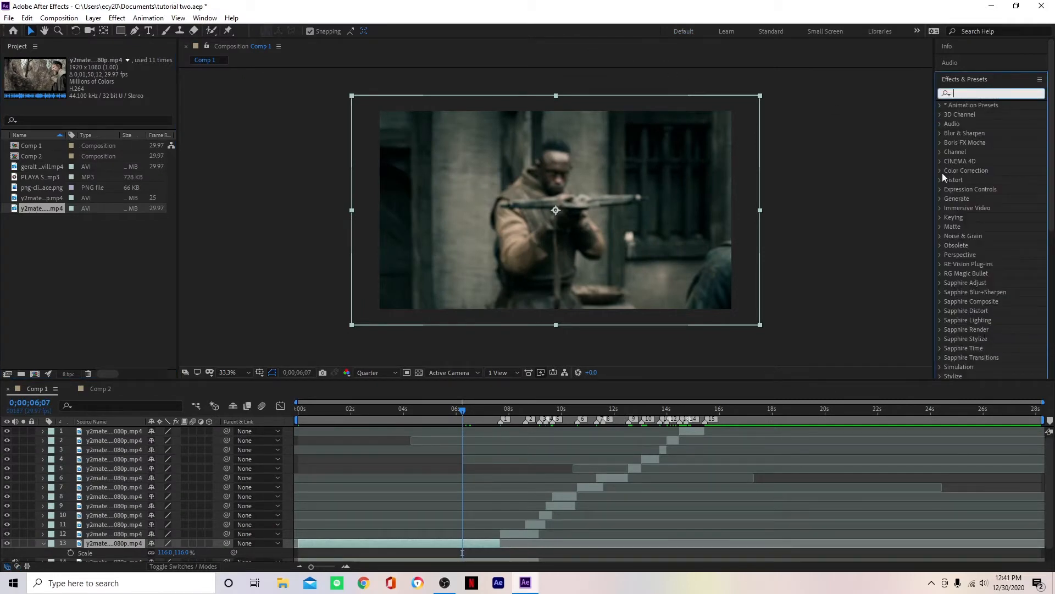
type("hue")
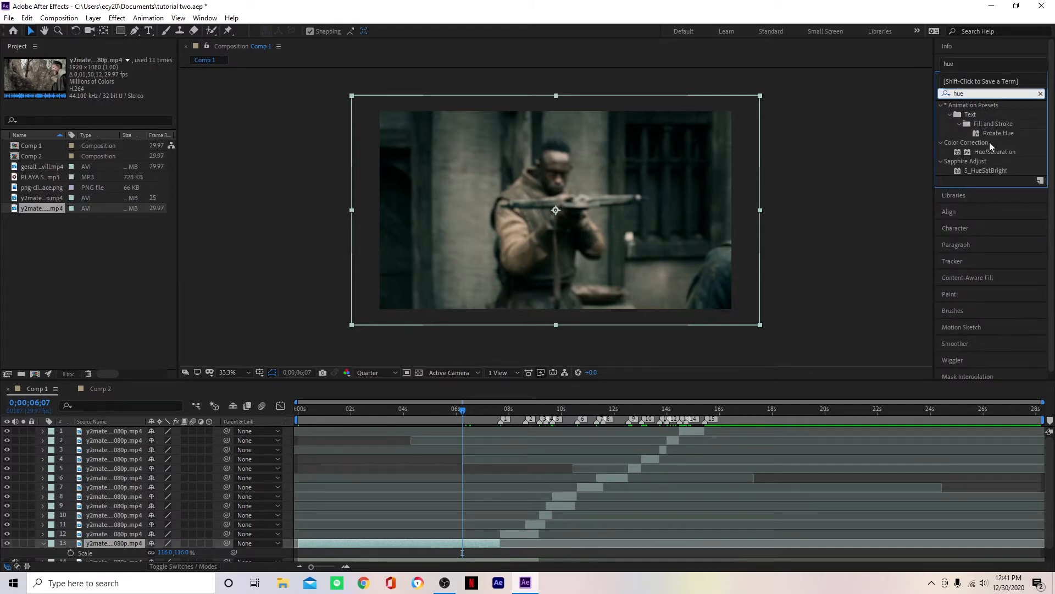
left_click(988, 152)
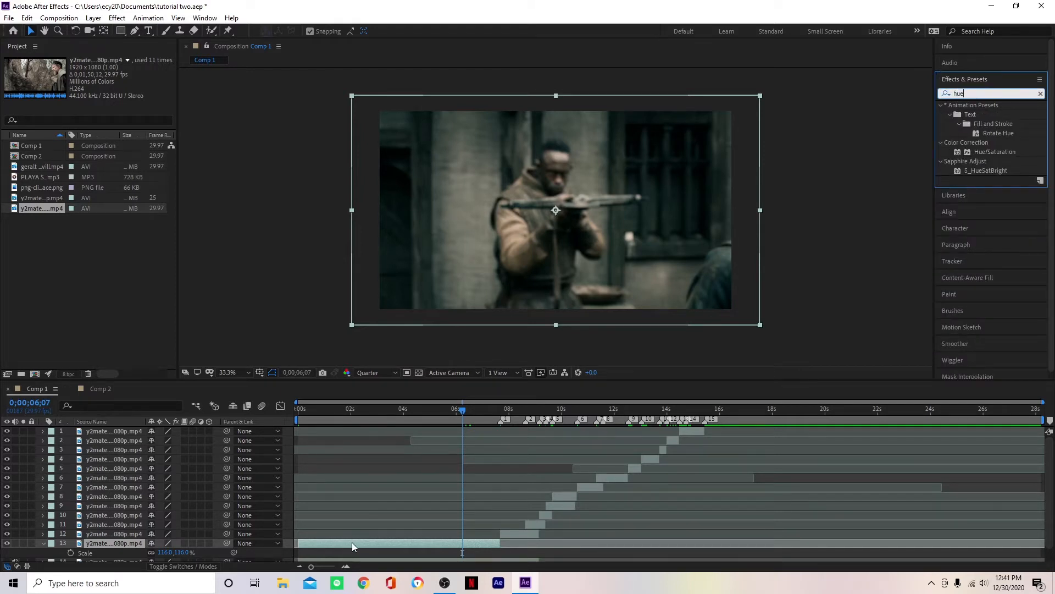
double_click(997, 153)
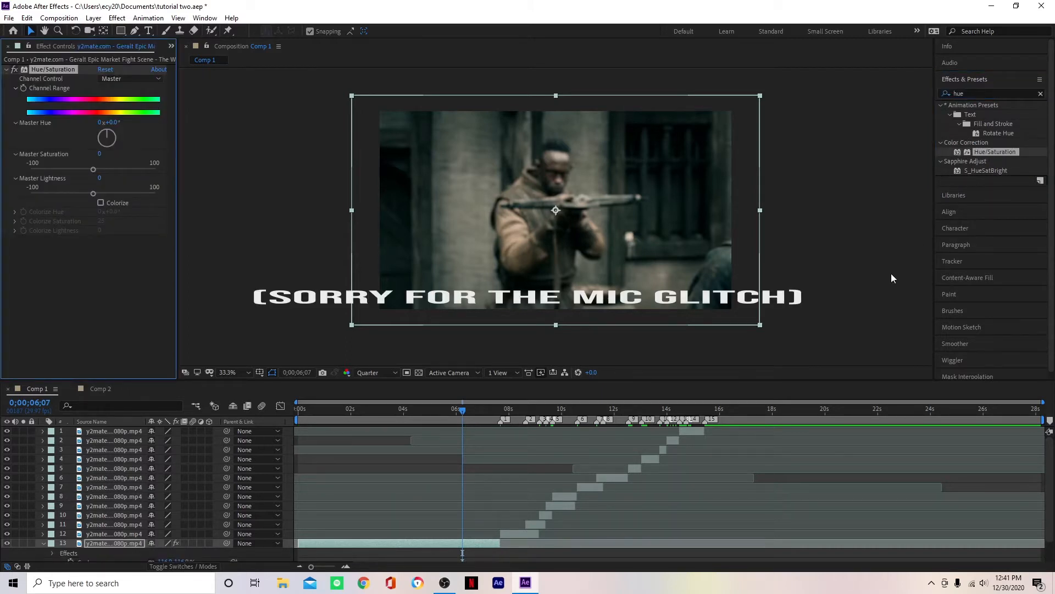
mouse_move(995, 153)
left_mouse_down()
mouse_move(720, 290)
mouse_move(497, 548)
mouse_move(1015, 190)
mouse_move(611, 193)
mouse_move(989, 155)
left_mouse_up()
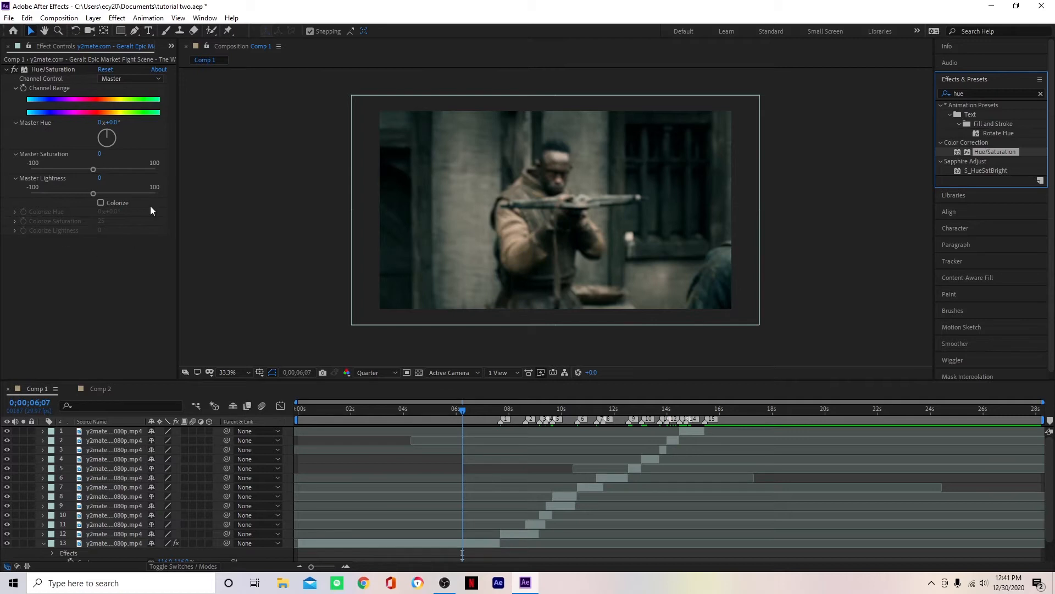
Step: Bring up the Project panel and return to the opening clip's Effect Controls
left_click(171, 47)
left_click(191, 59)
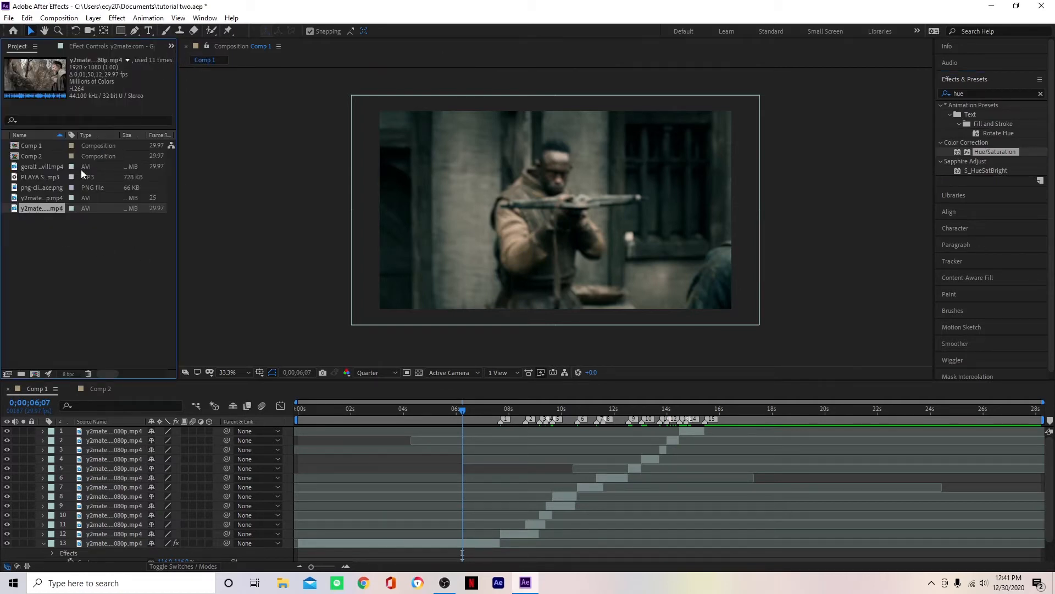
left_click(124, 45)
left_click(172, 46)
left_click(196, 75)
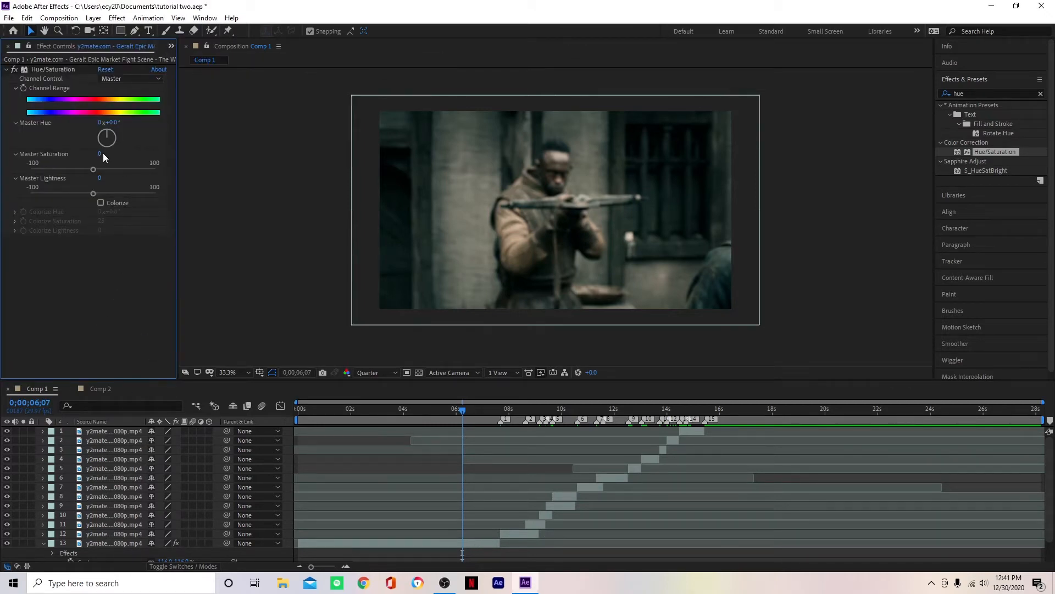
Step: Set the Master Saturation of the opening clip's first part to -77 and review the look along the clip
left_click_drag(99, 152, 61, 159)
left_click_drag(469, 413, 439, 416)
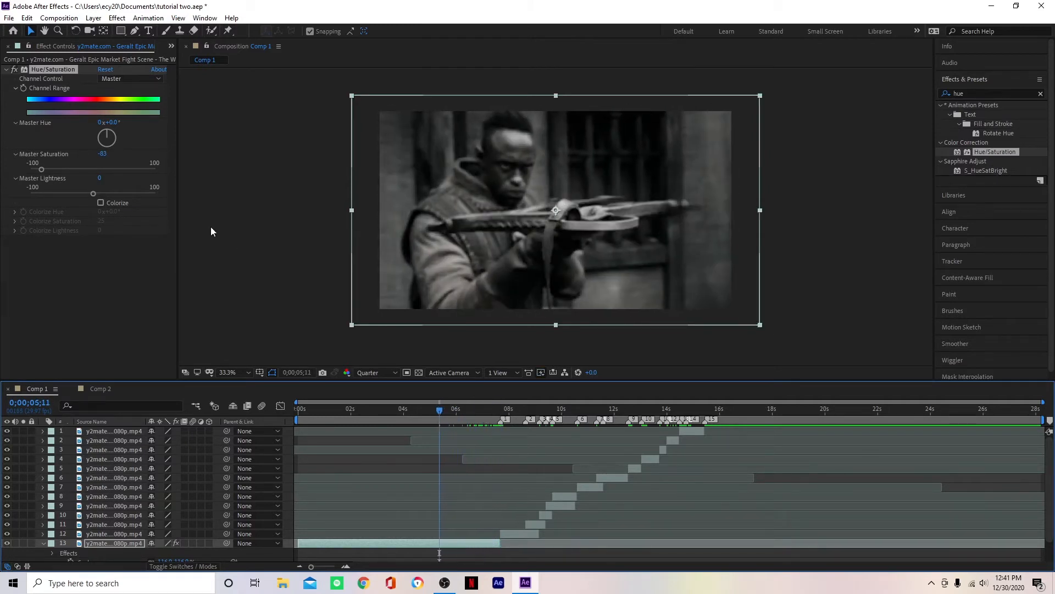
left_click_drag(102, 154, 108, 160)
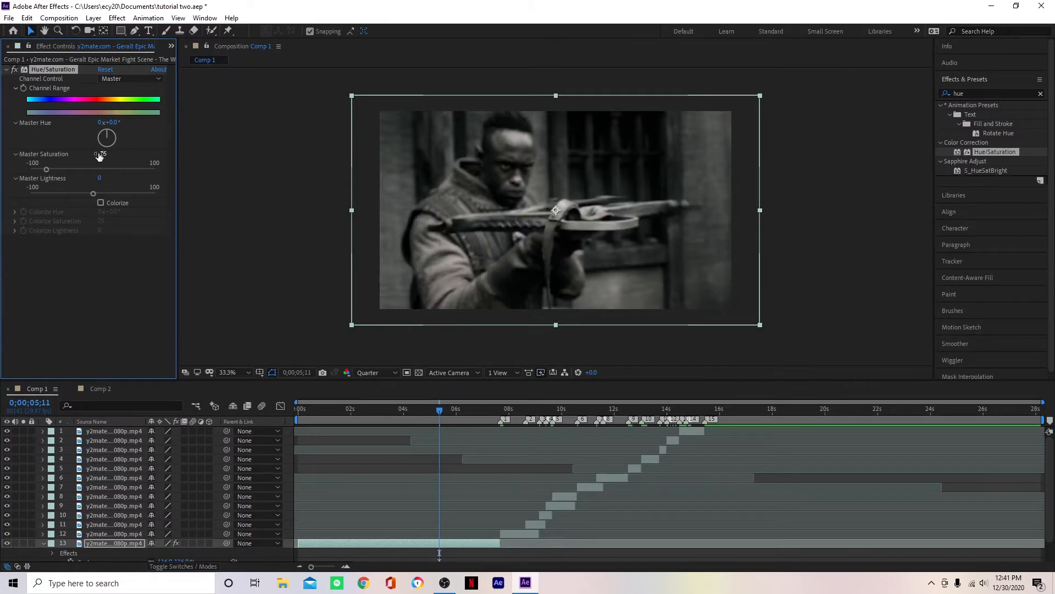
mouse_move(103, 153)
left_mouse_down()
mouse_move(80, 156)
mouse_move(95, 155)
left_mouse_up()
left_click_drag(439, 410, 479, 417)
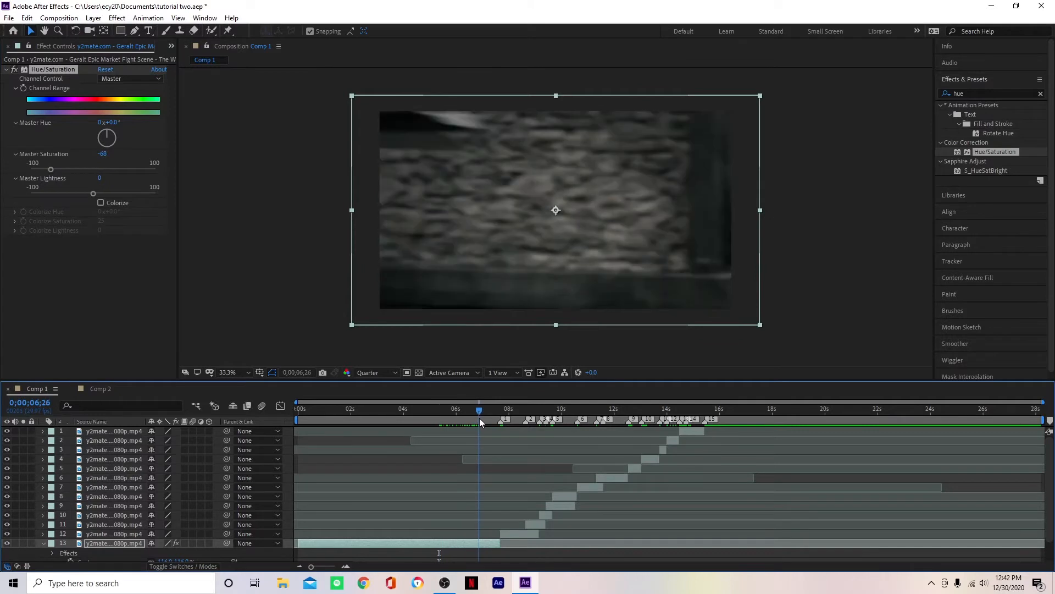
left_click_drag(107, 156, 103, 157)
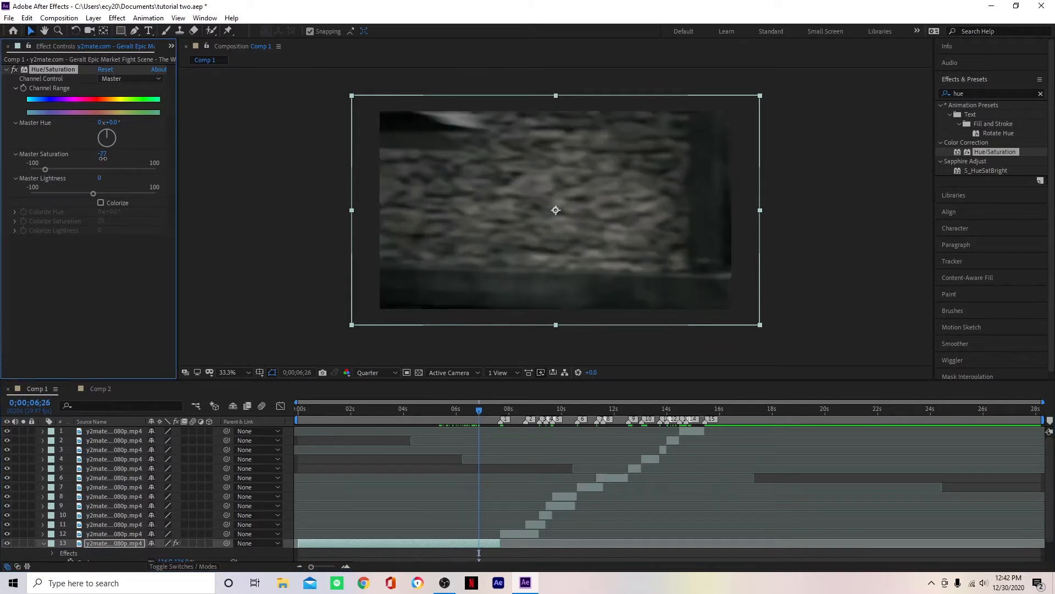
left_click_drag(463, 411, 308, 424)
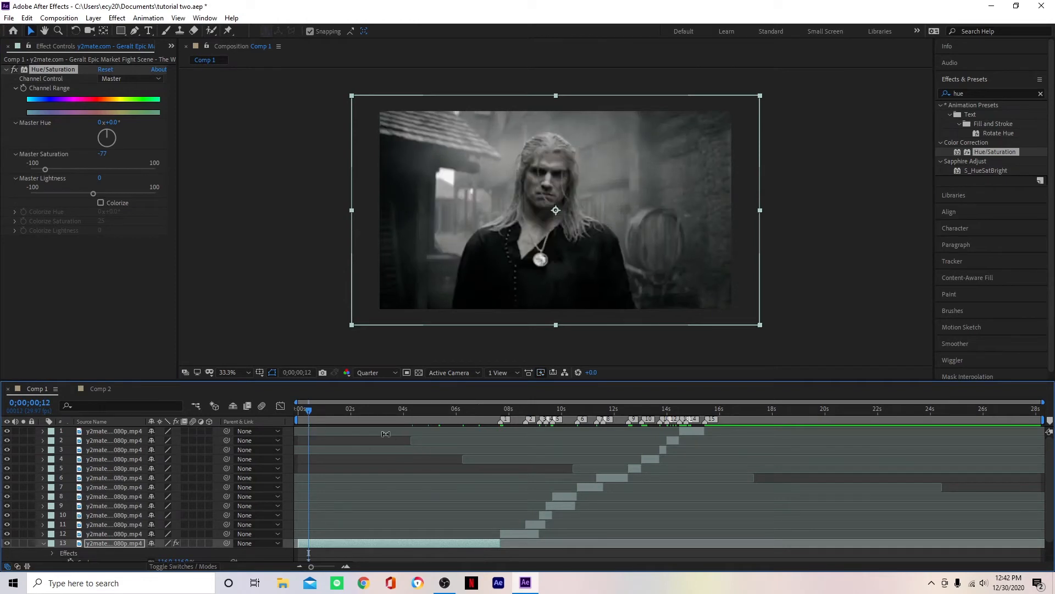
left_click(491, 410)
left_click_drag(492, 410, 504, 441)
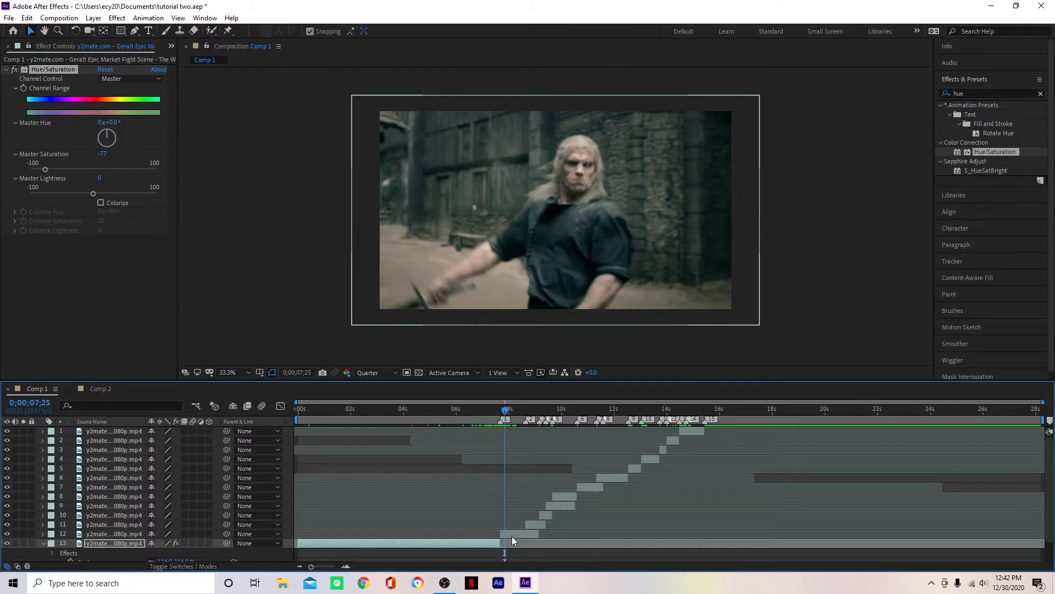
Step: Create a white 1920 x 1080 solid directly above the clip part that starts at 0;00;07;20
key("o")
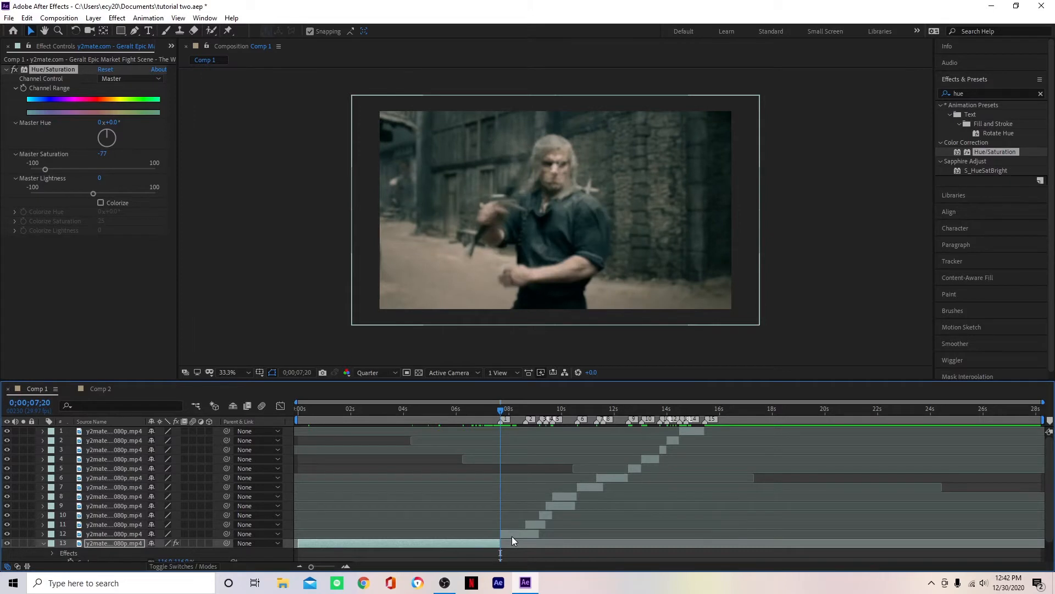
left_click(512, 536)
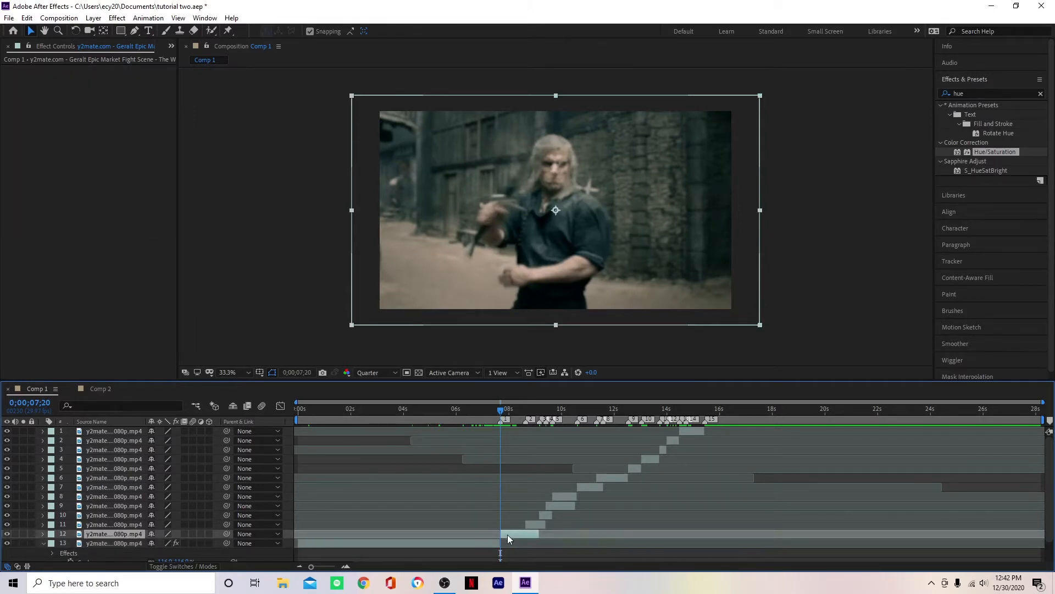
key("ctrl+y")
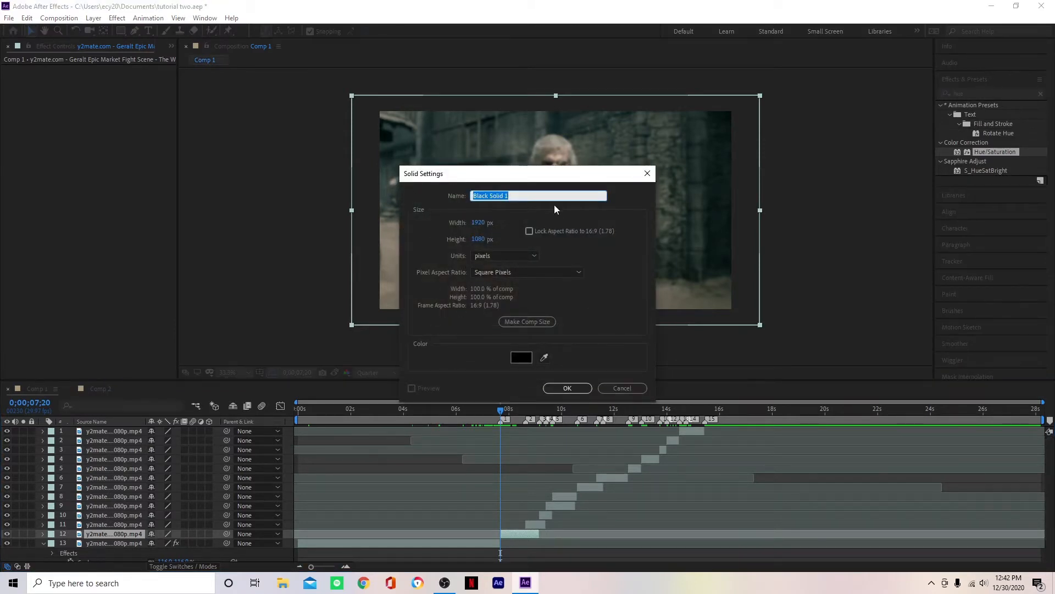
left_click(521, 358)
left_click_drag(521, 358, 397, 223)
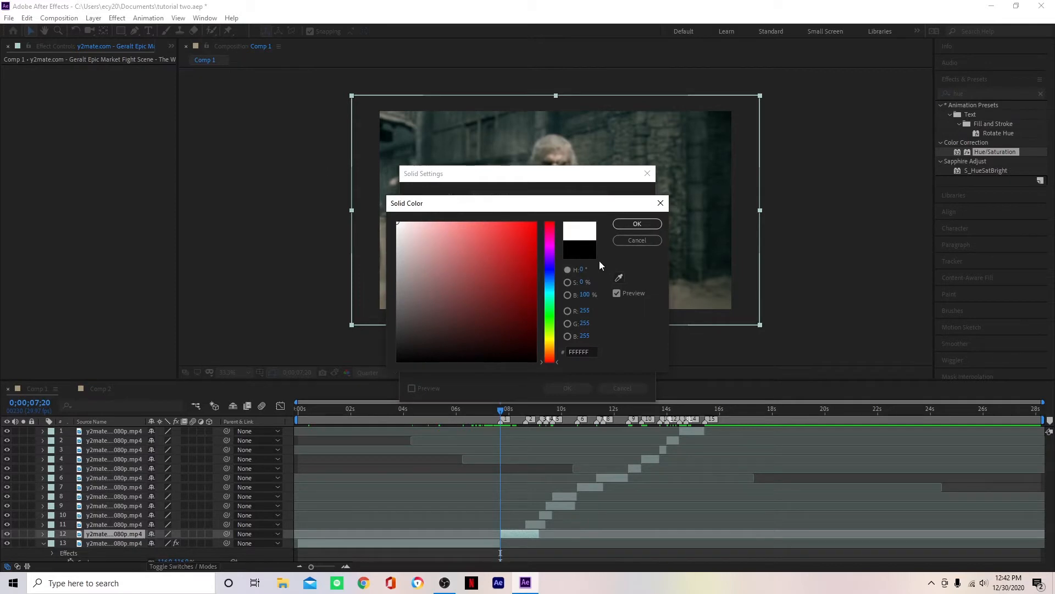
left_click(659, 223)
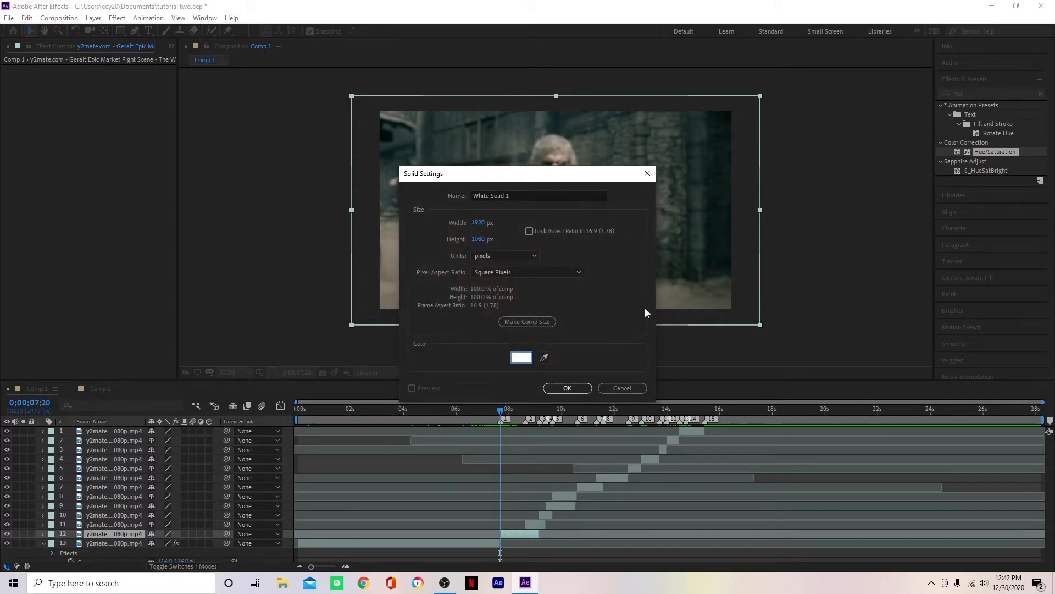
left_click(567, 388)
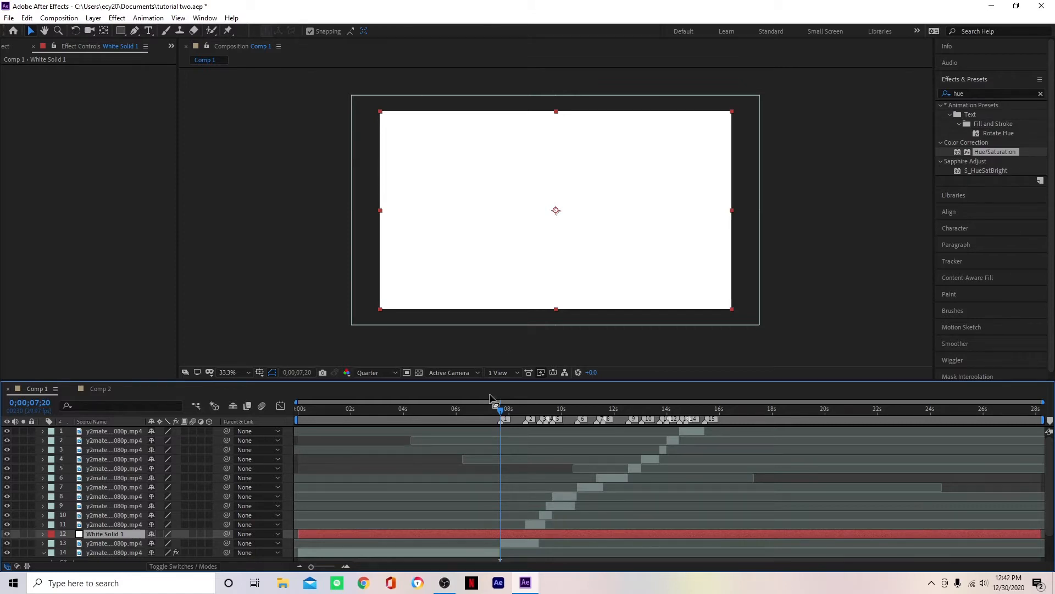
Step: Trim the white solid to start at 0;00;07;20 and end at the second marker, 0;00;08;19
key("alt+bracketleft")
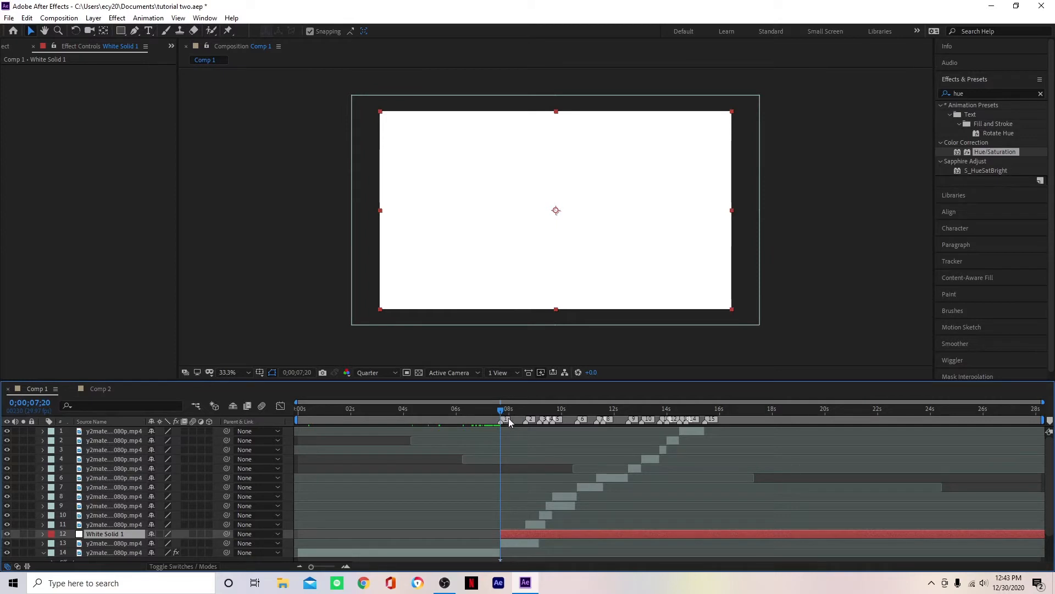
left_click(525, 416)
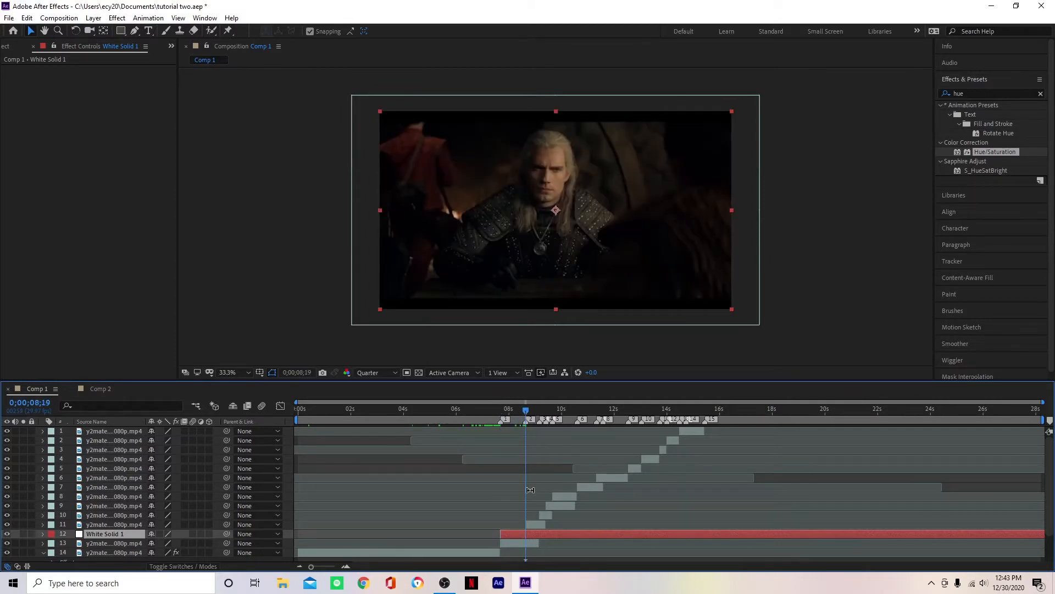
key("ctrl+shift+d")
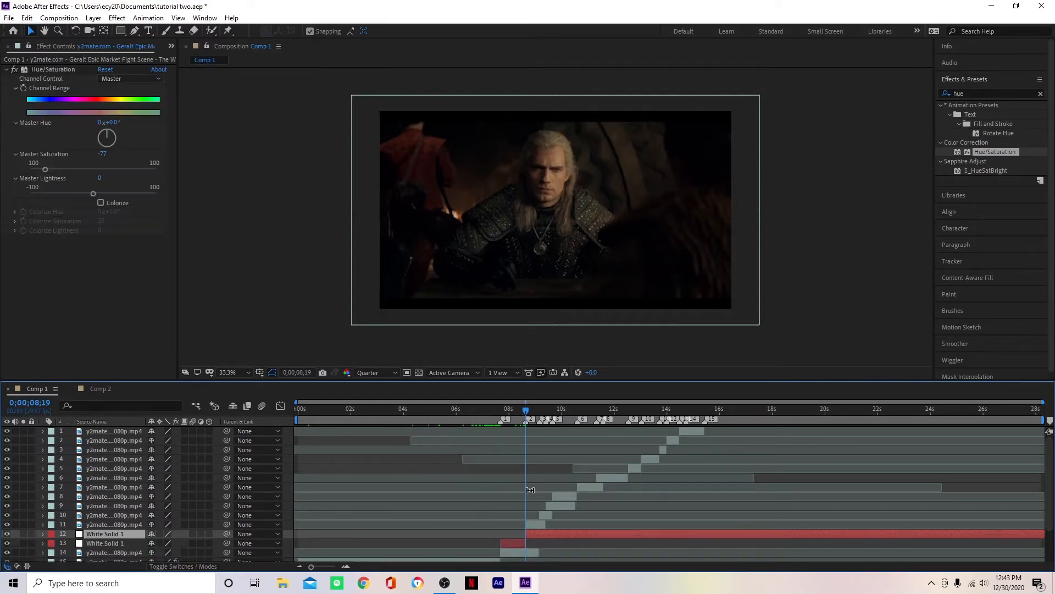
key("Delete")
Step: Add a 100% Opacity keyframe to the white solid at its start, 0;00;07;20
mouse_move(506, 419)
left_mouse_down()
mouse_move(496, 426)
mouse_move(525, 437)
mouse_move(514, 438)
left_mouse_up()
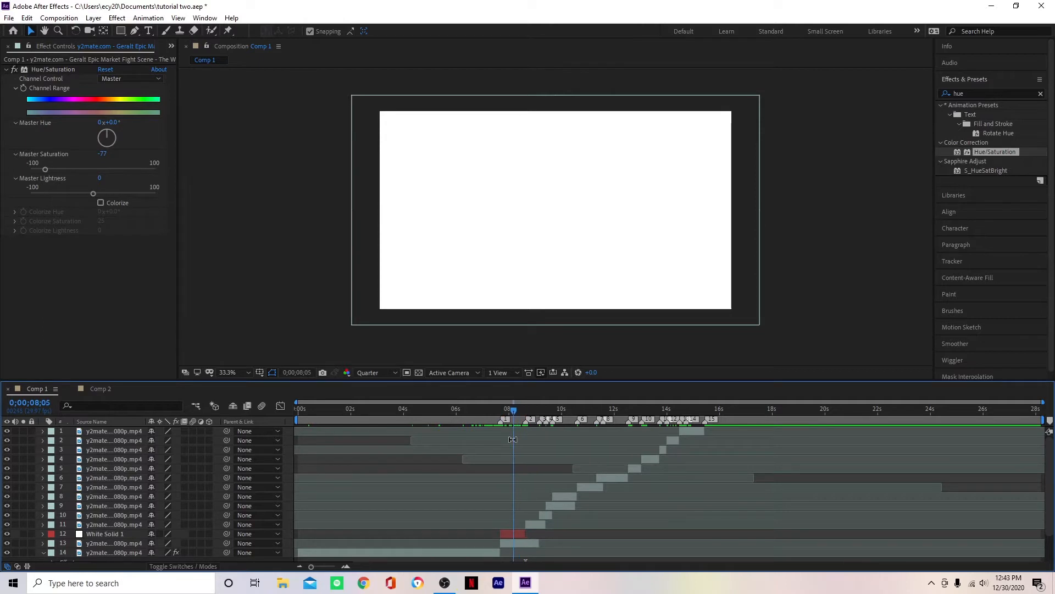
key("equal")
key("equal")
scroll(508, 455, "down", 1)
left_click(487, 506)
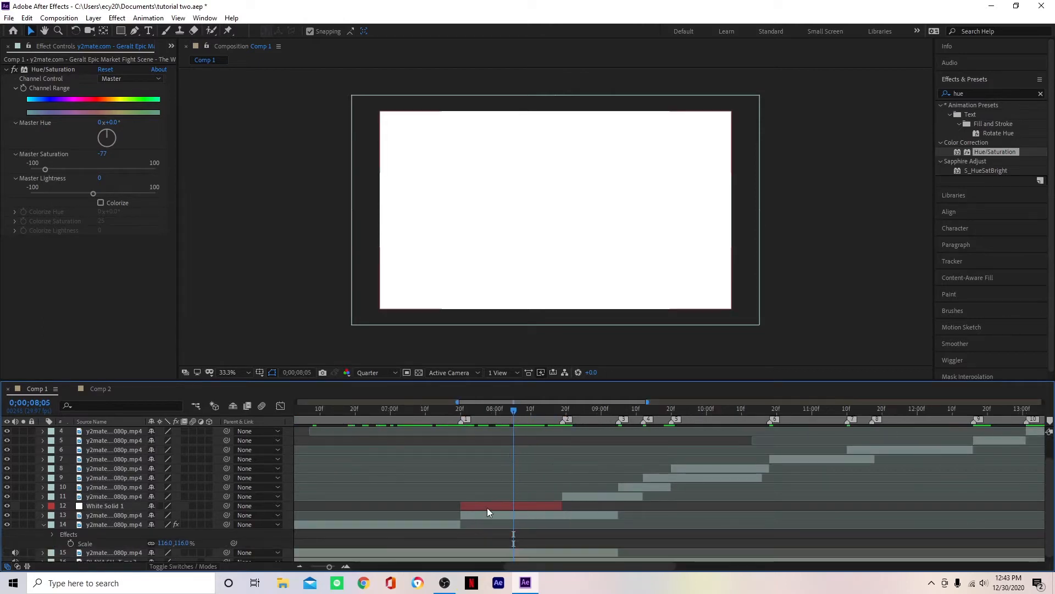
left_click(487, 506)
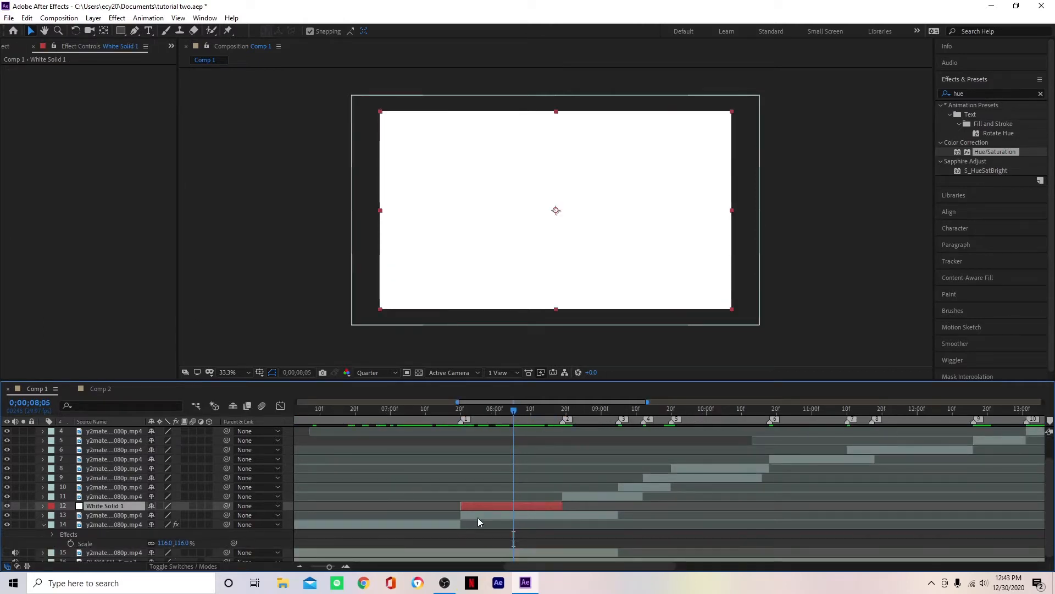
key("i")
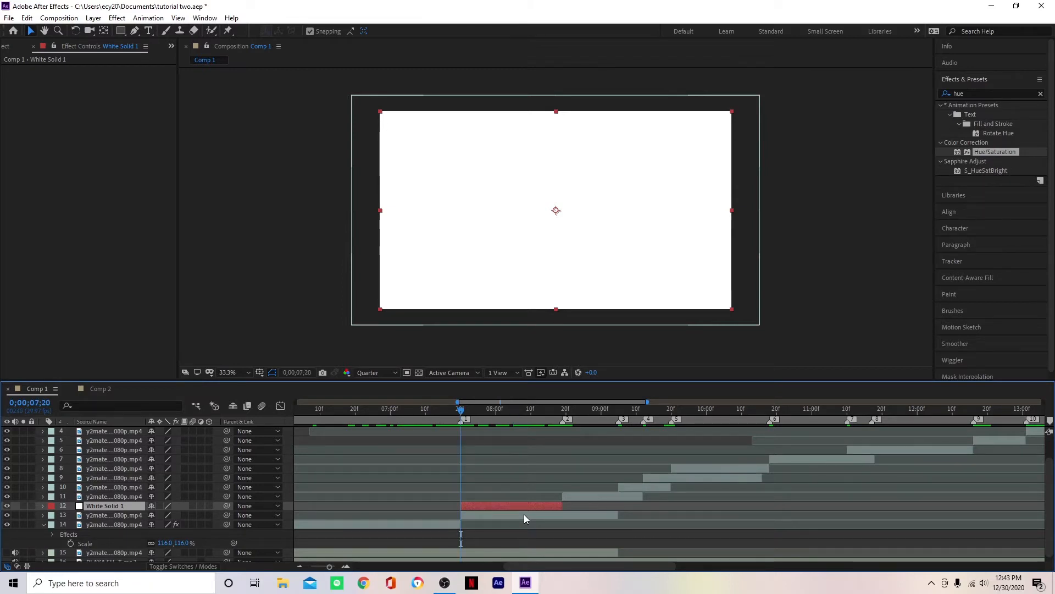
key("t")
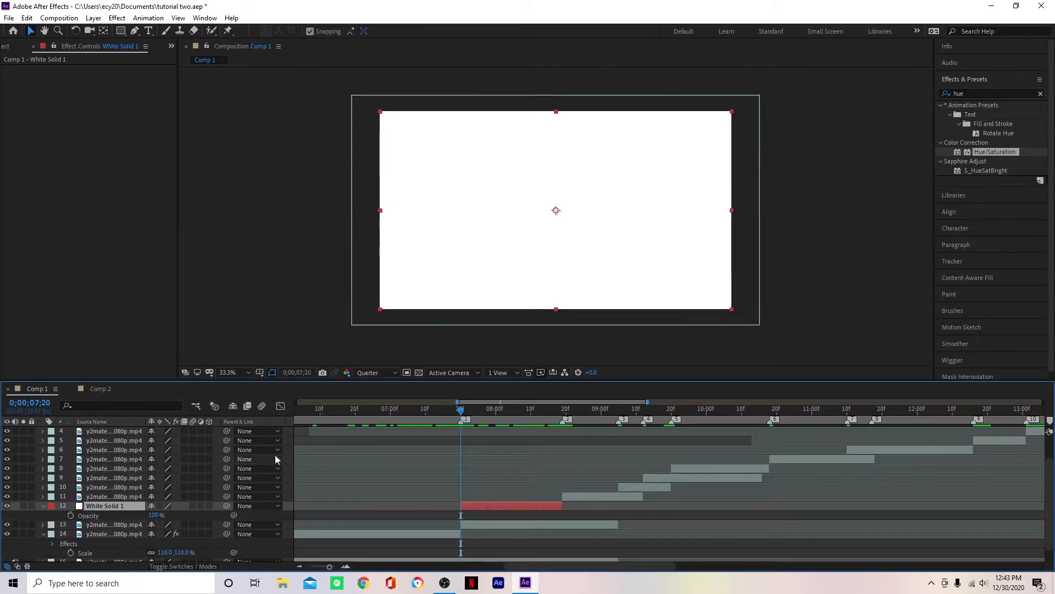
left_click(70, 515)
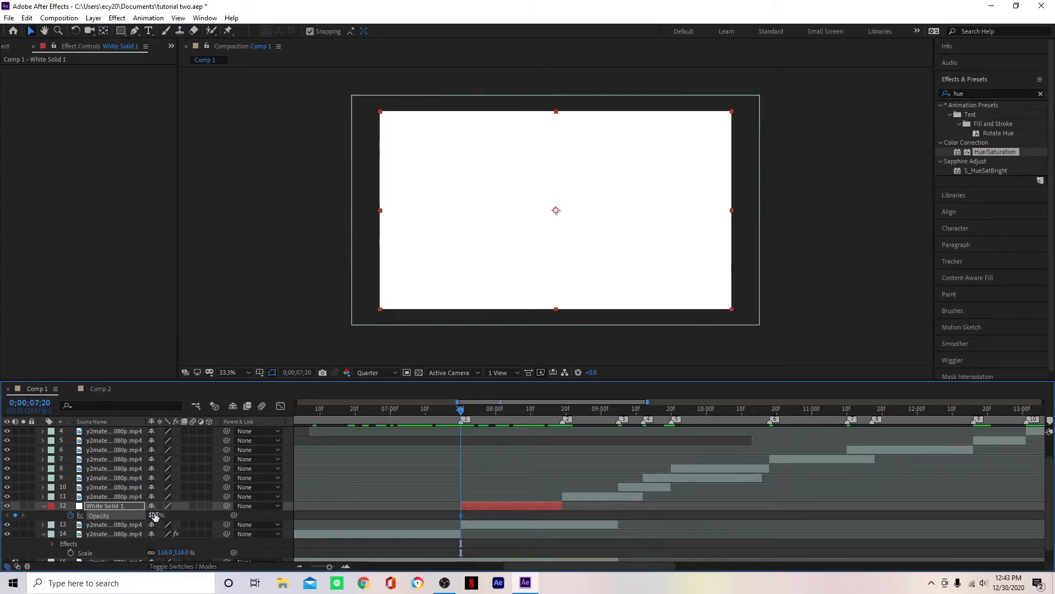
Step: Fade the white solid to 0% Opacity at 0;00;08;18 and preview the flash from 0;00;07;03
left_click_drag(546, 415, 556, 419)
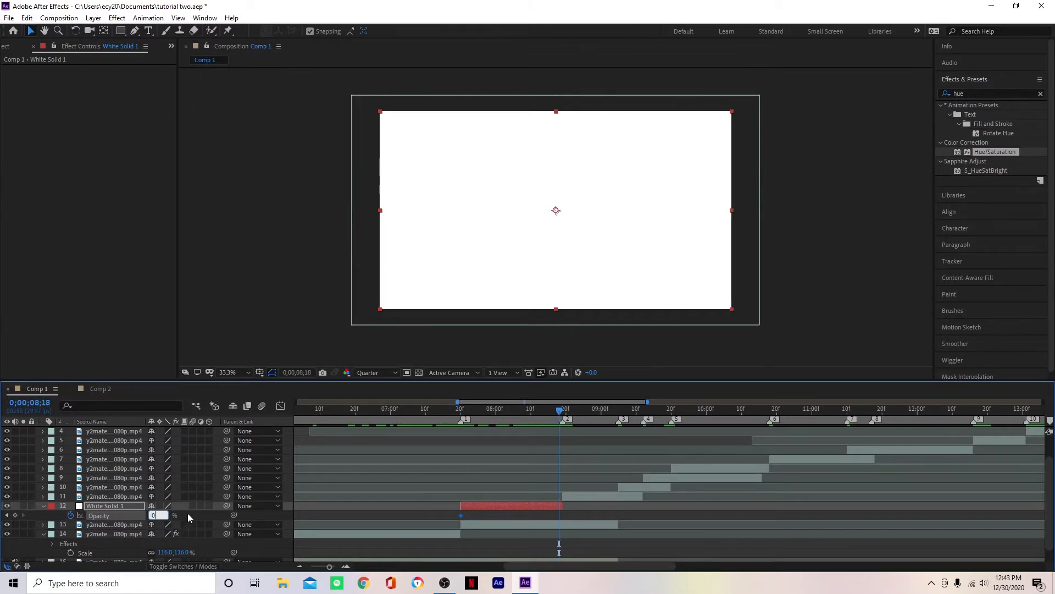
type("0")
key("Return")
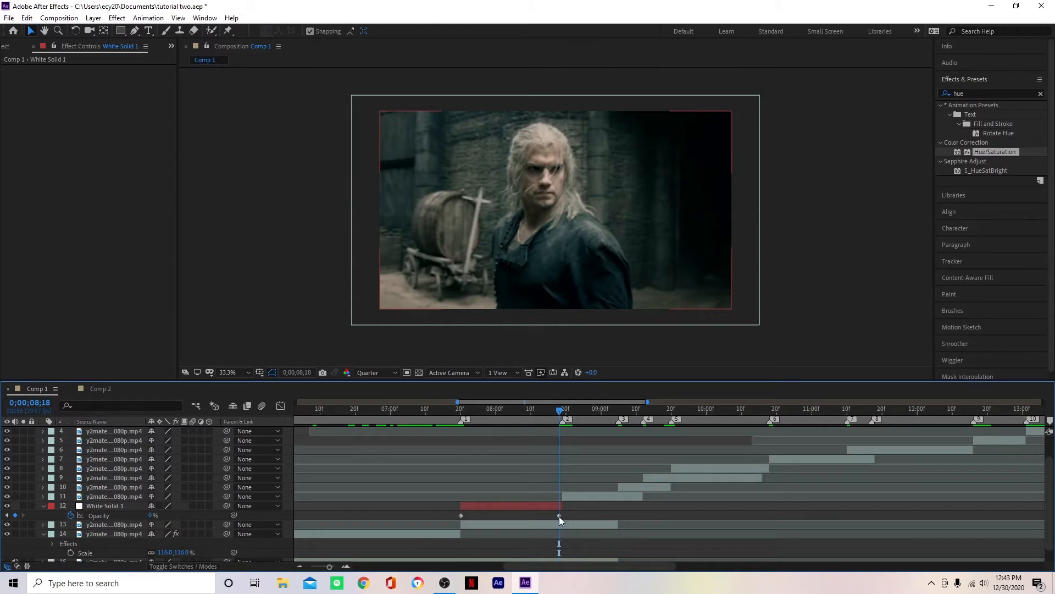
left_click_drag(520, 411, 400, 469)
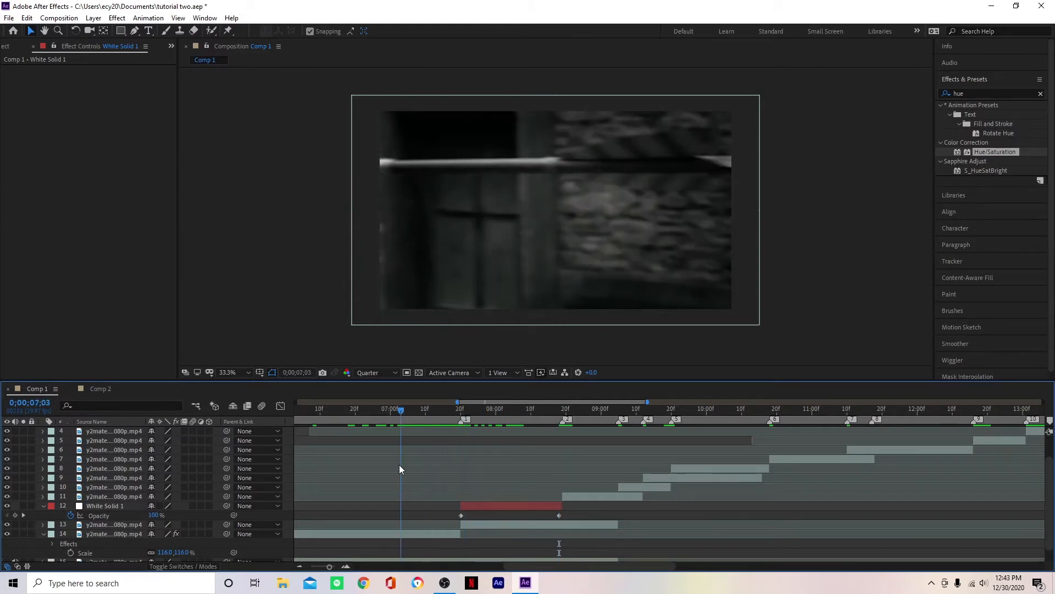
key("space")
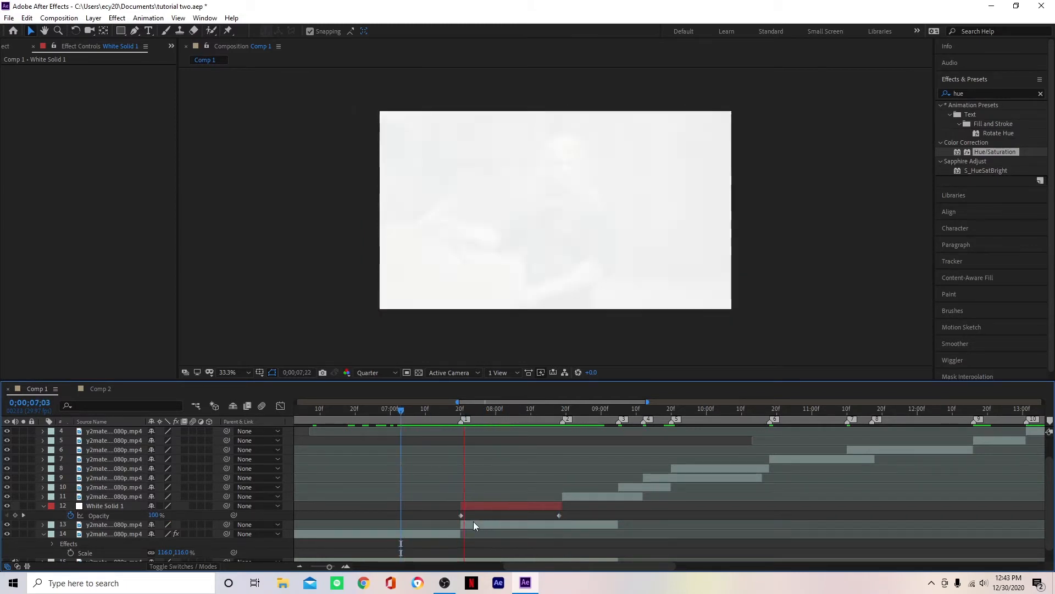
Step: Set the white solid's blending mode to Overlay and preview the transition from 0;00;06;19
left_click_drag(487, 410, 460, 516)
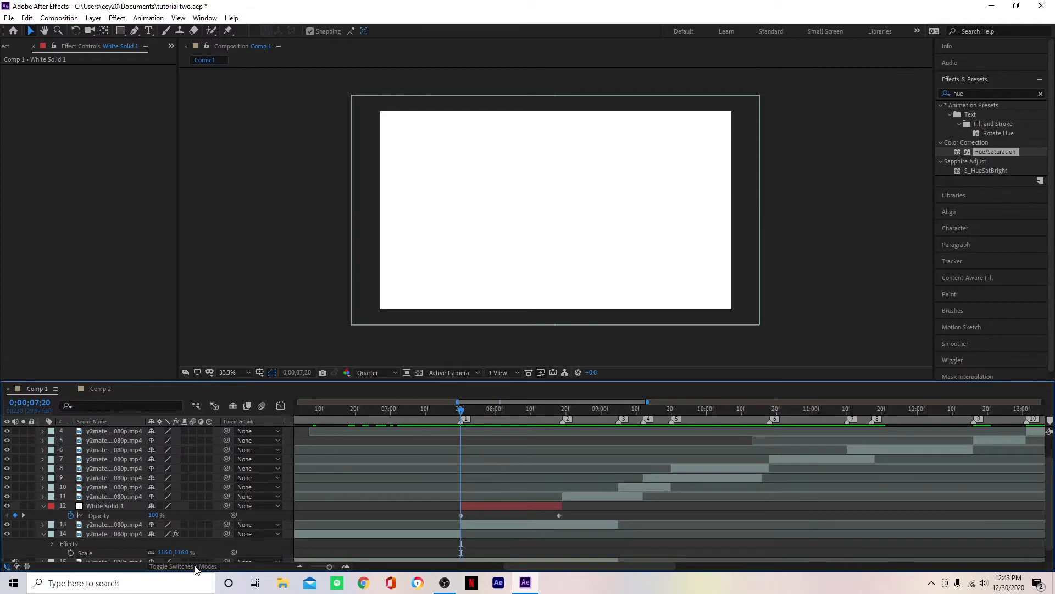
left_click(195, 566)
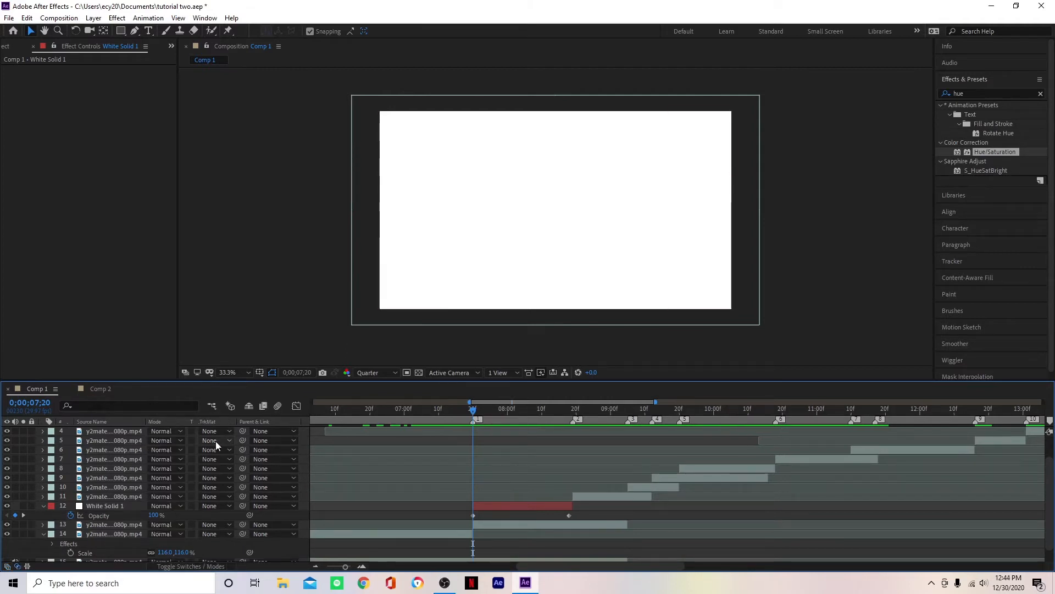
left_click(165, 506)
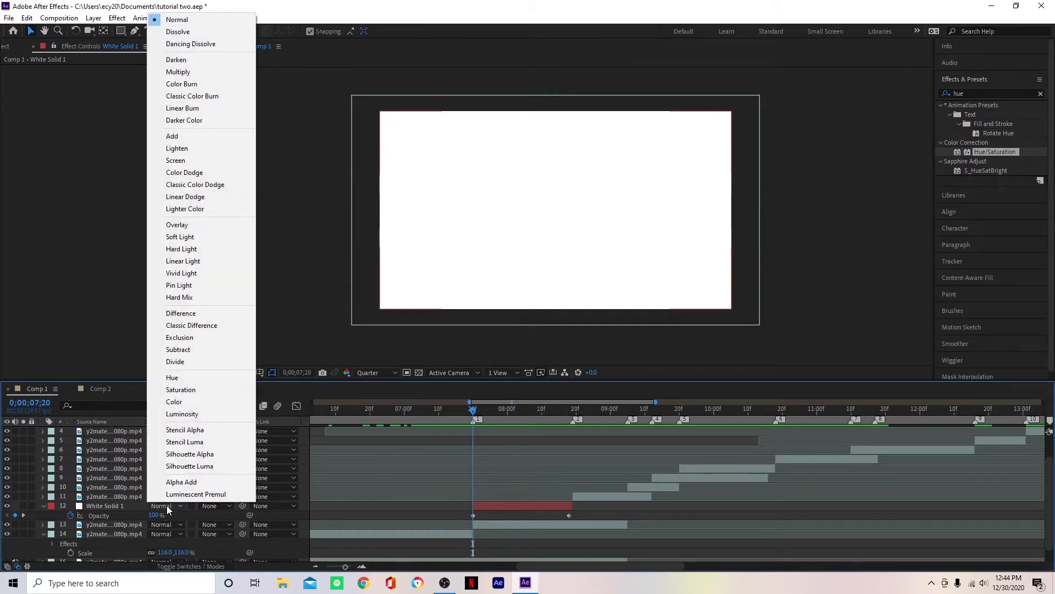
left_click(187, 225)
left_click_drag(472, 410, 363, 484)
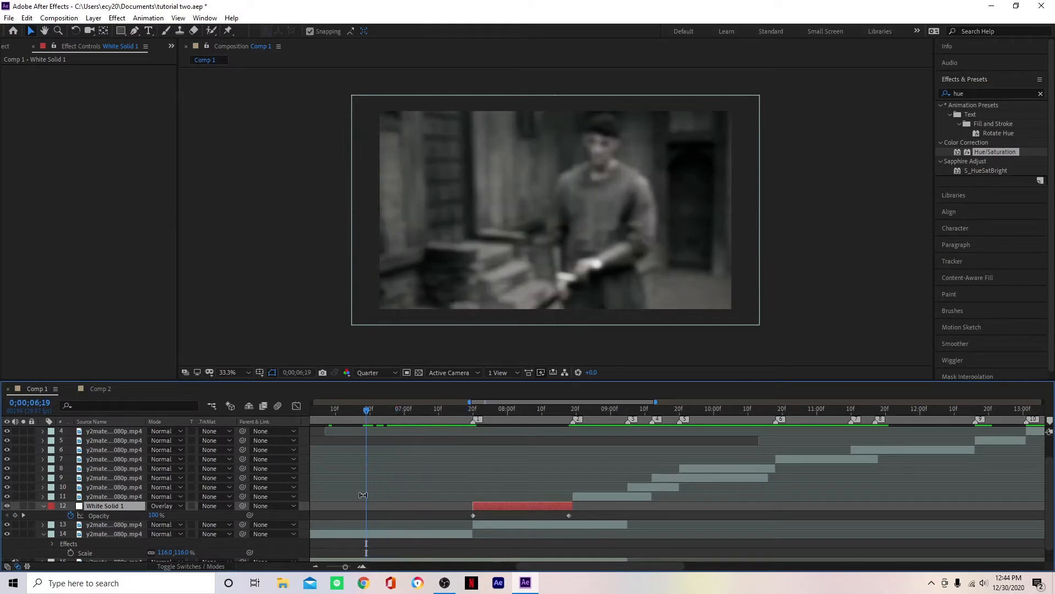
key("space")
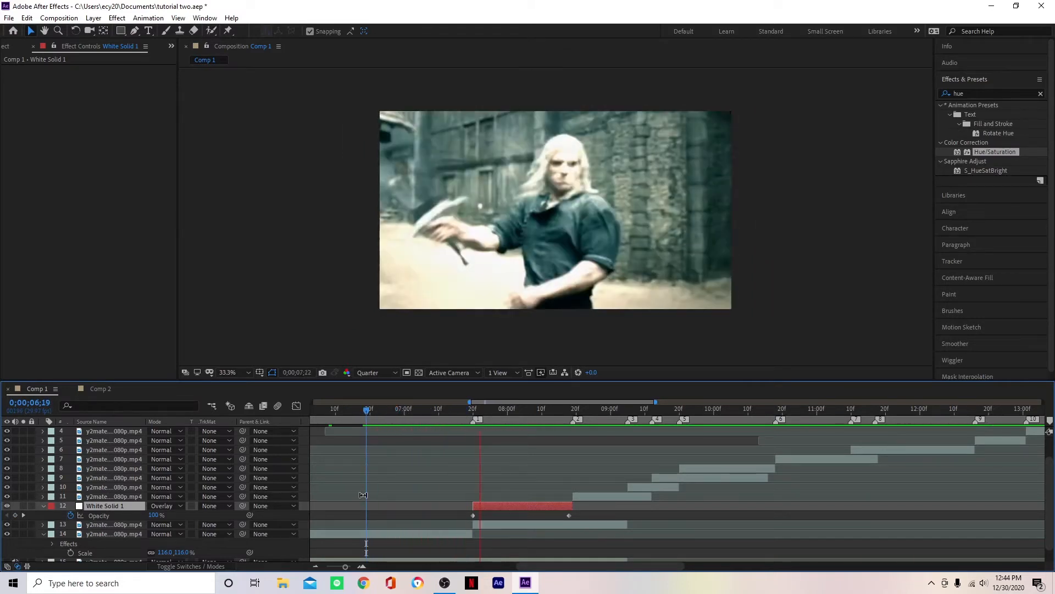
key("space")
Step: Save the project and play the edit from its beginning through the flash transition
left_click_drag(539, 412, 543, 434)
key("minus")
key("minus")
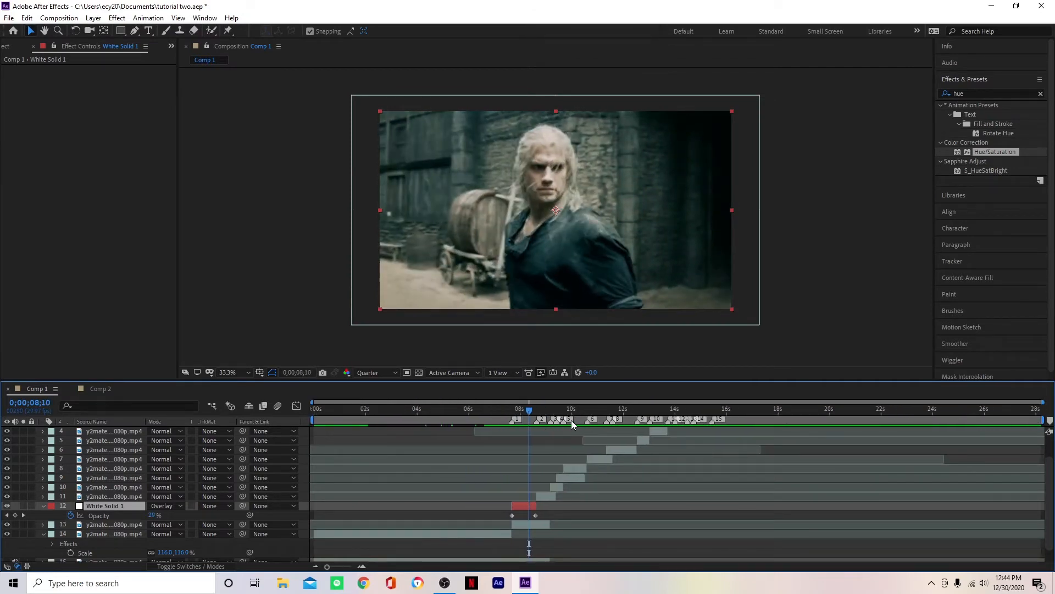
key("ctrl+s")
key("space")
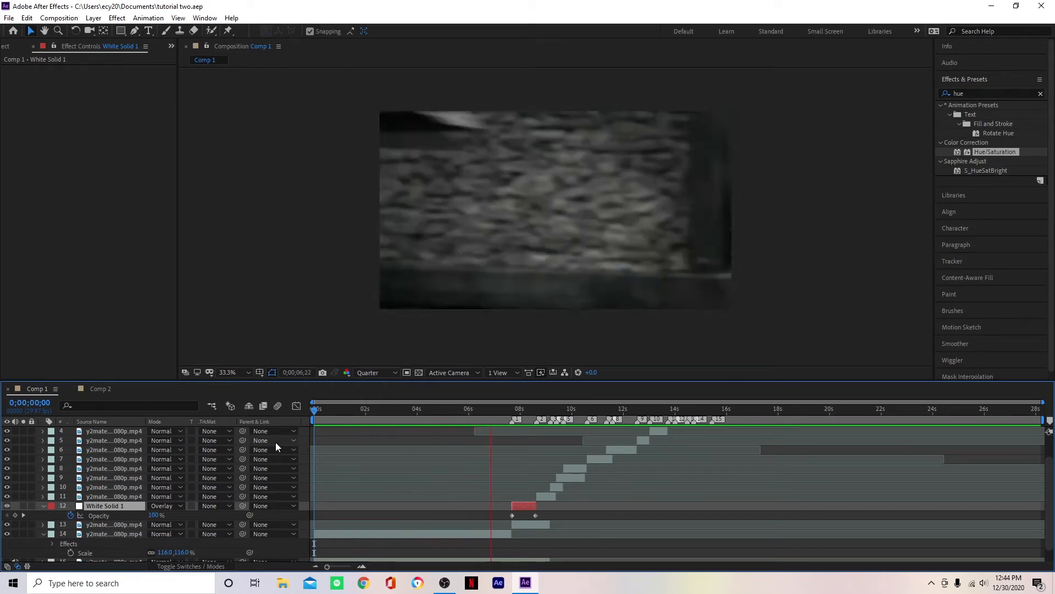
key("space")
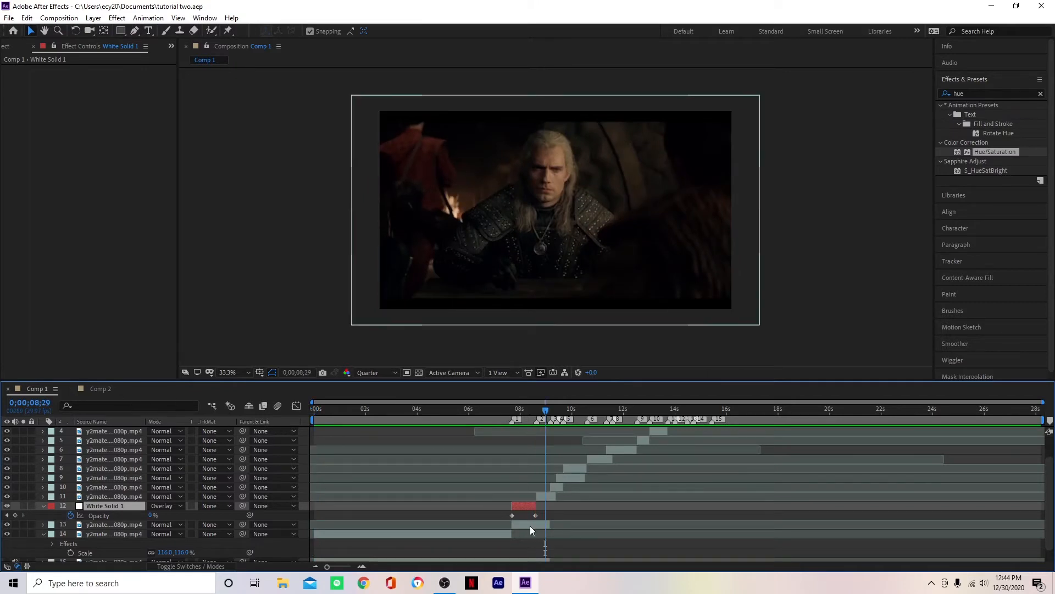
Step: Play the reference video in Comp 2 from 0;00;07;09 to examine the transition into the seated Geralt shot
left_click(96, 389)
left_click_drag(516, 417, 502, 473)
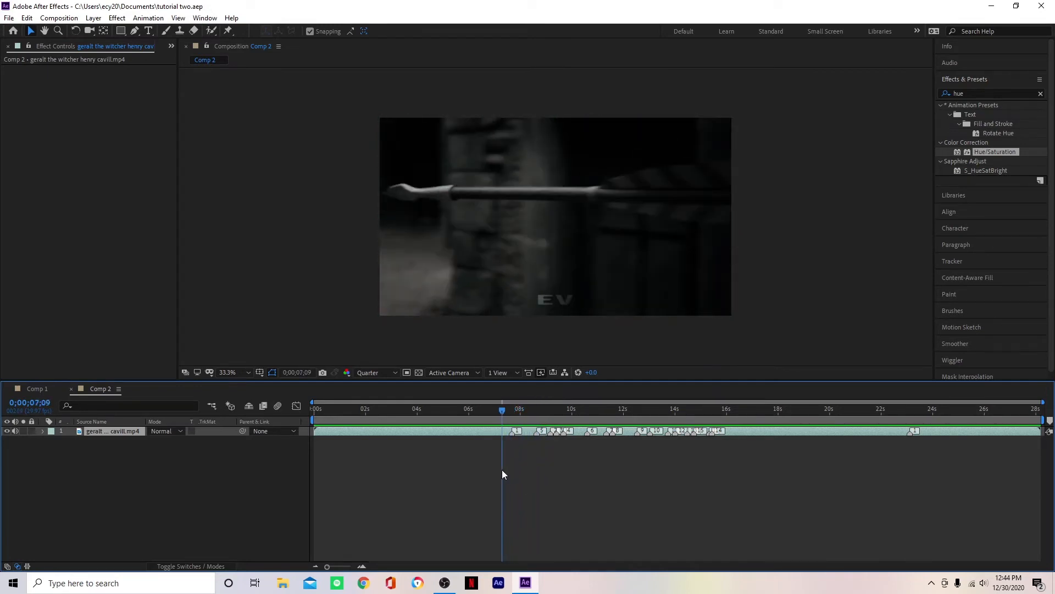
key("space")
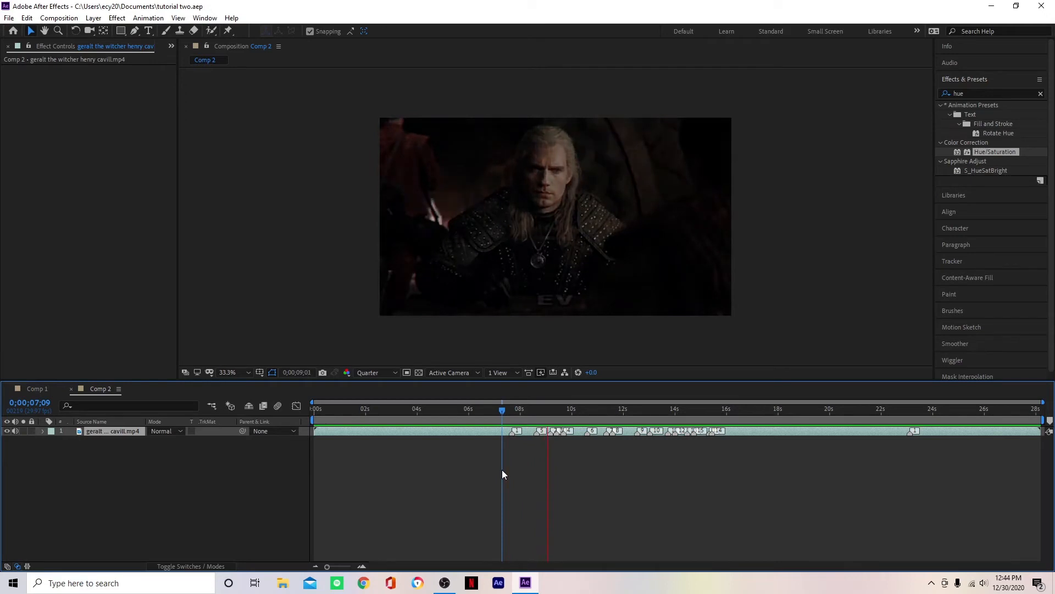
key("space")
left_click_drag(539, 415, 541, 423)
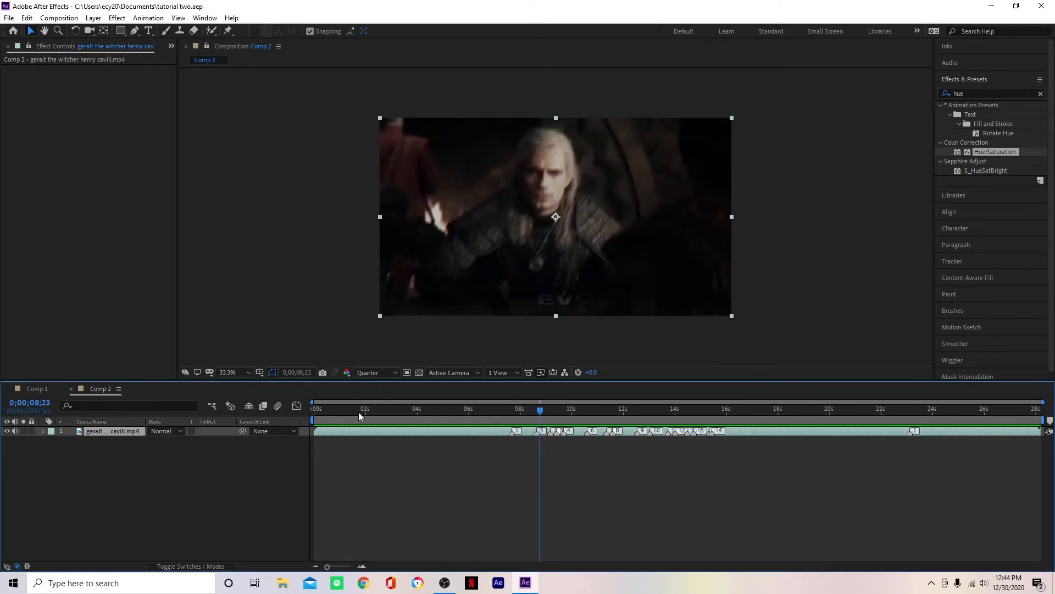
Step: Return to Comp 1 and play the clips from the second marker, 0;00;08;19, to check their framing
left_click(43, 392)
key("equal")
key("equal")
left_click(511, 422)
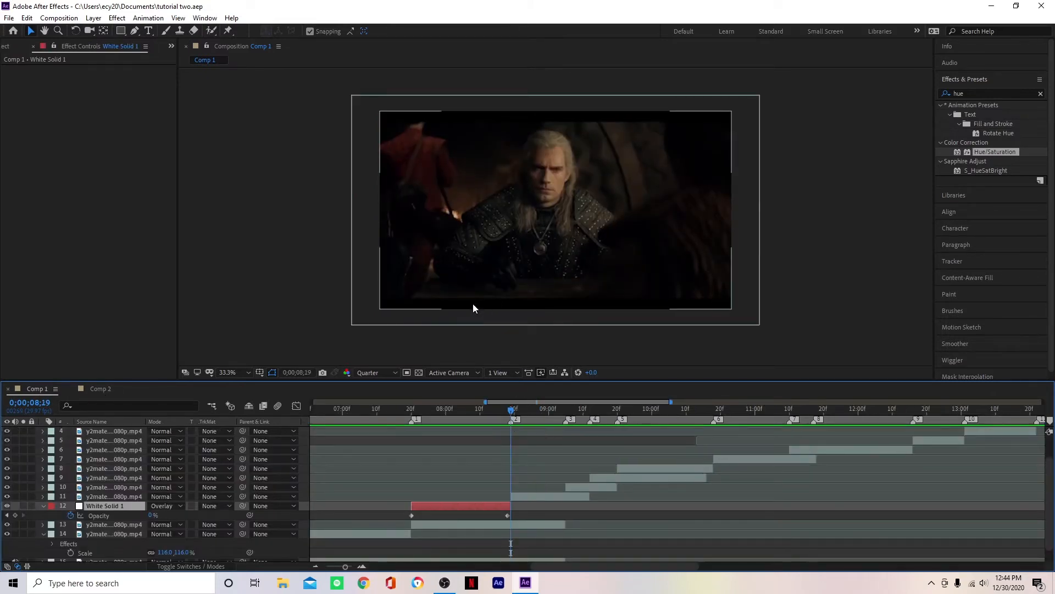
key("space")
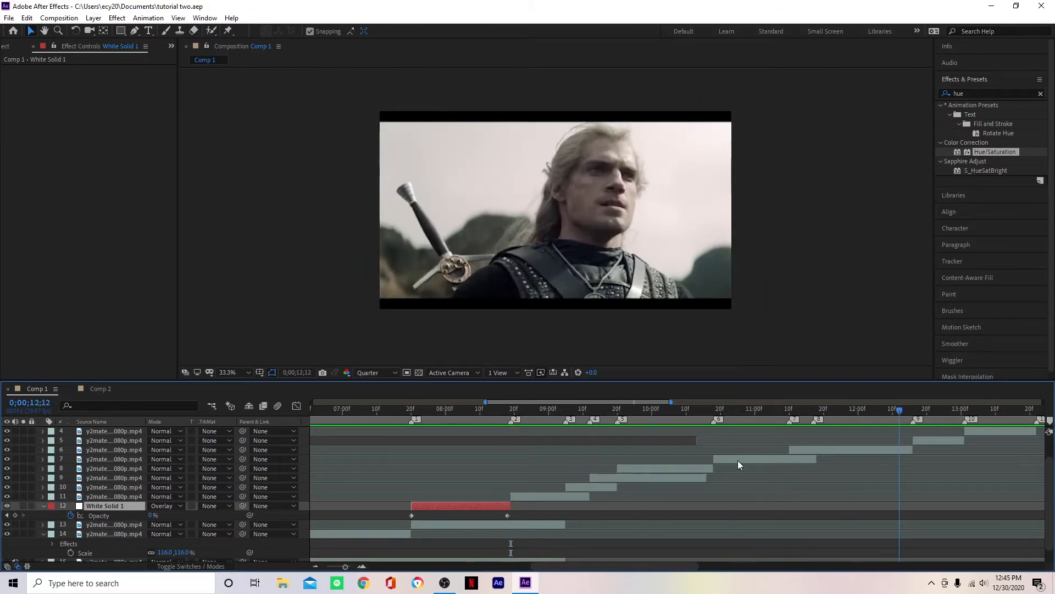
key("space")
Step: Scale all the clips above the white solid to 116% and collapse their Scale properties
left_click_drag(303, 499, 279, 405)
key("s")
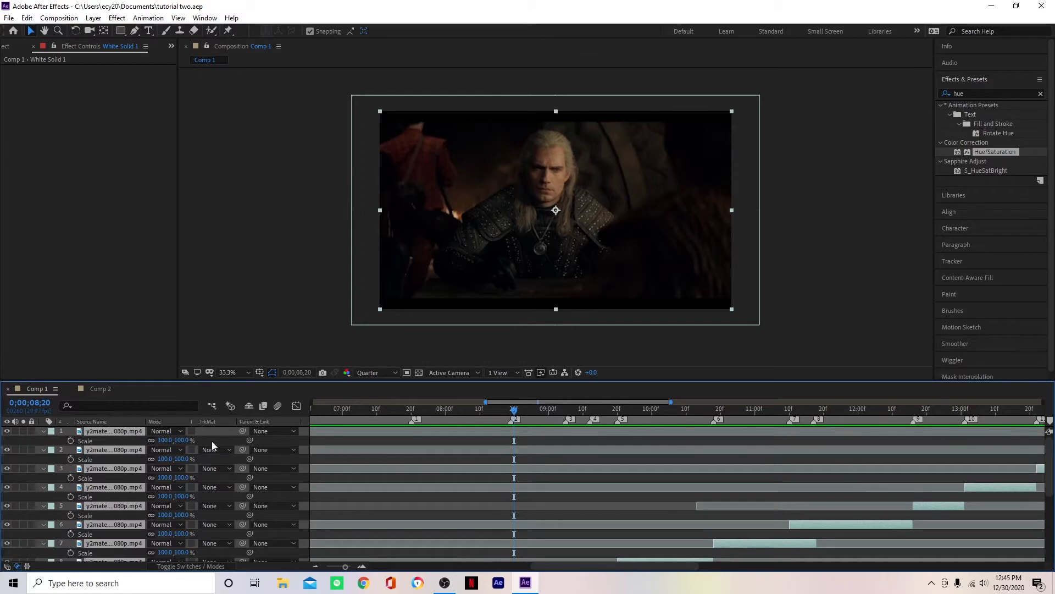
left_click_drag(179, 440, 191, 440)
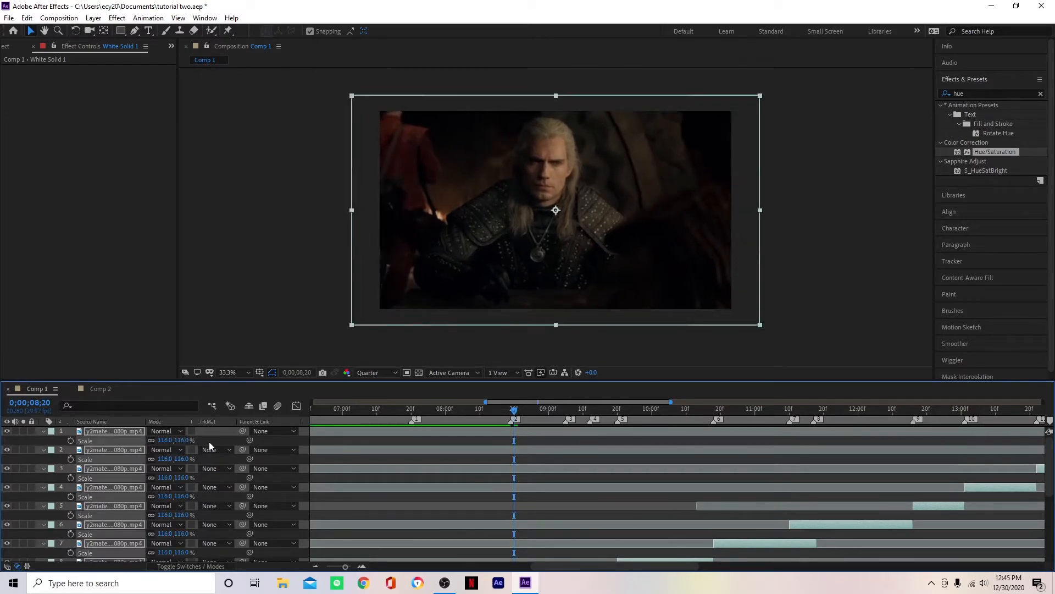
left_click(210, 443)
key("s")
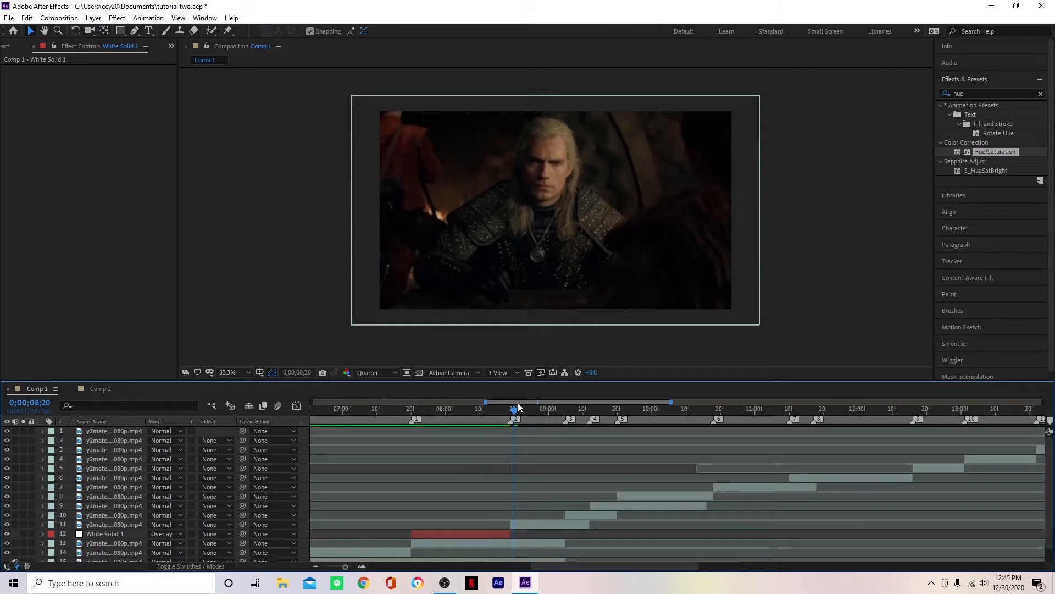
Step: Pre-compose the clip starting at 0;00;08;19, moving all attributes into the new composition and adjusting its duration to the layer's time span
left_click_drag(515, 411, 511, 411)
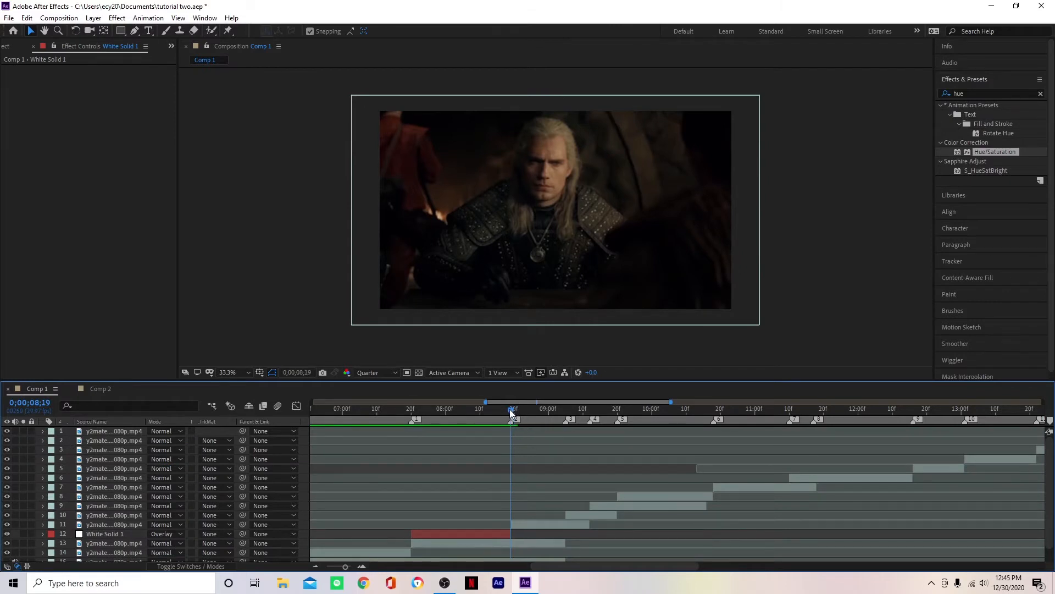
left_click(536, 526)
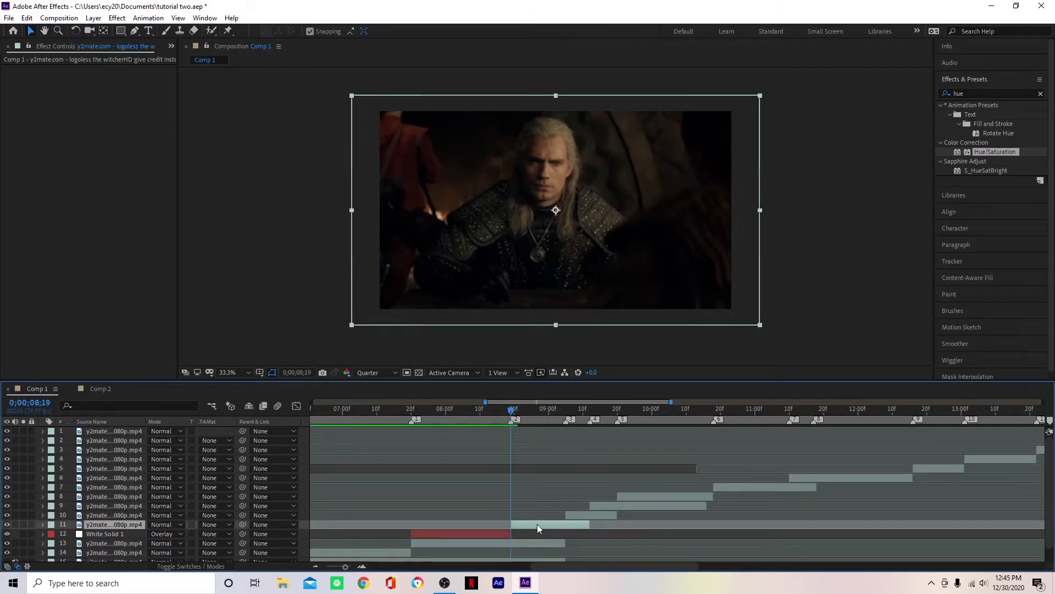
key("ctrl+shift+c")
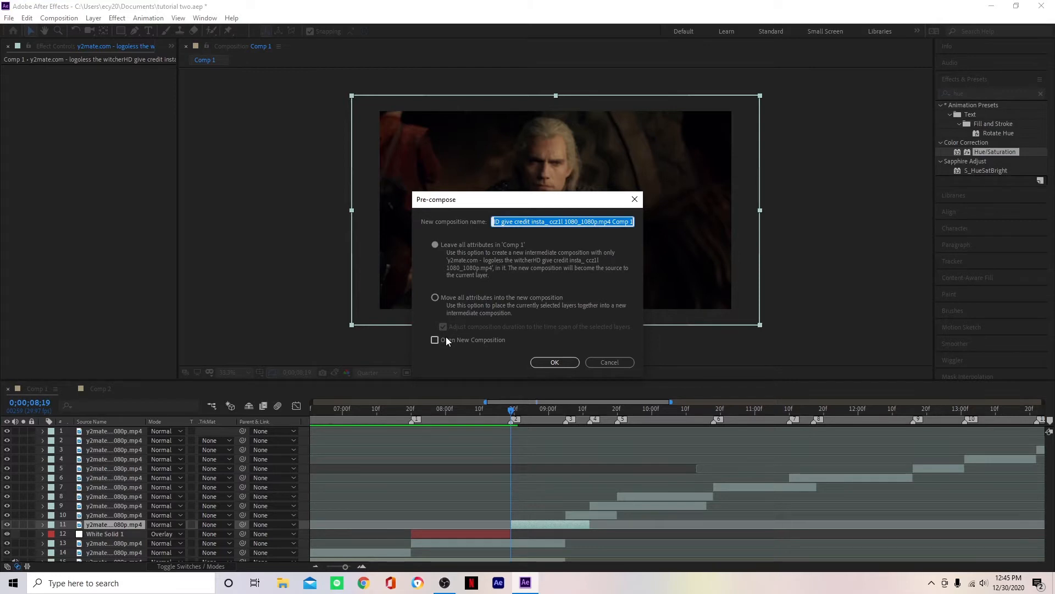
left_click(479, 297)
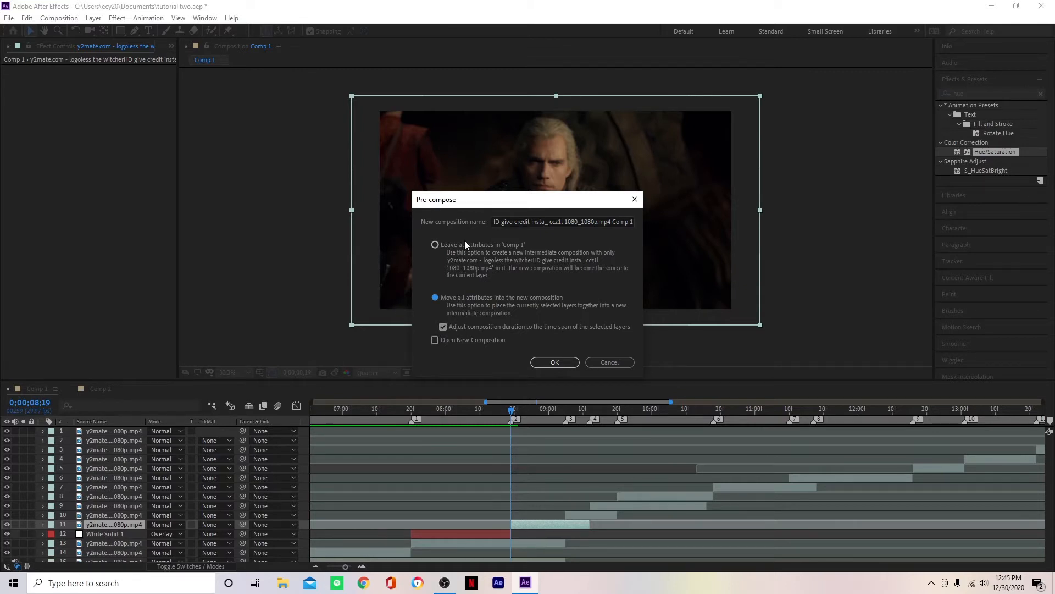
left_click(566, 366)
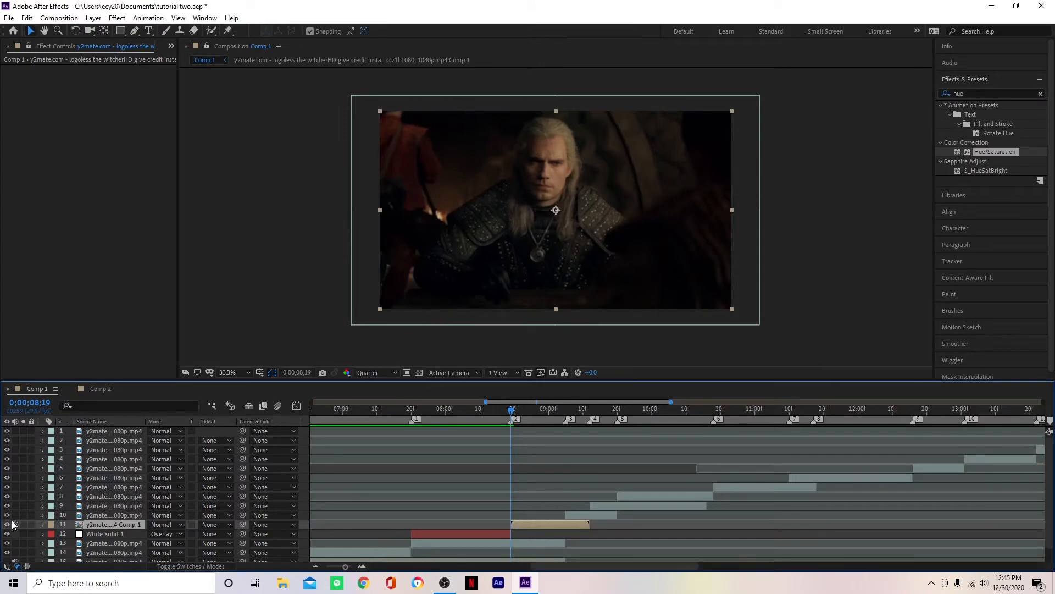
Step: Open the new pre-composition to inspect the clip inside it and return to Comp 1
left_click(272, 525)
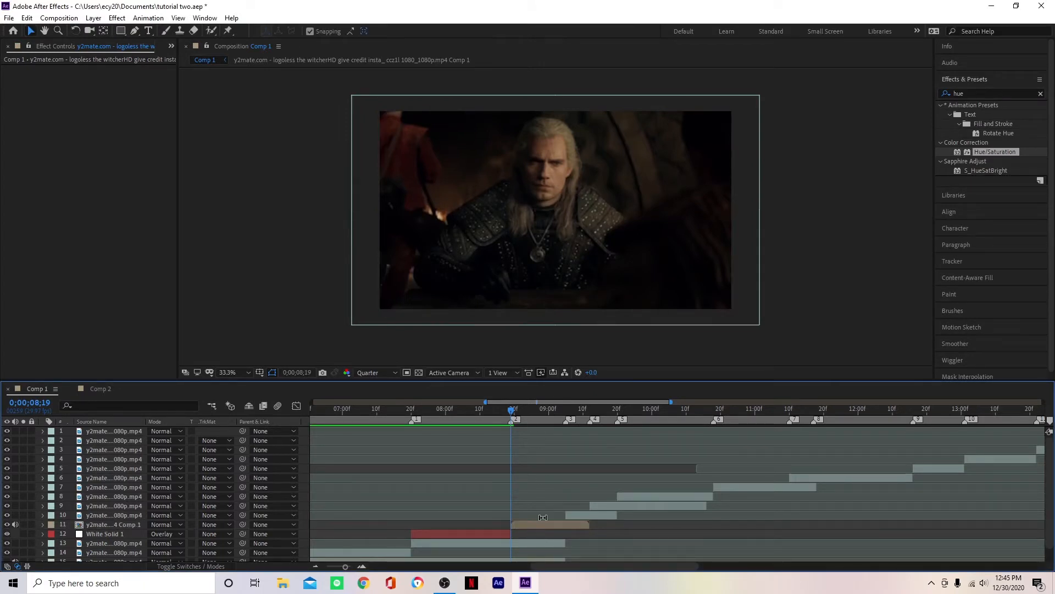
double_click(535, 526)
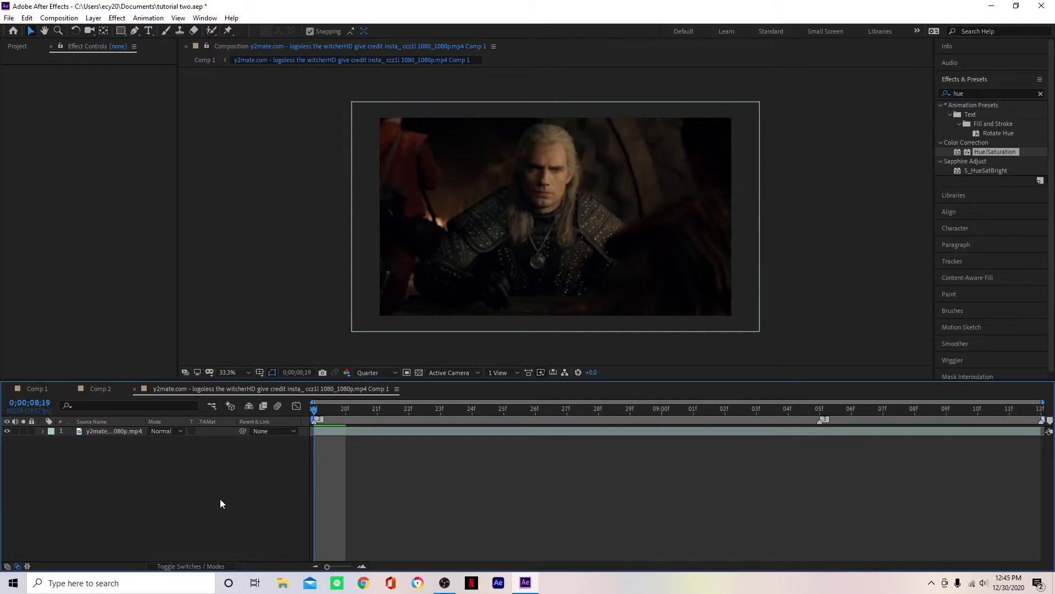
left_click_drag(336, 412, 691, 427)
left_click(34, 392)
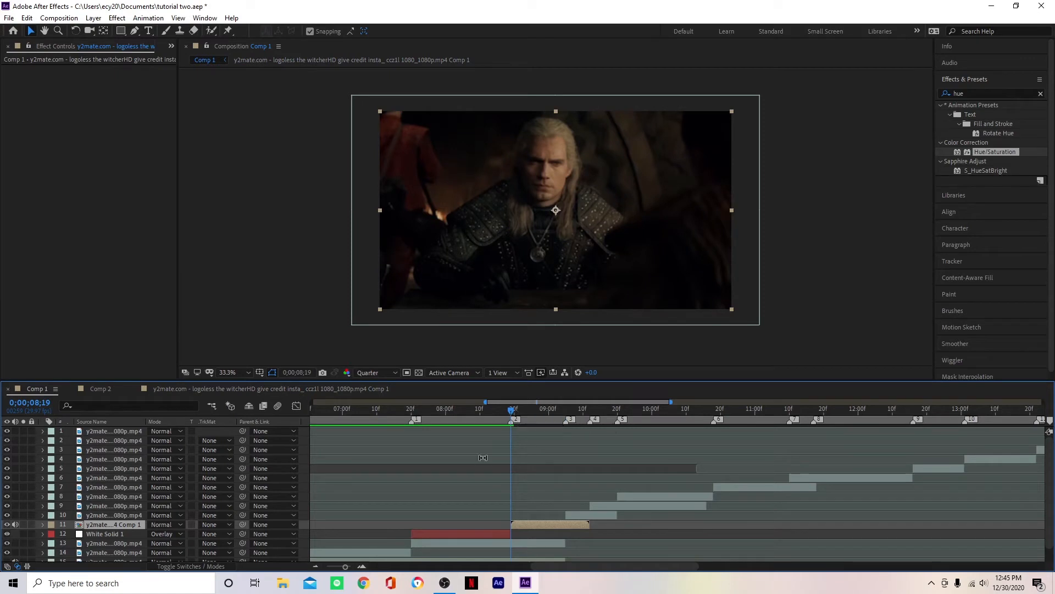
Step: Apply the Twitch effect to the pre-composed clip at 0;00;08;19, enable Slide, and start keyframing Amount at 100
mouse_move(510, 411)
left_mouse_down()
mouse_move(539, 422)
mouse_move(509, 427)
left_mouse_up()
left_click(959, 92)
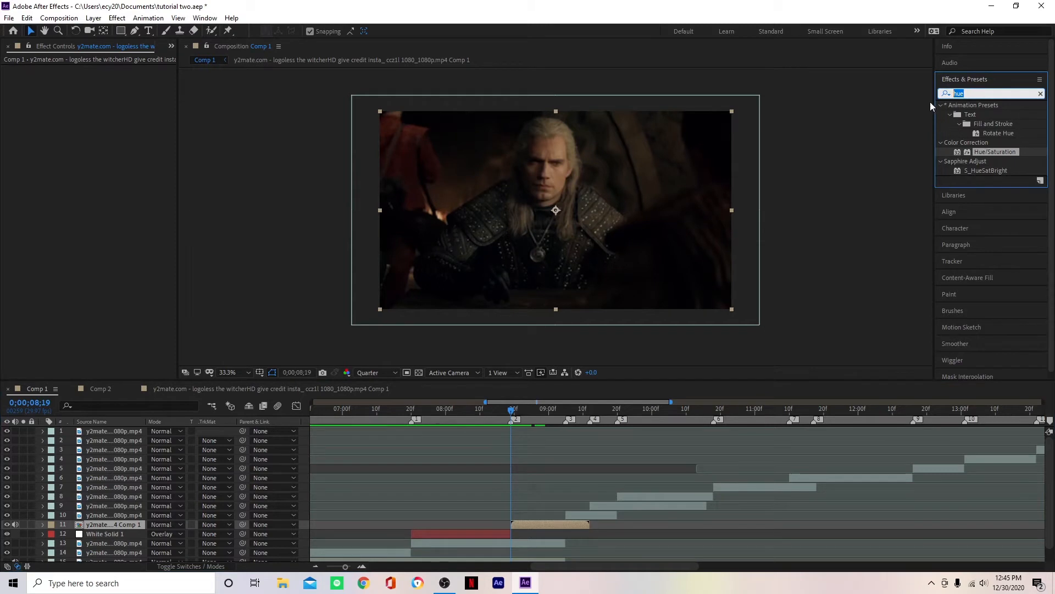
type("twit")
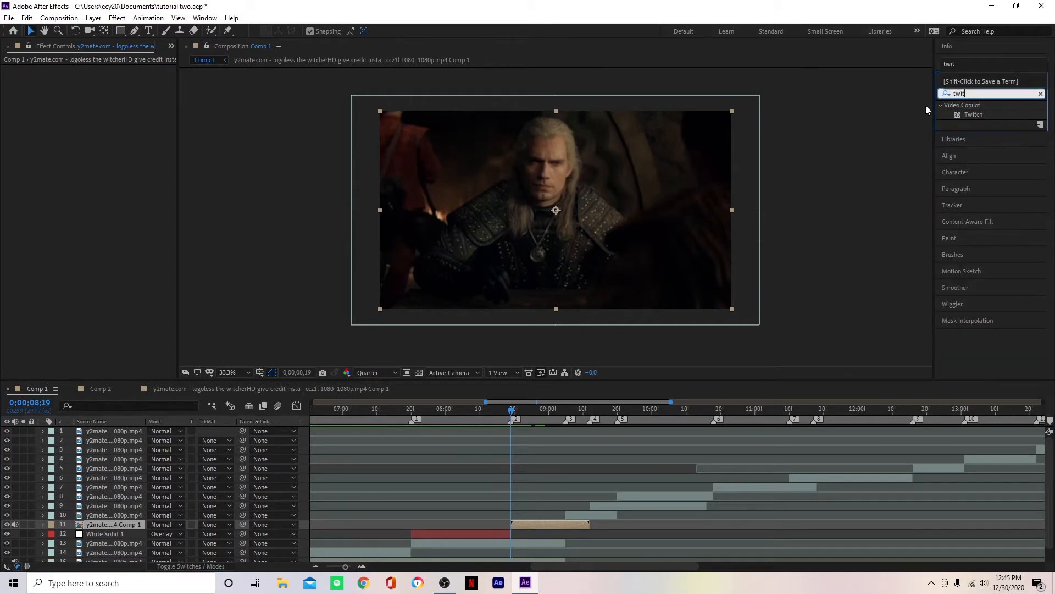
double_click(980, 115)
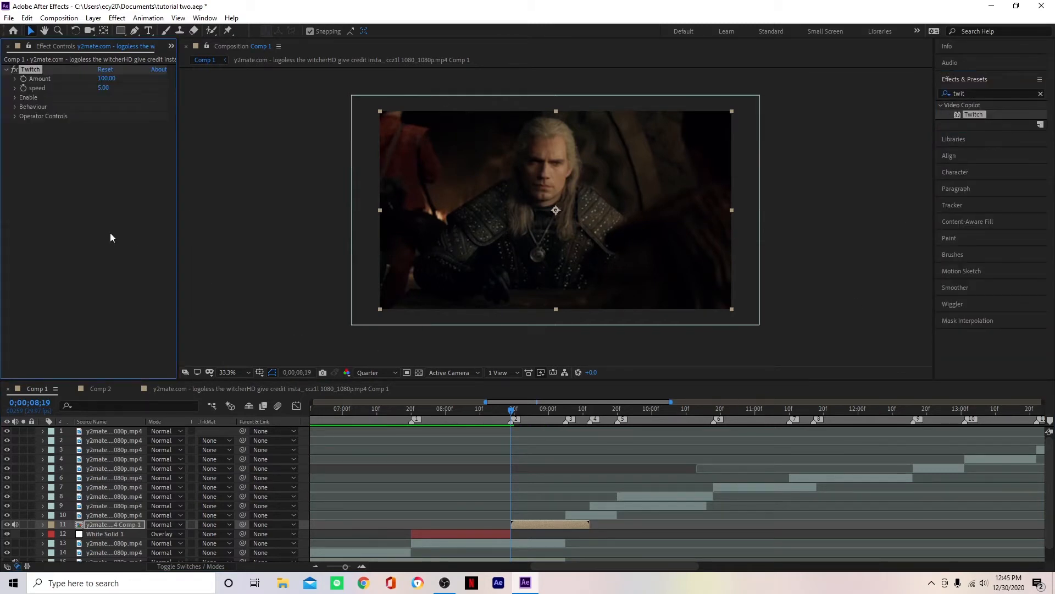
left_click(15, 98)
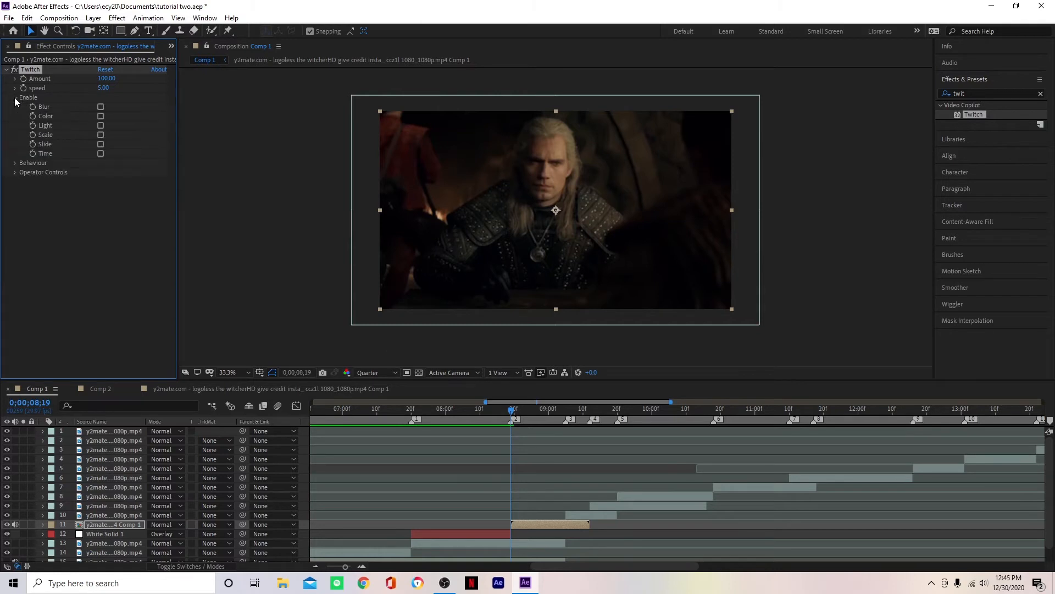
left_click(100, 145)
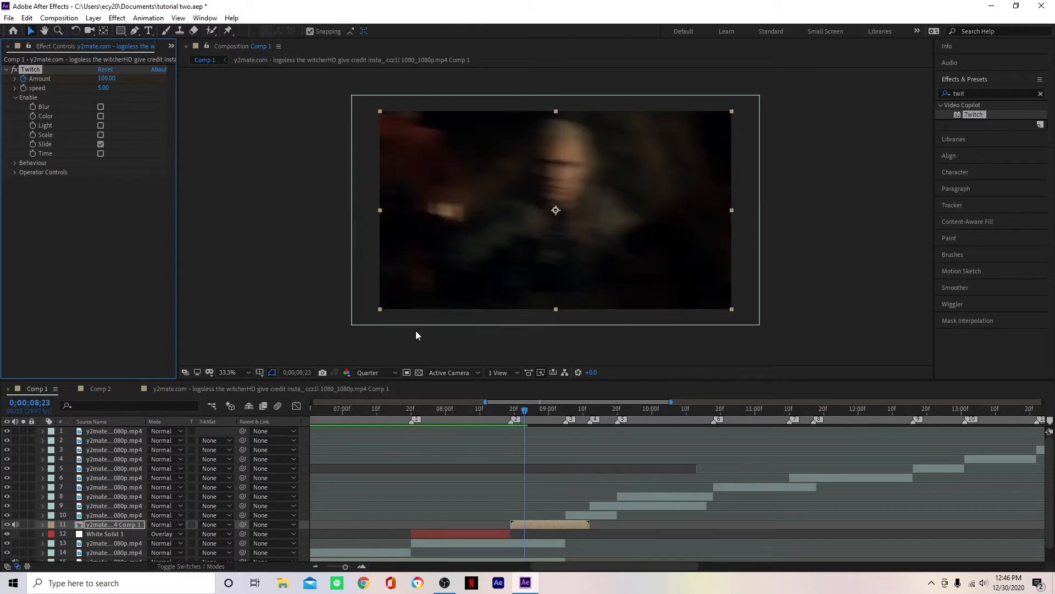
Step: Keyframe the Twitch Amount to 0 at 0;00;08;24 and set the effect's speed to 8
left_click(107, 78)
type("0")
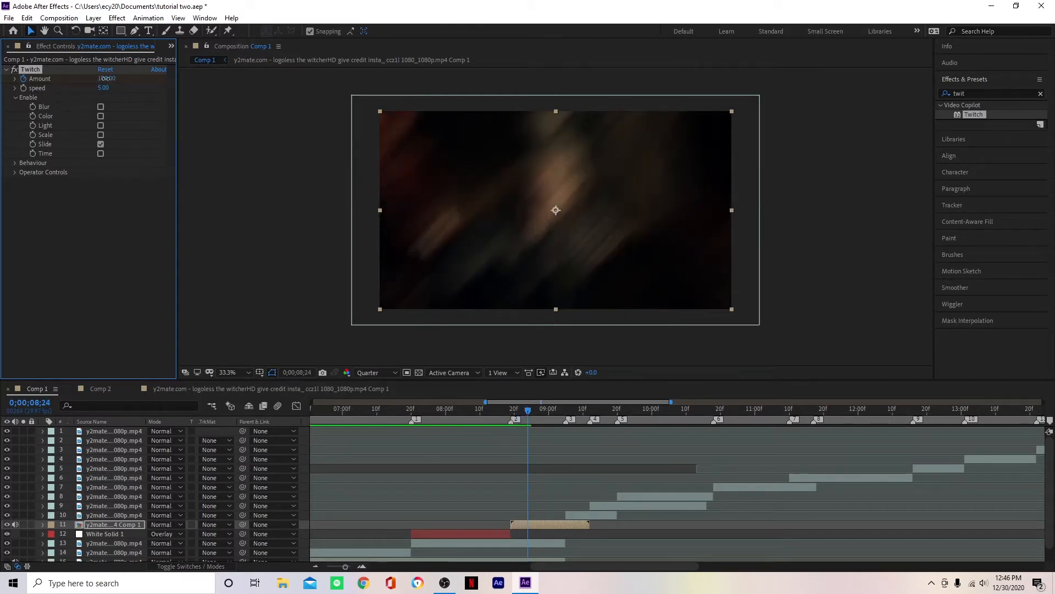
key("Return")
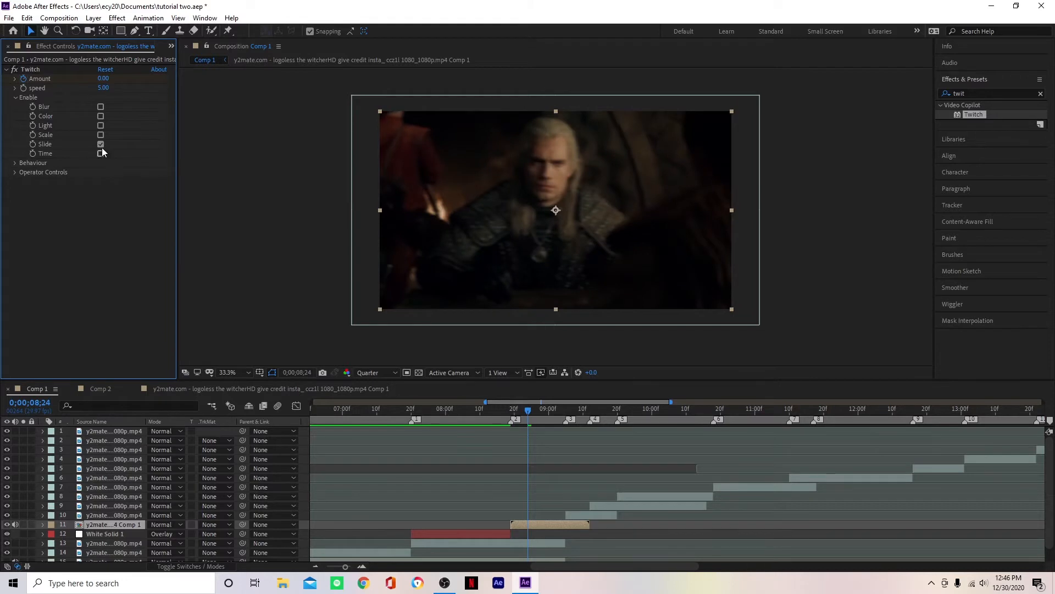
left_click(103, 88)
type("8")
key("Return")
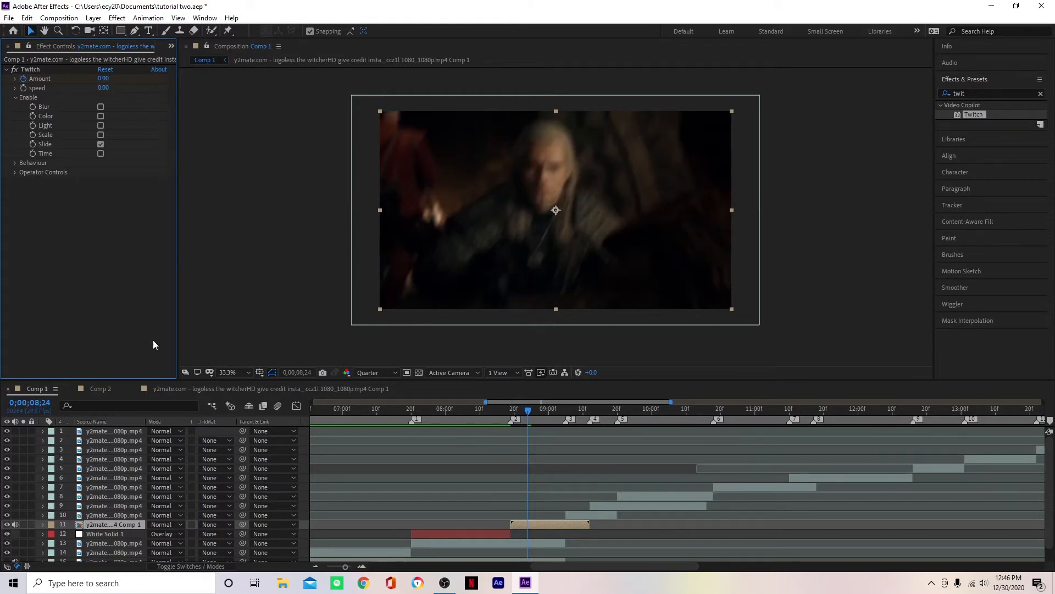
Step: Reveal the pre-composed clip's Twitch Amount keyframes and apply Easy Ease to both
left_click(532, 522)
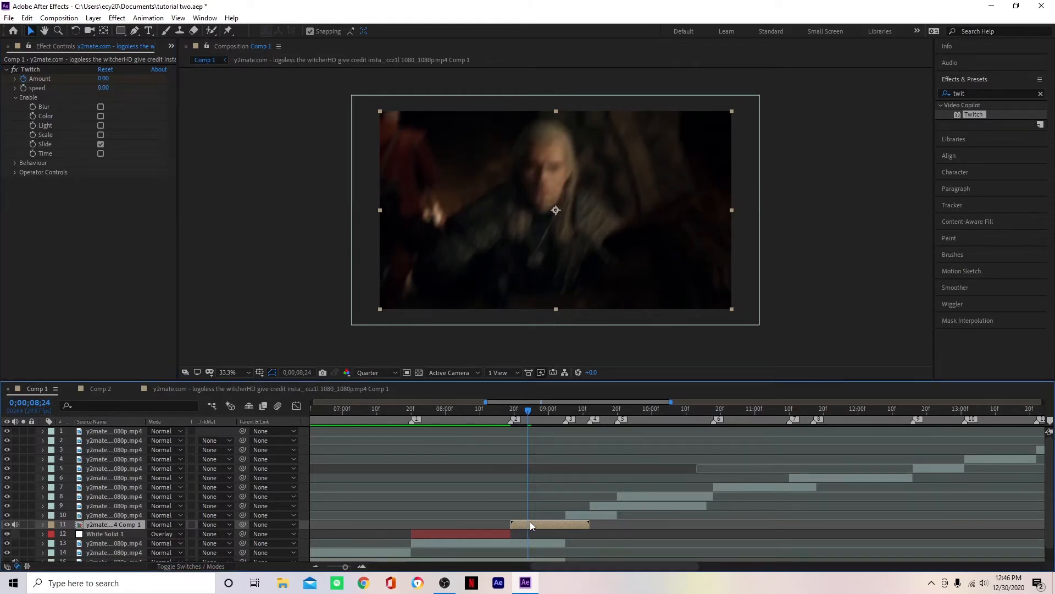
key("u")
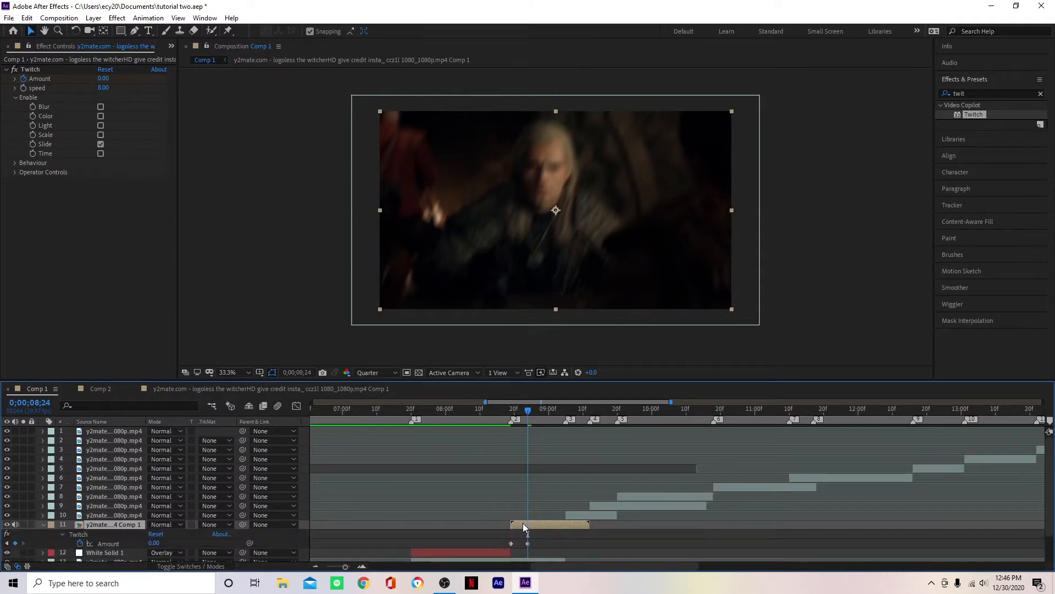
key("equal")
key("equal")
scroll(522, 523, "down", 1)
left_click_drag(544, 515, 440, 519)
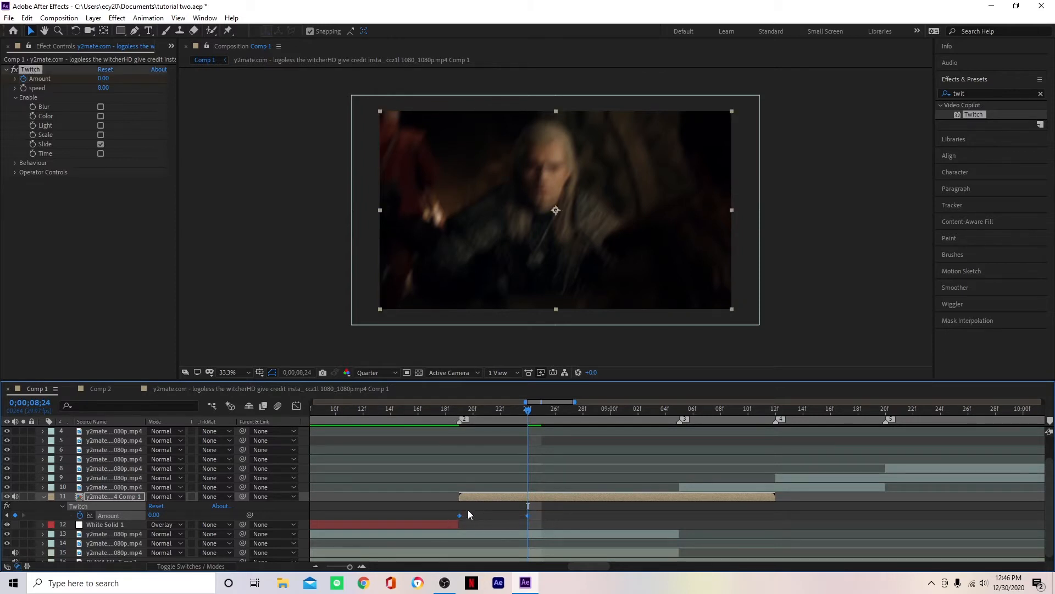
key("F9")
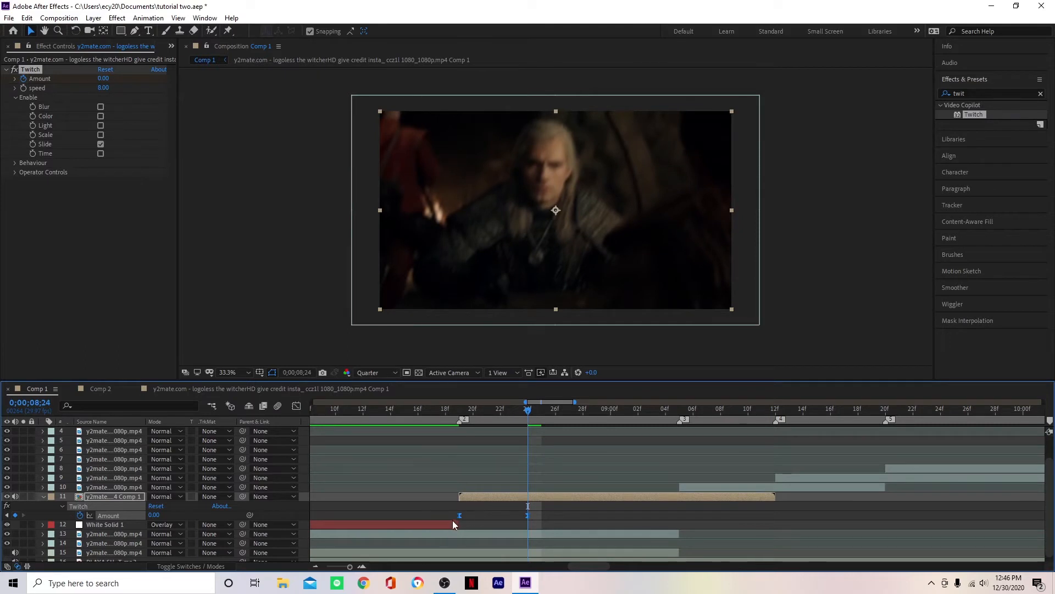
mouse_move(459, 517)
right_click(460, 515)
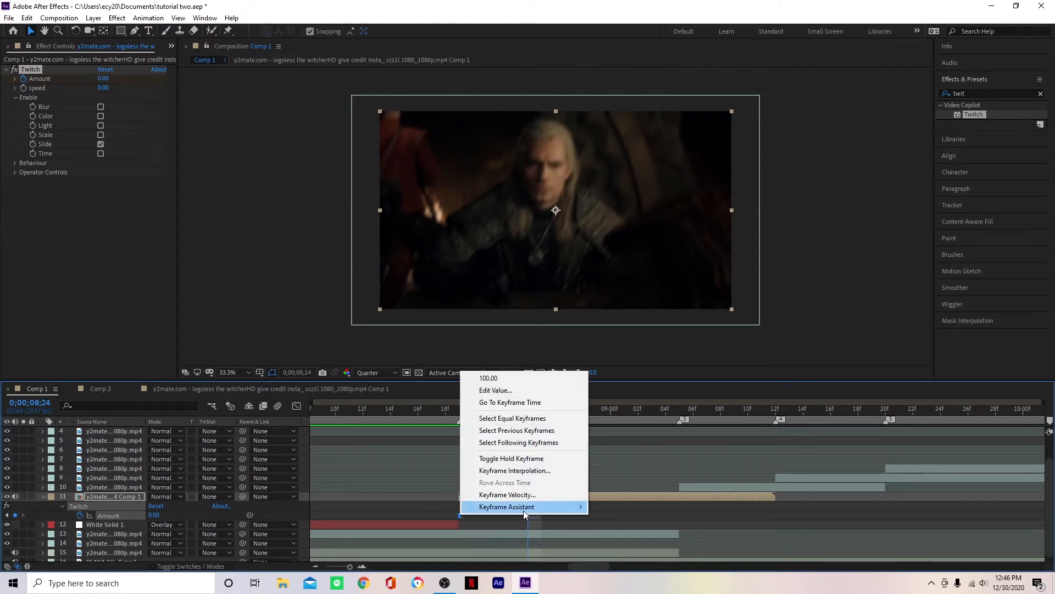
mouse_move(532, 508)
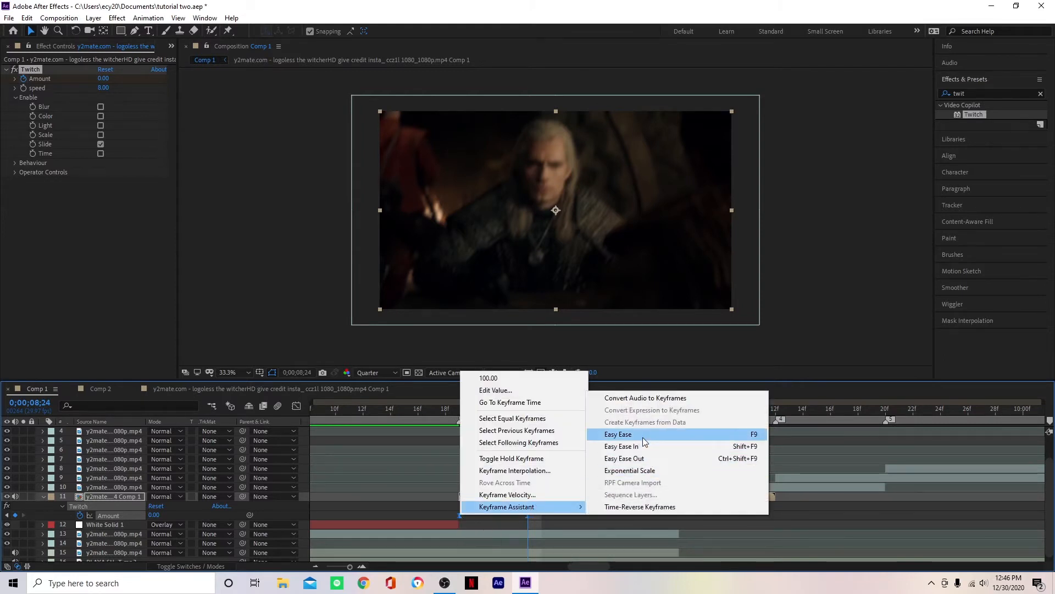
left_click(770, 504)
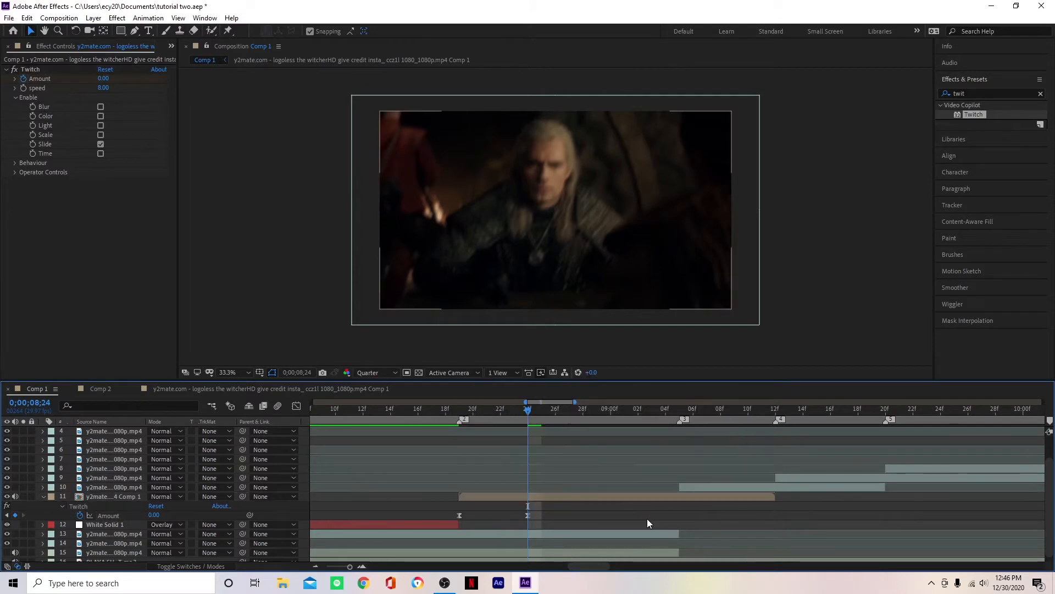
Step: Reshape the Twitch Amount value graph to fall steeply from the first keyframe and flatten gradually into the second
left_click_drag(546, 518, 459, 511)
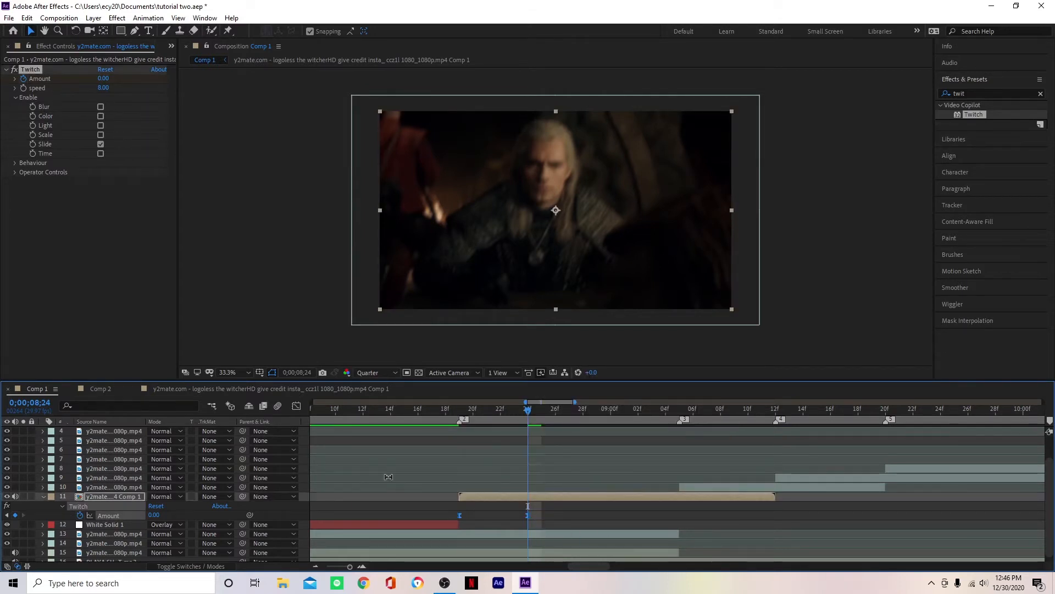
left_click(295, 407)
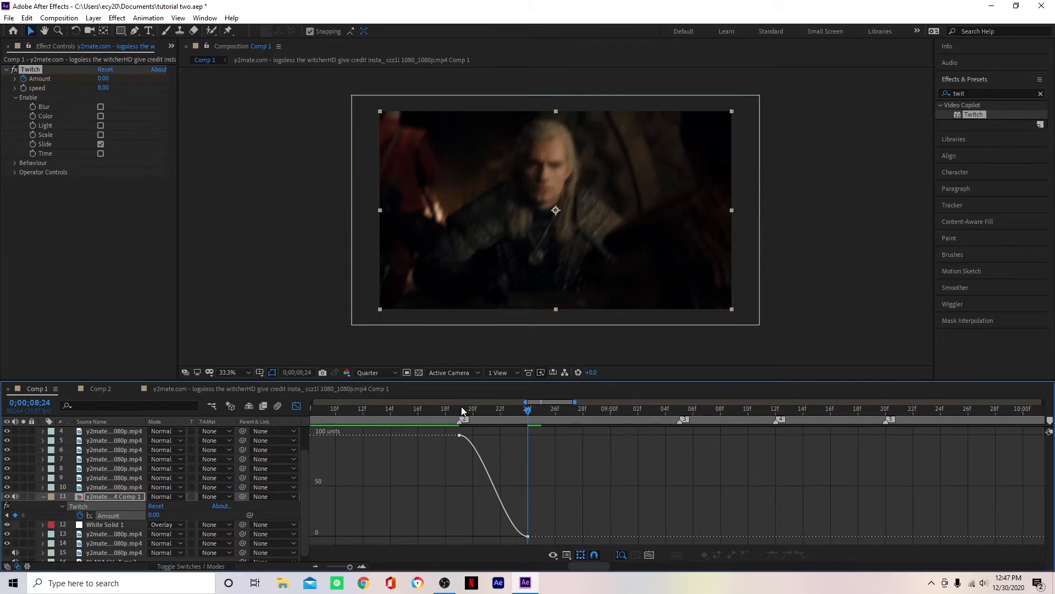
left_click_drag(461, 407, 483, 490)
left_click(460, 436)
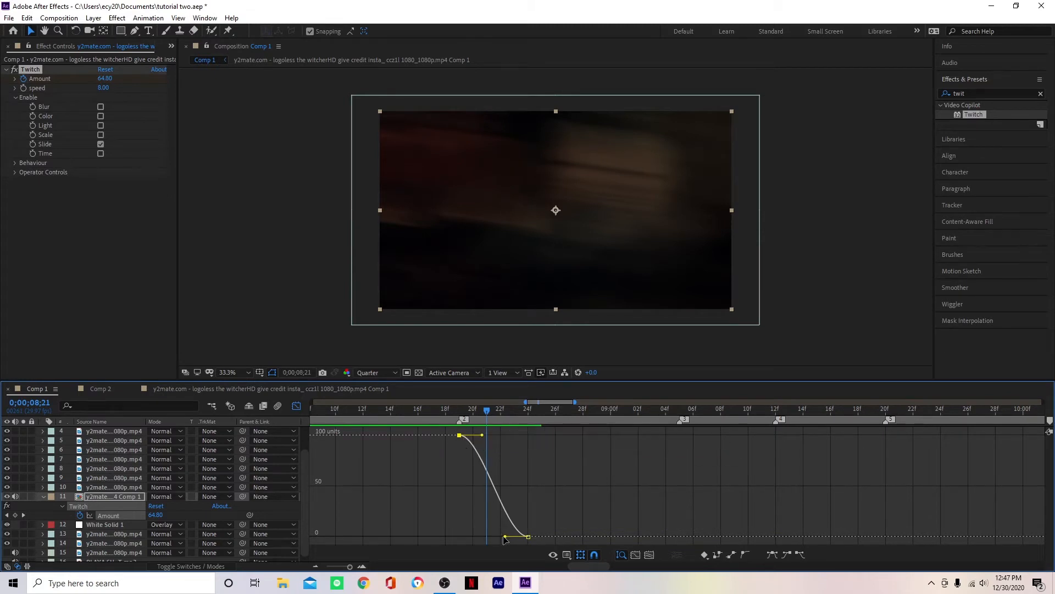
left_click_drag(504, 537, 503, 506)
mouse_move(482, 434)
left_mouse_down()
mouse_move(503, 474)
mouse_move(493, 440)
left_mouse_up()
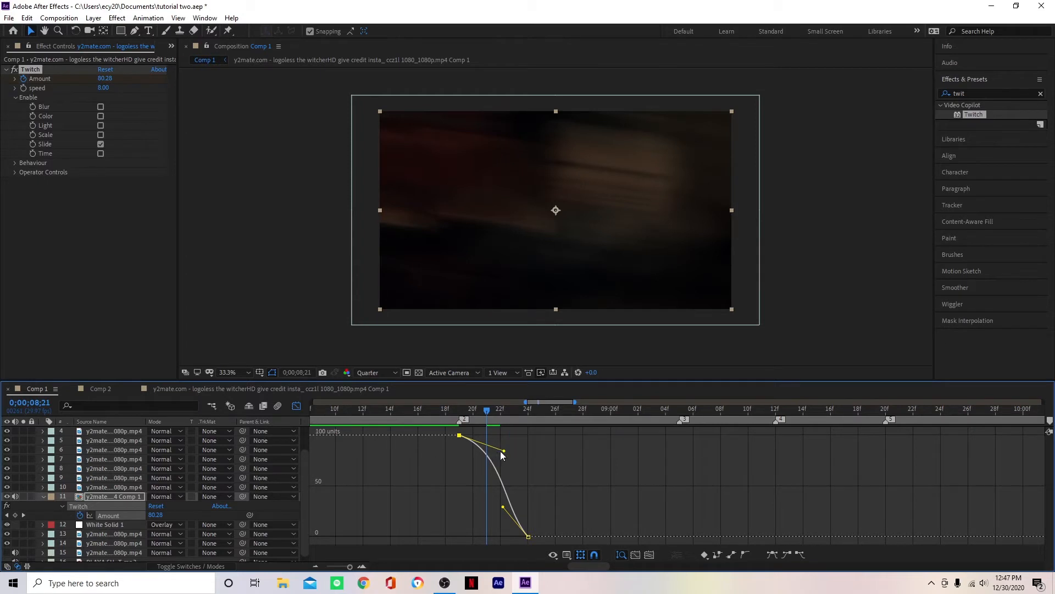
left_click_drag(506, 454, 447, 436)
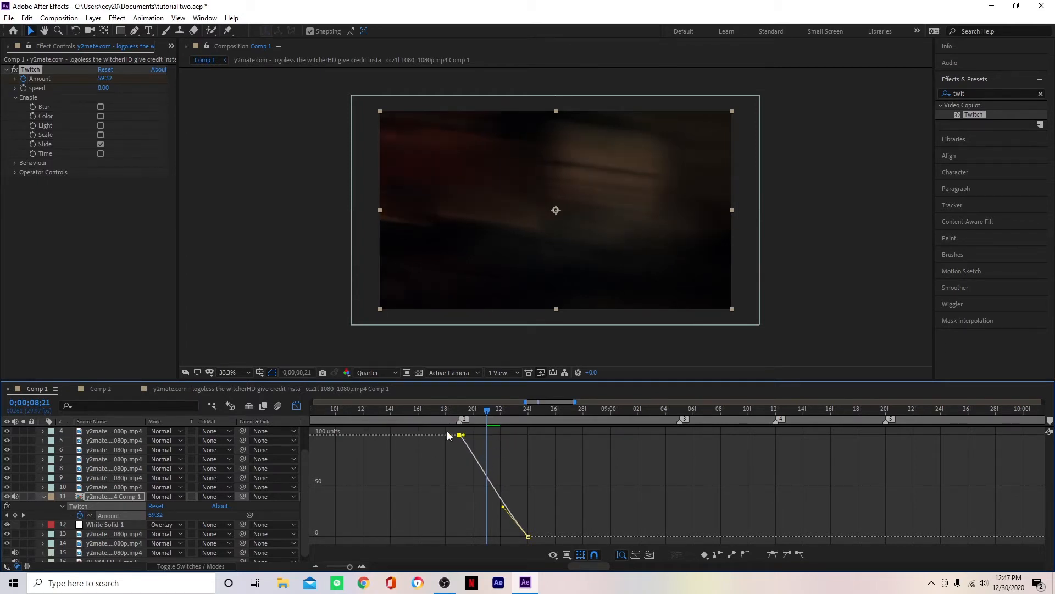
left_click_drag(503, 506, 459, 536)
Step: Scrub through the eased Twitch, view the graph display options, and leave the Graph Editor at 0;00;08;19
left_click(452, 413)
left_click_drag(452, 412, 472, 417)
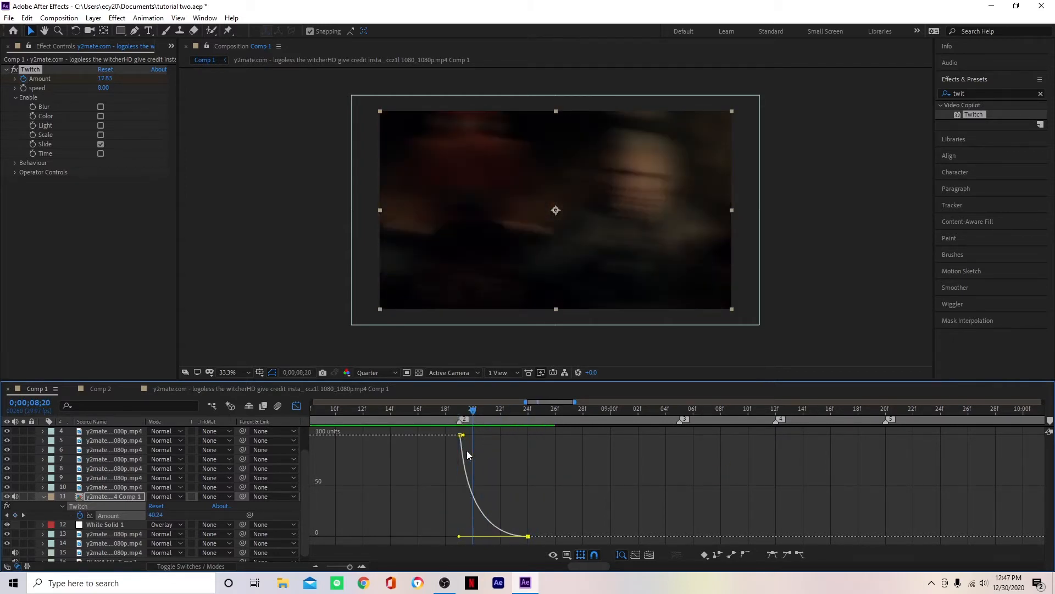
right_click(398, 471)
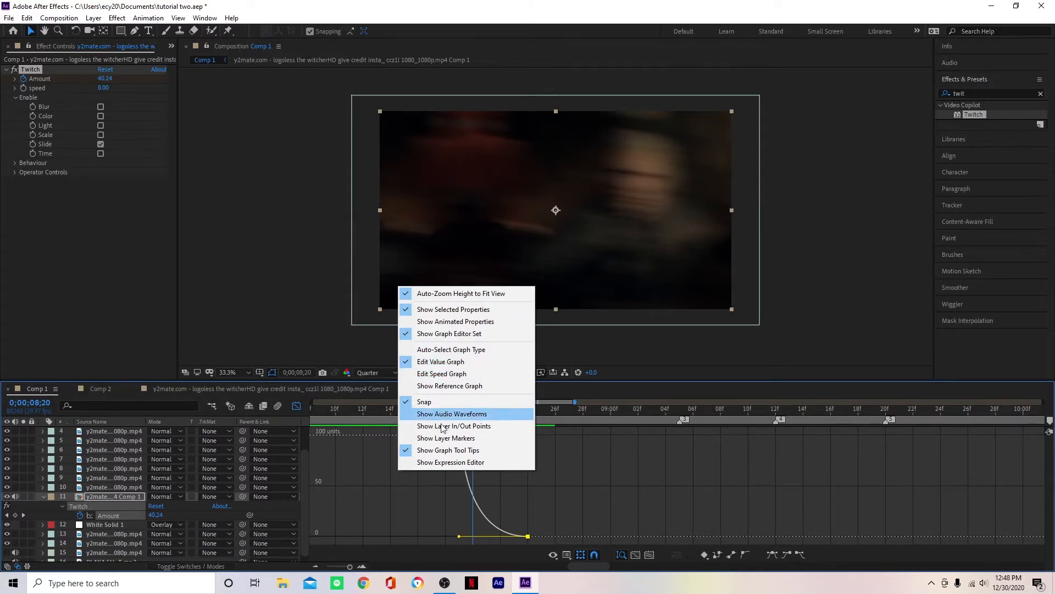
left_click(439, 520)
left_click(460, 418)
left_click_drag(460, 418, 461, 465)
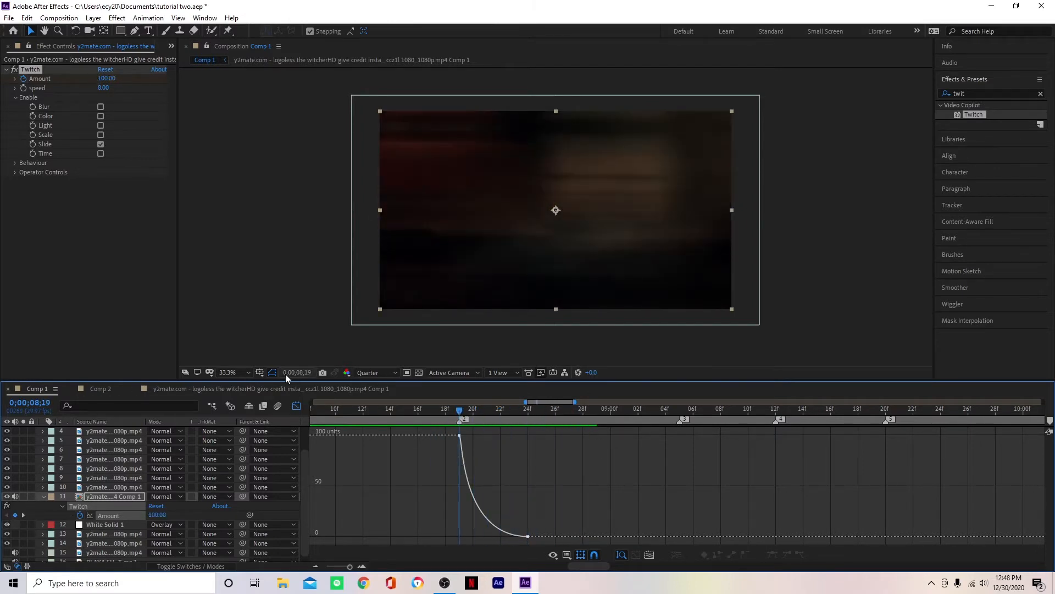
left_click(296, 407)
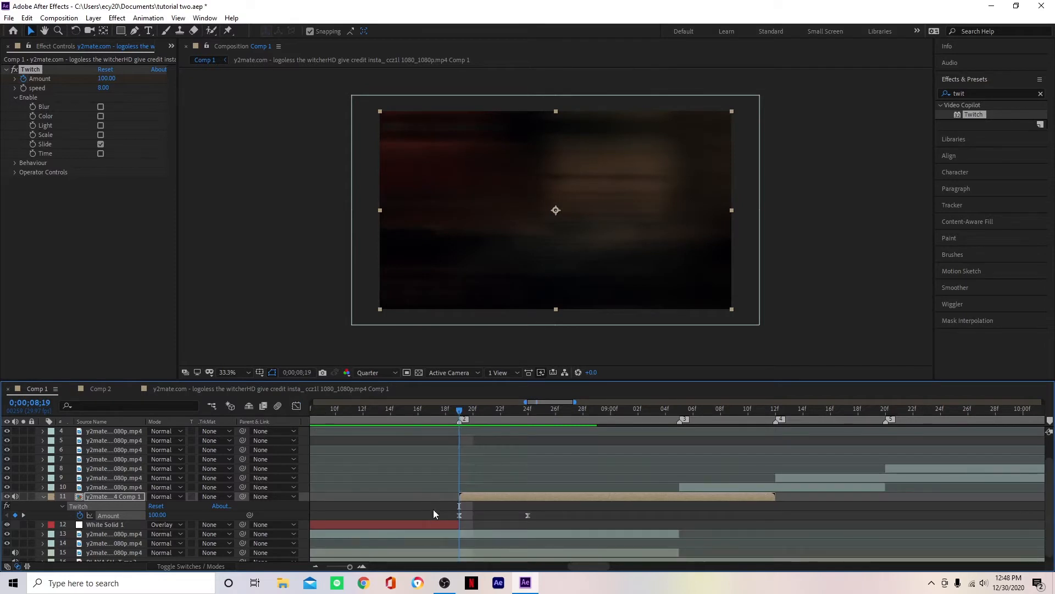
Step: Duplicate White Solid 1, start the copy at 0;00;08;19, and place it above the pre-composed clip
left_click(120, 525)
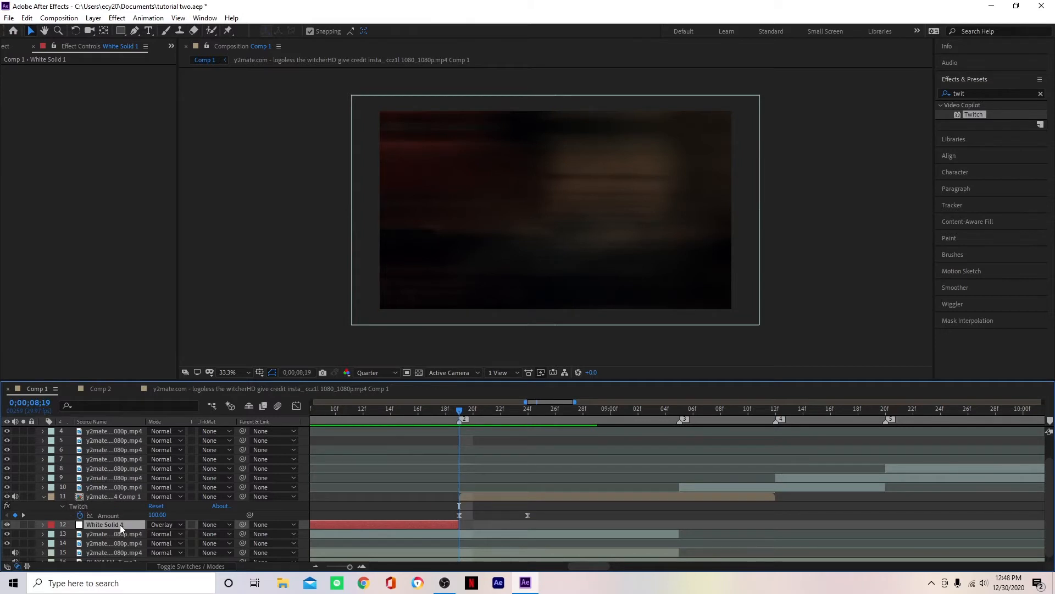
key("ctrl+d")
left_click(119, 523)
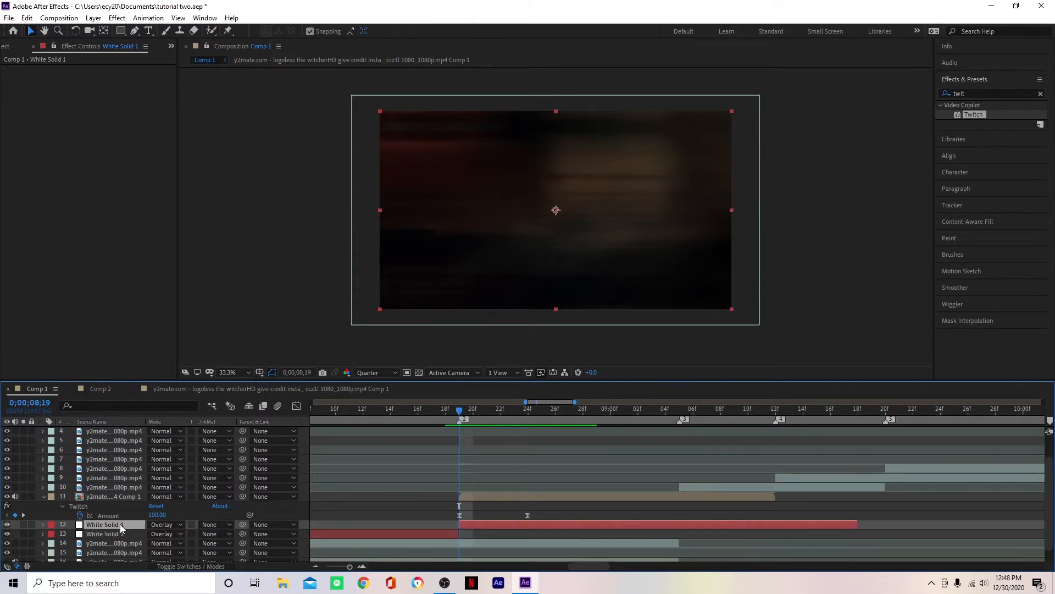
left_click_drag(120, 523, 140, 496)
Step: Move the duplicated solid's last Opacity keyframe to about 0;00;09;02 and trim the layer's end to just after it
left_click_drag(460, 411, 589, 440)
key("u")
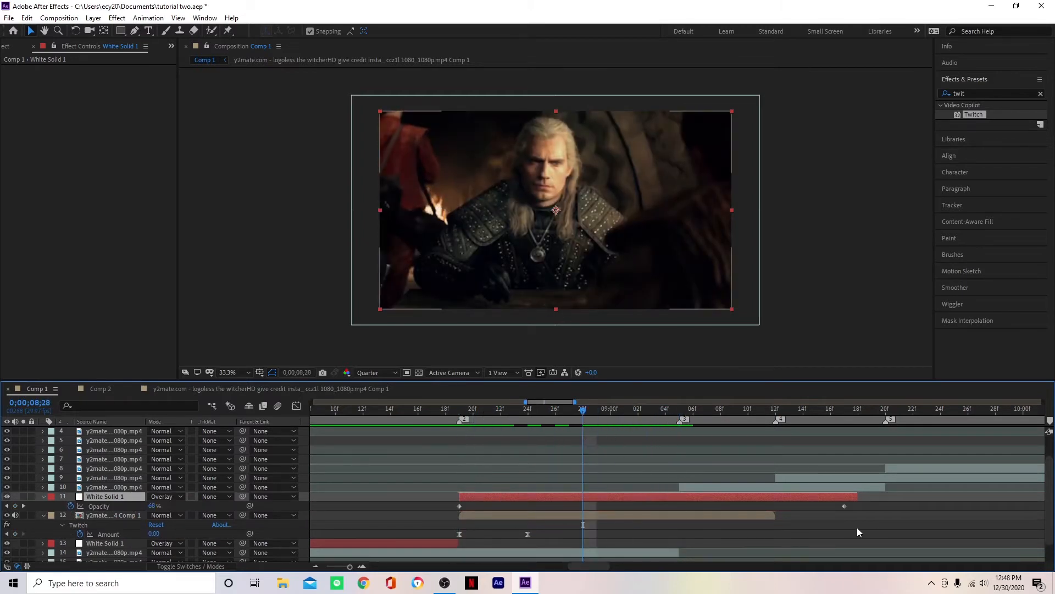
left_click_drag(845, 505, 638, 504)
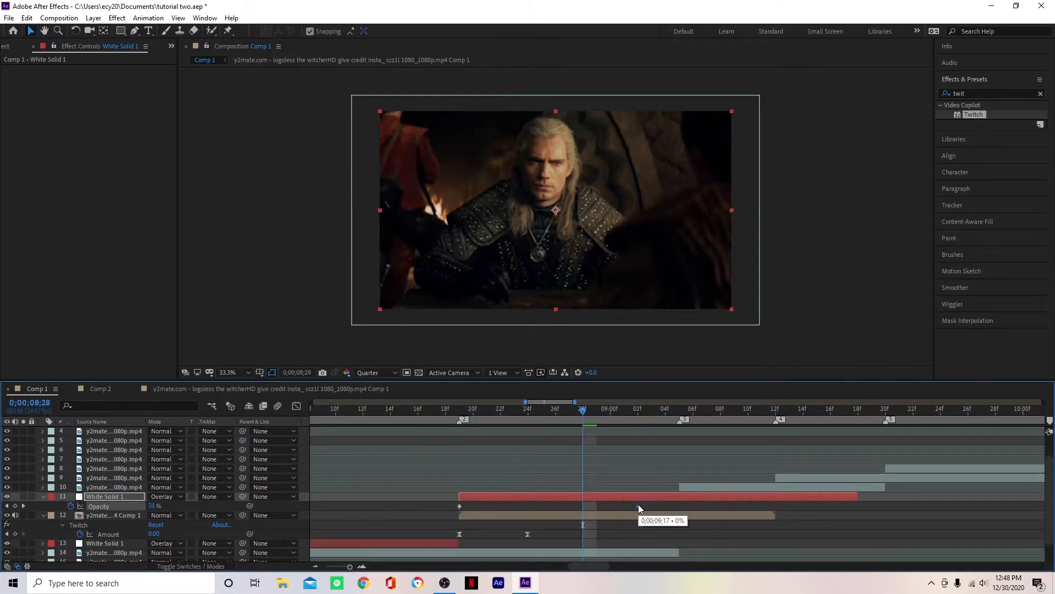
left_click_drag(857, 496, 640, 496)
Step: Play the shortened flash together with the Twitch slide and return to 0;00;08;19
left_click_drag(566, 410, 500, 417)
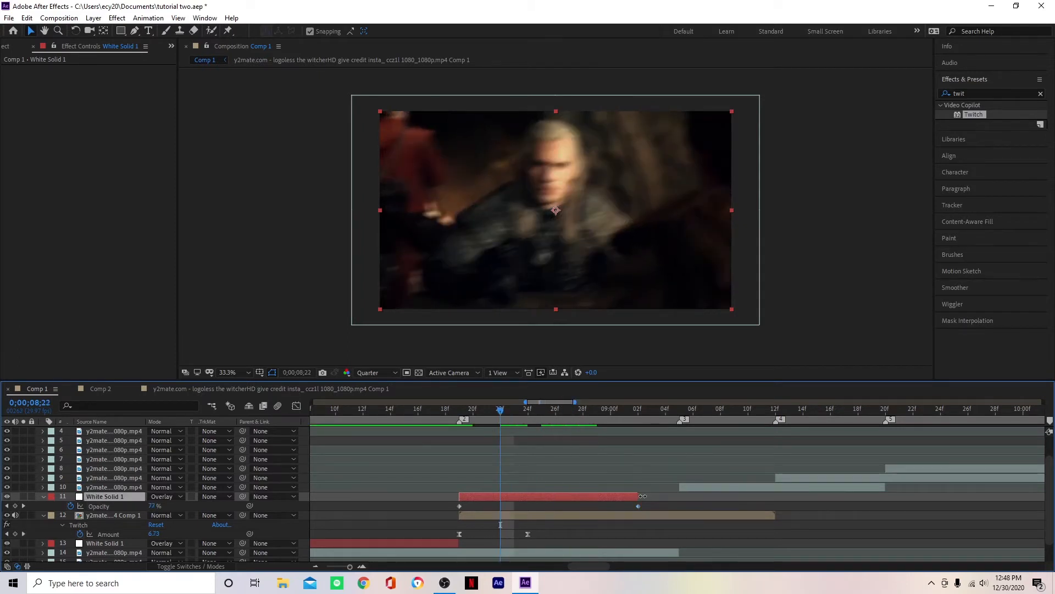
key("space")
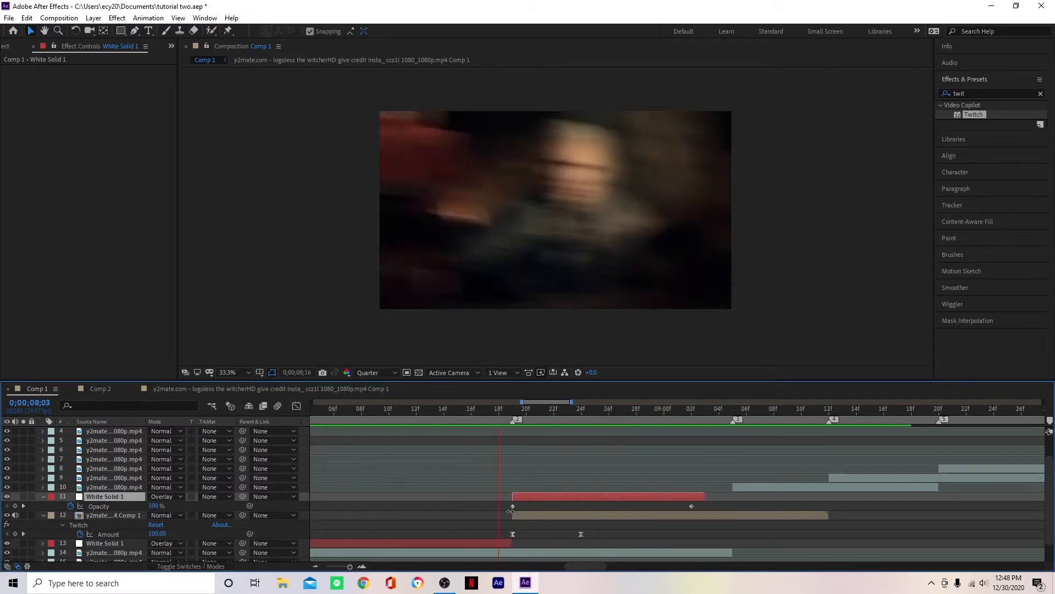
left_click_drag(559, 407, 516, 465)
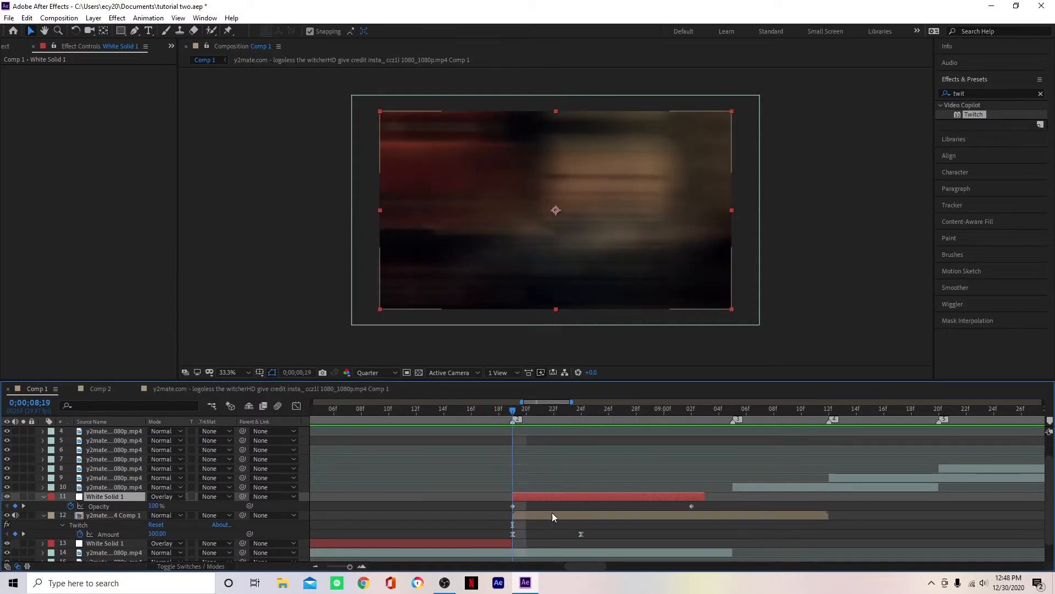
Step: Keyframe the pre-composed clip's Opacity from 0% at 0;00;08;18 to 100% at about 0;00;08;27
left_click(533, 513)
left_click_drag(512, 410, 590, 419)
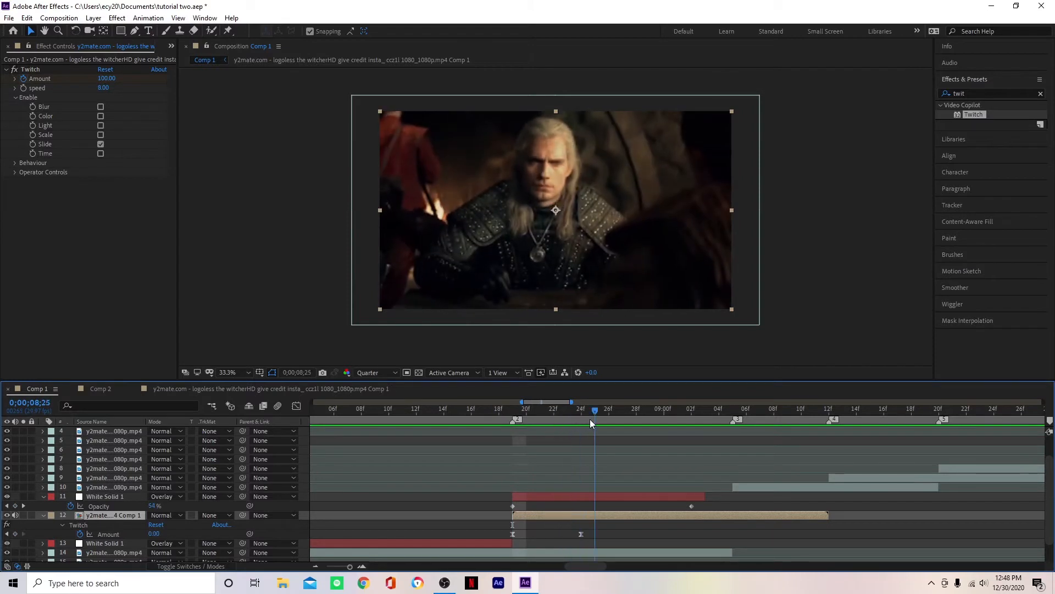
key("t")
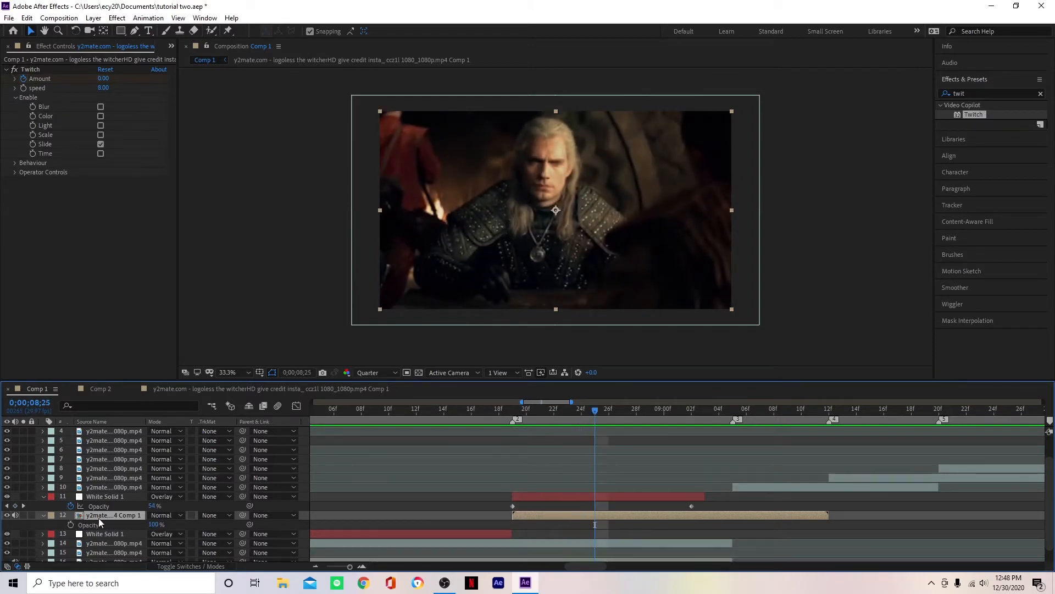
left_click(70, 524)
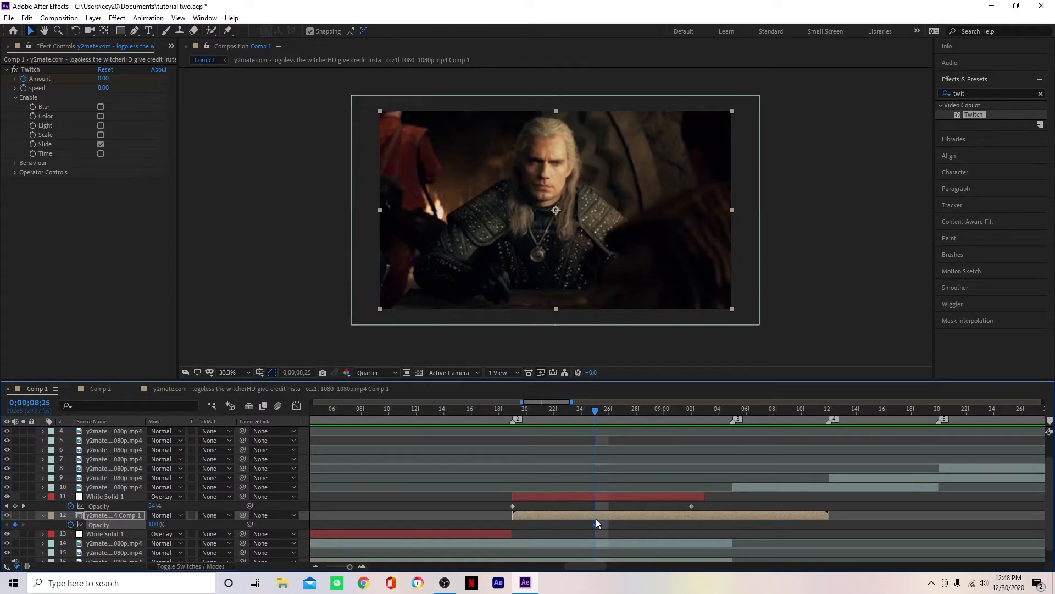
left_click_drag(595, 523, 627, 526)
left_click(512, 409)
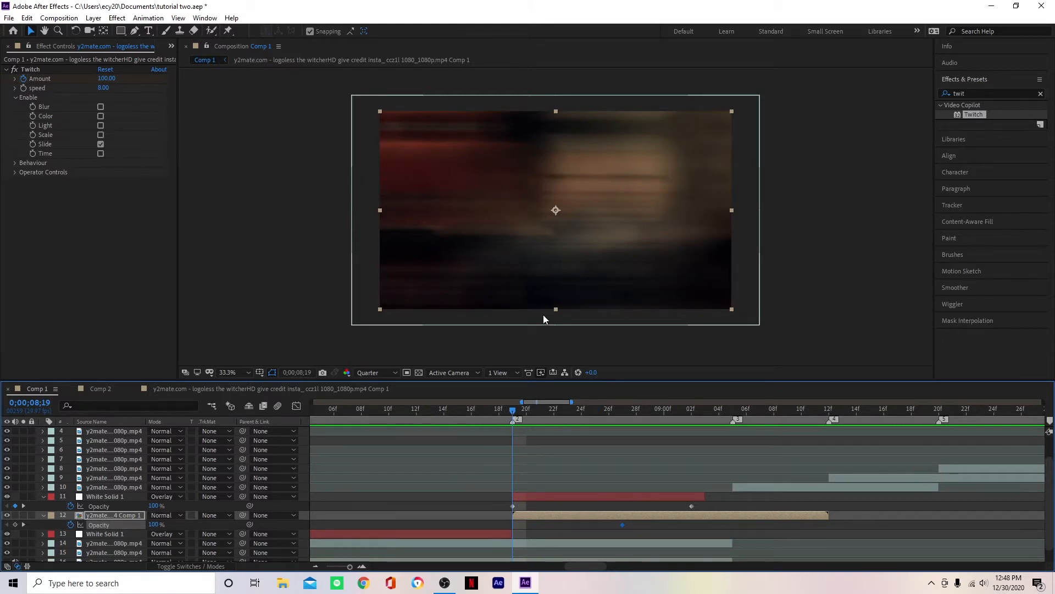
key("Page_Up")
left_click(155, 524)
type("0")
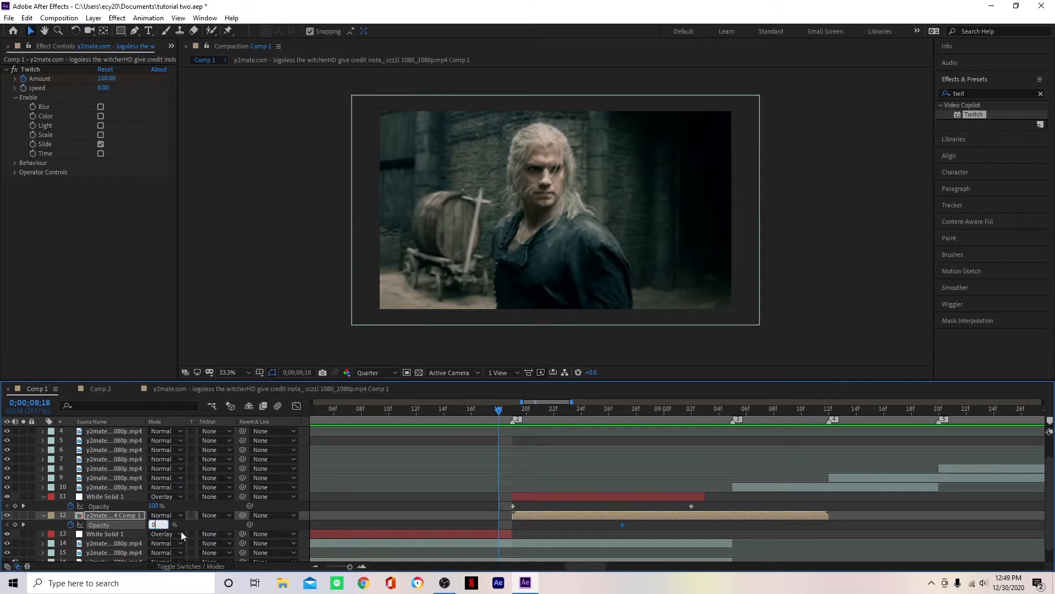
left_click(389, 528)
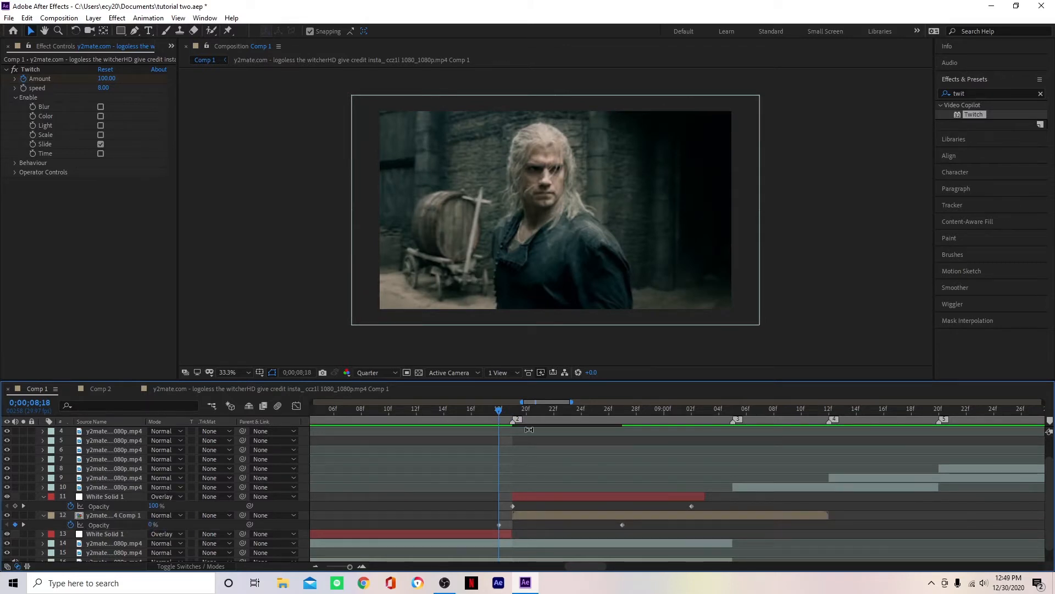
Step: Easy-ease both Opacity keyframes and reshape the value curve so the fade rises steeply at the start and levels off gently
key("Page_Down")
left_click_drag(632, 527, 490, 525)
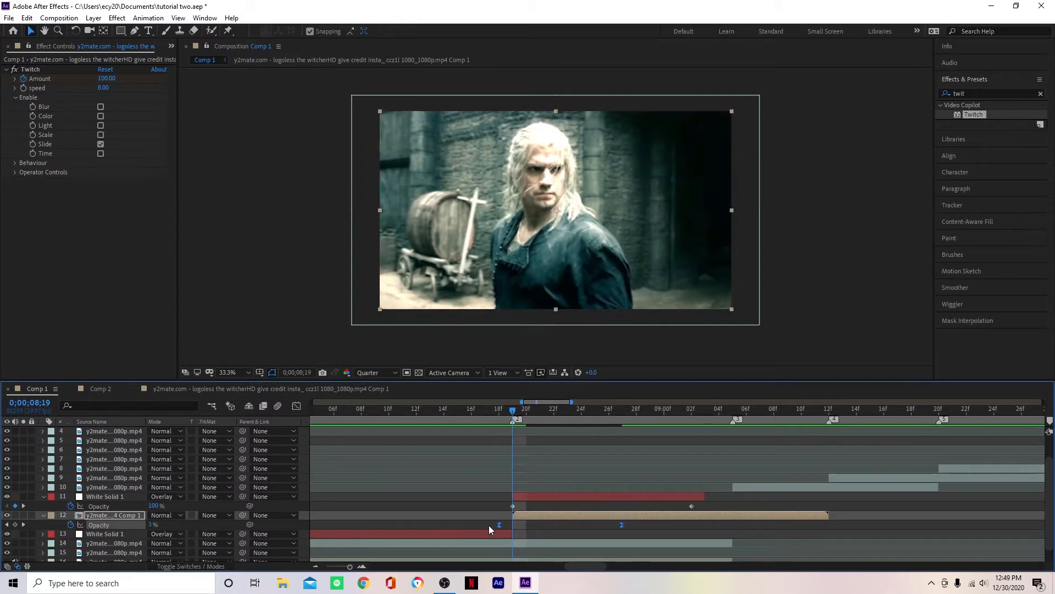
left_click(296, 406)
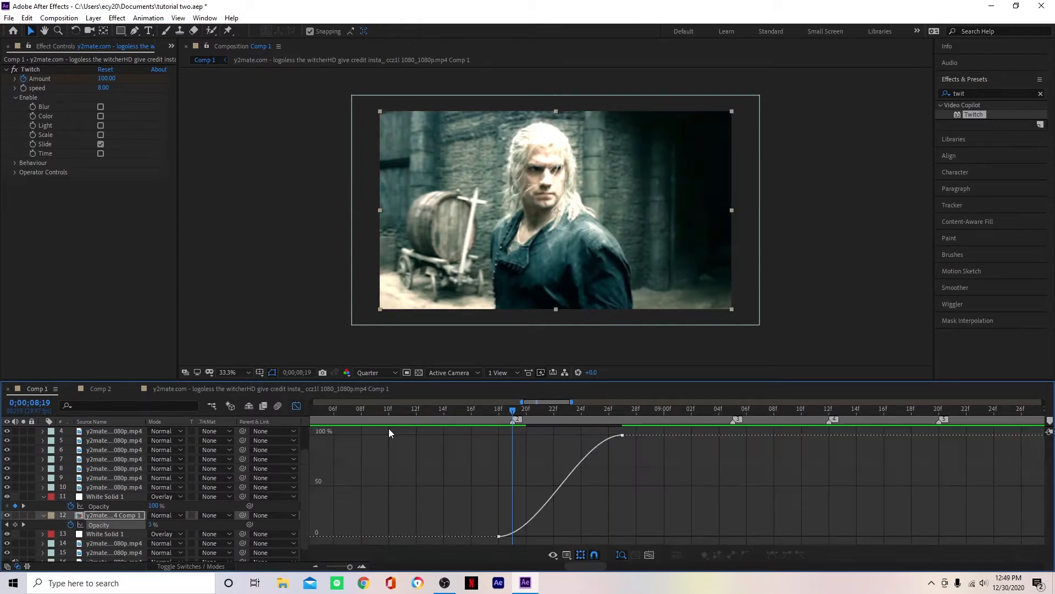
left_click(623, 434)
left_click_drag(582, 433, 497, 435)
left_click_drag(540, 534, 503, 464)
Step: Play the eased opacity fade, return to 0;00;08;19 and leave the Graph Editor
left_click_drag(509, 416, 417, 430)
key("space")
left_click(513, 409)
left_click(296, 406)
Step: Try shifting both Opacity keyframes one frame later, and put them back so the fade starts at 0;00;08;18
left_click_drag(634, 534, 496, 523)
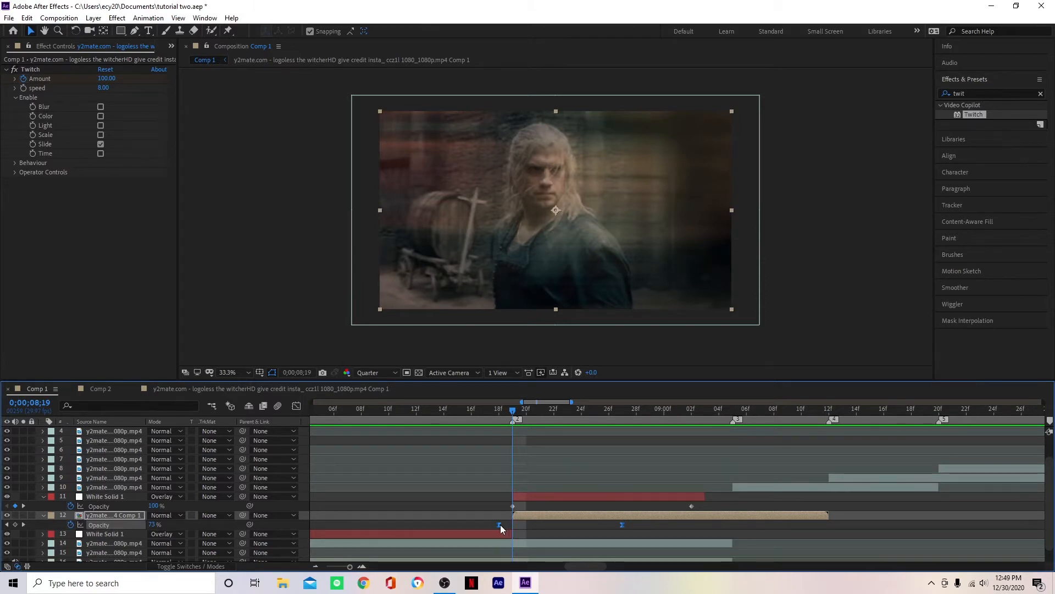
left_click_drag(501, 528, 506, 530)
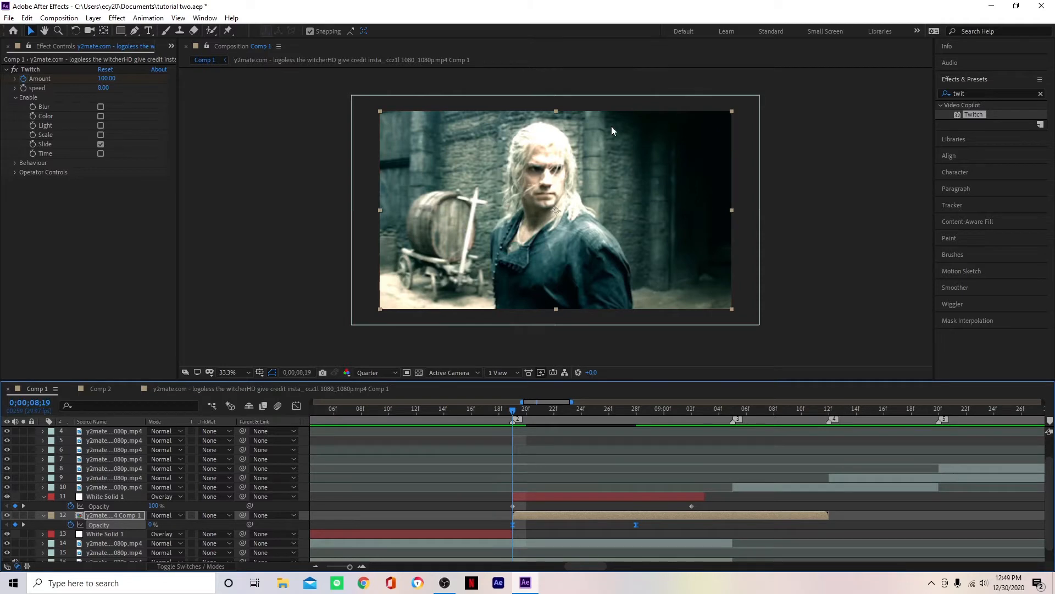
mouse_move(515, 411)
left_mouse_down()
mouse_move(525, 414)
mouse_move(513, 412)
left_mouse_up()
left_click_drag(513, 526, 499, 525)
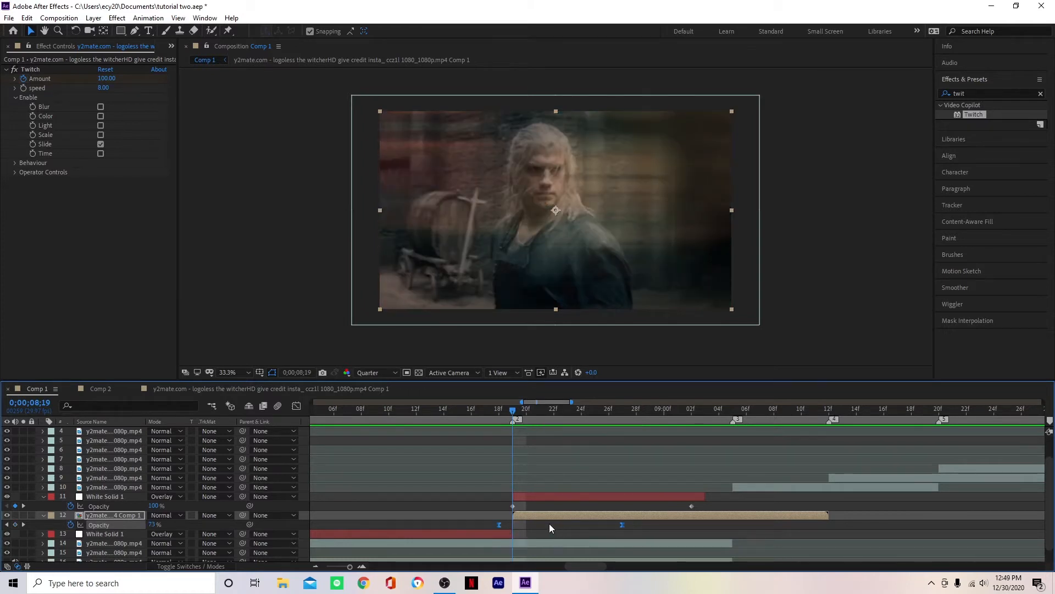
Step: Save the project, play the edit through the flash and fade, and move to 0;00;09;11
left_click(549, 525)
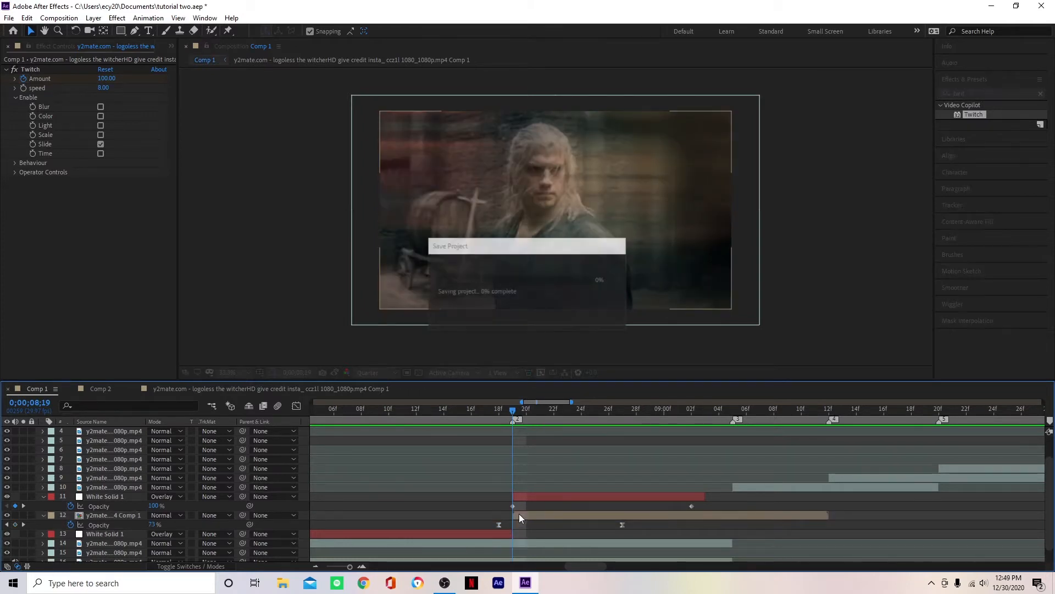
left_click_drag(521, 405, 361, 465)
key("space")
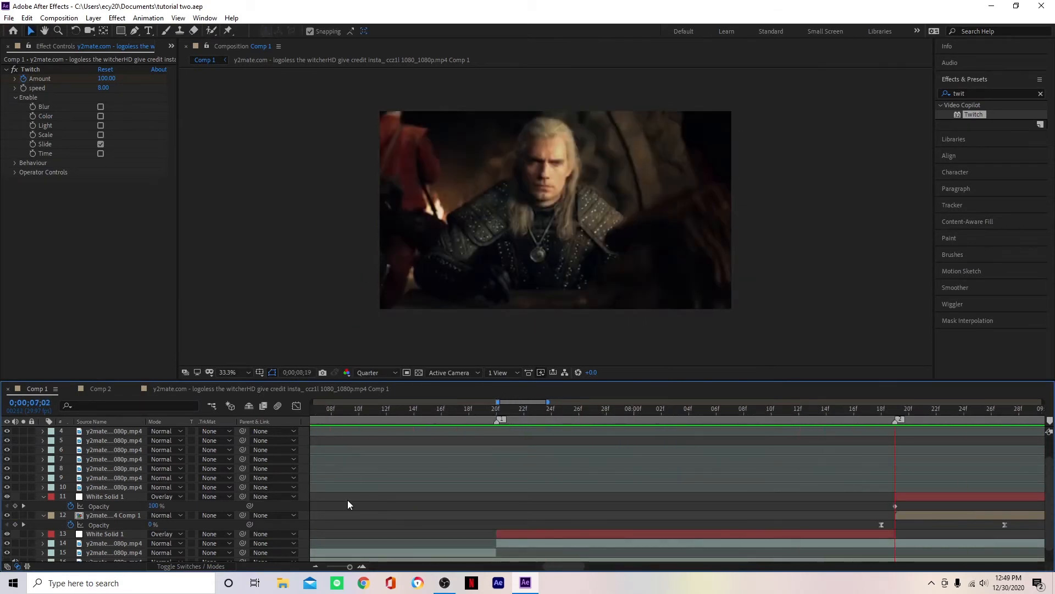
key("space")
left_click_drag(596, 410, 664, 425)
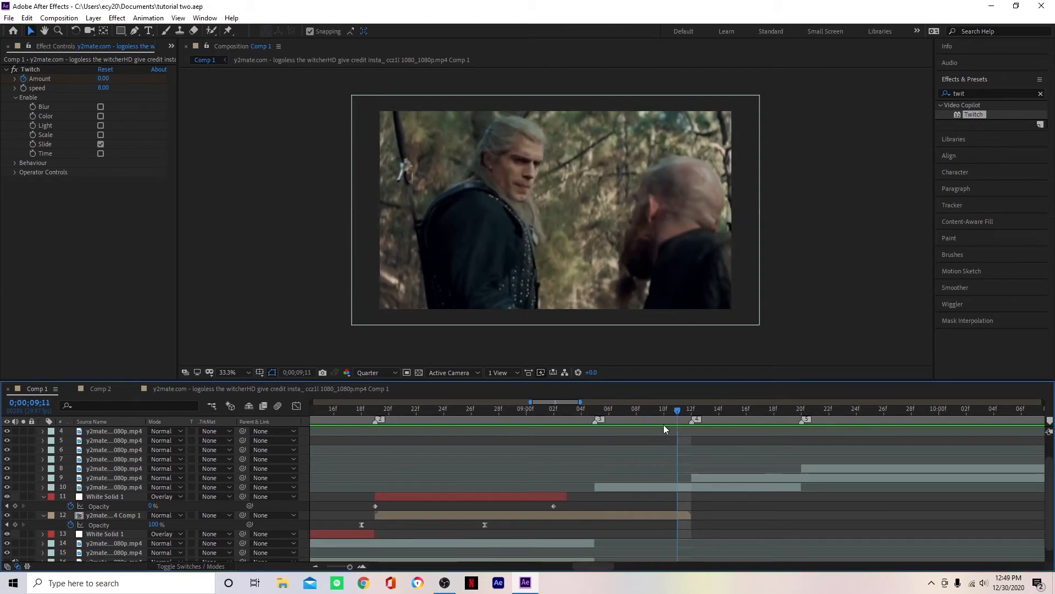
Step: Play the reference edit in Comp 2 from 0;00;08;04 and examine its clock-style wipe around 0;00;09;09
left_click(102, 388)
left_click_drag(555, 411, 523, 418)
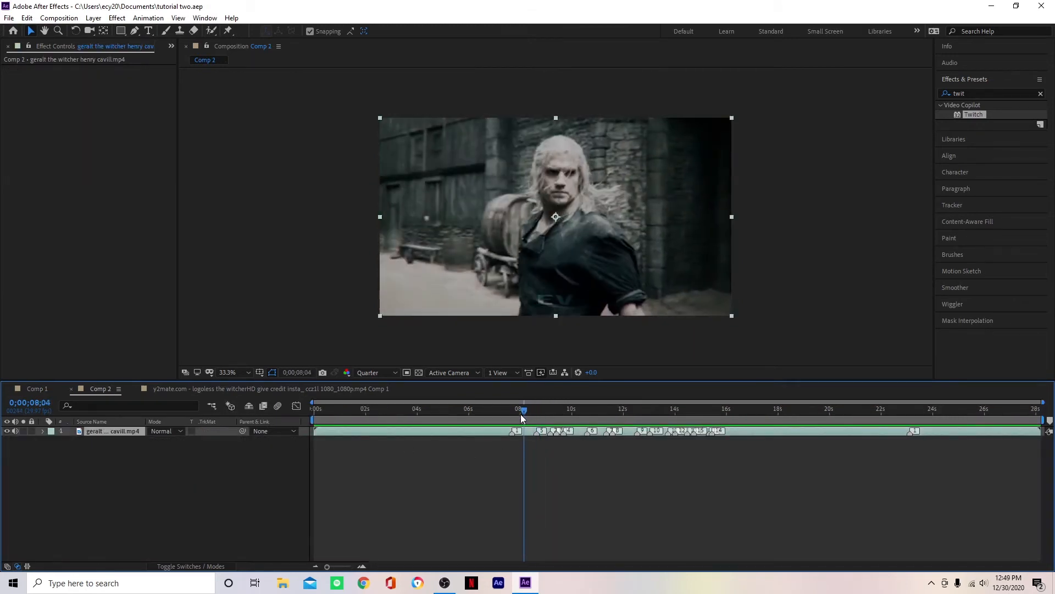
key("space")
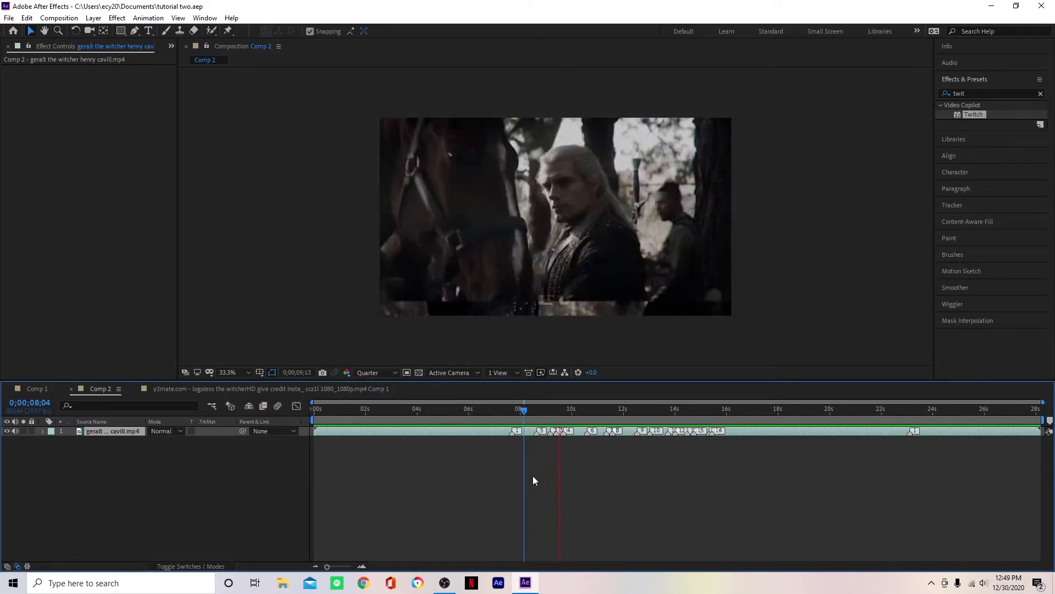
key("space")
left_click_drag(558, 420, 555, 449)
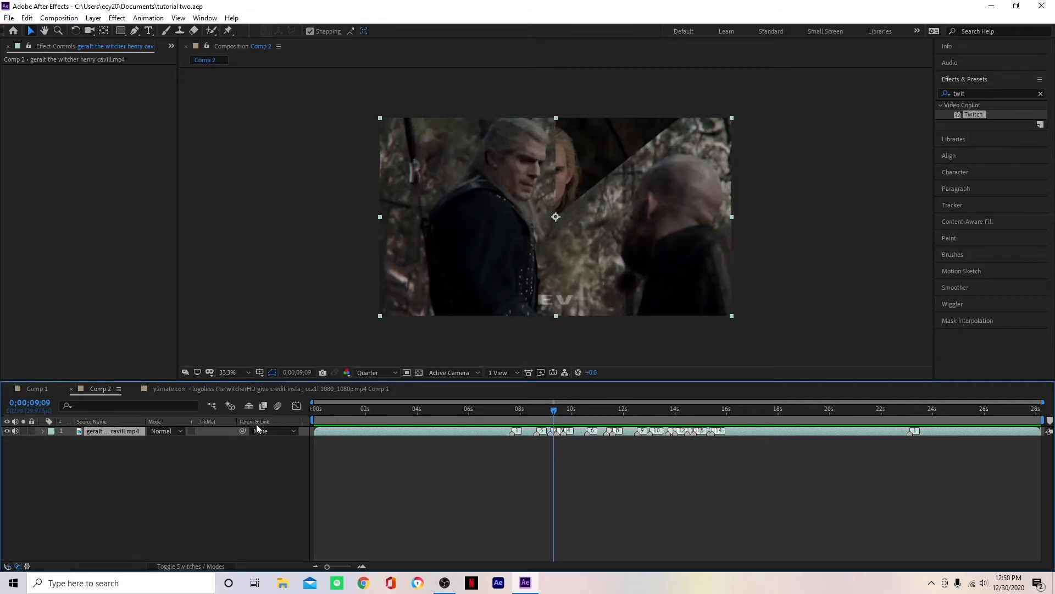
Step: Pre-compose the Comp 1 clip that starts at 0;00;09;05 and apply the S_WipeClock effect to it
left_click(41, 390)
left_click(620, 487)
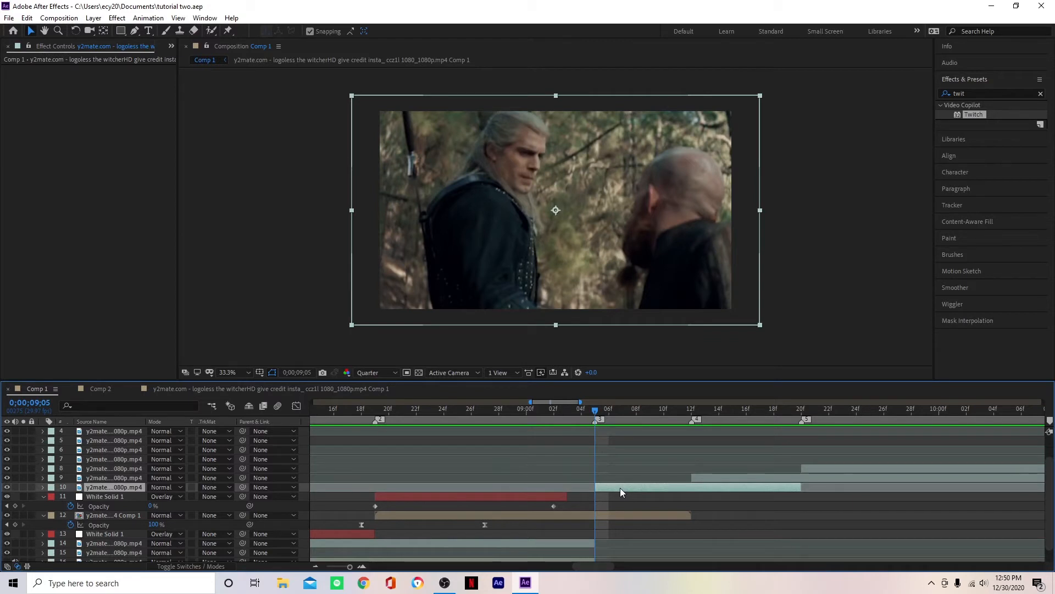
key("ctrl+shift+c")
left_click(550, 362)
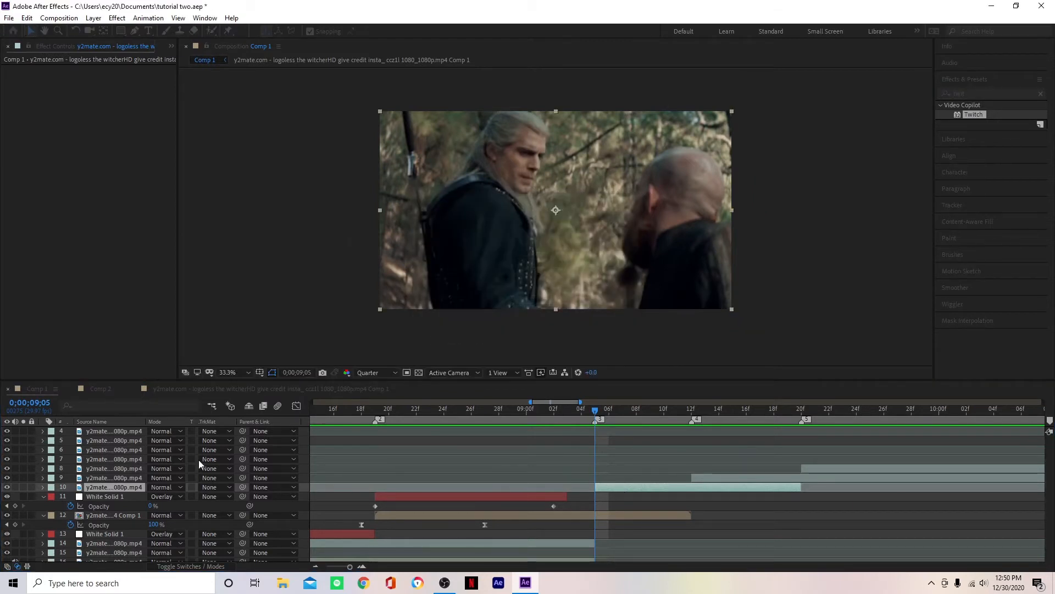
left_click_drag(1009, 92, 945, 95)
type("wi")
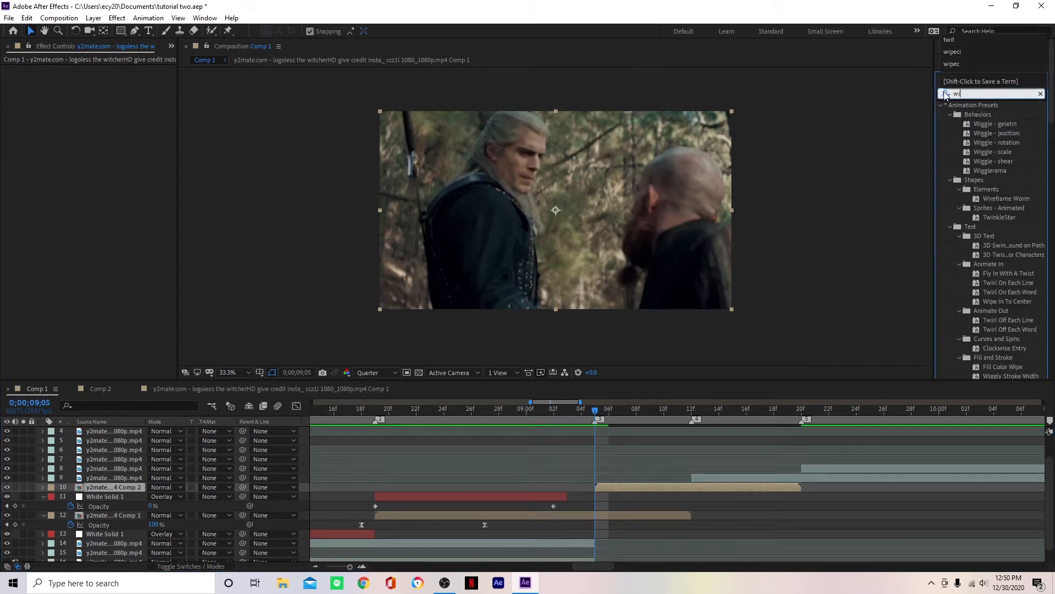
type("pec")
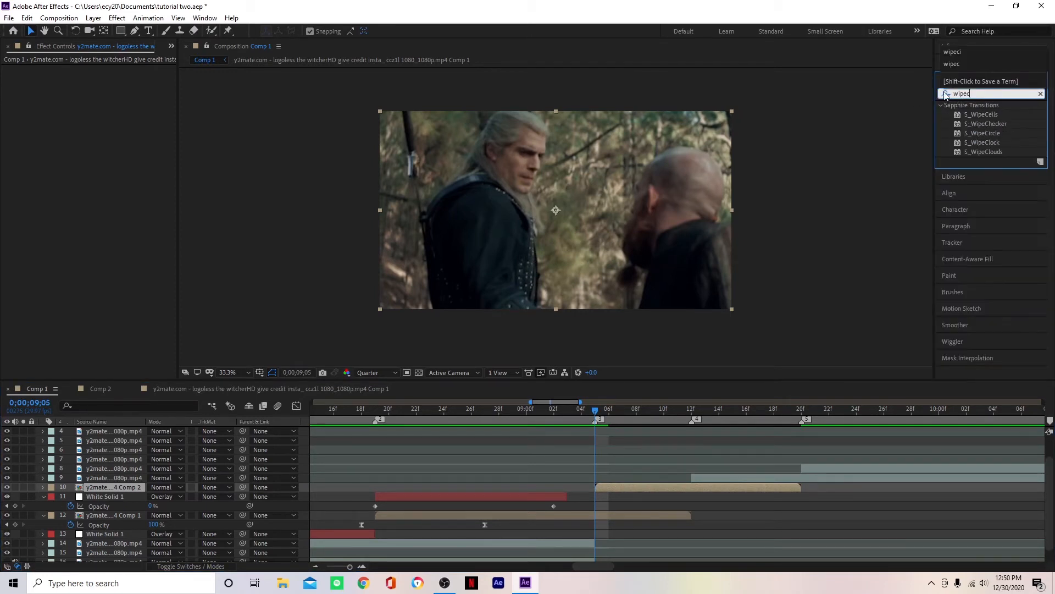
double_click(987, 143)
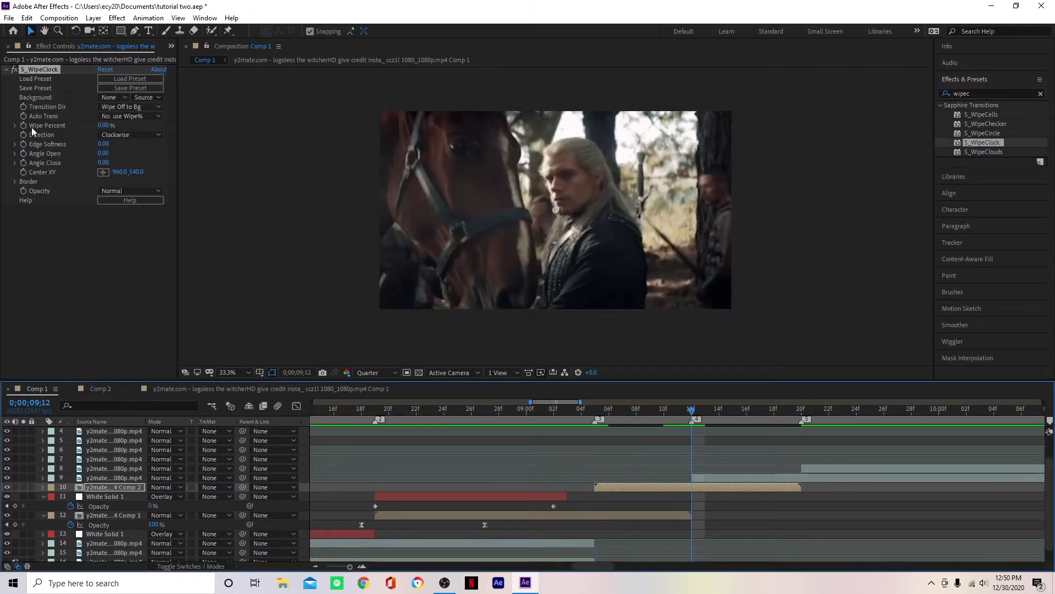
Step: Keyframe S_WipeClock's Wipe Percent from 100% at 0;00;09;04 to 0% at 0;00;09;12 and reveal the keyframes in the timeline
left_click(31, 130)
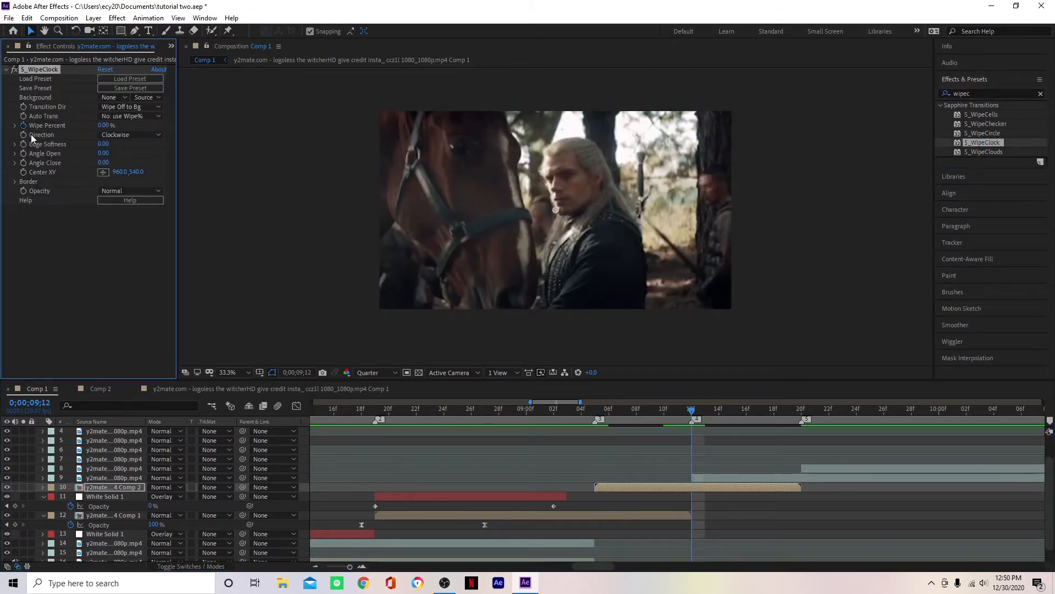
left_click_drag(618, 407, 582, 415)
left_click_drag(103, 126, 454, 231)
key("u")
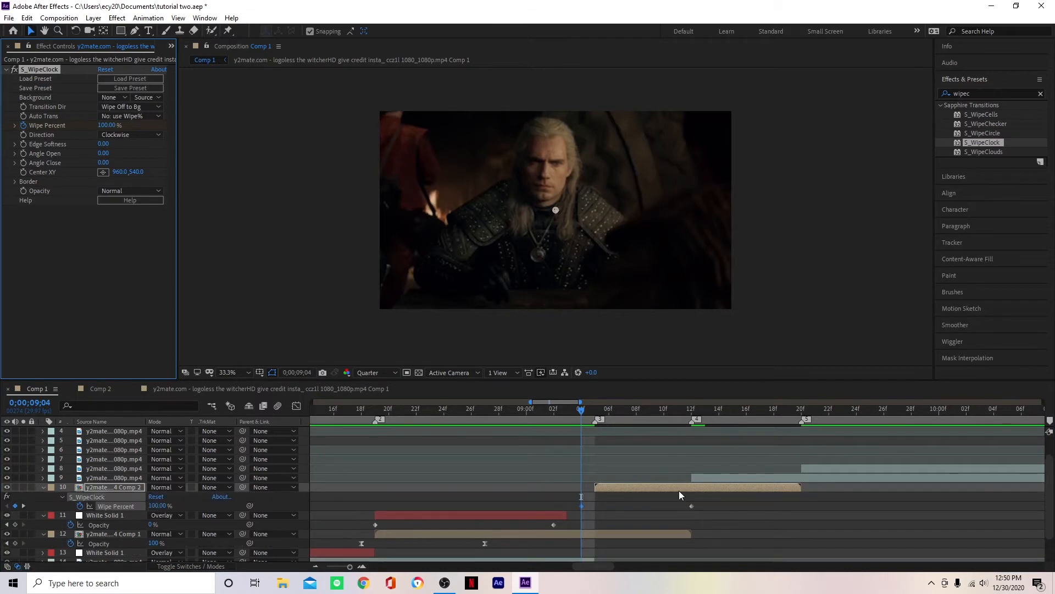
Step: Easy-ease the two Wipe Percent keyframes and reshape the curve to drop steeply at first and flatten towards the end
left_click_drag(701, 504, 566, 509)
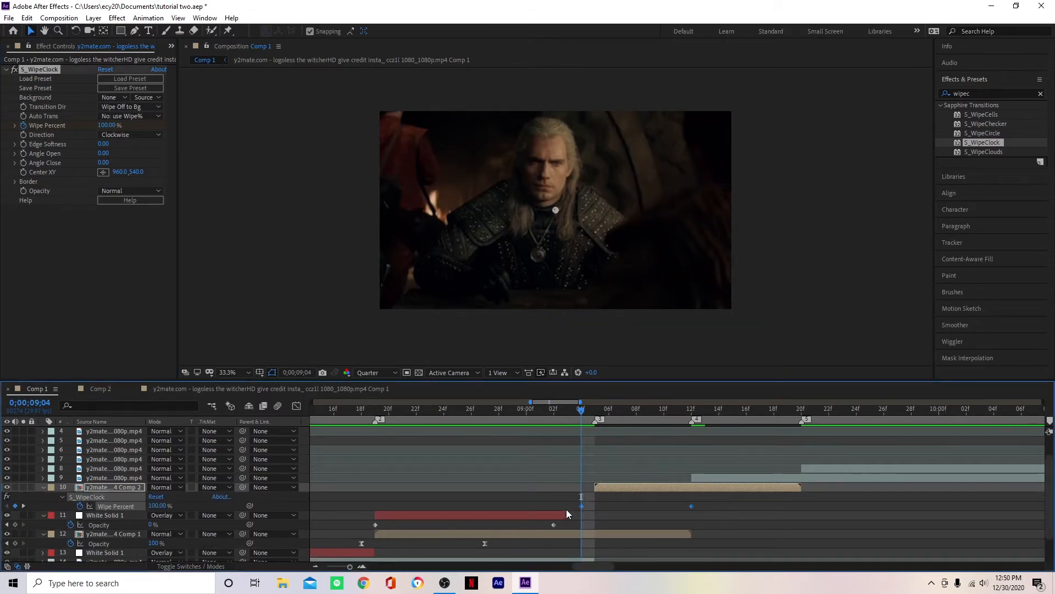
key("Page_Down")
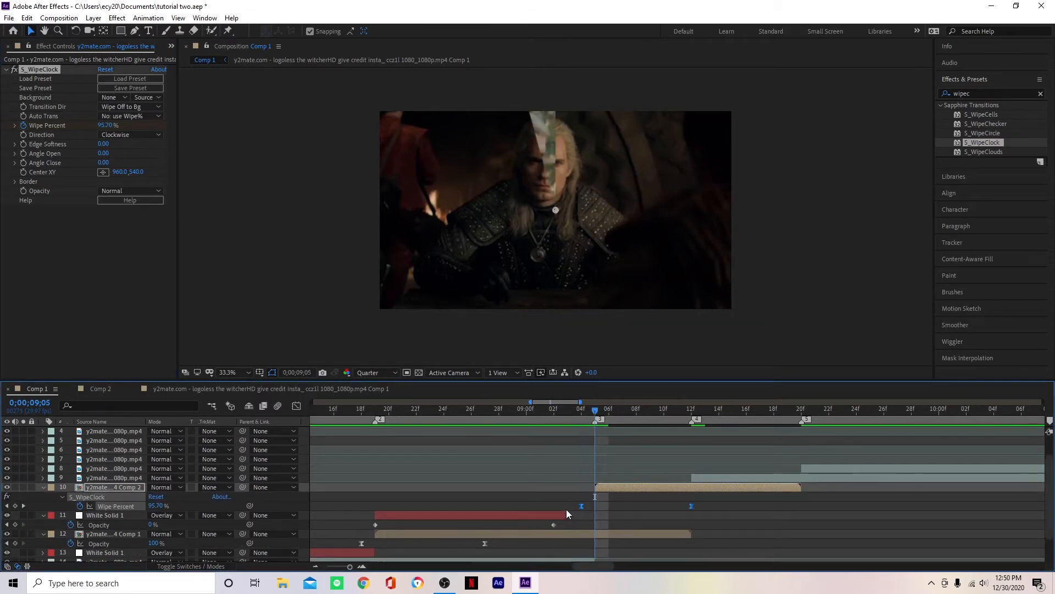
left_click(296, 405)
left_click(663, 538)
left_click_drag(655, 537, 565, 526)
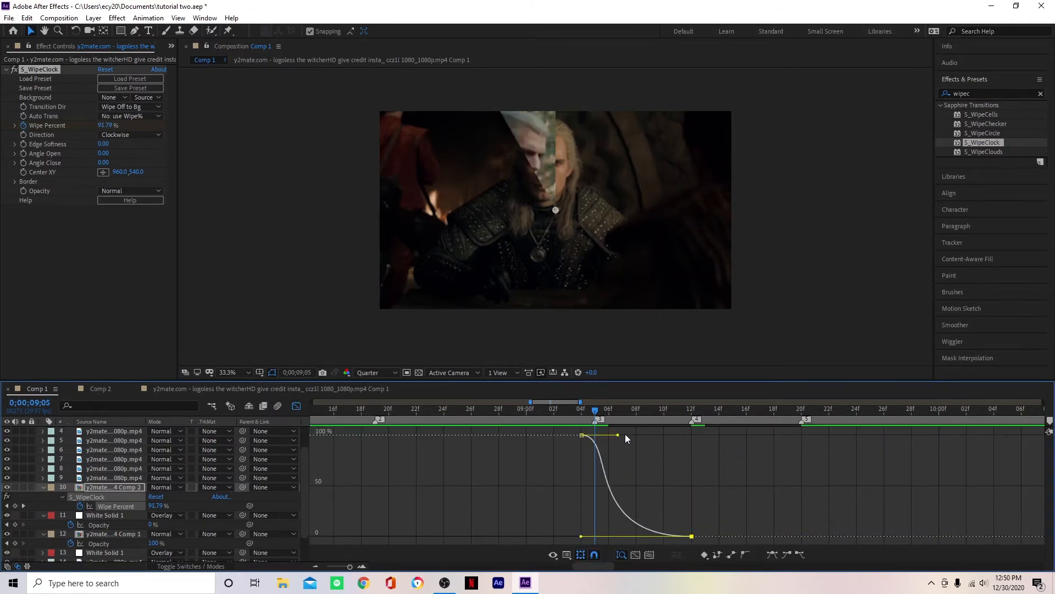
left_click_drag(618, 435, 566, 508)
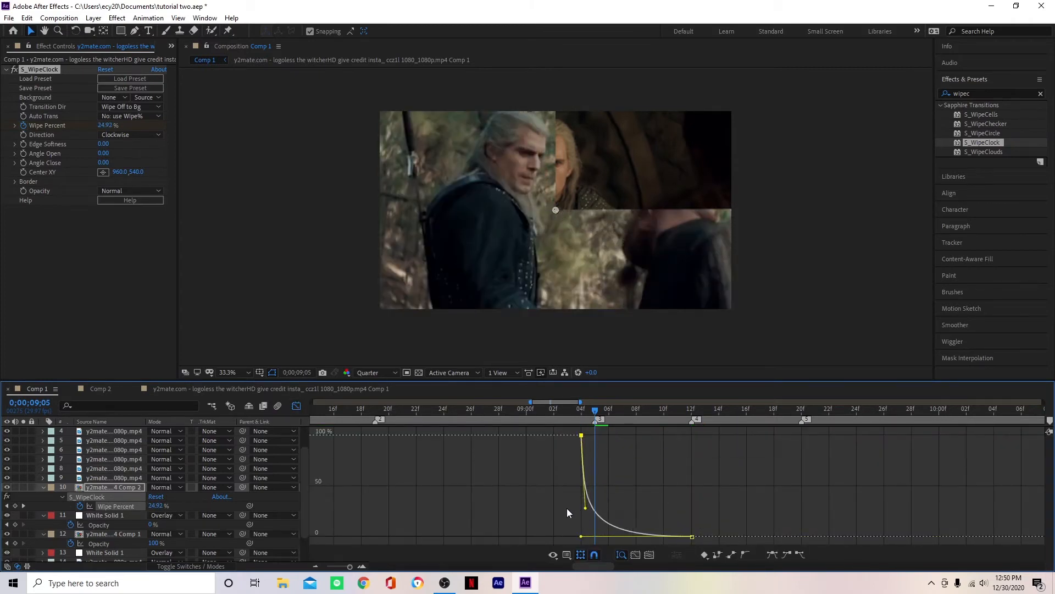
Step: Leave the Graph Editor and play the clock wipe from 0;00;09;00
left_click_drag(557, 412, 481, 428)
key("space")
key("space")
left_click(297, 407)
left_click_drag(670, 414, 523, 444)
key("space")
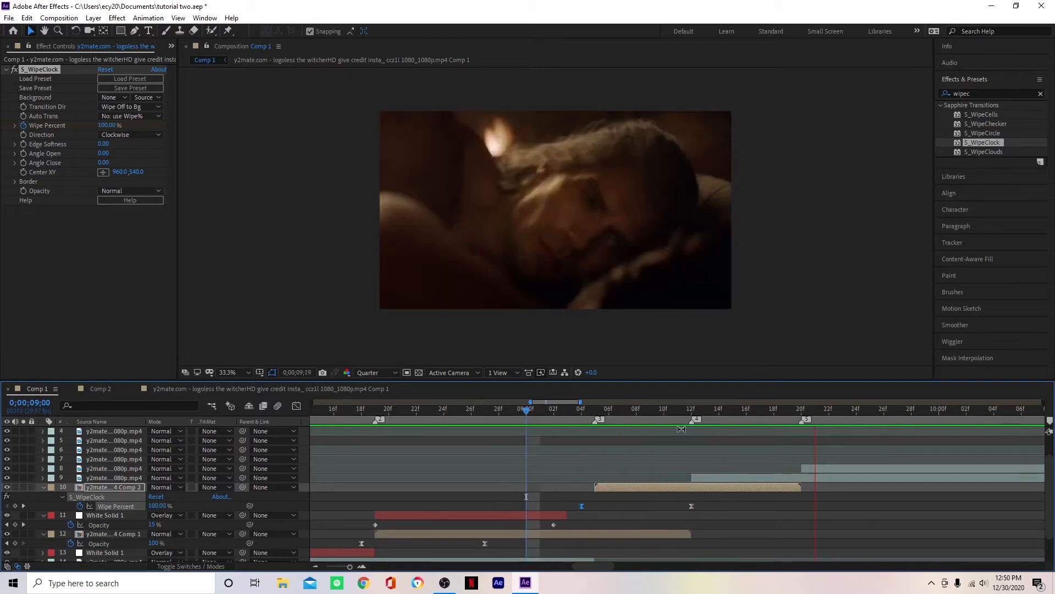
Step: Stop at 0;00;09;12, examine the next transition of the reference in Comp 2 around 0;00;09;17, and return to Comp 1
left_click(692, 414)
left_click(99, 389)
left_click(559, 413)
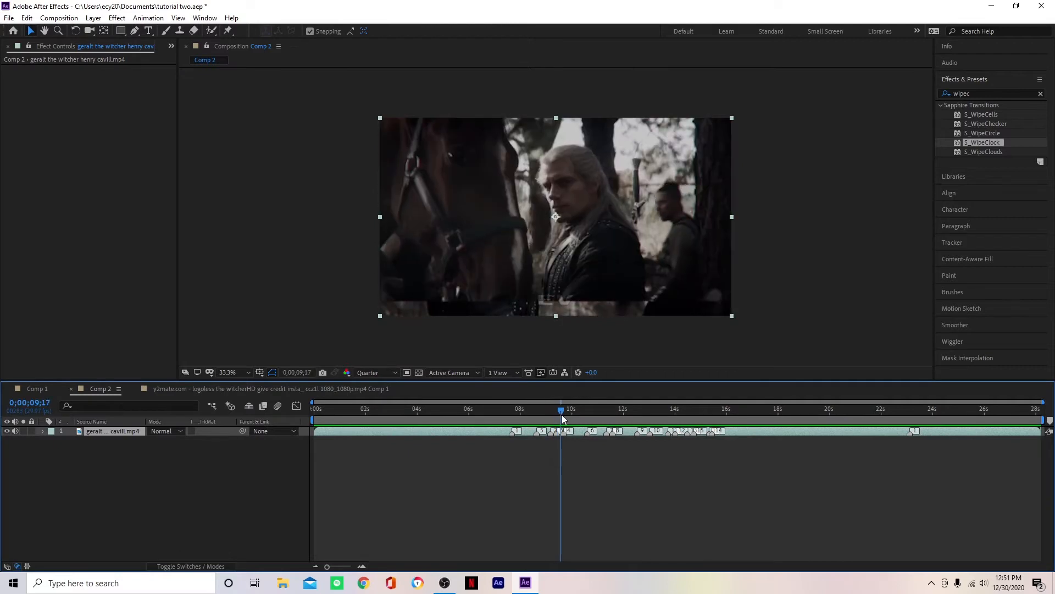
left_click(46, 392)
Step: Pre-compose the clip that starts at 0;00;09;12 and apply the Linear Wipe transition effect to it
left_click(727, 476)
key("ctrl+shift+c")
left_click(563, 364)
left_click(982, 92)
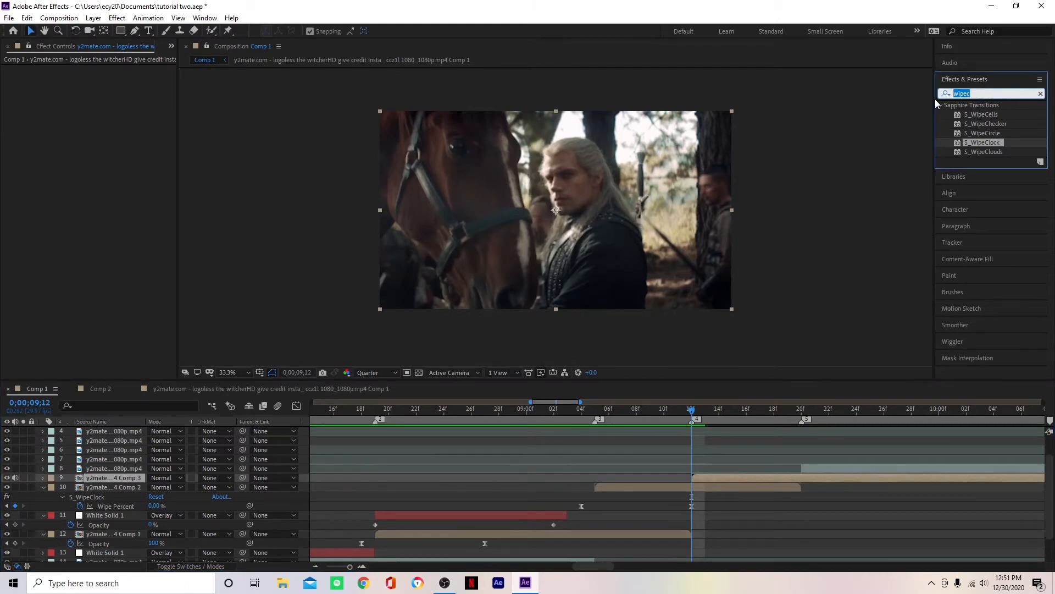
type("linear")
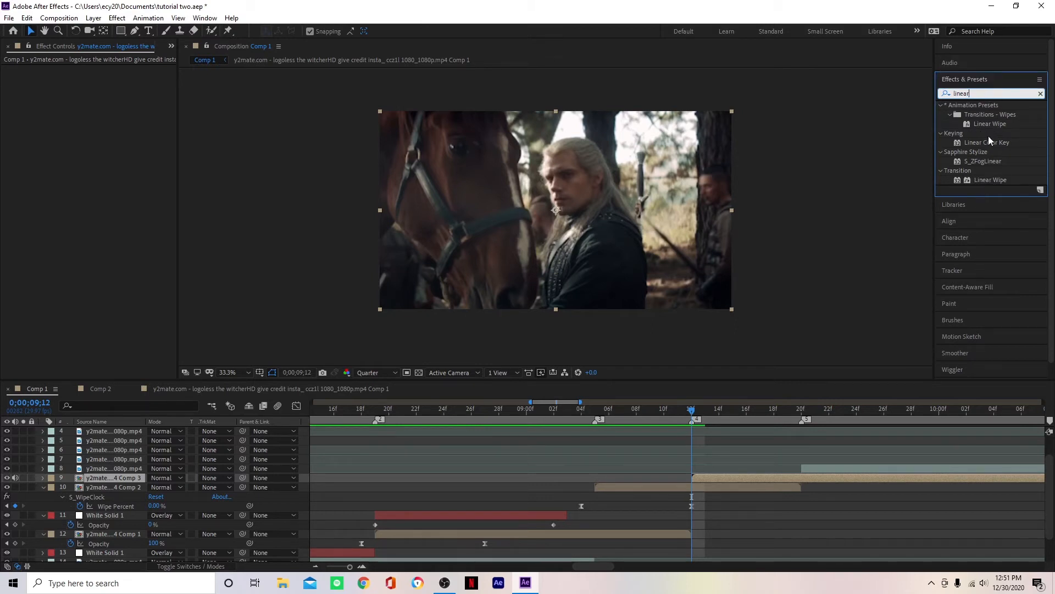
double_click(984, 182)
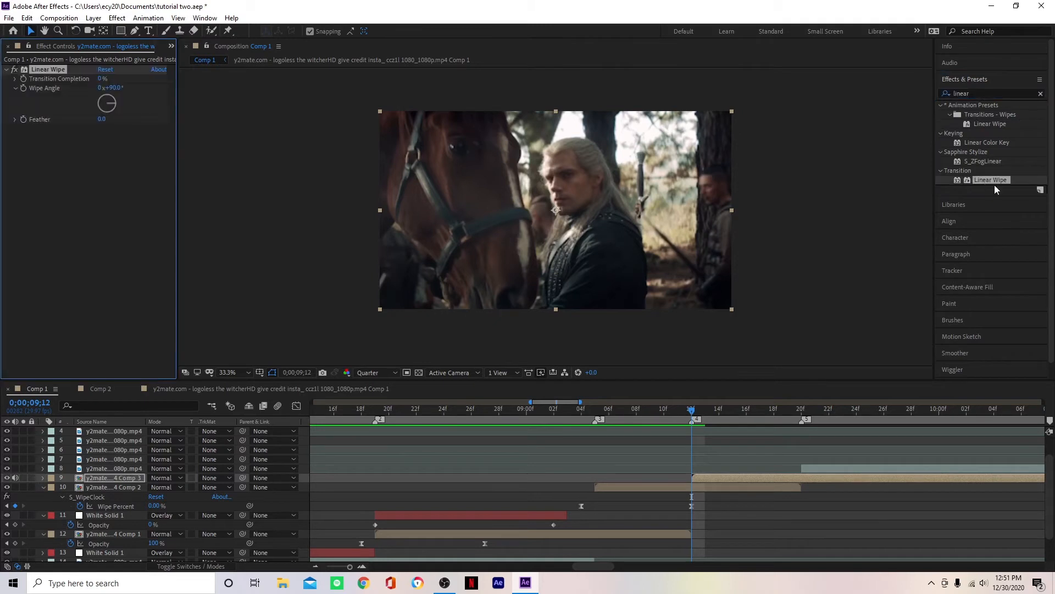
Step: Set the Linear Wipe's Wipe Angle to 0° and test its Transition Completion
left_click(113, 88)
type("0")
key("Return")
left_click_drag(99, 78, 80, 98)
Step: Keyframe the Linear Wipe's Transition Completion at 0% on 0;00;09;20 and 100% on 0;00;09;11, and reveal the clip's keyframes
left_click(800, 410)
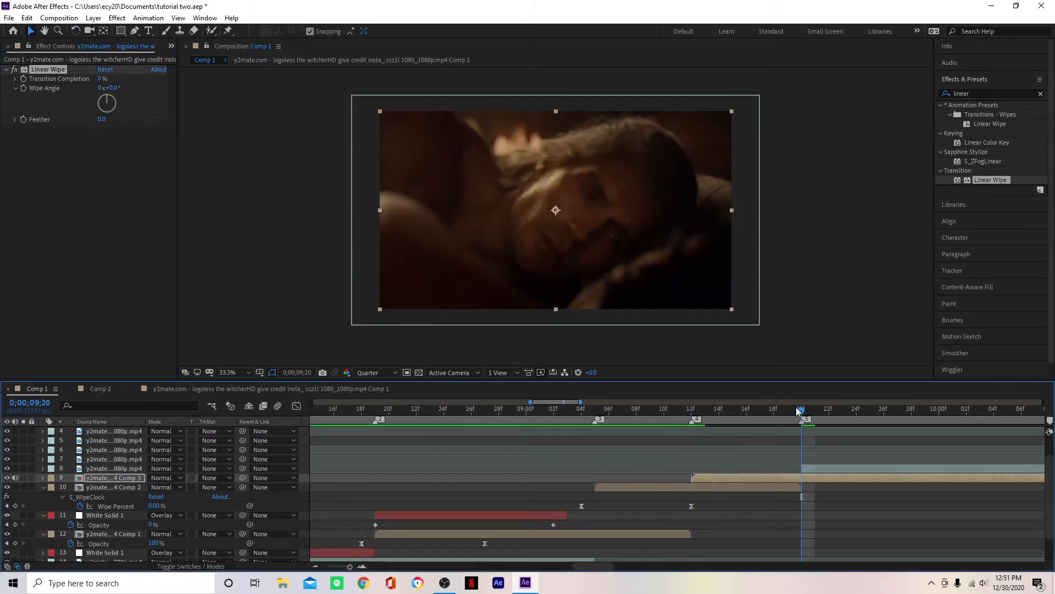
left_click(24, 82)
left_click_drag(697, 410, 677, 409)
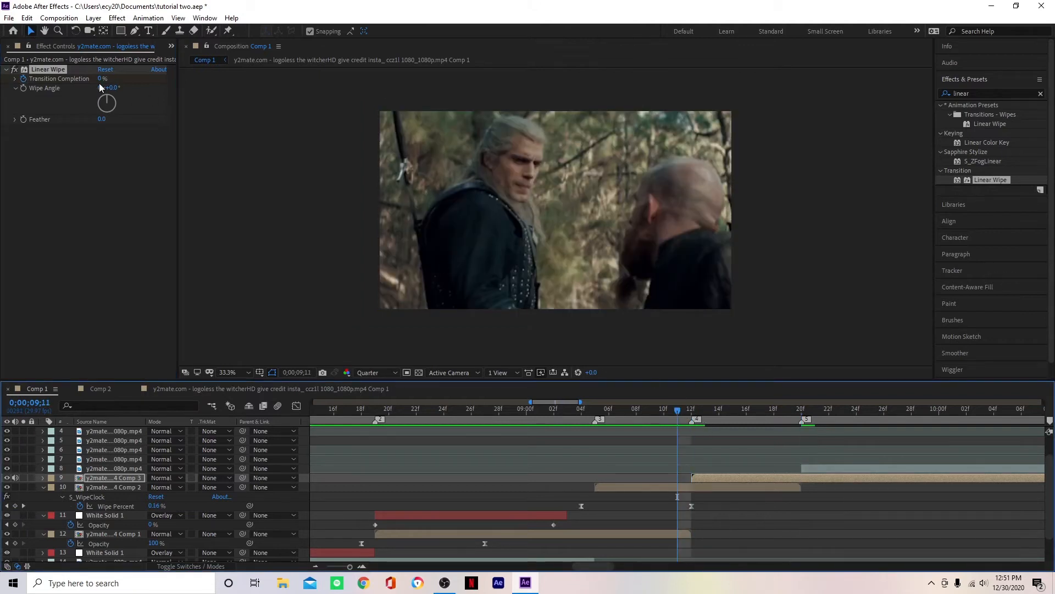
left_click_drag(99, 80, 170, 88)
key("u")
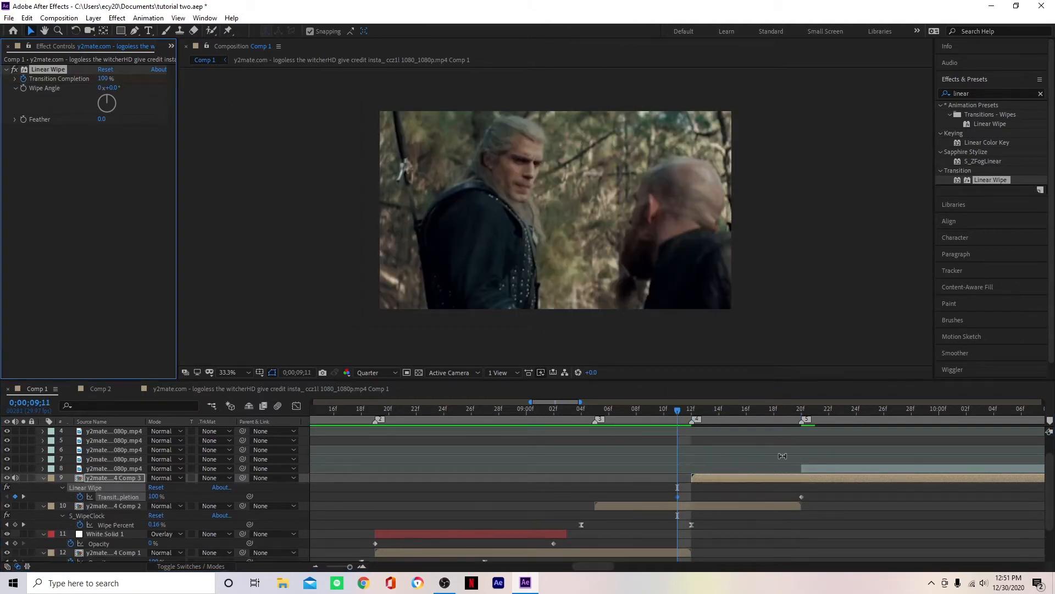
Step: Easy-ease both Transition Completion keyframes, shape the value curve to drop steeply at the start and flatten out, and play the result
key("Page_Down")
left_click_drag(808, 497, 659, 491)
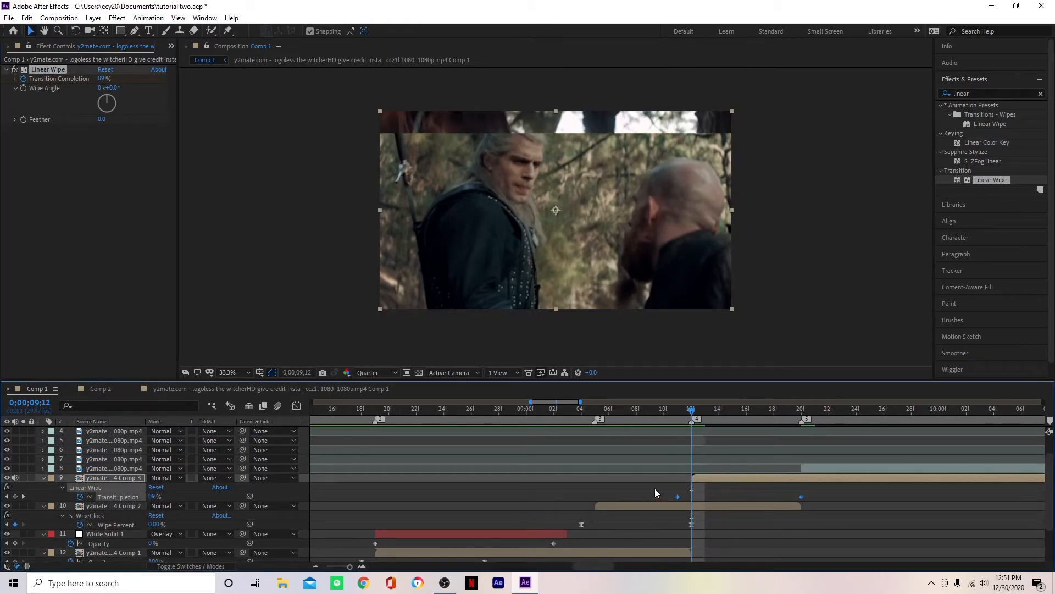
key("F9")
left_click(297, 405)
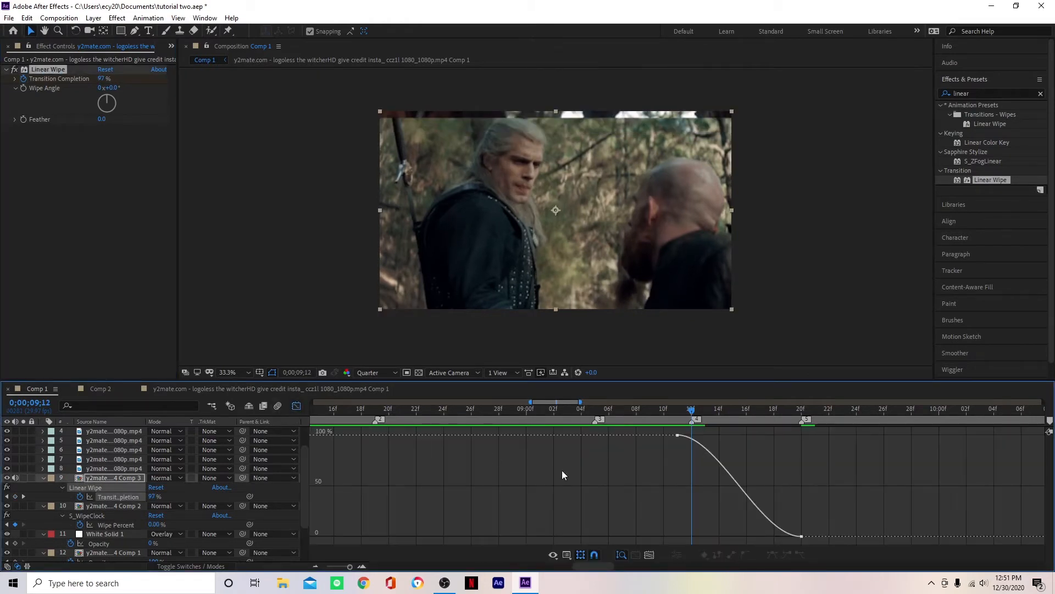
left_click(801, 536)
left_click_drag(753, 536, 678, 536)
left_click_drag(719, 434, 682, 505)
key("space")
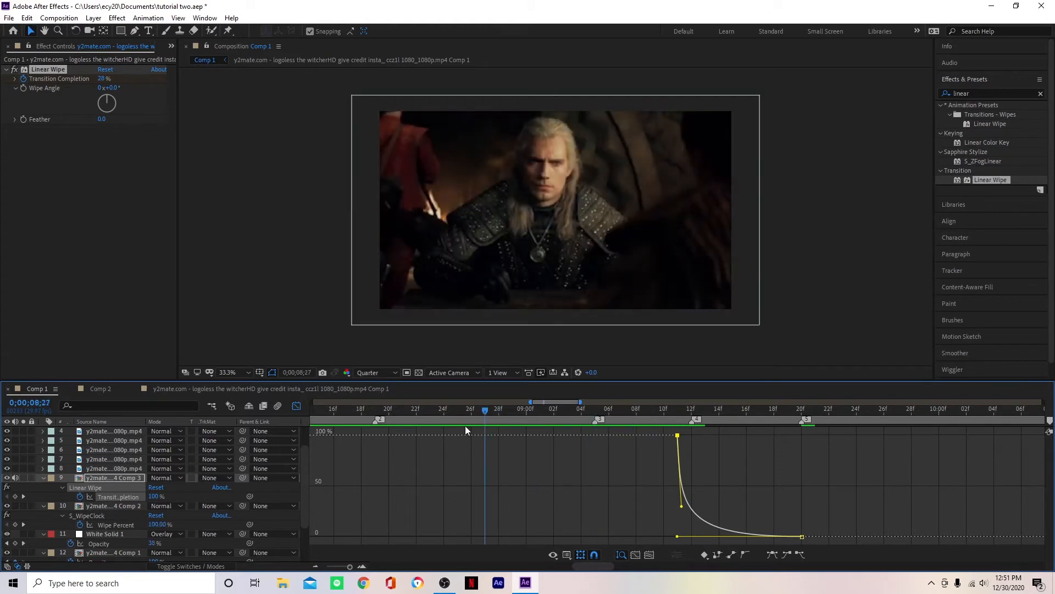
left_click(296, 406)
Step: Examine the next transition of the reference in Comp 2 around 0;00;09;23 and return to Comp 1
scroll(879, 458, "right", 3)
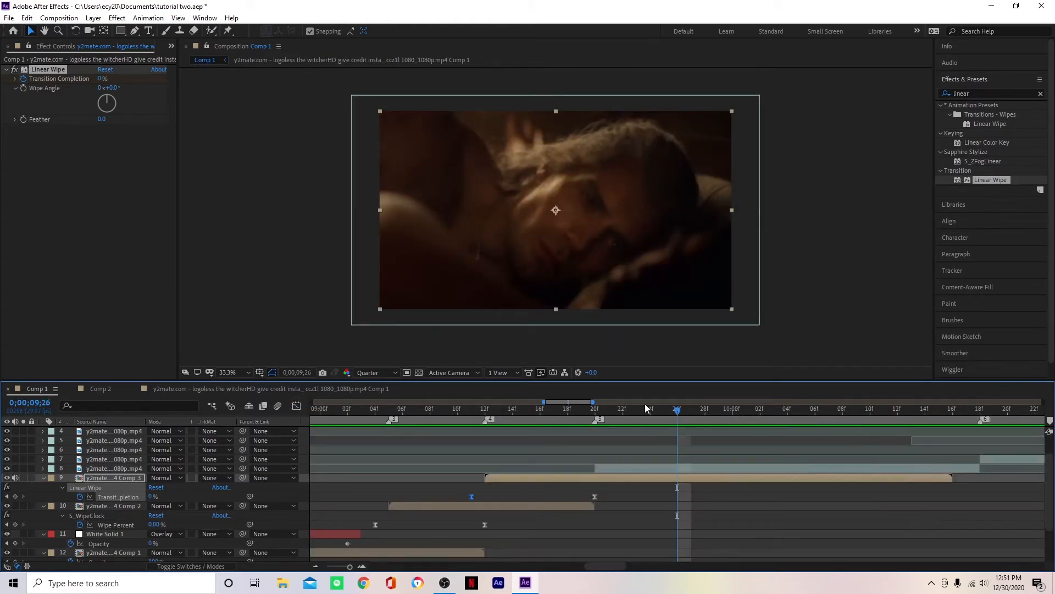
left_click(104, 389)
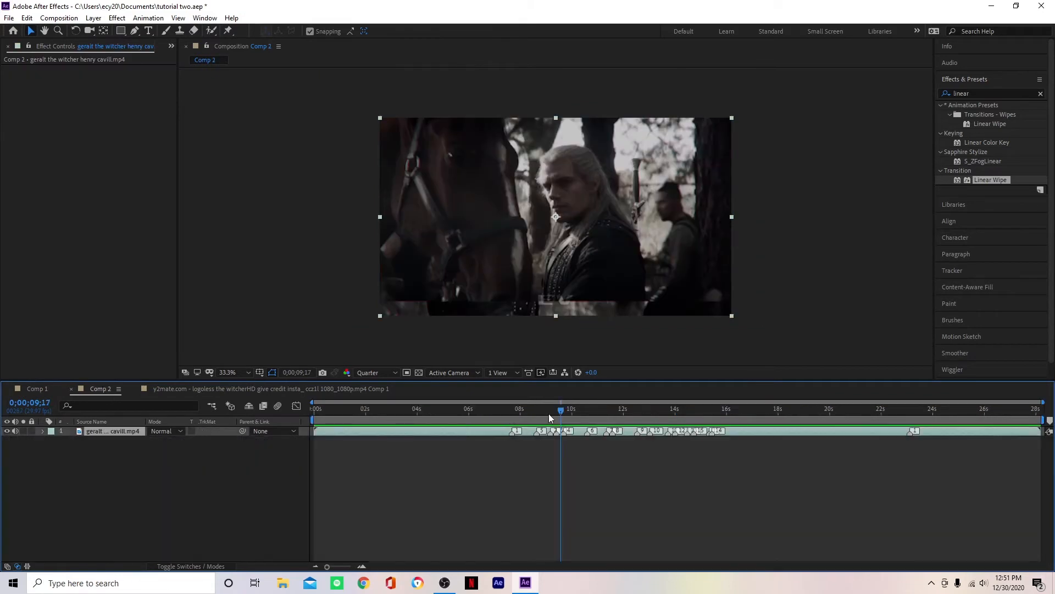
mouse_move(549, 419)
left_mouse_down()
mouse_move(571, 413)
mouse_move(567, 421)
left_mouse_up()
left_click(52, 391)
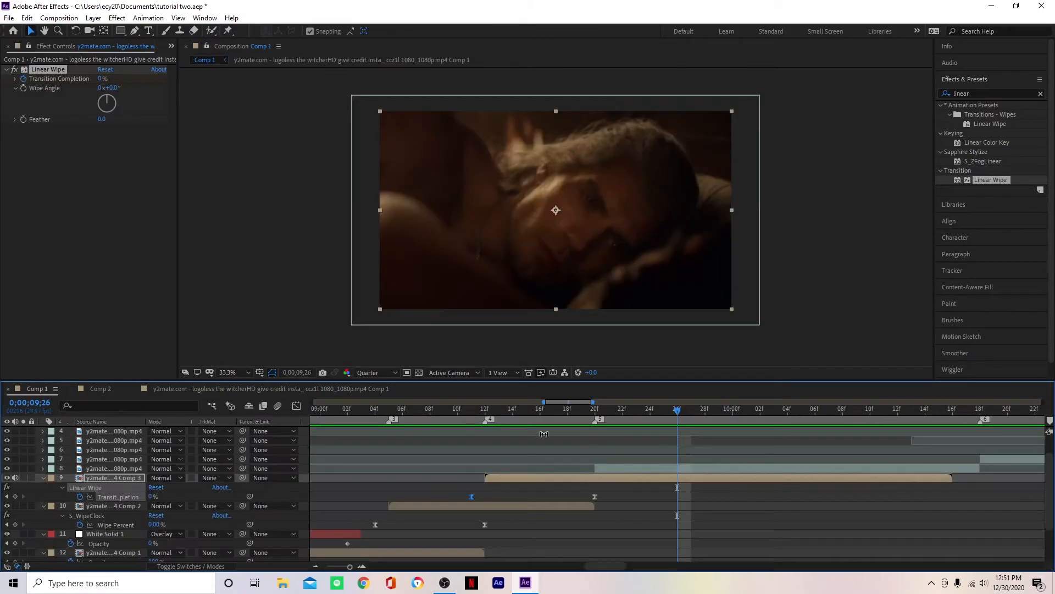
Step: Pre-compose the clip that starts at 0;00;09;20 and apply the S_WipeCircle effect to it with the playhead at 0;00;10;09
left_click(615, 471)
key("ctrl+shift+c")
left_click(547, 362)
left_click(833, 422)
left_click_drag(833, 422, 857, 422)
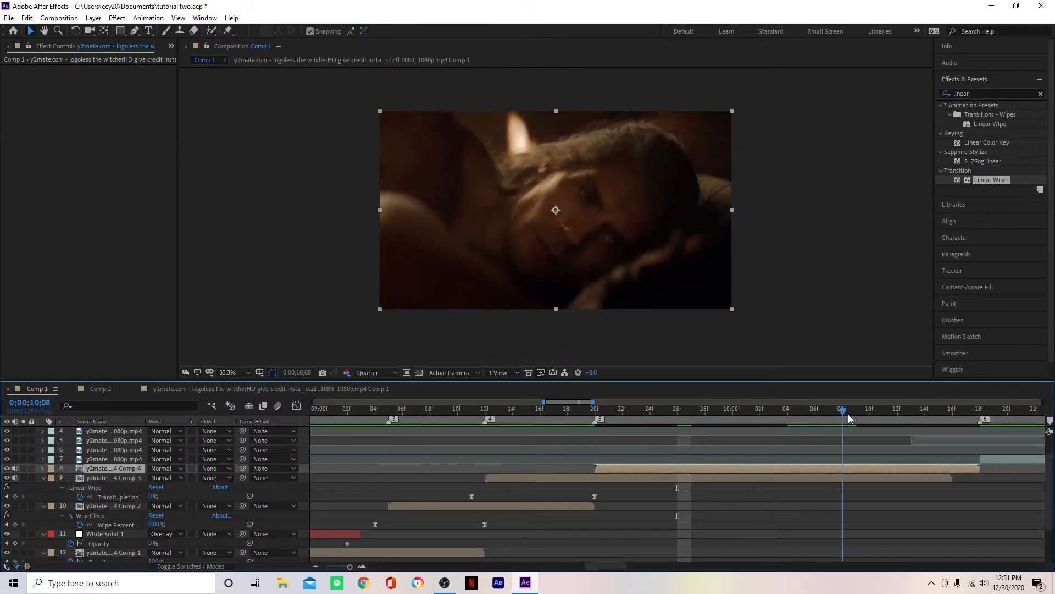
left_click(986, 93)
type("wipec")
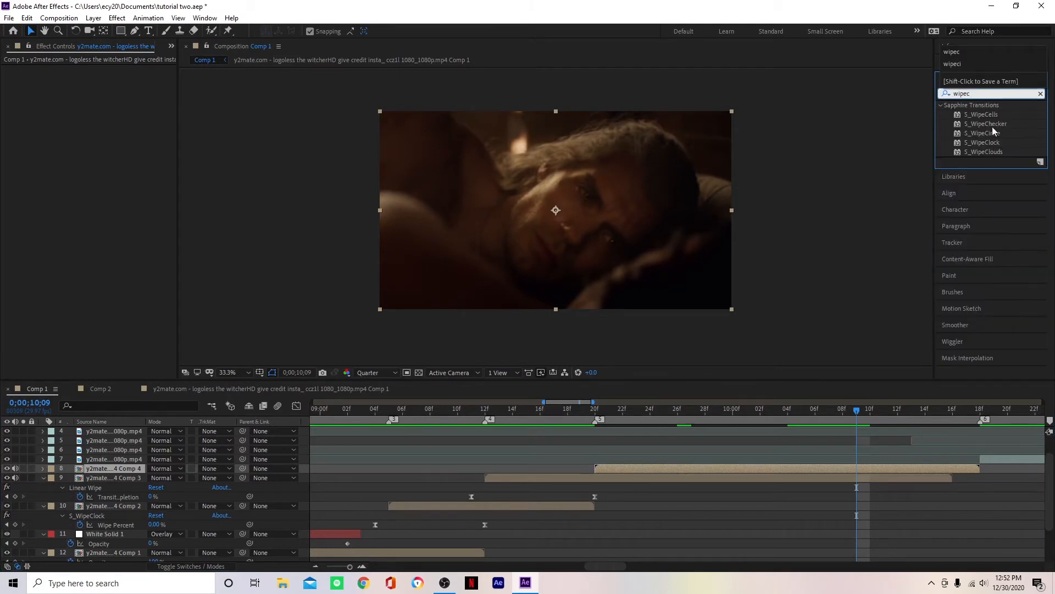
double_click(990, 134)
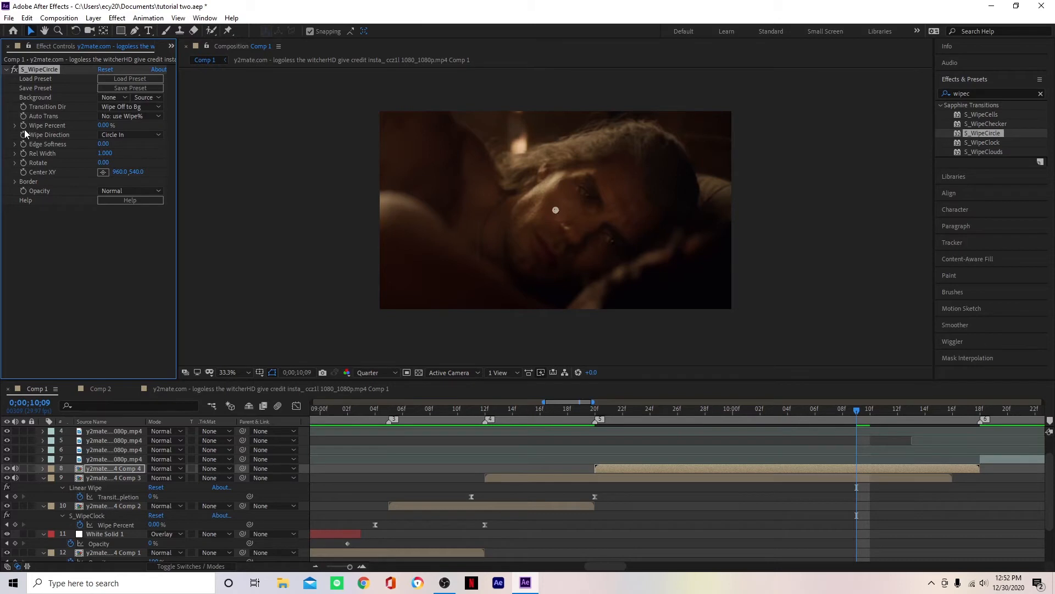
Step: Keyframe the circle wipe's Wipe Percent at 0% on 0;00;10;09 and 100% on 0;00;09;19, and reveal the keyframes
left_click(595, 411)
left_click_drag(593, 414, 576, 403)
left_click_drag(103, 126, 224, 137)
key("u")
Step: Ease both Wipe Percent keyframes and shape the value curve to fall steeply at the start and level off slowly
left_click_drag(880, 491, 573, 487)
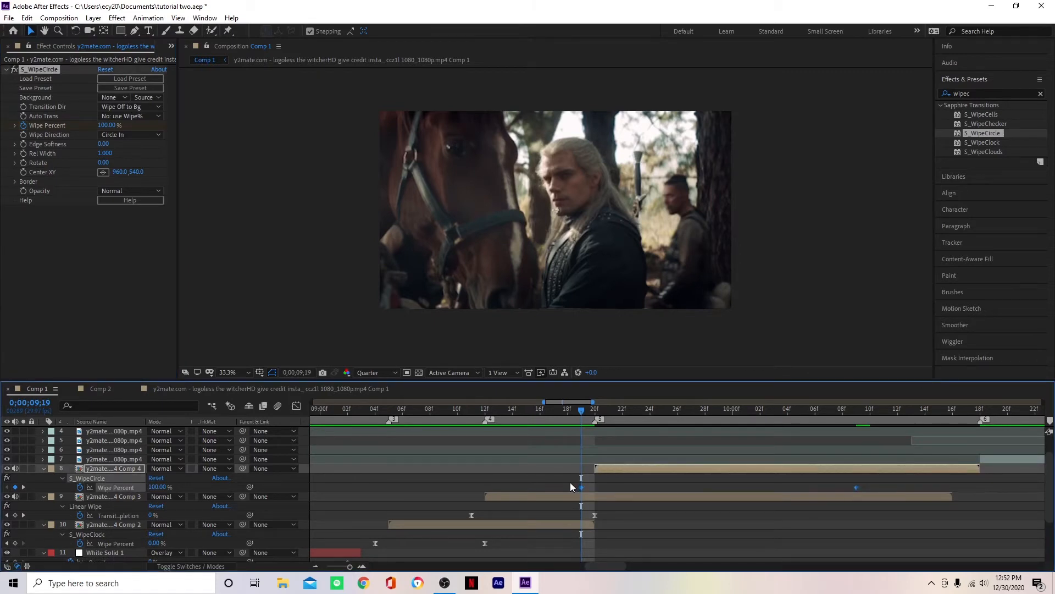
left_click(297, 406)
key("Page_Down")
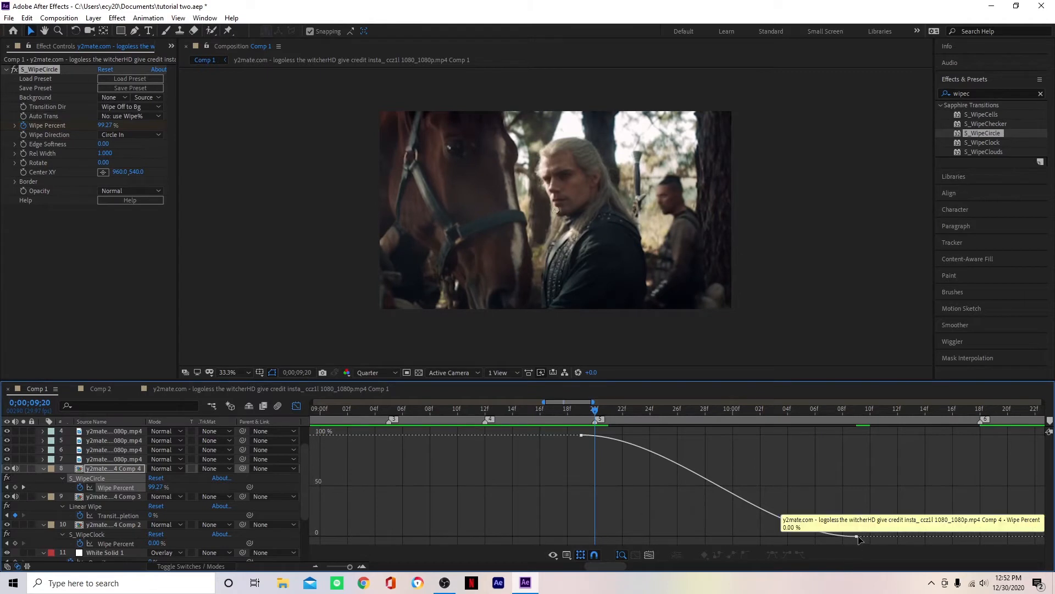
left_click_drag(766, 536, 581, 536)
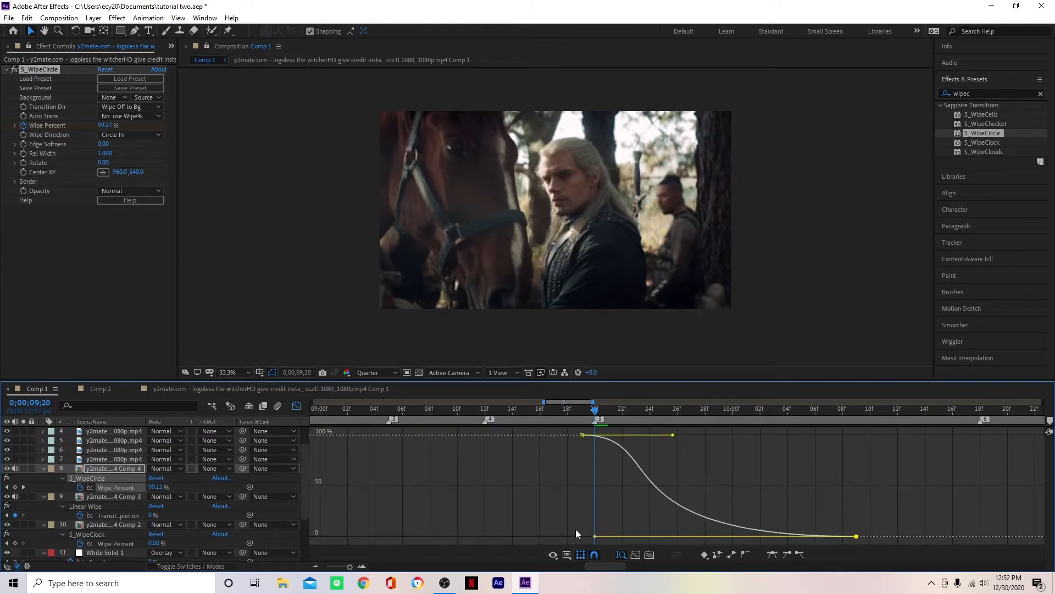
left_click_drag(672, 434, 576, 494)
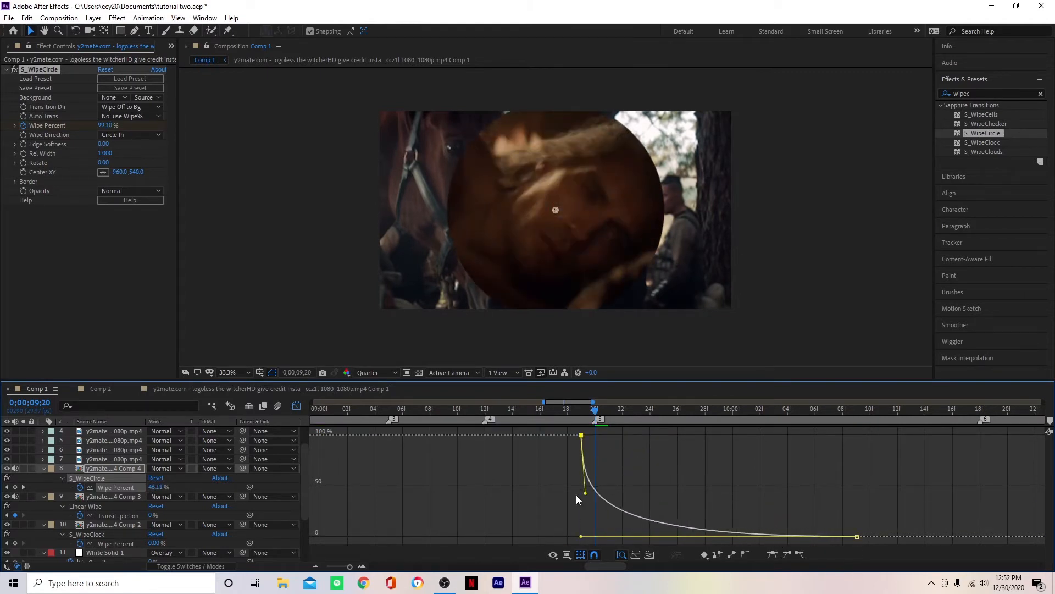
Step: Play the circle wipe from 0;00;09;08 and leave the Graph Editor
left_click_drag(595, 409, 430, 430)
key("space")
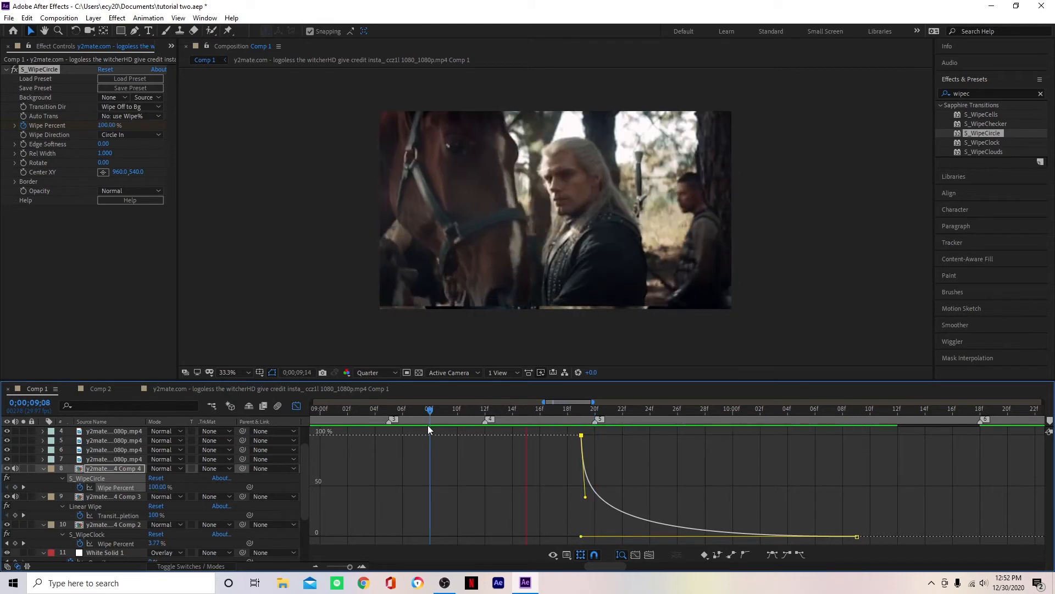
key("space")
left_click(297, 407)
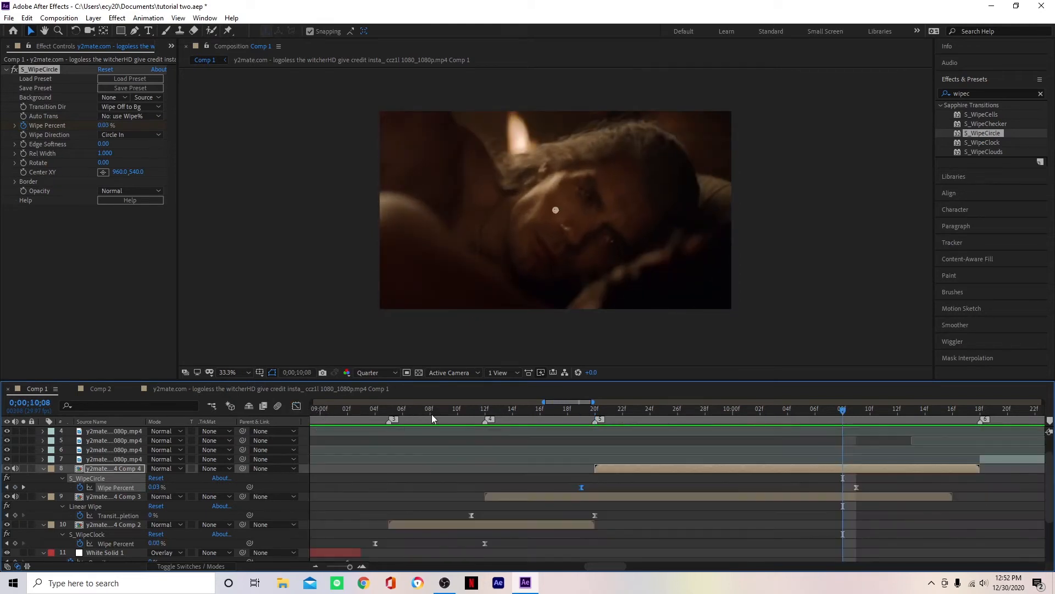
Step: Play the reference in Comp 2 past the circle wipe, scrub to its following section, and return to Comp 1
left_click(101, 388)
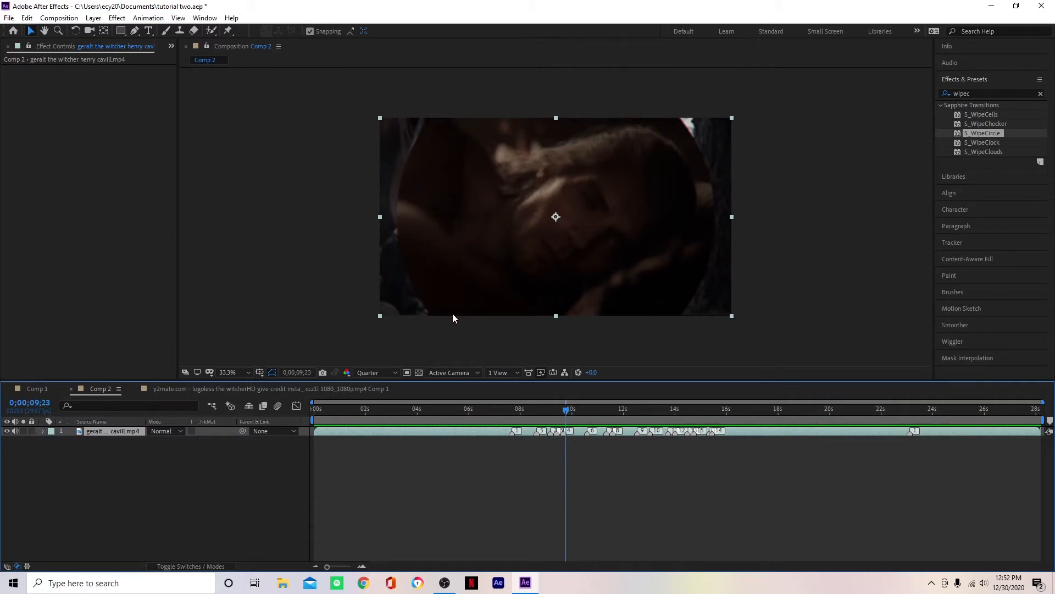
key("space")
key("space")
left_click_drag(573, 418, 586, 421)
left_click(37, 389)
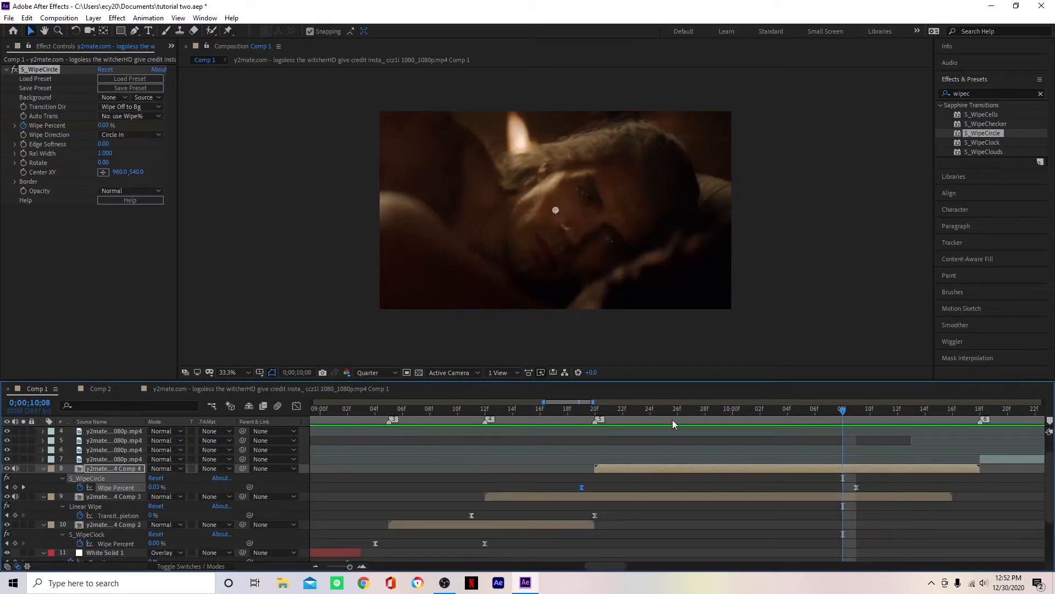
Step: Mute the audio of the two most recent pre-composed clips, layers 8 and 9
key("minus")
scroll(661, 412, "down", 1)
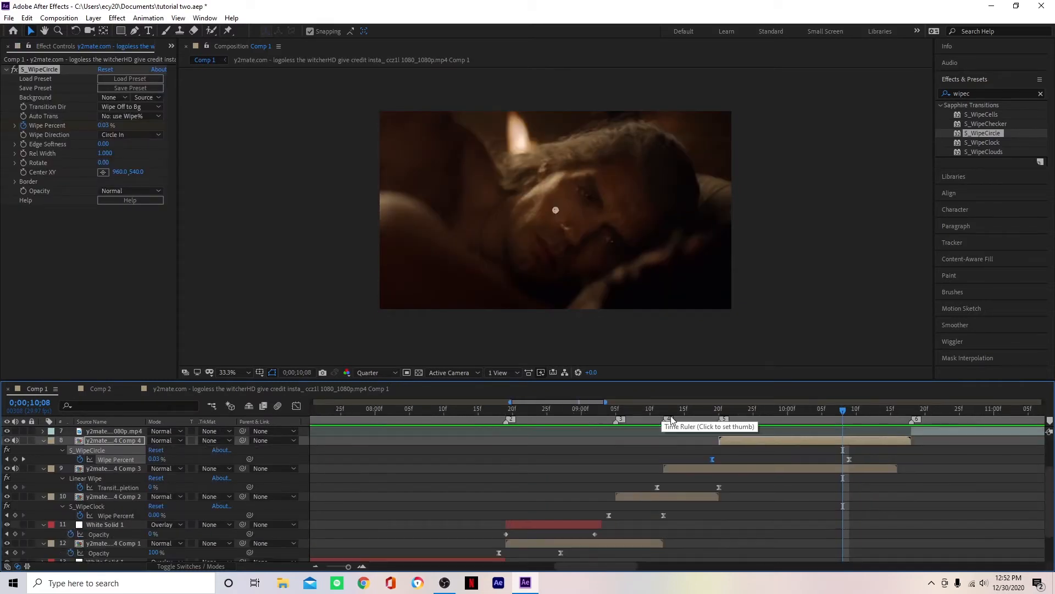
key("minus")
key("minus")
key("minus")
key("minus")
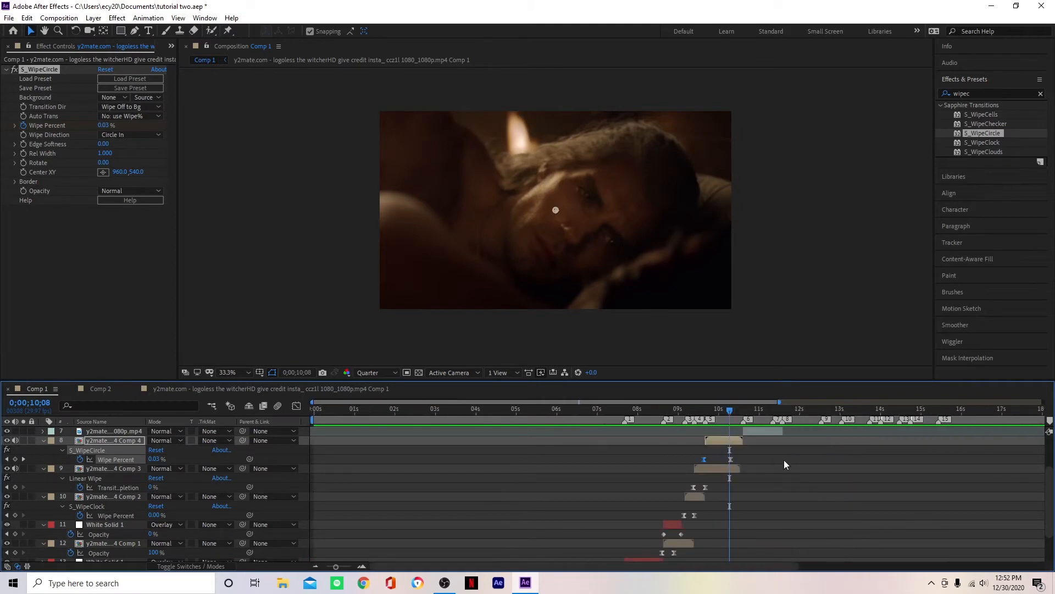
scroll(662, 460, "down", 1)
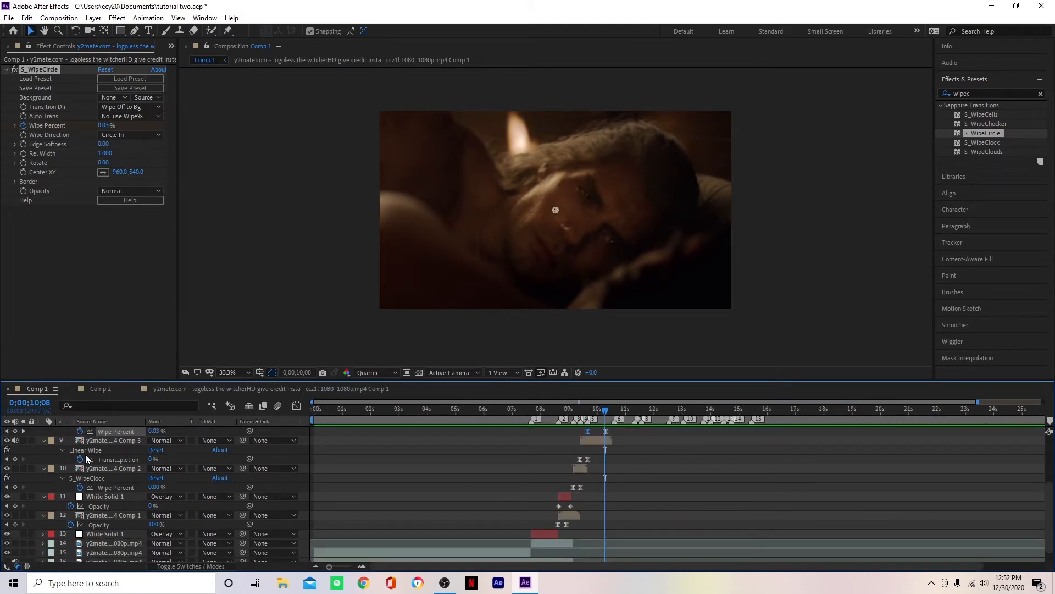
scroll(86, 456, "up", 1)
left_click_drag(15, 440, 15, 470)
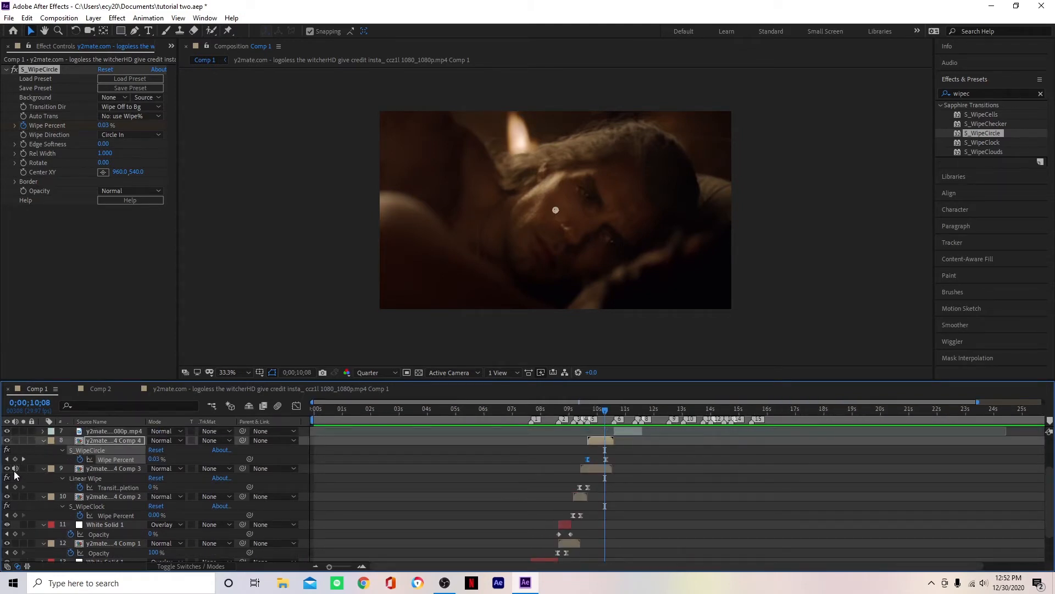
Step: Collapse the expanded properties of layers 8 to 12 in the timeline
left_click(44, 441)
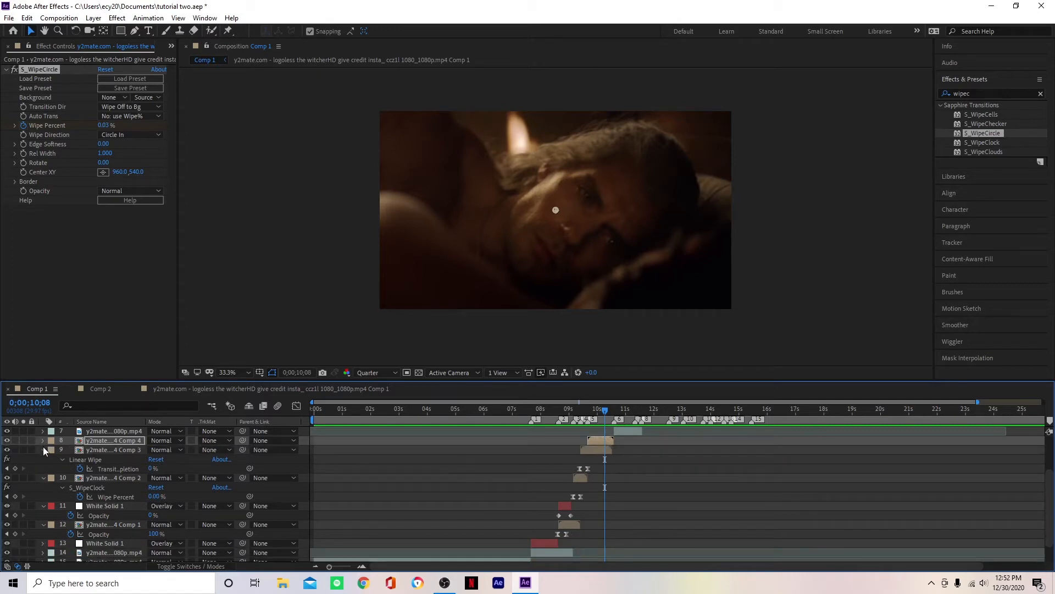
left_click(43, 449)
left_click(43, 459)
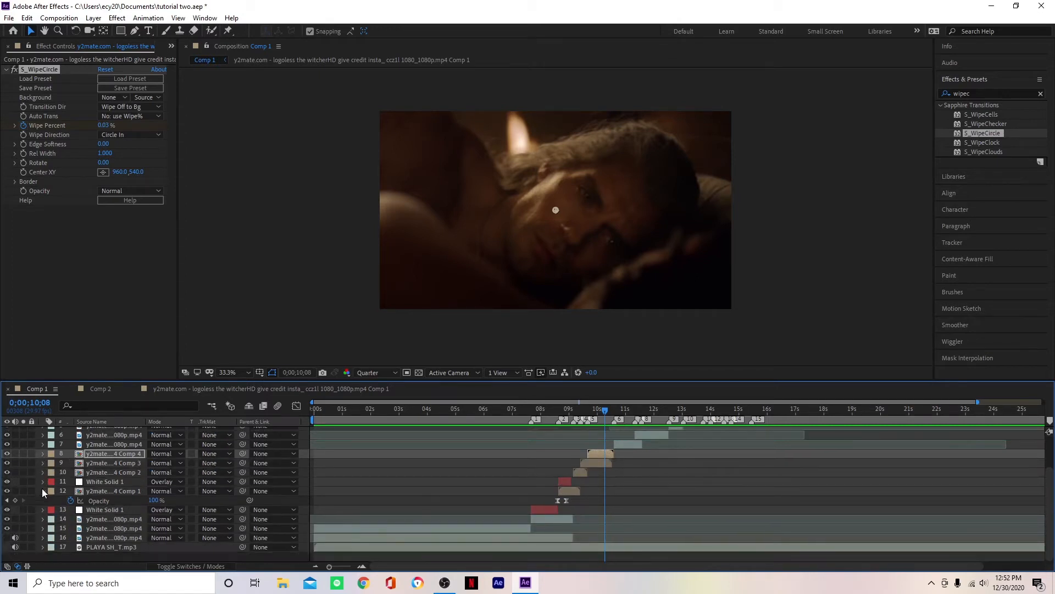
left_click(44, 482)
left_click(43, 500)
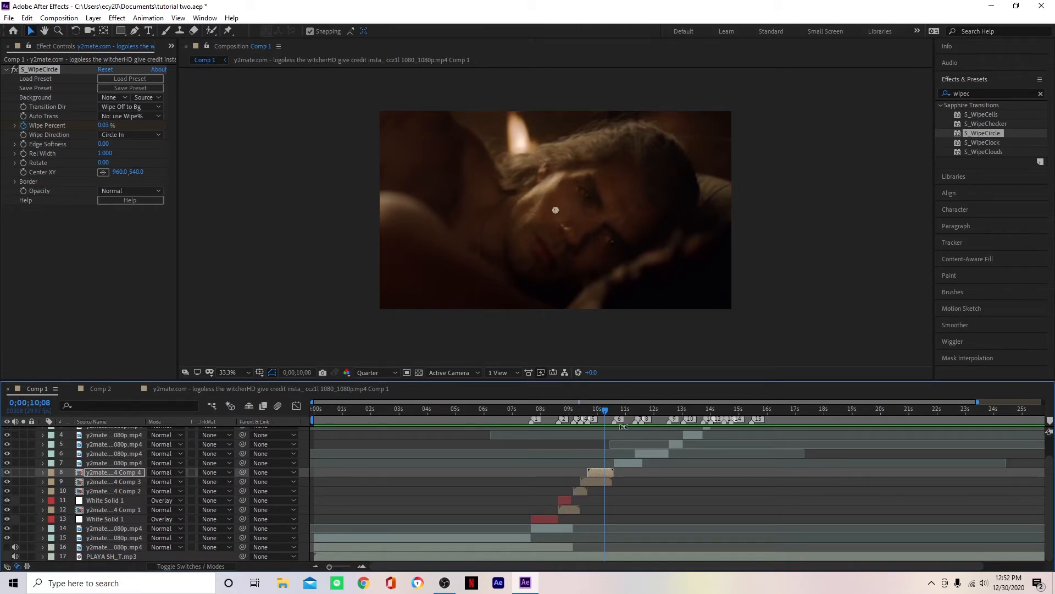
Step: Pre-compose layers 8 to 14, the edited clips and white solids, into one composition and mute its audio
left_click_drag(604, 421, 592, 421)
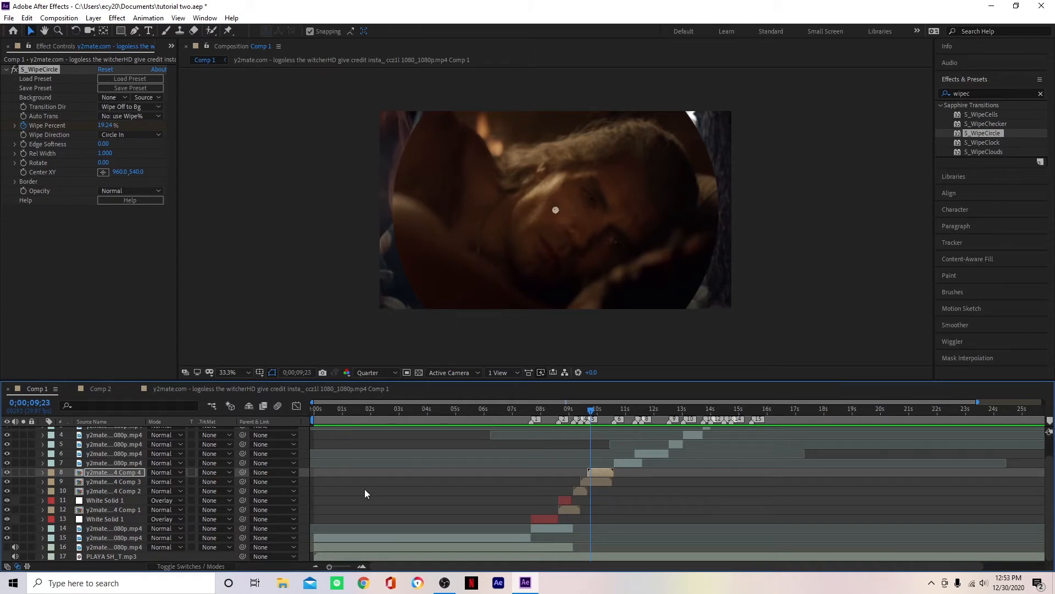
left_click_drag(307, 532, 301, 477)
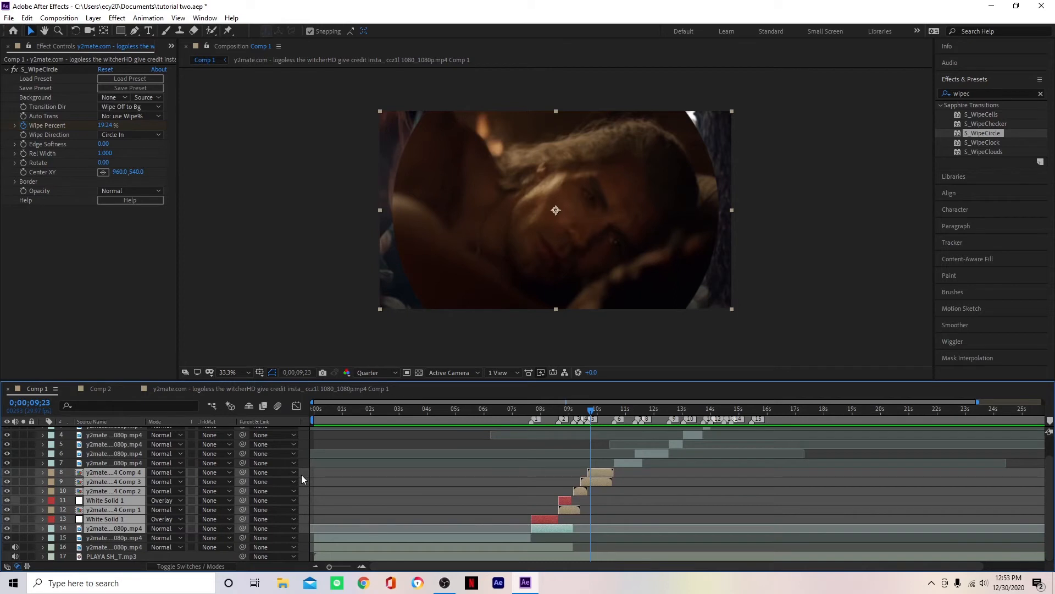
key("ctrl+shift+c")
left_click(554, 361)
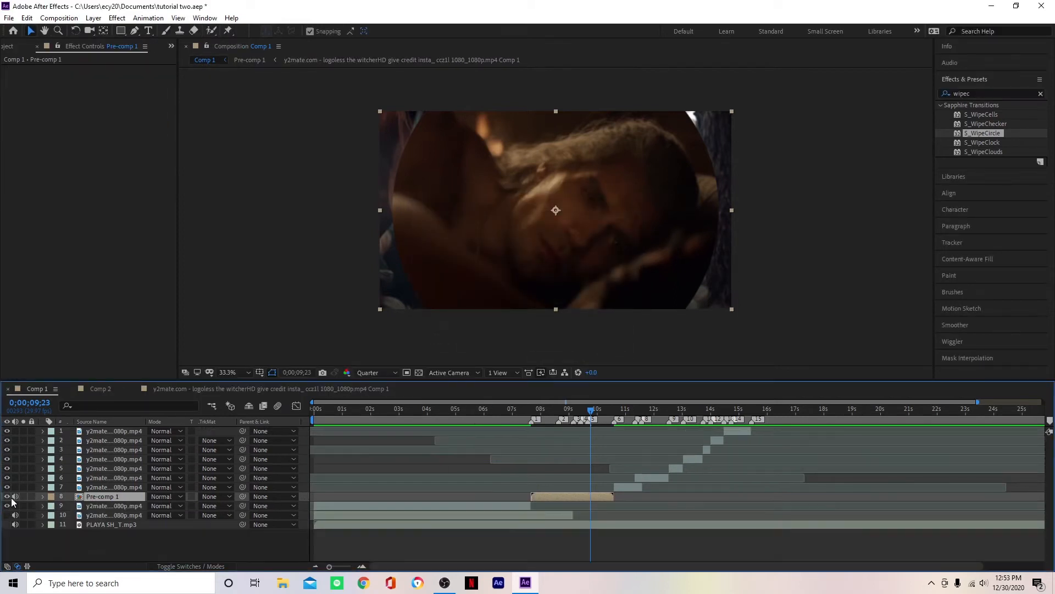
left_click(11, 499)
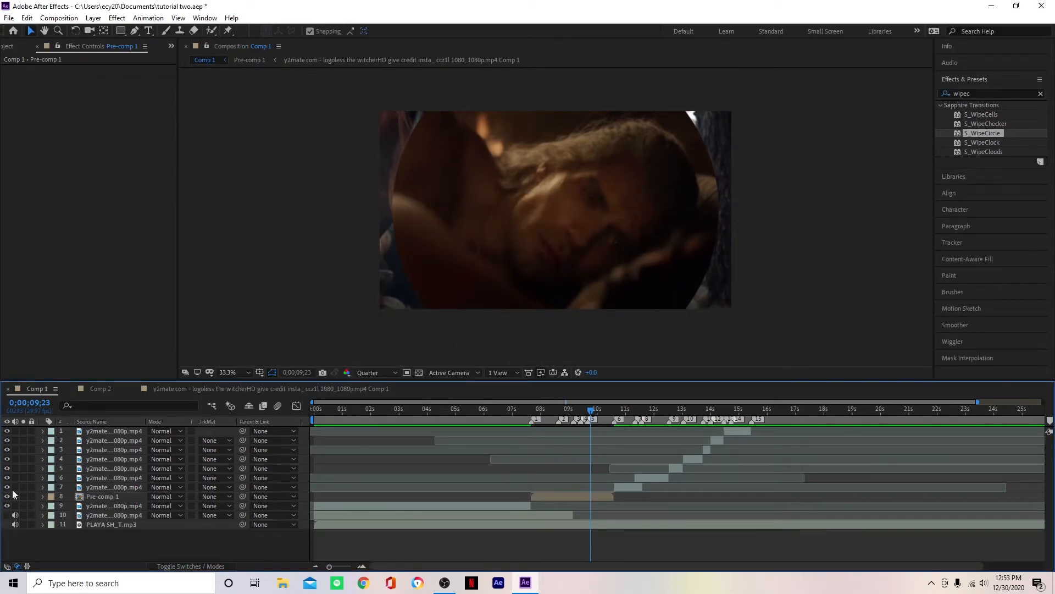
Step: Play the combined pre-comp from 0;00;07;18 to check all its transitions
left_click_drag(544, 412, 529, 448)
key("space")
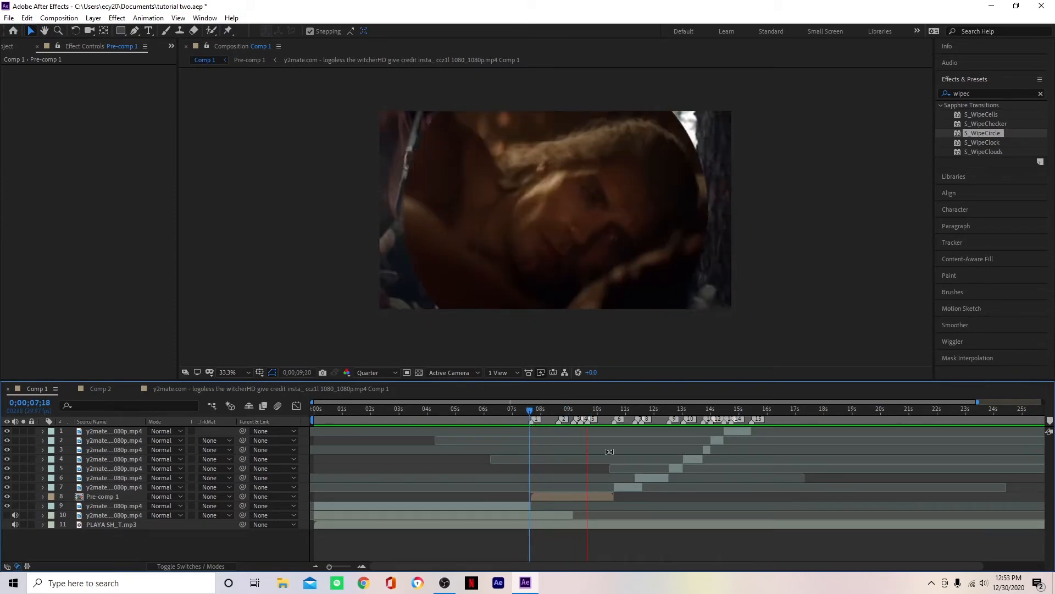
key("space")
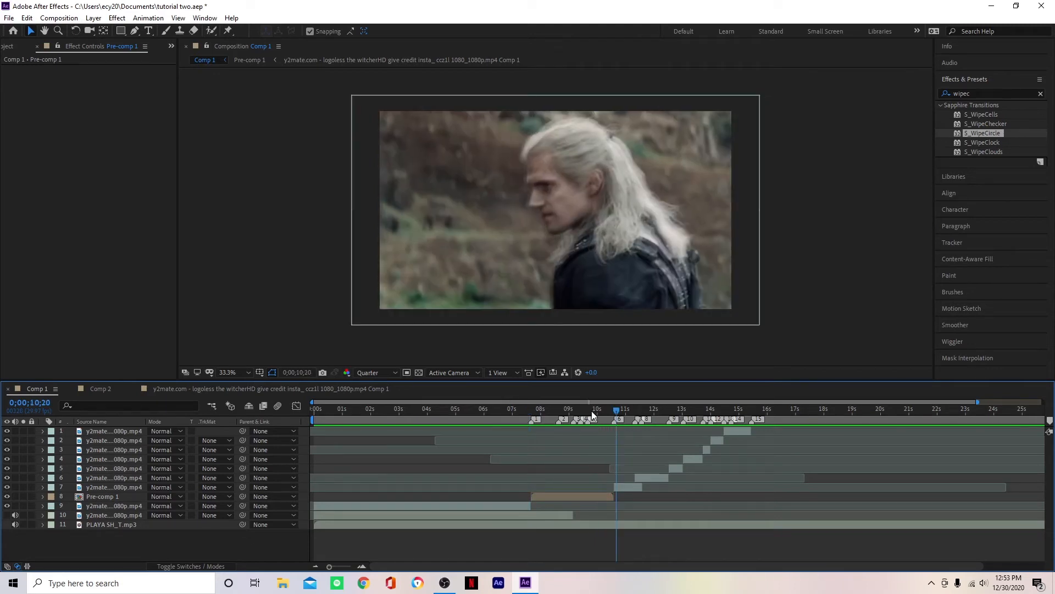
Step: Apply the Warp distort effect to Pre-comp 1 with the current time at 0;00;09;23
left_click(594, 413)
key("equal")
key("equal")
key("equal")
left_click_drag(592, 412, 566, 438)
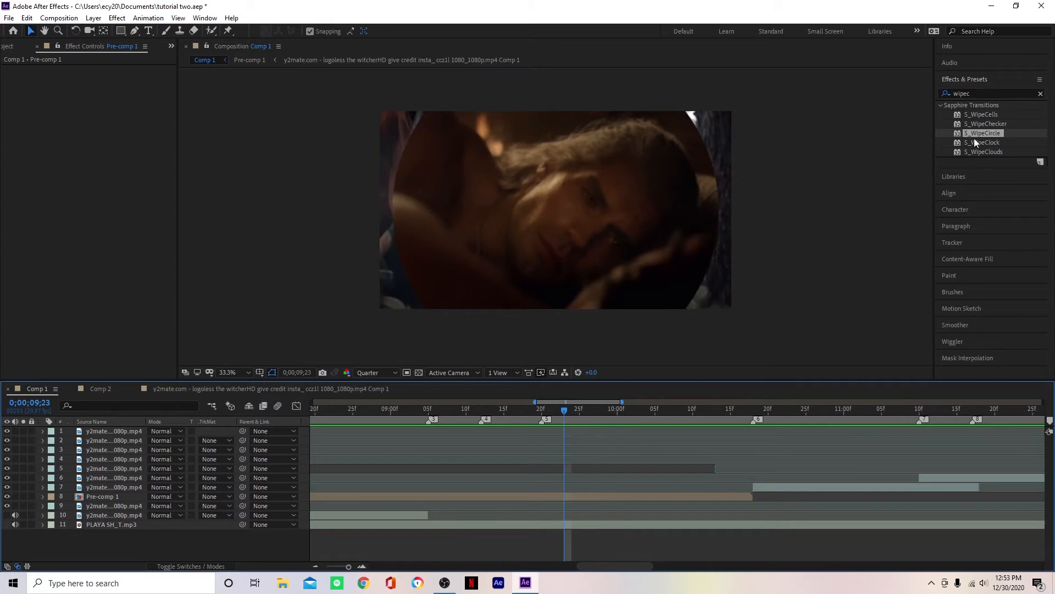
left_click(977, 91)
type("warp")
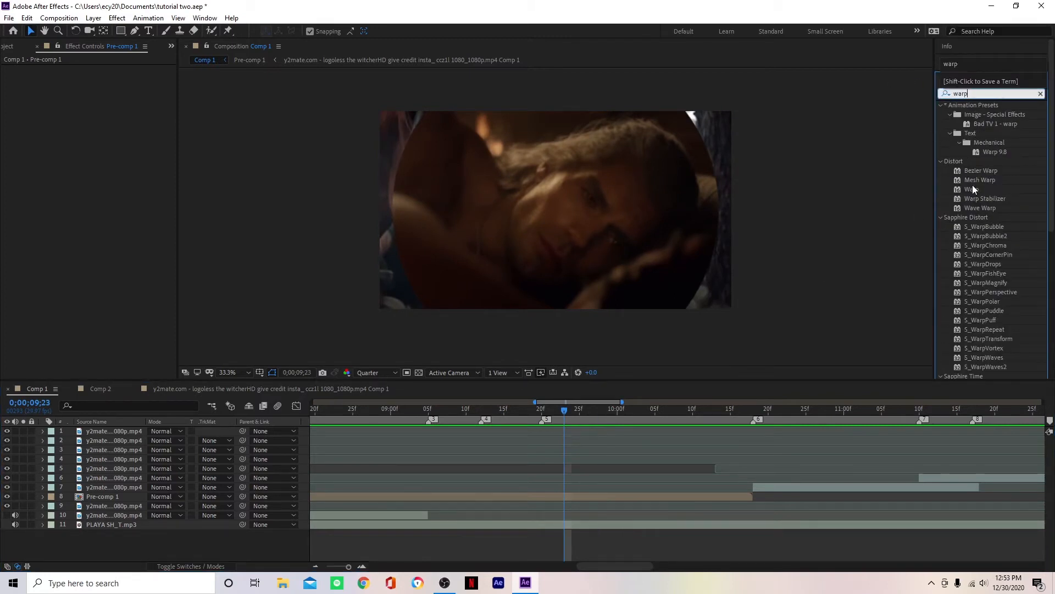
left_click_drag(973, 187, 623, 495)
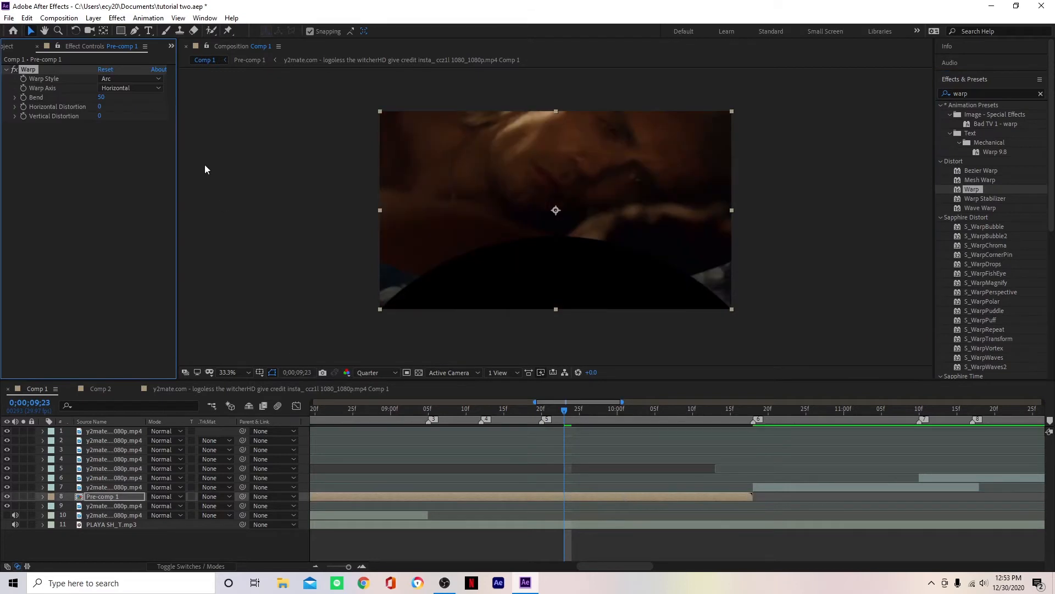
Step: Set the Warp style to FishEye with Bend at 0, and start keyframing Bend at 0;00;09;23
left_click(108, 81)
left_click(148, 225)
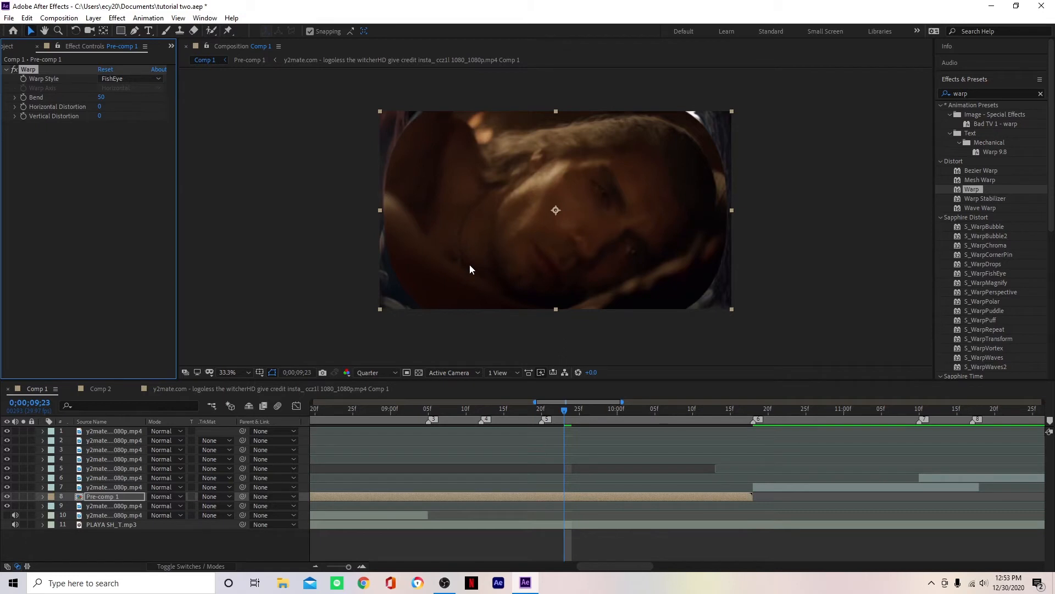
left_click(102, 98)
left_click(71, 195)
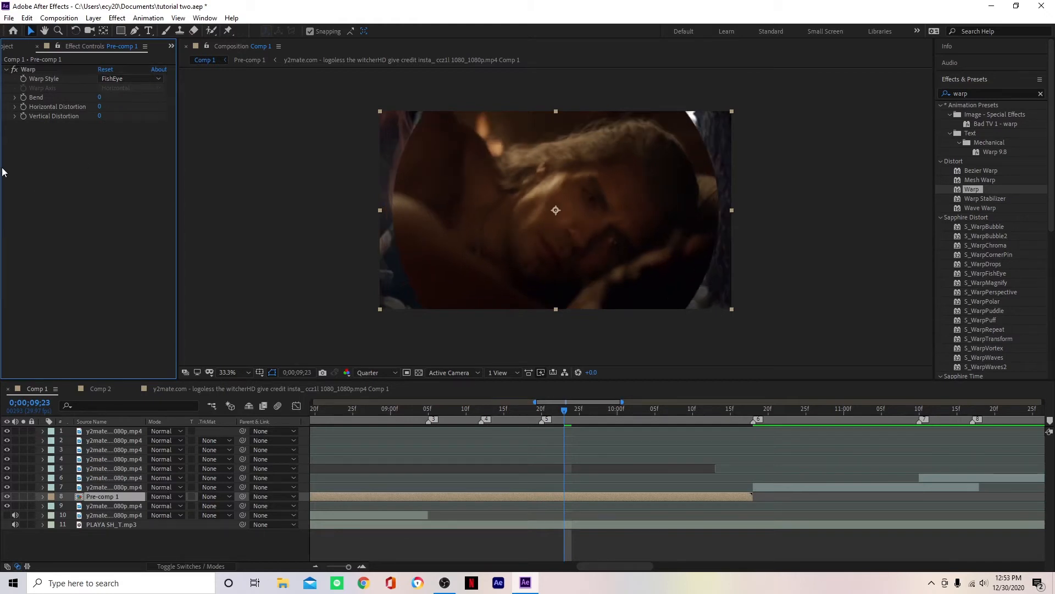
left_click(25, 97)
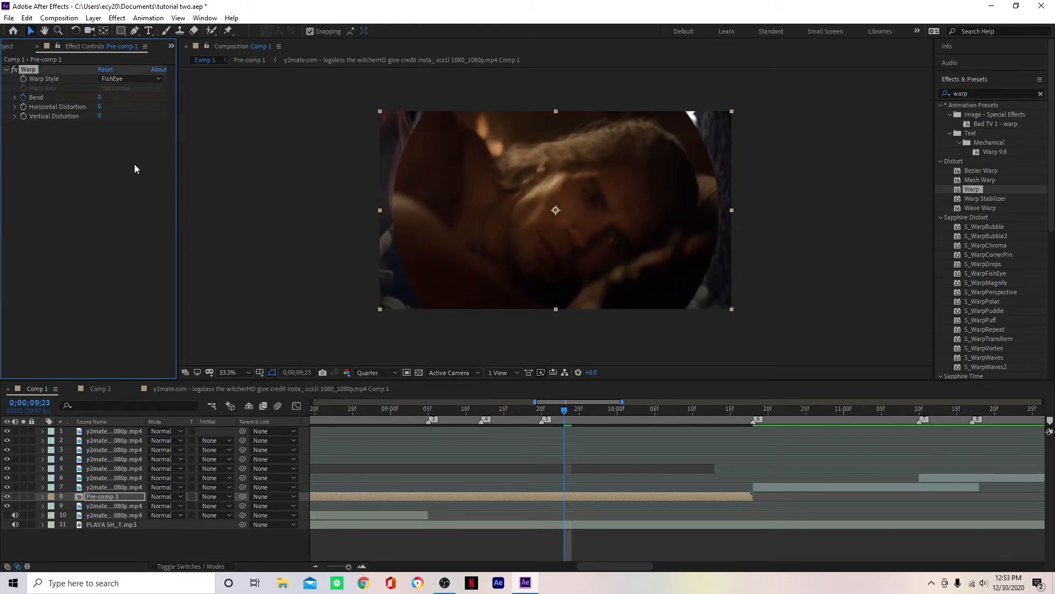
Step: Add a Bend keyframe of -100 at 0;00;10;18, where Pre-comp 1 ends, and reveal the layer's keyframes
left_click(753, 410)
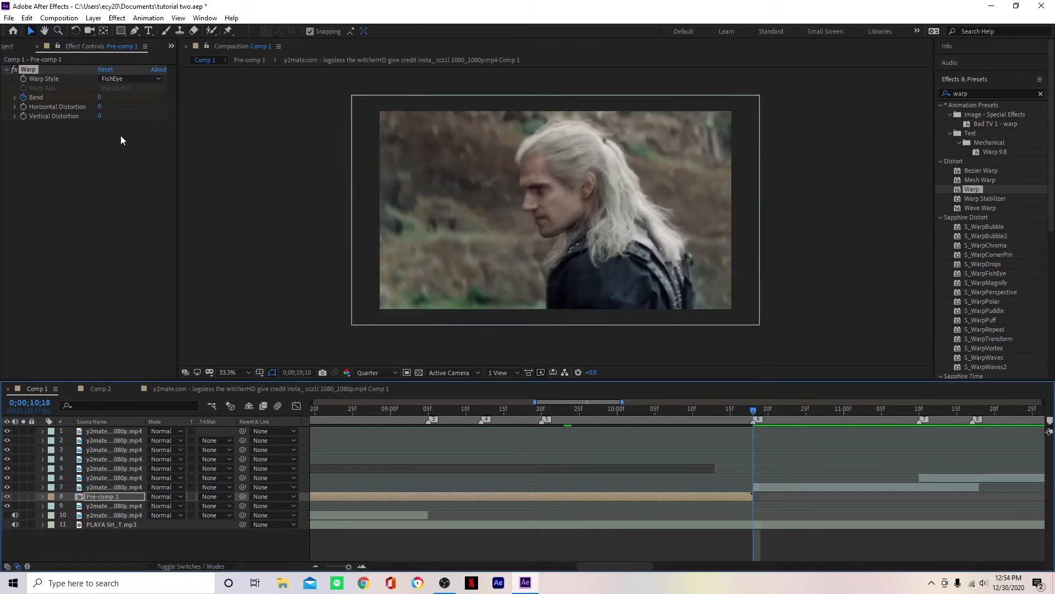
left_click(98, 98)
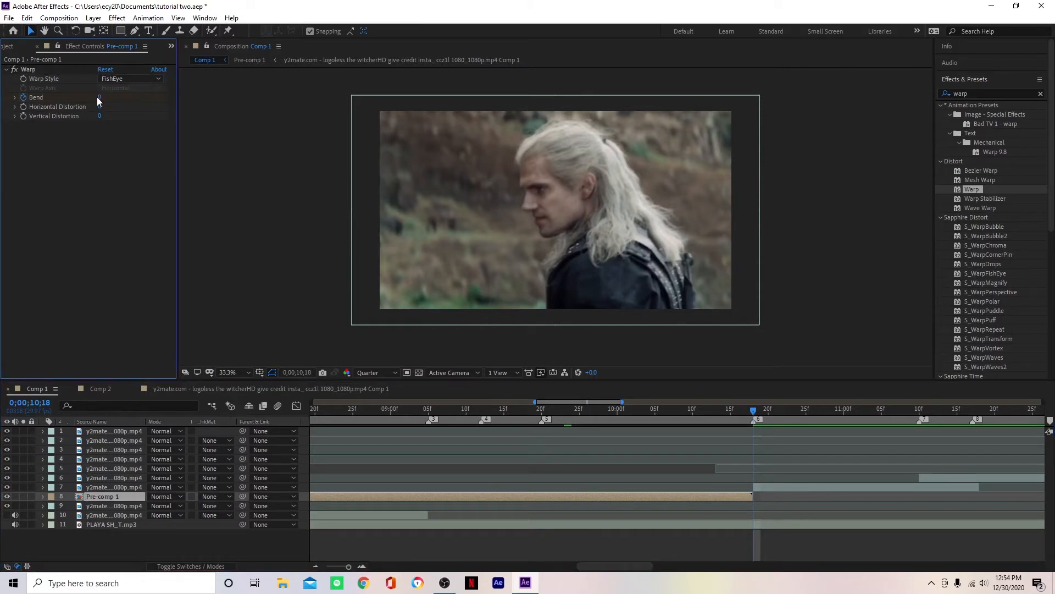
left_click_drag(90, 97, 99, 167)
key("u")
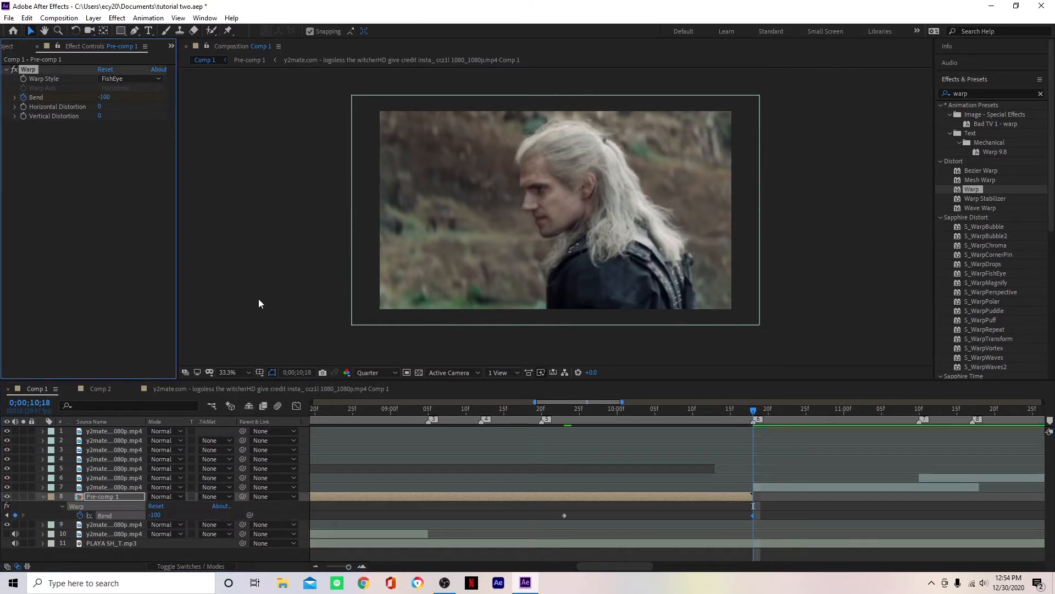
Step: Ease both Bend keyframes and reshape the value curve so it stays nearly flat and plunges steeply just before the last keyframe
left_click_drag(763, 516, 559, 514)
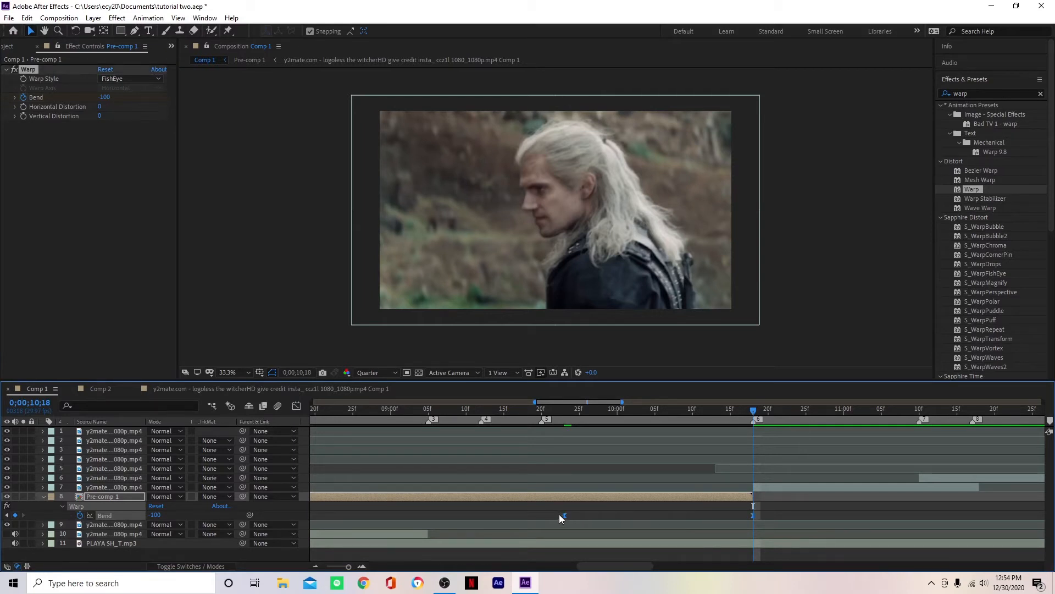
left_click(295, 406)
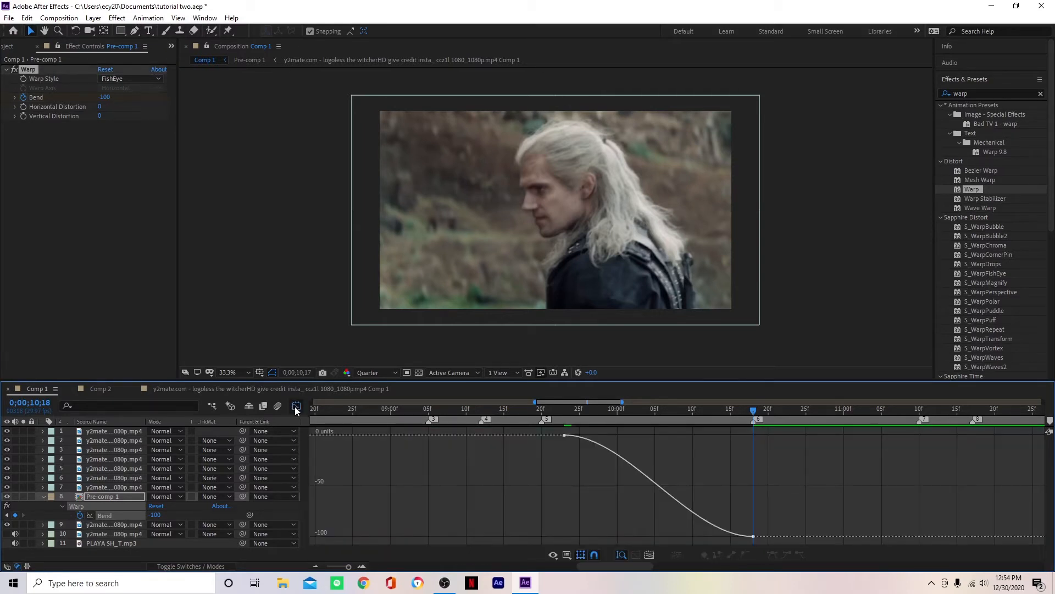
key("Page_Up")
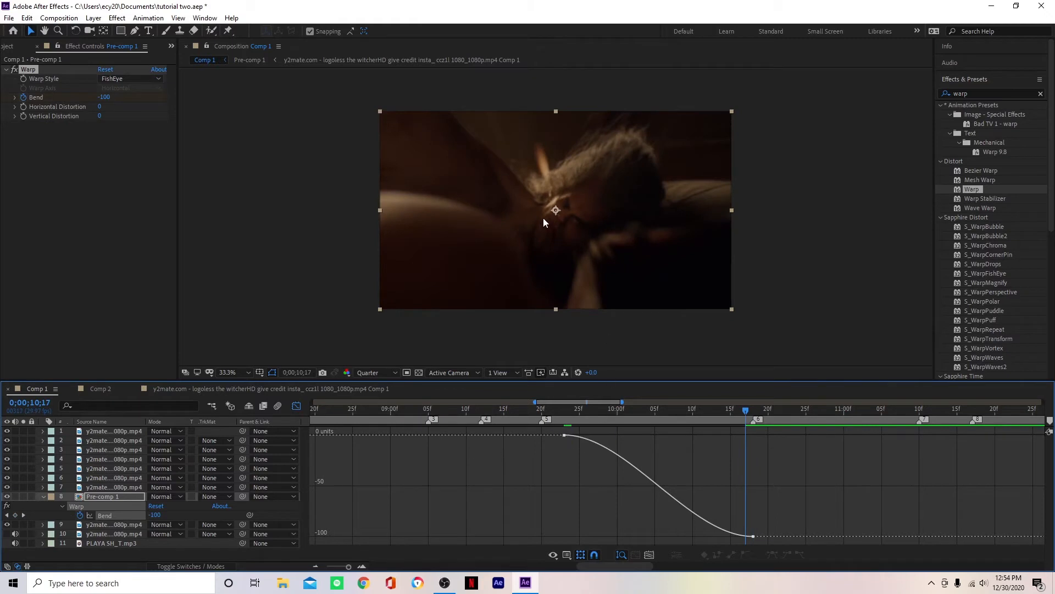
left_click(564, 435)
left_click_drag(627, 434, 764, 443)
left_click_drag(691, 537, 569, 431)
left_click_drag(751, 435, 763, 425)
Step: Preview the fisheye warp from 0;00;09;23 and return the timeline to the layer bar view
key("space")
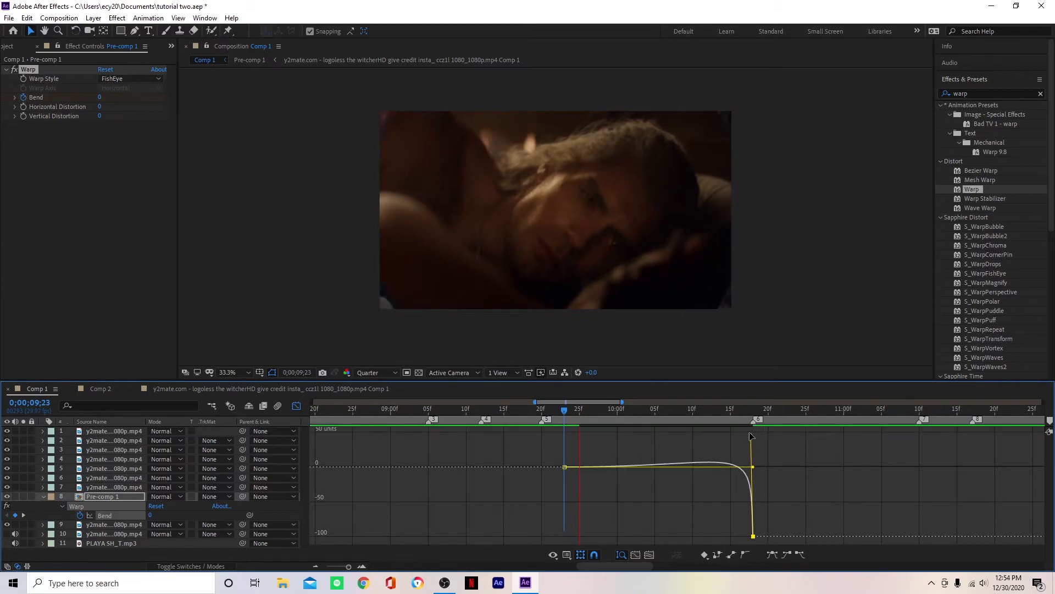
key("space")
left_click_drag(570, 416, 565, 427)
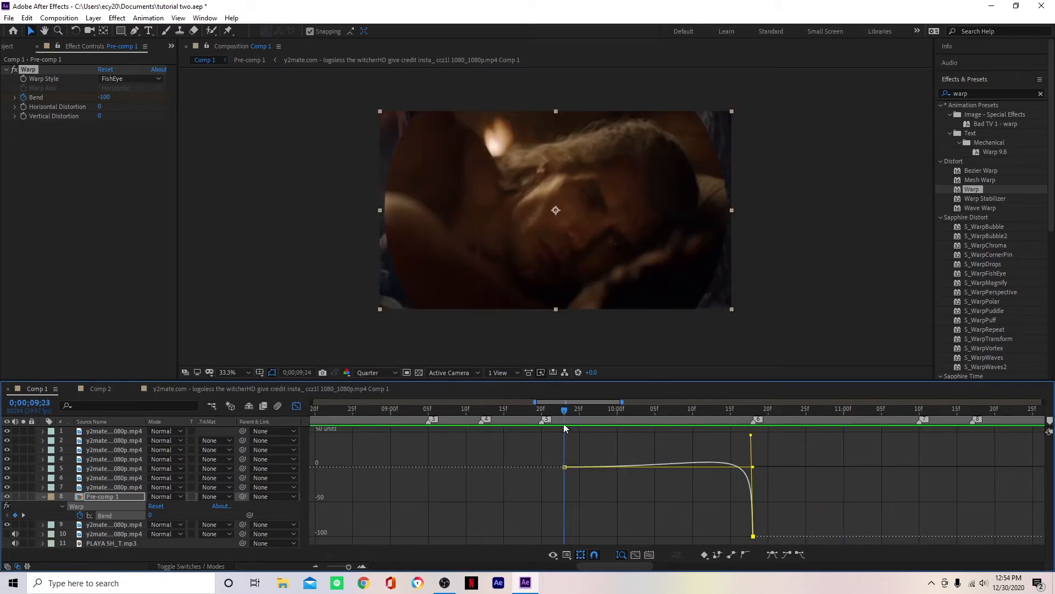
left_click(292, 407)
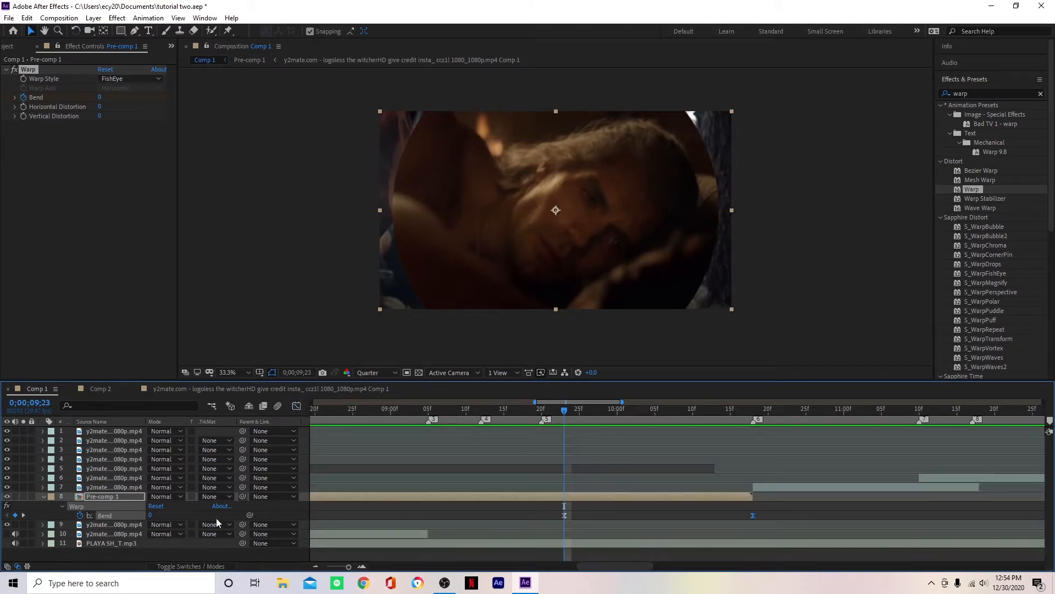
Step: Enable motion blur for Pre-comp 1 and the composition, and preview the warp from 0;00;09;08
left_click(193, 572)
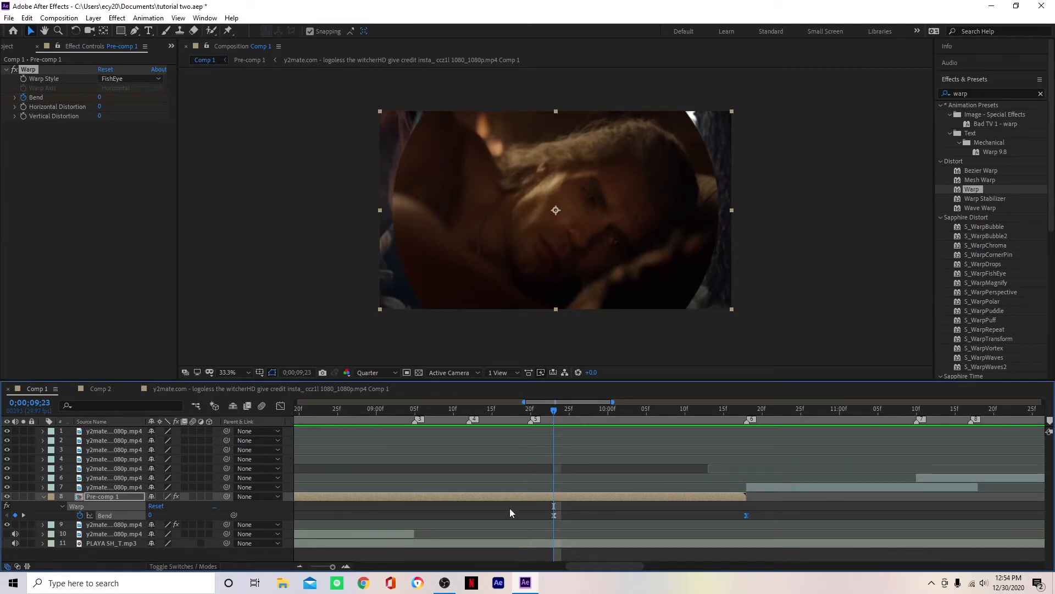
left_click(262, 406)
left_click_drag(607, 411, 514, 412)
left_click_drag(447, 444, 438, 450)
key("space")
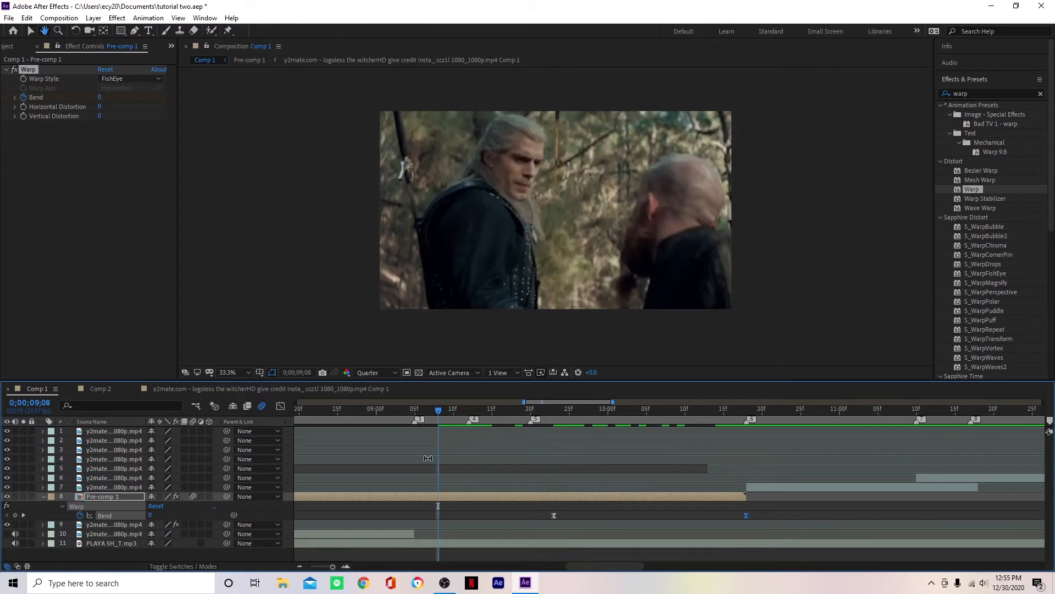
key("space")
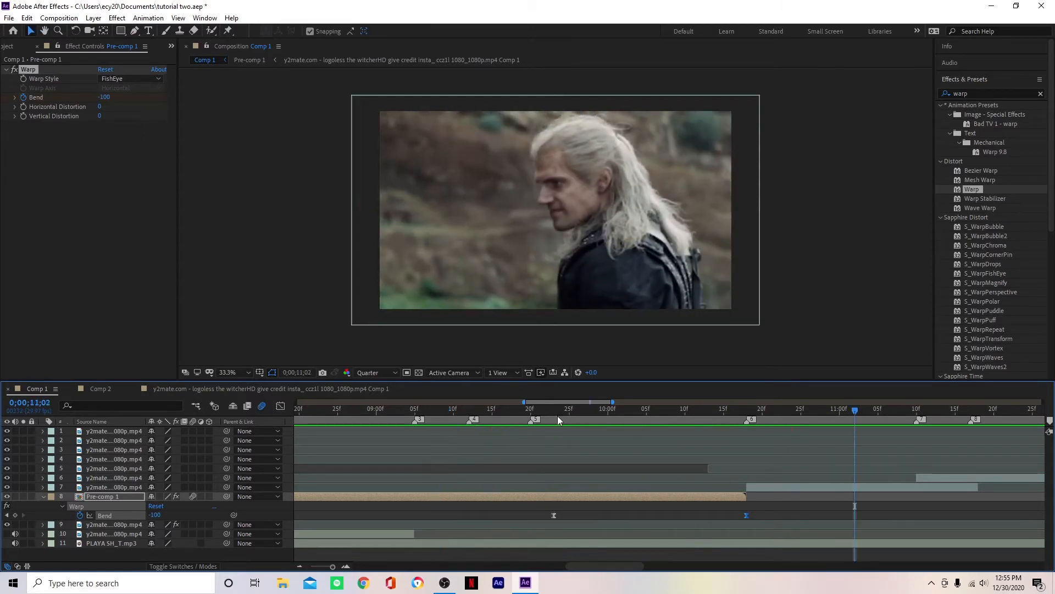
Step: Copy the keyframed Warp effect at 0;00;09;23 and pre-compose Pre-comp 1, moving all attributes into the new composition
left_click(556, 413)
left_click(32, 76)
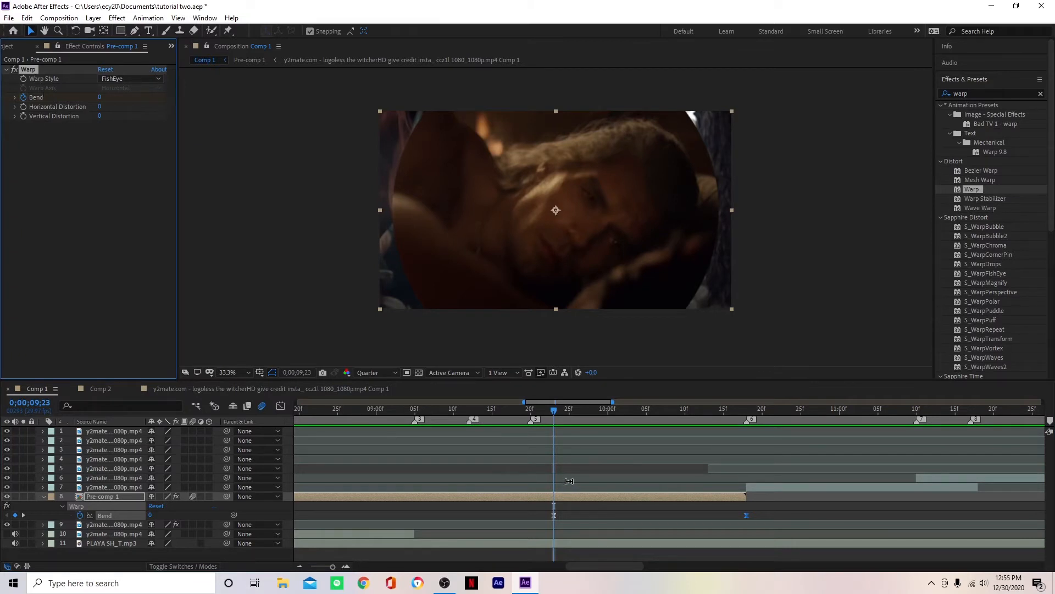
left_click(565, 495)
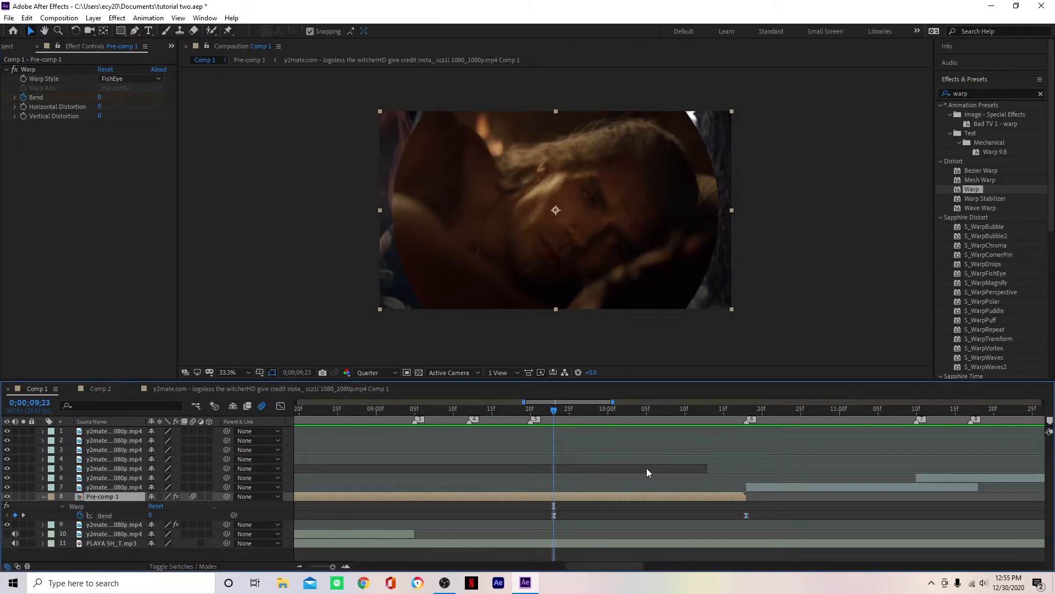
left_click(28, 70)
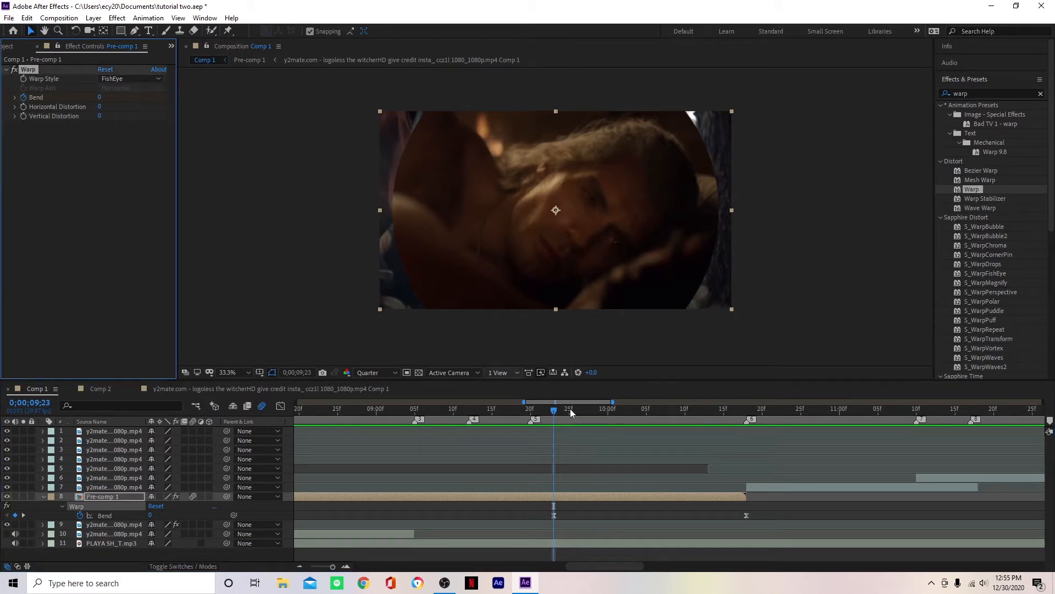
left_click(623, 497)
key("ctrl+shift+c")
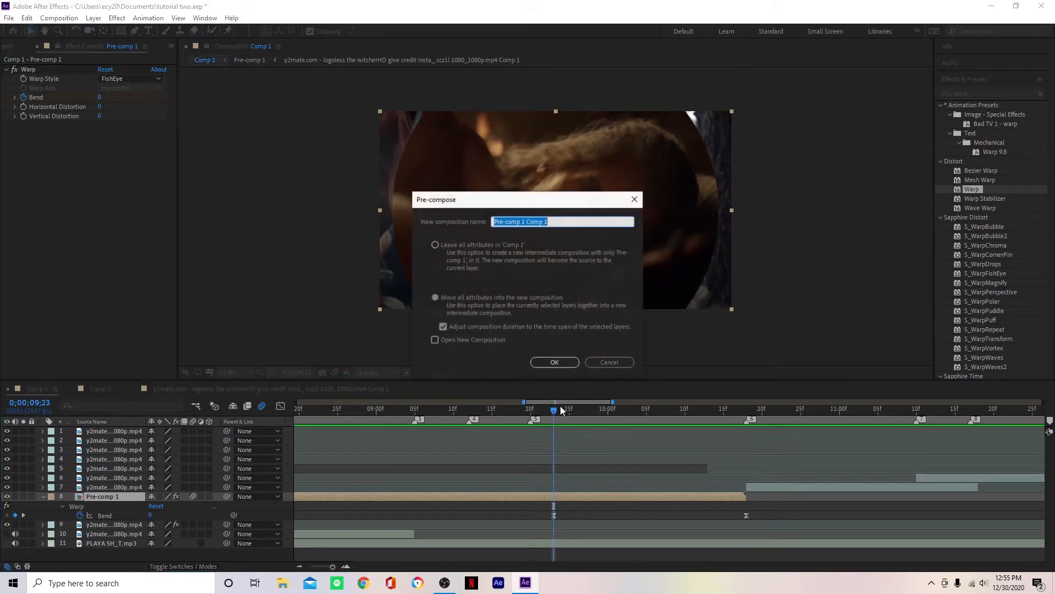
left_click(551, 362)
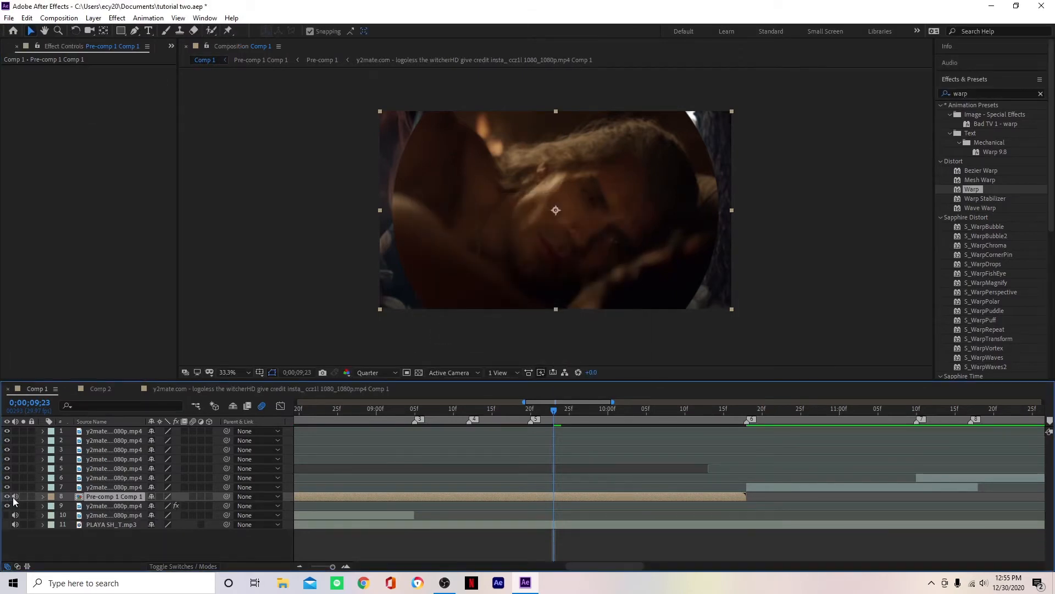
Step: Mute the new pre-comp's audio, paste the keyframed Warp effect onto it at 0;00;09;23, and reveal its keyframes
left_click(15, 496)
key("ctrl+v")
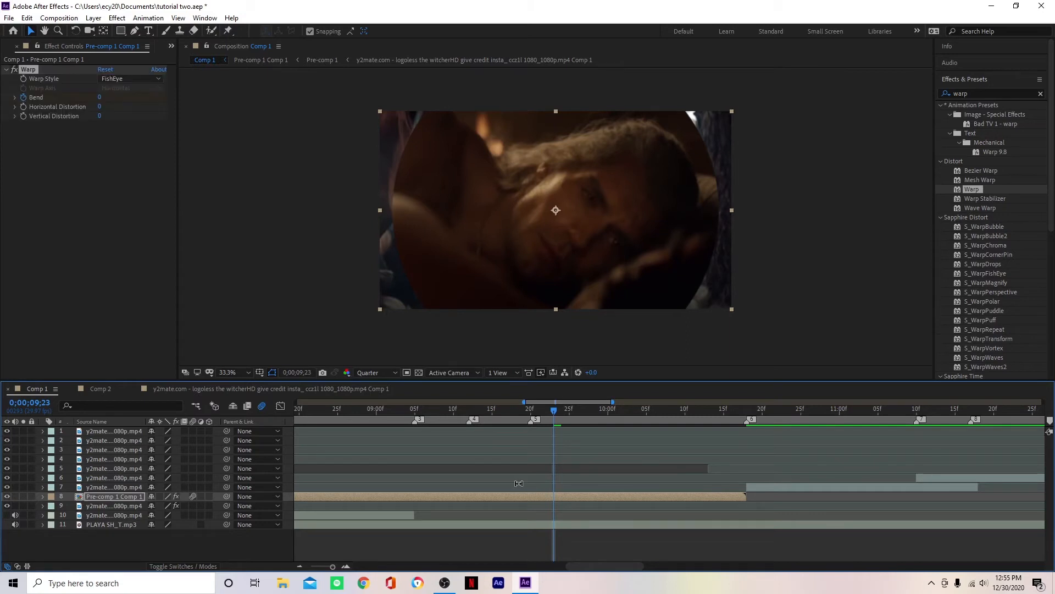
key("u")
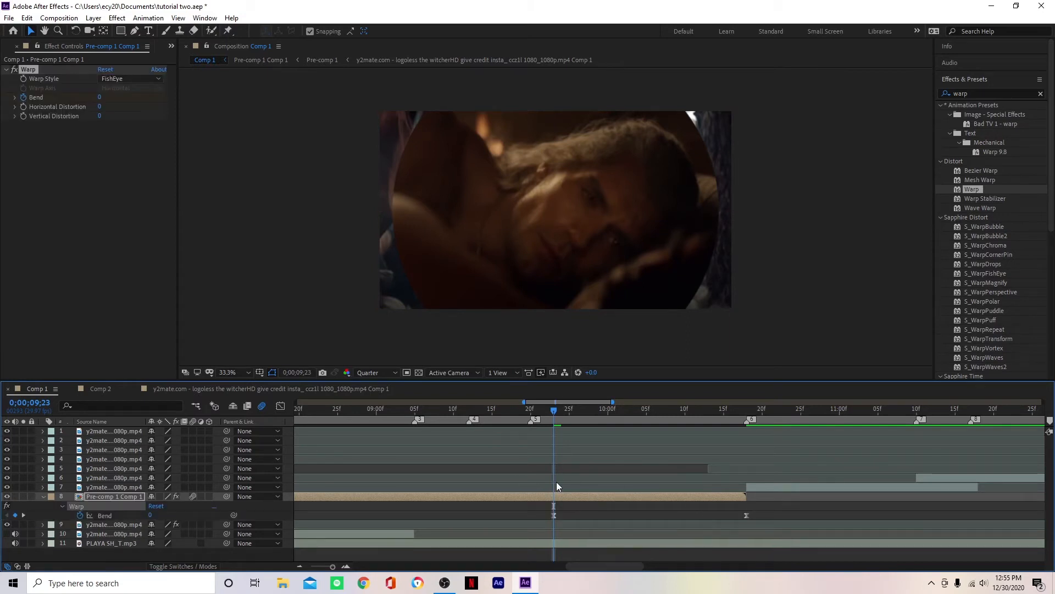
Step: Play the doubled fisheye warp and scrub back from the cut at 0;00;10;18 to check it
key("space")
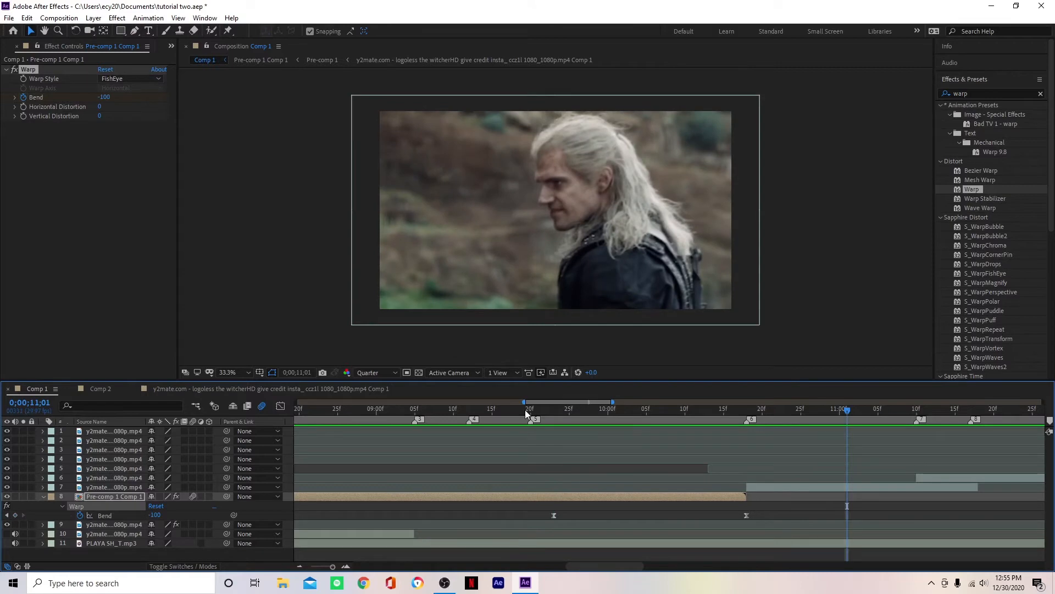
left_click(369, 410)
key("space")
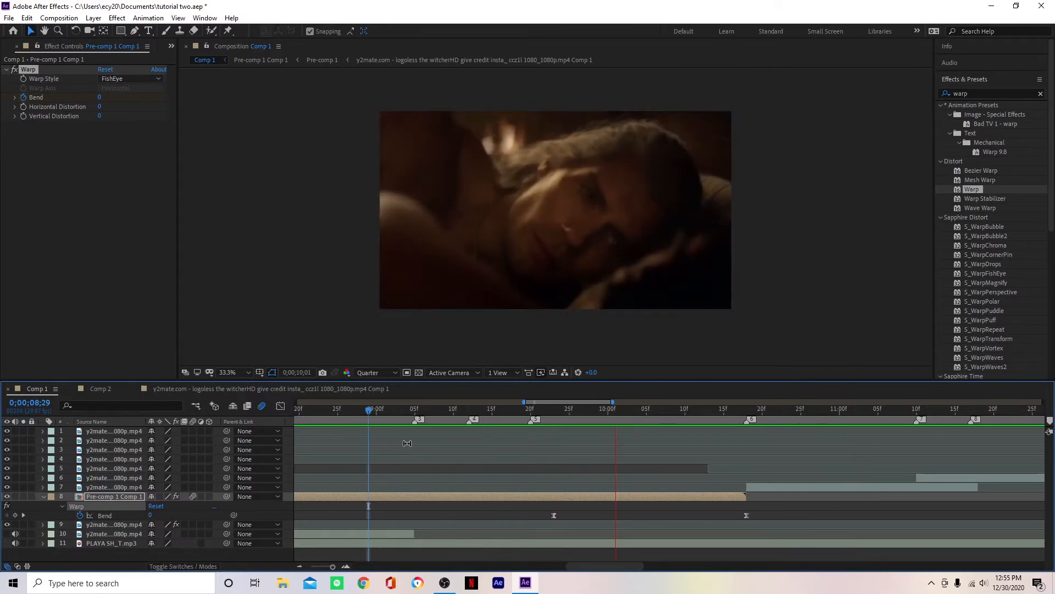
left_click(750, 408)
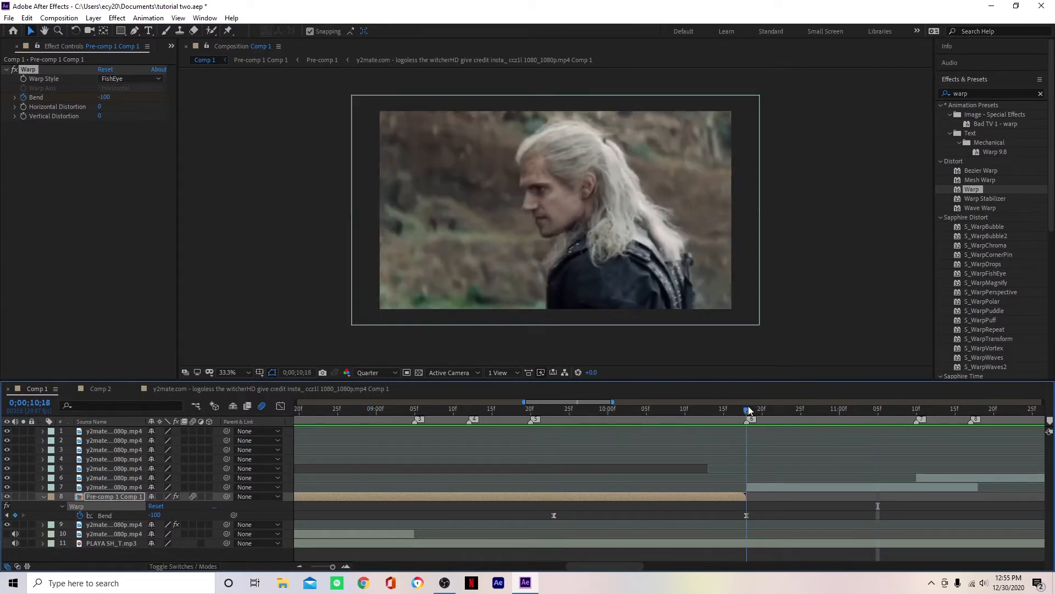
left_click_drag(751, 406, 529, 453)
Step: Play the reference edit in Comp 2 from 0;00;09;04 and scrub to 0;00;11;03 to examine the next transition
key("minus")
key("minus")
key("minus")
key("minus")
left_click_drag(501, 411, 584, 427)
left_click(100, 389)
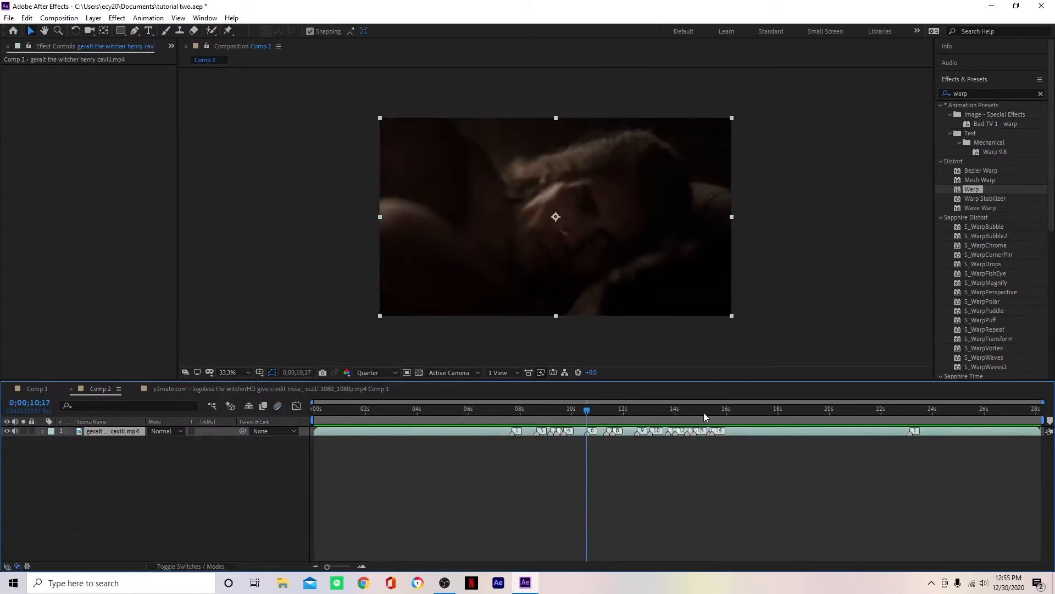
left_click(549, 411)
key("space")
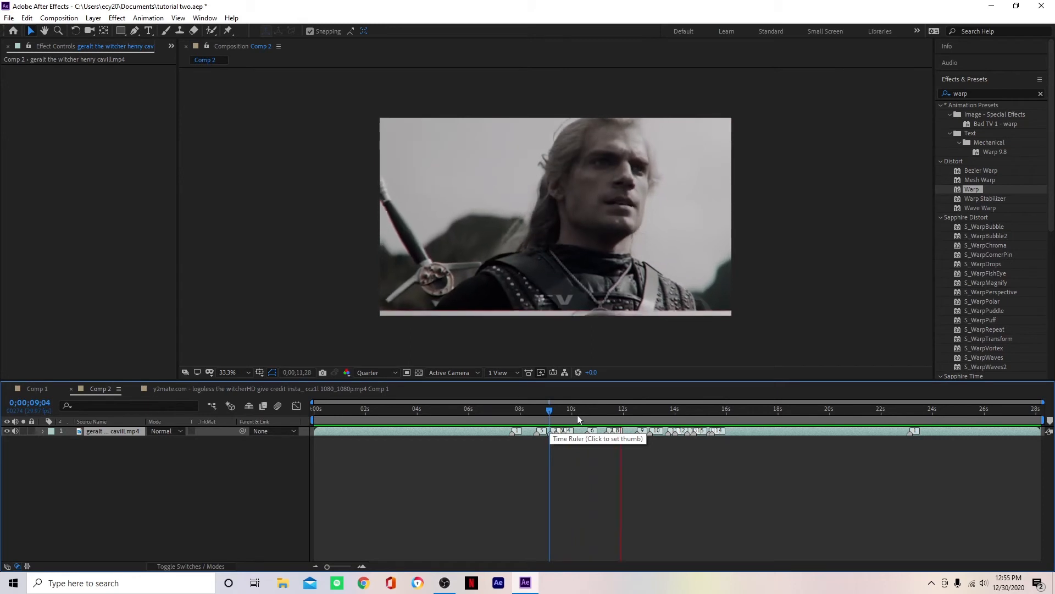
left_click_drag(594, 412, 608, 430)
Step: Pre-compose the layer 7 clip in Comp 1, which follows the warp, and duplicate the resulting composition layer
left_click(37, 388)
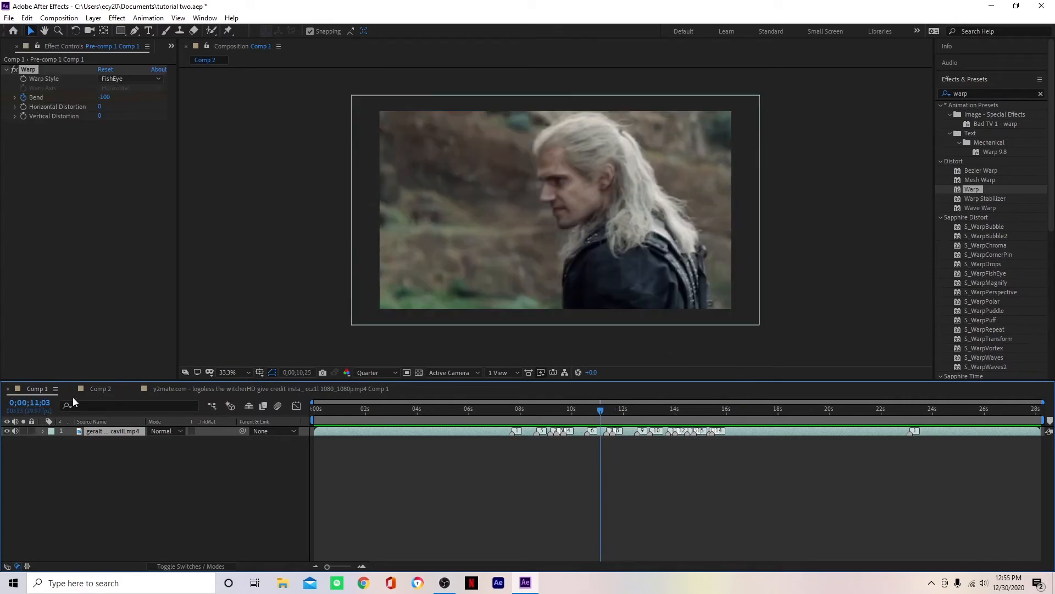
key("=")
left_click(599, 484)
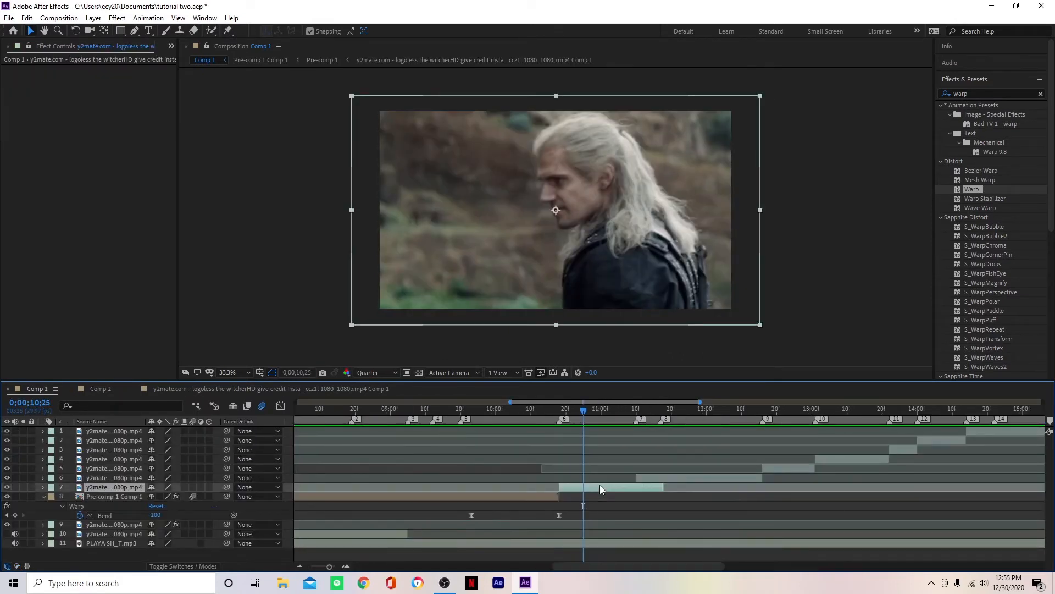
key("ctrl+shift+c")
left_click(552, 362)
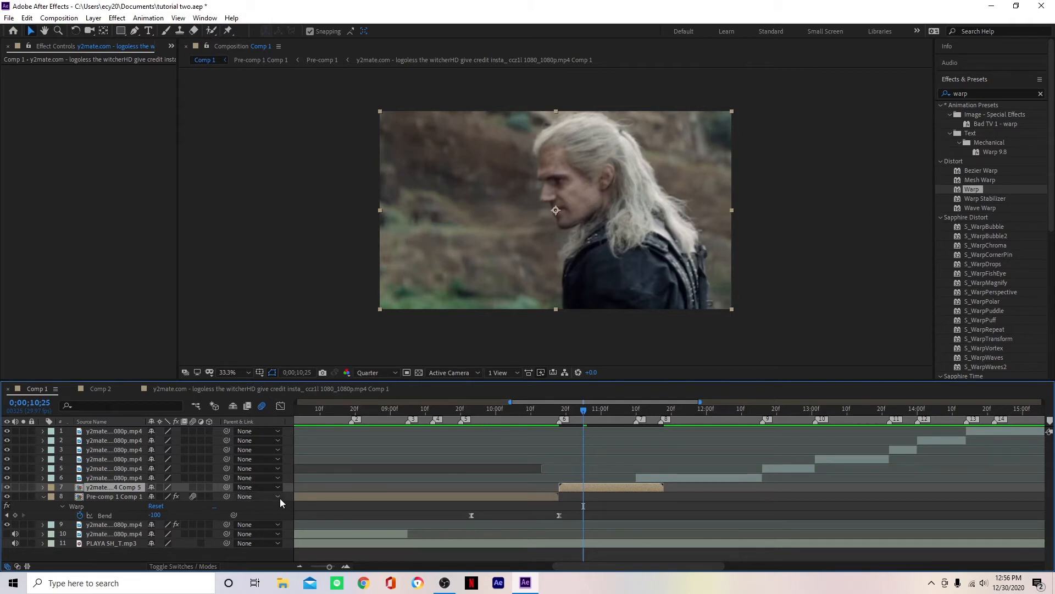
key("ctrl+d")
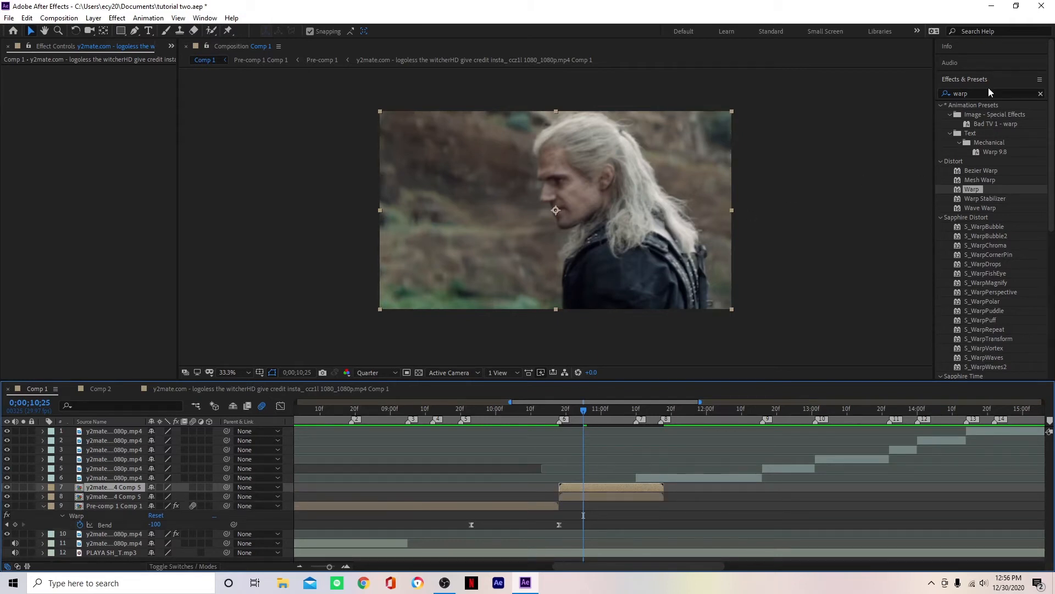
Step: Apply the S_PseudoColor effect to layer 7 and set its saturation to 0.240
left_click(989, 92)
type("pseu")
double_click(974, 116)
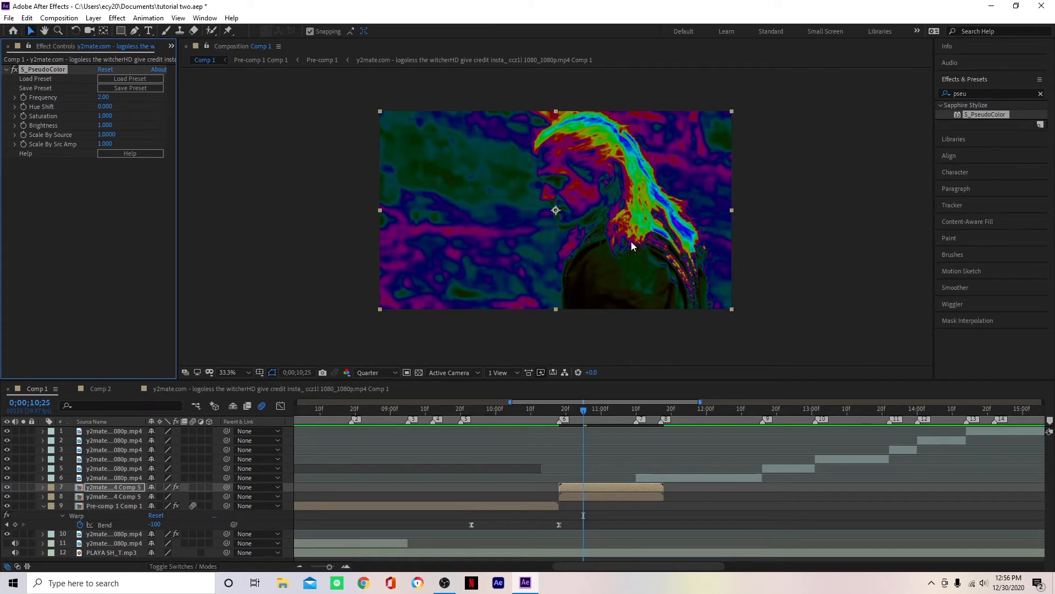
left_click_drag(104, 115, 79, 133)
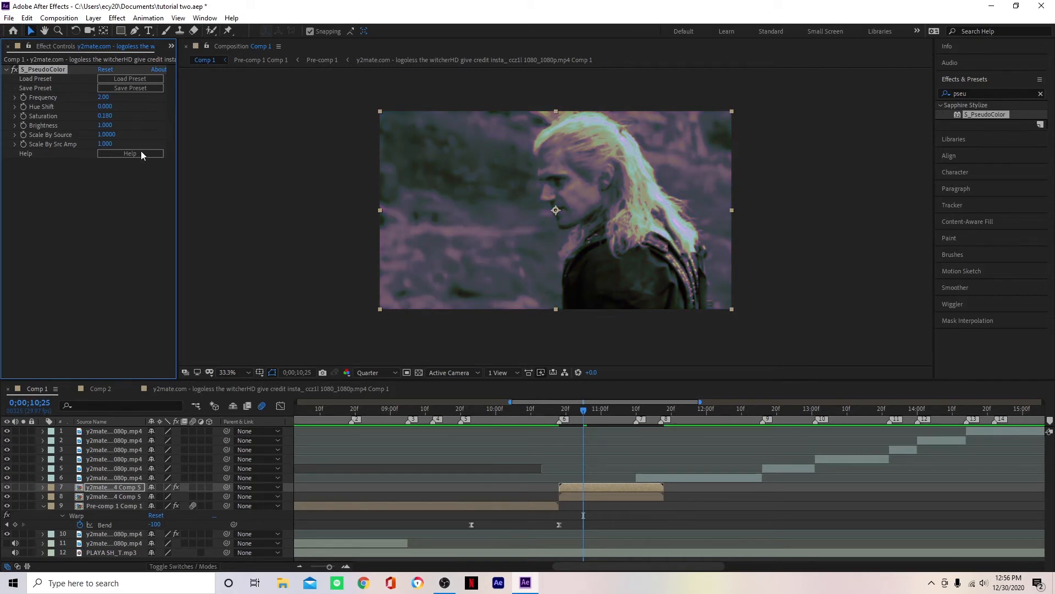
left_click_drag(114, 118, 118, 120)
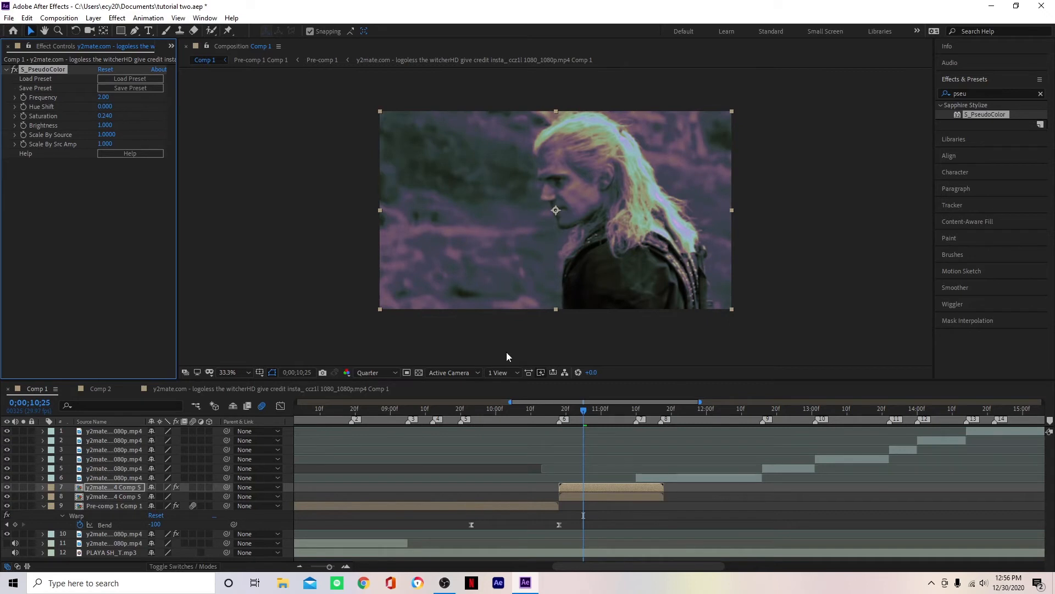
Step: Keyframe layer 7's opacity at 100% on marker 6 and 0% on marker 7
left_click(559, 418)
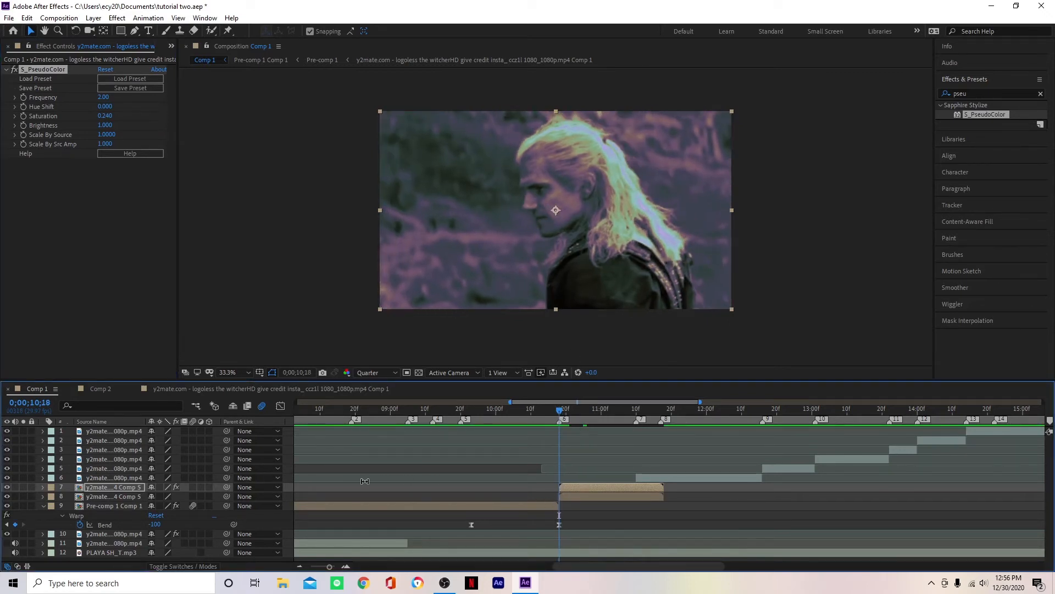
key("t")
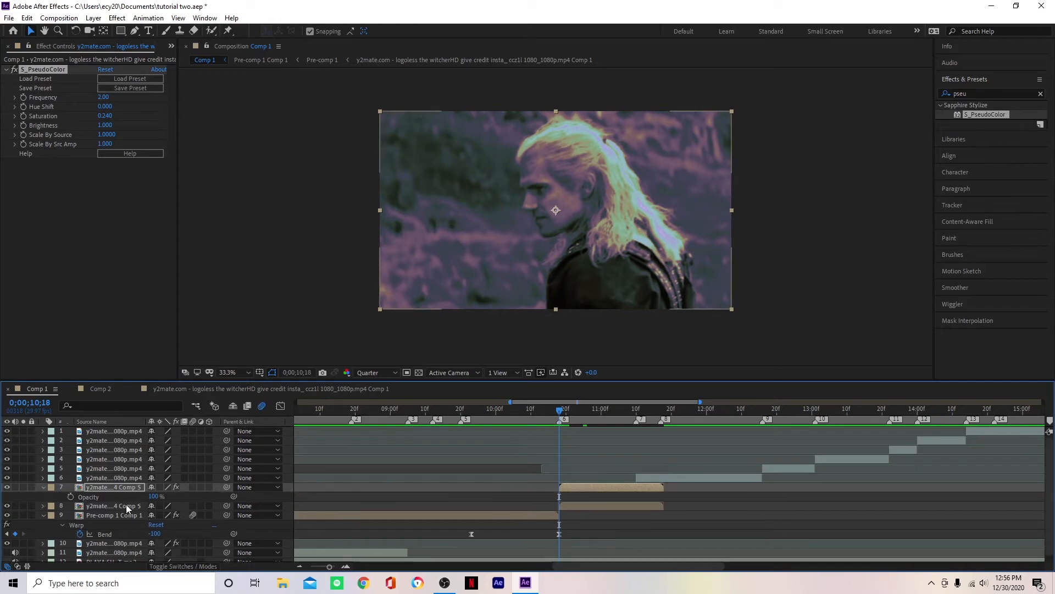
left_click(72, 495)
left_click(636, 419)
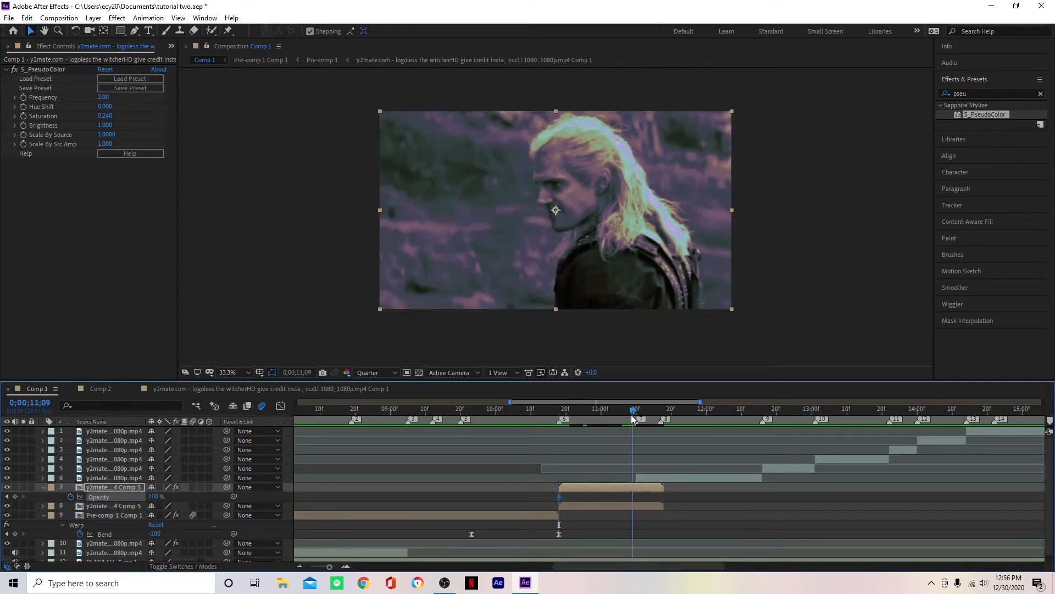
left_click(153, 496)
type("0")
key("Return")
left_click_drag(592, 420, 569, 456)
Step: Pre-compose layers 7 and 8, the two Comp 5 layers, into a single composition
left_click(286, 505, "shift")
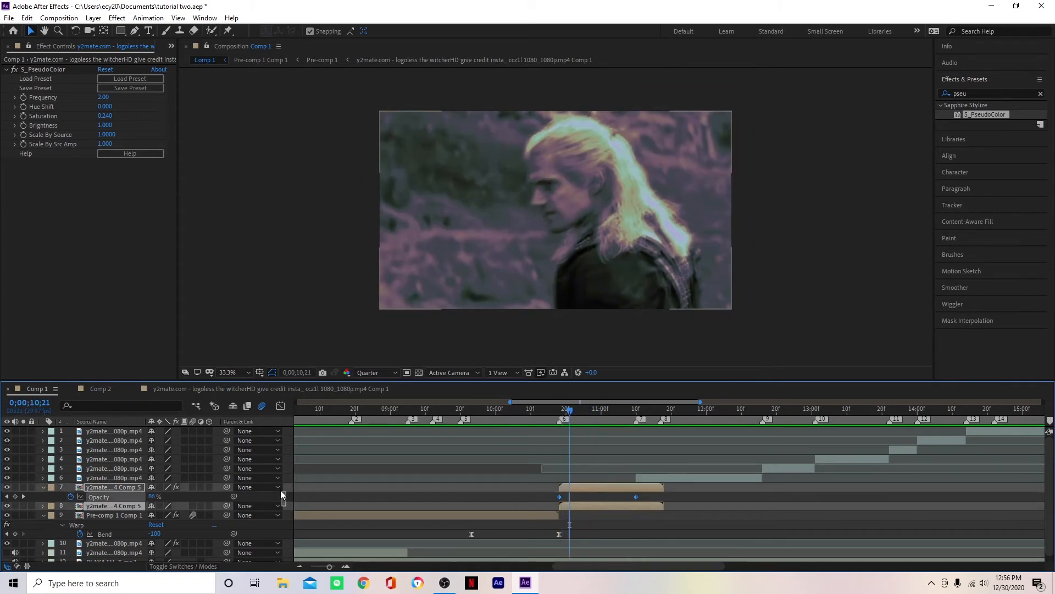
key("ctrl+shift+c")
left_click(551, 364)
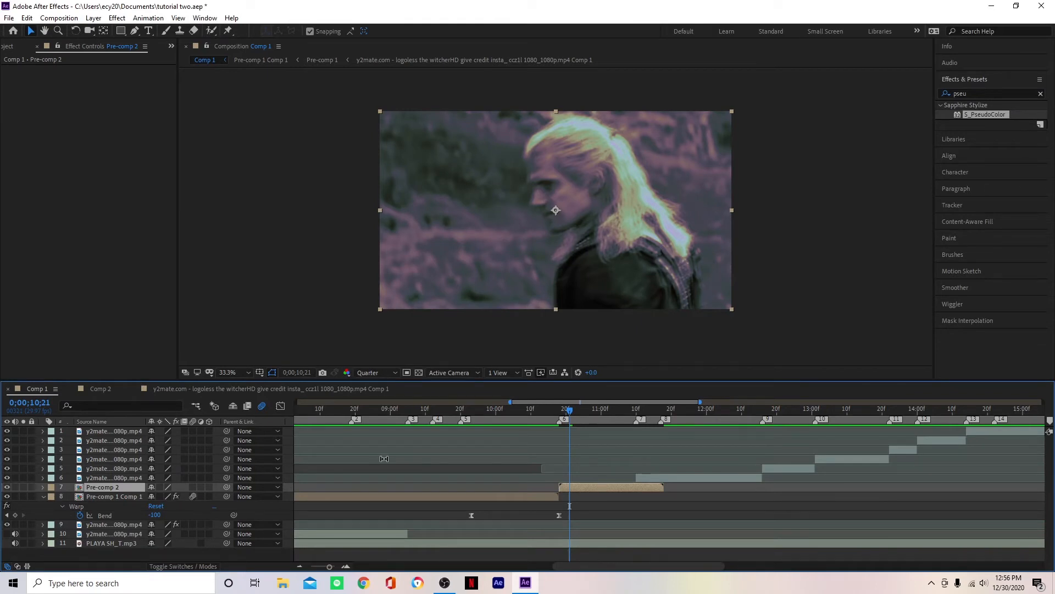
Step: Keyframe Pre-comp 2's scale at 220% at 0;00;10;18 and at 100% at 0;00;11;11
key("equal")
left_click(708, 410)
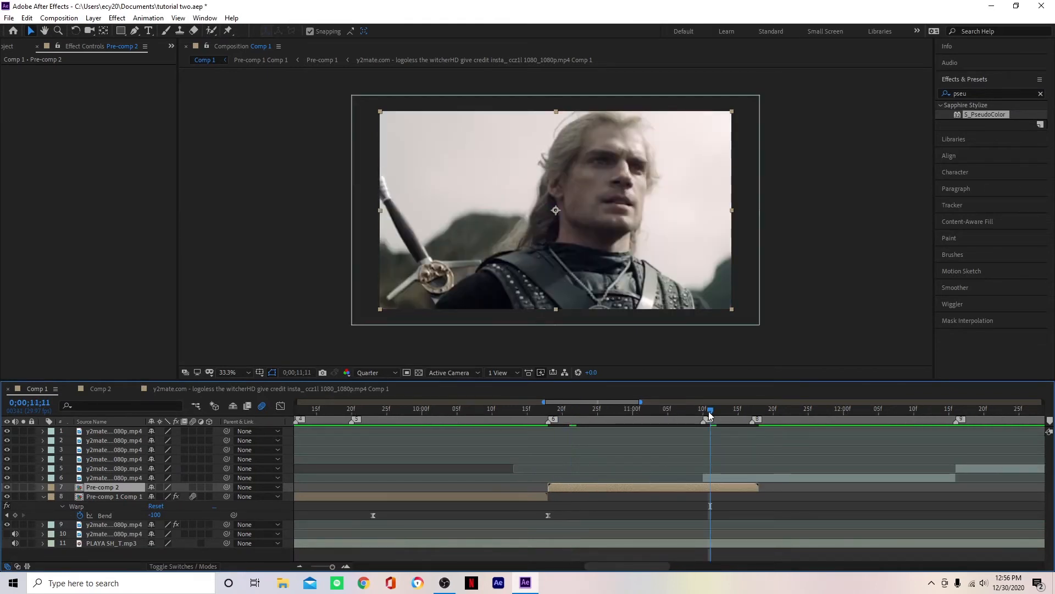
key("s")
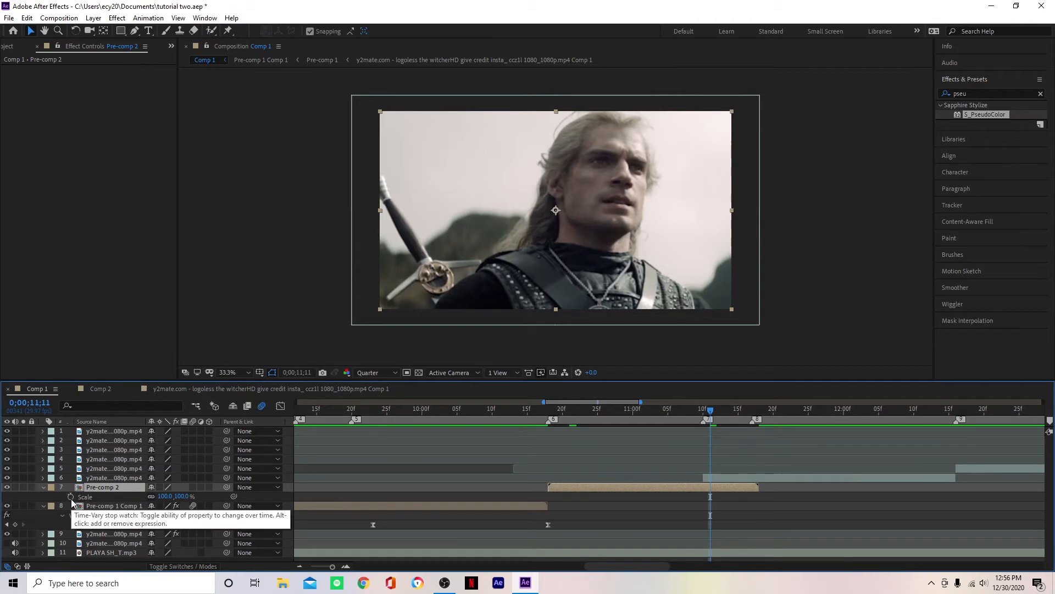
left_click(71, 497)
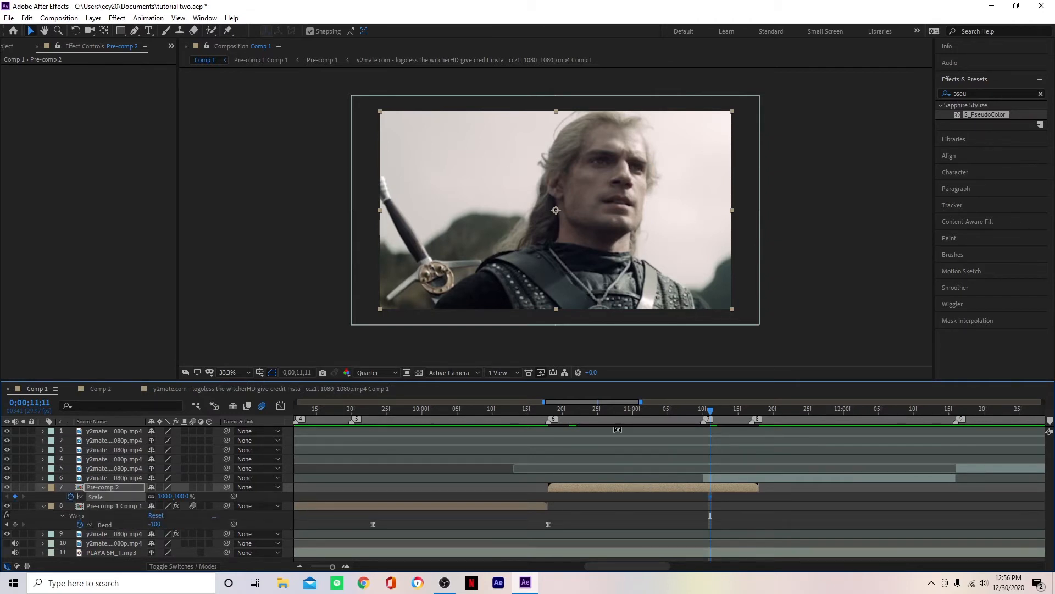
left_click(548, 410)
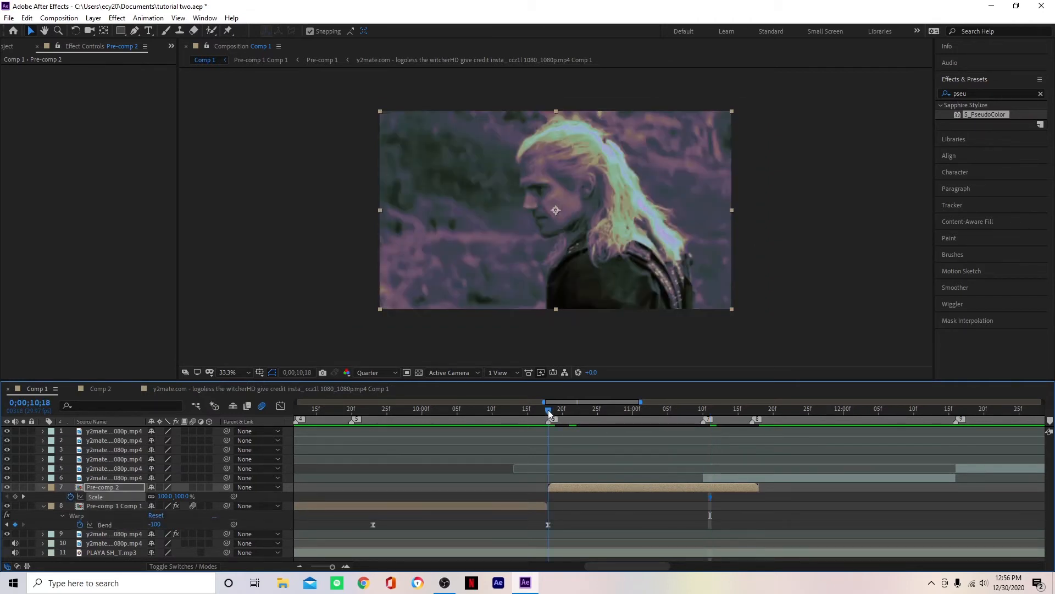
left_click(183, 496)
type("220")
key("Return")
Step: Ease both Pre-comp 2 scale keyframes and reshape their graph into a steep initial drop with a long flat ending, then preview it
left_click_drag(728, 499, 521, 497)
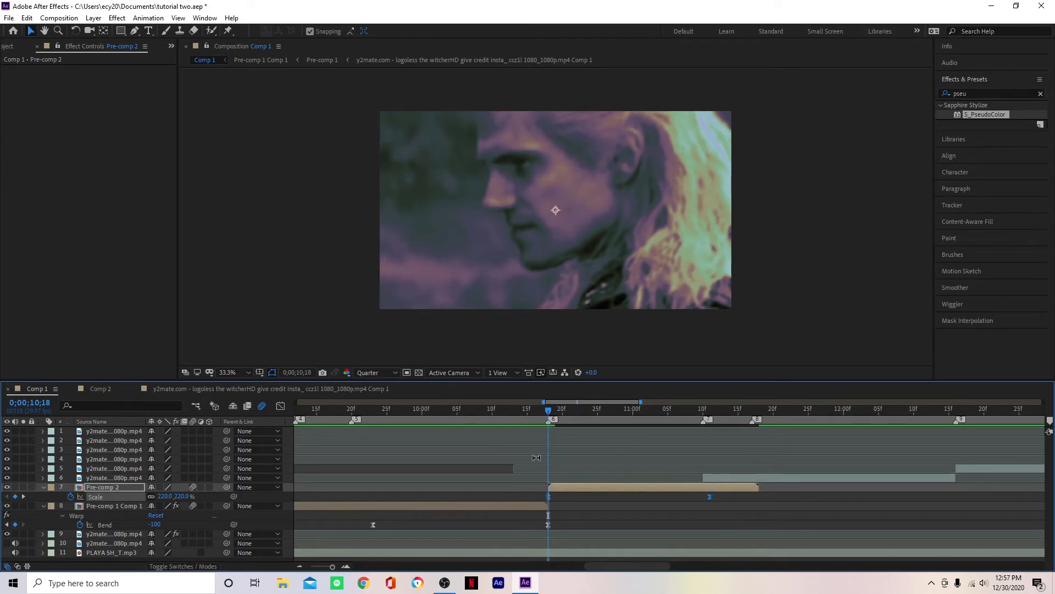
left_click(280, 406)
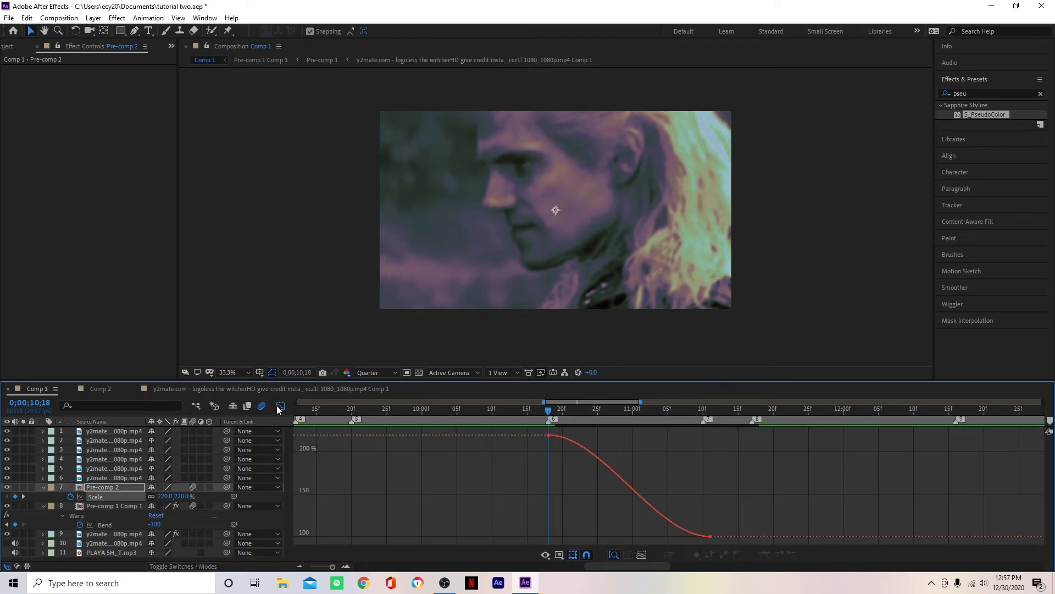
left_click(710, 536)
left_click_drag(656, 536, 548, 537)
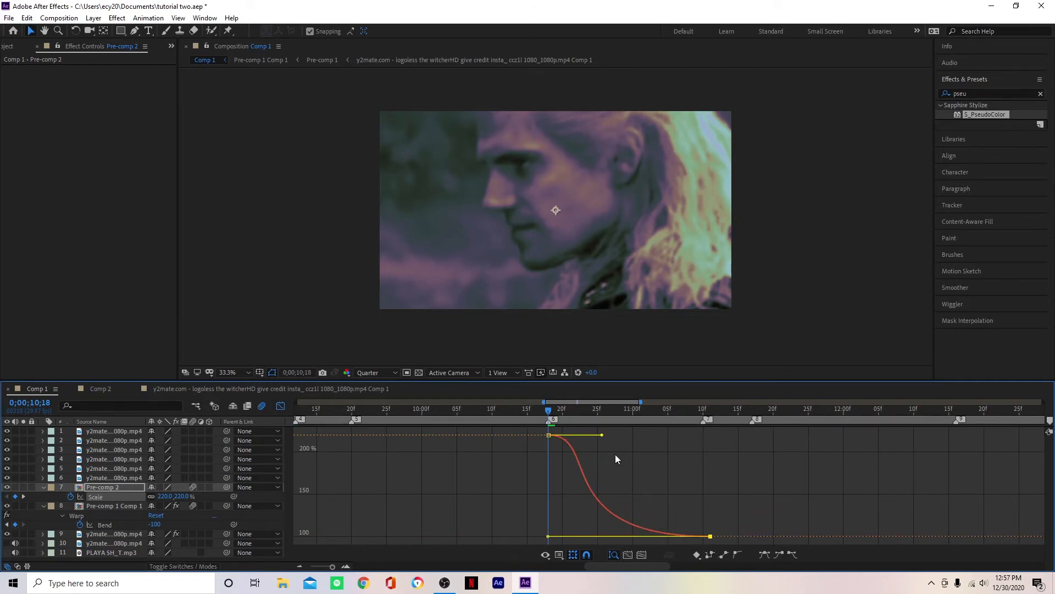
left_click_drag(602, 435, 546, 529)
key("space")
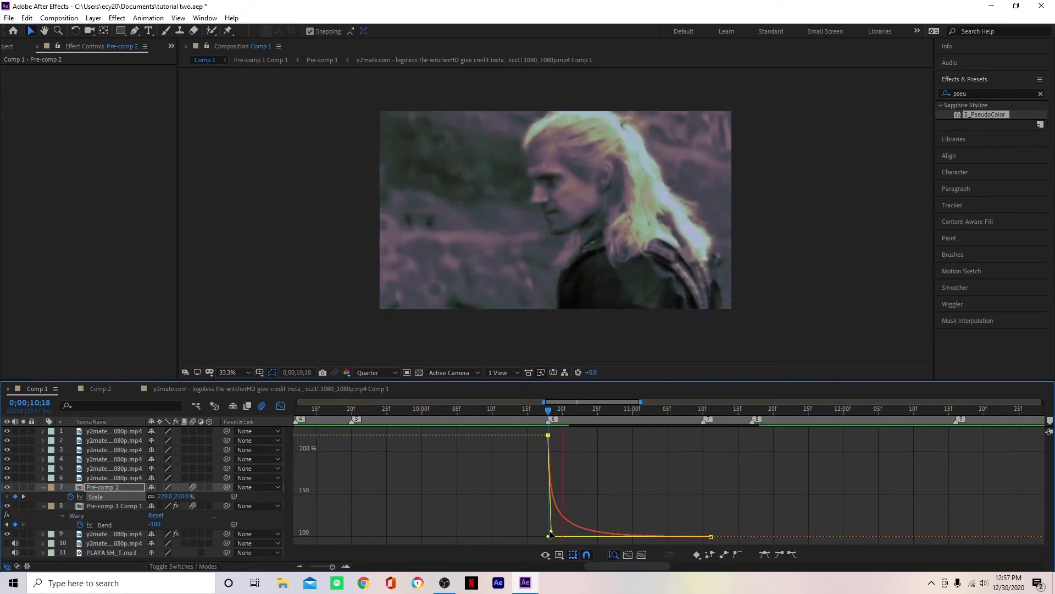
left_click(470, 413)
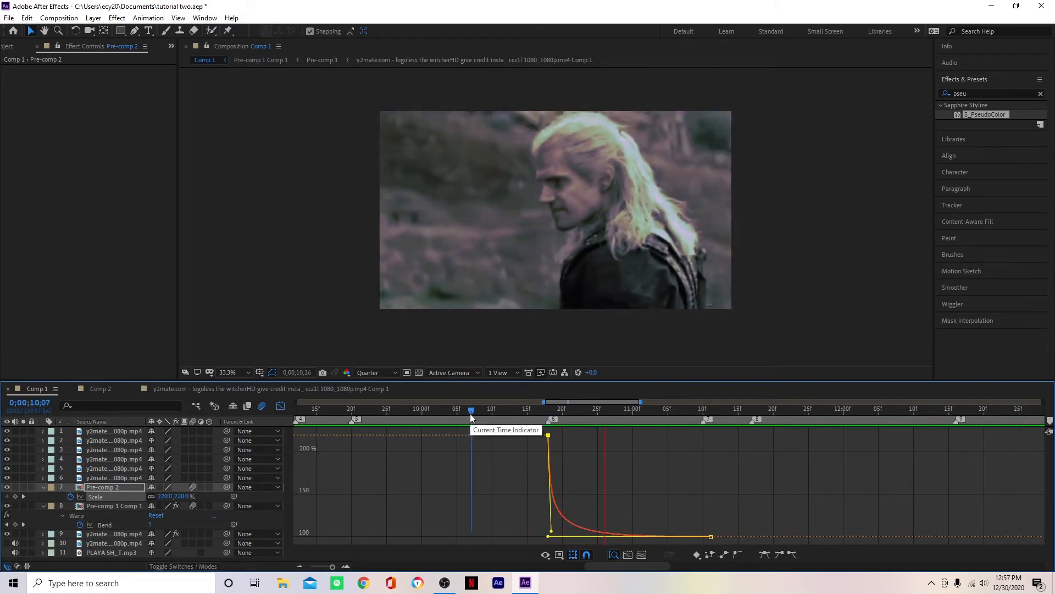
key("space")
left_click(280, 406)
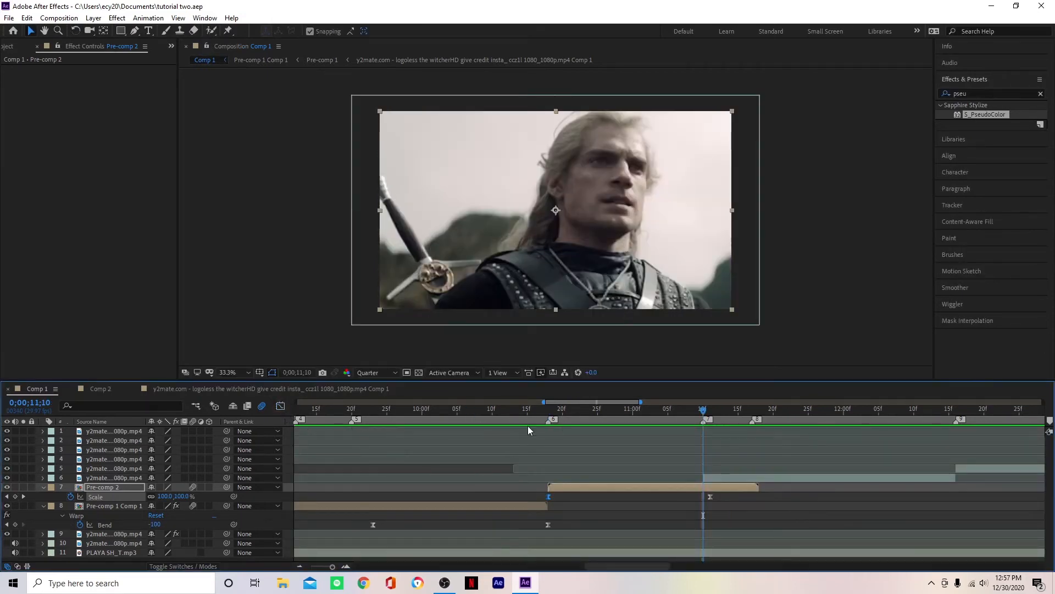
Step: Review the zoom transition in Comp 1 and compare it with the reference edit in Comp 2 around 11 seconds
left_click(555, 417)
key("minus")
key("minus")
key("minus")
key("minus")
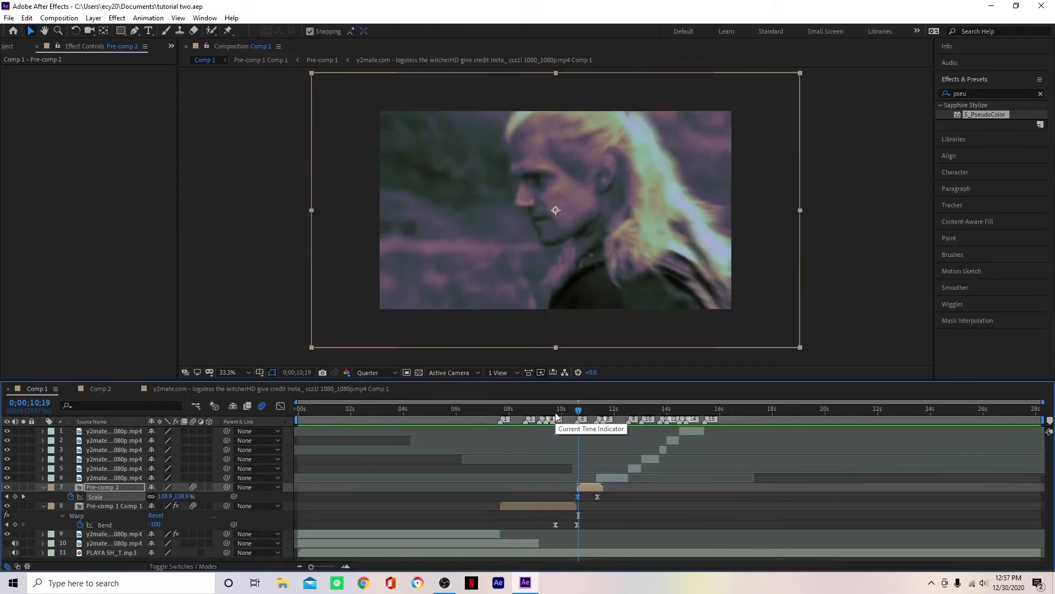
left_click_drag(555, 417, 607, 503)
left_click(100, 388)
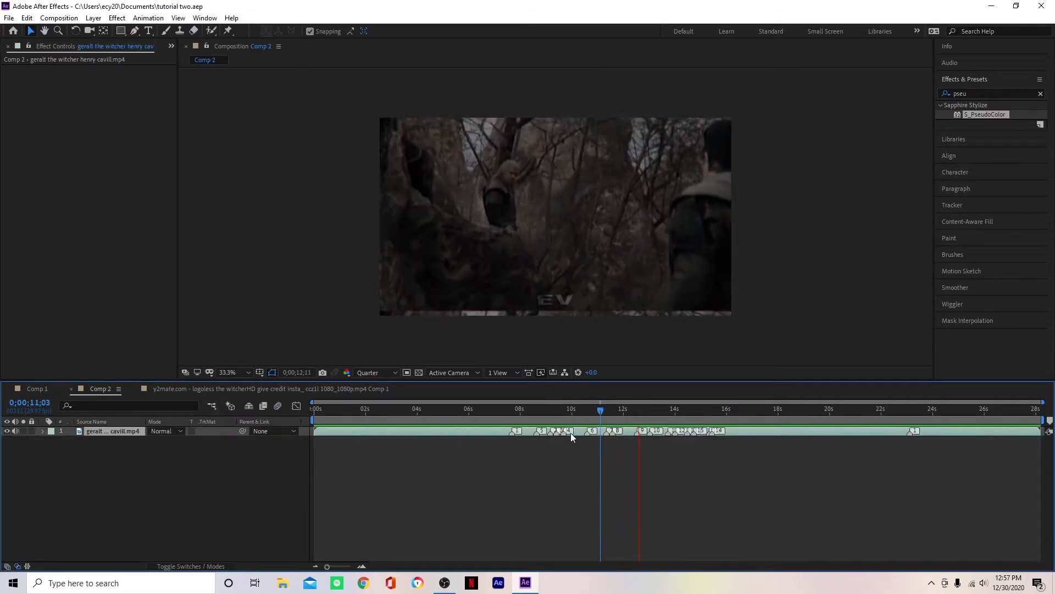
key("space")
left_click_drag(616, 411, 611, 464)
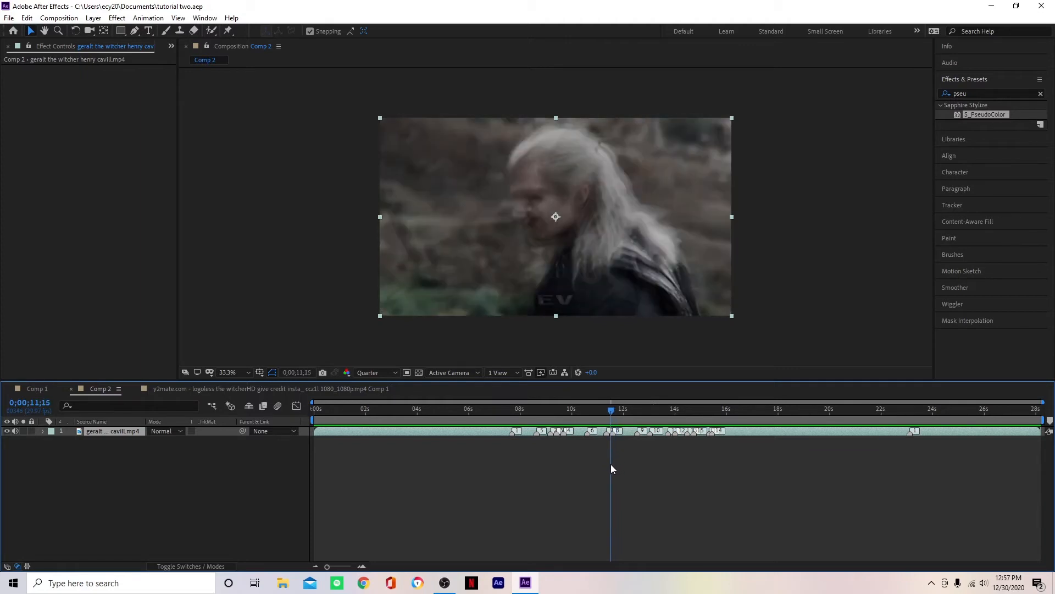
Step: Split the layer 6 clip in Comp 1 at marker 8, at 0;00;11;17
left_click(34, 387)
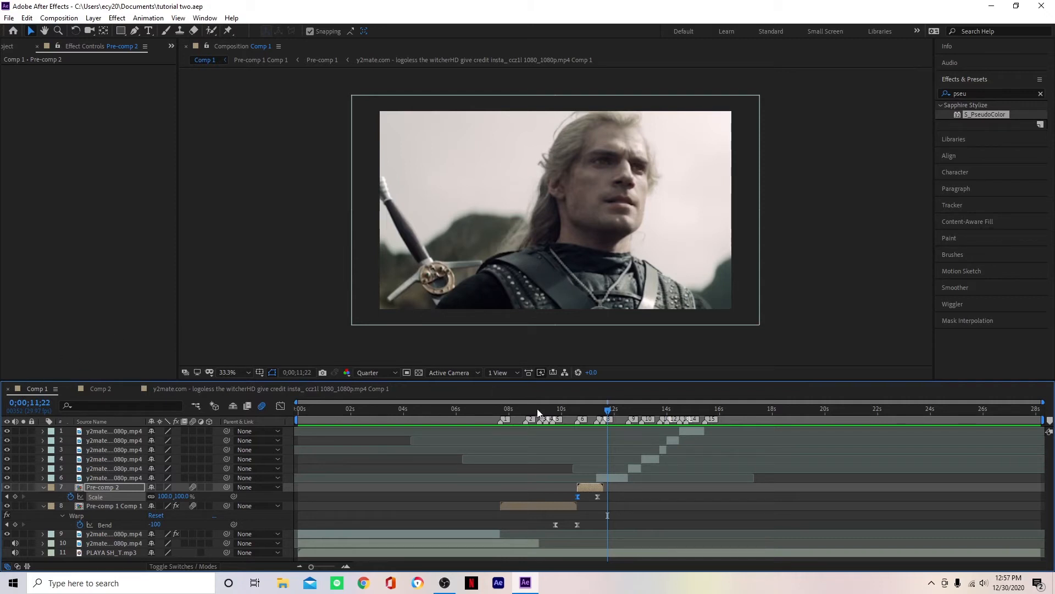
scroll(604, 451, "up", 3, "alt")
left_click(589, 409)
left_click(581, 478)
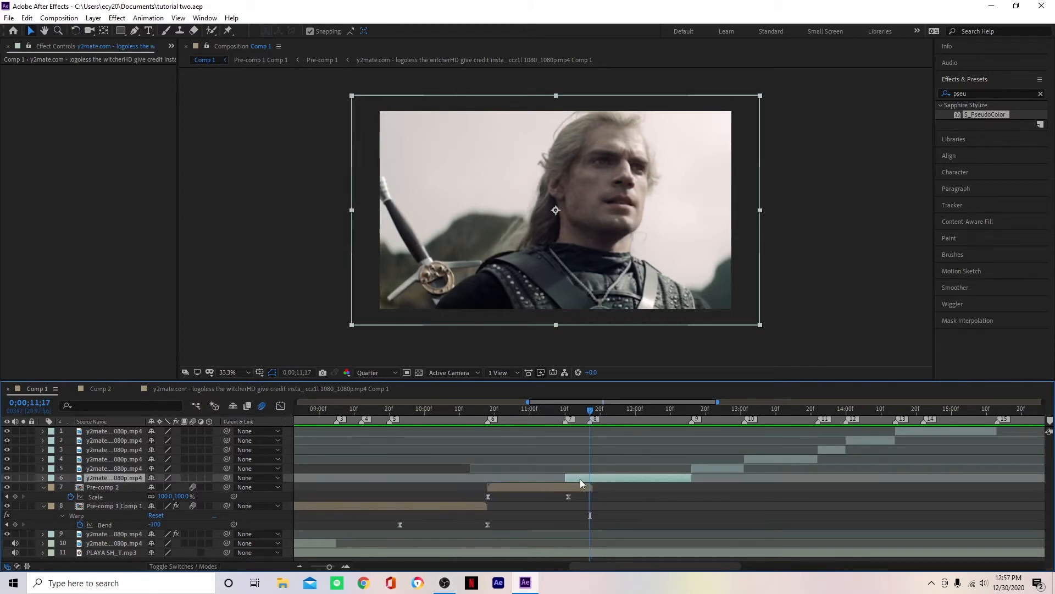
key("ctrl+shift+d")
left_click(568, 422)
left_click_drag(568, 423, 590, 434)
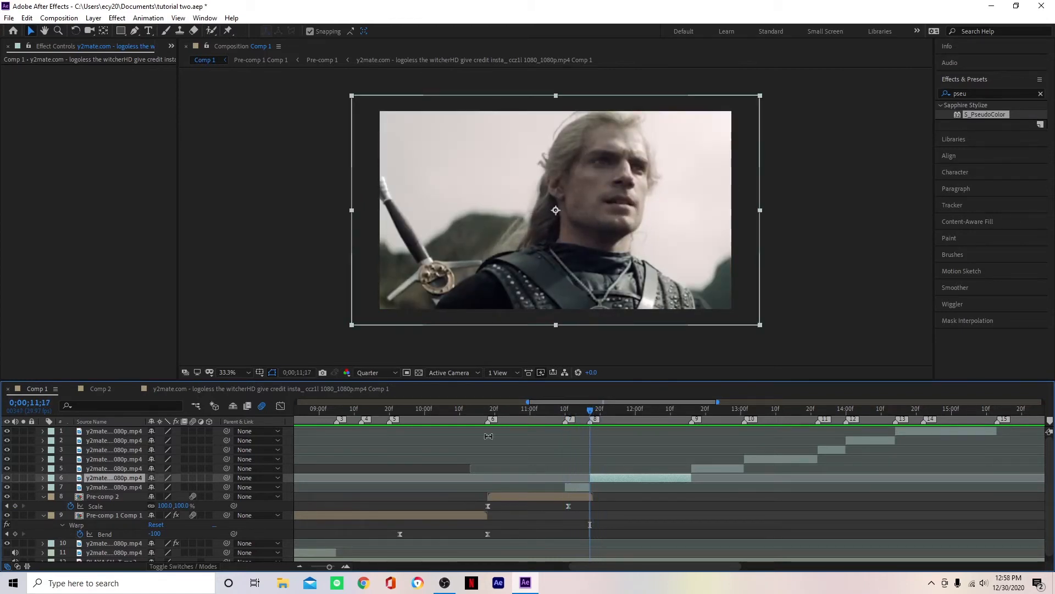
Step: After checking the reference in Comp 2, pre-compose the short clip between markers 7 and 8 in Comp 1 and enable its motion blur
left_click(101, 389)
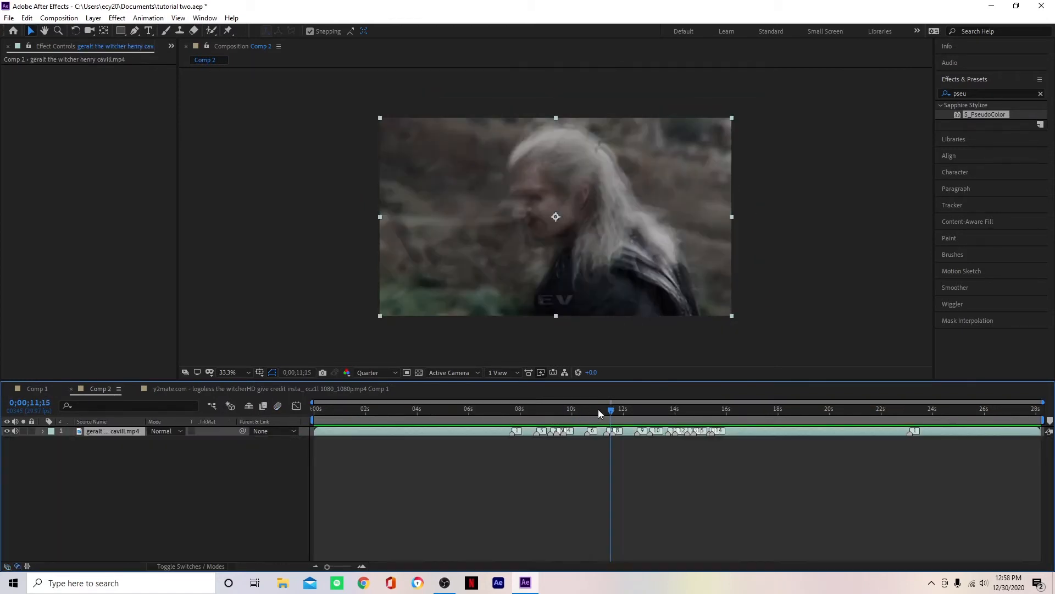
left_click_drag(611, 417, 616, 428)
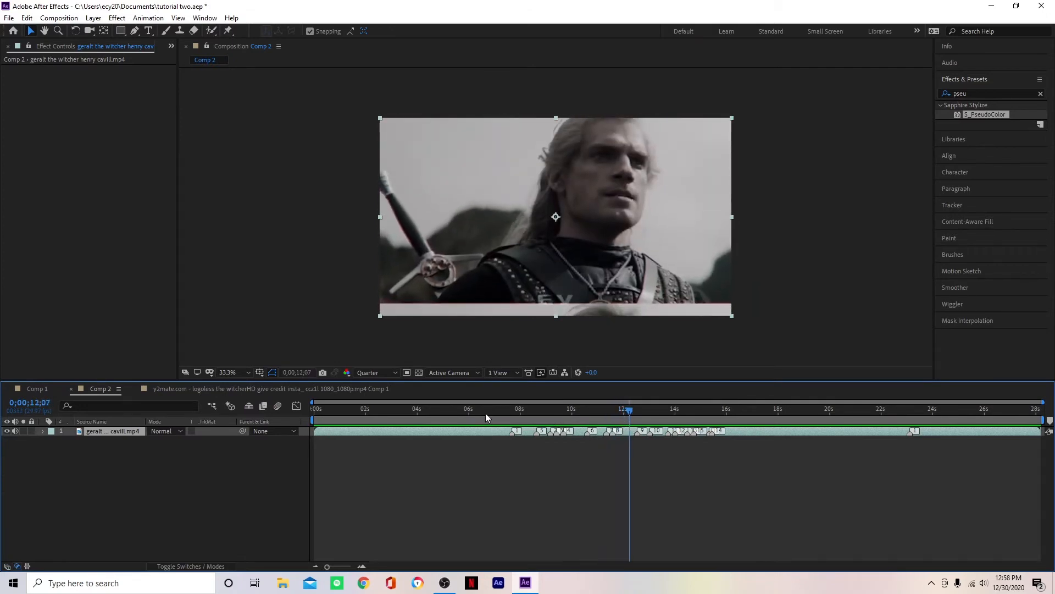
left_click(21, 388)
left_click(577, 411)
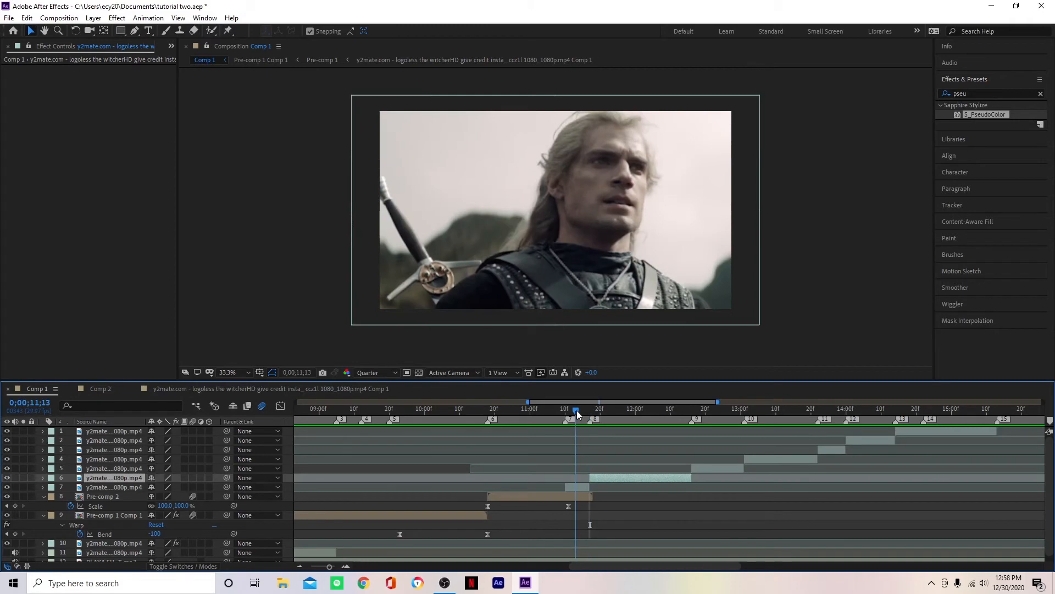
key("=")
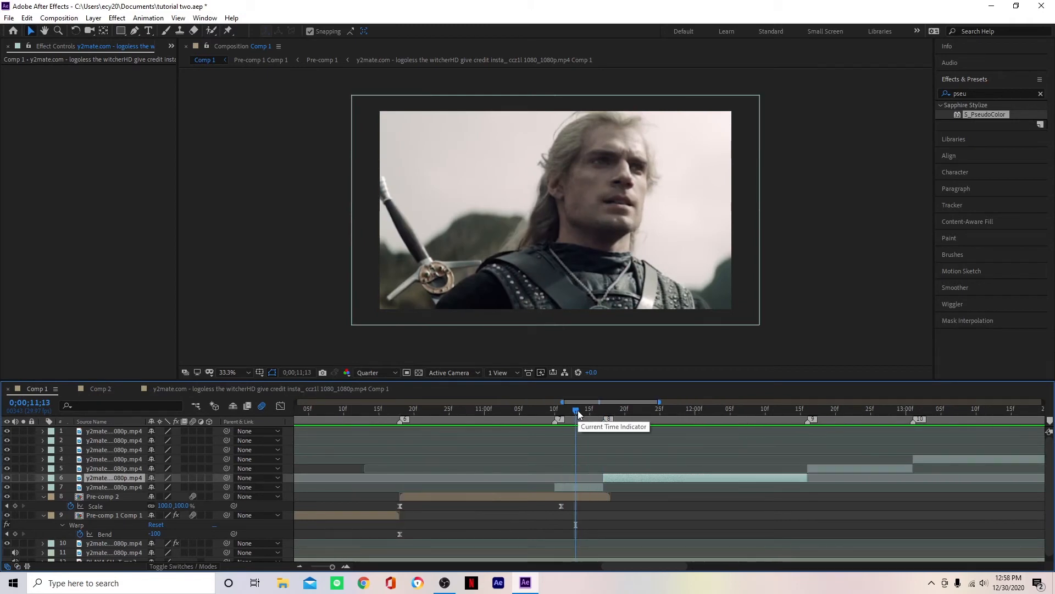
left_click(576, 488)
key("ctrl+shift+c")
left_click(548, 361)
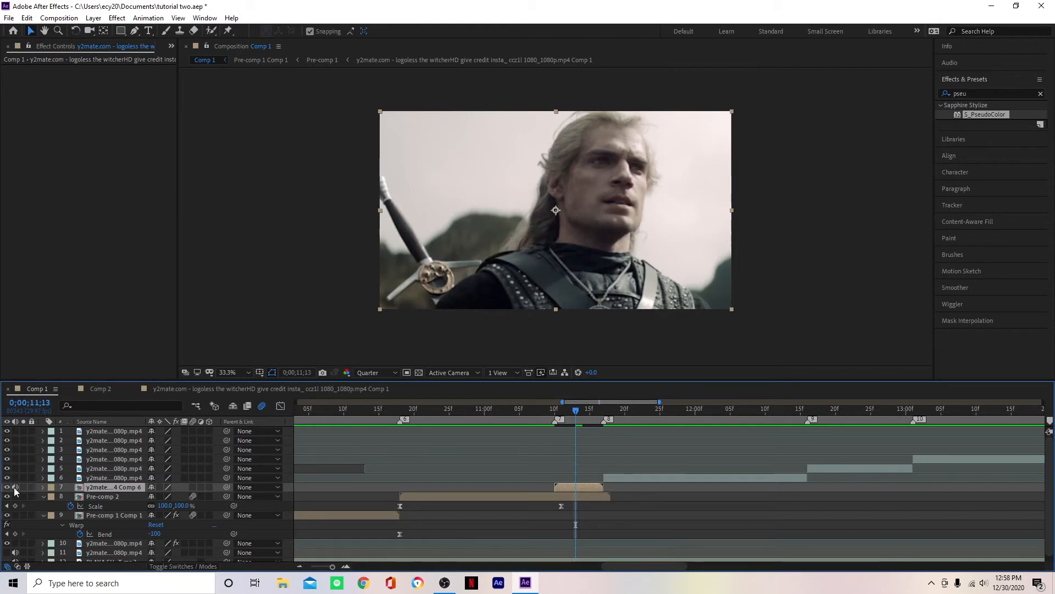
left_click(193, 487)
Step: Set a 100% scale keyframe on the Comp 6 layer at 0;00;11;16
key("Page_Down")
key("Page_Down")
key("Page_Down")
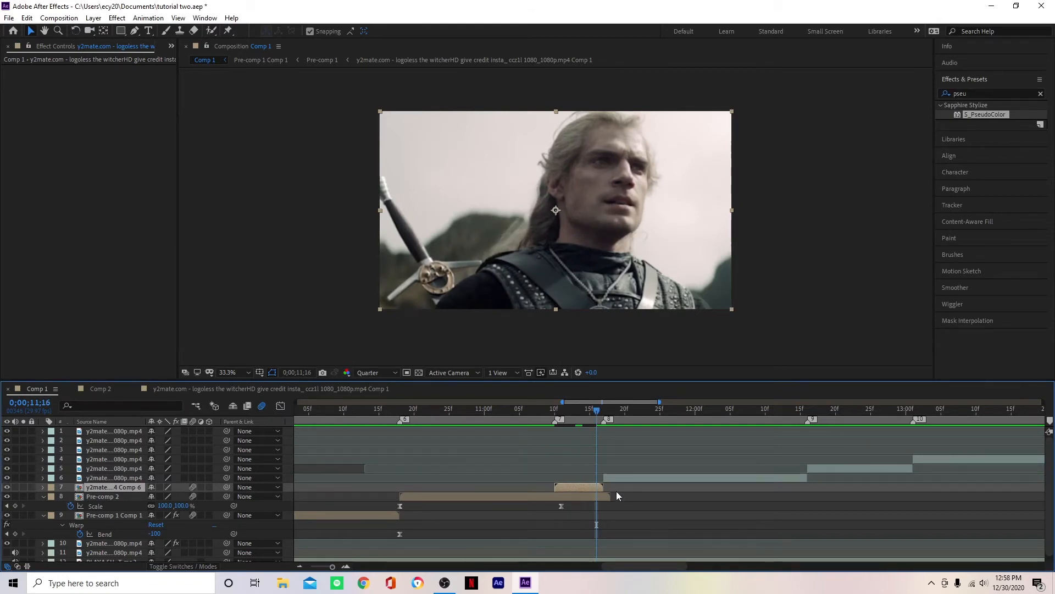
key("s")
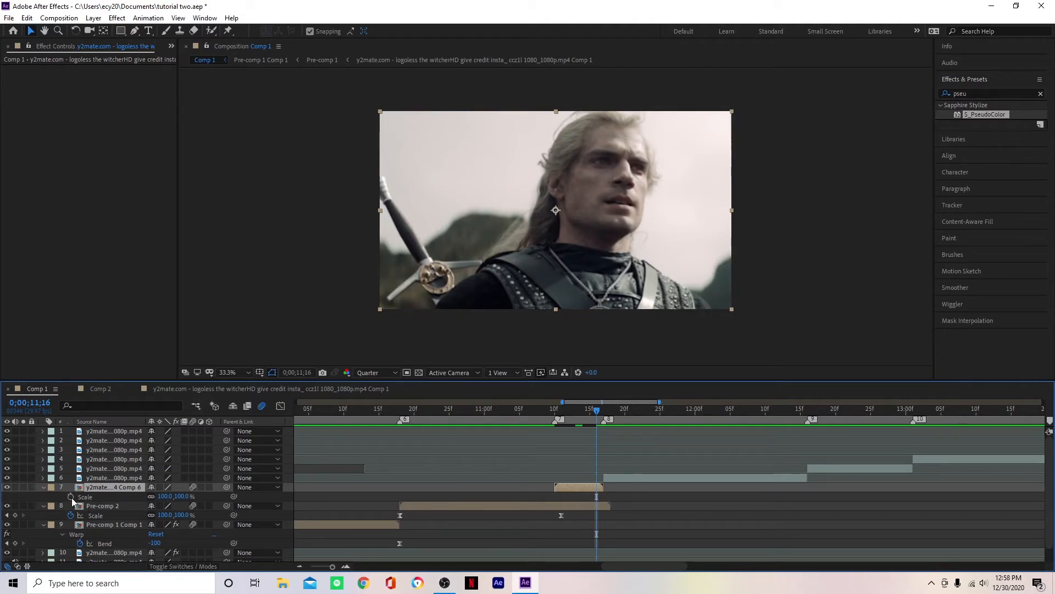
left_click(70, 496)
Step: Set the Comp 6 layer's scale to 220% at its first frame, 0;00;11;10
key("Page_Up")
key("Page_Up")
key("Page_Up")
key("Page_Up")
key("Page_Up")
key("Page_Up")
left_click(182, 496)
type("220")
key("Return")
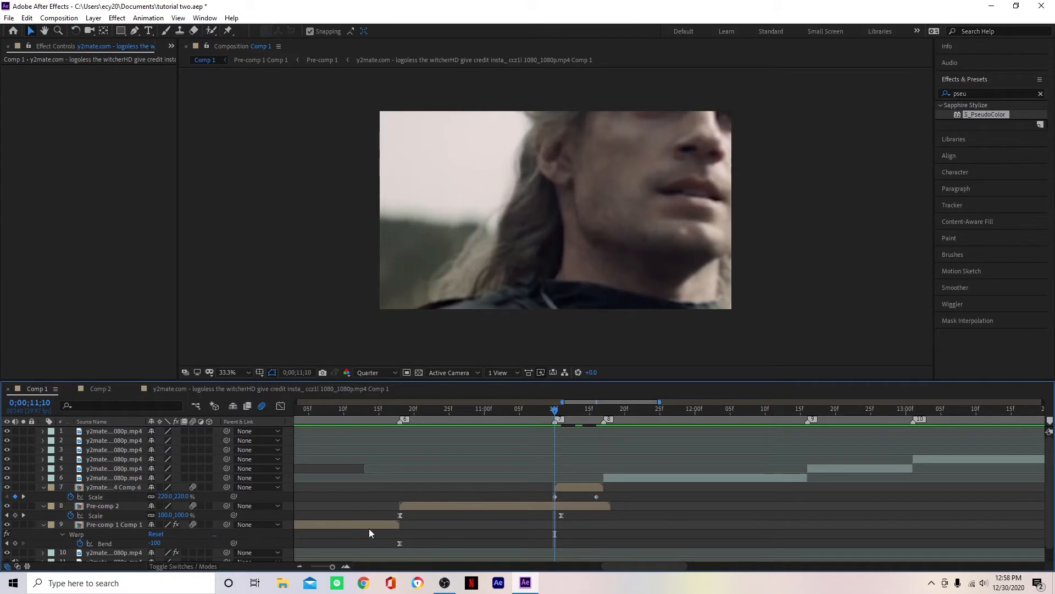
Step: Ease both Comp 6 scale keyframes and reshape their graph into a steep initial drop that flattens out toward 100%
key("equal")
left_click_drag(658, 503, 536, 499)
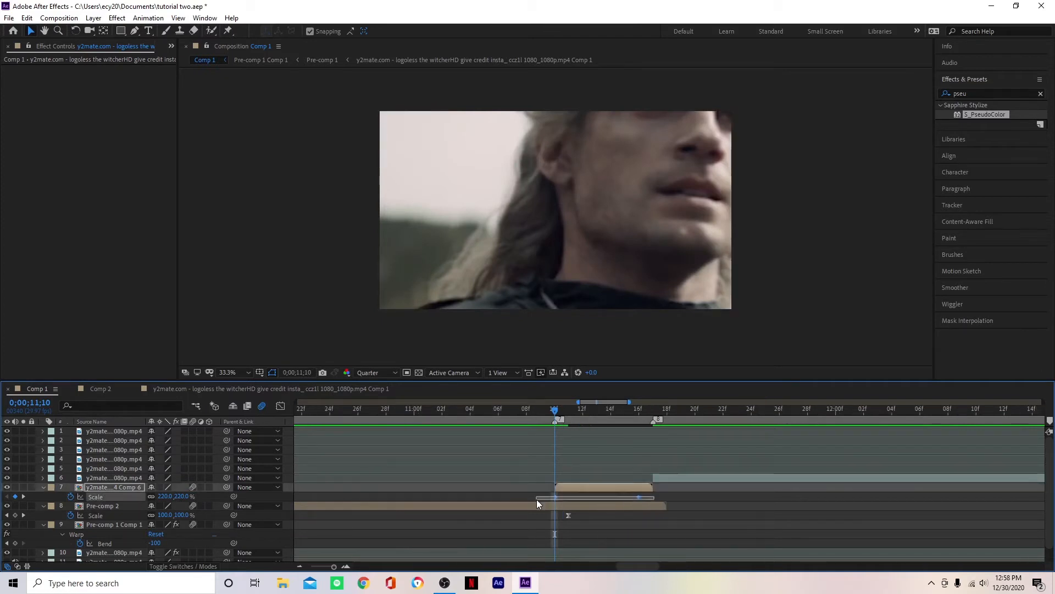
left_click(281, 406)
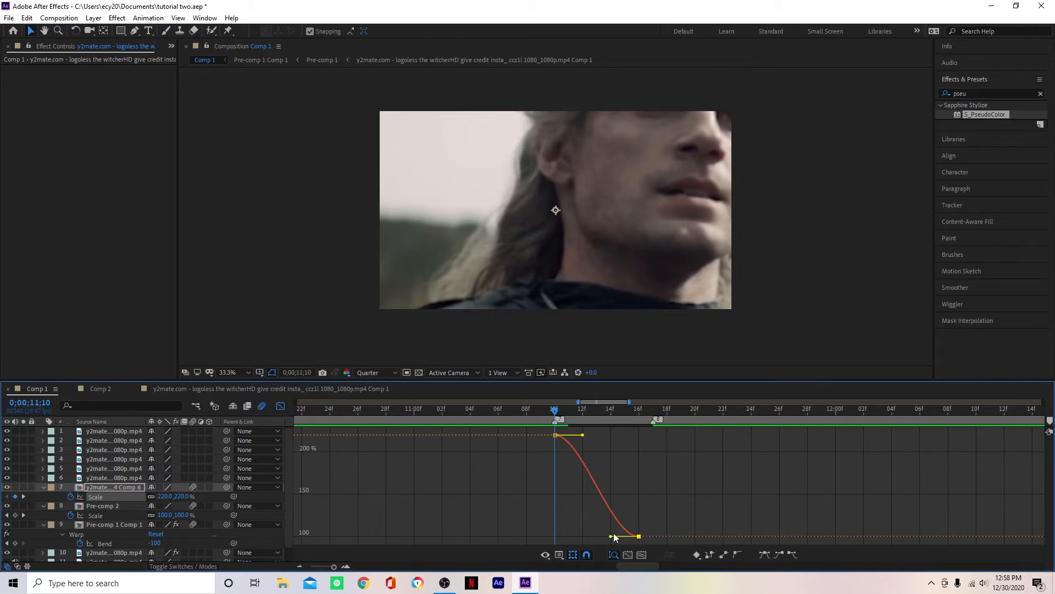
left_click_drag(612, 536, 554, 536)
left_click_drag(582, 435, 546, 525)
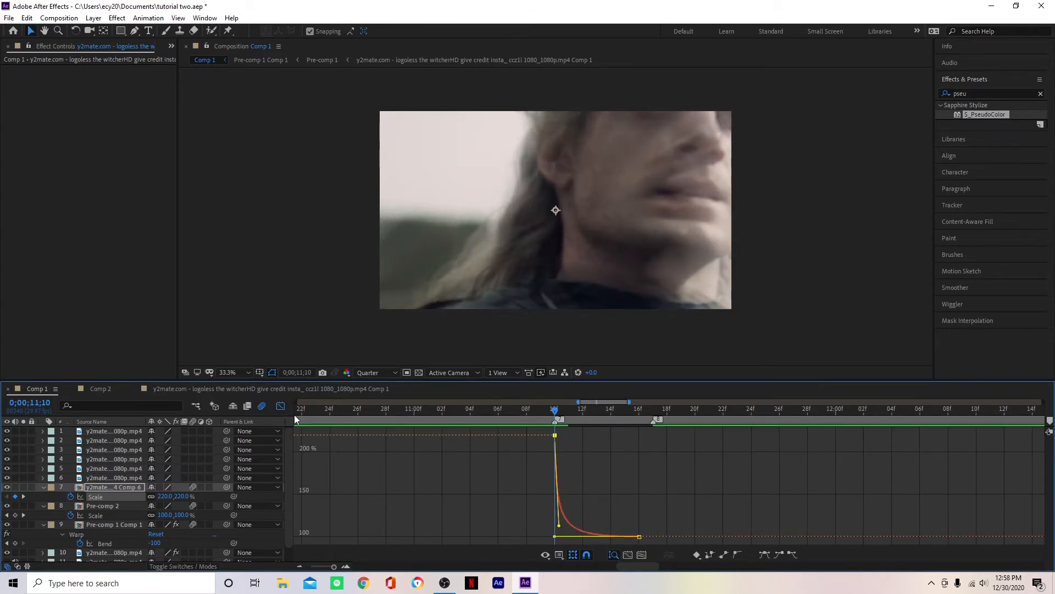
Step: Set a 0% opacity keyframe on the Comp 6 layer at 0;00;11;16
left_click(281, 405)
left_click_drag(579, 417, 644, 435)
key("t")
left_click_drag(152, 496, 63, 505)
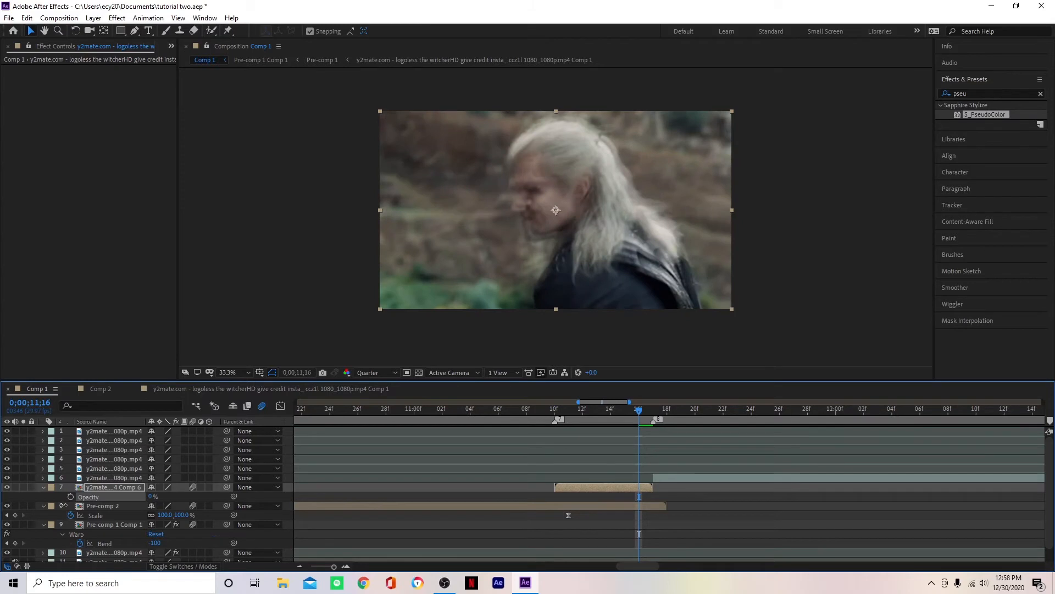
left_click(70, 496)
Step: Set the Comp 6 layer's opacity to 75% at its first frame, 0;00;11;10, and preview the fade
left_click(554, 414)
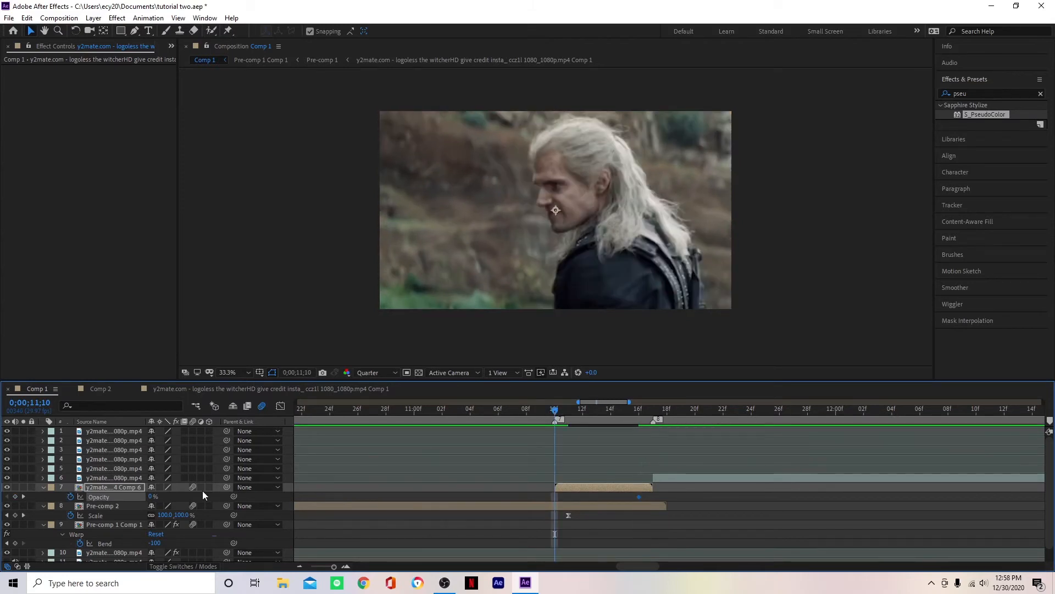
left_click_drag(152, 496, 192, 495)
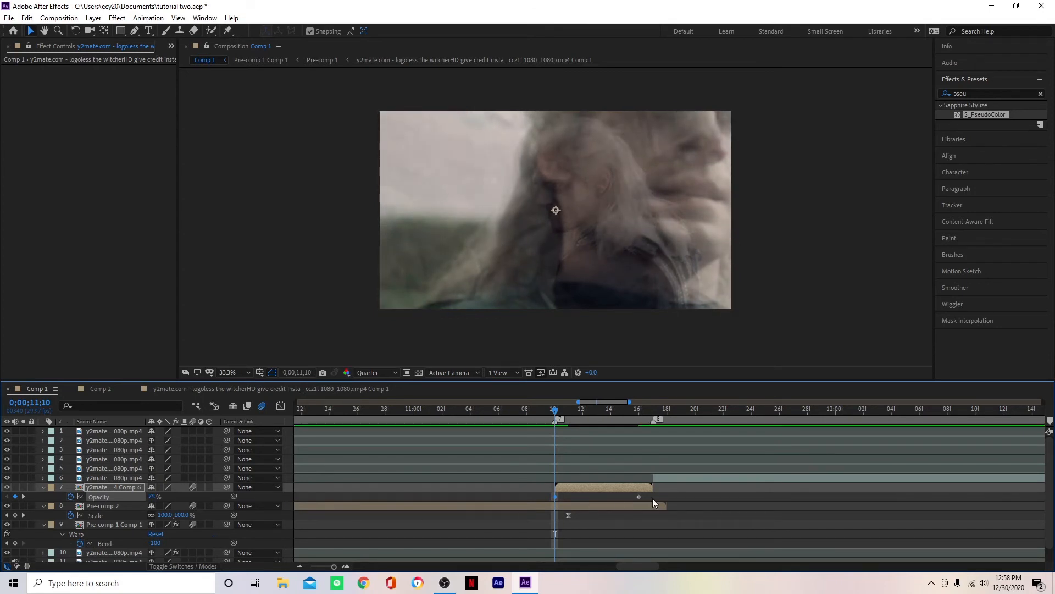
key("space")
left_click(497, 409)
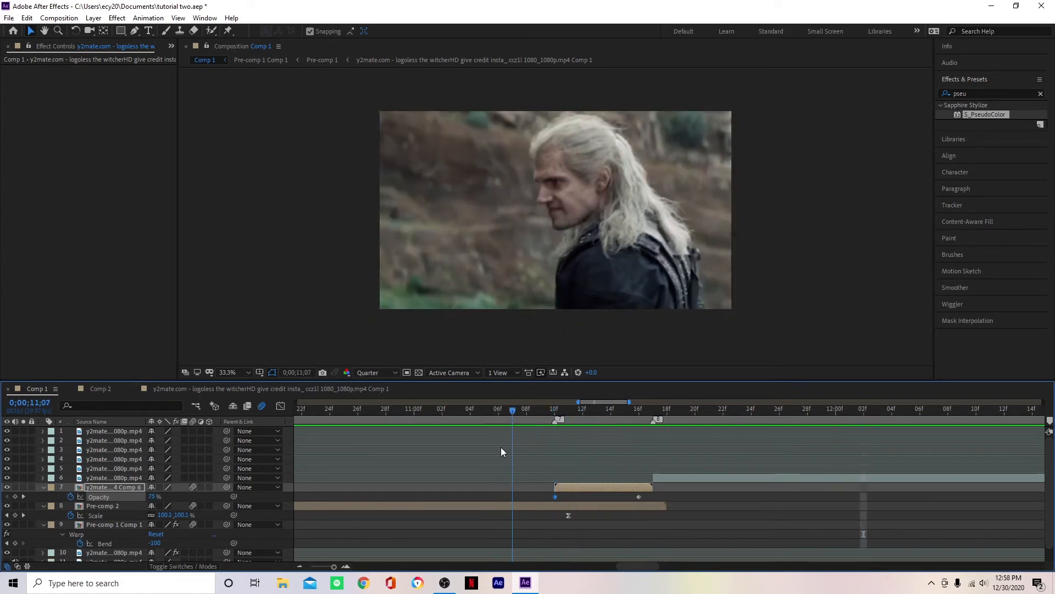
key("space")
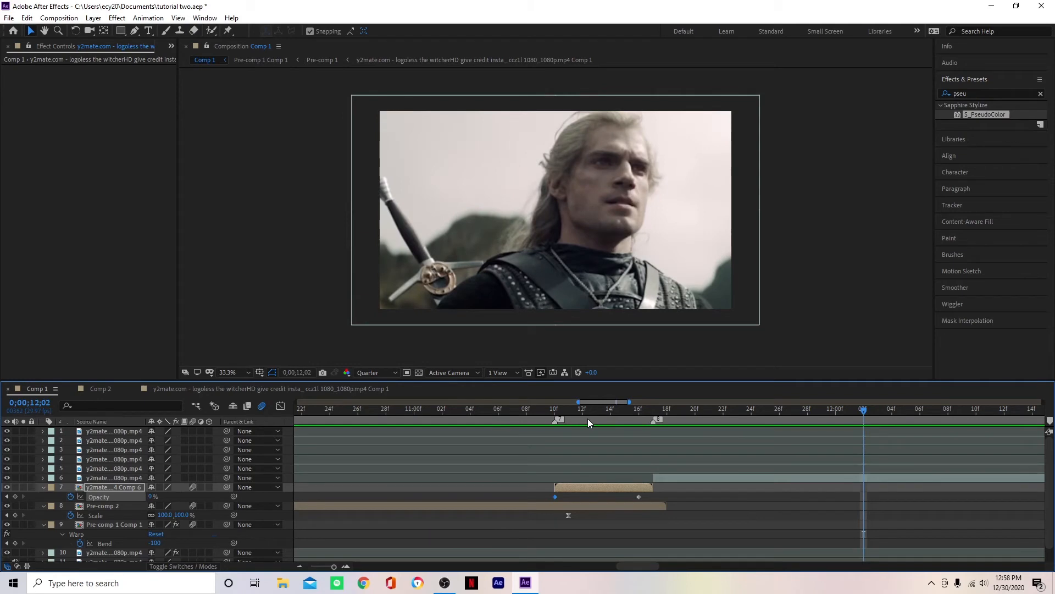
Step: Pre-compose the clip that starts at marker 8, 0;00;11;17, and enable its motion blur
left_click(568, 412)
left_click_drag(566, 421, 596, 467)
left_click_drag(710, 416, 761, 420)
key("d")
left_click(560, 409)
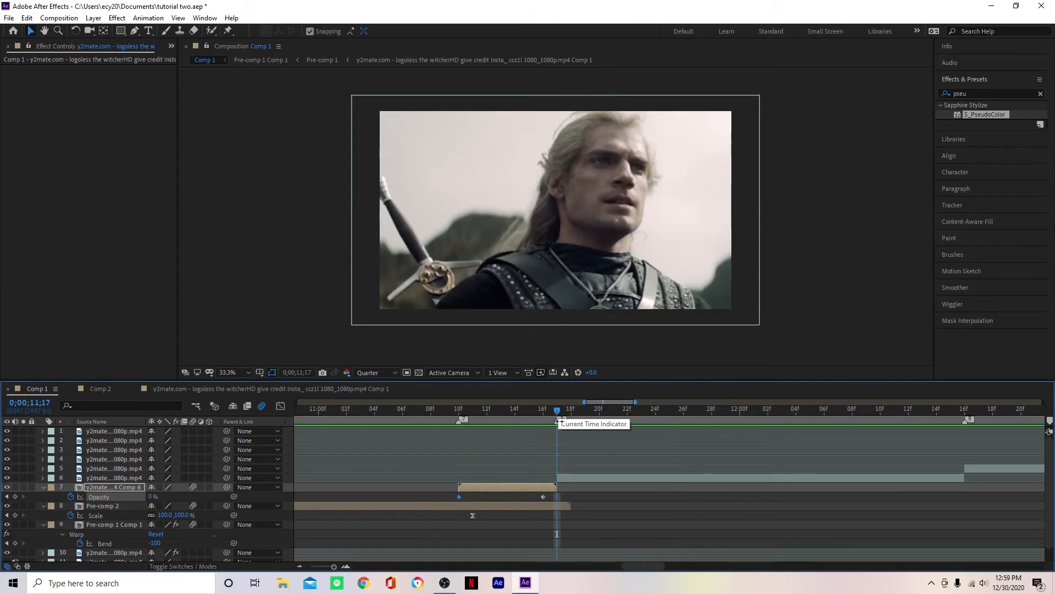
left_click(582, 478)
key("ctrl+shift+c")
left_click(554, 361)
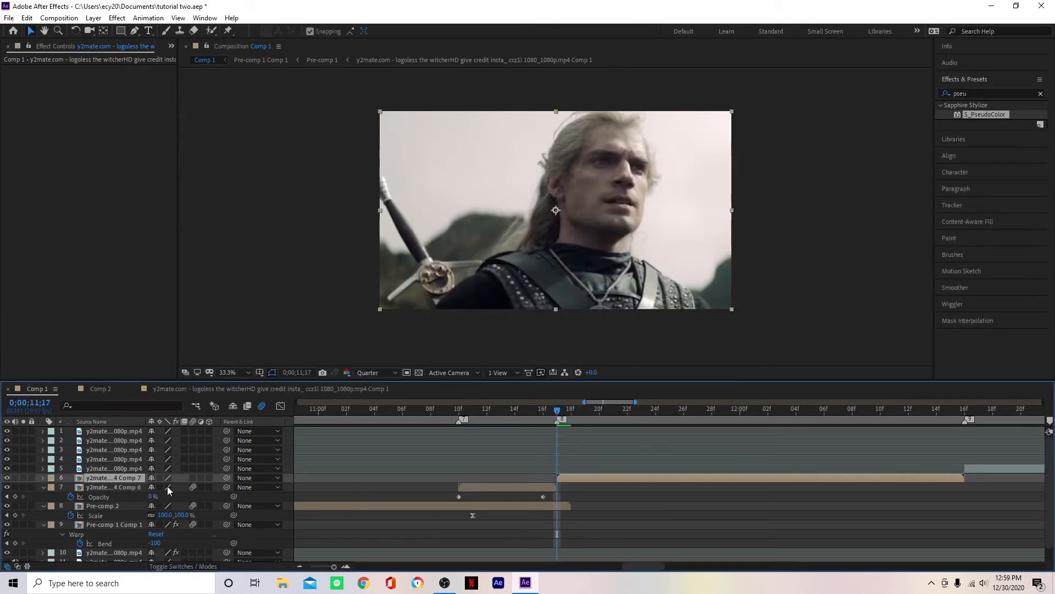
left_click(193, 477)
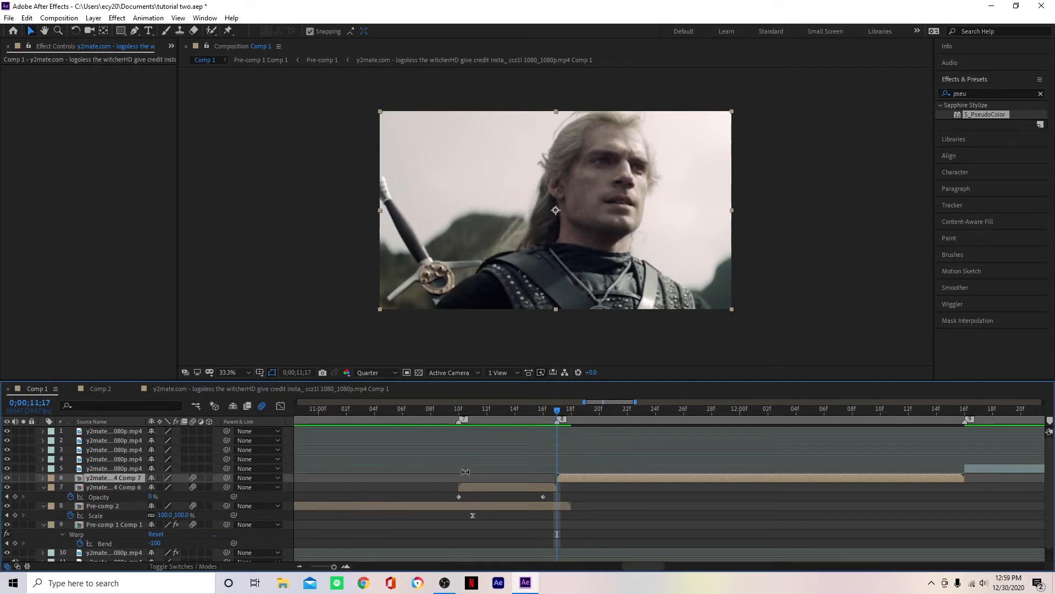
Step: Set a 100% scale keyframe on the Comp 7 layer at 0;00;12;12
left_click(882, 420)
left_click_drag(882, 417, 904, 418)
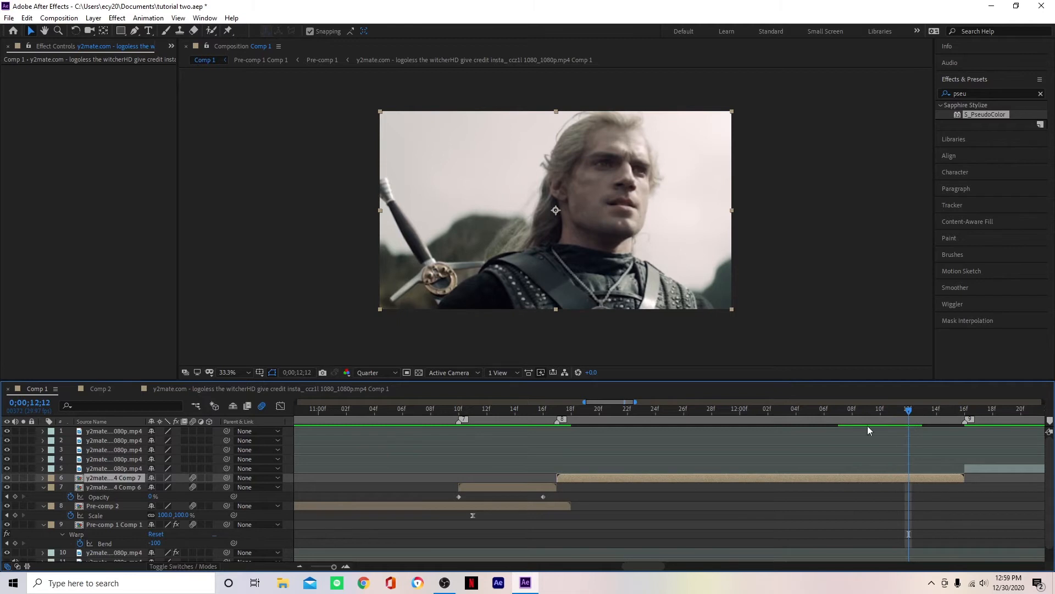
key("s")
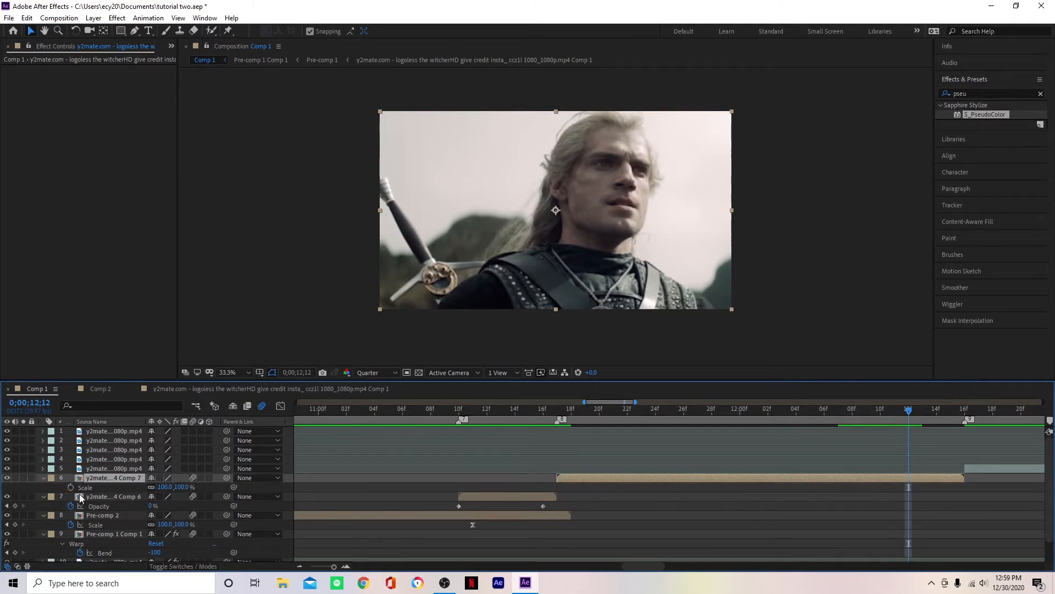
left_click(71, 487)
Step: Set the Comp 7 layer's scale to 220% at its first frame, 0;00;11;17
left_click(556, 412)
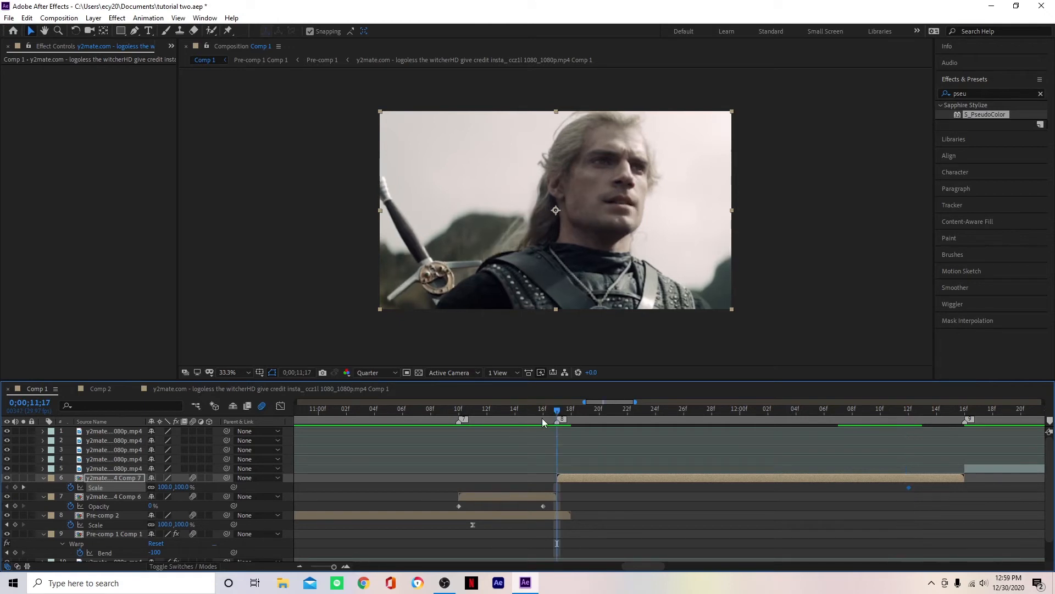
left_click(181, 487)
type("220")
key("Return")
Step: Ease both Comp 7 scale keyframes, reshape their graph into a steep initial drop that flattens out toward 100%, and preview the zoom-out
left_click_drag(922, 486, 528, 488)
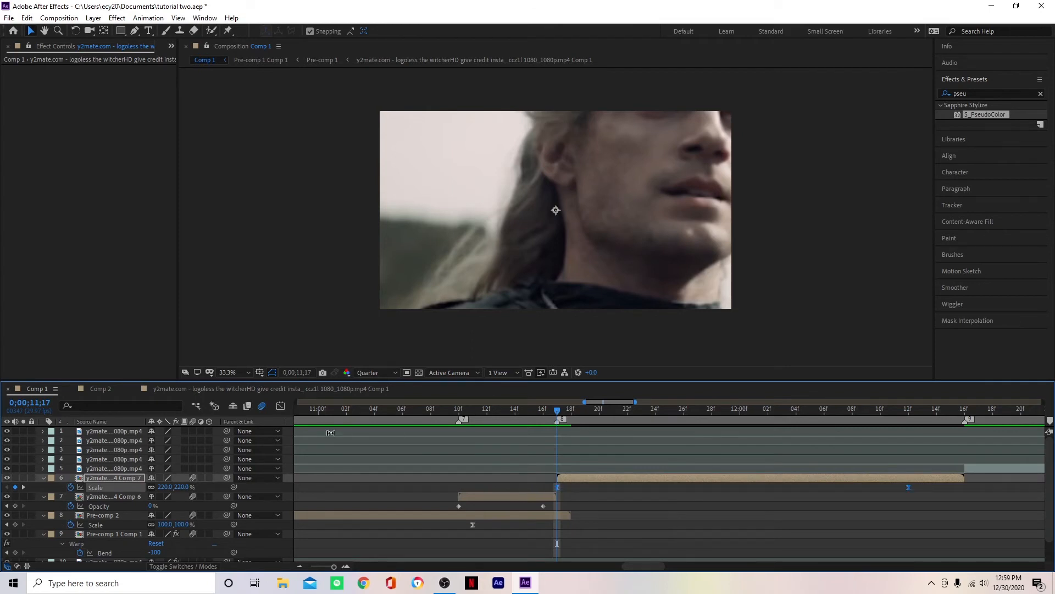
left_click(281, 405)
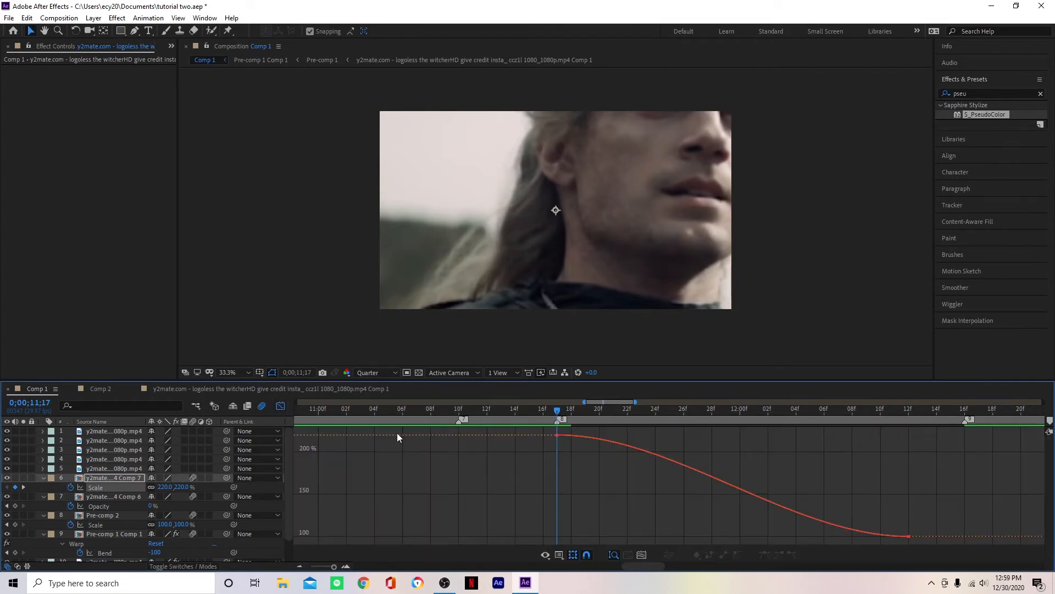
left_click(909, 536)
left_click_drag(794, 538, 557, 537)
left_click_drag(675, 435, 558, 537)
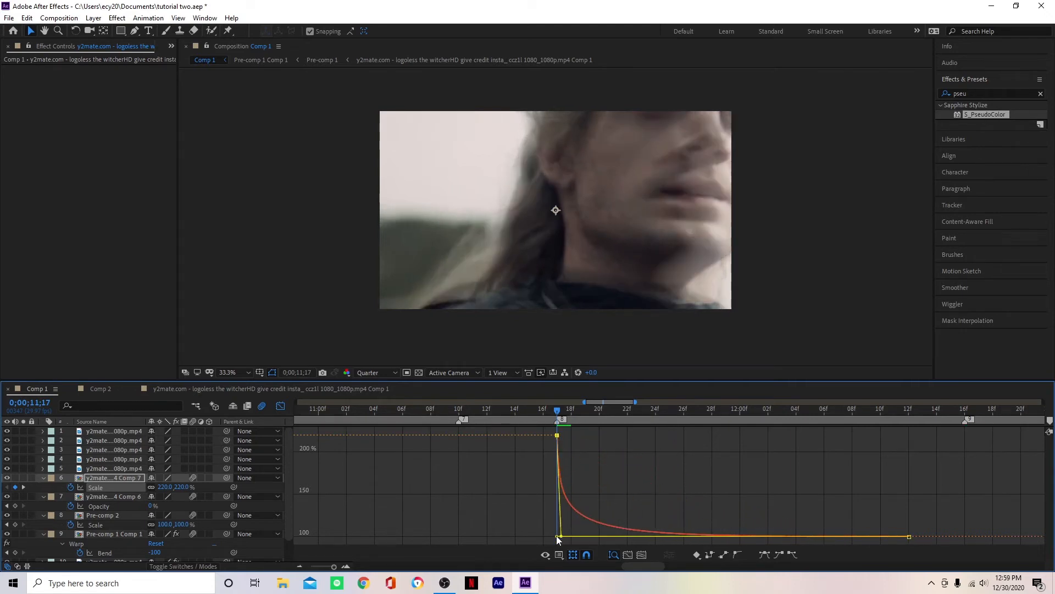
key("space")
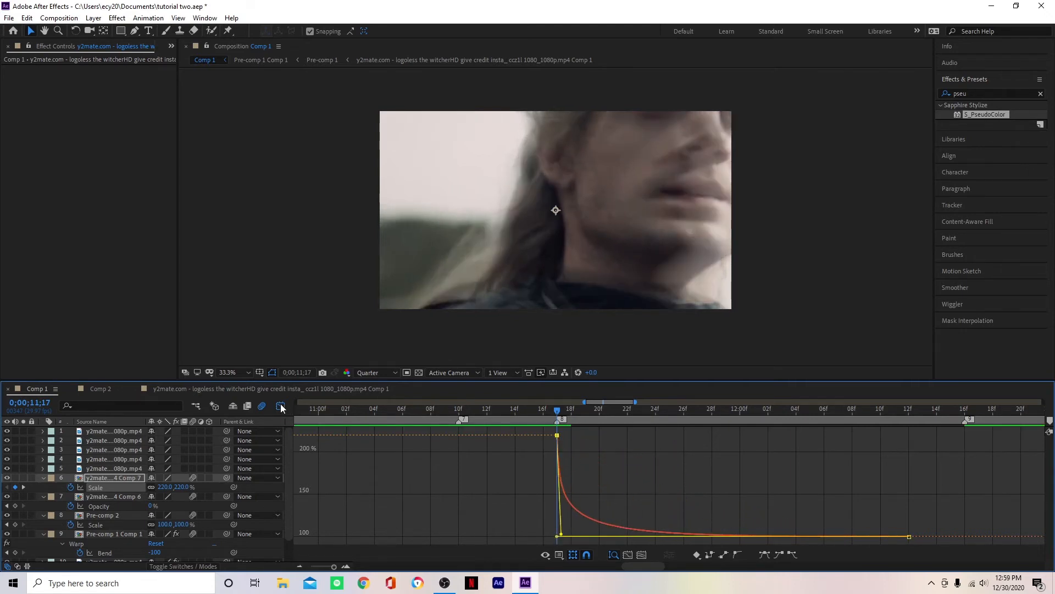
key("shift+F3")
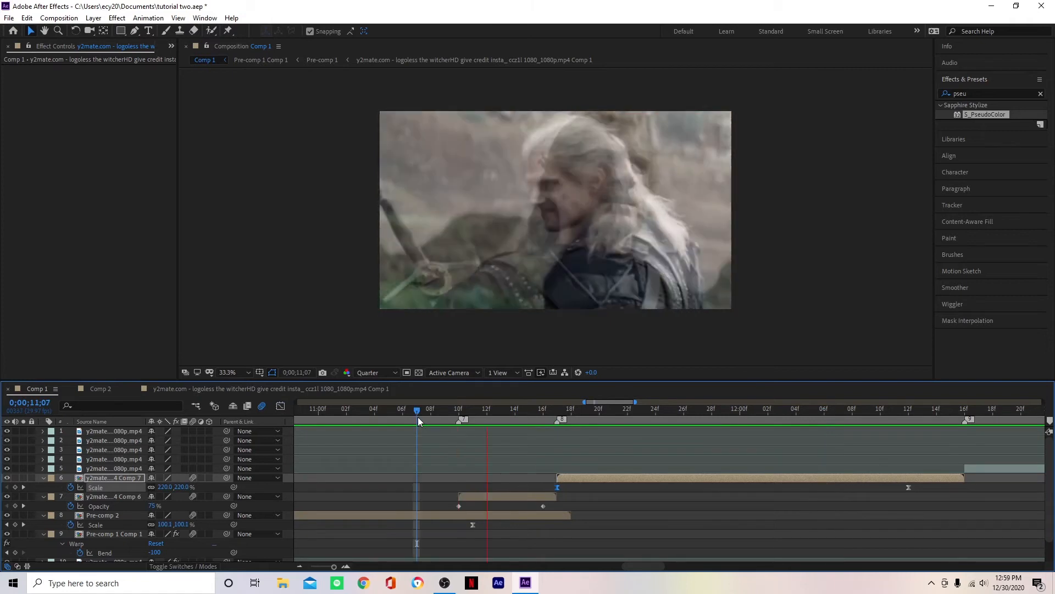
left_click(557, 410)
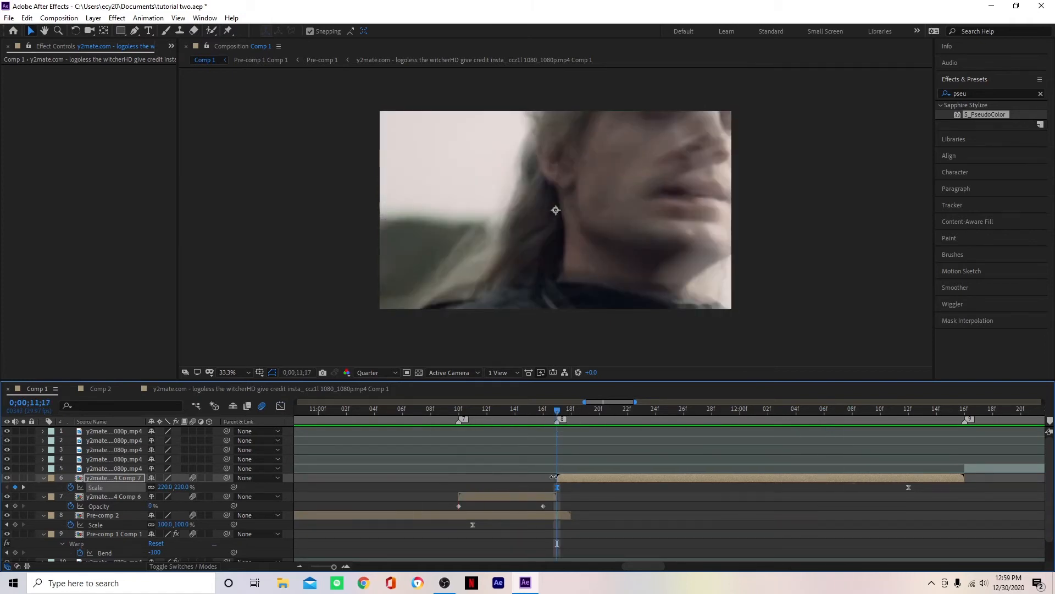
Step: Copy the Twitch effect from the Comp 1 layer that starts at marker 2 inside Pre-comp 1
key("minus")
key("minus")
key("minus")
key("minus")
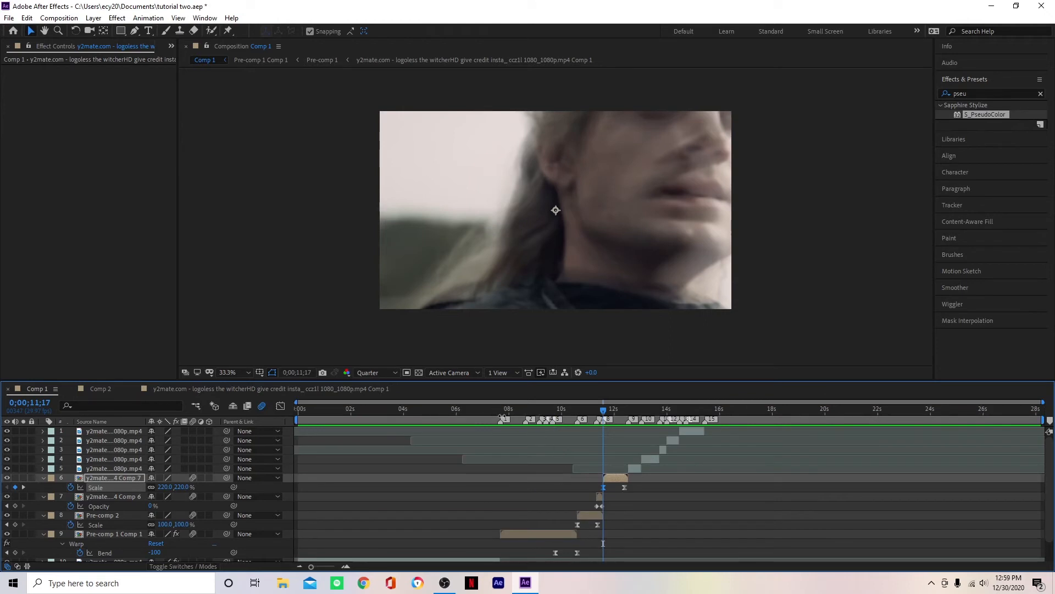
left_click_drag(501, 414, 529, 420)
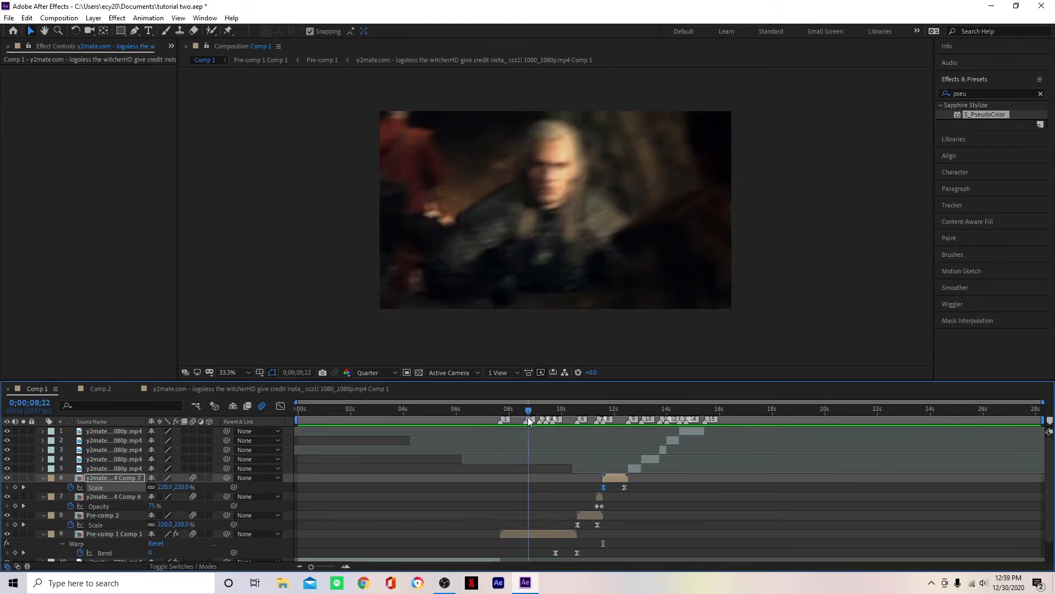
double_click(532, 533)
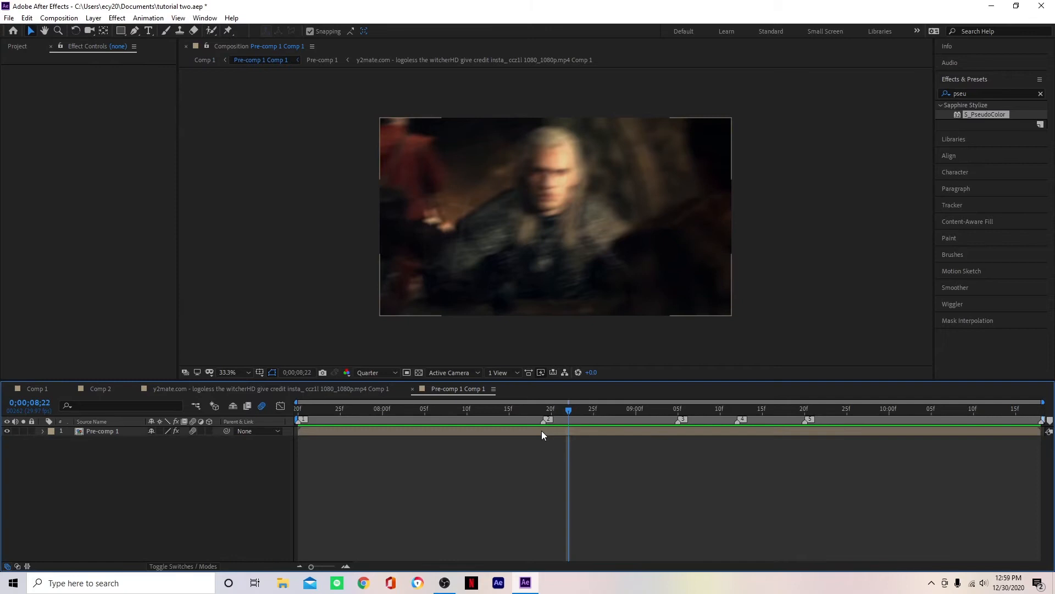
double_click(542, 431)
left_click(556, 467)
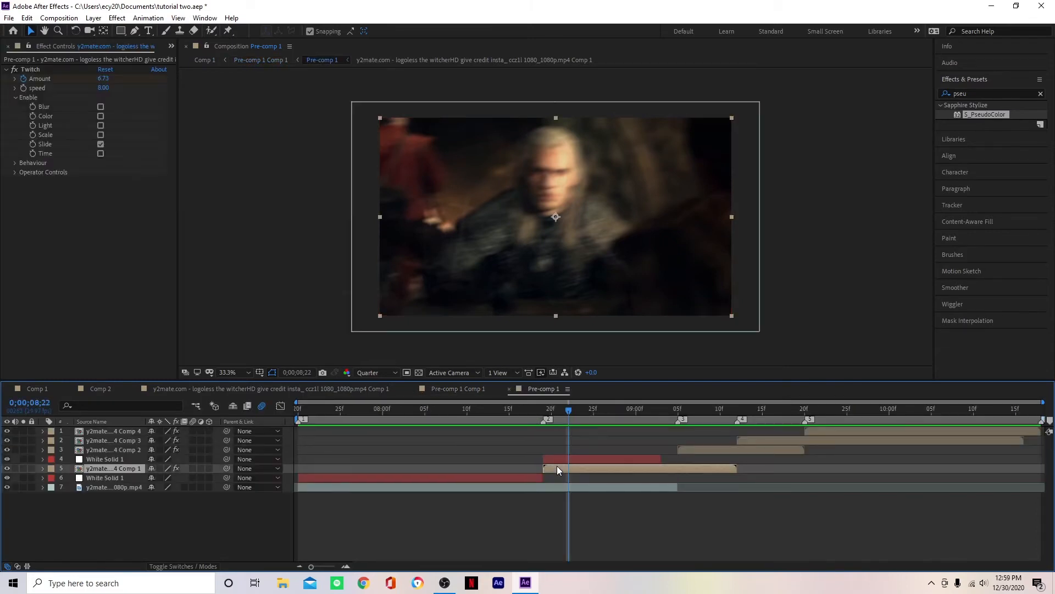
left_click(31, 69)
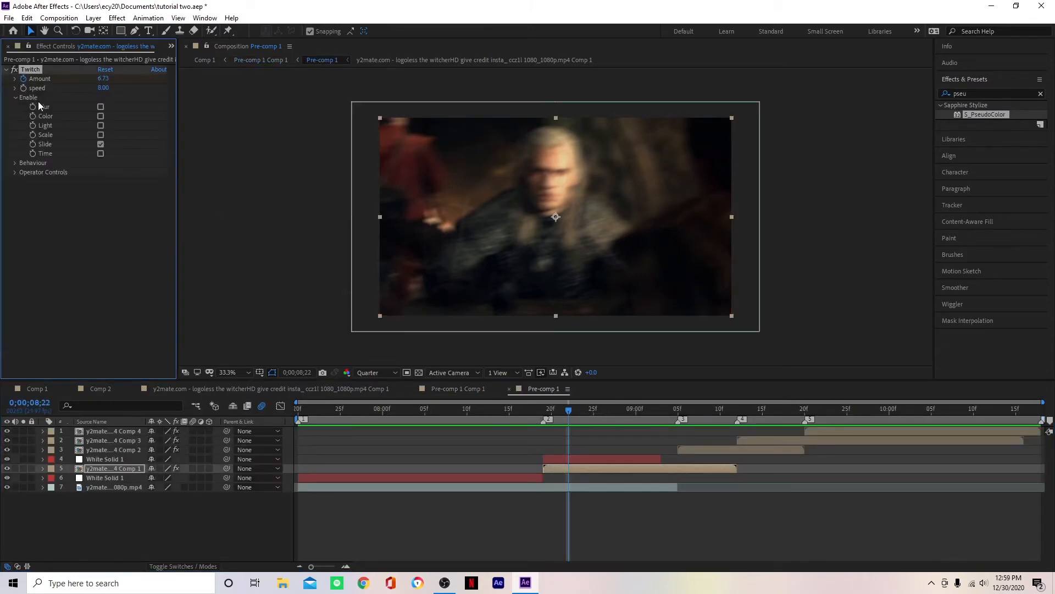
Step: Paste the Twitch effect onto the Comp 7 layer in the main Comp 1 at 0;00;11;17 and preview the transition
left_click(41, 389)
left_click(607, 409)
left_click(612, 478)
key("i")
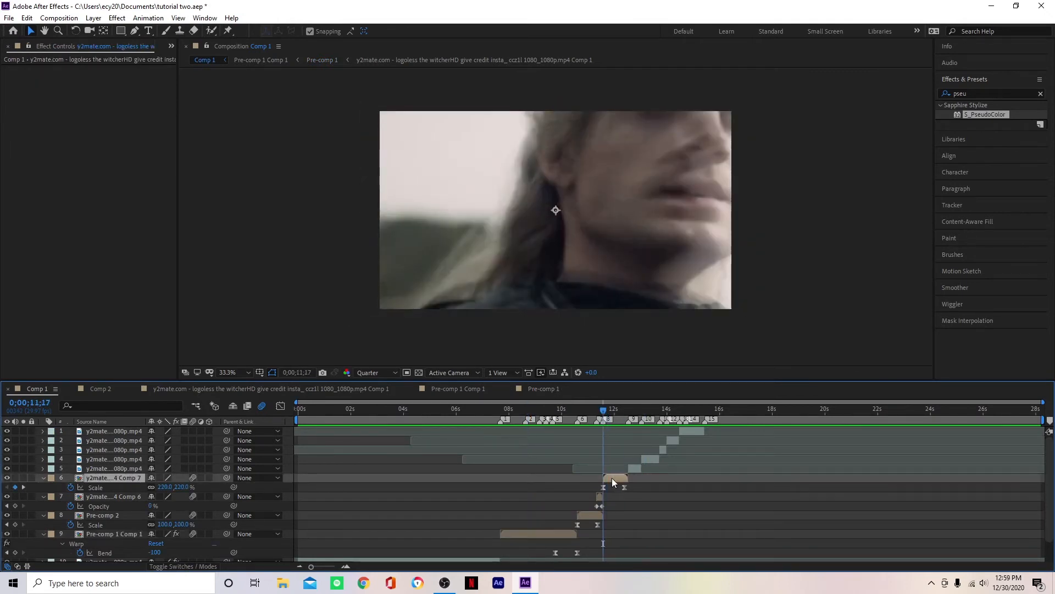
key("ctrl+v")
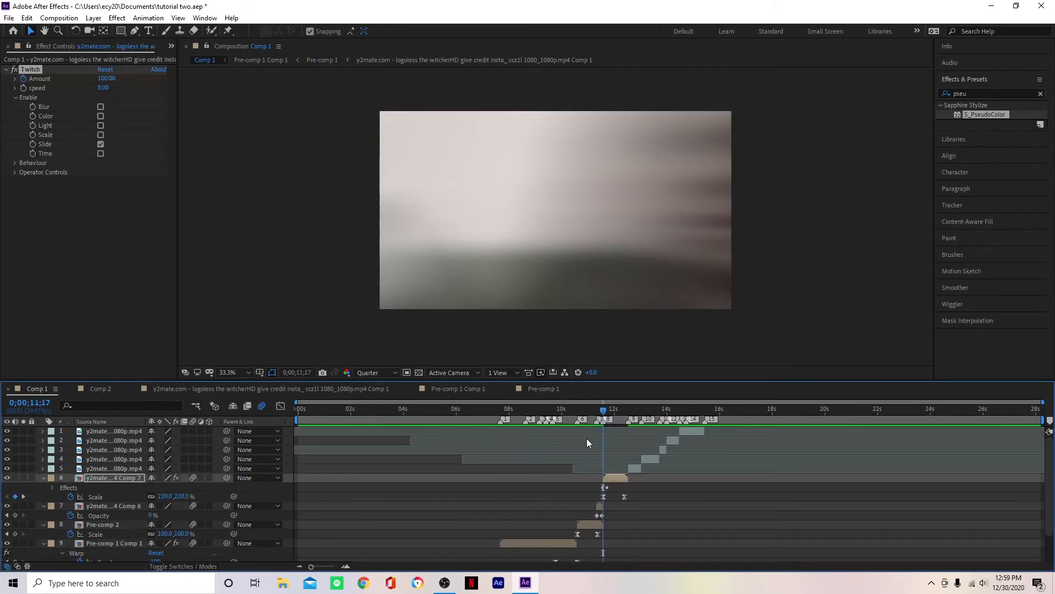
left_click_drag(587, 410, 577, 410)
key("space")
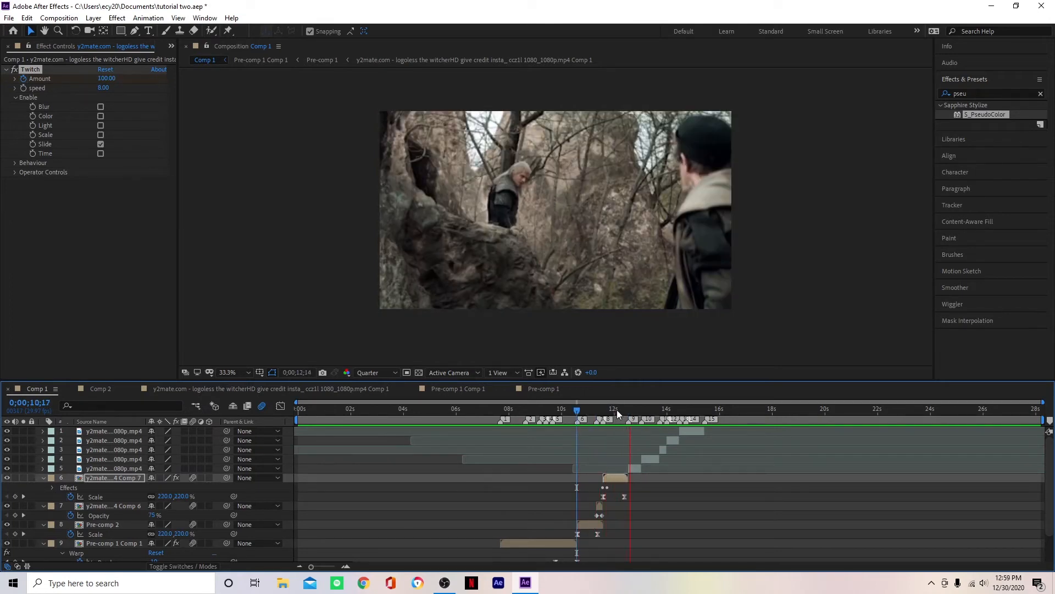
Step: After checking the reference in Comp 2, pre-compose the Comp 7 layer in Comp 1, moving all attributes into the new composition
left_click(103, 391)
left_click_drag(609, 414, 635, 429)
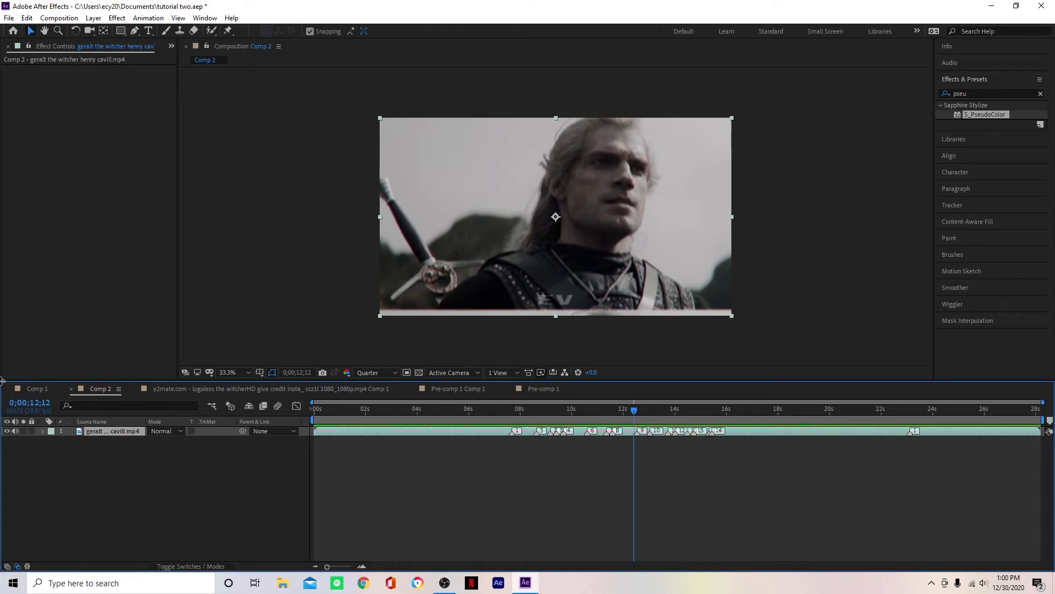
left_click(37, 388)
scroll(585, 485, "up", 3)
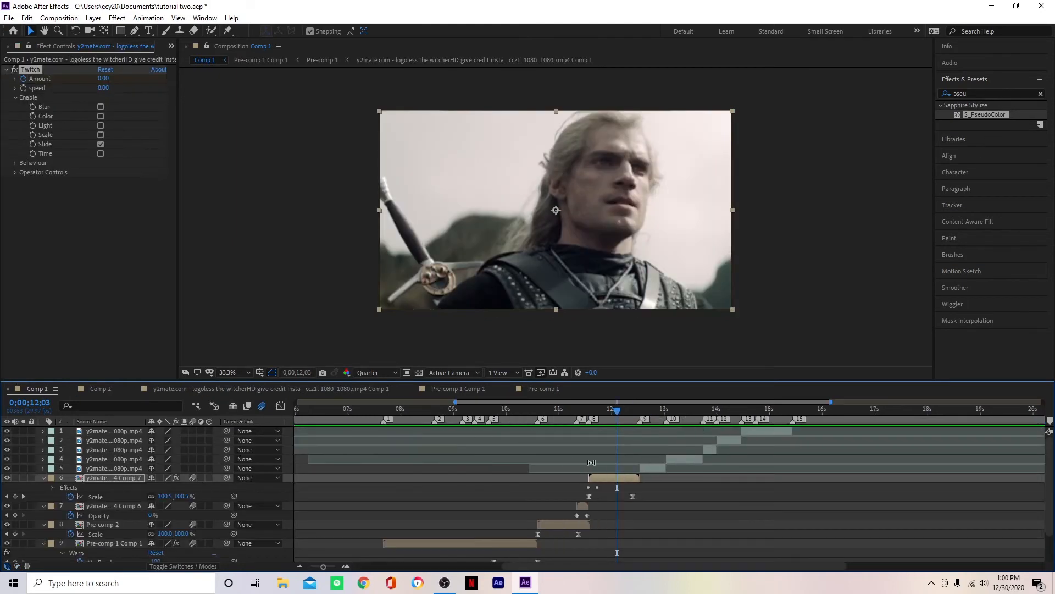
key("ctrl+shift+c")
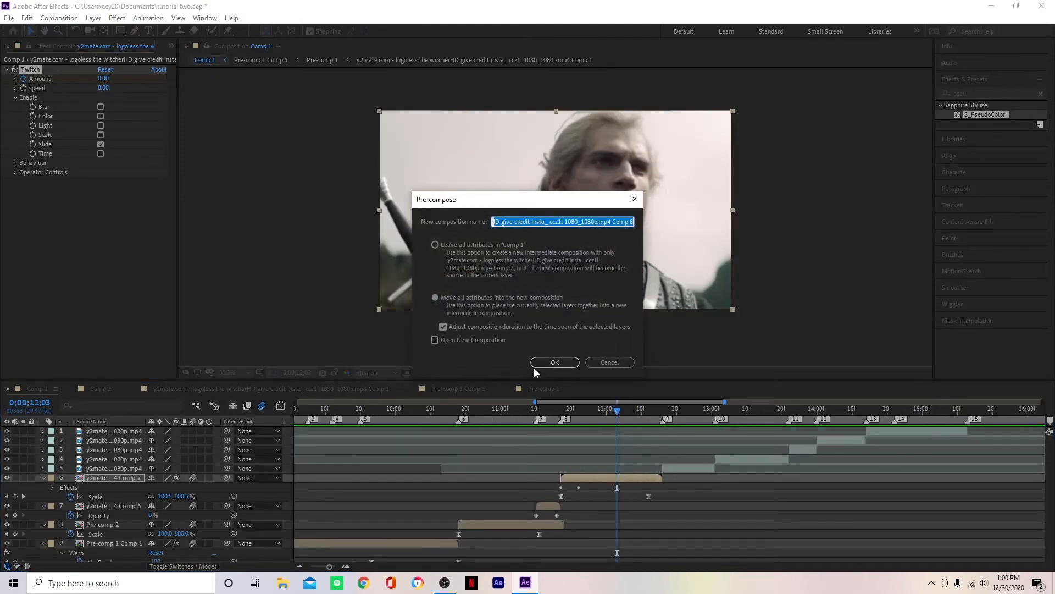
left_click(536, 362)
left_click_drag(586, 413, 568, 424)
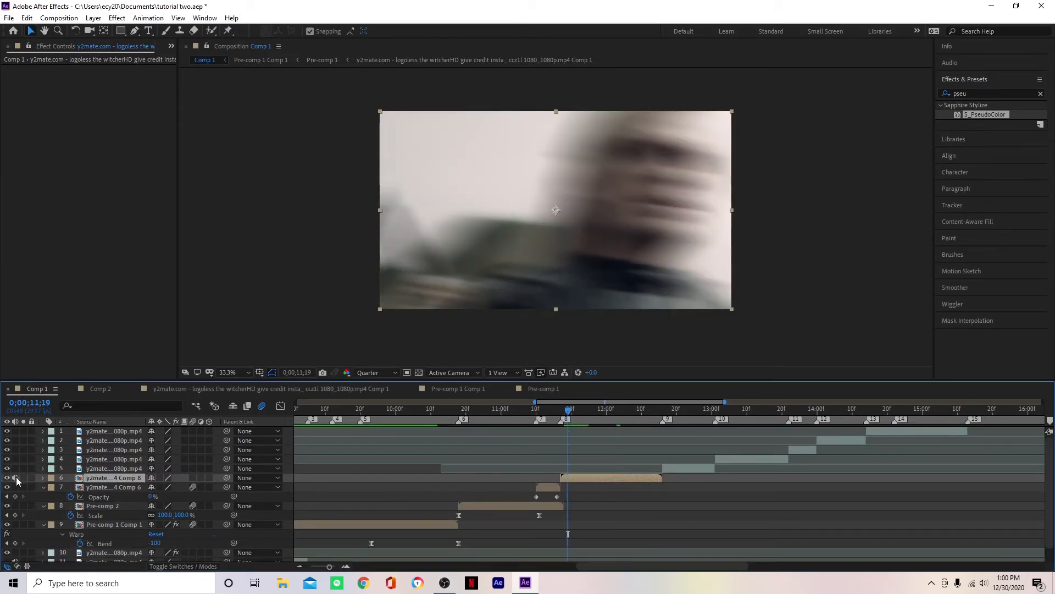
Step: Apply Motion Tile to the Comp 8 layer and set its Output Height to 500
left_click(997, 91)
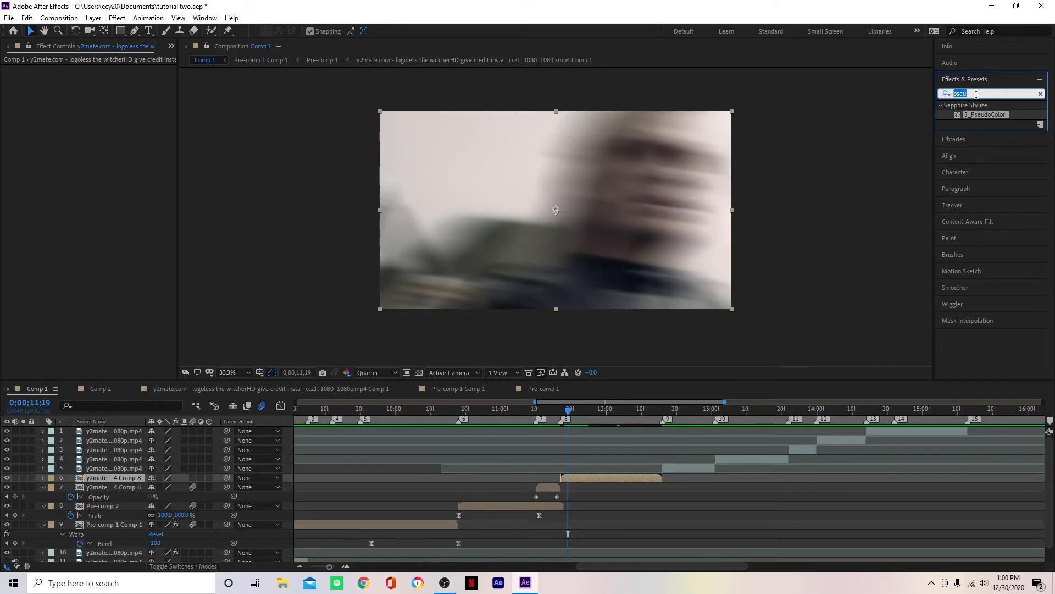
type("motion")
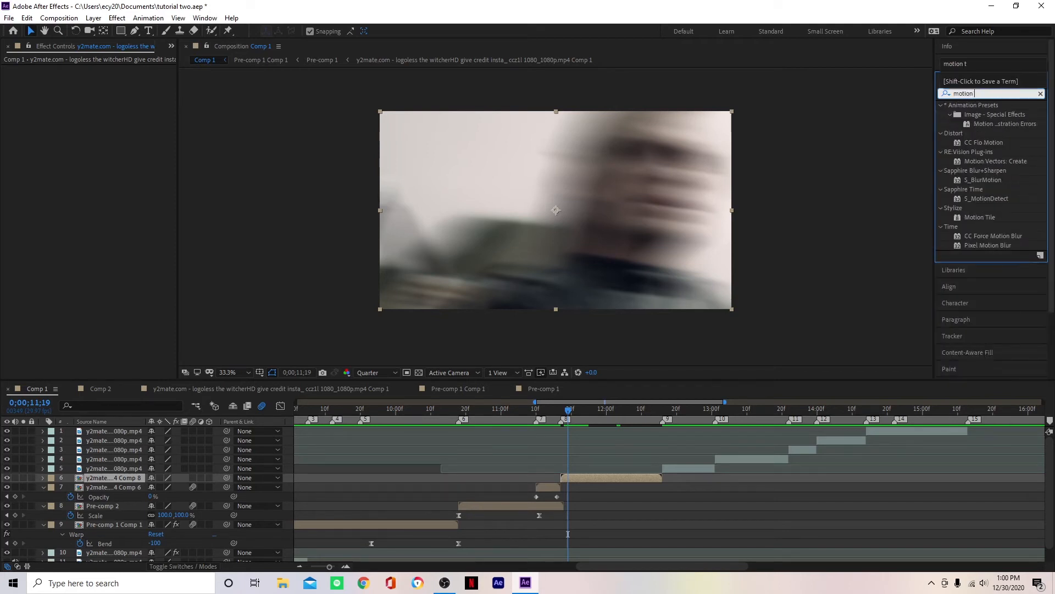
type(" t")
double_click(973, 115)
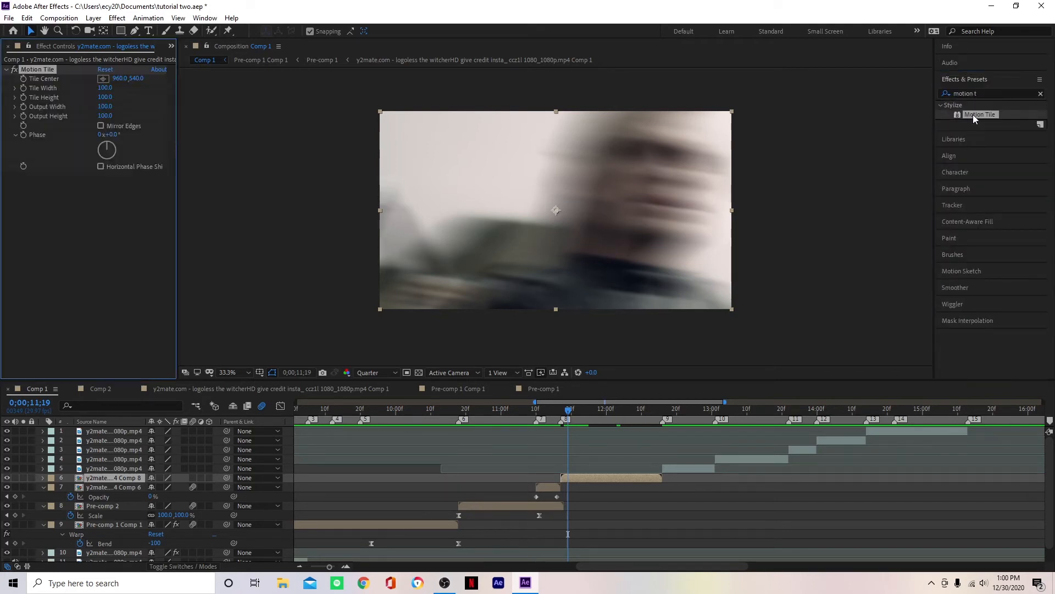
left_click_drag(581, 417, 589, 417)
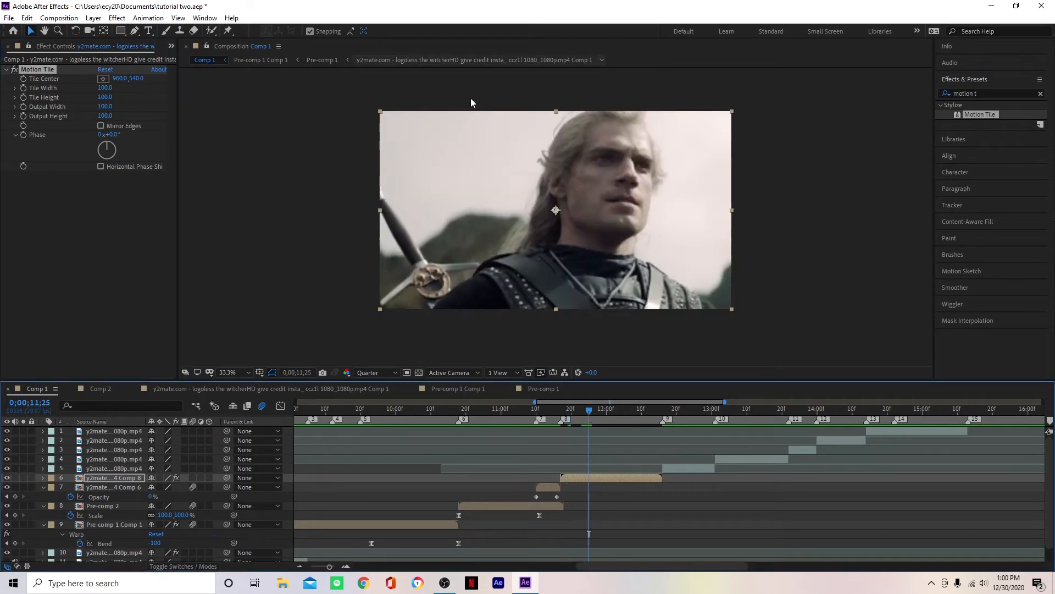
left_click(105, 116)
type("500")
key("Return")
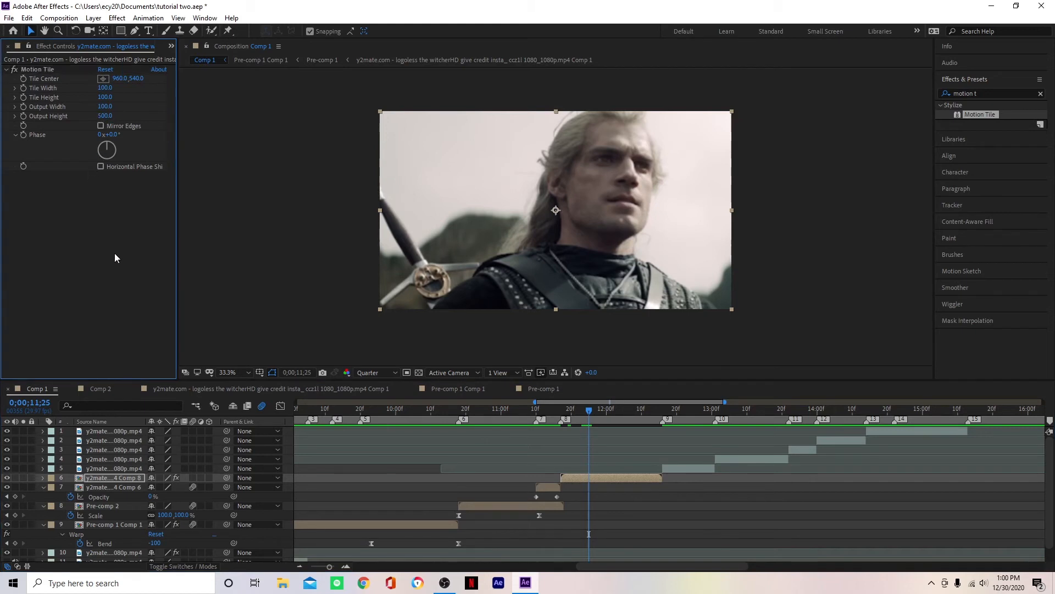
Step: Keyframe the Comp 8 layer's Position at 0;00;11;20, then set its Y value to 2164 at 0;00;12;15
left_click(573, 416)
key("p")
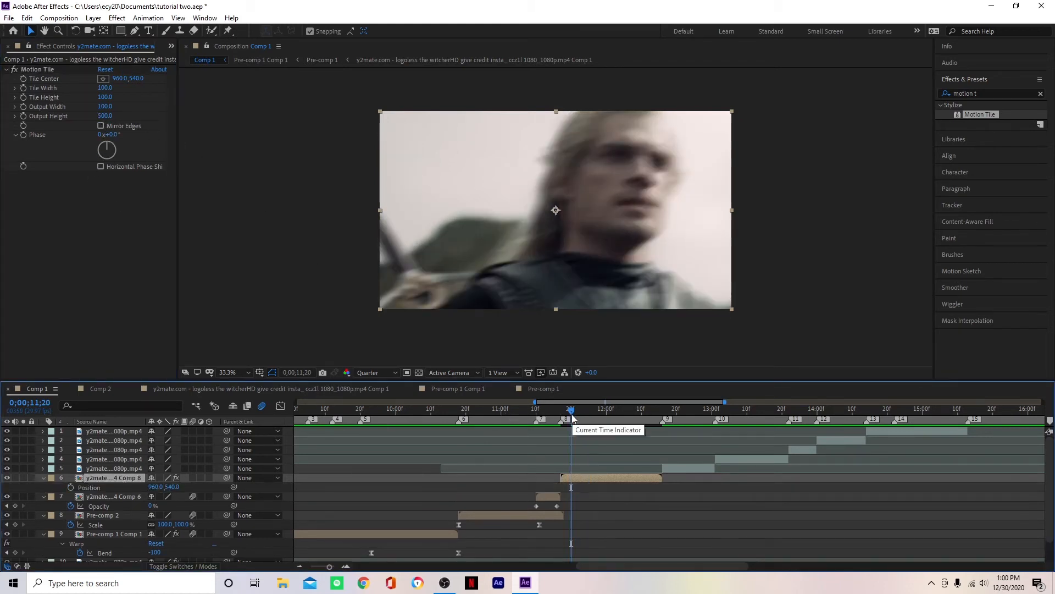
left_click(71, 486)
key("o")
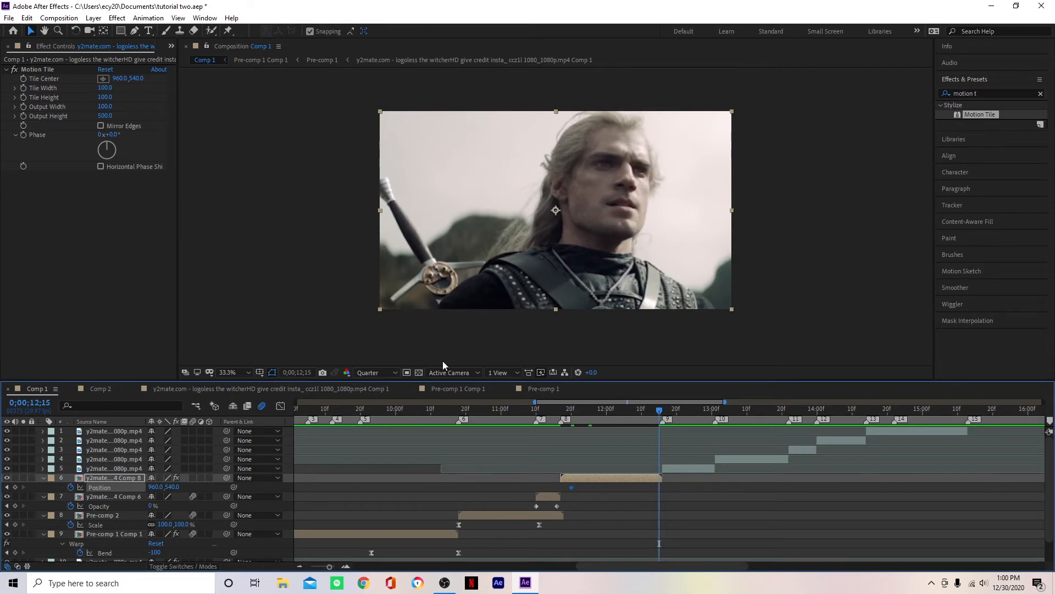
left_click_drag(171, 486, 703, 548)
left_click_drag(174, 486, 436, 529)
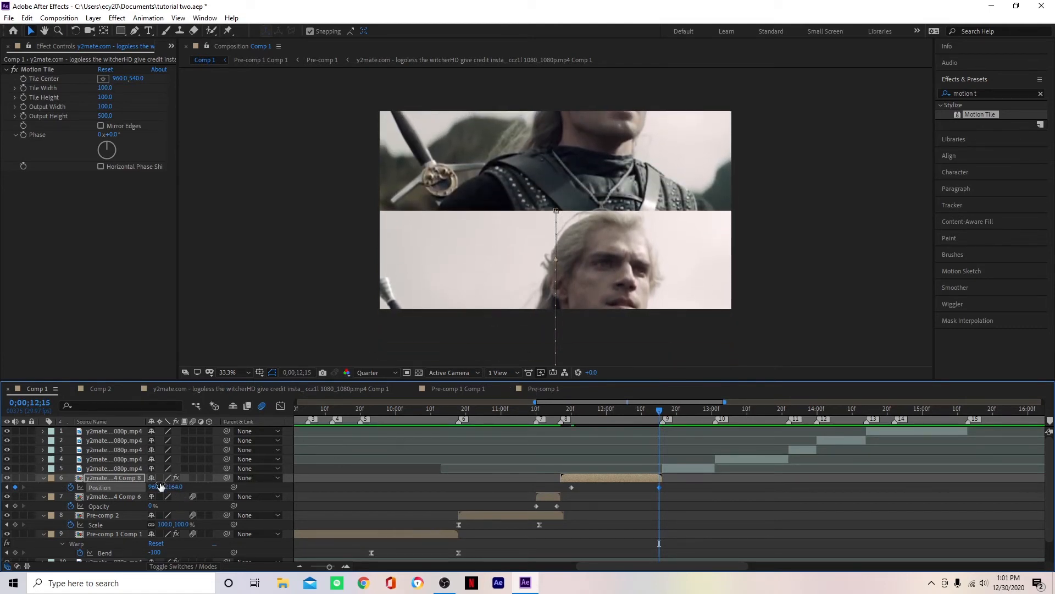
Step: Separate and easy-ease Comp 8's position keyframes, move the last Y Position keyframe to 0;00;12;16 and enable the layer's motion blur
right_click(116, 489)
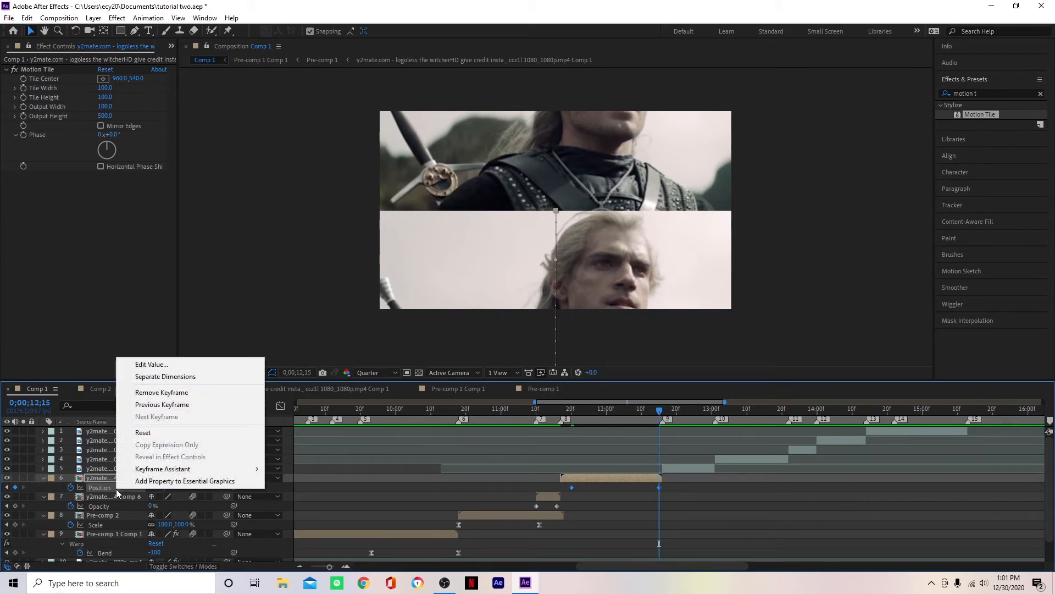
left_click(160, 377)
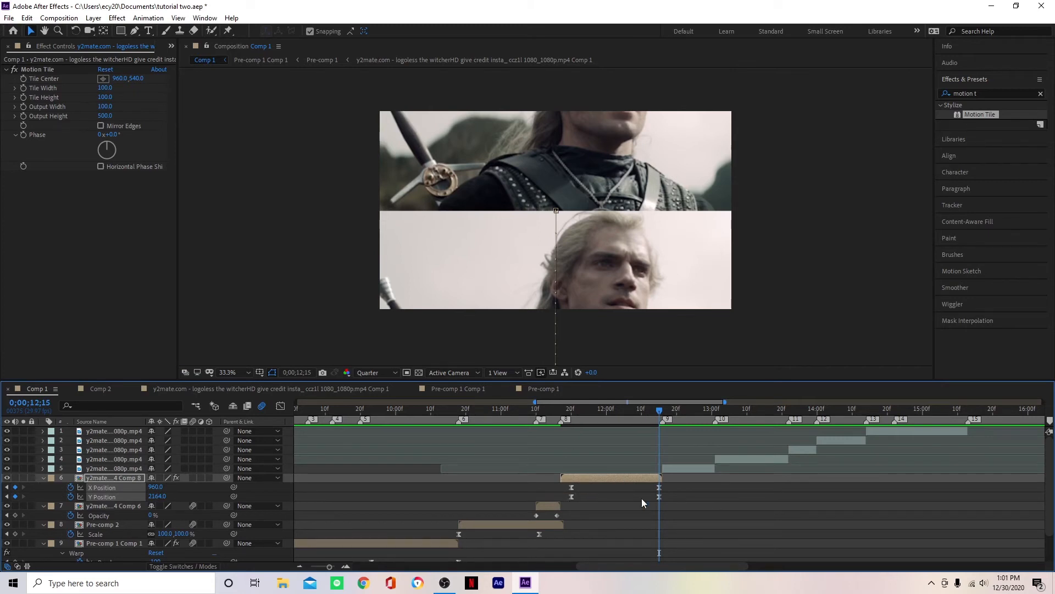
key("equal")
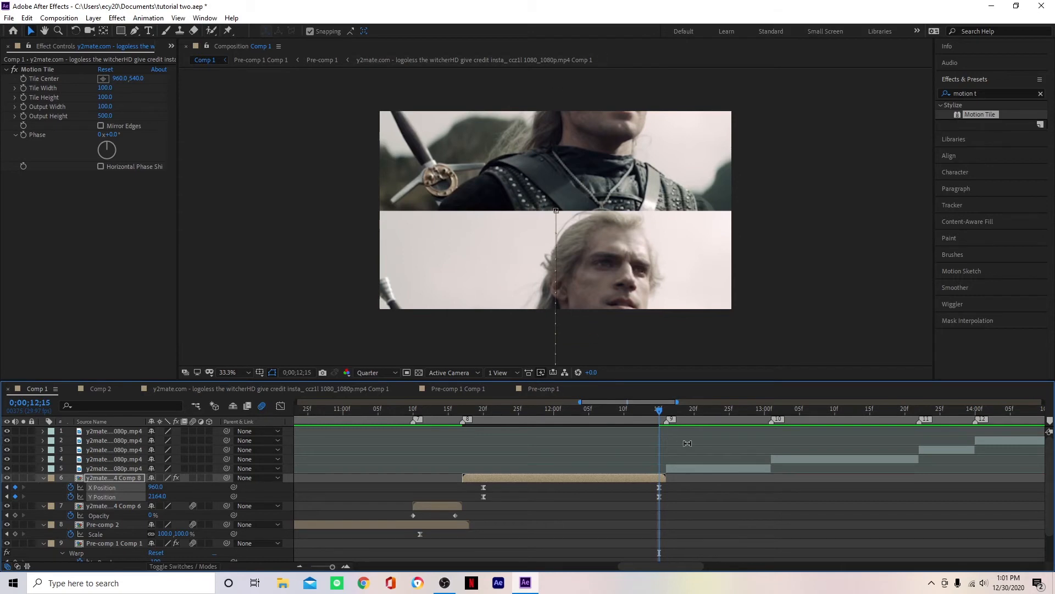
left_click(659, 497)
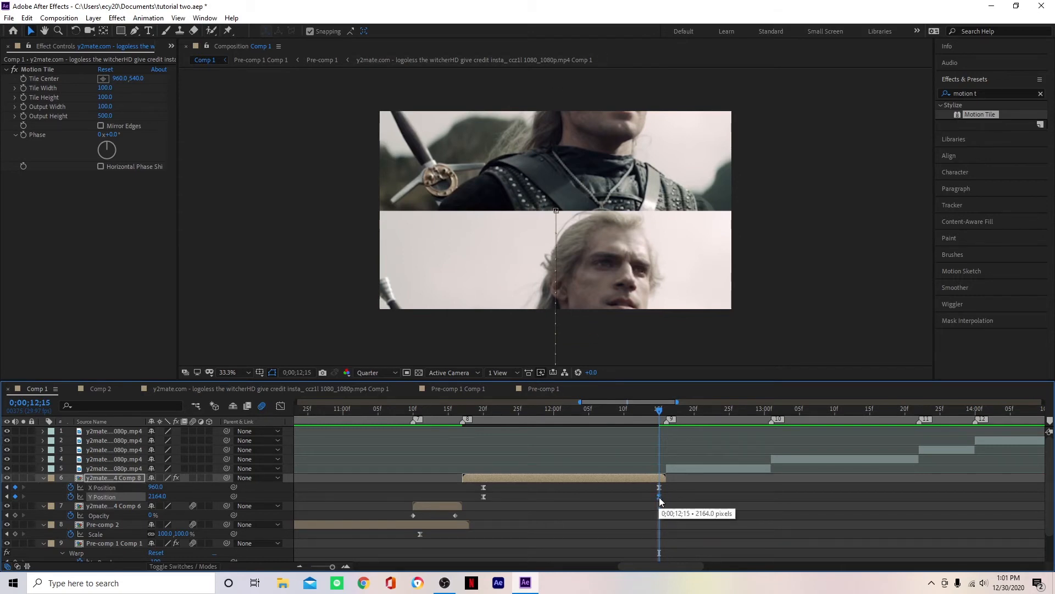
left_click_drag(663, 499, 667, 499)
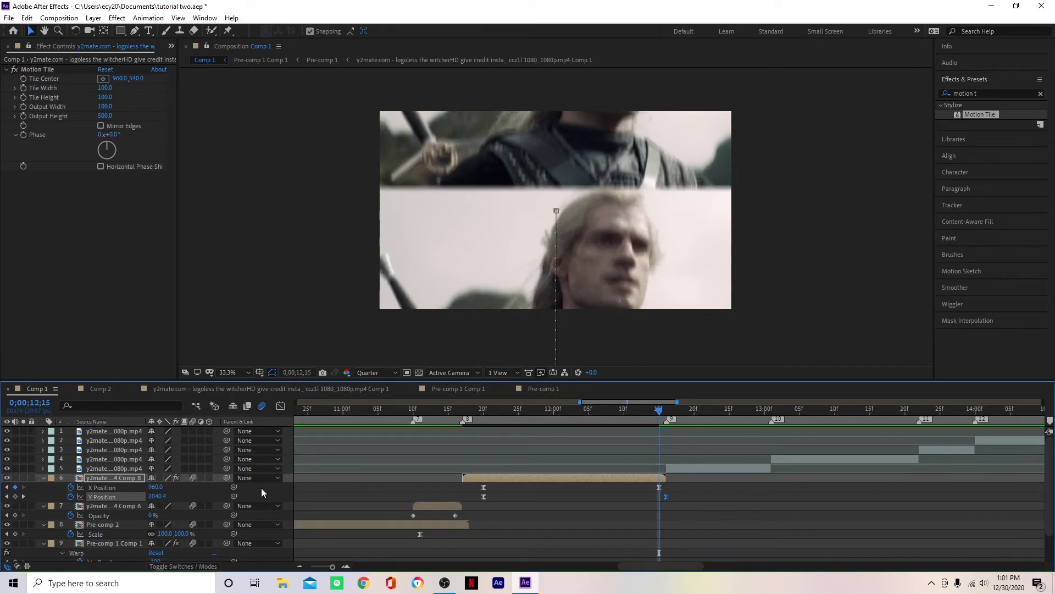
Step: Shape Comp 8's Y Position value curve to start slowly and accelerate sharply at the end, and preview it from 0;00;11;05
left_click_drag(538, 502, 681, 499)
left_click(495, 523)
left_click_drag(495, 523, 666, 536)
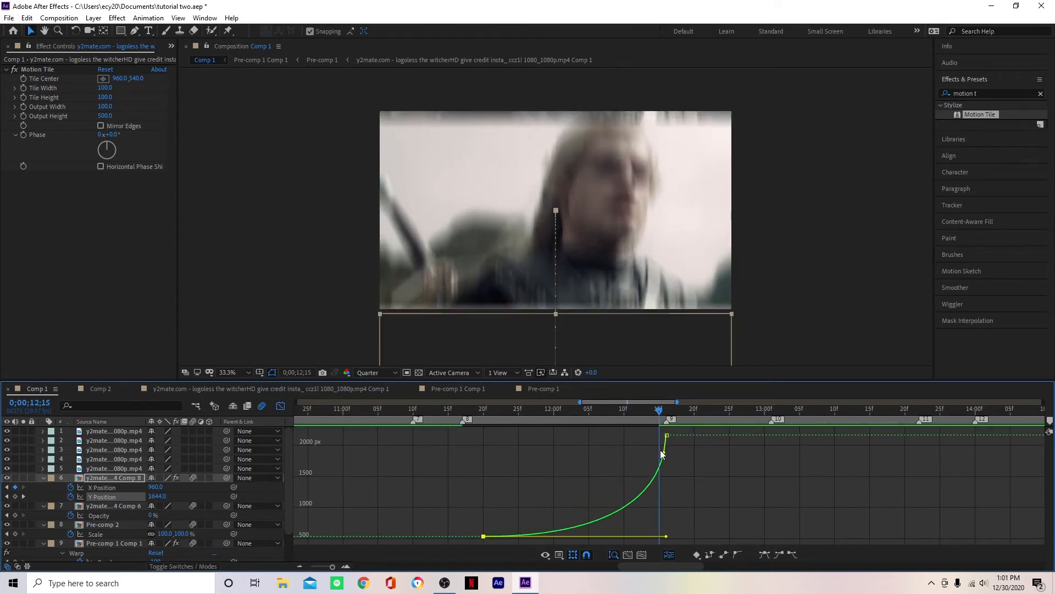
left_click_drag(664, 454, 733, 542)
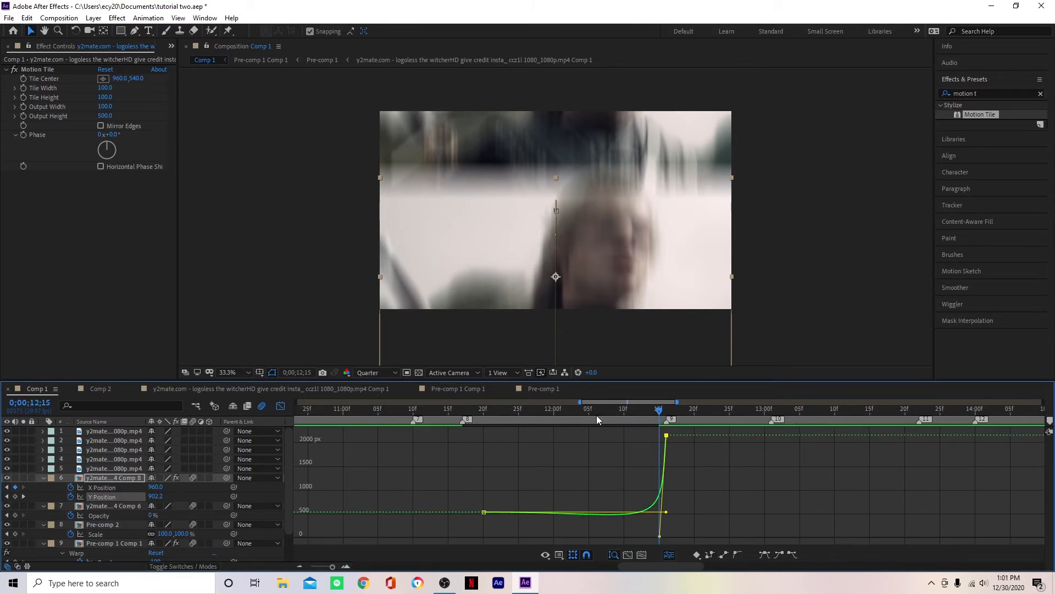
left_click(603, 413)
left_click_drag(606, 424, 379, 425)
key("space")
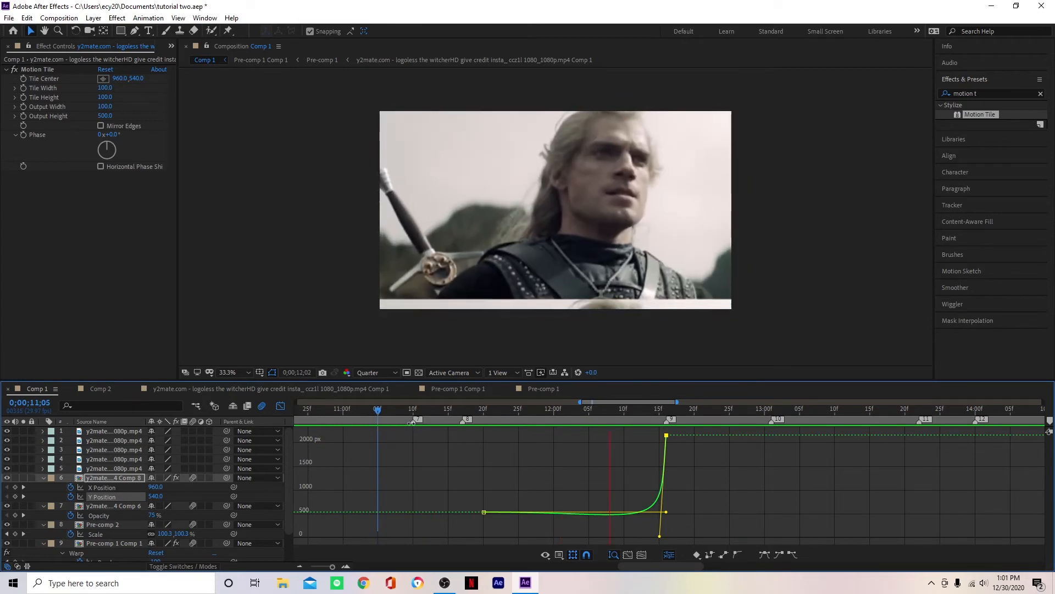
key("space")
left_click(279, 406)
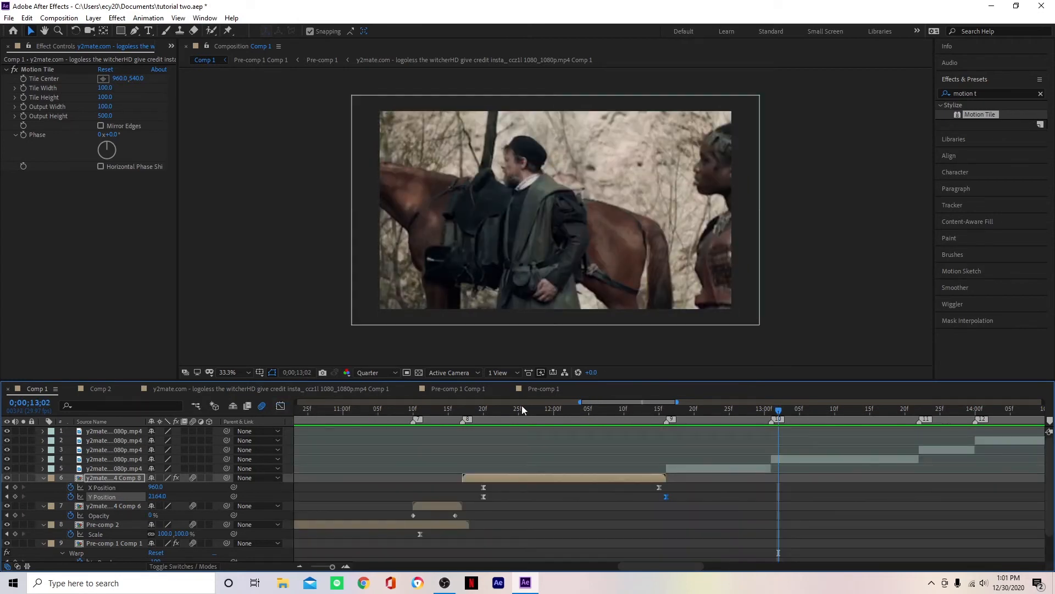
Step: Scrub Comp 1 up to 0;00;13;00 and compare the transition with the reference in Comp 2 around 0;00;12;26
left_click(522, 409)
left_click_drag(545, 412, 765, 447)
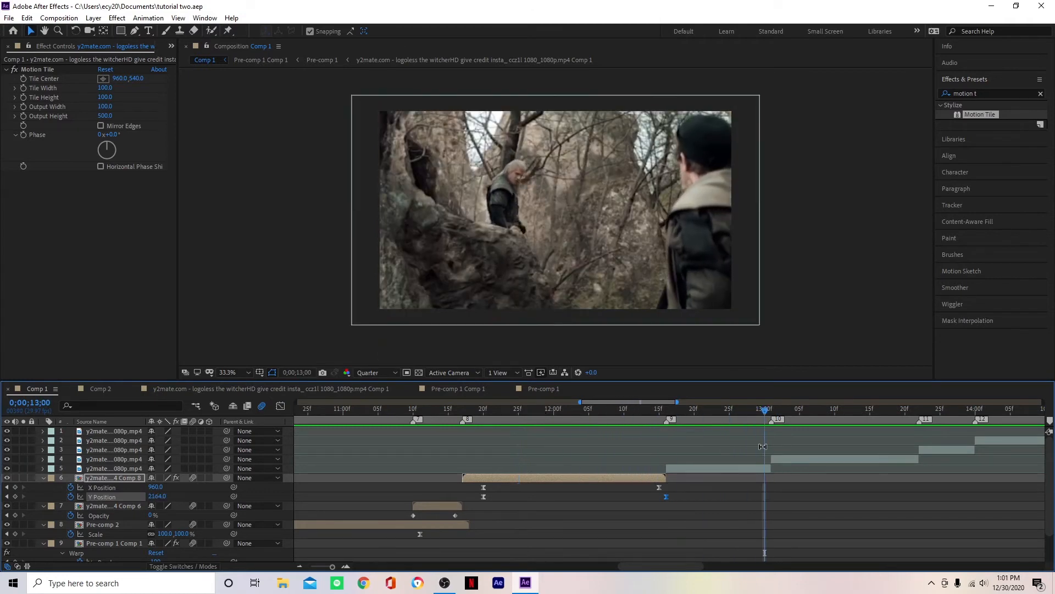
key("d")
left_click(115, 390)
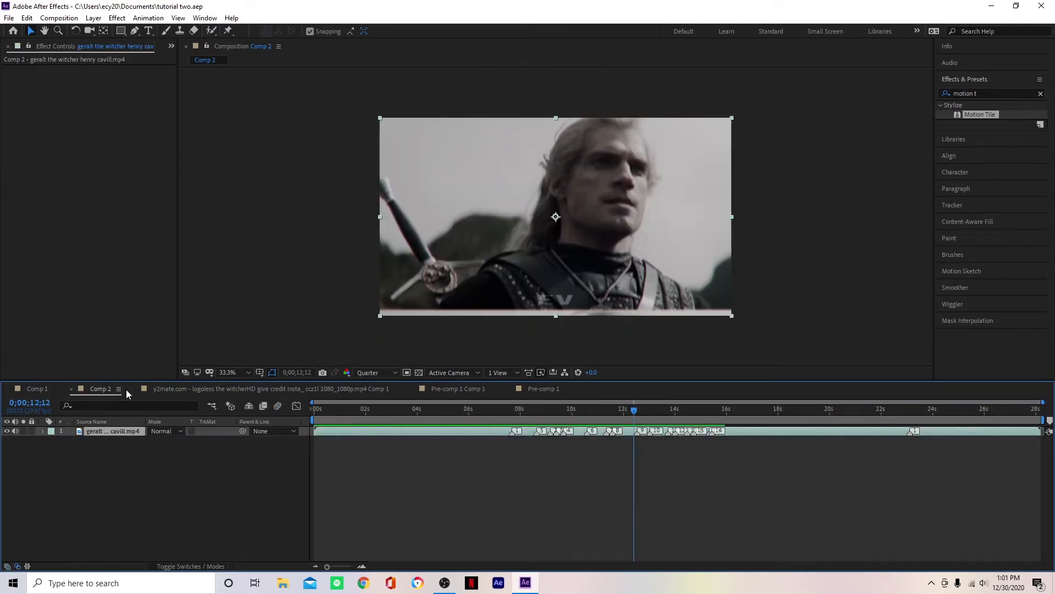
left_click(135, 388)
left_click(135, 389)
left_click(135, 388)
mouse_move(634, 430)
left_mouse_down()
mouse_move(650, 430)
mouse_move(635, 430)
mouse_move(644, 437)
left_mouse_up()
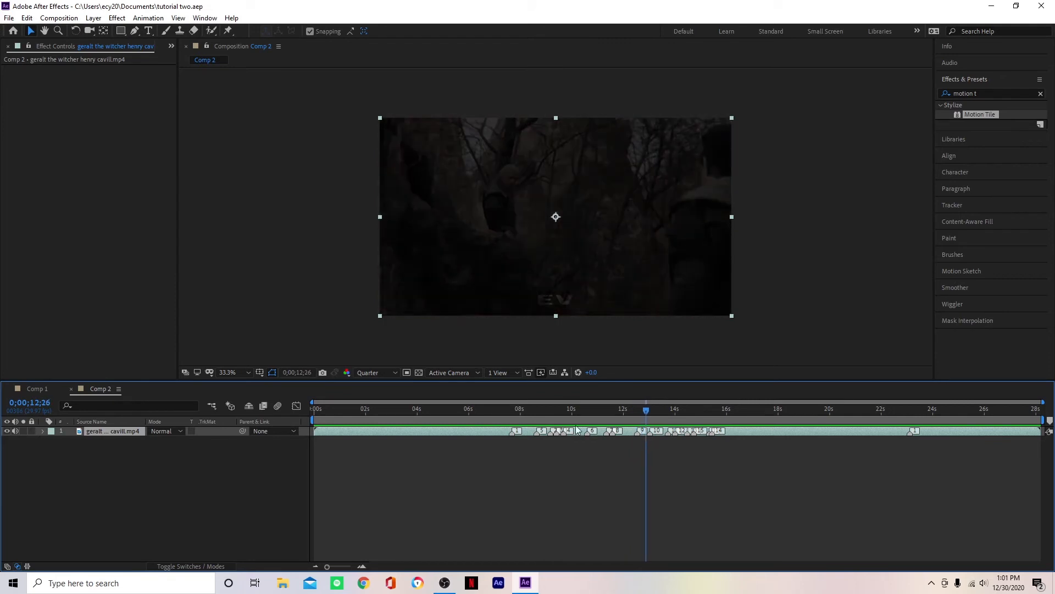
left_click(38, 388)
Step: Pre-compose the Comp 1 clip starting at marker 9, moving all attributes, and apply Motion Tile with Output Height 500
left_click(624, 468)
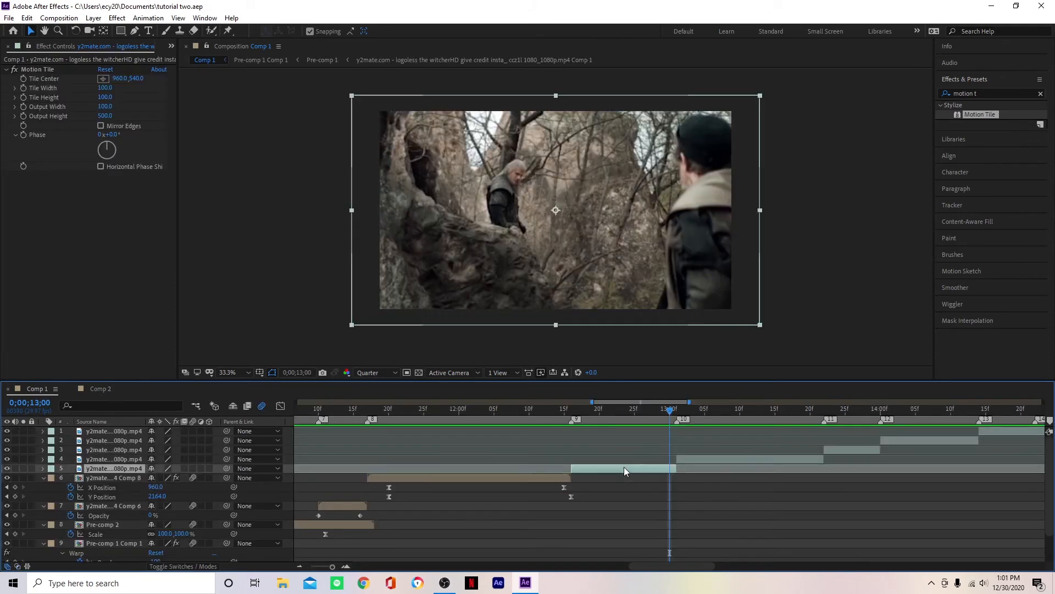
key("ctrl+shift+c")
left_click(537, 361)
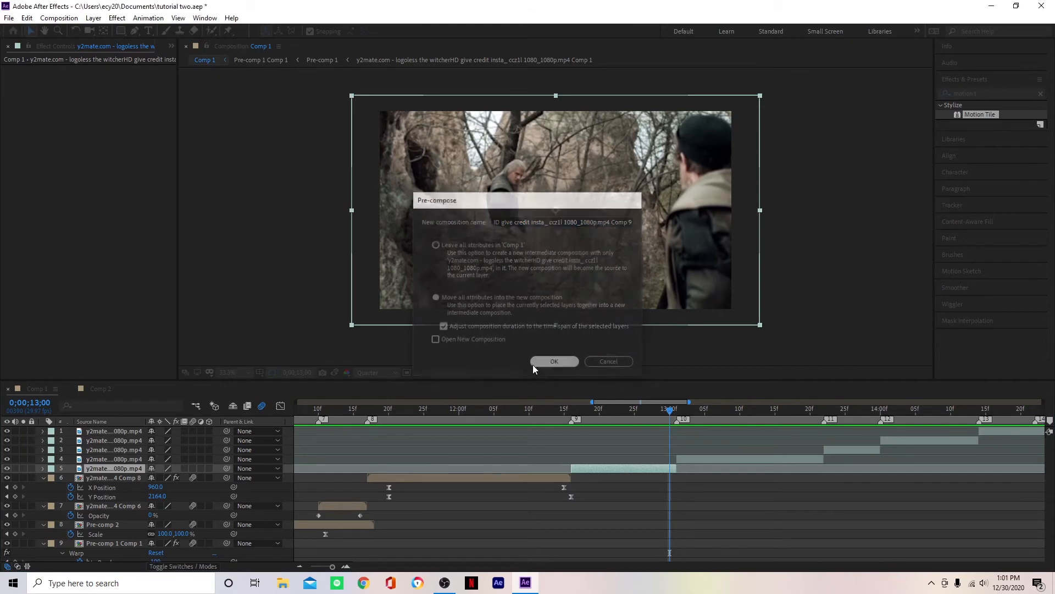
double_click(974, 114)
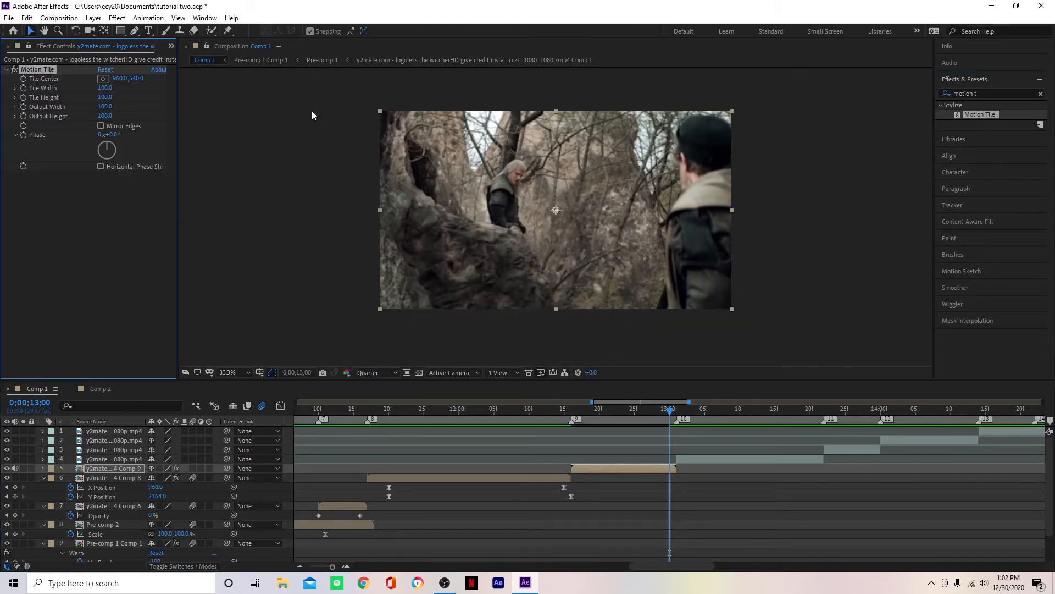
left_click(105, 116)
left_click(59, 210)
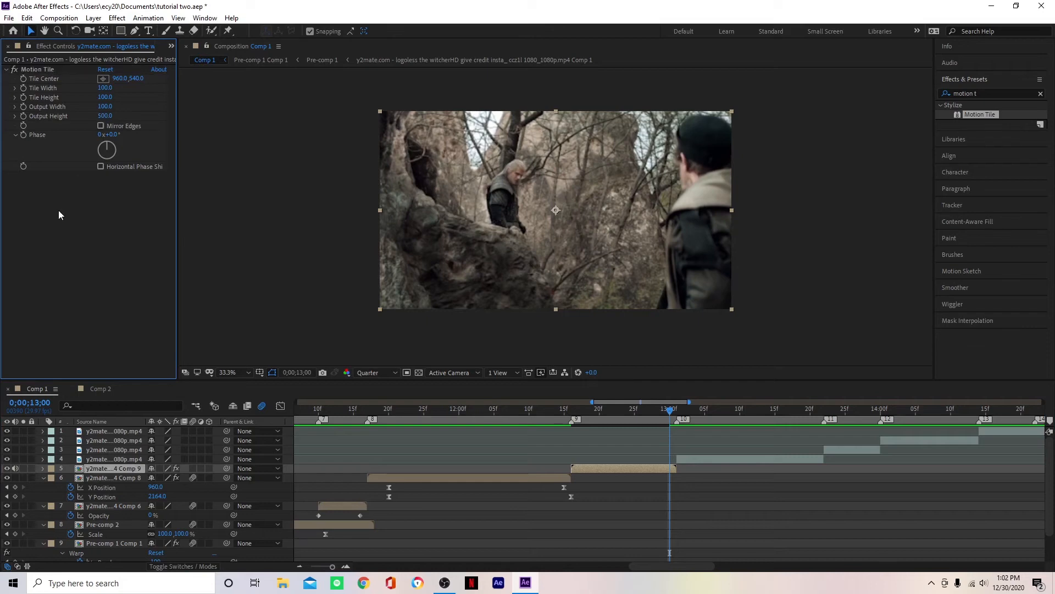
Step: Keyframe Comp 9's Position at 0;00;13;00 and with Y -849 at 0;00;12;16, then separate the dimensions and easy-ease the keyframes
key("p")
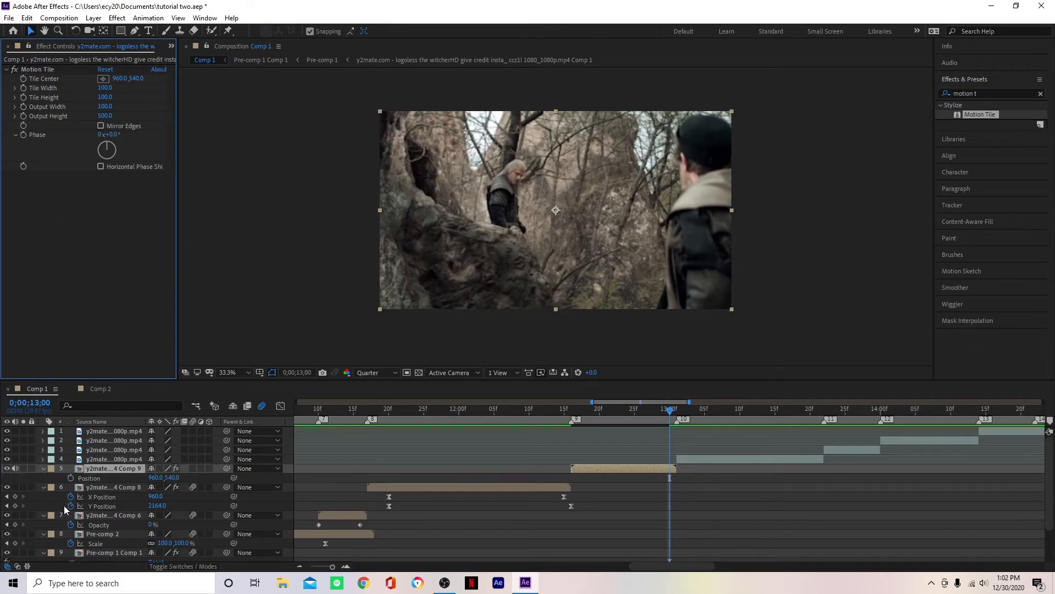
left_click(70, 478)
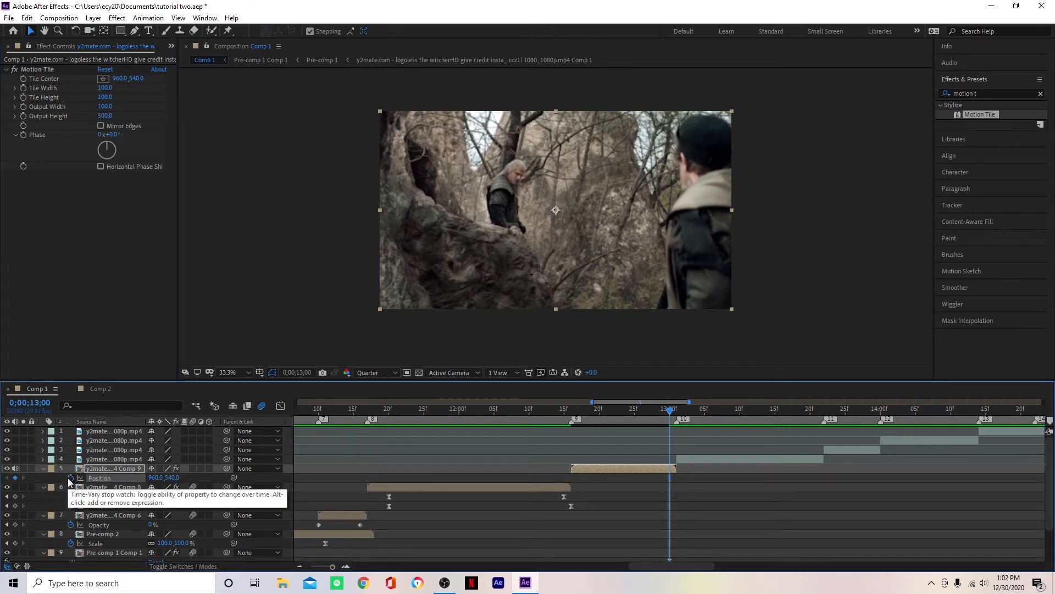
left_click(572, 412)
left_click_drag(174, 477, 82, 323)
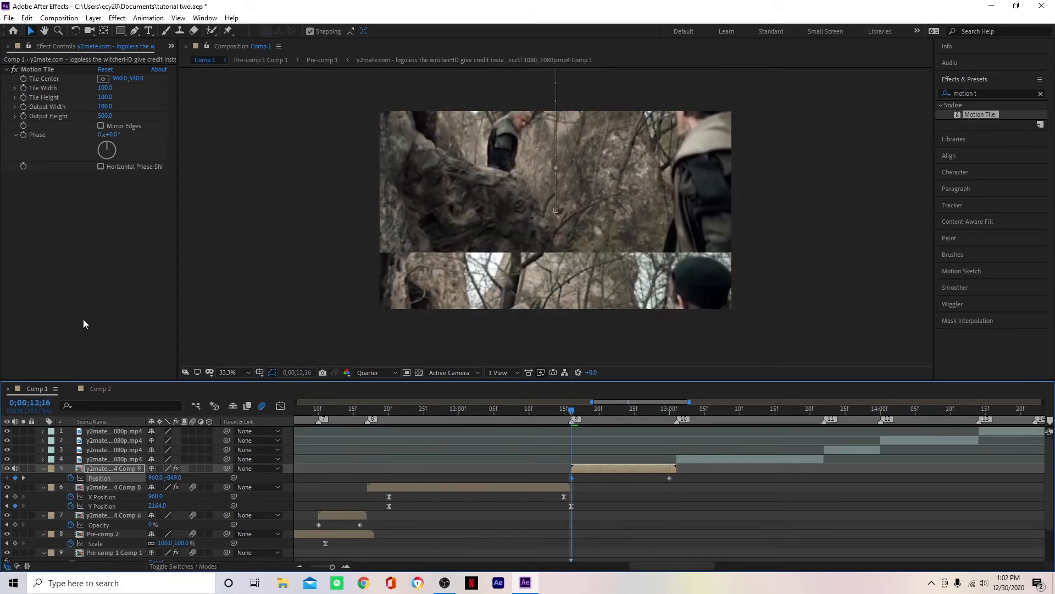
right_click(96, 478)
left_click(141, 360)
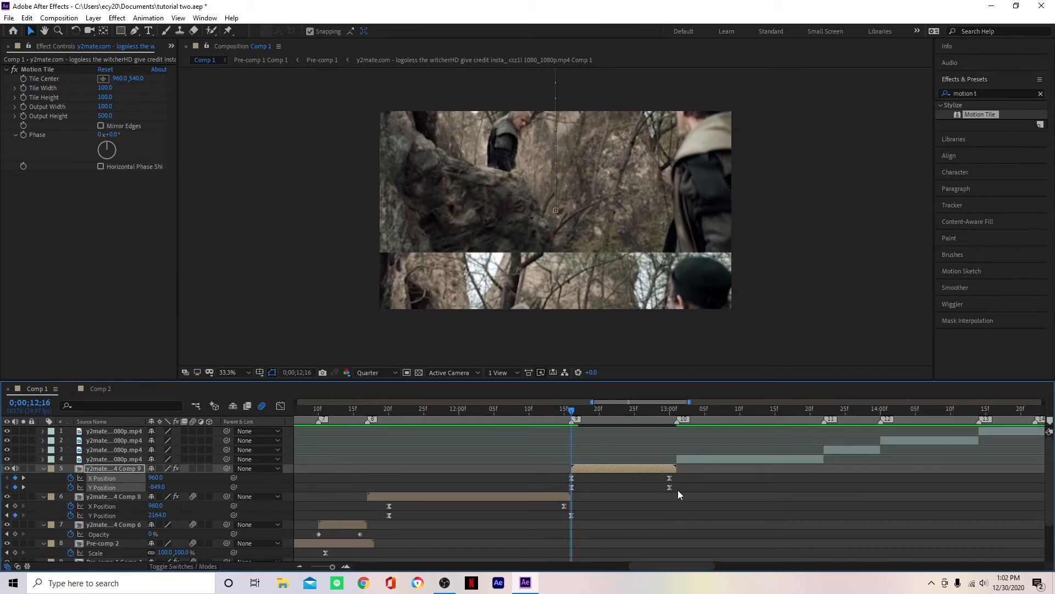
Step: Shape Comp 9's Y Position value curve to start fast and settle gradually, and enable the layer's motion blur
left_click_drag(675, 483, 552, 492)
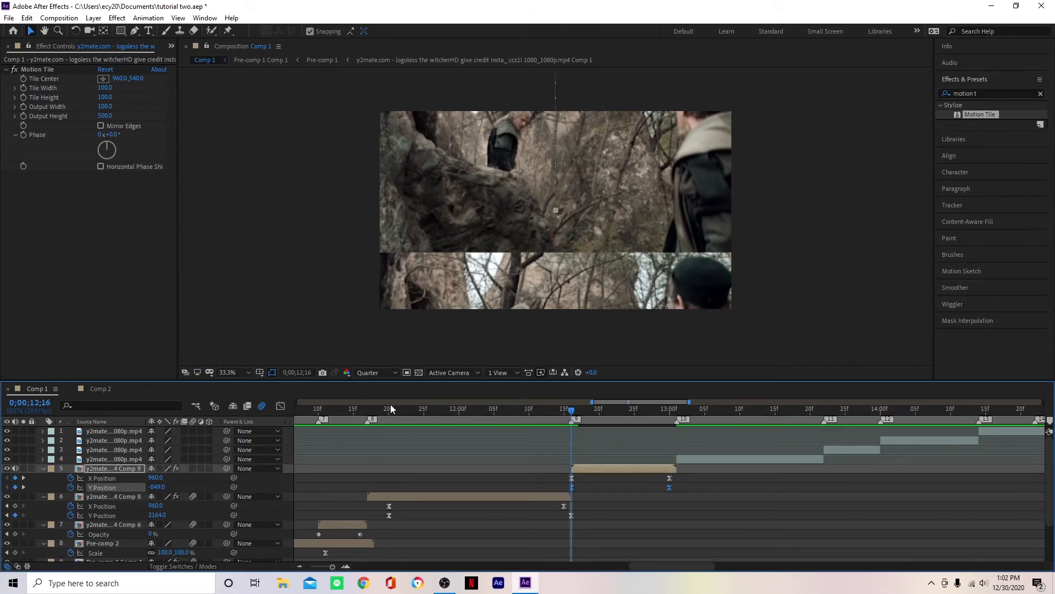
left_click(280, 405)
left_click(573, 535)
left_click_drag(666, 453, 573, 435)
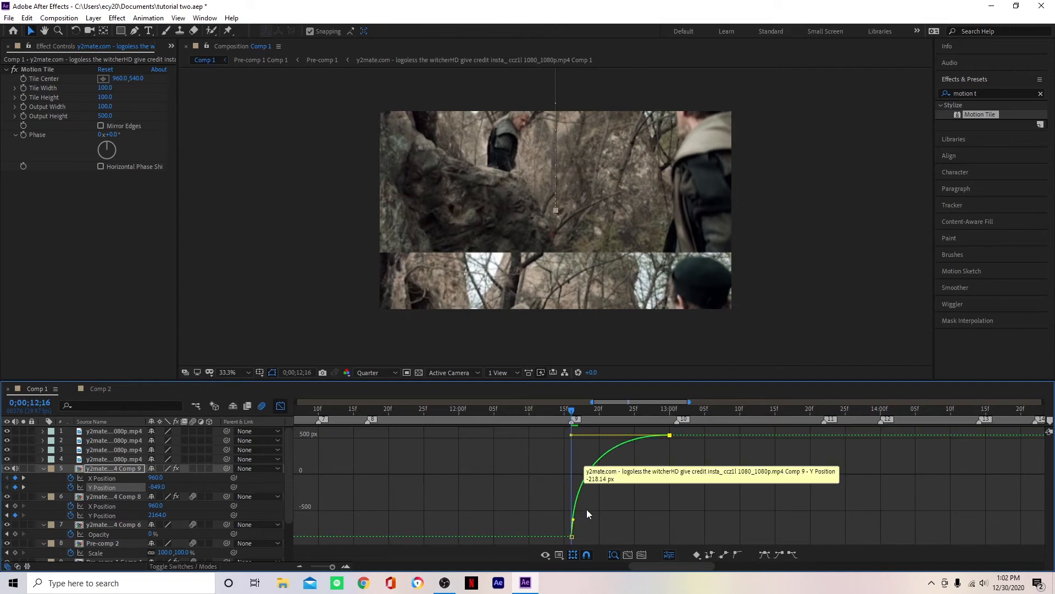
left_click_drag(574, 520, 574, 441)
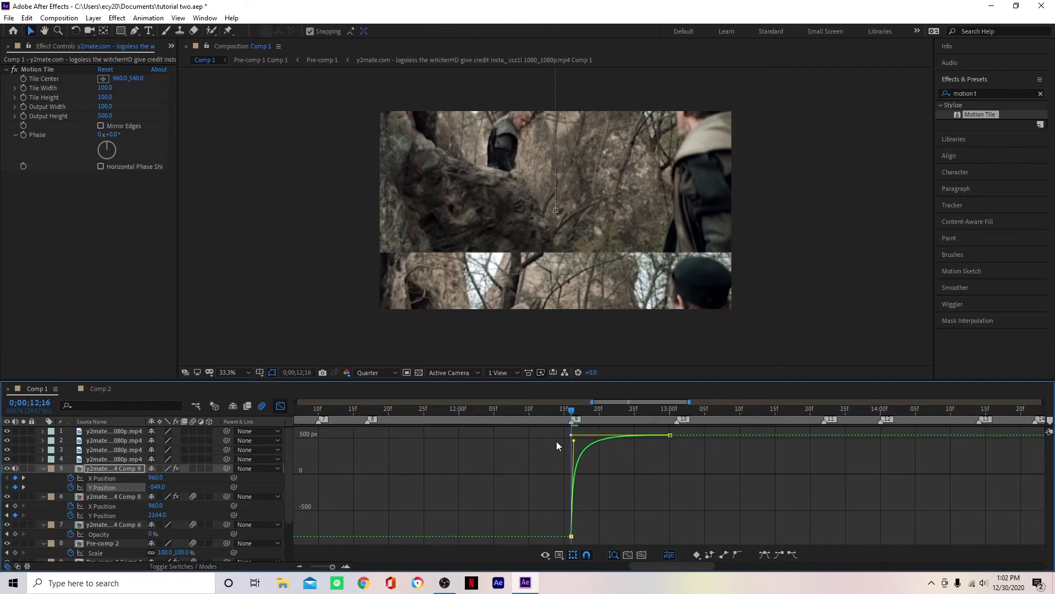
left_click(280, 406)
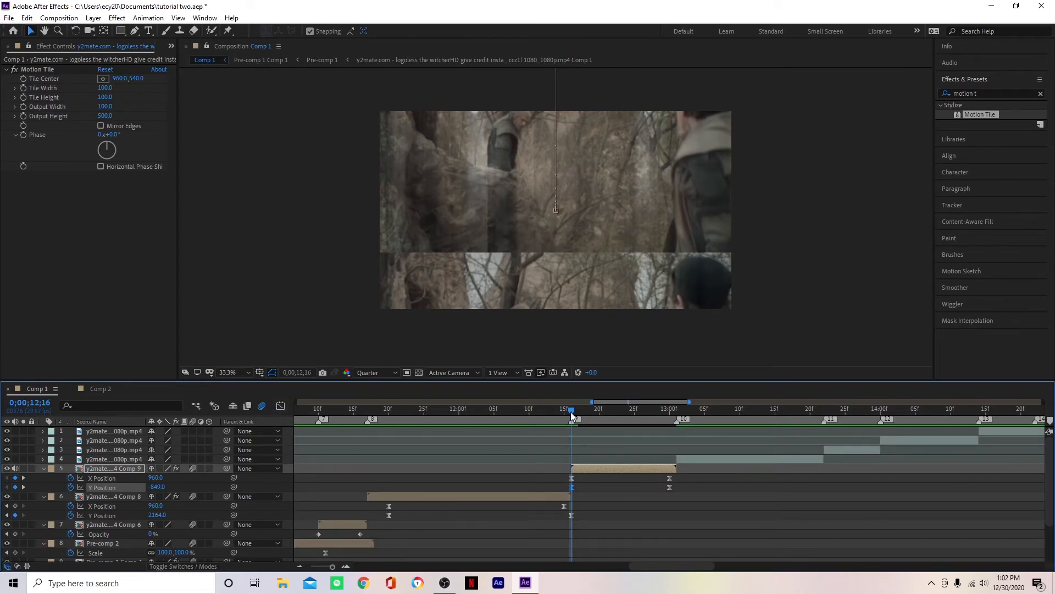
Step: Try shifting both of Comp 9's Y Position keyframes one frame earlier, preview the transition, and move them back to 0;00;12;16 and 0;00;13;00
left_click_drag(571, 411, 577, 416)
left_click_drag(679, 491, 566, 487)
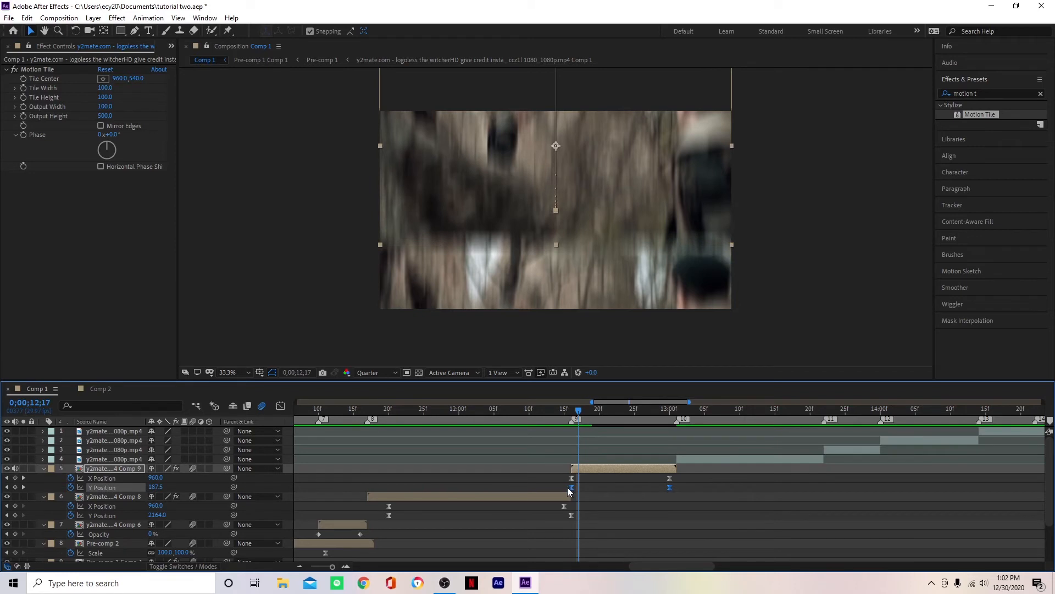
key("alt+Left")
left_click_drag(566, 410, 494, 437)
key("space")
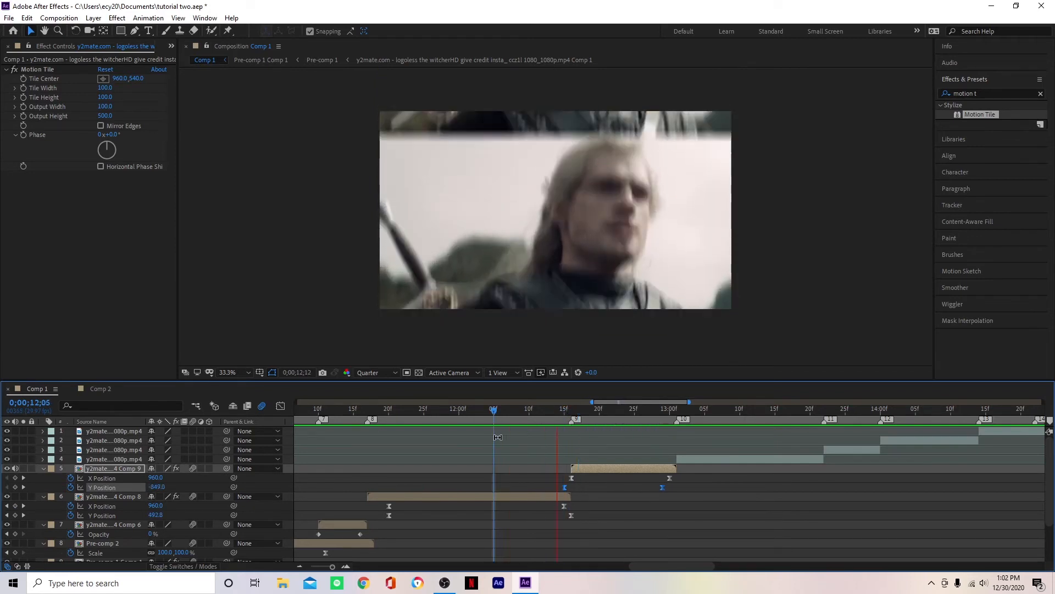
key("space")
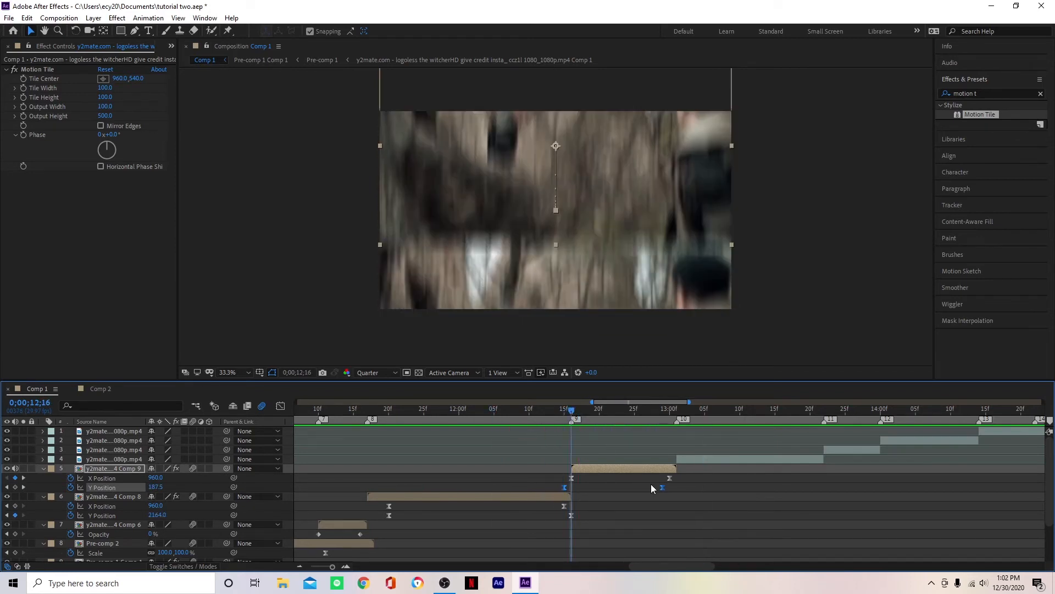
left_click_drag(662, 487, 669, 488)
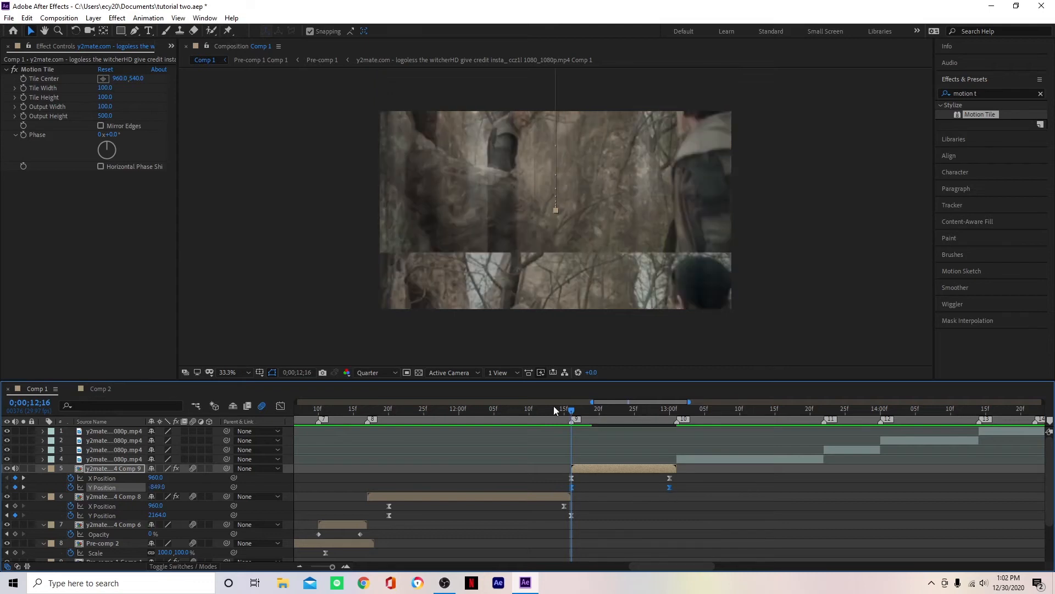
Step: Scrub the transition between Comp 8 and Comp 9 and compare it with the reference edit in Comp 2
left_click_drag(553, 408, 502, 424)
left_click(565, 409)
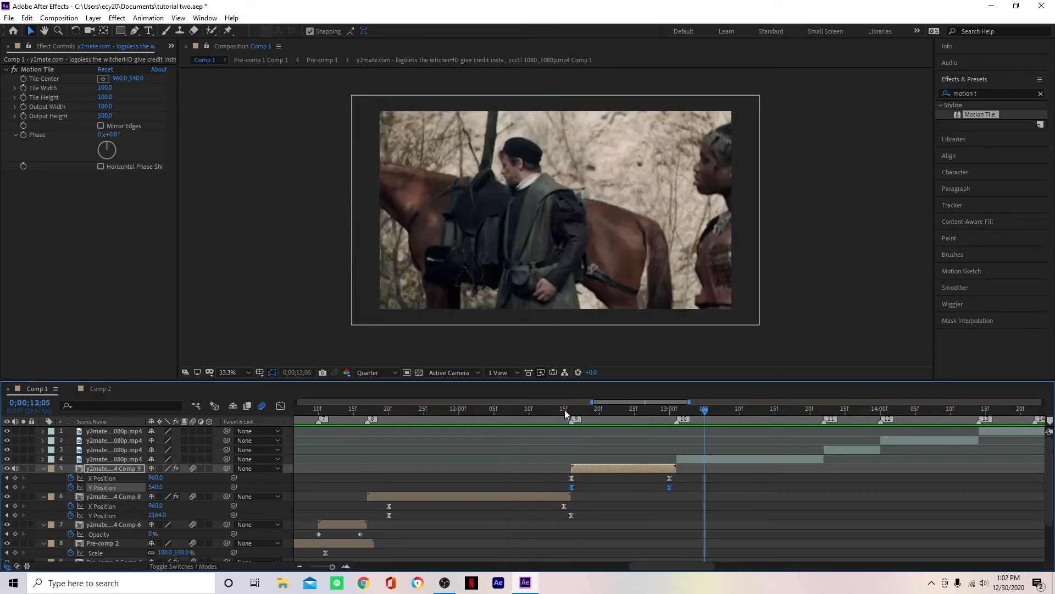
left_click_drag(568, 412, 574, 417)
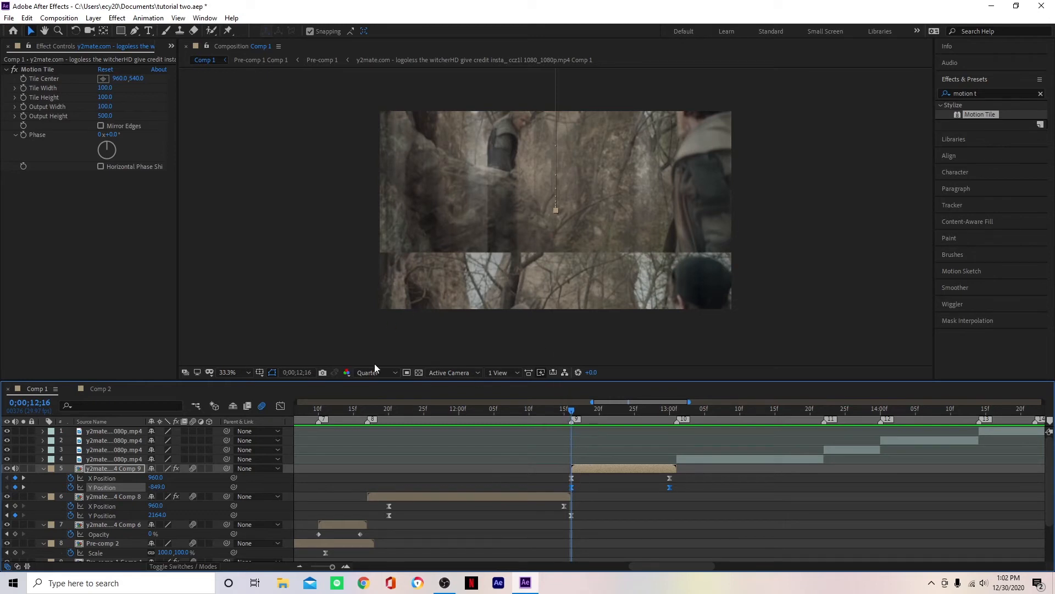
left_click(101, 389)
left_click(587, 419)
key("space")
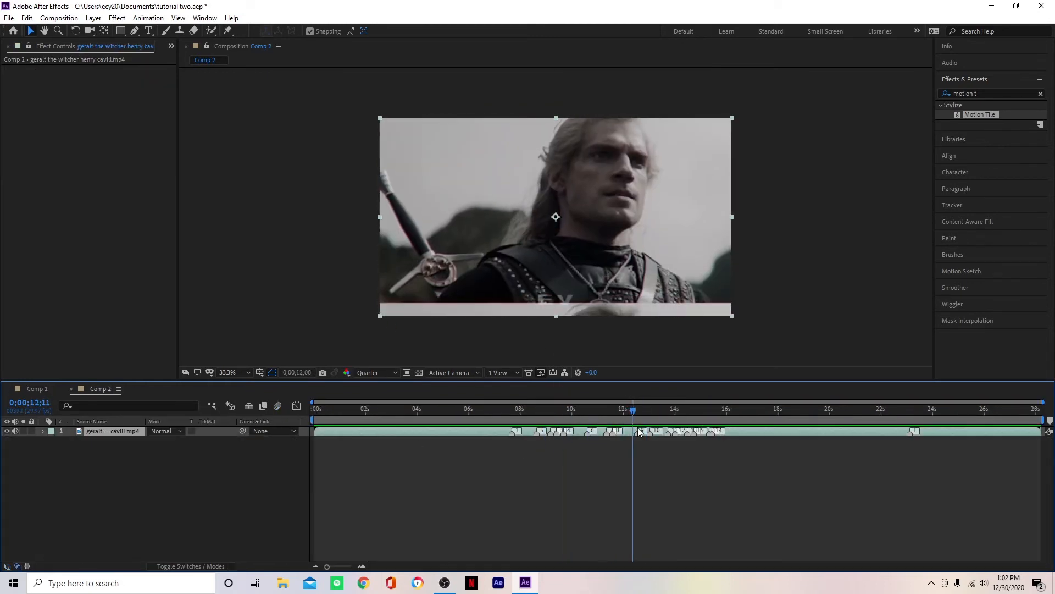
left_click(37, 389)
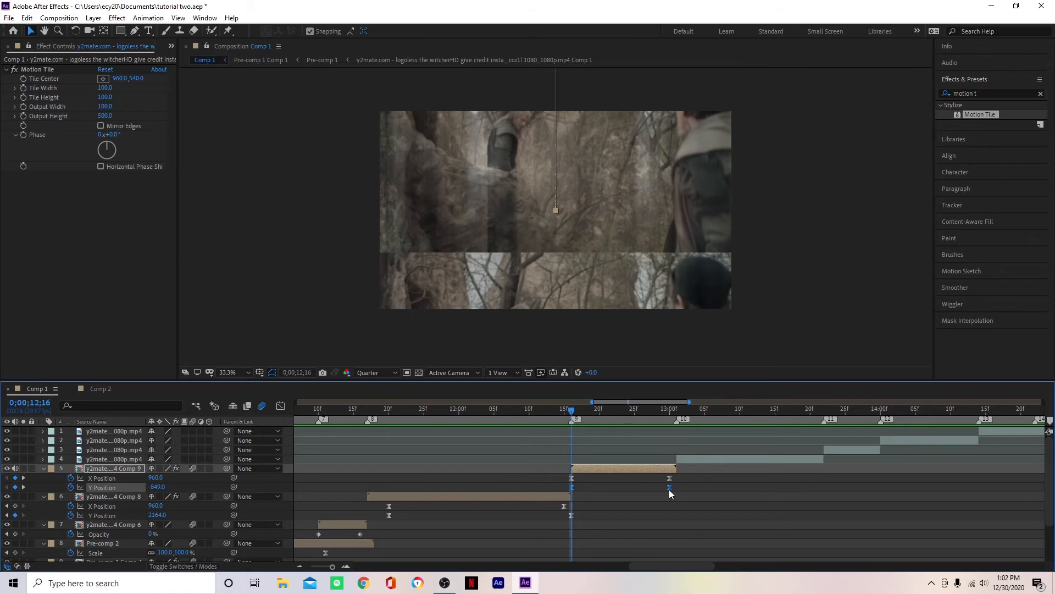
Step: Shift both of Comp 9's Y Position keyframes one frame earlier and preview the transition from Comp 8
left_click_drag(669, 490, 665, 493)
left_click_drag(572, 411, 480, 431)
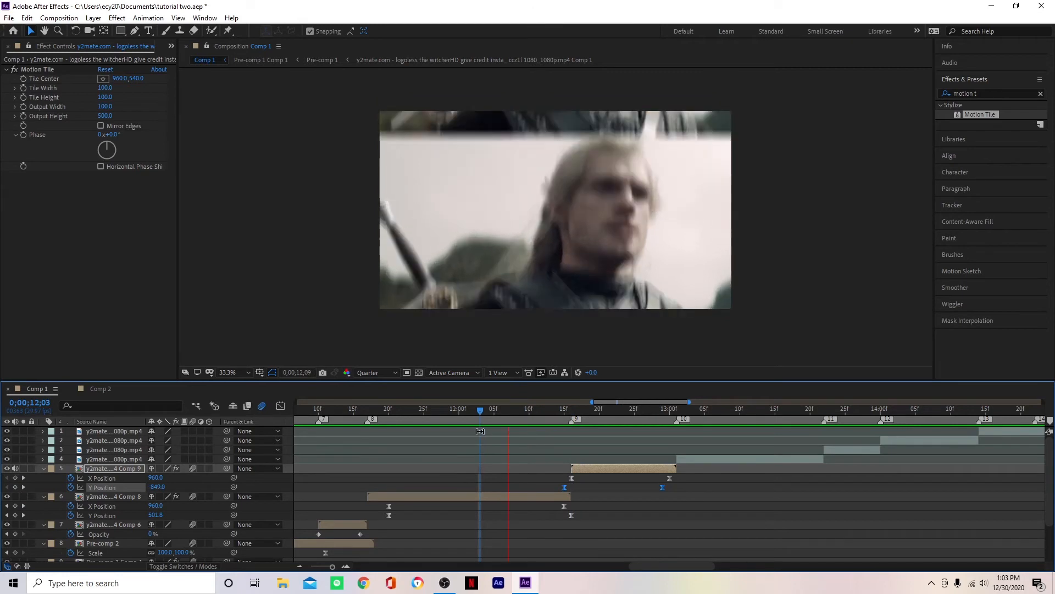
key("space")
left_click_drag(570, 409, 571, 431)
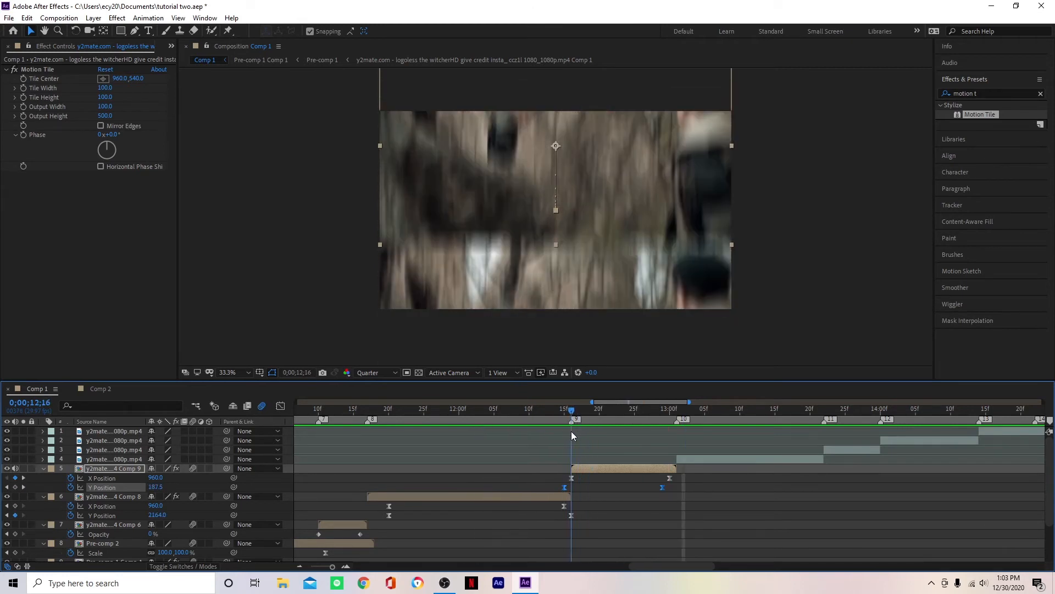
Step: Keyframe Comp 9's Opacity at 100% at 0;00;12;16 and at 0% at 0;00;13;00
left_click(586, 471)
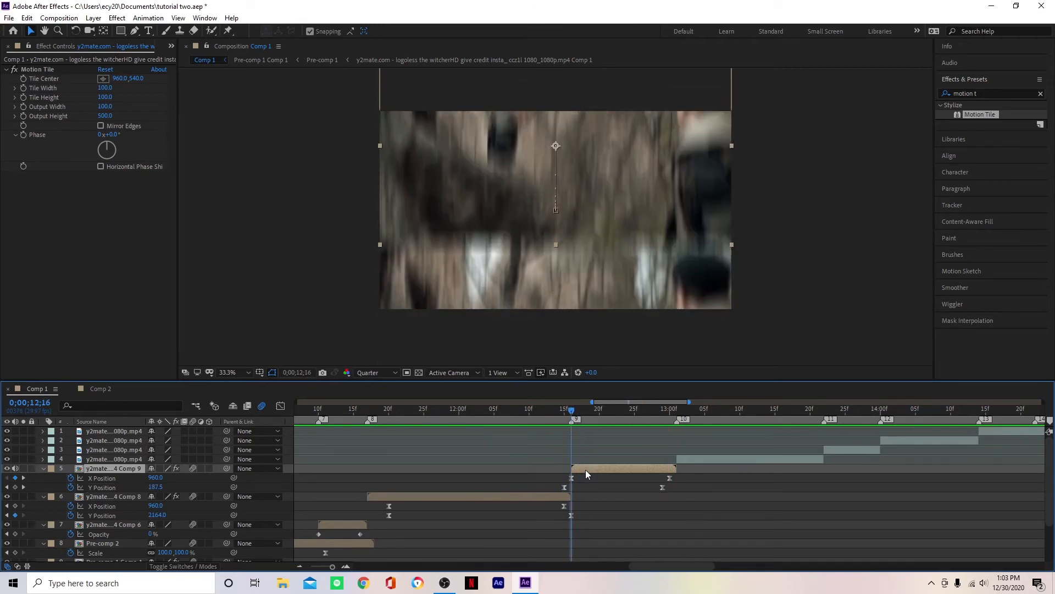
key("t")
left_click(71, 478)
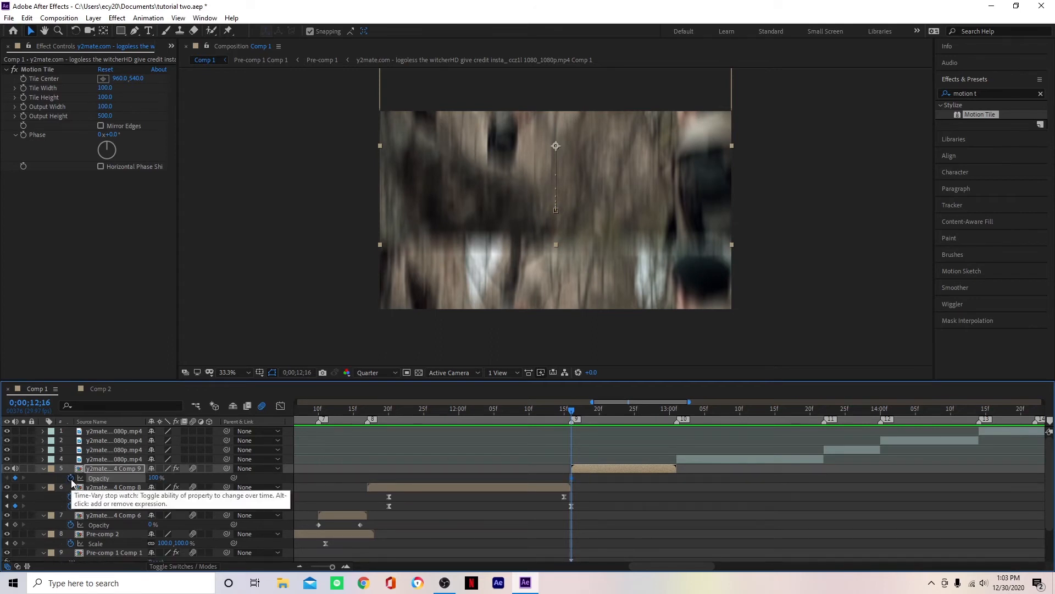
key("o")
left_click(155, 478)
type("0")
left_click(179, 478)
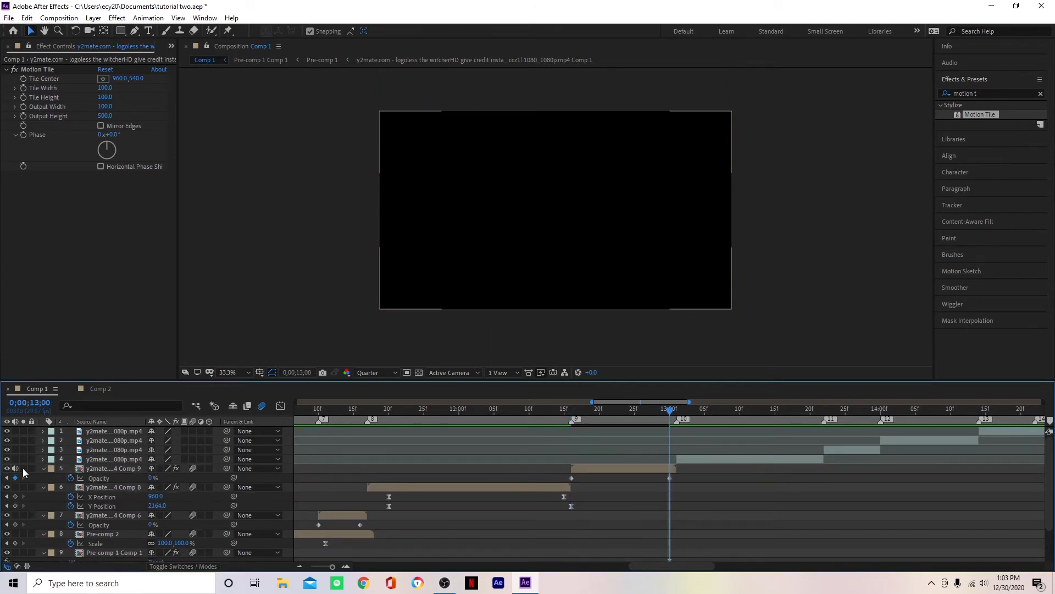
Step: Mute Comp 9's audio and save the project, previewing the edit through Comp 9's fade-out
left_click(16, 469)
key("ctrl+s")
left_click_drag(540, 407, 273, 439)
key("space")
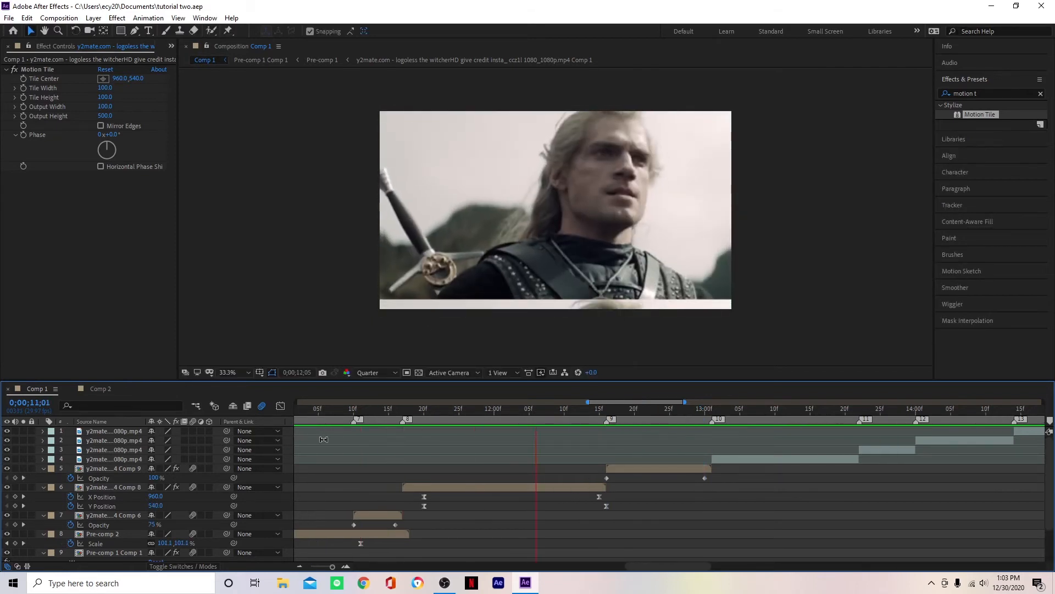
key("space")
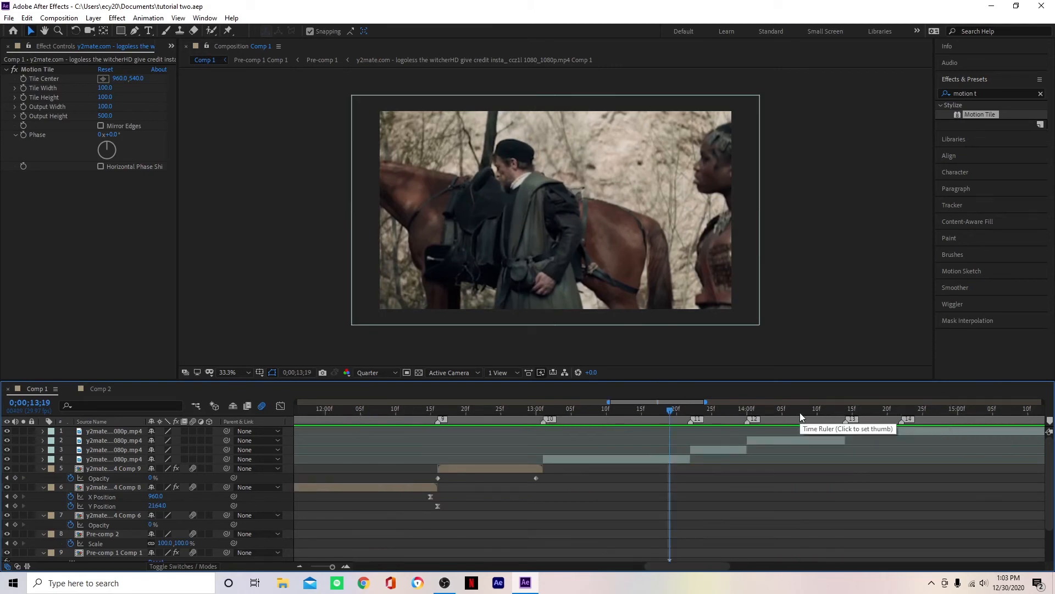
Step: Inspect the horse clip following Comp 9 and scrub the matching emoji shot in the Comp 2 reference edit
key("minus")
key("minus")
mouse_move(683, 411)
left_mouse_down()
mouse_move(726, 410)
mouse_move(674, 428)
left_mouse_up()
left_click(665, 412)
key("equal")
key("equal")
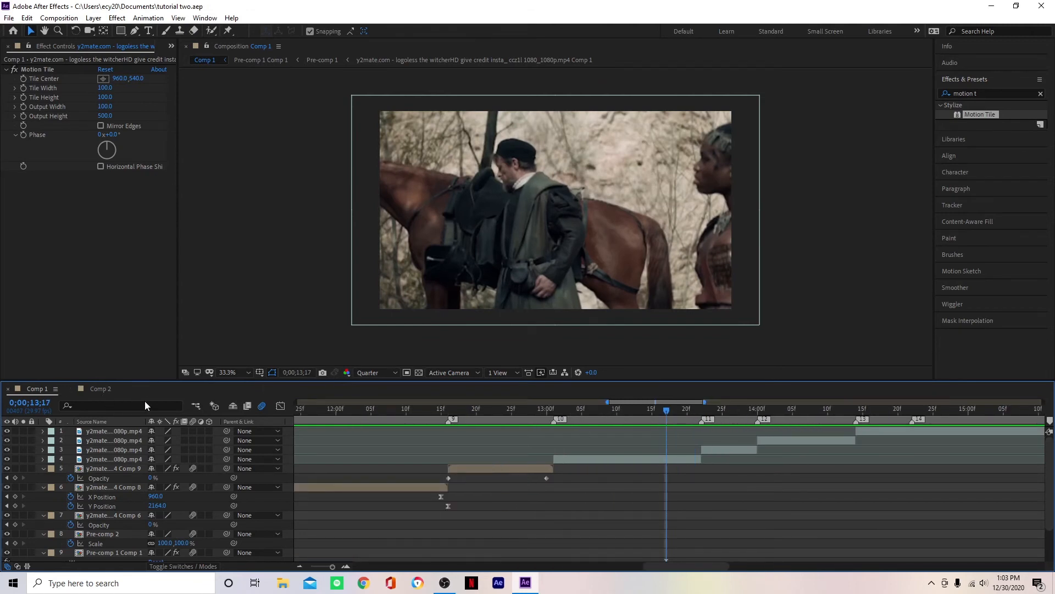
left_click(111, 387)
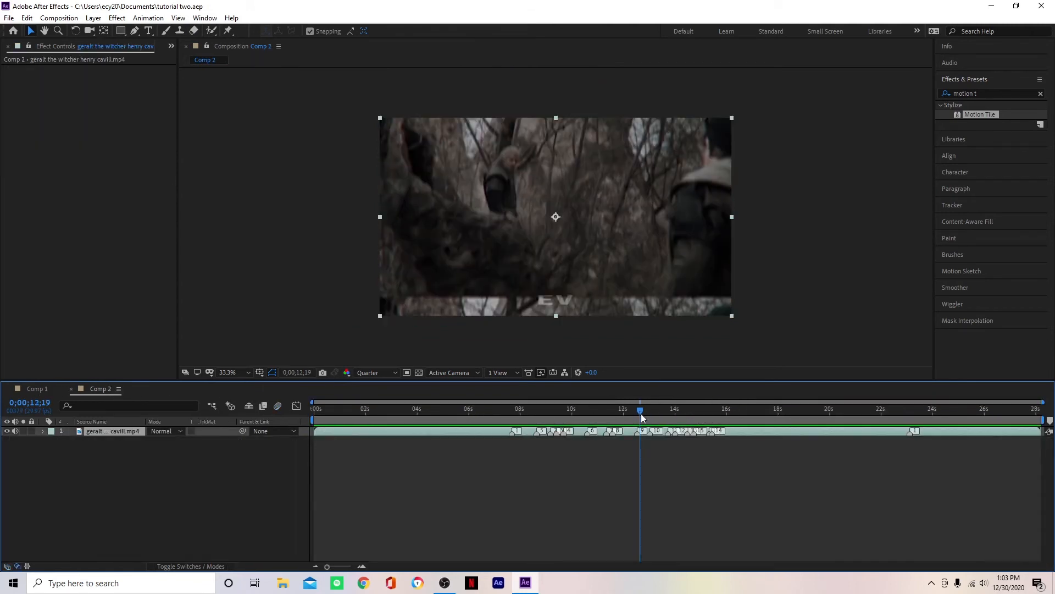
left_click_drag(641, 418, 661, 439)
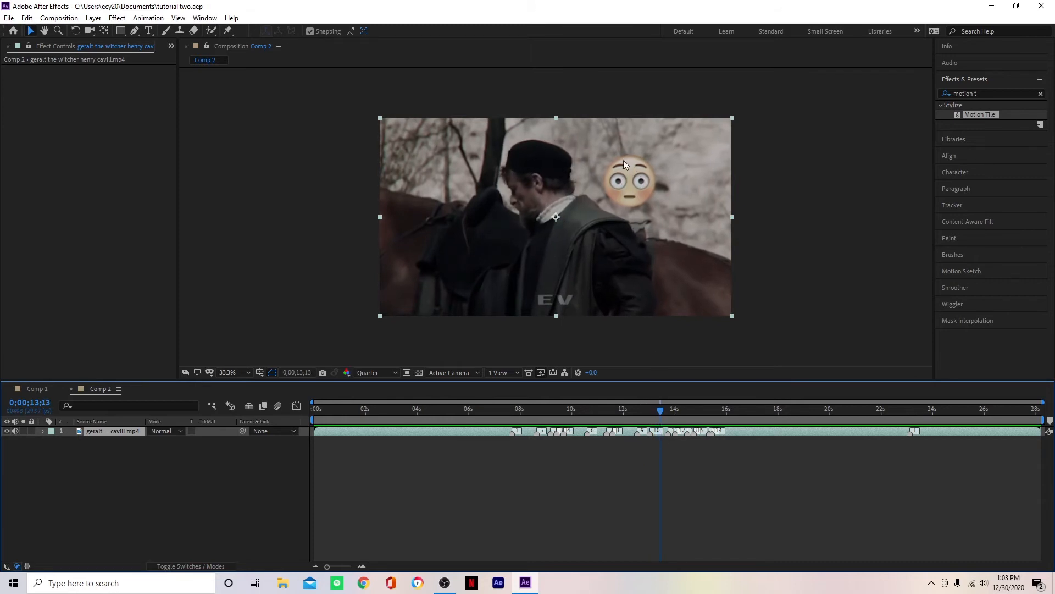
left_click_drag(660, 414, 652, 435)
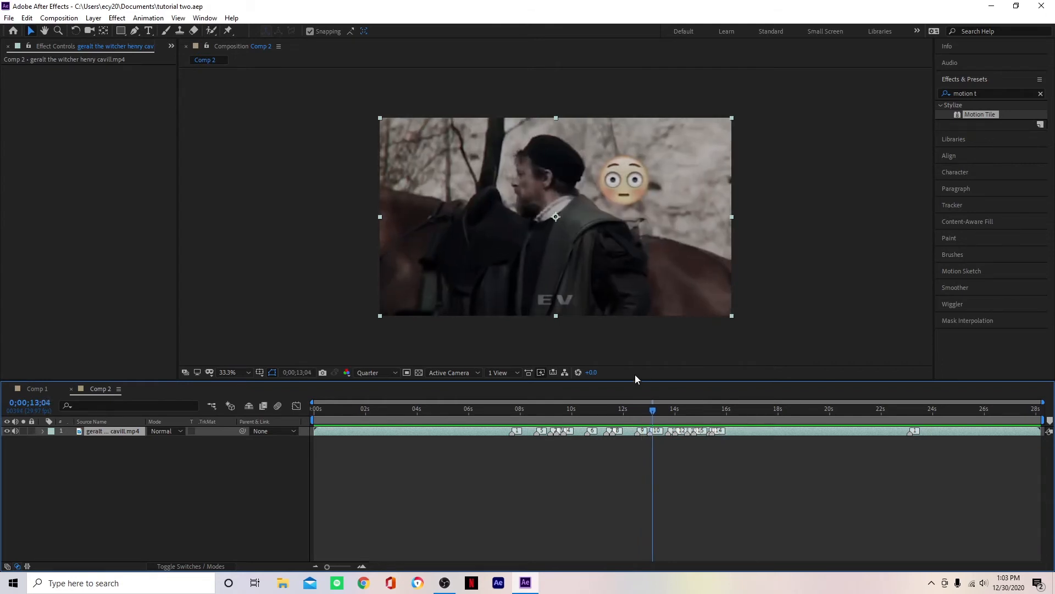
Step: Add the shocked-face emoji PNG to Comp 1 directly above the horse clip that follows Comp 9
left_click(36, 389)
left_click(622, 464)
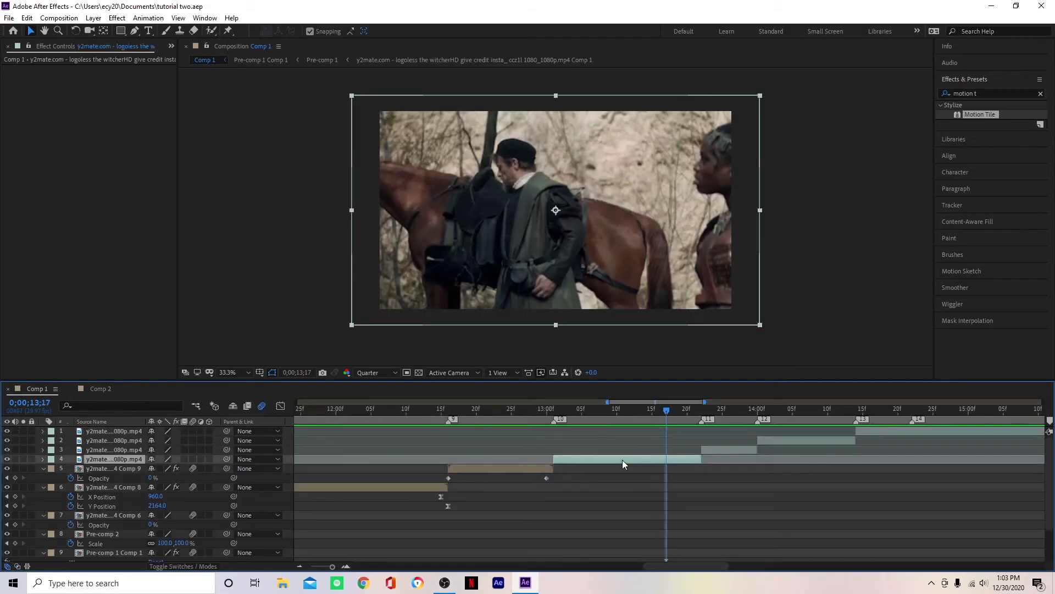
left_click(172, 47)
left_click(188, 59)
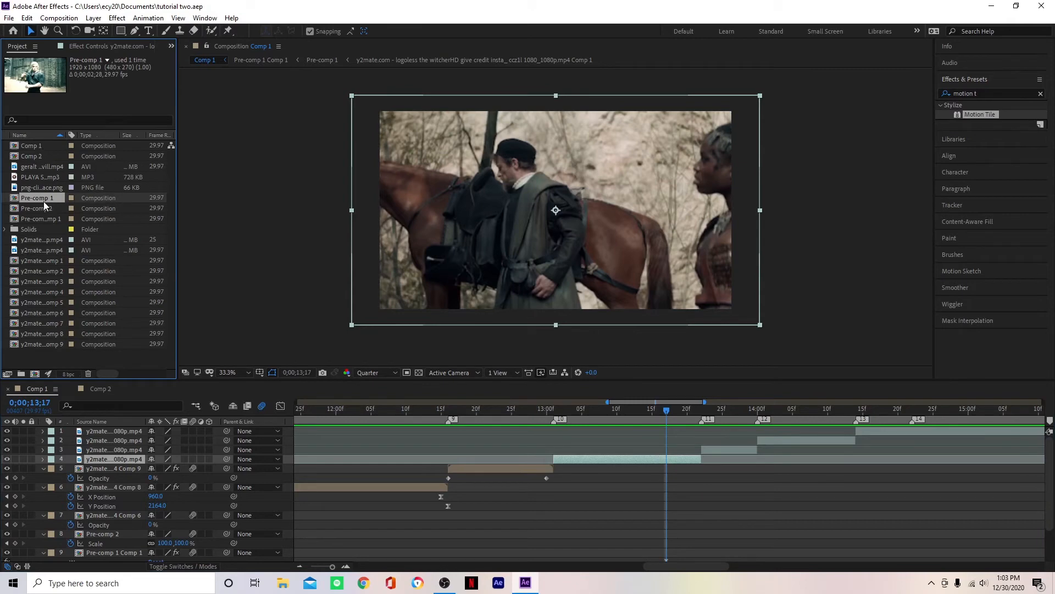
left_click_drag(39, 189, 147, 456)
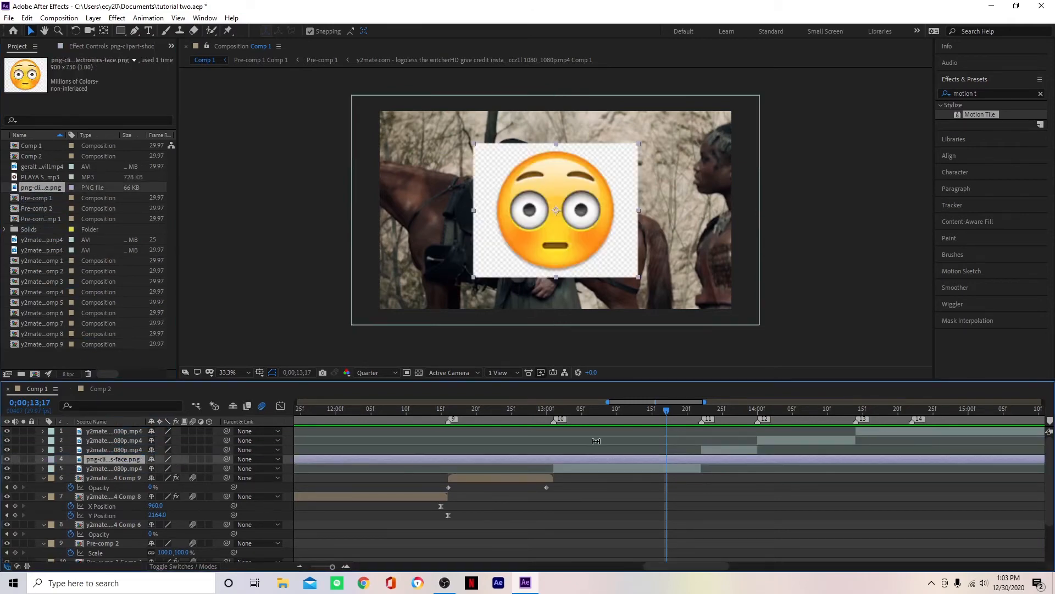
Step: Trim the emoji layer to the horse clip's span, ending at 0;00;13;22
left_click(554, 410)
key("alt+[")
left_click_drag(675, 411, 702, 413)
key("ctrl+shift+d")
key("Delete")
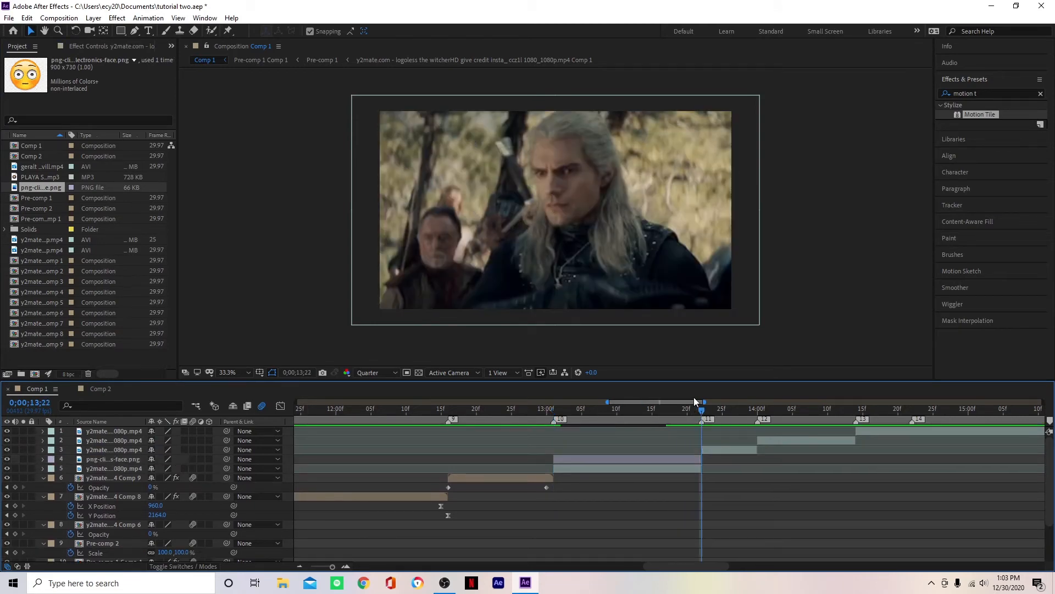
Step: Find the Color Key effect and apply it to the emoji layer
left_click_drag(614, 414, 583, 455)
left_click(582, 460)
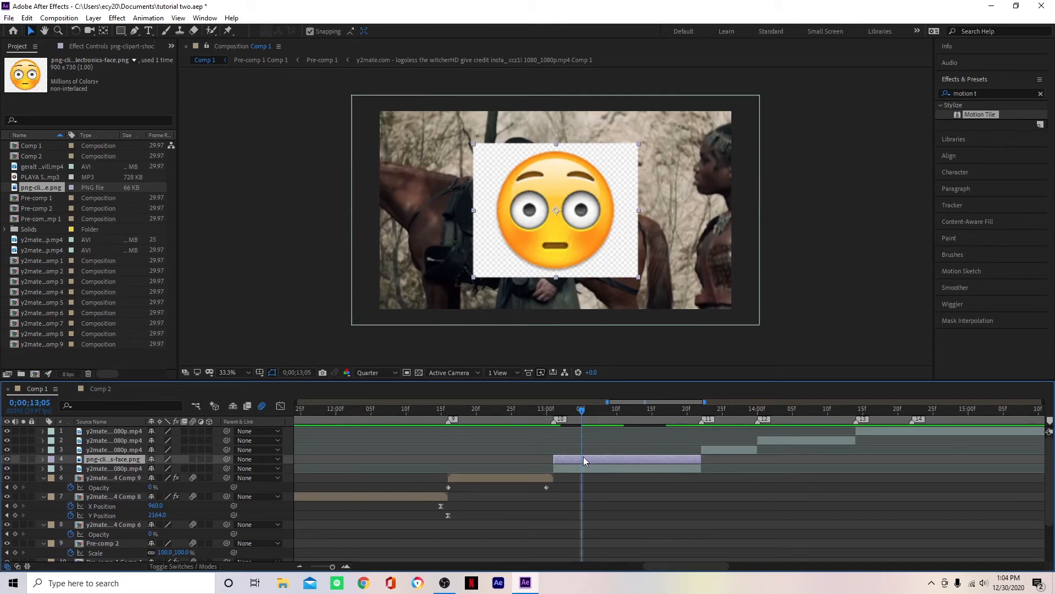
left_click(967, 93)
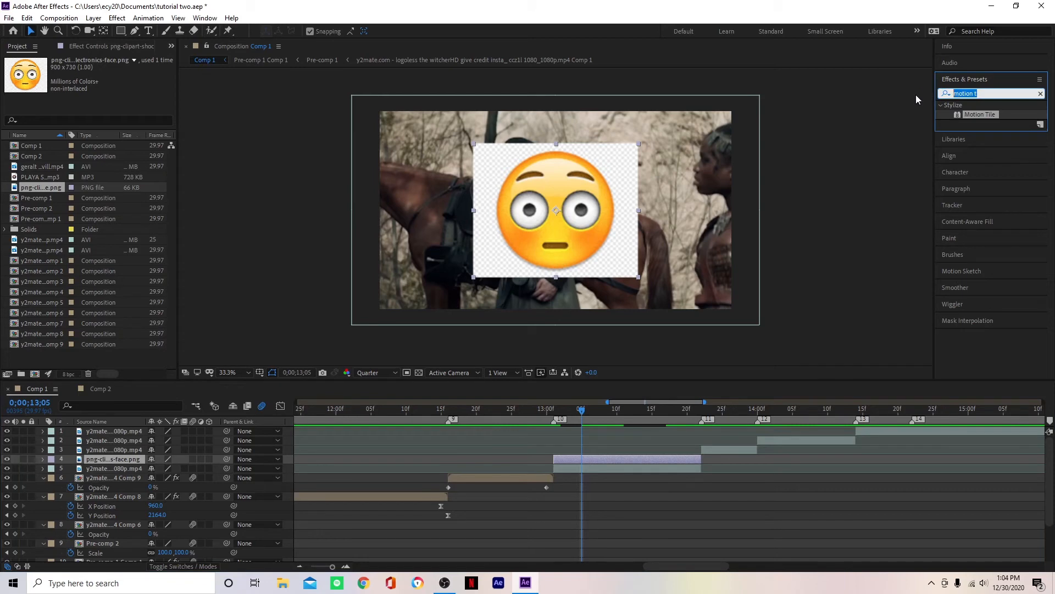
type("c0p")
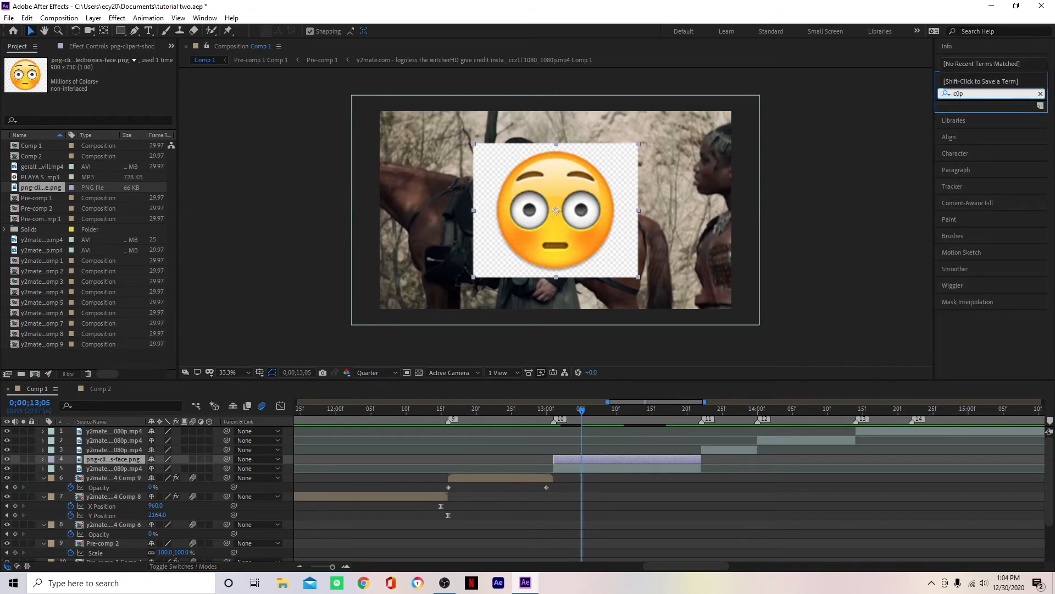
key("BackSpace")
key("BackSpace")
type("olor")
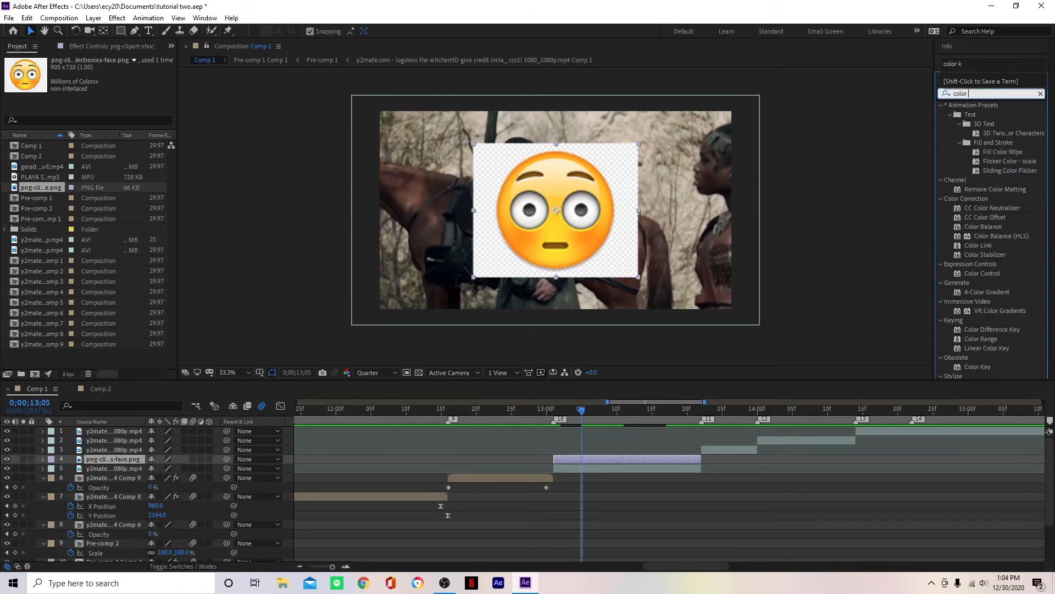
type(" k")
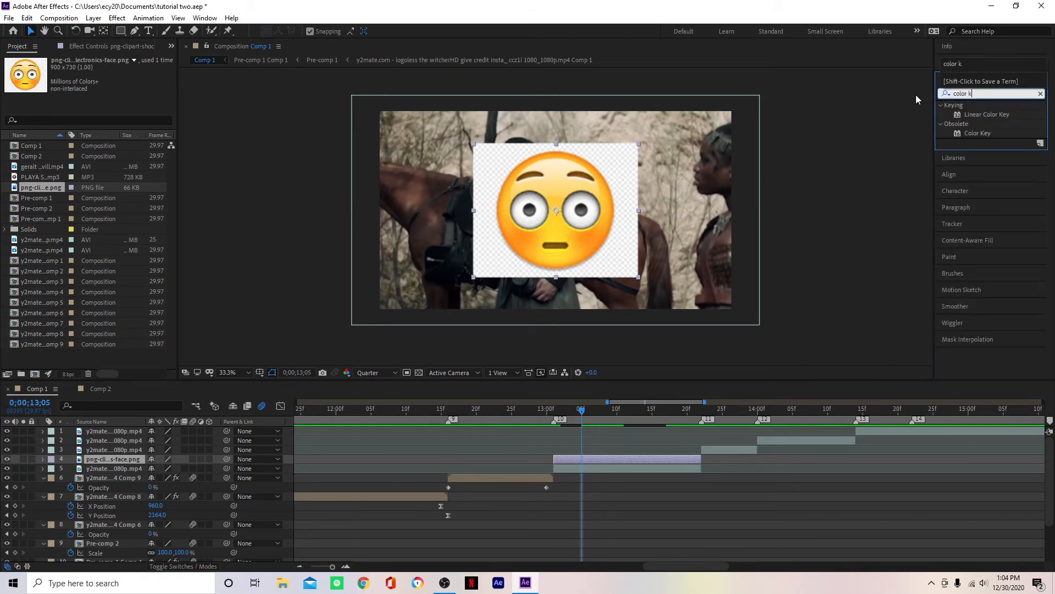
double_click(977, 134)
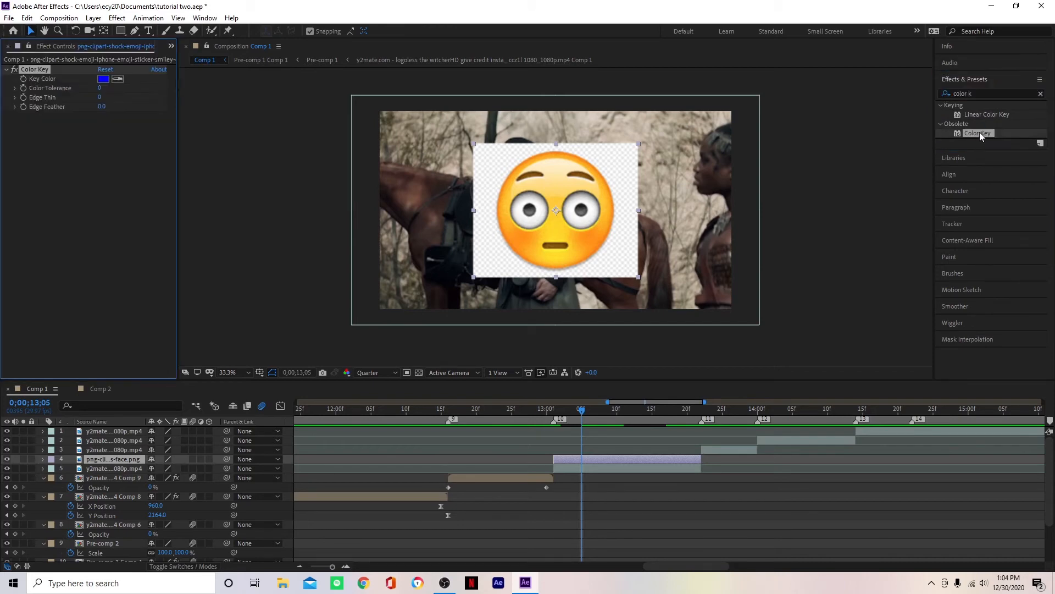
Step: Key out the emoji's white background with a Color Tolerance of 156, previewing at Full resolution
left_click(117, 79)
left_click(505, 163)
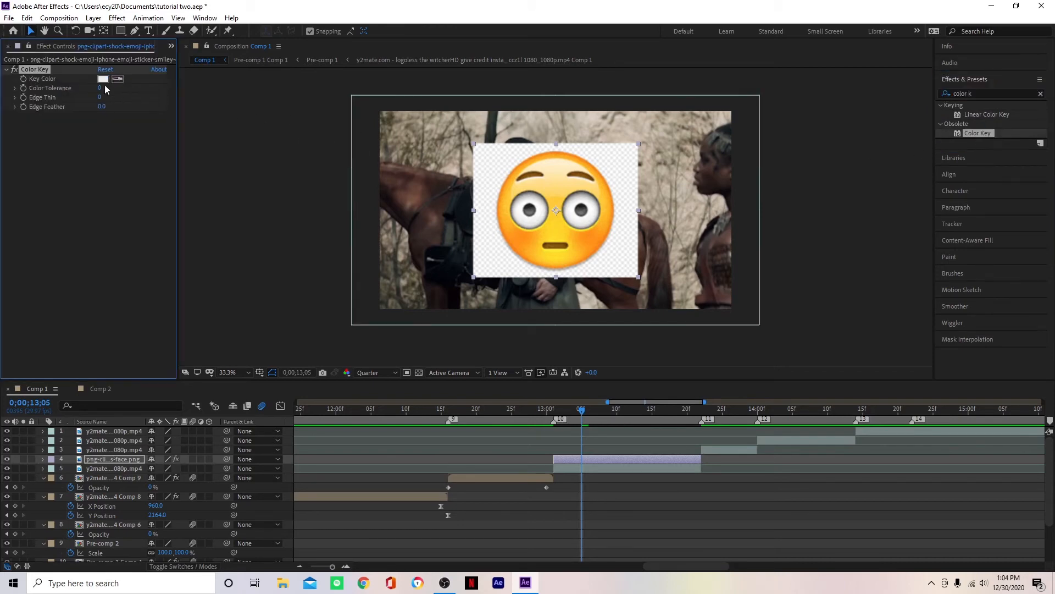
left_click_drag(99, 87, 121, 80)
left_click(377, 372)
left_click(367, 426)
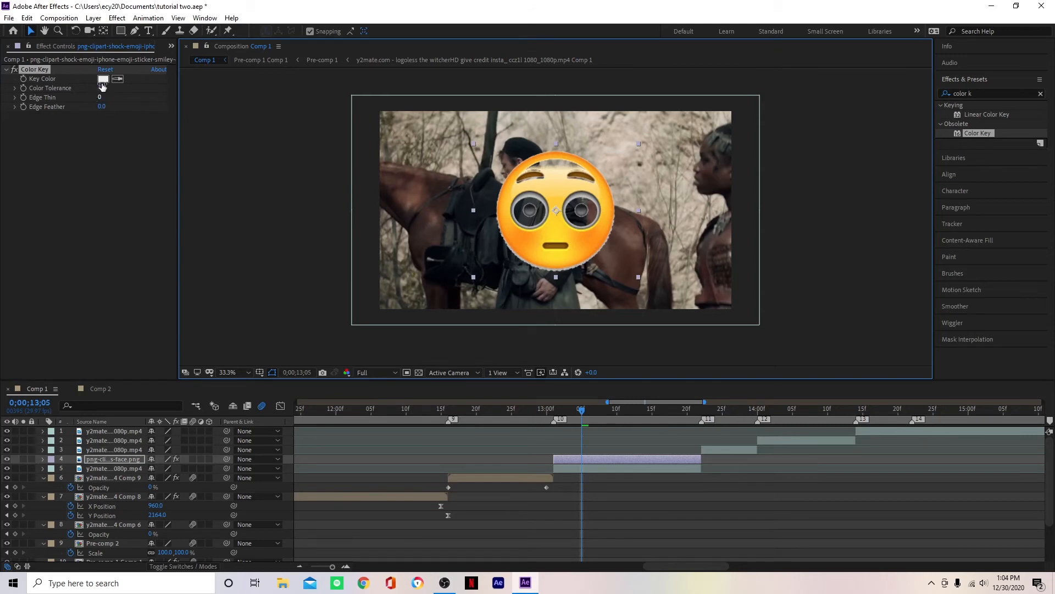
left_click_drag(100, 90, 154, 83)
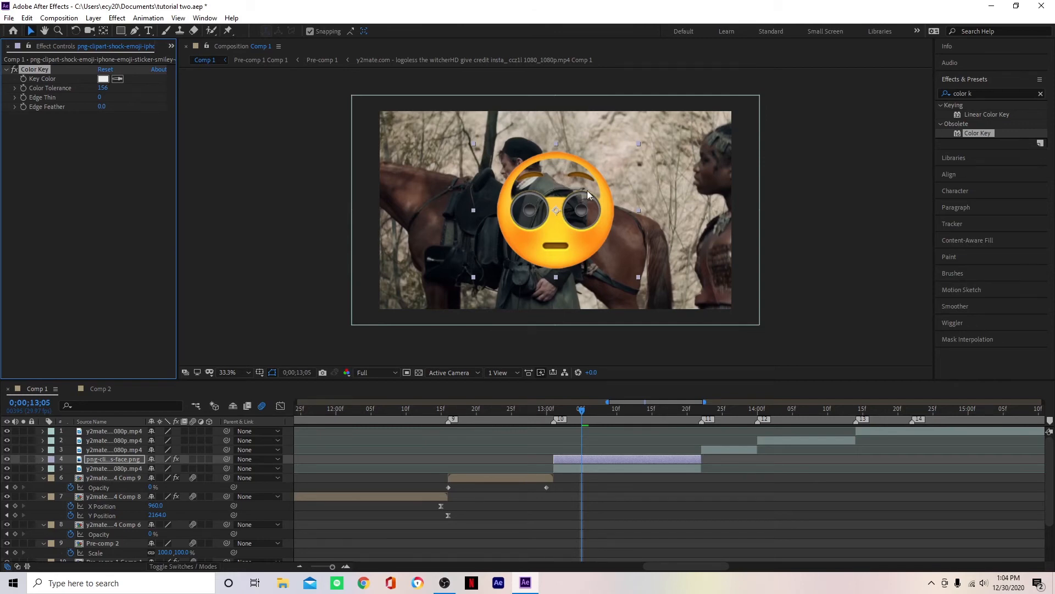
Step: Duplicate the keyed emoji layer, remove Color Key from the upper copy, and hide that copy
left_click(580, 463)
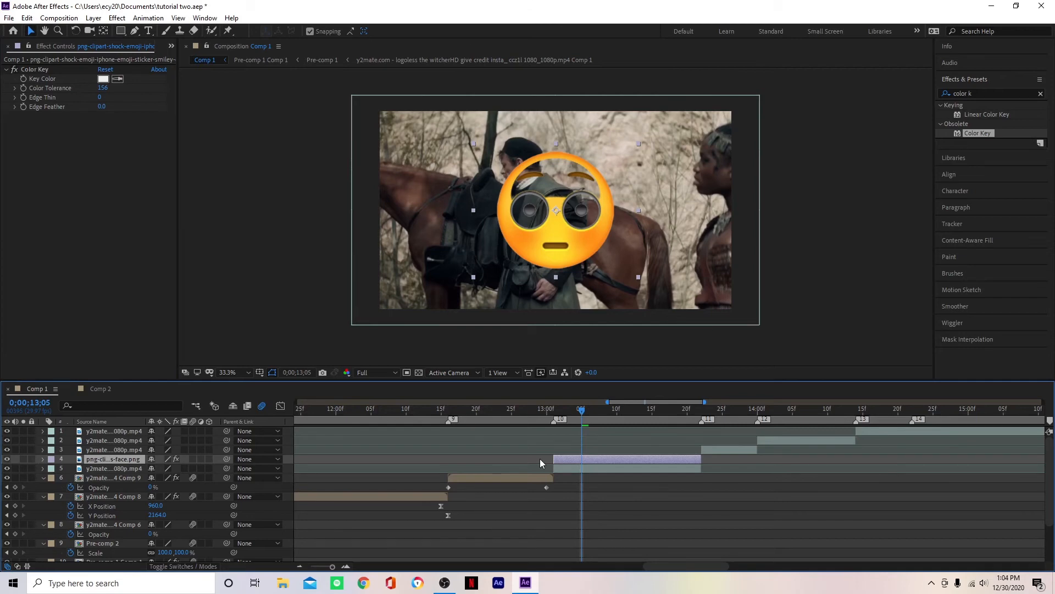
key("ctrl+d")
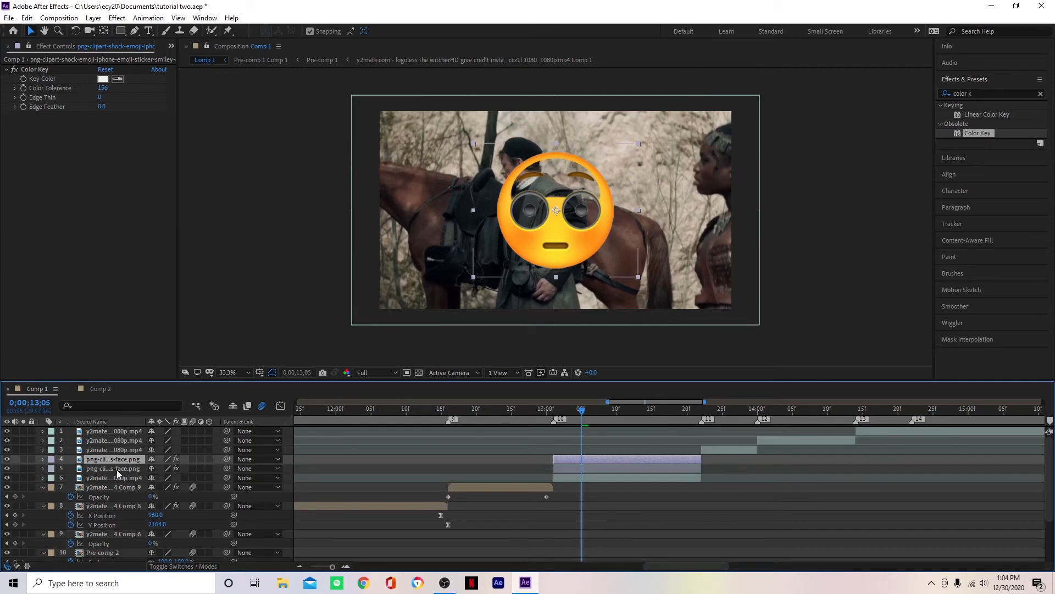
left_click(25, 68)
key("Delete")
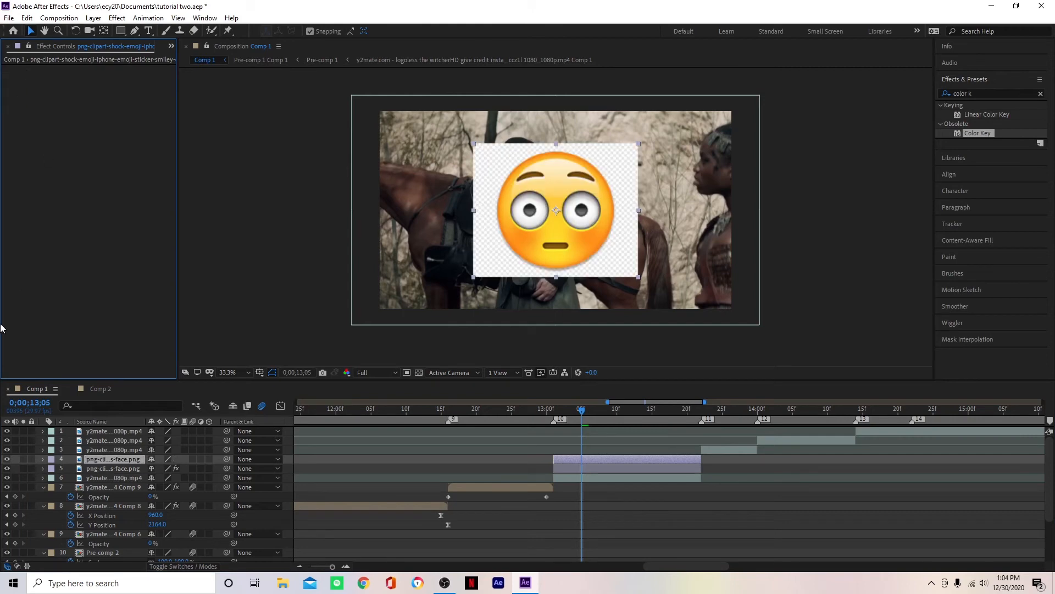
left_click(7, 460)
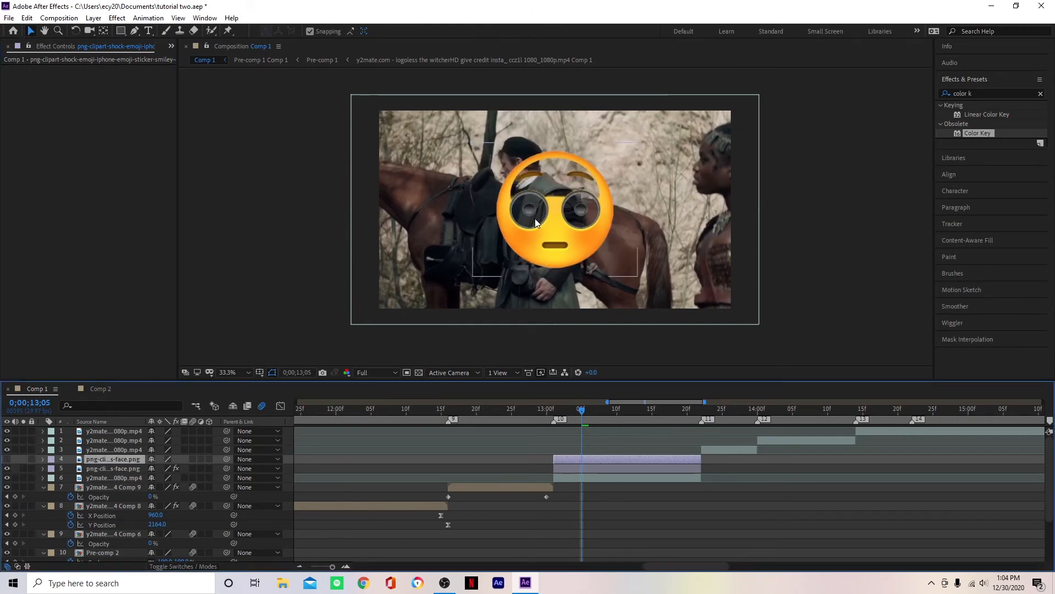
Step: Draw a closed Pen mask inside the face outline around the eyebrows and eyes on the unkeyed emoji copy, and make the copy visible
scroll(536, 217, "up", 3)
key("h")
left_click_drag(535, 217, 525, 258)
key("v")
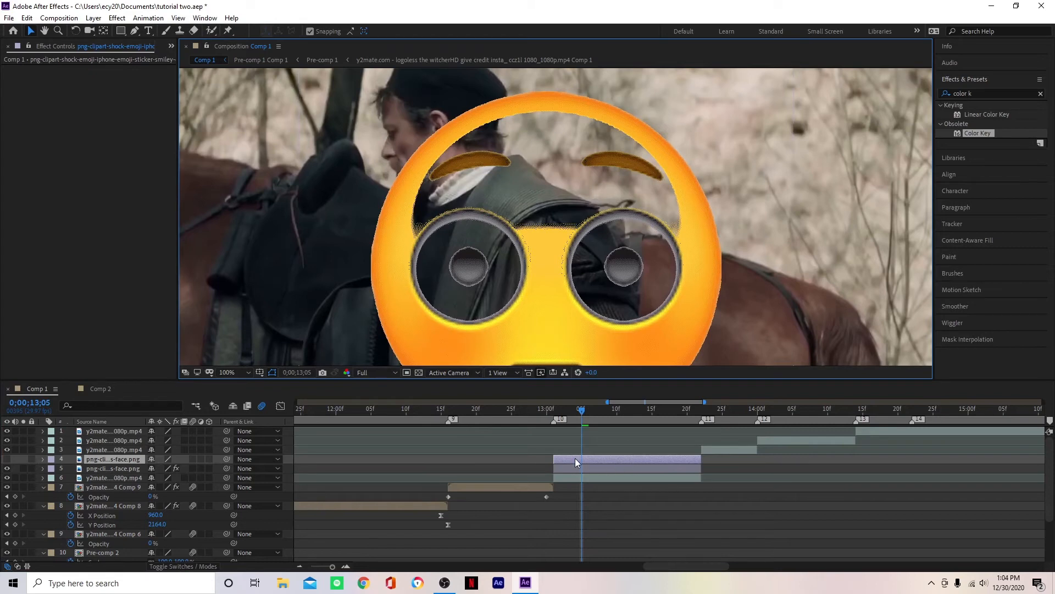
key("g")
left_click(407, 328)
left_click(394, 273)
left_click(394, 218)
left_click(403, 183)
left_click(423, 155)
left_click(450, 131)
left_click(478, 117)
left_click(506, 106)
left_click(541, 102)
left_click(570, 105)
left_click(603, 113)
left_click(626, 125)
left_click(651, 139)
left_click(677, 174)
left_click(700, 214)
left_click(700, 269)
left_click(689, 321)
left_click(619, 352)
left_click(554, 349)
left_click(419, 353)
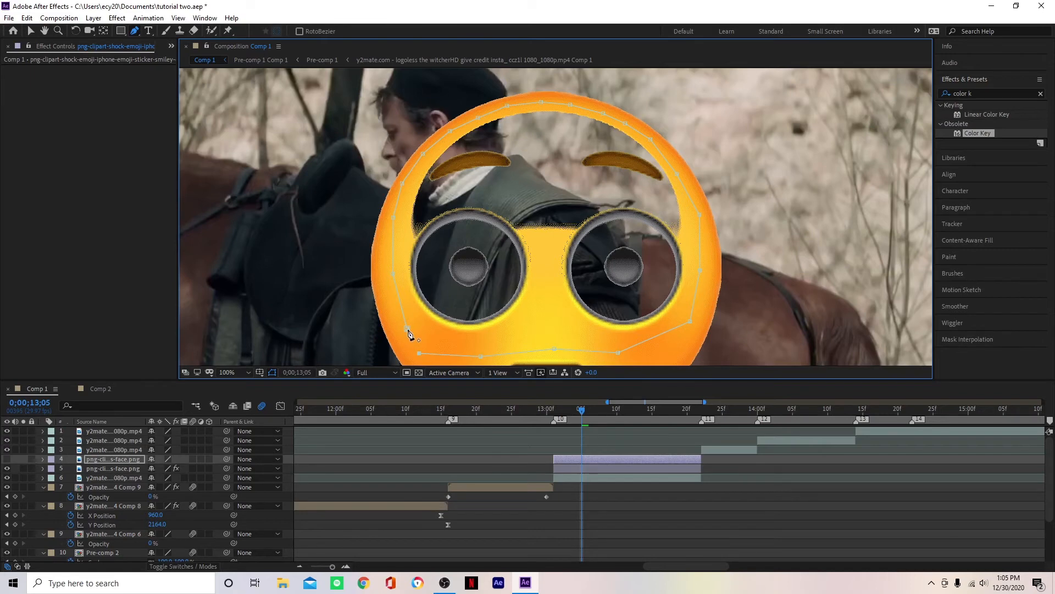
left_click(408, 330)
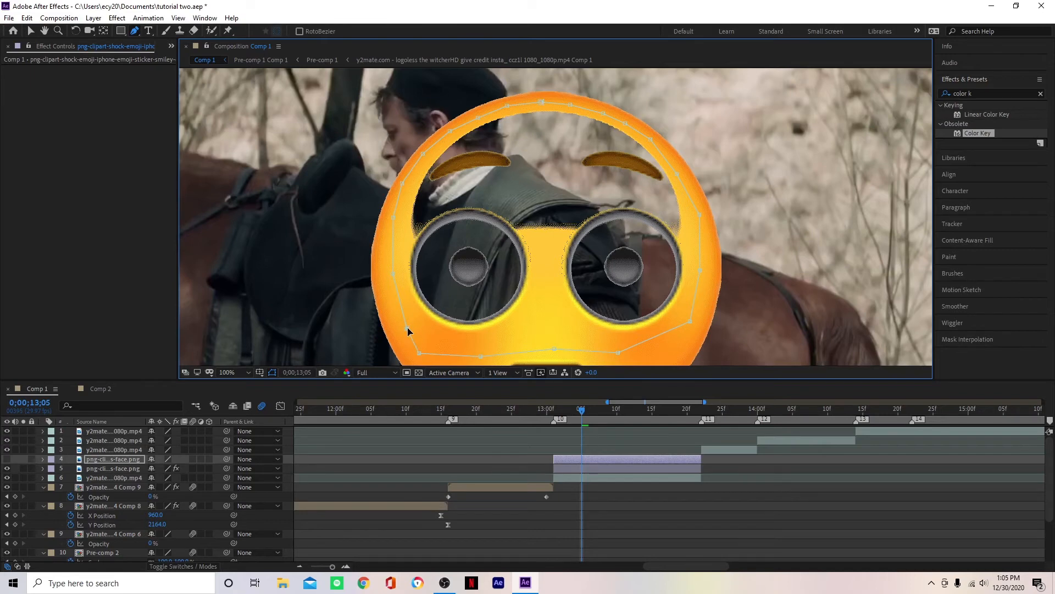
left_click(7, 459)
Step: Set the composition view to 33.3% magnification and Quarter resolution, and deselect the masked emoji layer
left_click(235, 372)
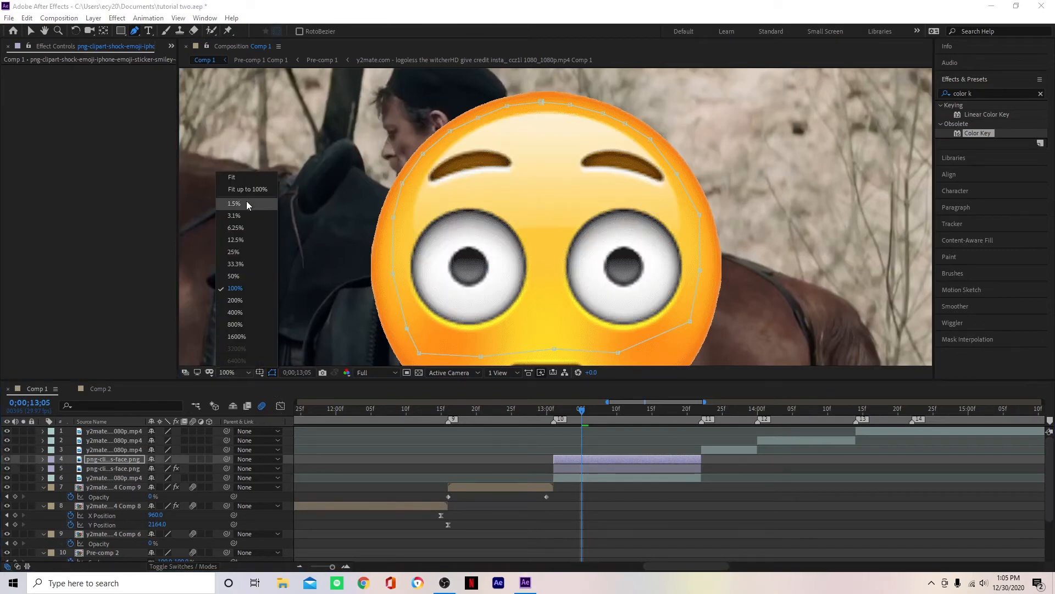
left_click(246, 190)
left_click(232, 368)
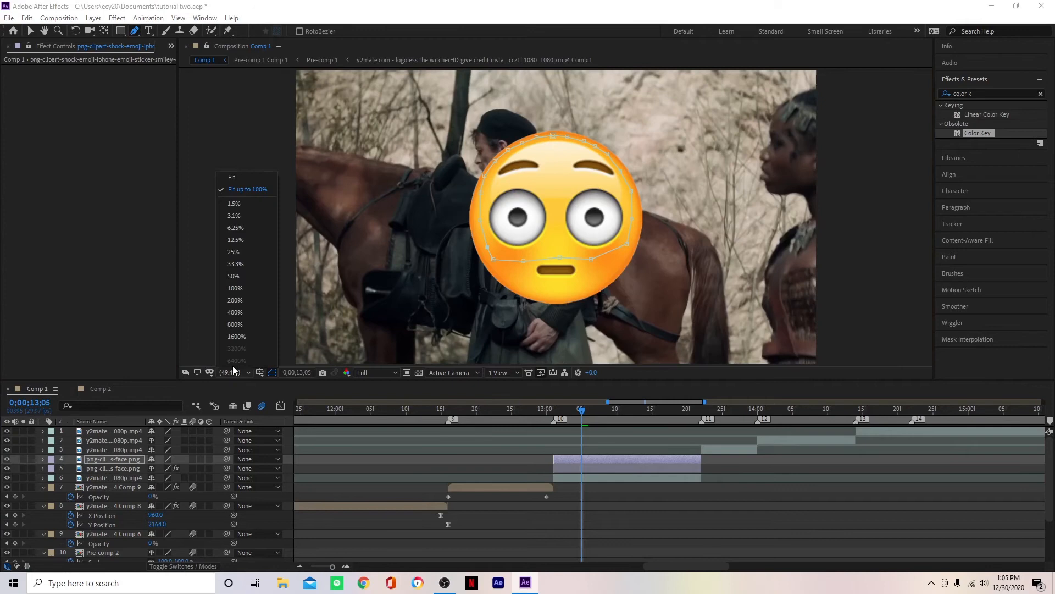
left_click(245, 265)
left_click(740, 471)
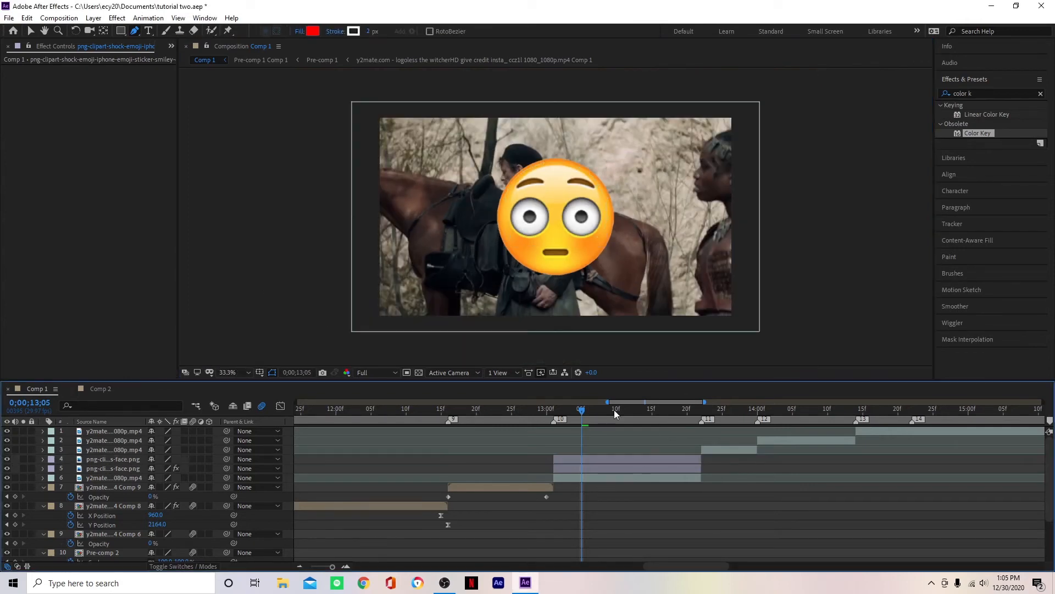
left_click(377, 374)
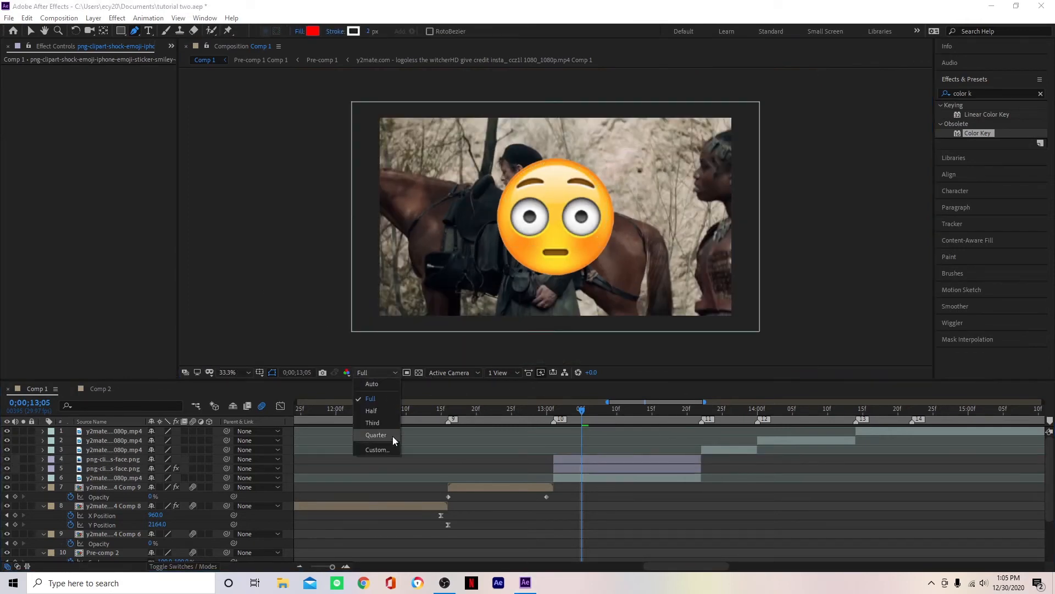
left_click(392, 437)
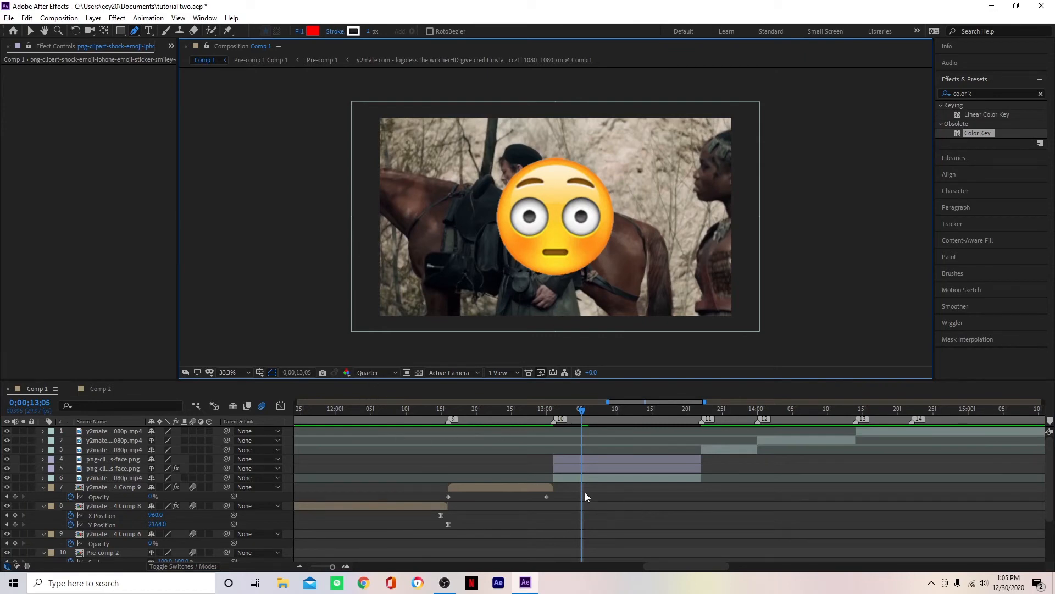
Step: Pre-compose the masked emoji copy and the keyed emoji layer together as Pre-comp 3
key("v")
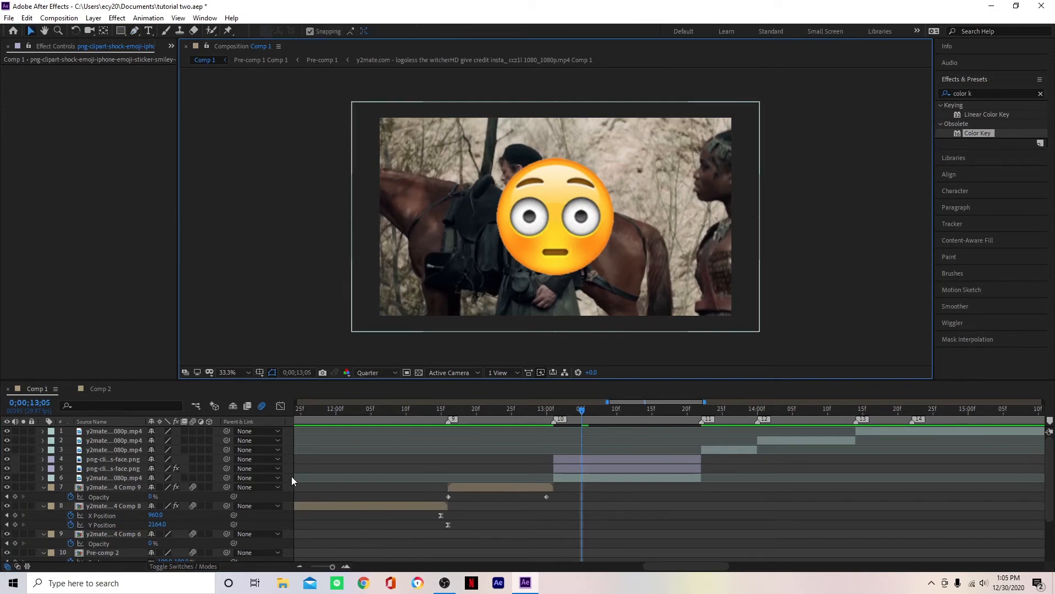
left_click_drag(288, 470, 282, 460)
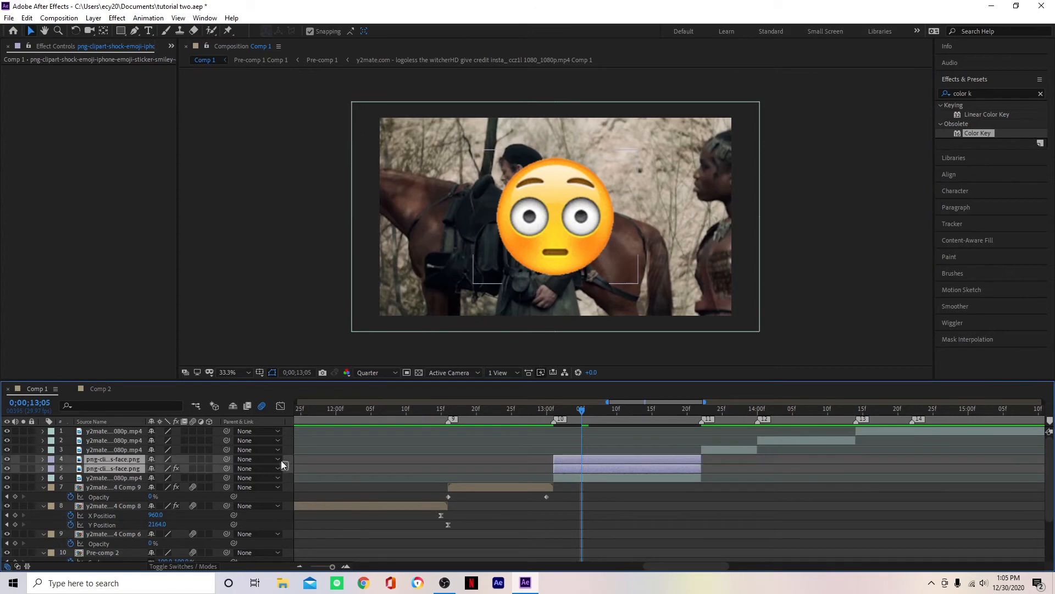
key("ctrl+shift+c")
left_click(541, 361)
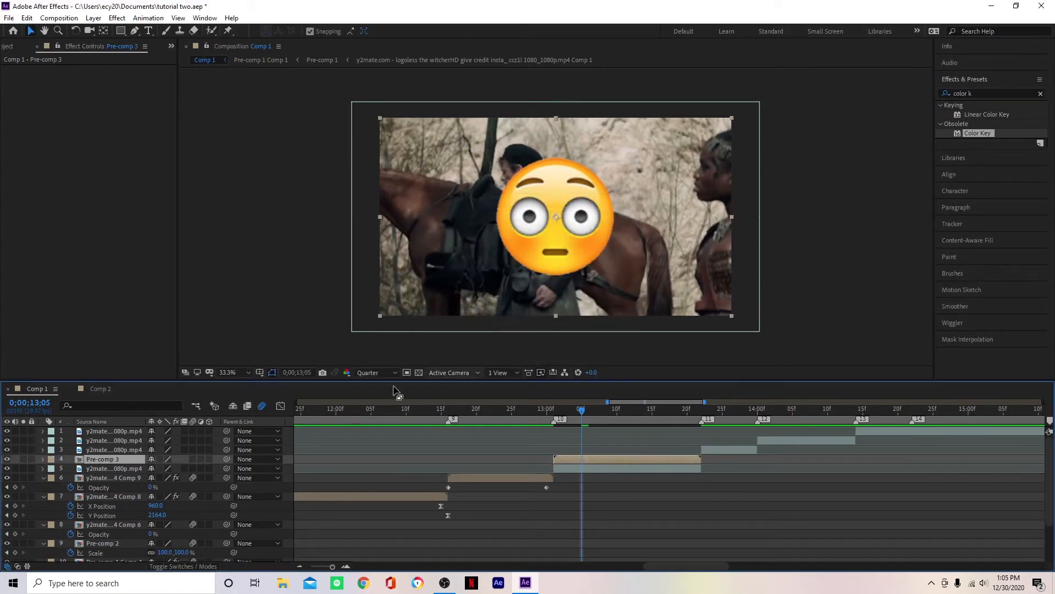
Step: Scale down the emoji pre-comp and place it beside the man's head at position 1034, 268
key("s")
left_click_drag(165, 467, 106, 389)
key("p")
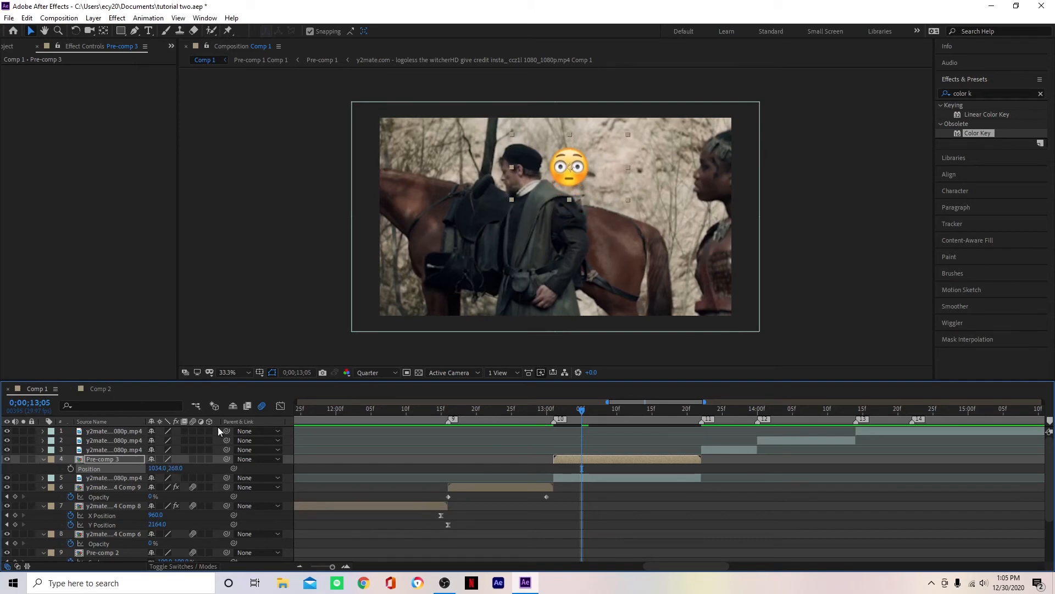
Step: Pre-compose the emoji pre-comp together with the horse clip beneath it as Pre-comp 4
left_click(286, 477)
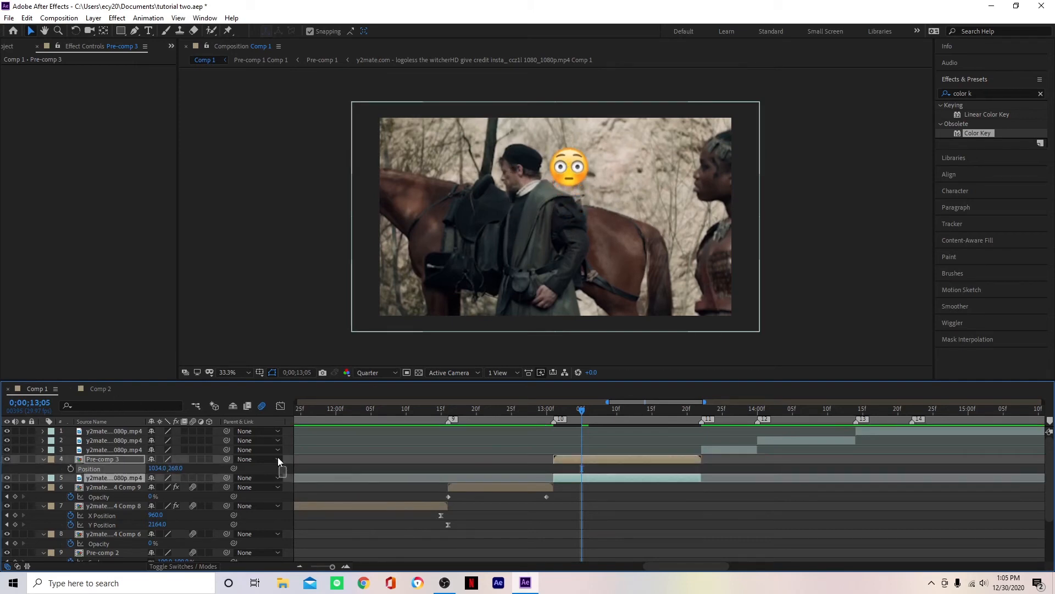
key("ctrl+shift+c")
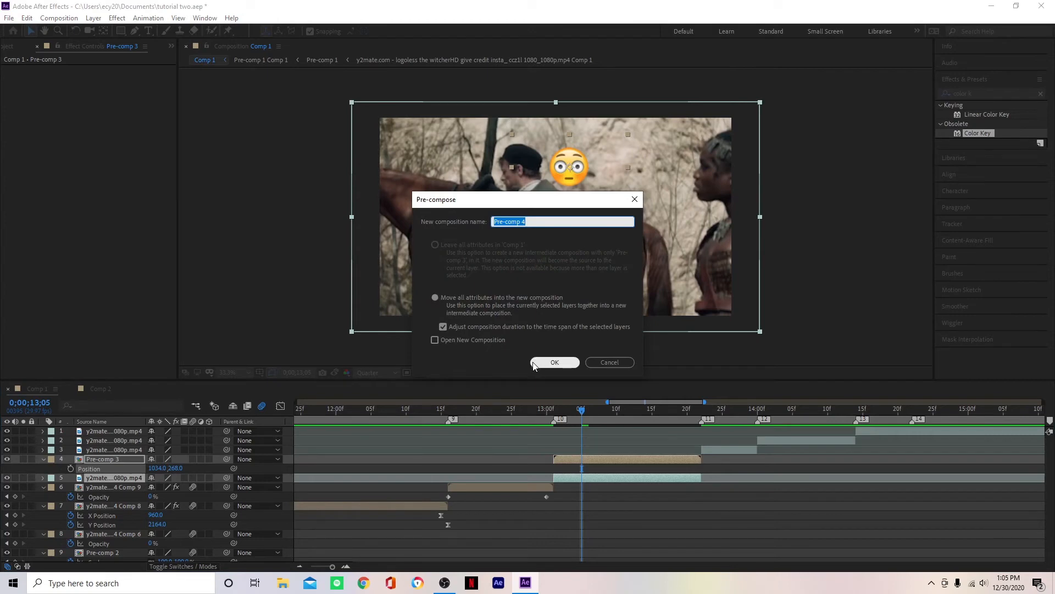
left_click(536, 362)
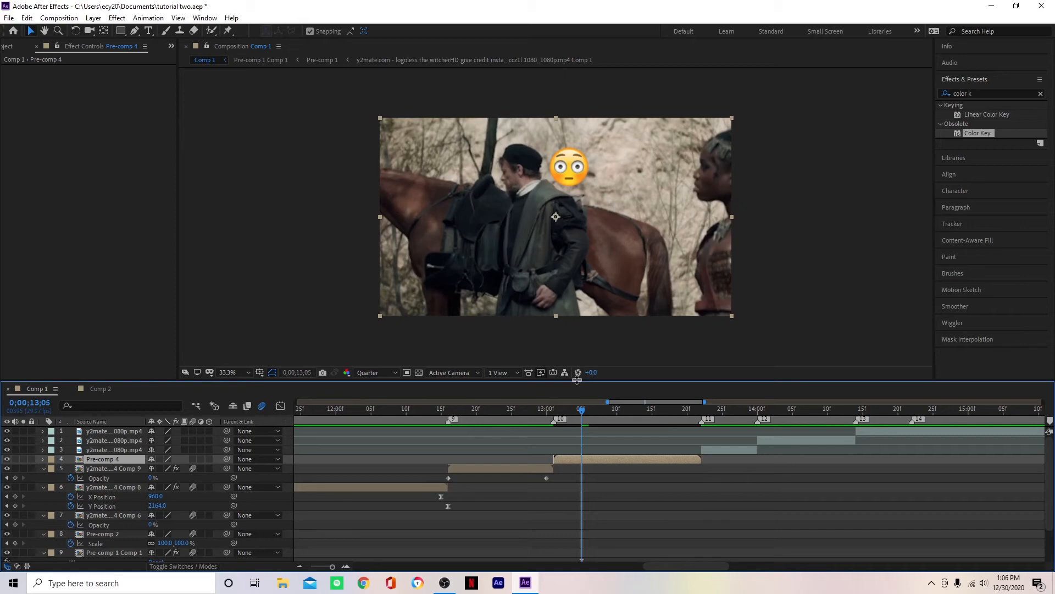
Step: Turn off snapping and move Pre-comp 4's anchor point beside the dark tree trunk behind the horse, testing the zoom with Scale
key("s")
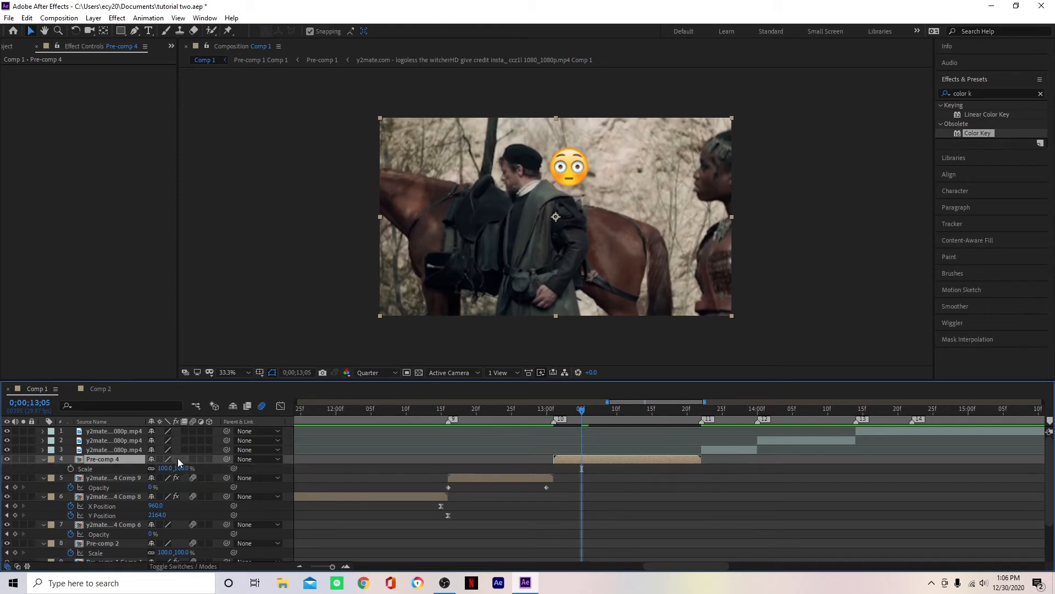
mouse_move(178, 470)
left_mouse_down()
mouse_move(189, 469)
mouse_move(141, 470)
mouse_move(212, 469)
mouse_move(190, 469)
left_mouse_up()
left_click(177, 468)
key("Return")
key("y")
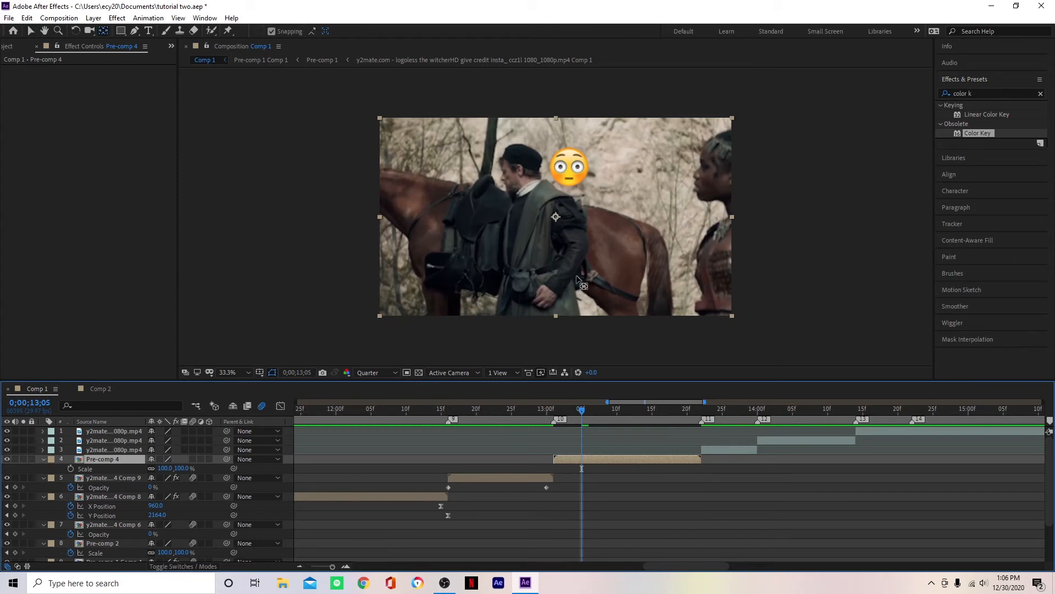
left_click(271, 31)
left_click_drag(556, 217, 535, 184)
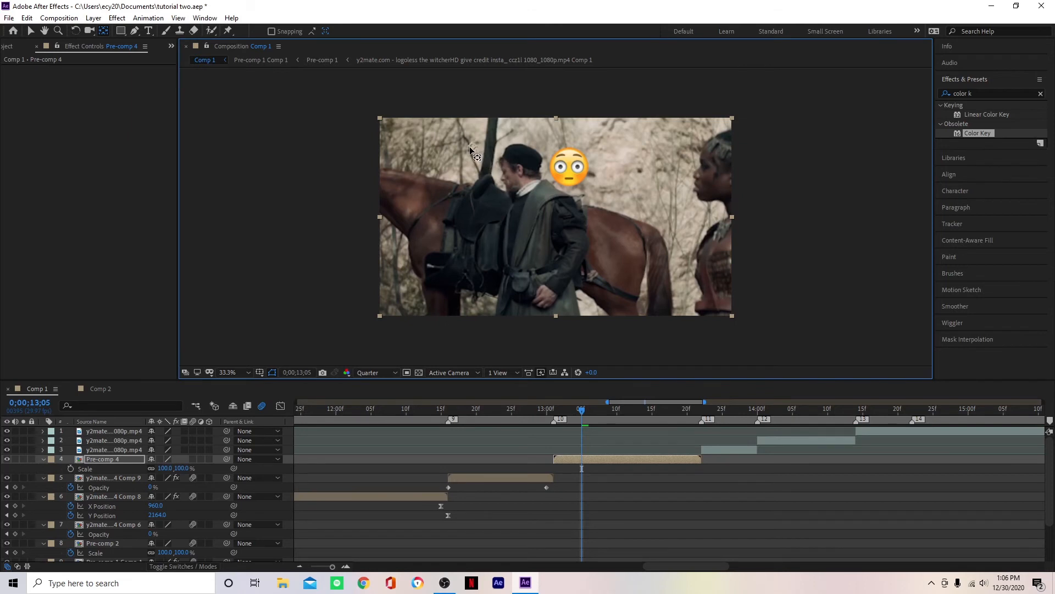
key("v")
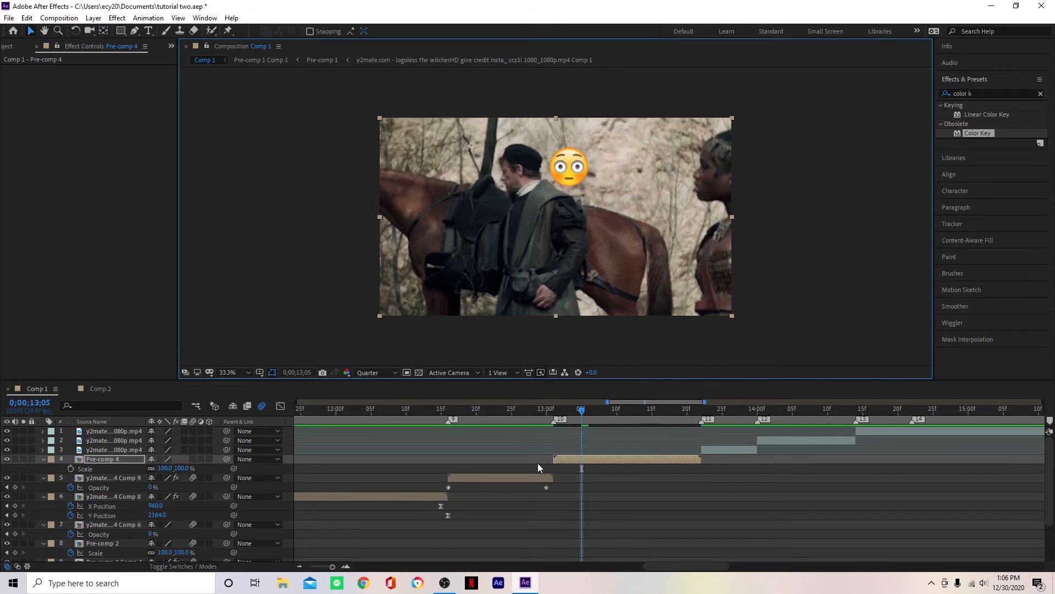
left_click_drag(171, 469, 230, 496)
Step: Keyframe Pre-comp 4's Scale at 100% on 0;00;13;01 and 164% on 0;00;13;19
left_click(556, 419)
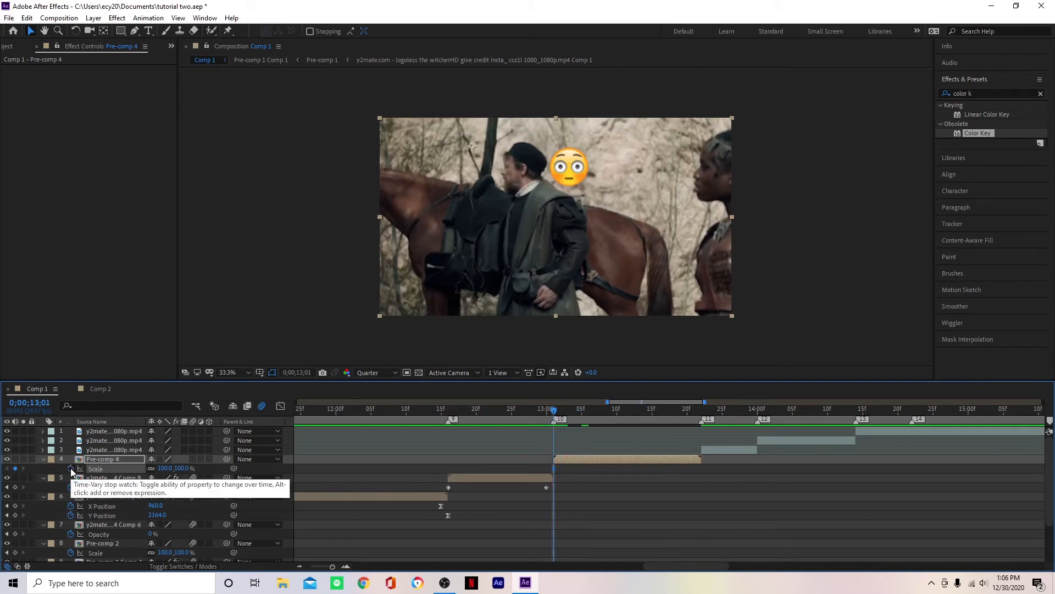
left_click(70, 468)
left_click_drag(665, 415, 679, 417)
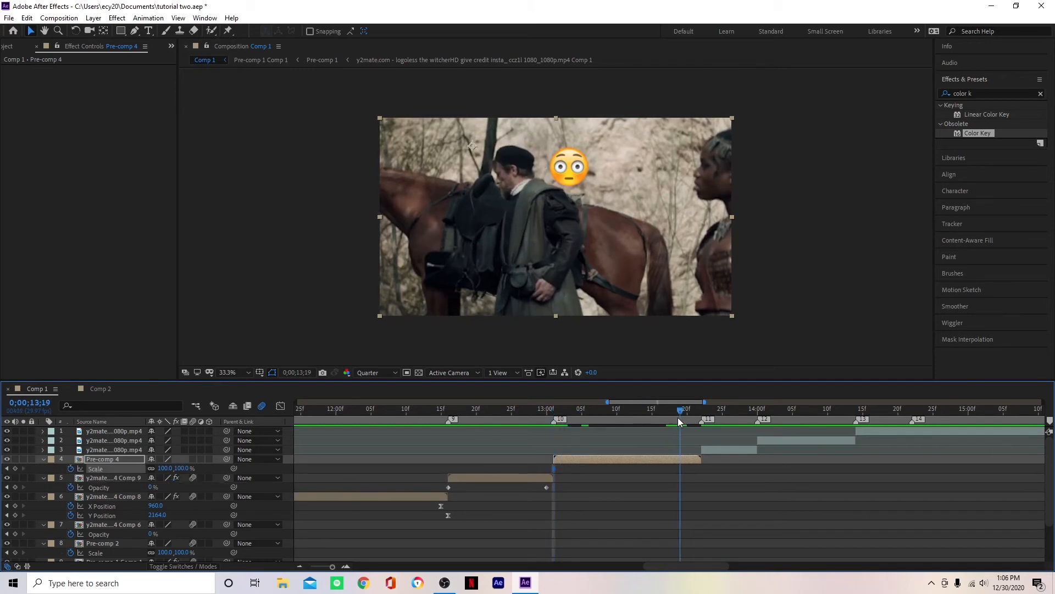
left_click_drag(175, 467, 220, 476)
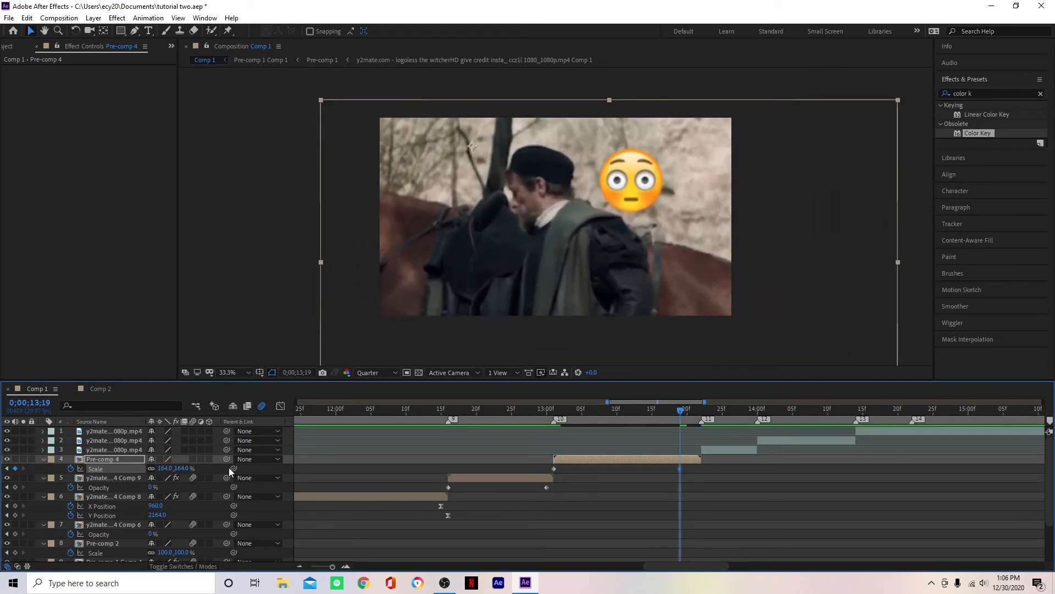
Step: Enable Pre-comp 4's motion blur, ease its Scale keyframes into a steep start with a gradual finish, and preview the zoom
left_click_drag(691, 467, 548, 470)
left_click(282, 407)
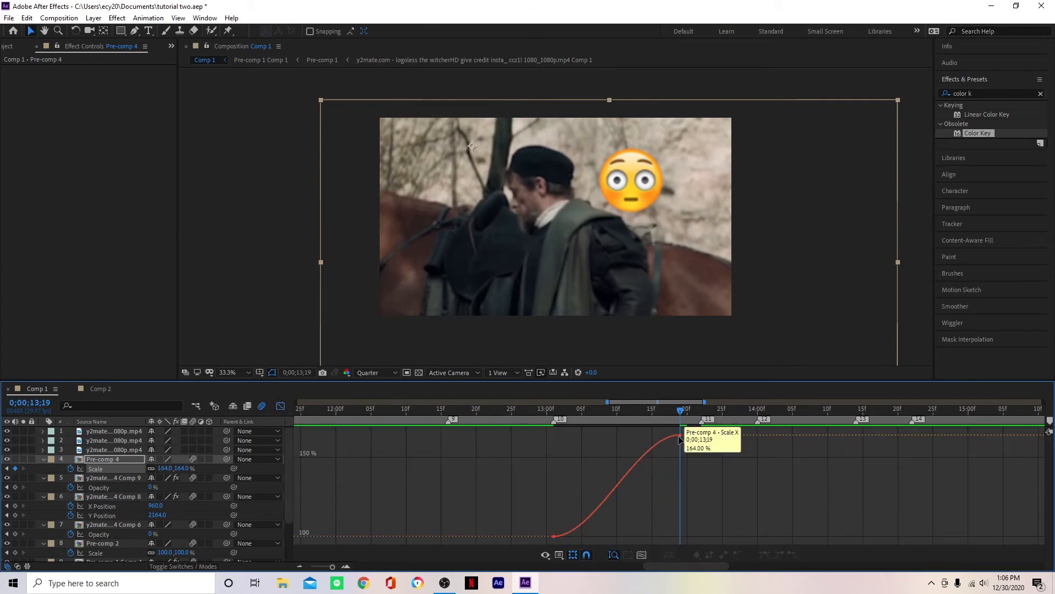
left_click_drag(638, 435, 552, 435)
left_click(554, 409)
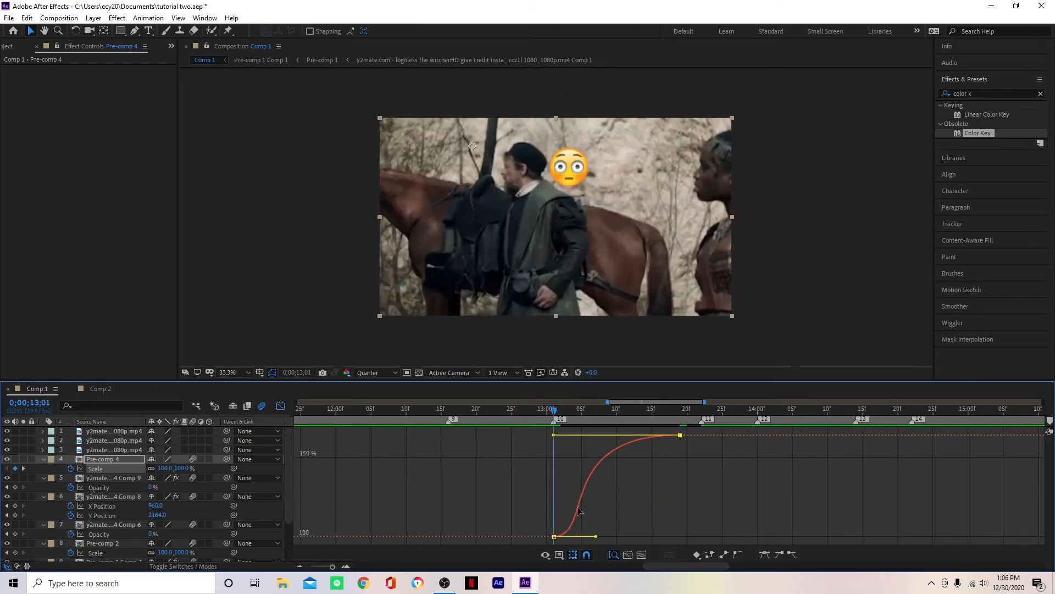
left_click_drag(595, 536, 556, 461)
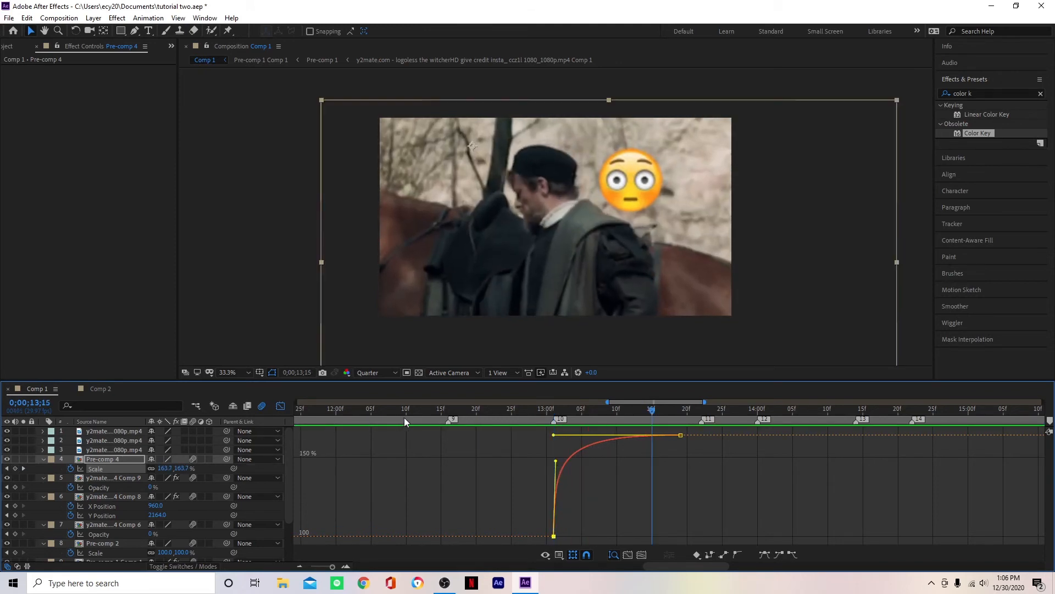
left_click(407, 410)
key("space")
key("space")
left_click(280, 406)
Step: Slip the footage inside Pre-comp 4 so the horse shot covers the end of the layer, and return to Comp 1
left_click_drag(578, 416, 692, 420)
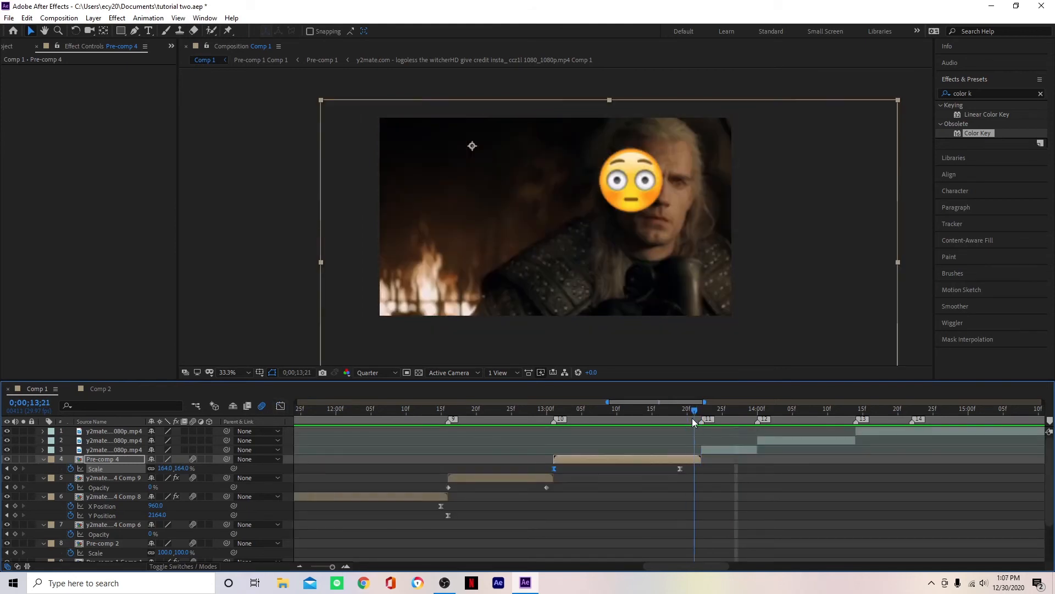
double_click(667, 461)
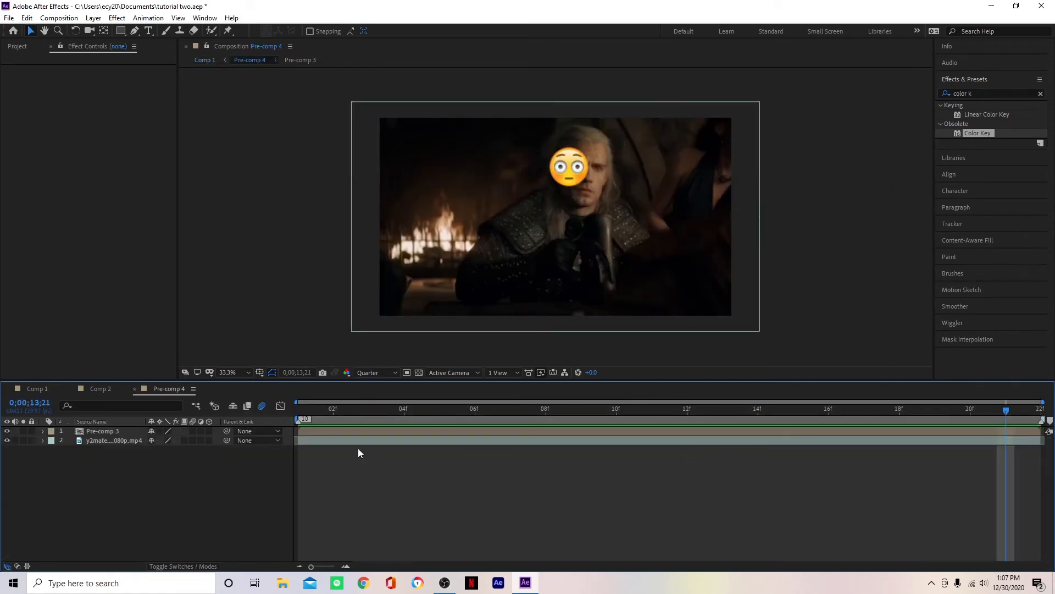
mouse_move(310, 440)
left_mouse_down()
mouse_move(330, 445)
mouse_move(313, 446)
left_mouse_up()
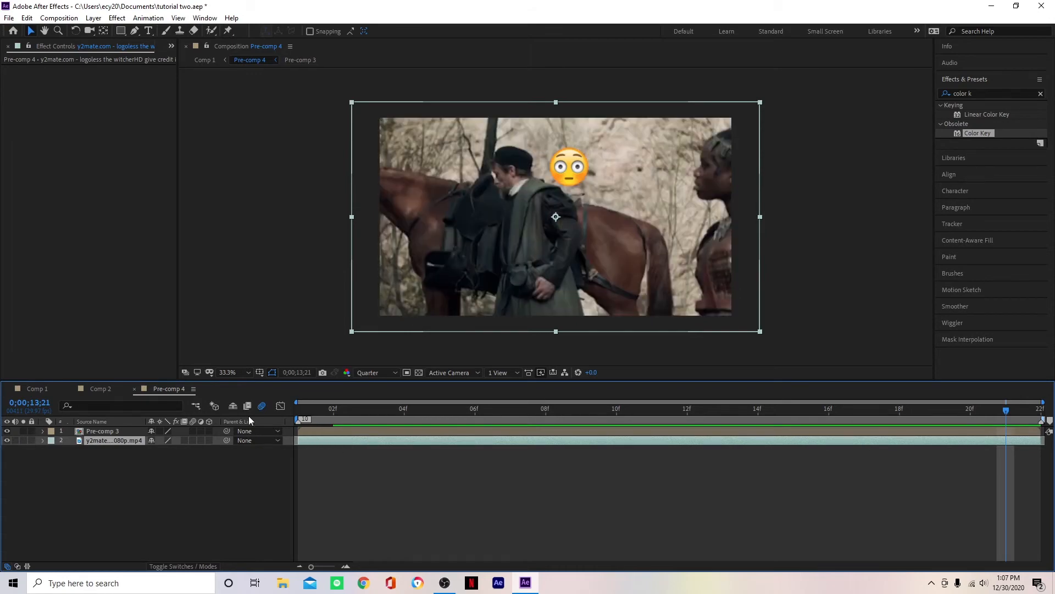
left_click(52, 390)
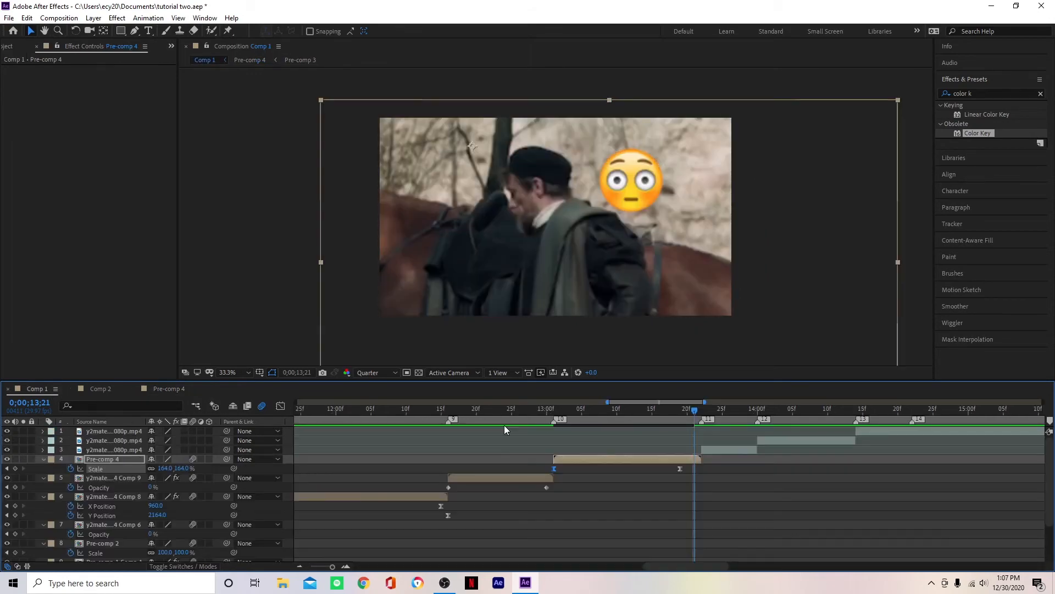
Step: Preview the emoji zoom in Comp 1 and compare it with the same moment in Comp 2
left_click_drag(505, 426, 484, 409)
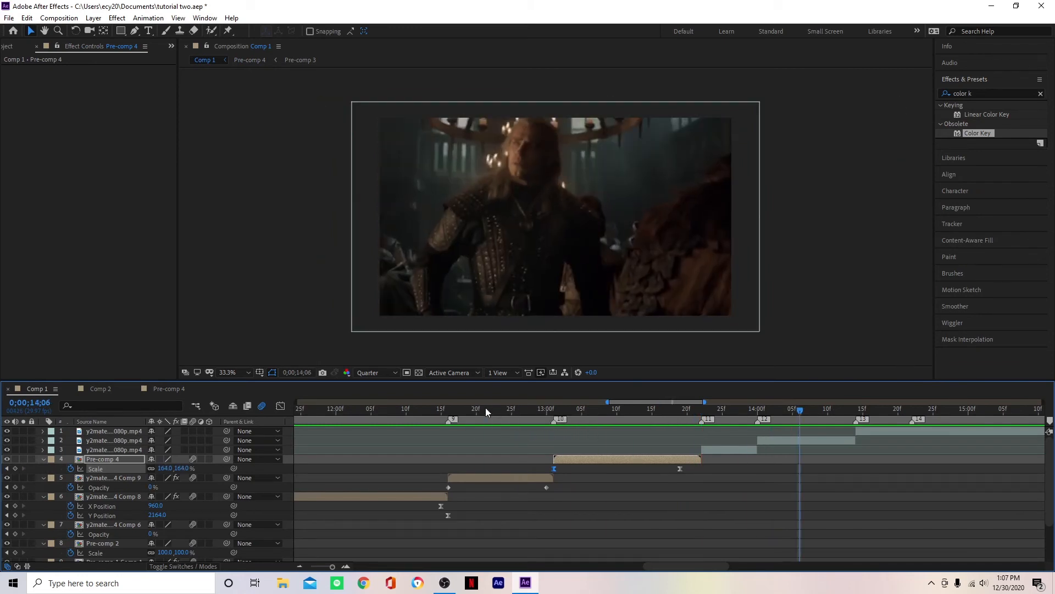
left_click(97, 389)
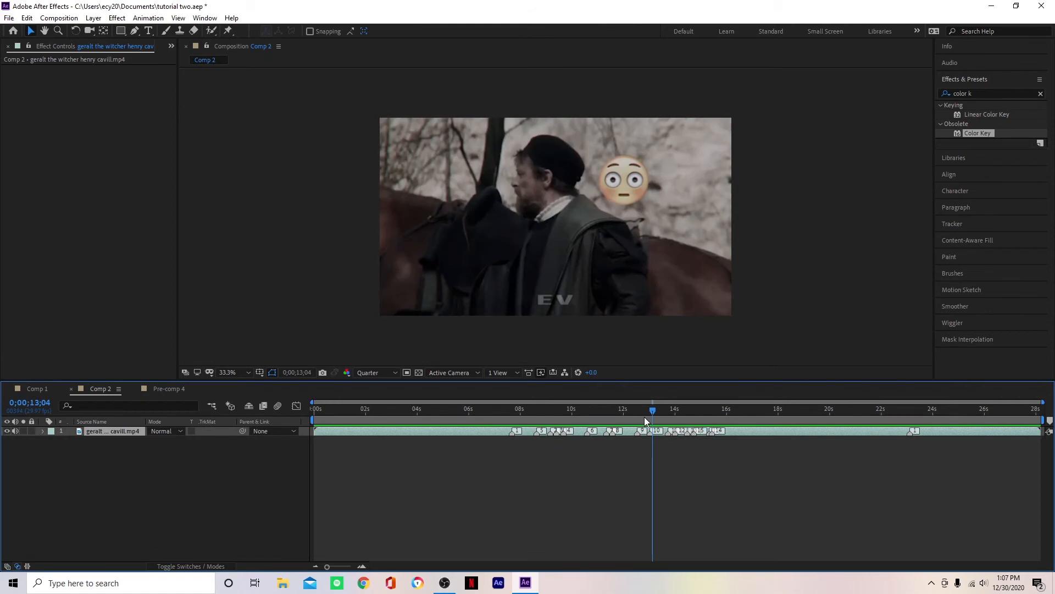
left_click_drag(660, 420, 665, 419)
left_click(32, 389)
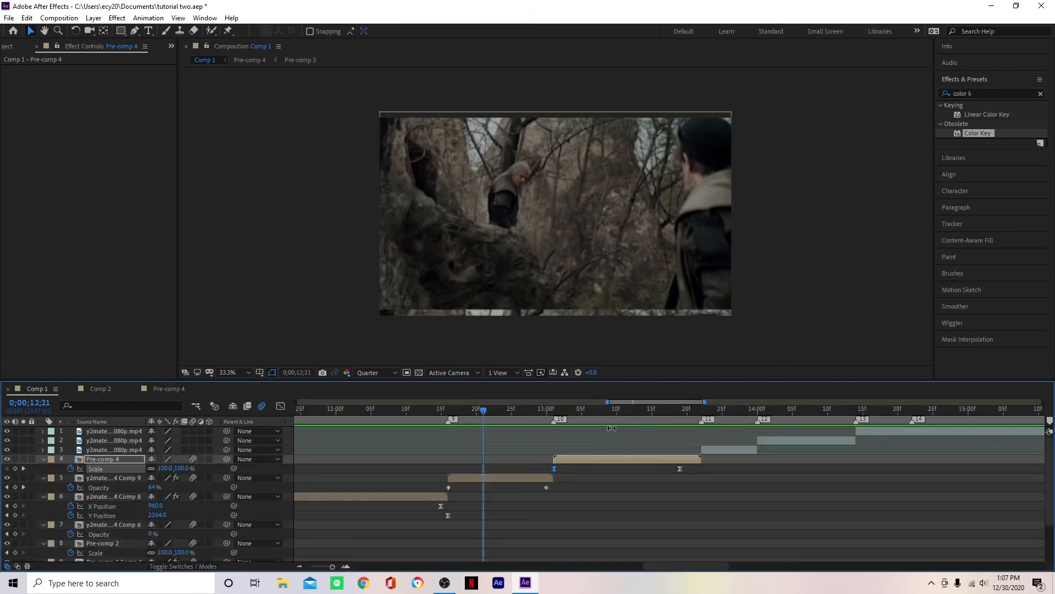
Step: Pre-compose the zooming Pre-comp 4 layer as Pre-comp 4 Comp 1
left_click(583, 417)
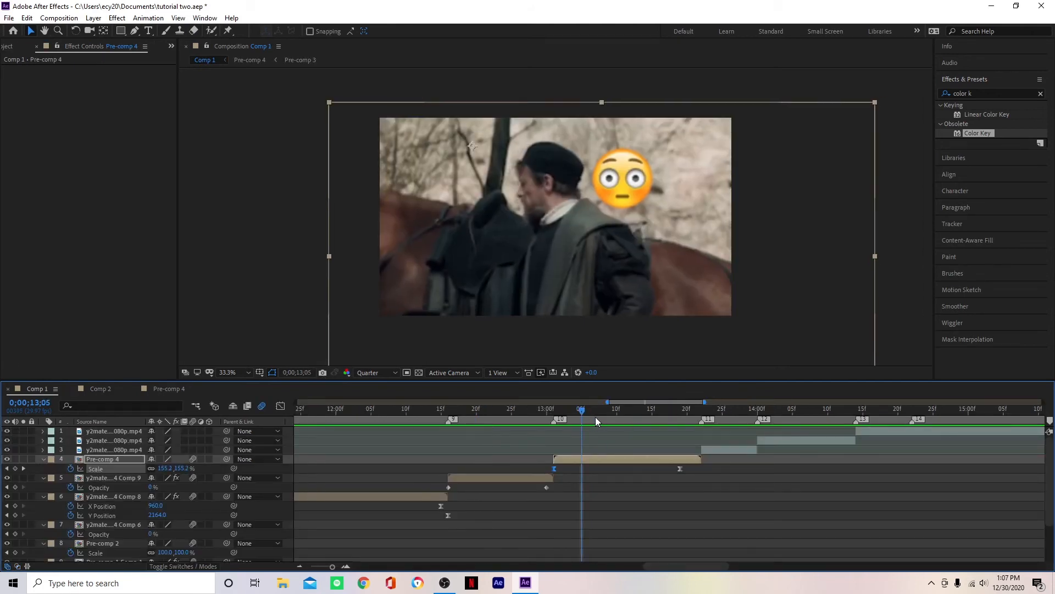
key("ctrl+shift+c")
left_click(551, 359)
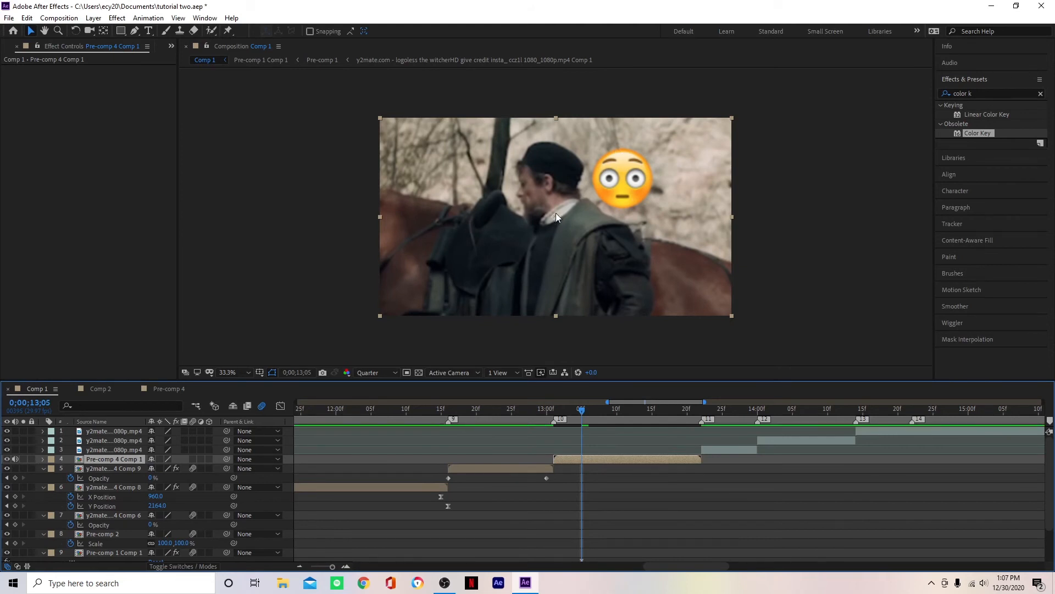
Step: Apply the Warp effect to the Pre-comp 4 Comp 1 layer and set its warp style to FishEye
left_click(980, 93)
type("fi")
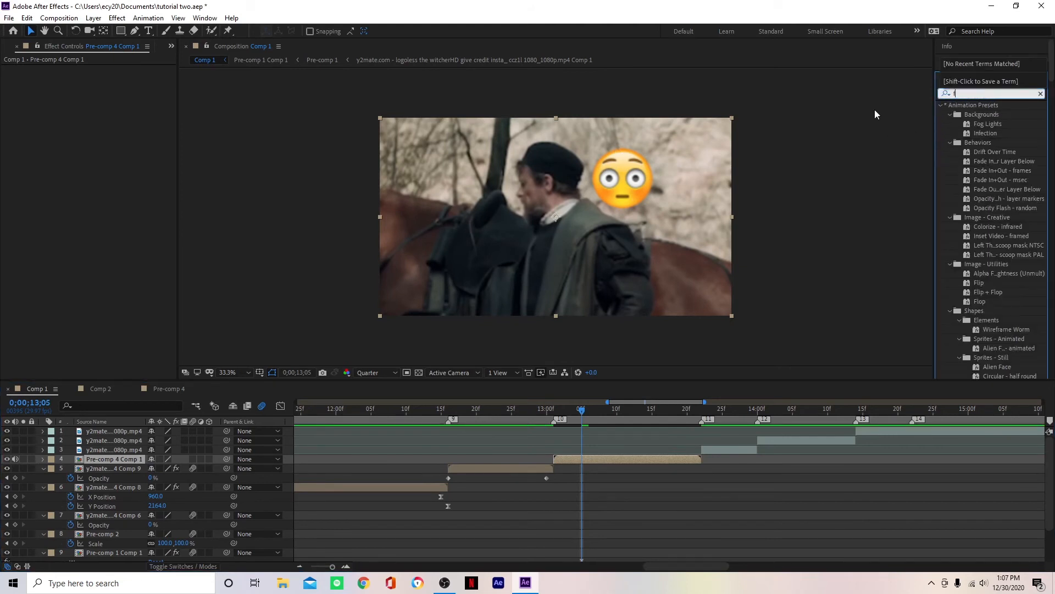
key("BackSpace")
key("BackSpace")
type("war")
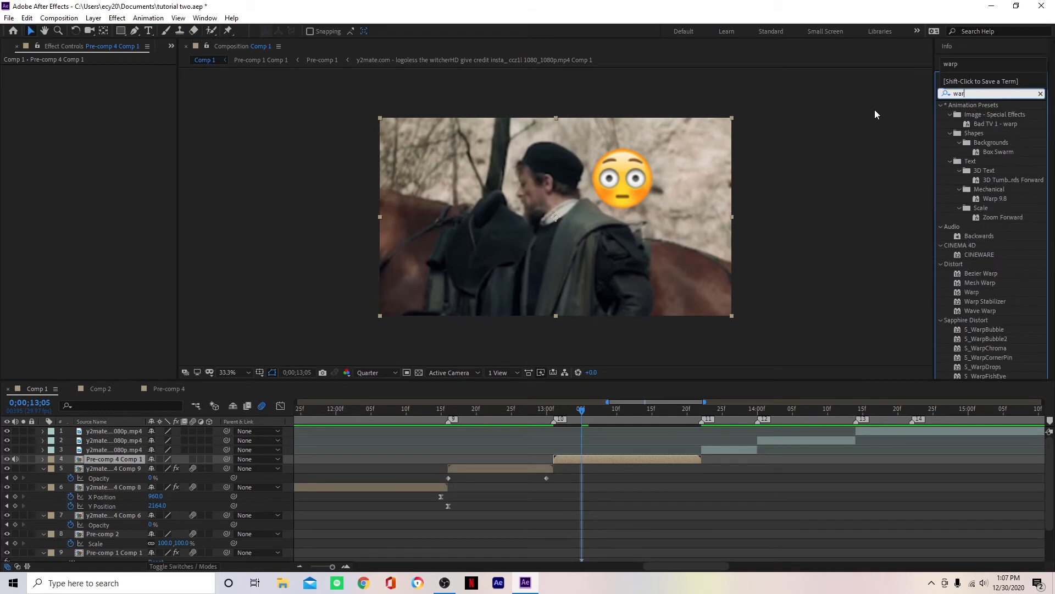
double_click(976, 292)
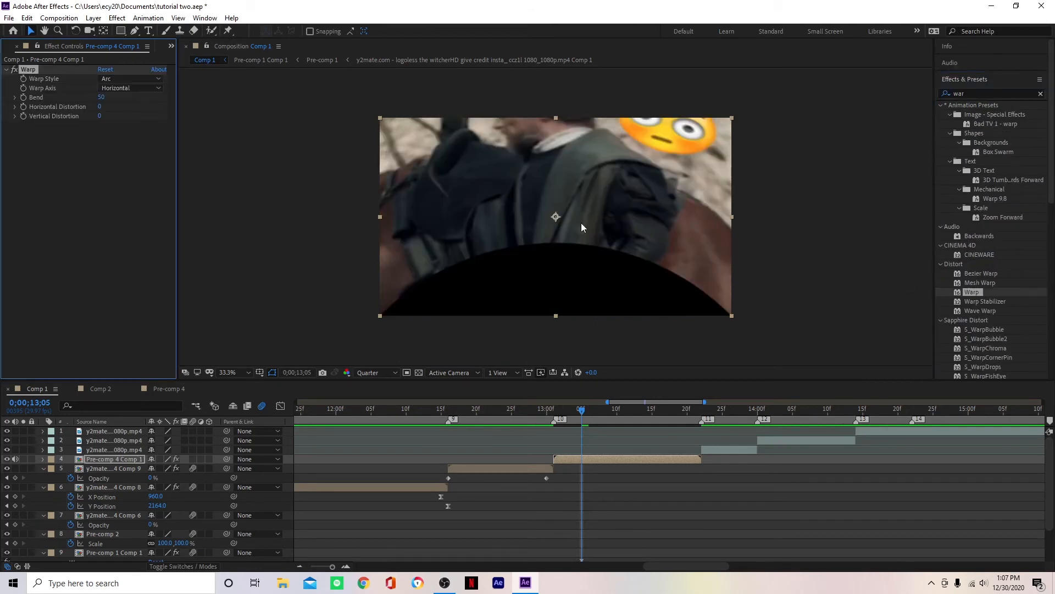
left_click(130, 79)
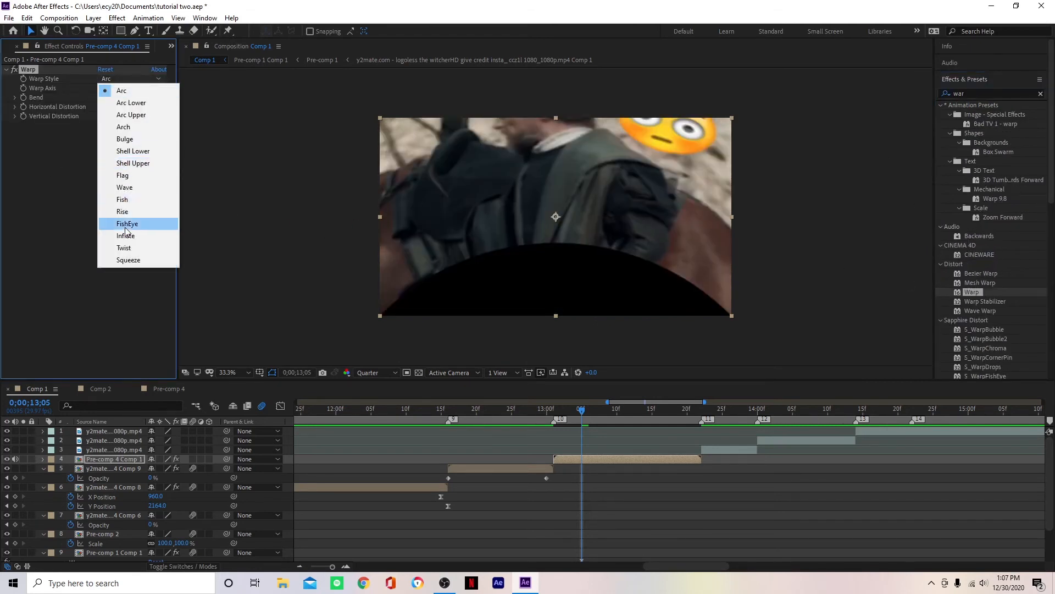
left_click(118, 198)
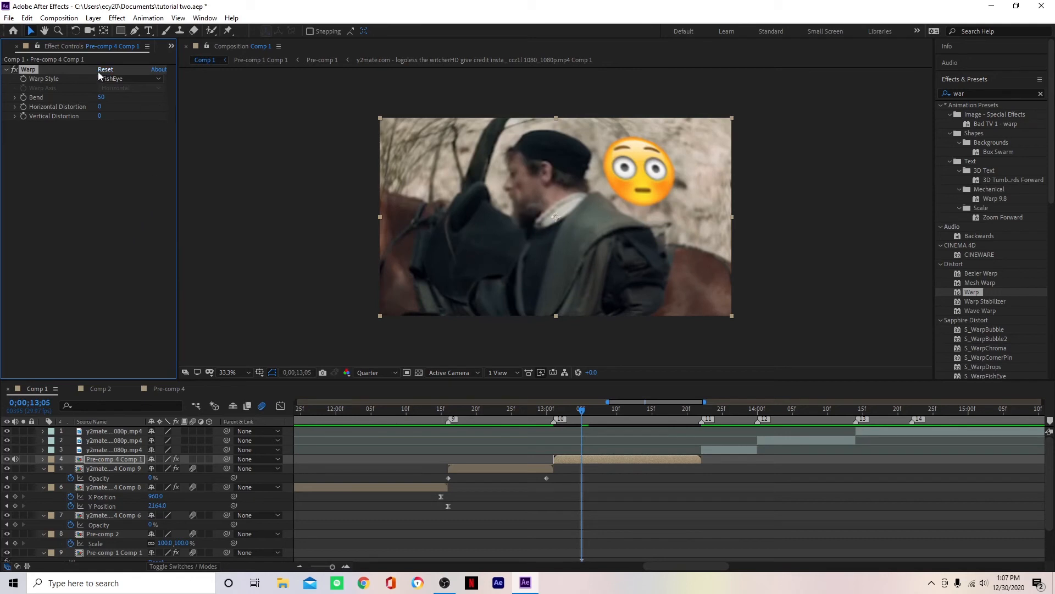
Step: Keyframe the Warp's Bend at 0 at 0;00;13;05 and at -100 at 0;00;13;22, then reveal the layer's keyframes
left_click(101, 97)
type("-100")
key("Return")
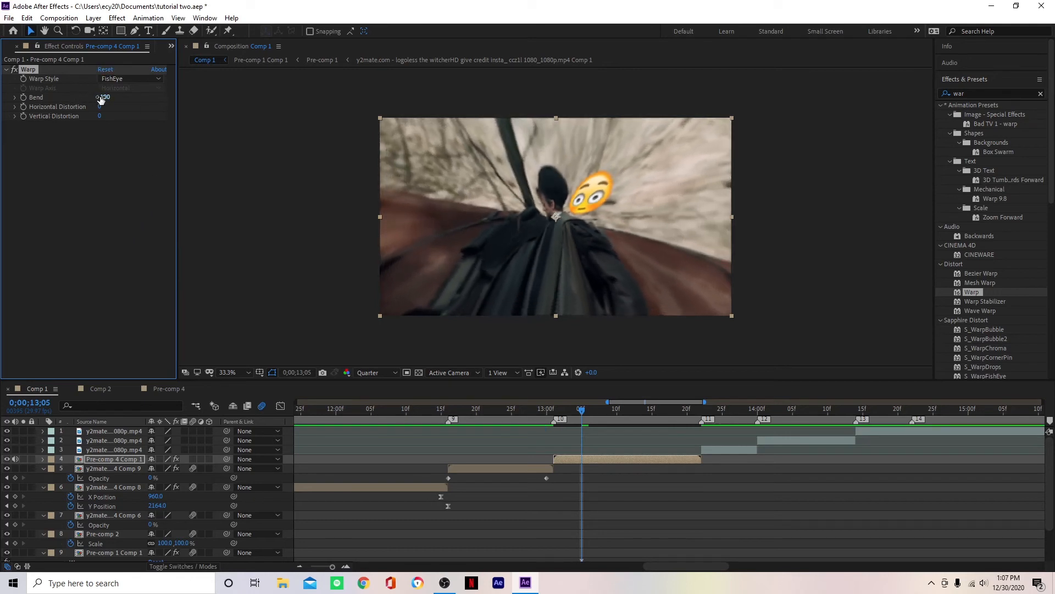
type("0")
left_click(79, 186)
left_click(24, 97)
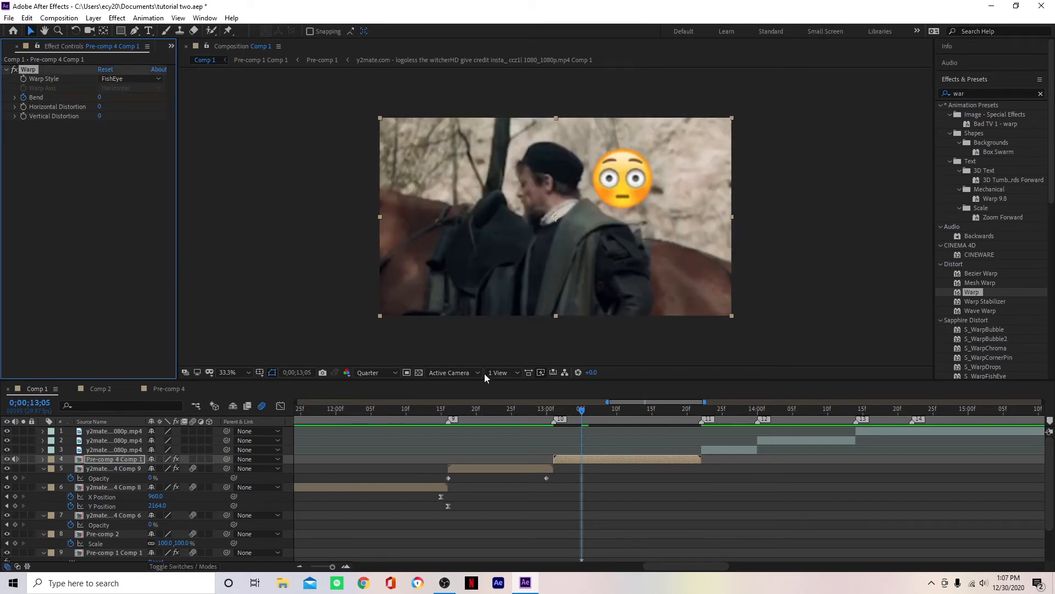
left_click(709, 419)
left_click_drag(100, 97, 7, 116)
key("u")
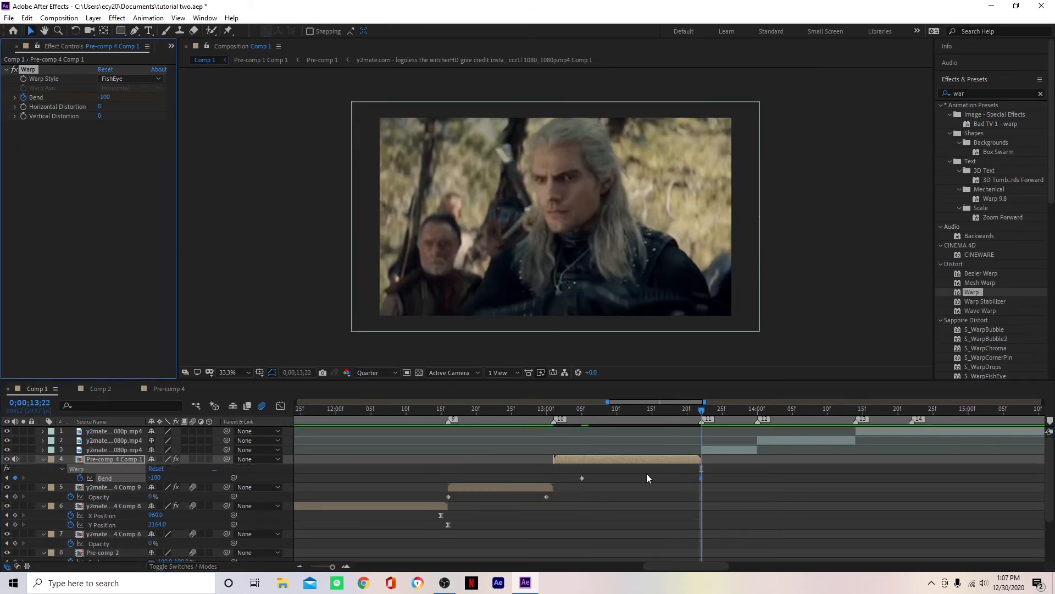
Step: Move the first Bend keyframe to 0;00;13;04 and shape the eased curve with a gradual start and a steep finish
left_click(577, 480)
left_click_drag(710, 480, 569, 476)
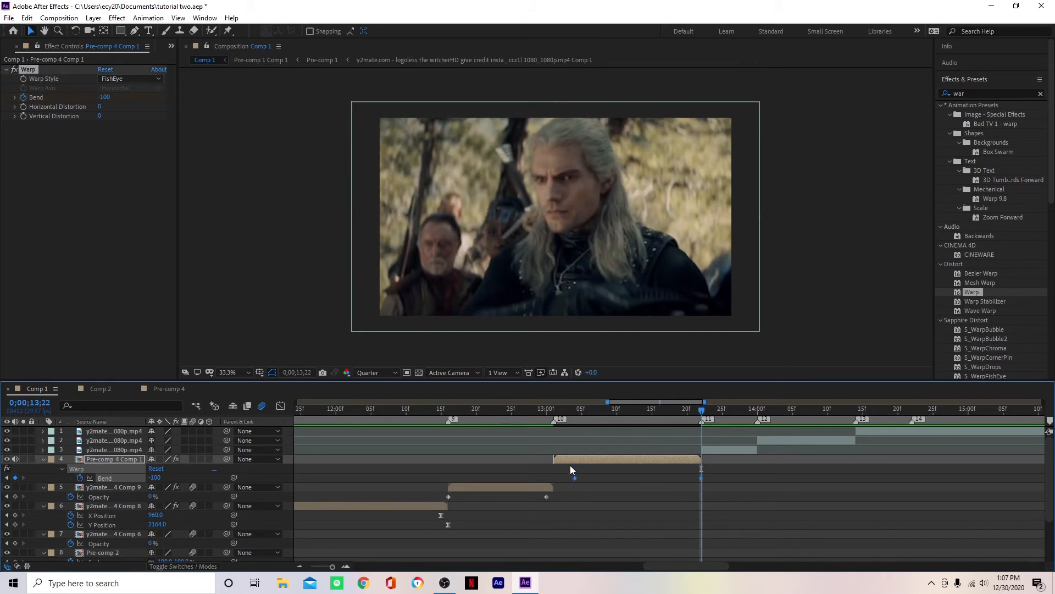
left_click(279, 405)
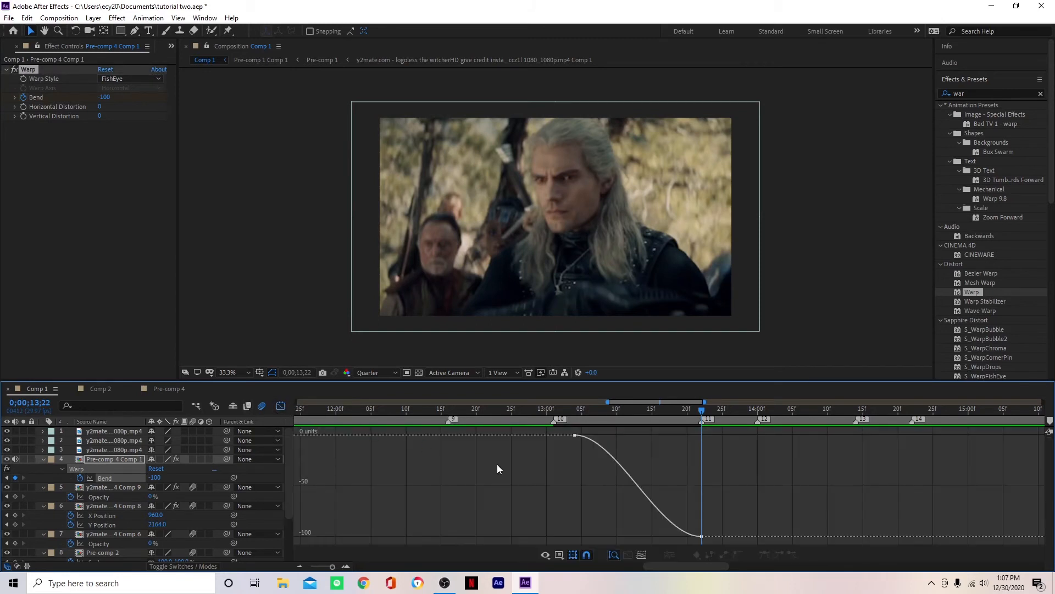
left_click(575, 434)
left_click_drag(617, 435, 689, 437)
left_click_drag(659, 535, 721, 445)
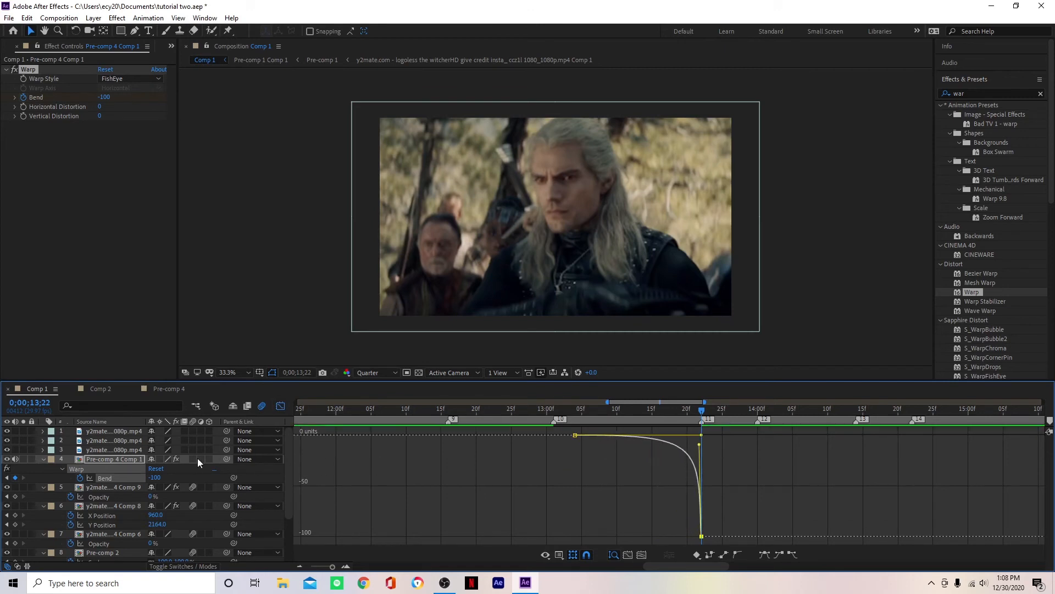
Step: Preview the fisheye warp on the emoji shot together with the preceding clips in Comp 1
left_click(505, 410)
key("space")
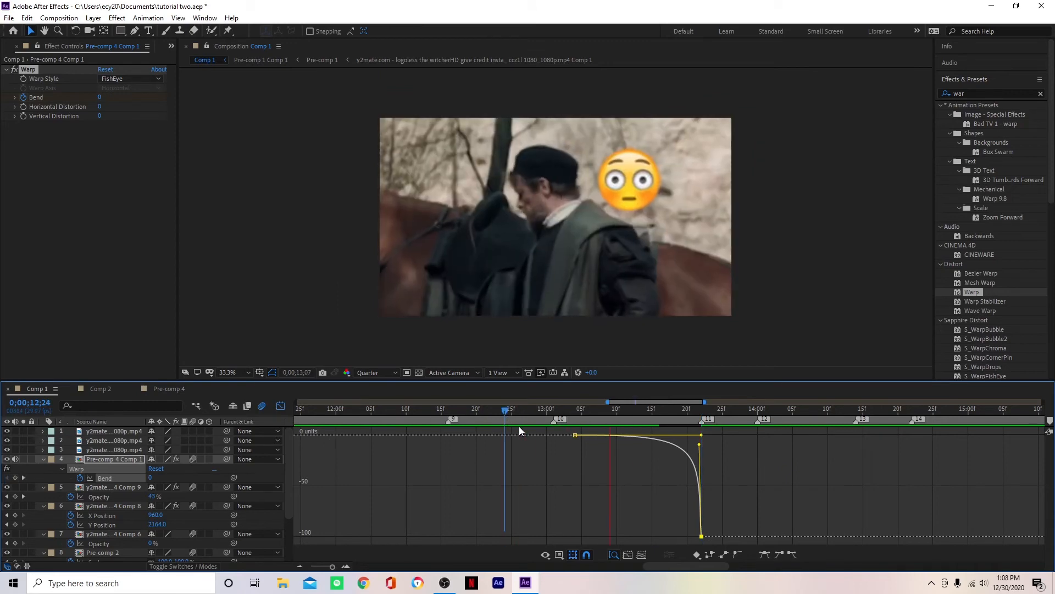
key("space")
left_click_drag(542, 410, 413, 410)
key("space")
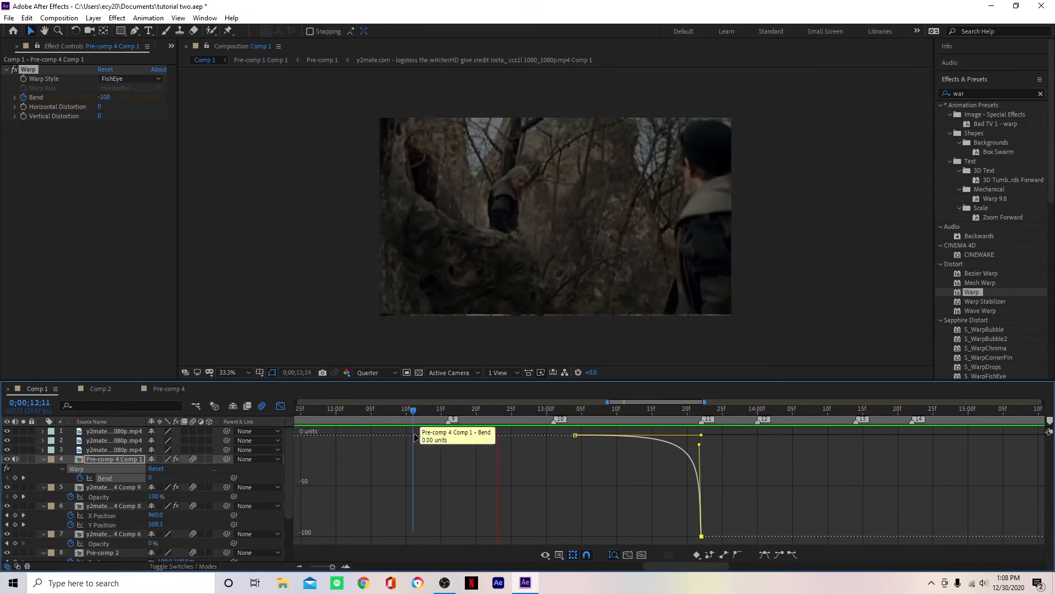
Step: Pre-compose the warped layer as Pre-comp 4 Comp 2, mute it, and paste a copy of the Warp effect onto it at 0;00;13;04
left_click(575, 413)
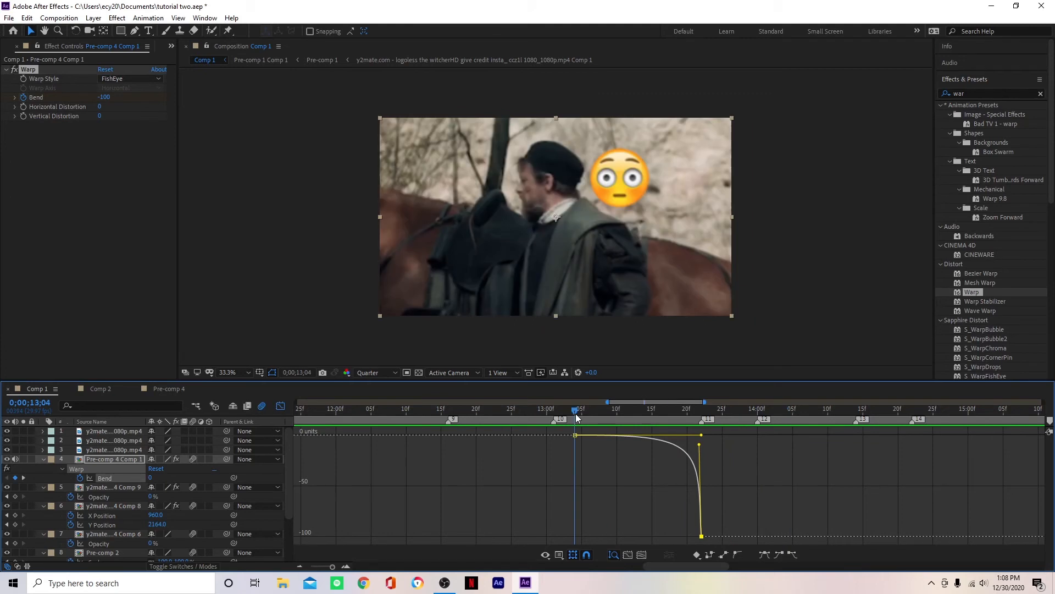
left_click(280, 406)
left_click(28, 90)
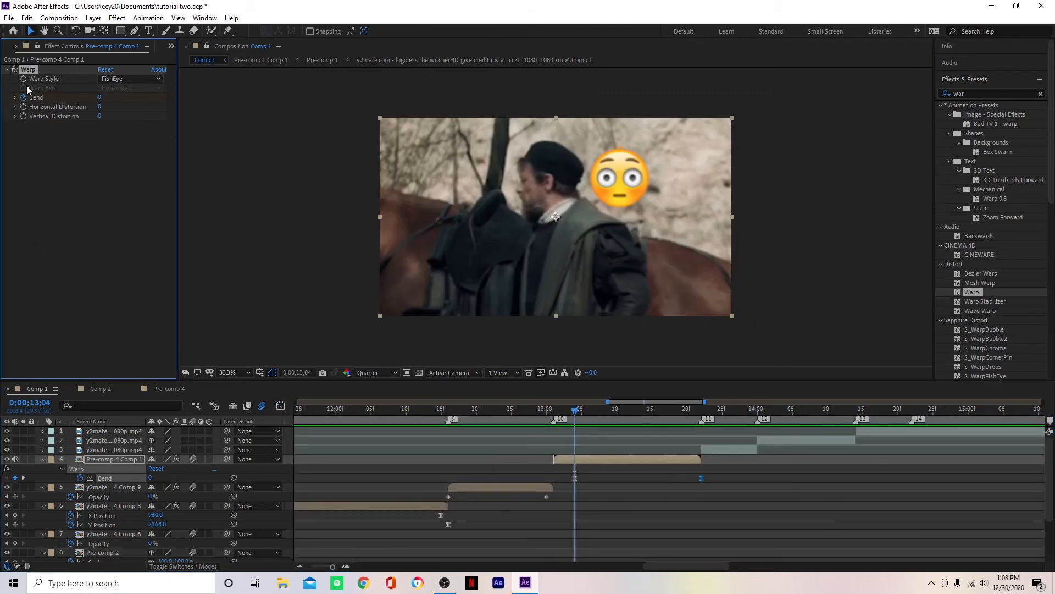
left_click(583, 465)
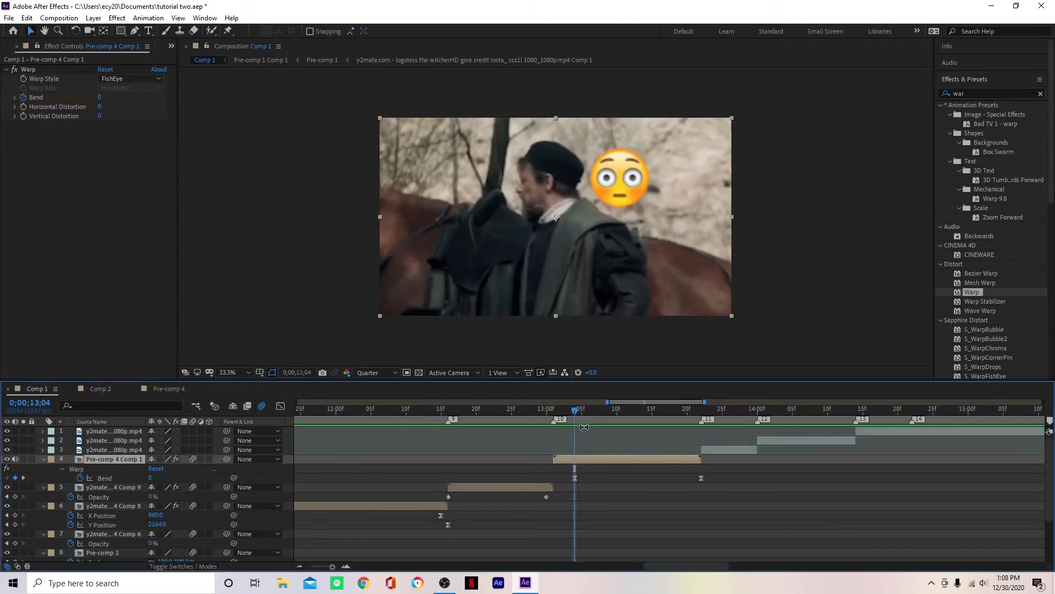
key("ctrl+shift+c")
left_click(550, 362)
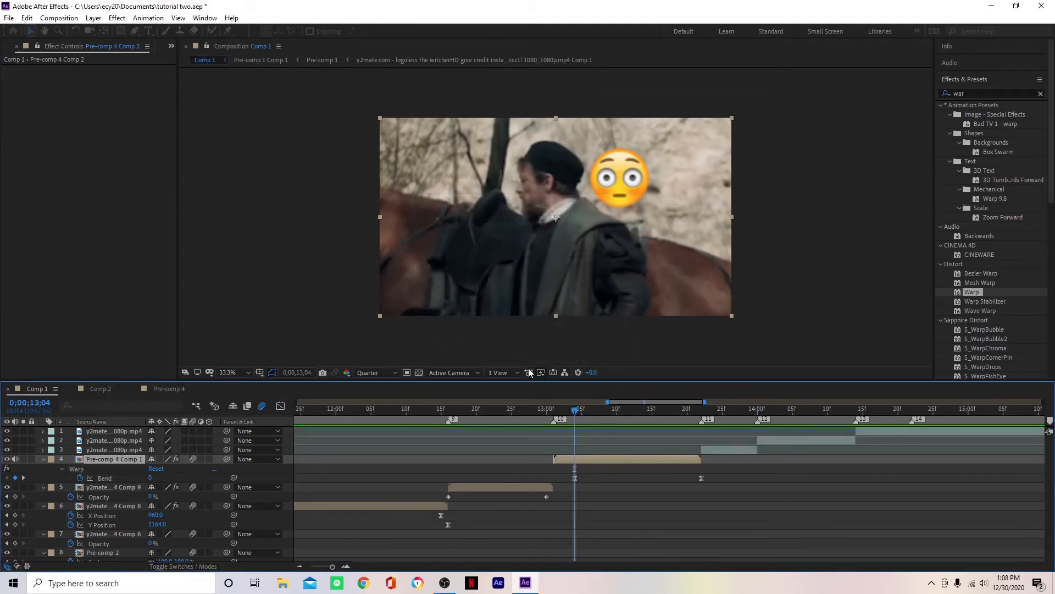
left_click(15, 459)
key("ctrl+v")
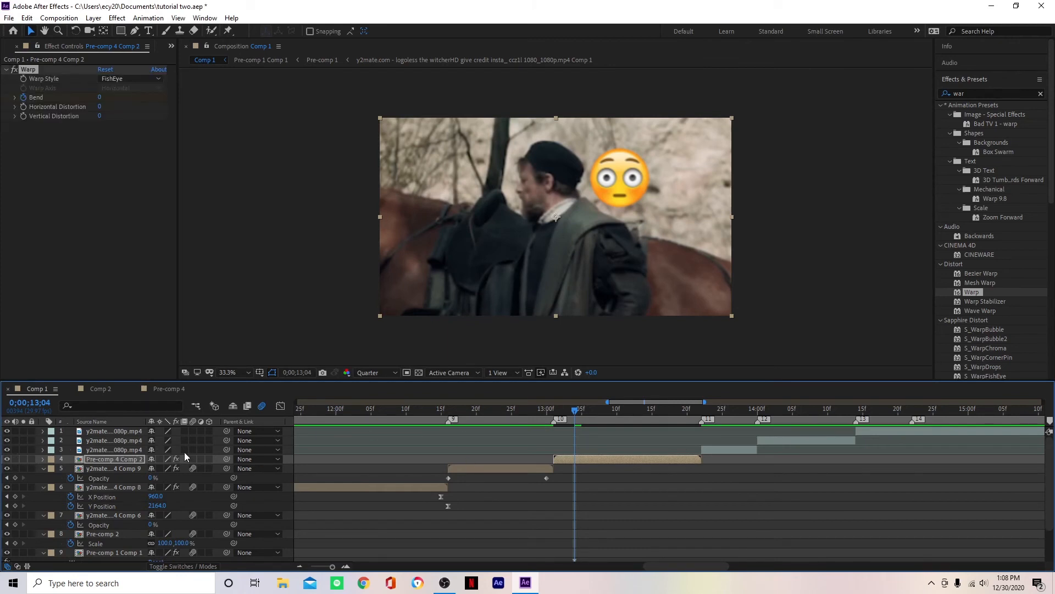
Step: Preview the doubled warp in Comp 1 and examine the following transition in Comp 2
key("space")
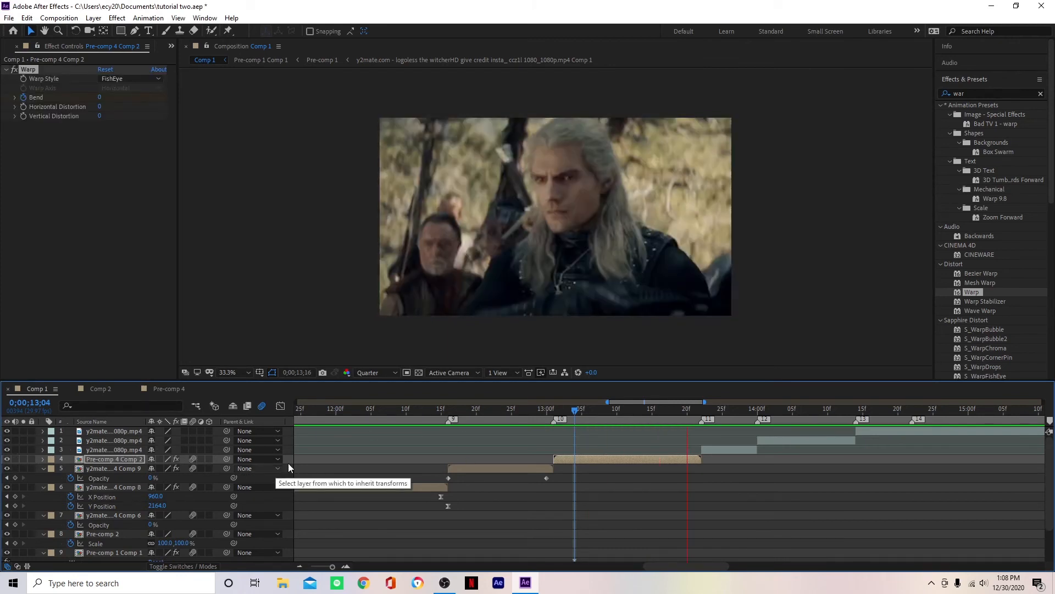
left_click(433, 410)
left_click_drag(432, 412, 322, 411)
key("space")
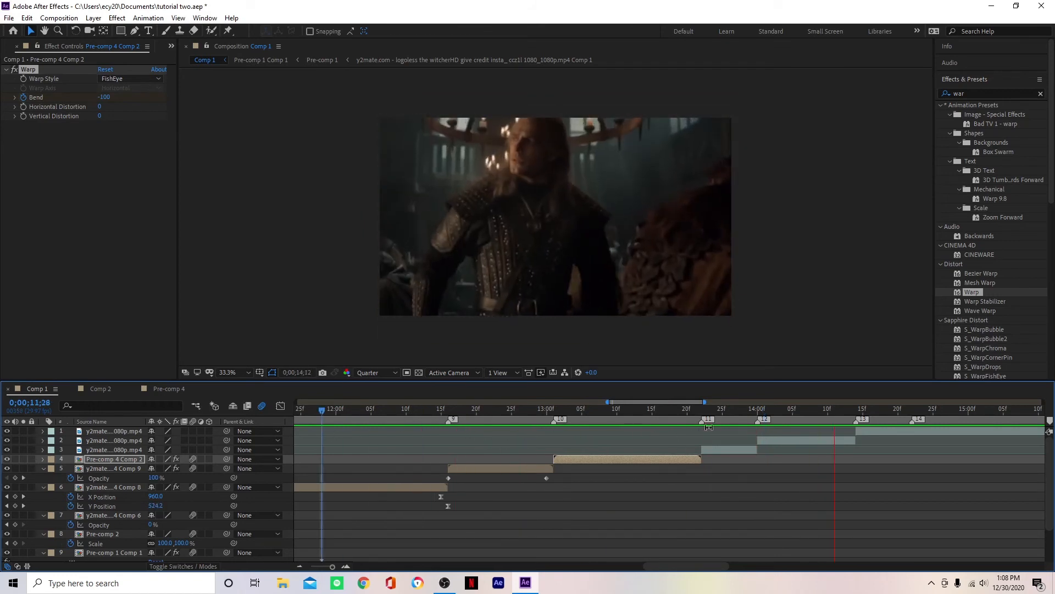
left_click(703, 410)
left_click(105, 392)
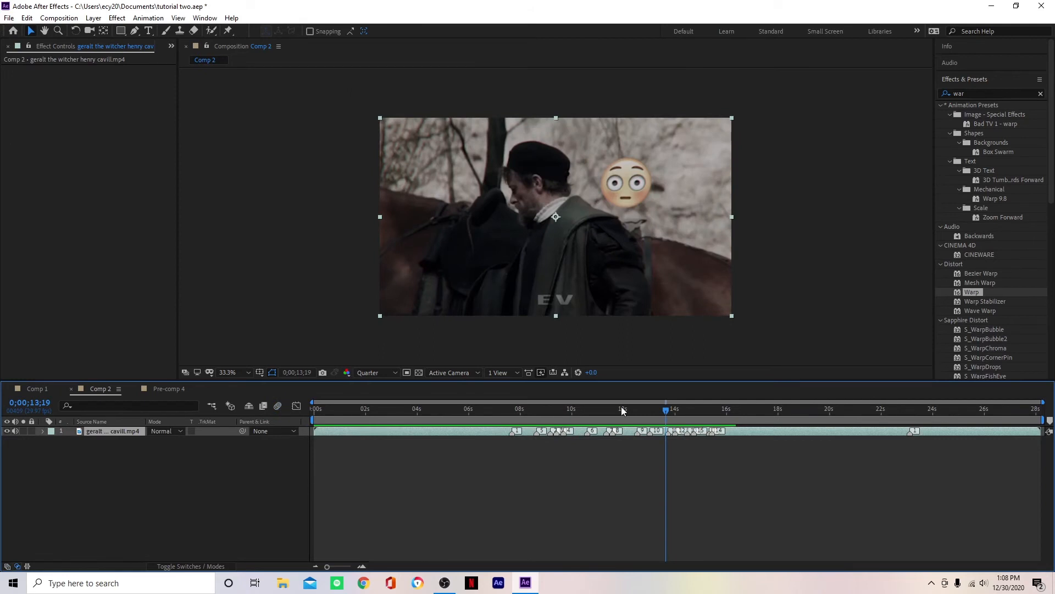
key("space")
left_click_drag(670, 410, 743, 413)
Step: Return to Comp 1 and pre-compose the clip that follows the emoji shot between markers 11 and 12
left_click(55, 394)
left_click(718, 451)
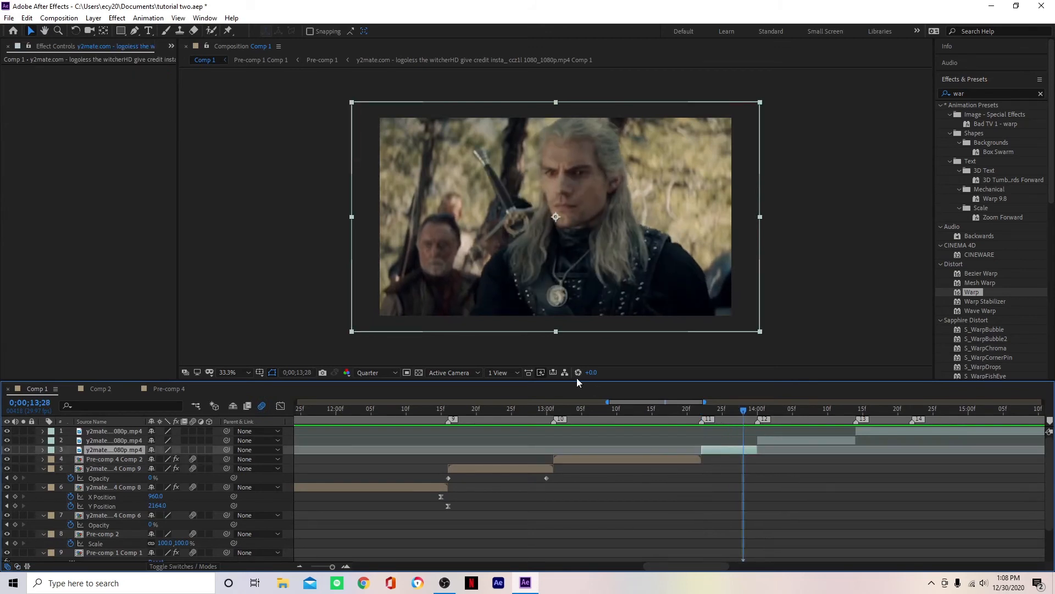
key("ctrl+shift+c")
left_click(549, 364)
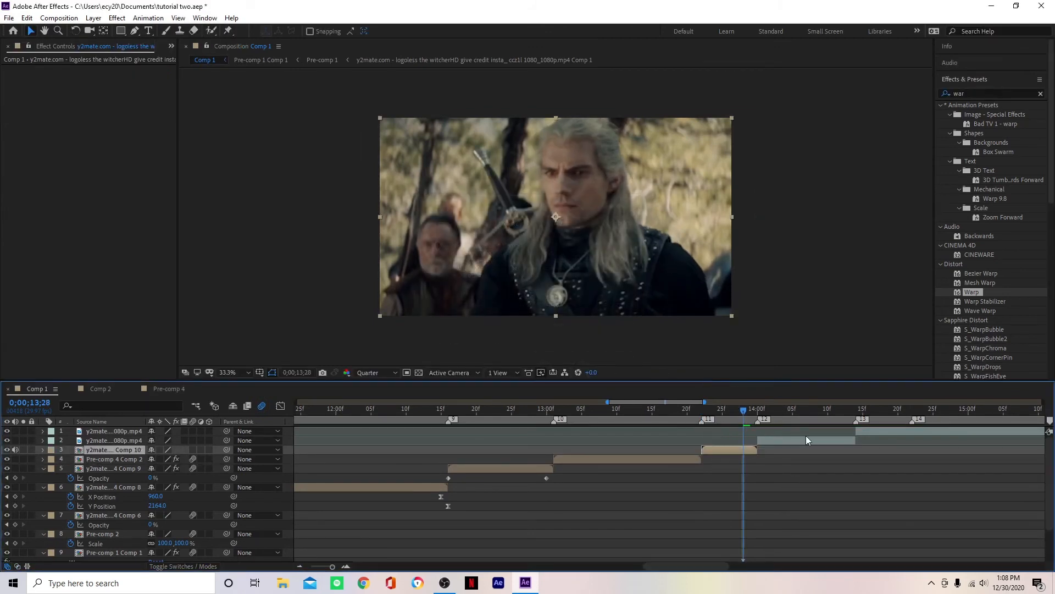
Step: Keyframe the new pre-comp's Scale at 220% at 0;00;13;22, 100% at 0;00;13;26 and 220% at 0;00;14;00
scroll(769, 434, "right", 2)
left_click(711, 412)
key("d")
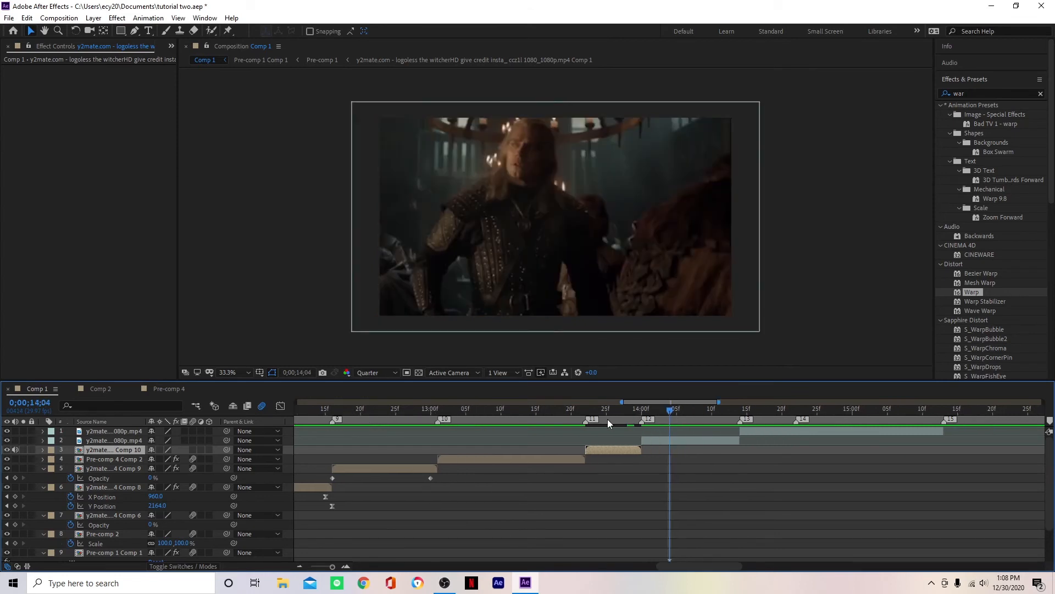
left_click_drag(606, 418, 613, 415)
key("s")
left_click(68, 459)
key("i")
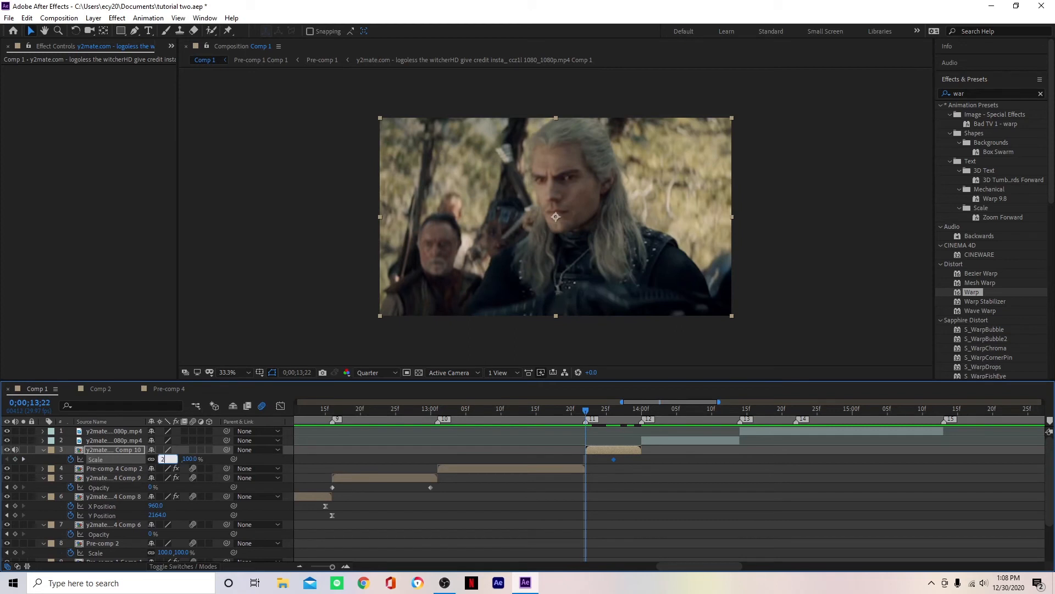
type("220")
key("Return")
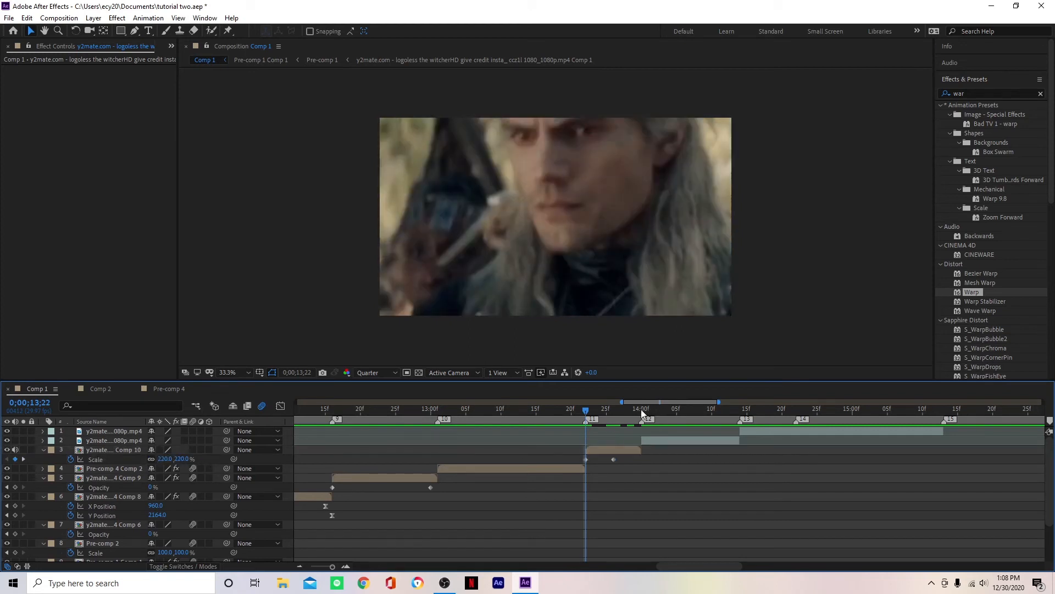
left_click(641, 409)
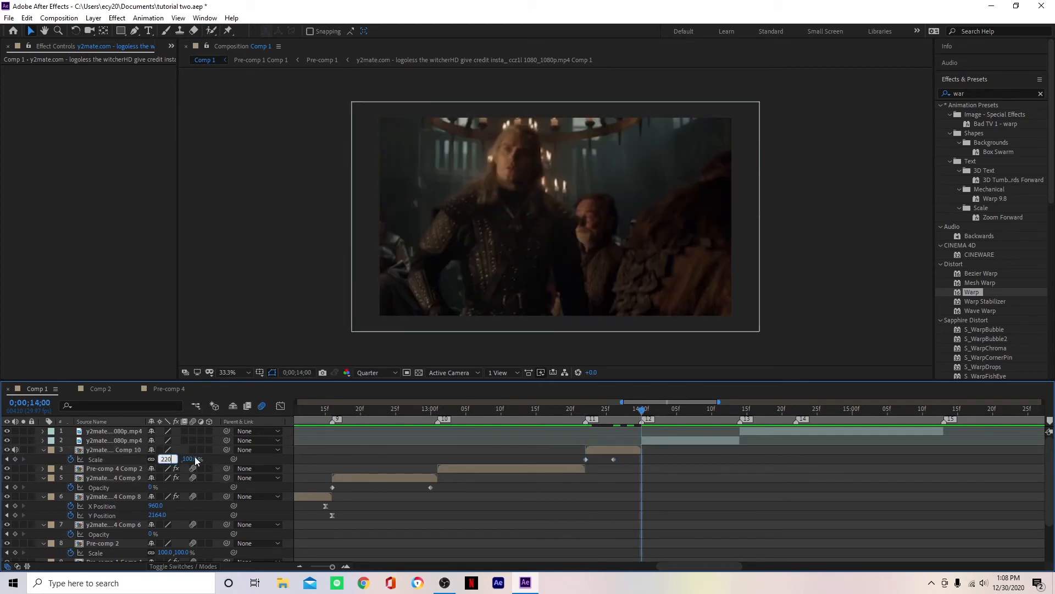
key("equal")
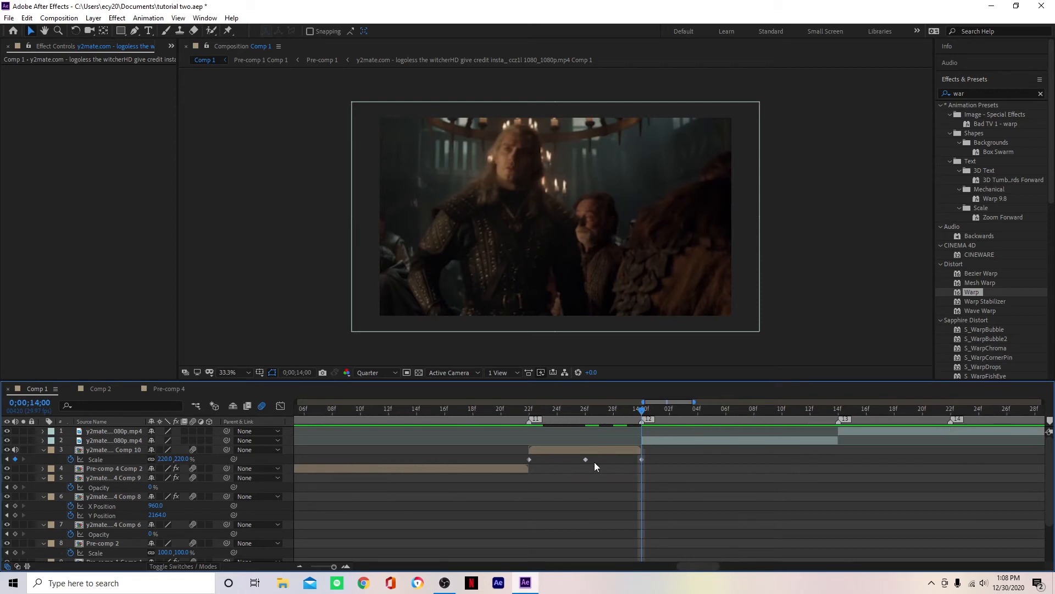
Step: Ease the three Scale keyframes into a U-shaped curve with steep ends and a long flat middle
left_click_drag(653, 462, 520, 465)
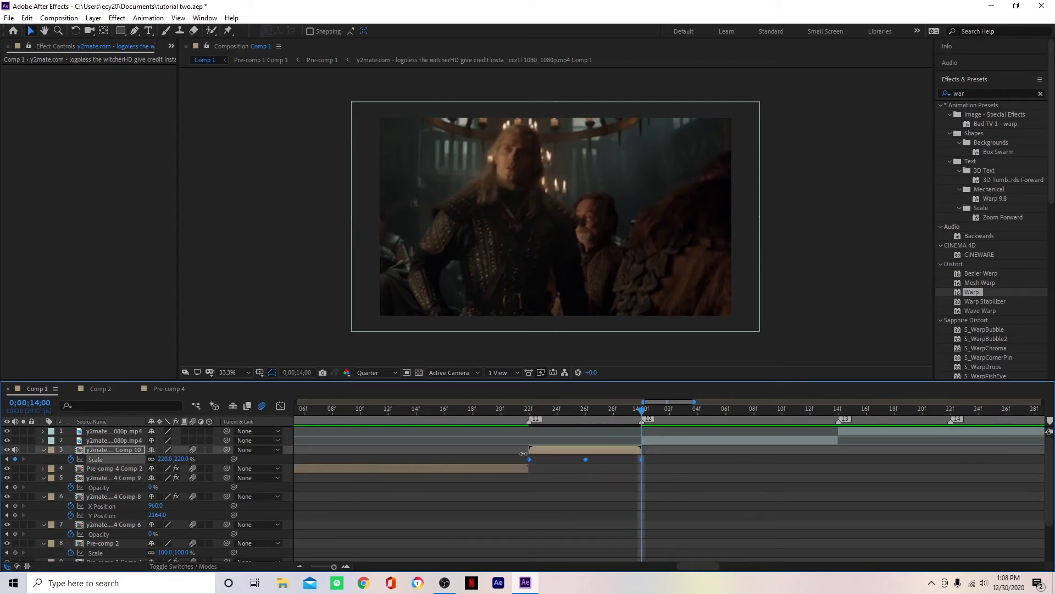
key("shift+F3")
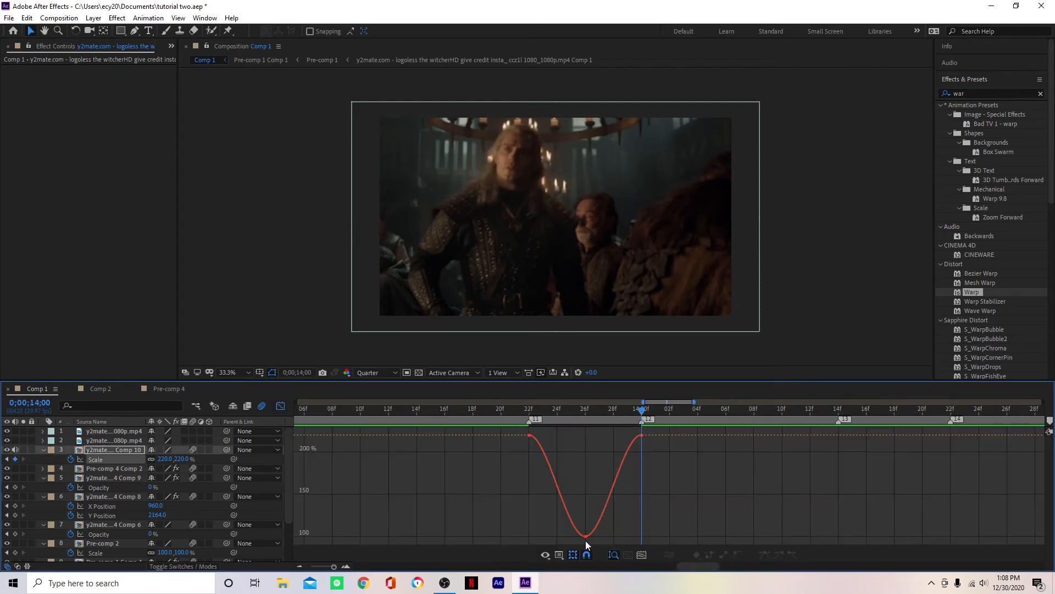
left_click_drag(567, 536, 529, 536)
left_click_drag(604, 536, 642, 536)
key("Page_Up")
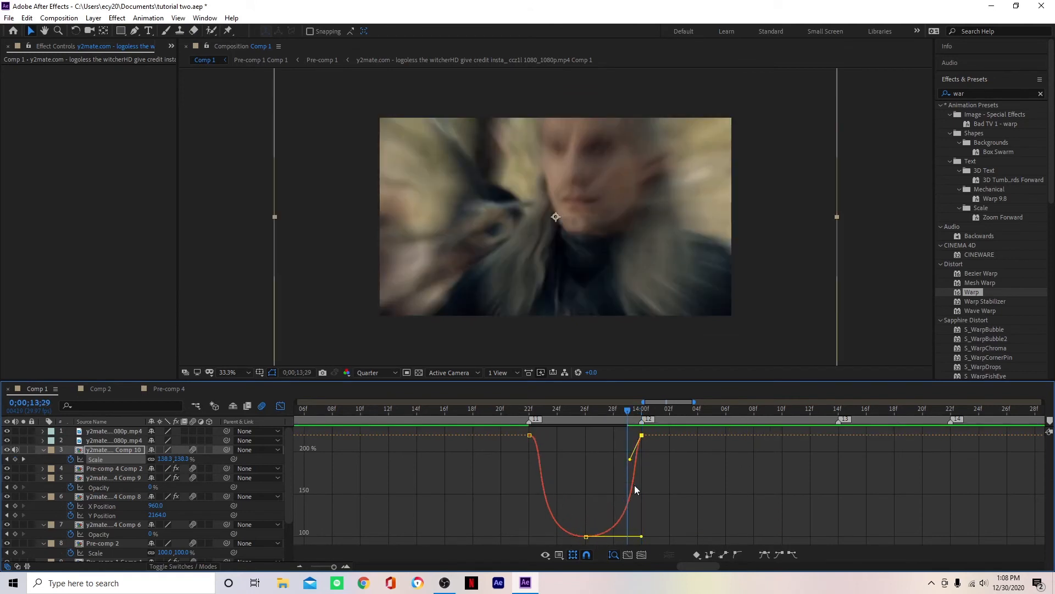
left_click_drag(622, 435, 637, 528)
left_click(534, 418)
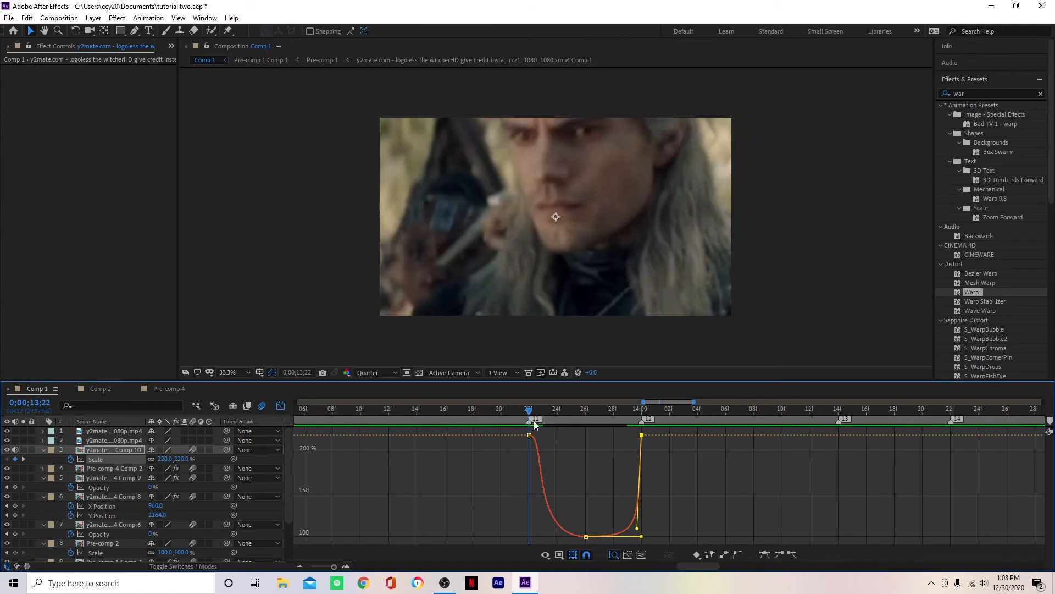
left_click_drag(549, 436, 535, 523)
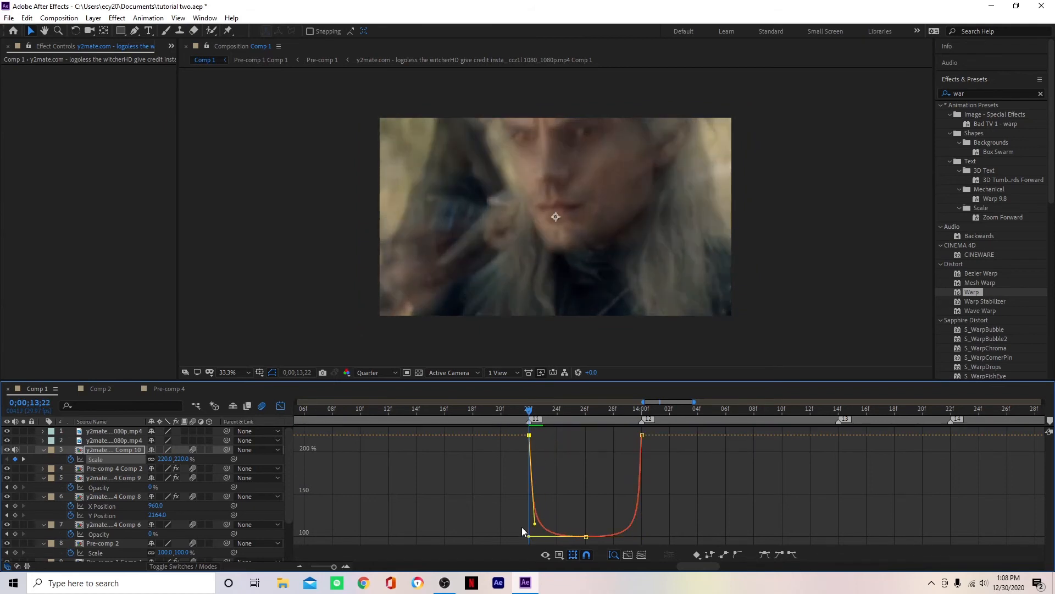
Step: Preview the zoom-out and zoom-in on the clip after the emoji shot
key("space")
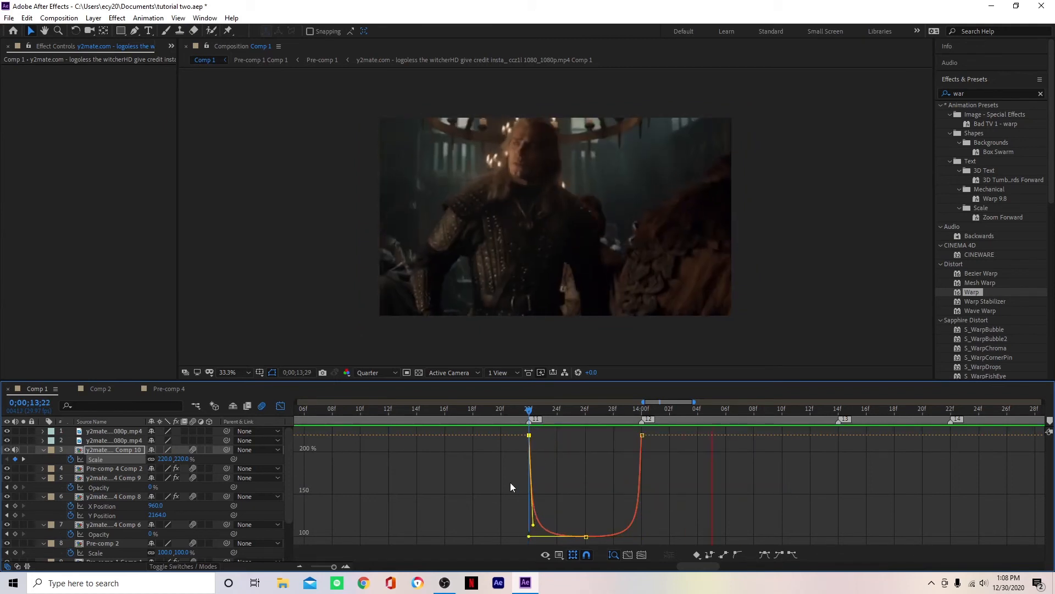
left_click(473, 411)
key("space")
left_click(532, 412)
left_click_drag(533, 411, 369, 499)
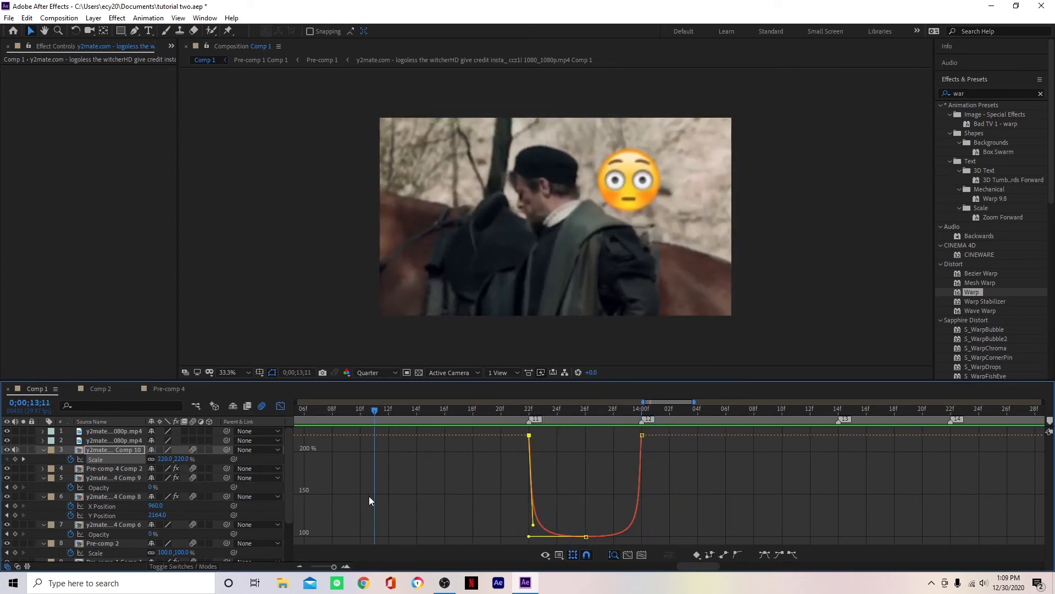
Step: Delete the pre-comp's last Scale keyframe at 0;00;14;00 and move its 100% keyframe to 0;00;13;29
key("space")
key("space")
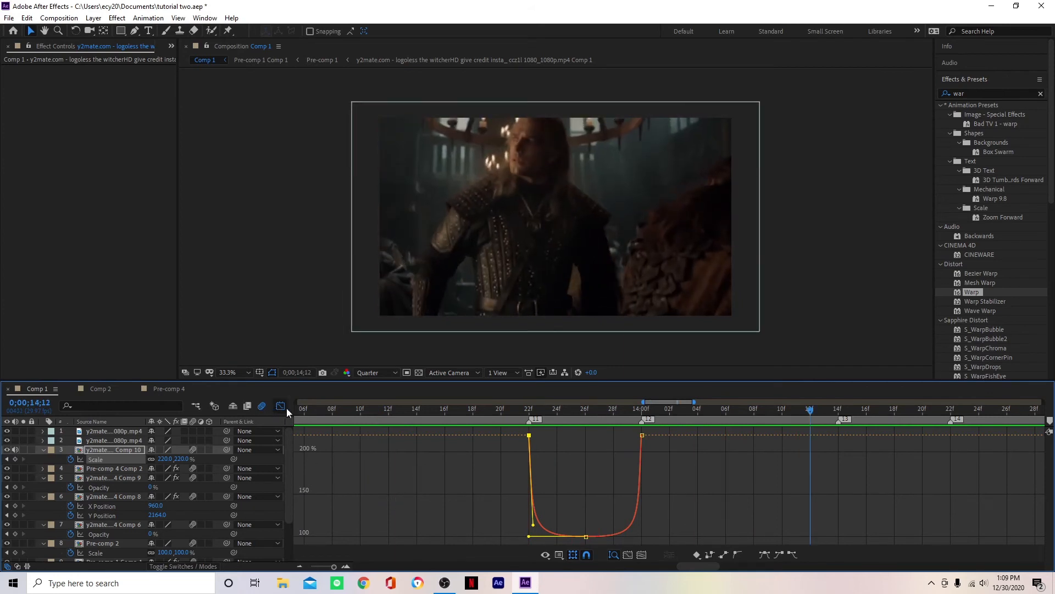
left_click(281, 407)
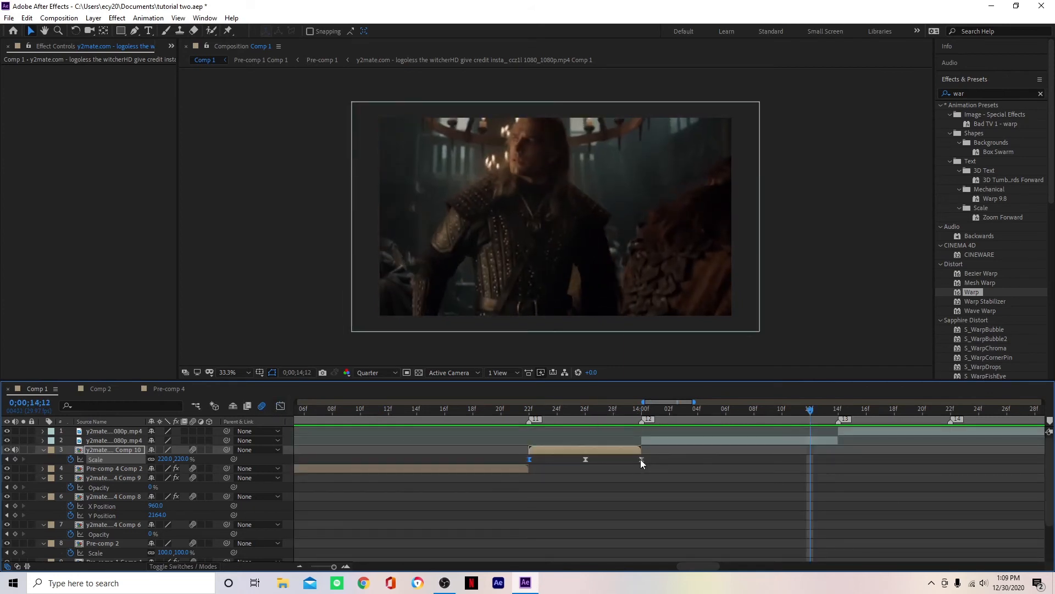
key("Delete")
left_click_drag(543, 409, 521, 462)
Step: Reshape the Scale curve between the two remaining keyframes into a steep drop with a long flat end, and preview it
left_click(280, 406)
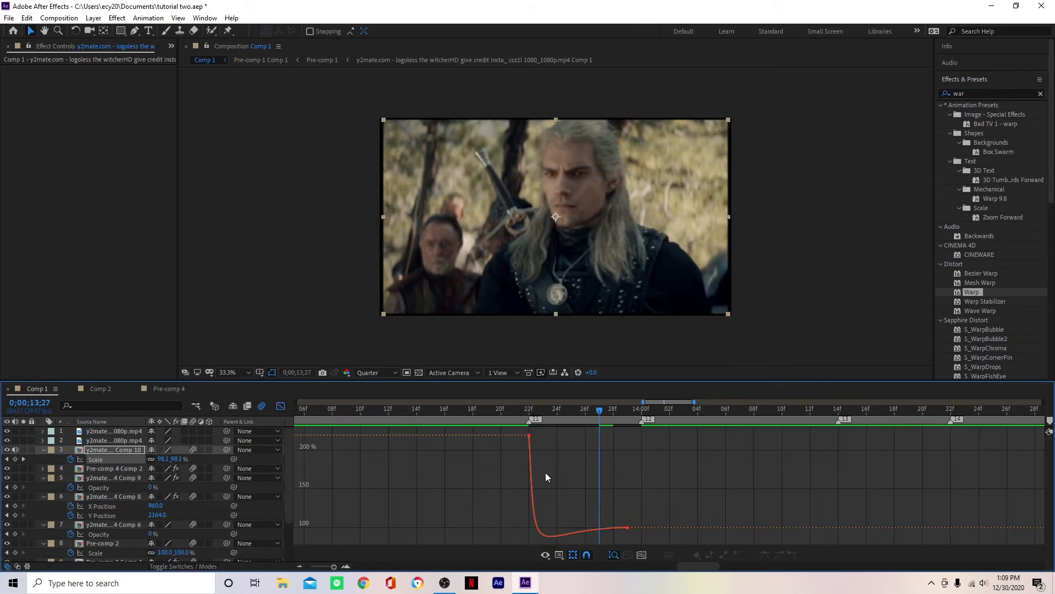
left_click(530, 439)
left_click_drag(538, 540, 532, 497)
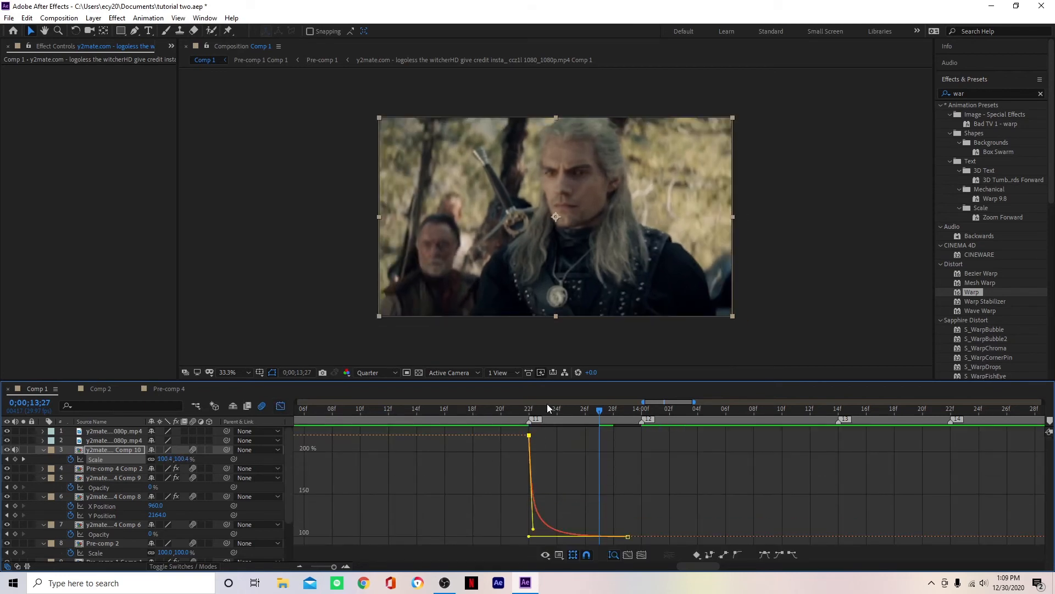
key("space")
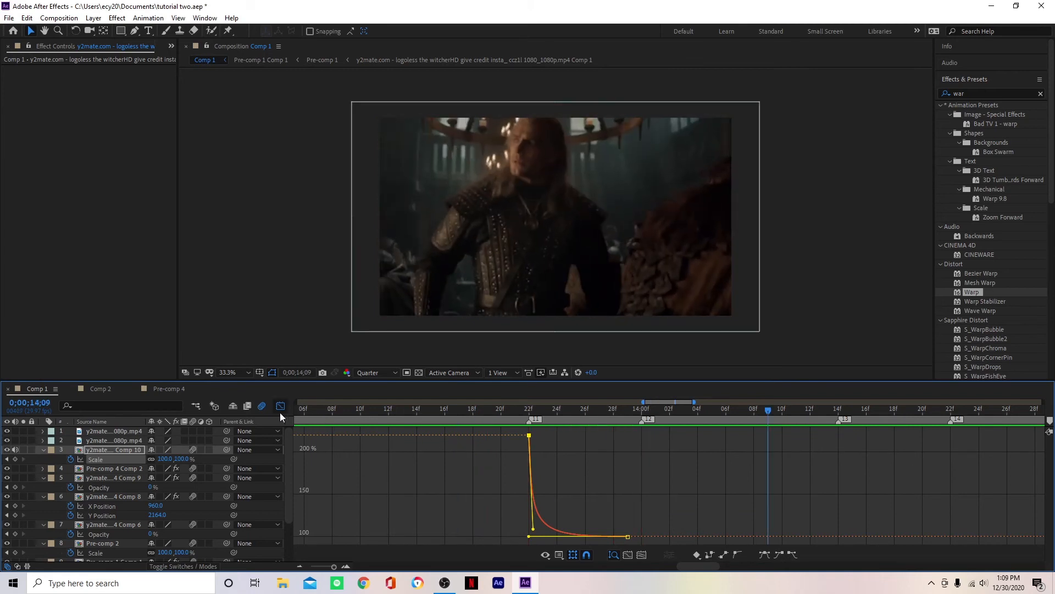
Step: Pre-compose the zoomed clip between markers 11 and 12 again, moving all attributes into the new composition
left_click(280, 407)
left_click(552, 414)
key("ctrl+shift+c")
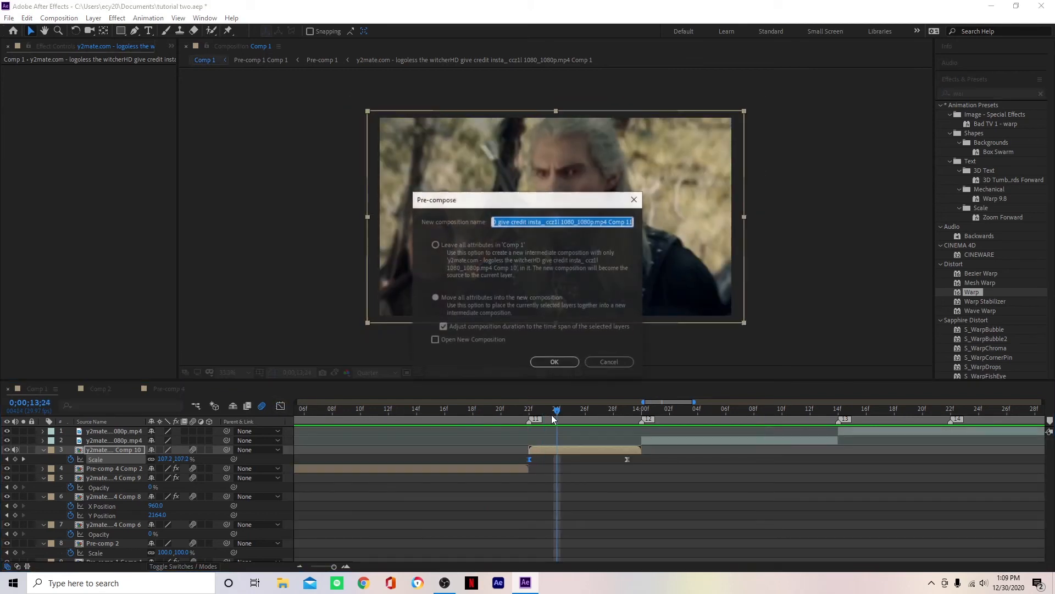
left_click(554, 361)
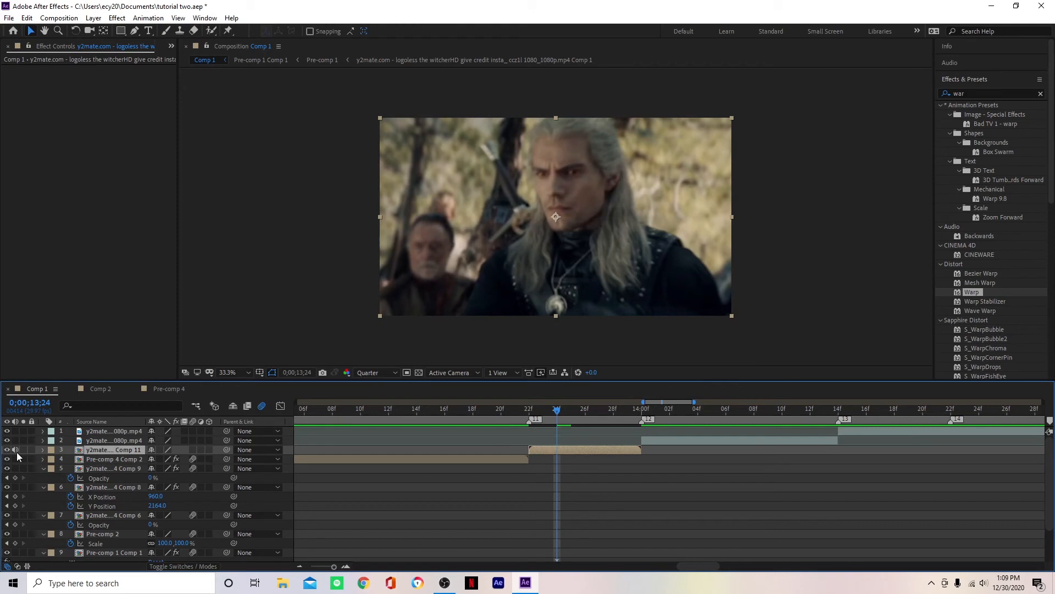
Step: Keyframe the new pre-comp's Scale at 100% at 0;00;13;24 and 220% at 0;00;14;00
key("s")
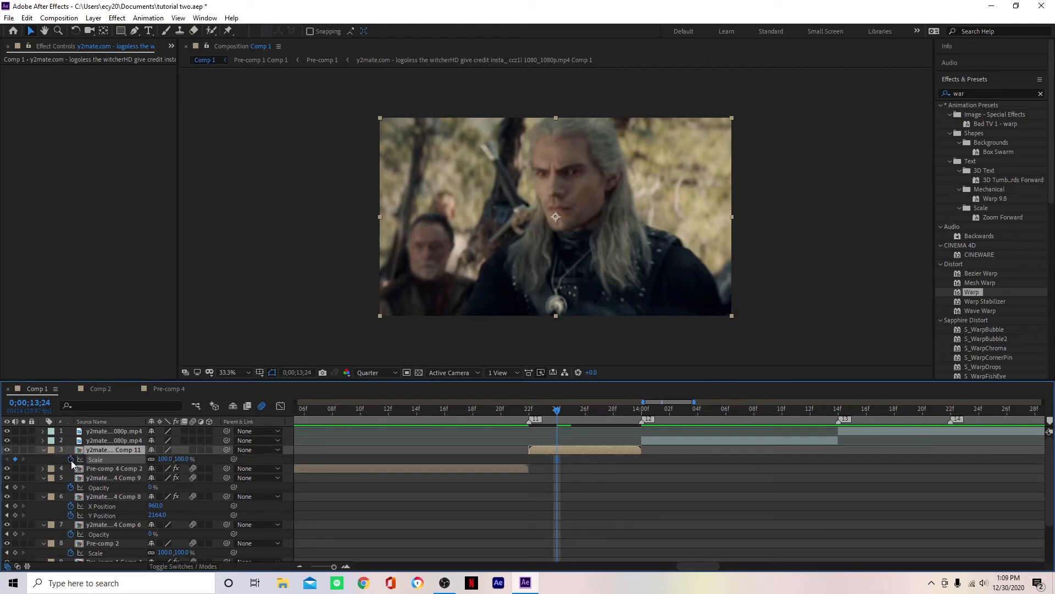
left_click(641, 411)
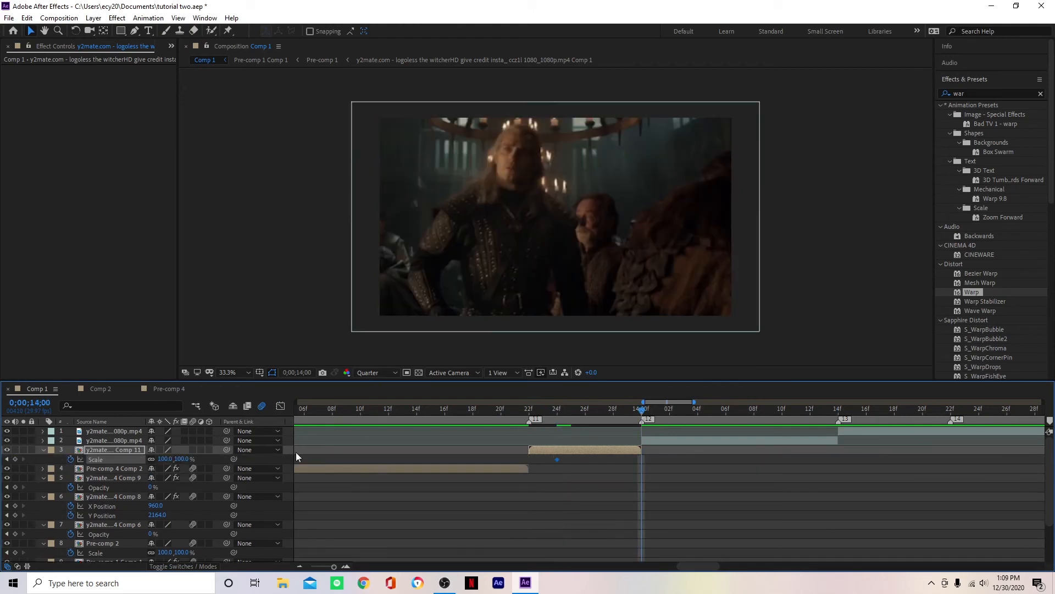
left_click(185, 458)
type("220")
left_click(217, 455)
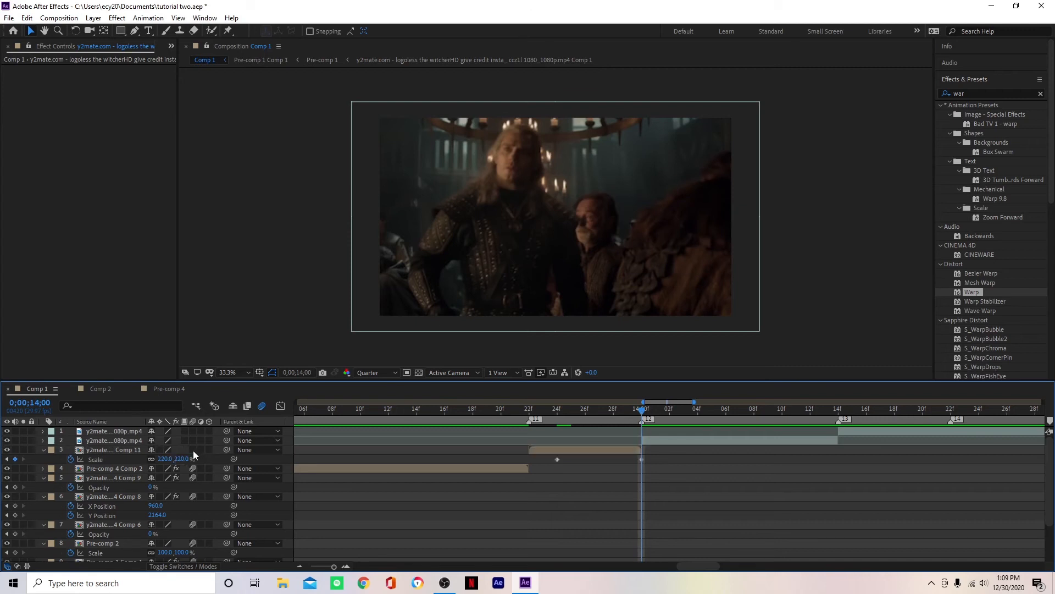
Step: Ease both Scale keyframes and shape the curve with a long flat start and a steep rise at the end
left_click_drag(661, 461, 546, 465)
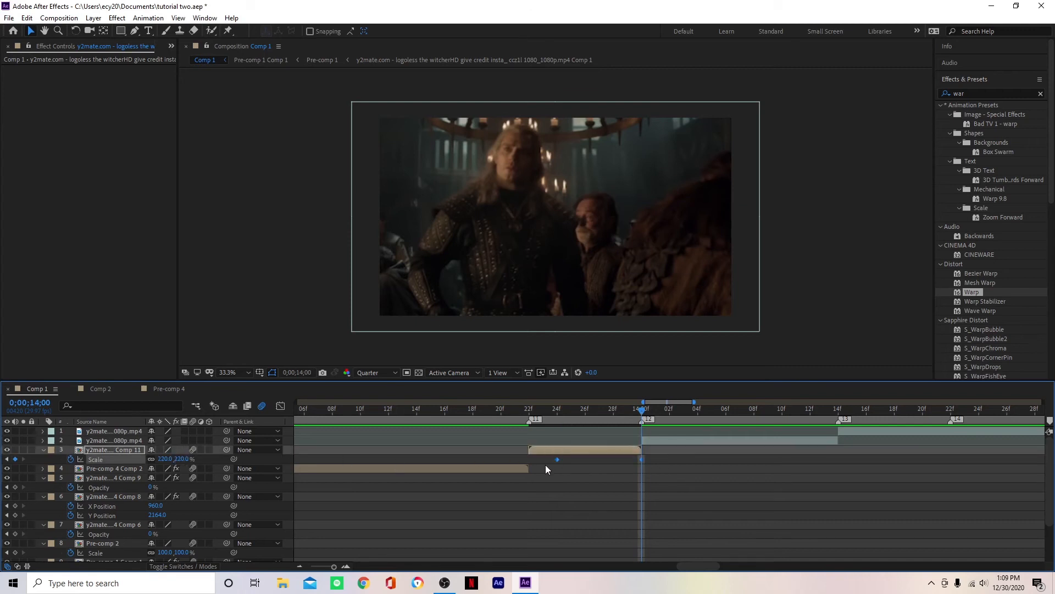
key("F9")
left_click(280, 405)
left_click(557, 536)
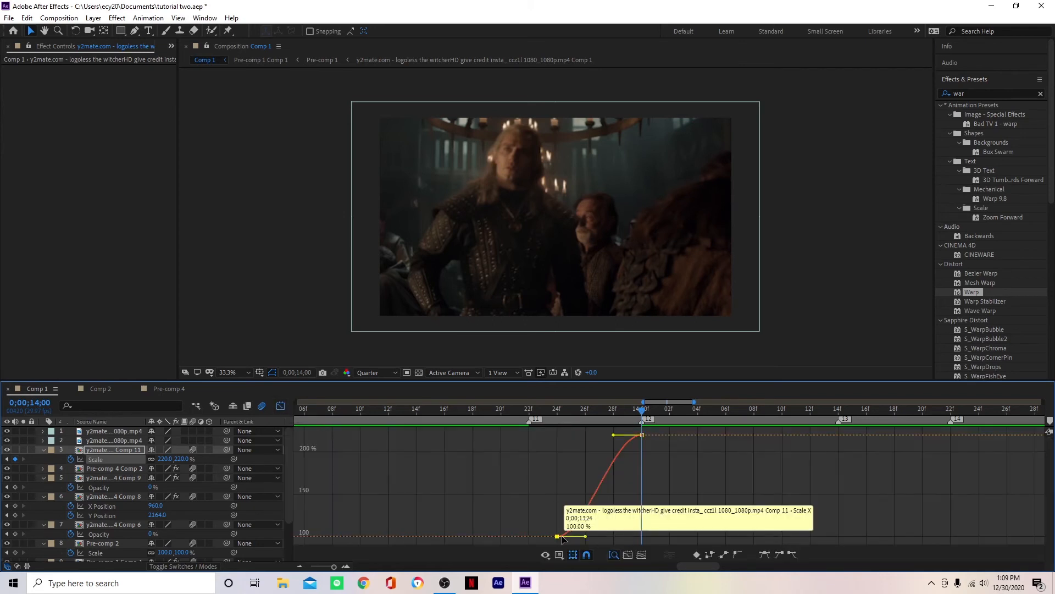
left_click_drag(586, 537, 676, 539)
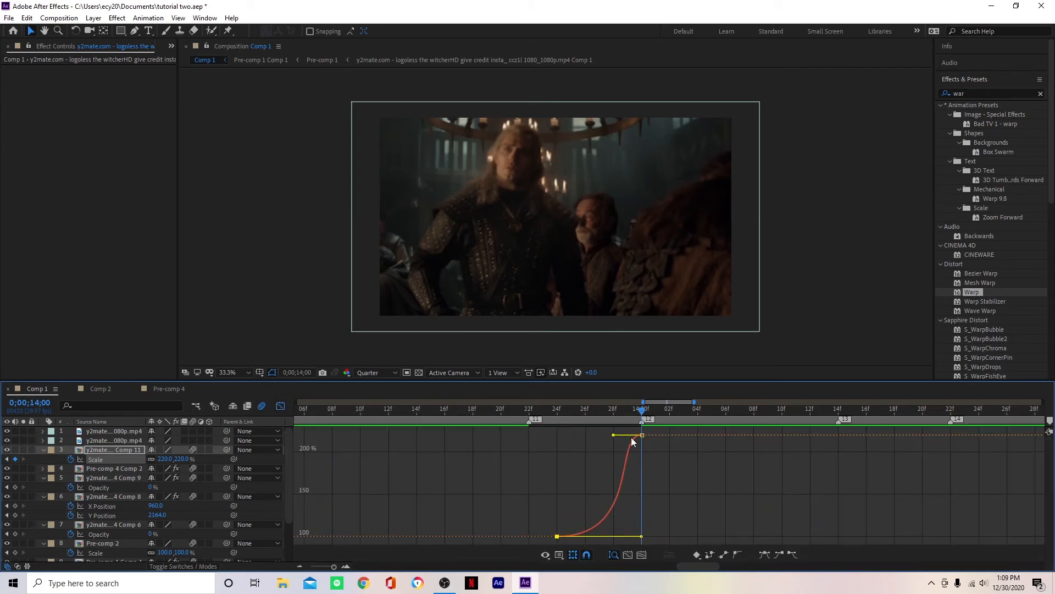
left_click_drag(615, 438, 649, 529)
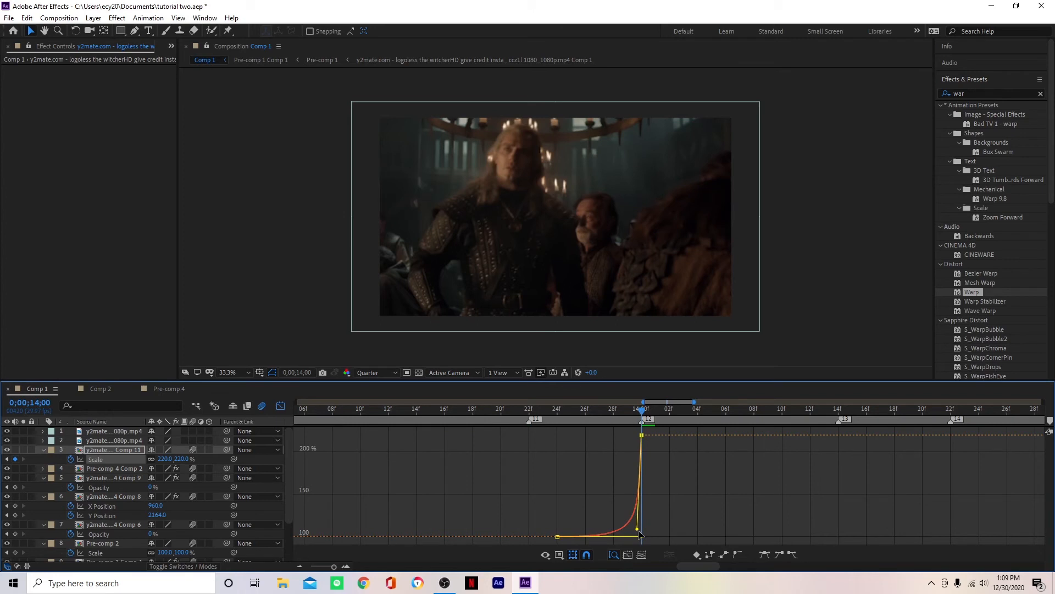
Step: Preview the reworked zoom transition, and examine the movement of the following shot in the Comp 2 reference
key("space")
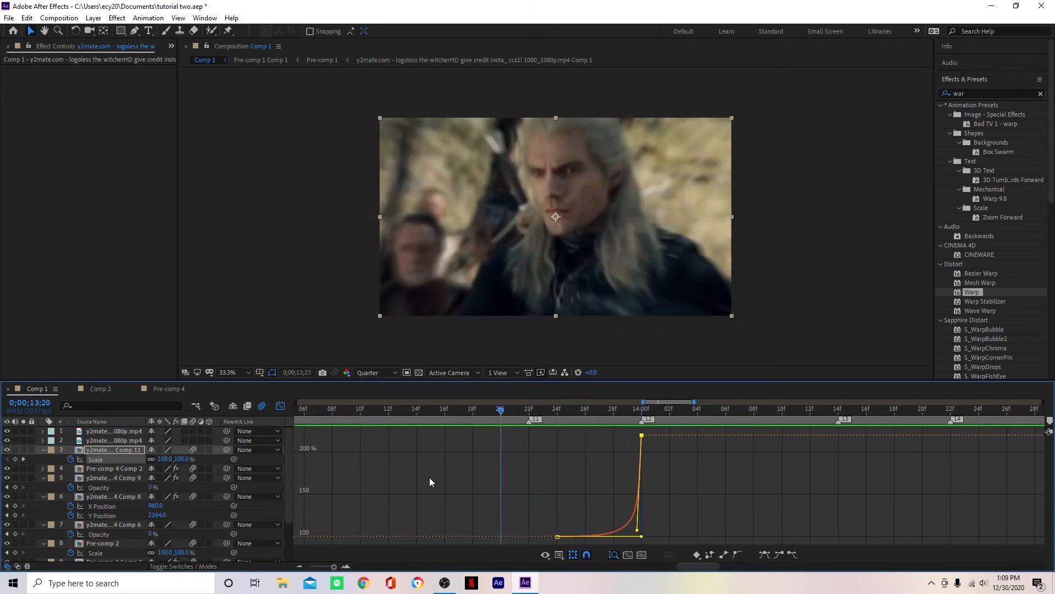
key("space")
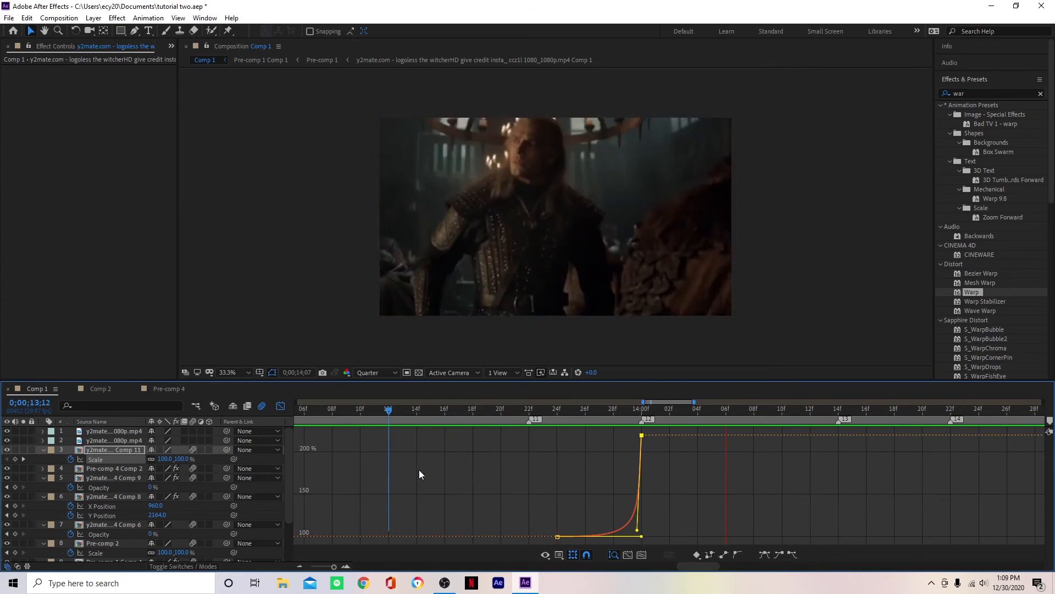
key("space")
left_click(281, 406)
left_click(642, 410)
key("space")
left_click(118, 392)
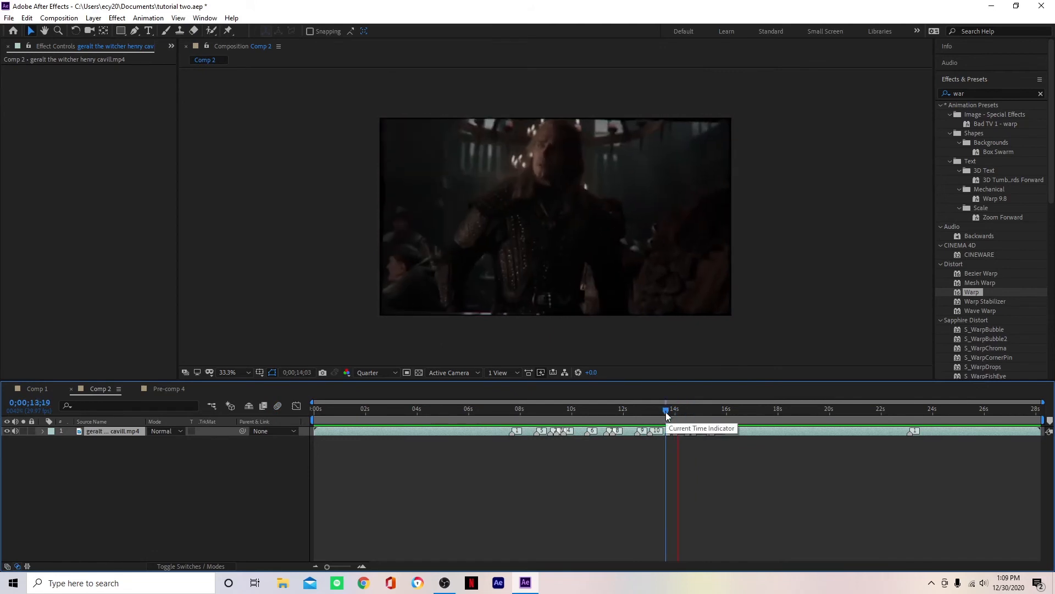
left_click_drag(683, 411, 797, 415)
Step: Return to Comp 1 and pre-compose the clip between markers 12 and 13
left_click(37, 389)
key("d")
left_click(620, 441)
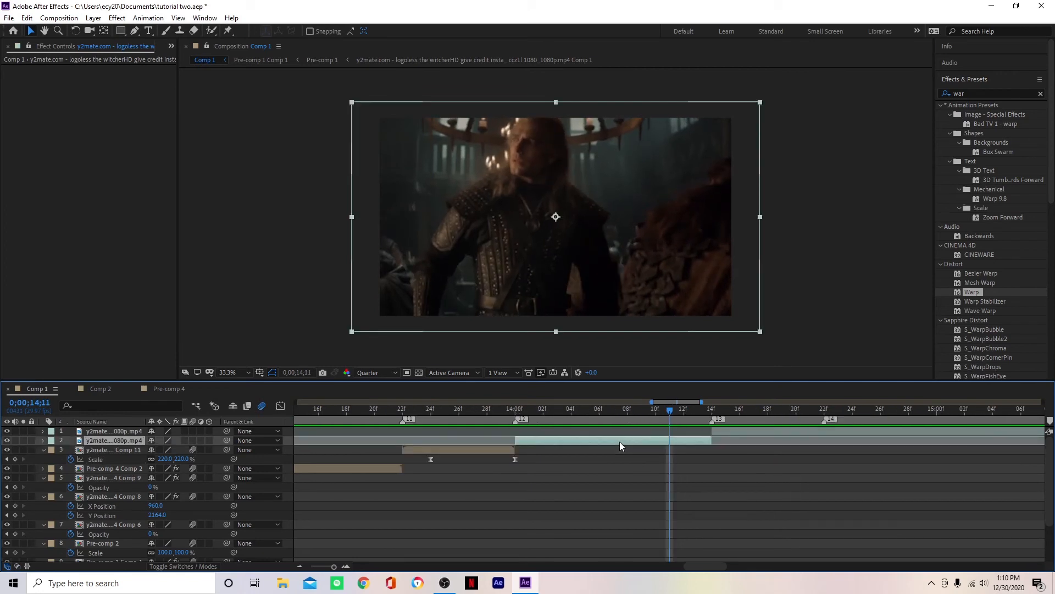
key("ctrl+shift+c")
left_click(551, 364)
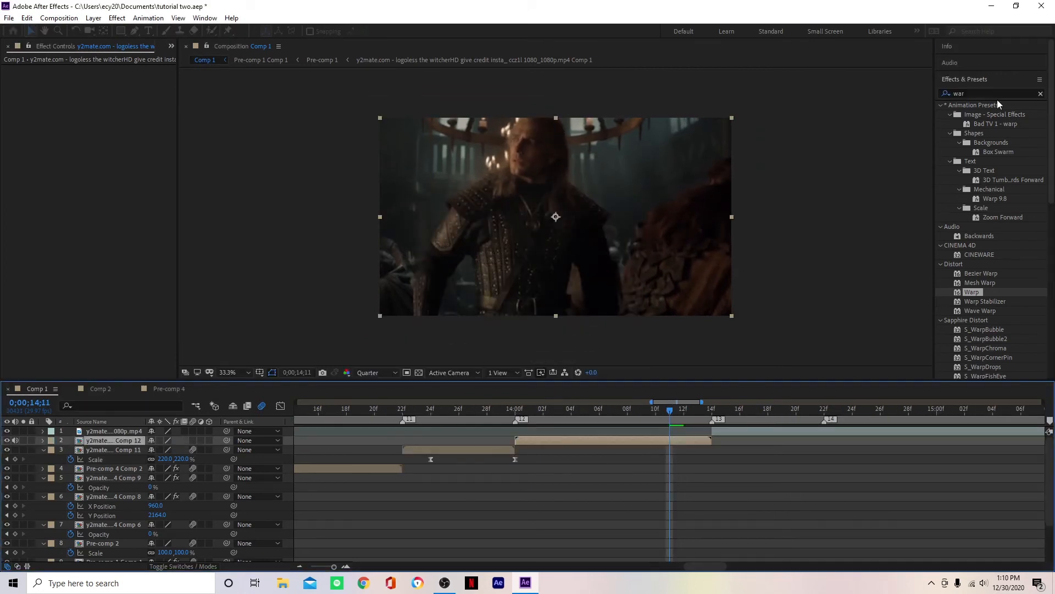
Step: Turn on snapping and move the new pre-comp's anchor point to the middle of the frame's bottom edge
left_click(979, 94)
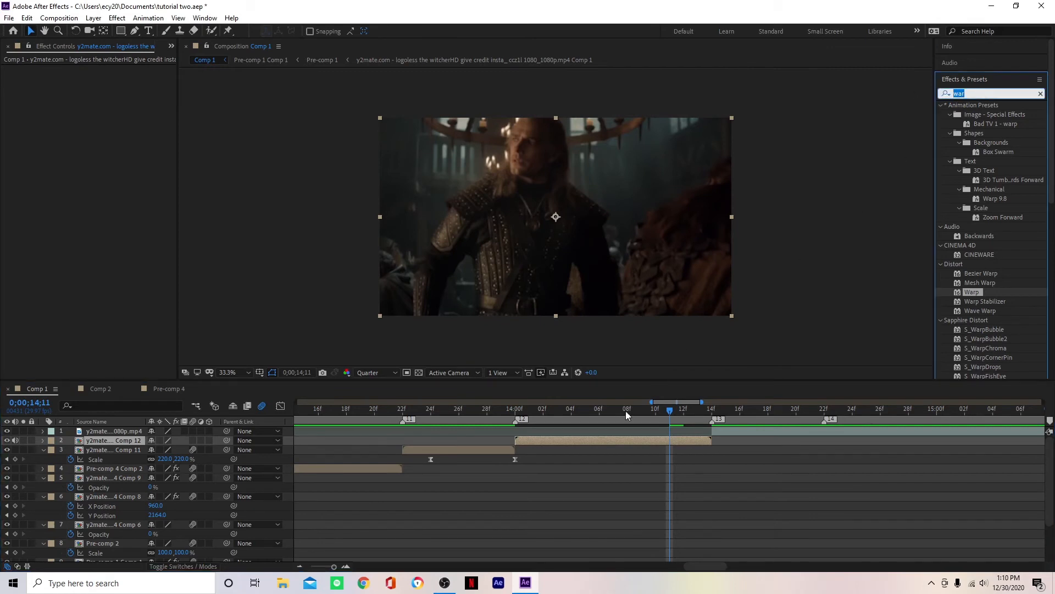
left_click(600, 443)
key("y")
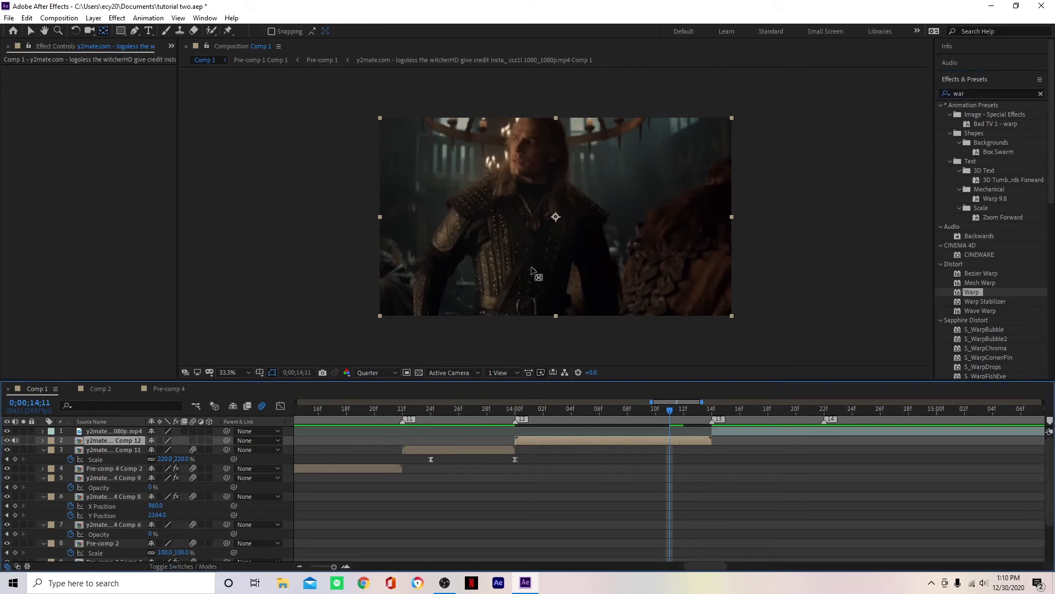
left_click(271, 32)
left_click_drag(556, 217, 556, 285)
left_click_drag(554, 223, 555, 316)
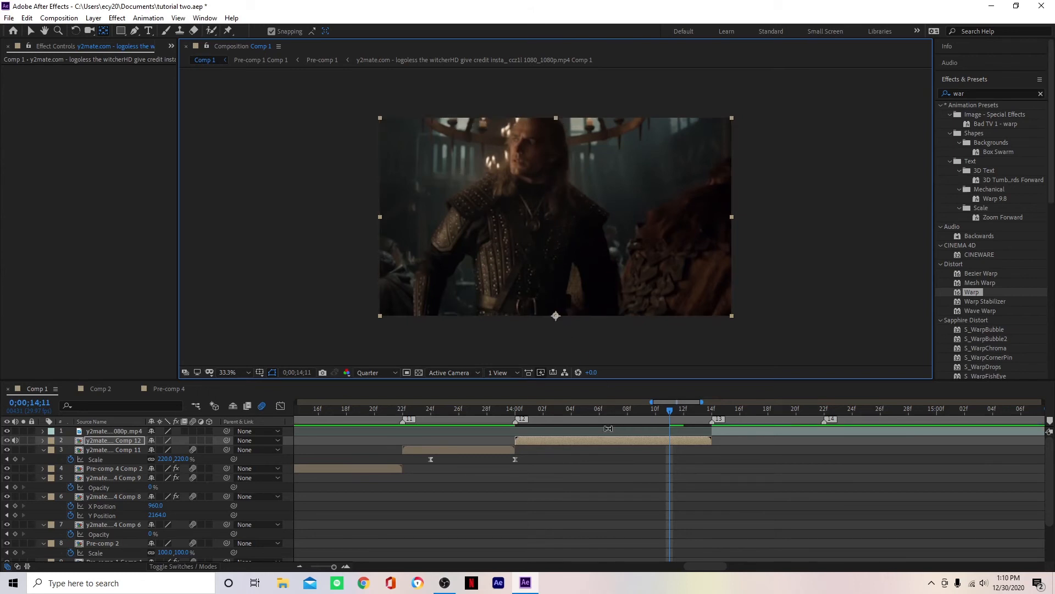
Step: Set a 0° Rotation keyframe on the pre-comp at 0;00;14;01 and go to the clip's last frame
key("v")
left_click(606, 441)
key("r")
left_click_drag(671, 411, 499, 438)
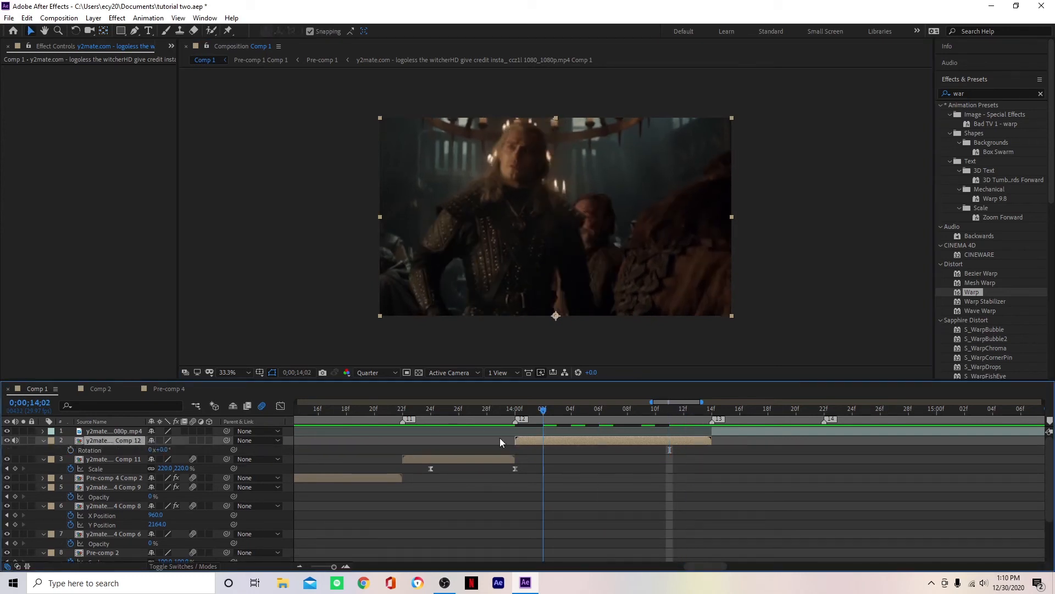
left_click(529, 412)
left_click(70, 450)
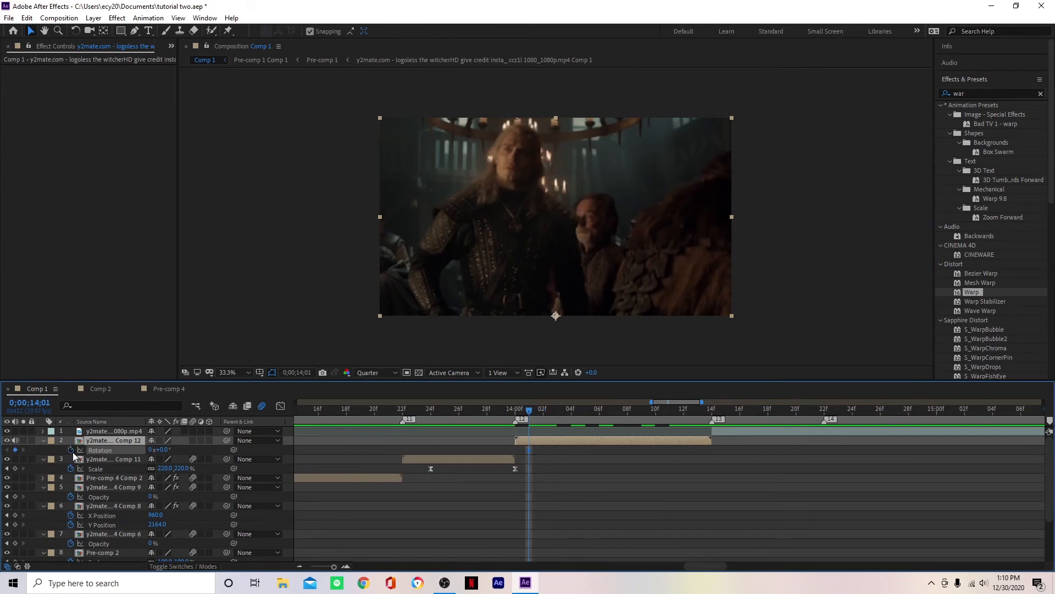
key("o")
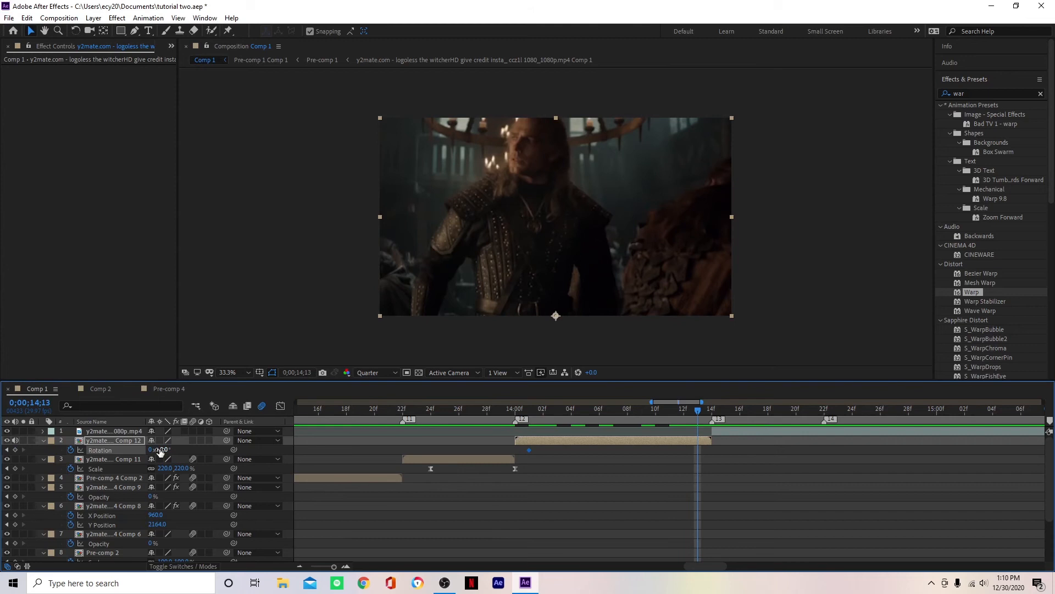
Step: Check the spin in Comp 2, and add a -154° Rotation keyframe to the Comp 1 pre-comp, placed at 0;00;14;14
left_click(100, 388)
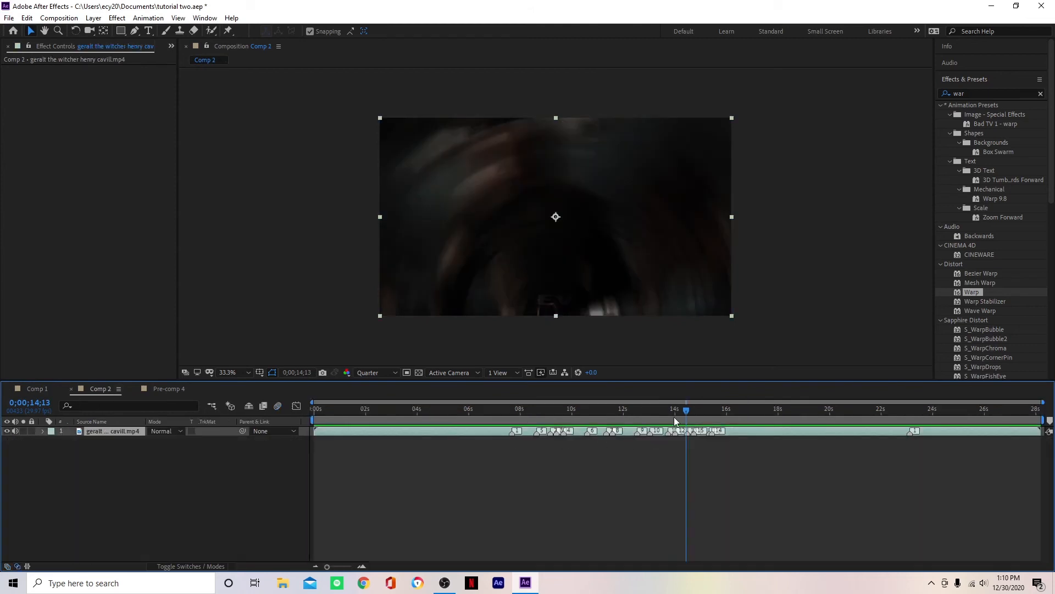
left_click(674, 413)
left_click_drag(675, 419, 687, 421)
left_click(35, 389)
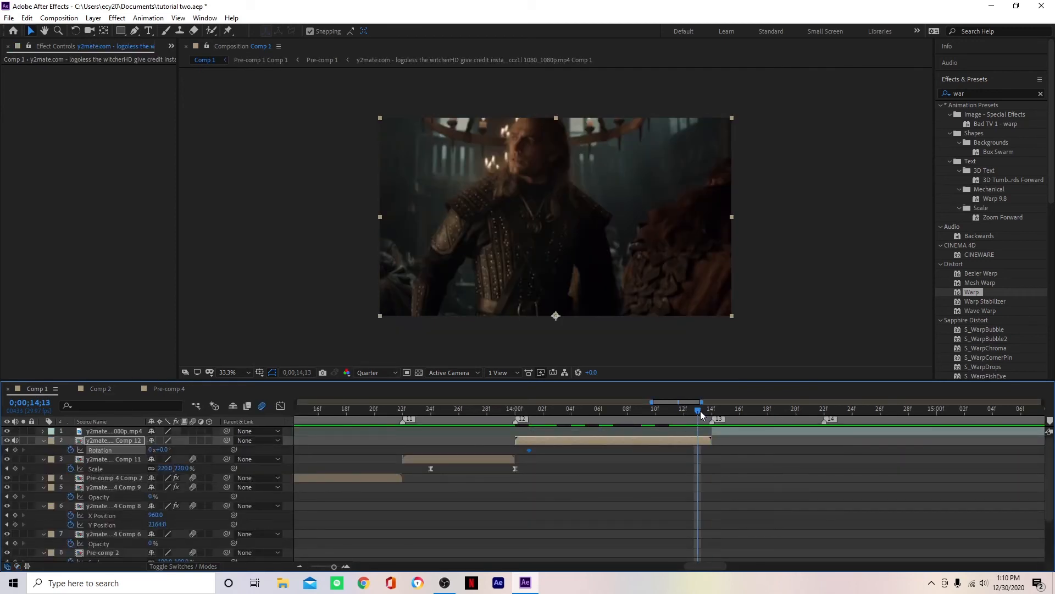
left_click_drag(158, 449, 121, 494)
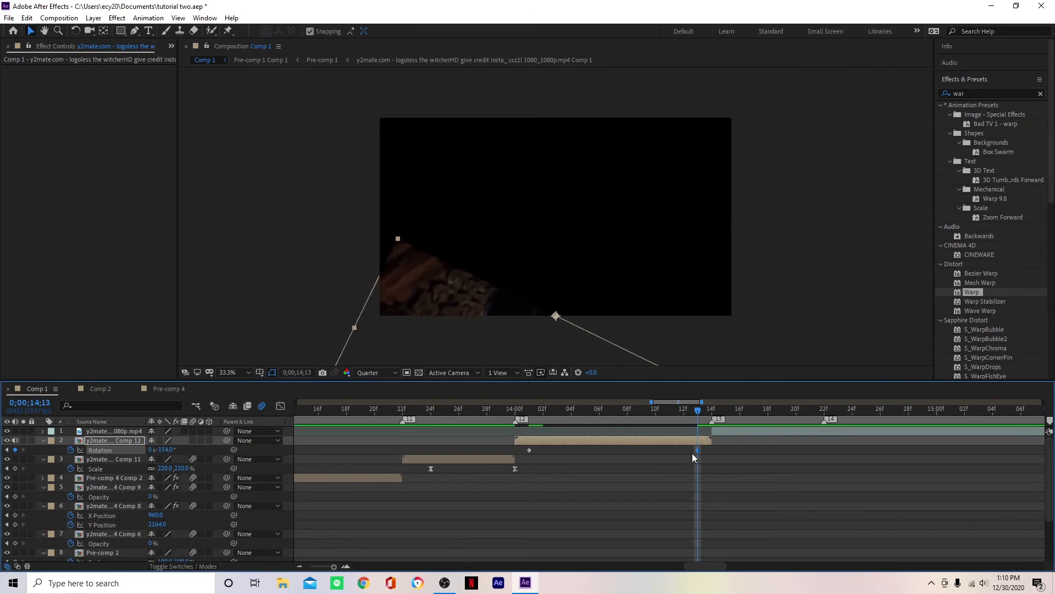
left_click_drag(698, 451, 519, 447)
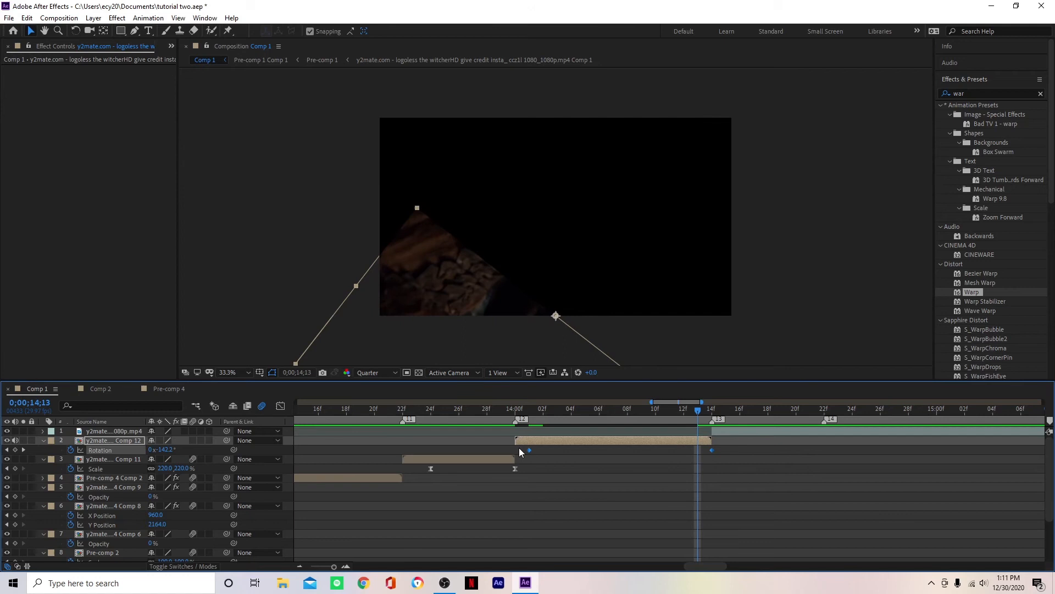
Step: Ease both Rotation keyframes and shape the curve so the spin starts slowly and ends steeply
key("F9")
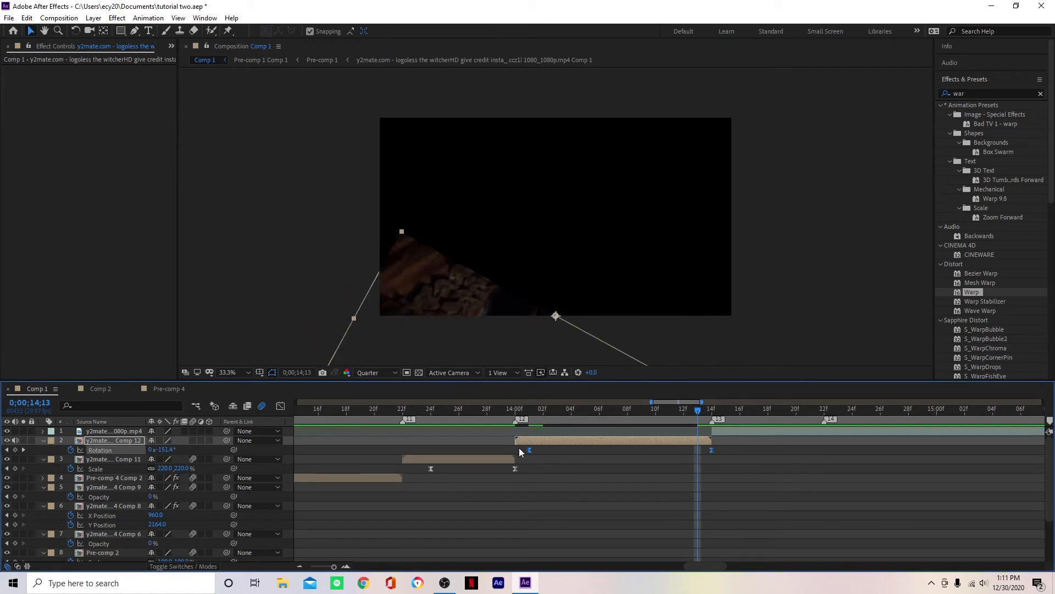
left_click(281, 407)
left_click_drag(591, 436, 758, 443)
left_click_drag(651, 541, 715, 436)
left_click(280, 406)
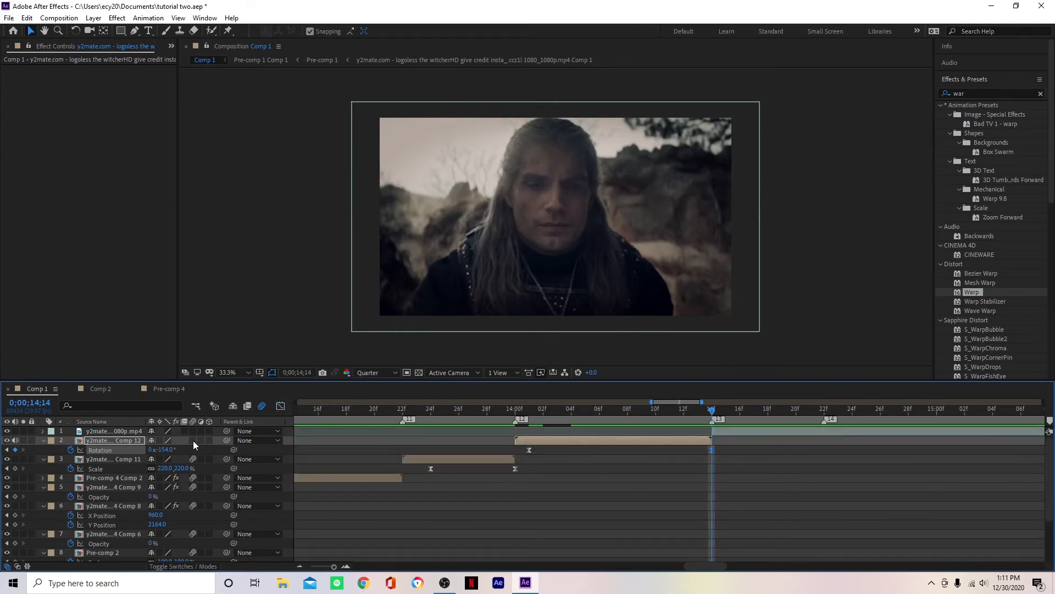
Step: Apply Motion Tile to the rotating pre-comp with Output Width 3000 and Output Height 300
left_click(630, 408)
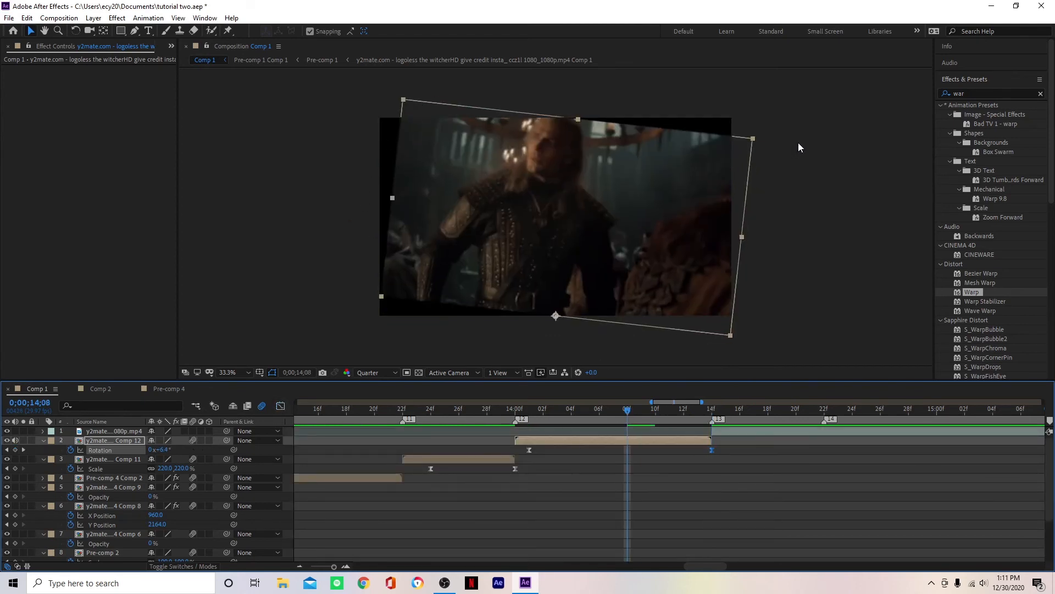
left_click(984, 93)
type("motion t")
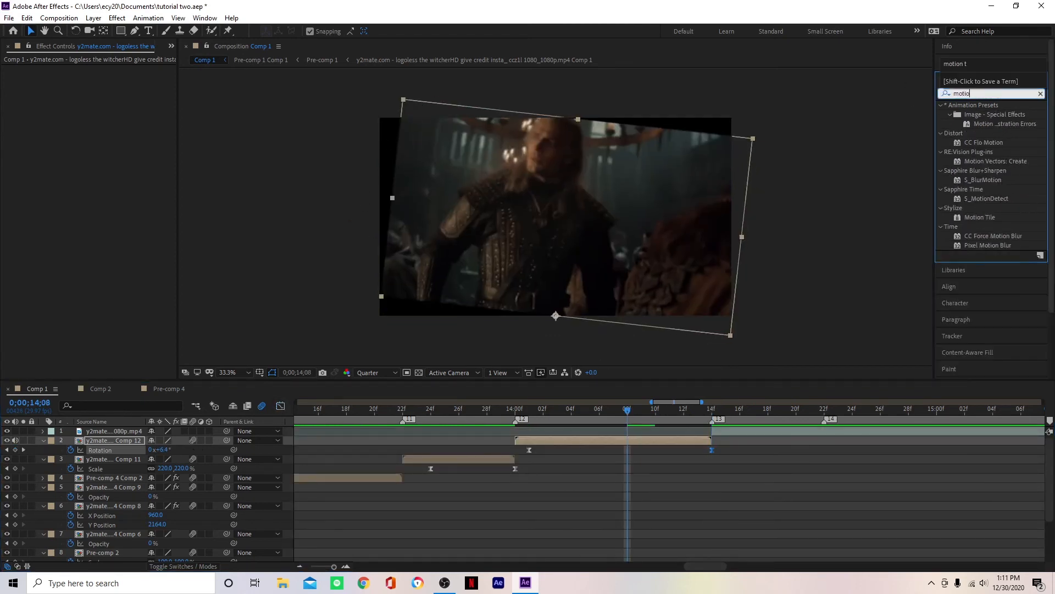
left_click(972, 120)
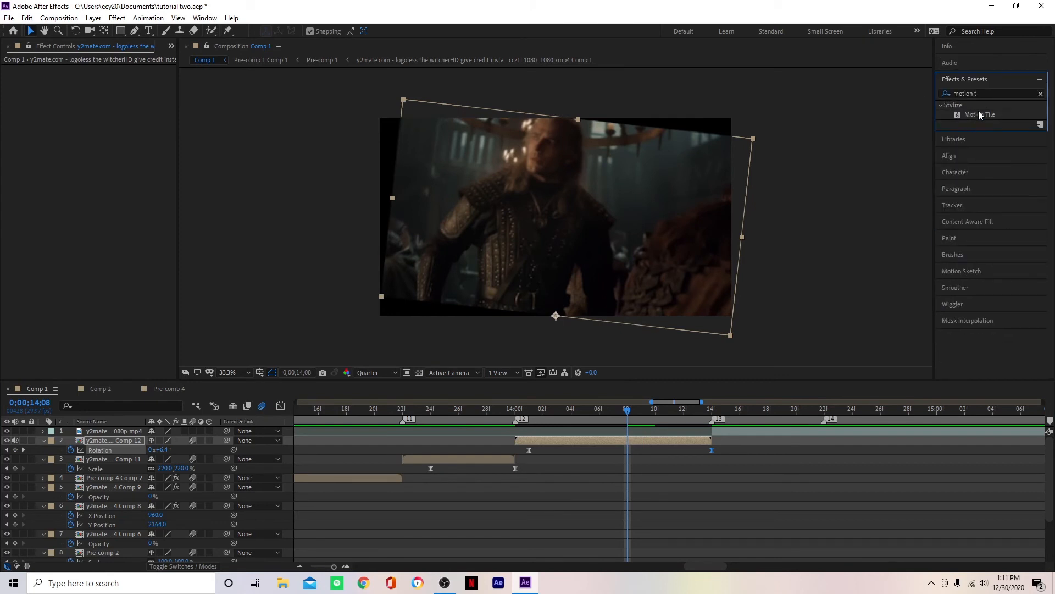
double_click(981, 114)
type("300")
left_click(104, 106)
type("3")
left_click(551, 443)
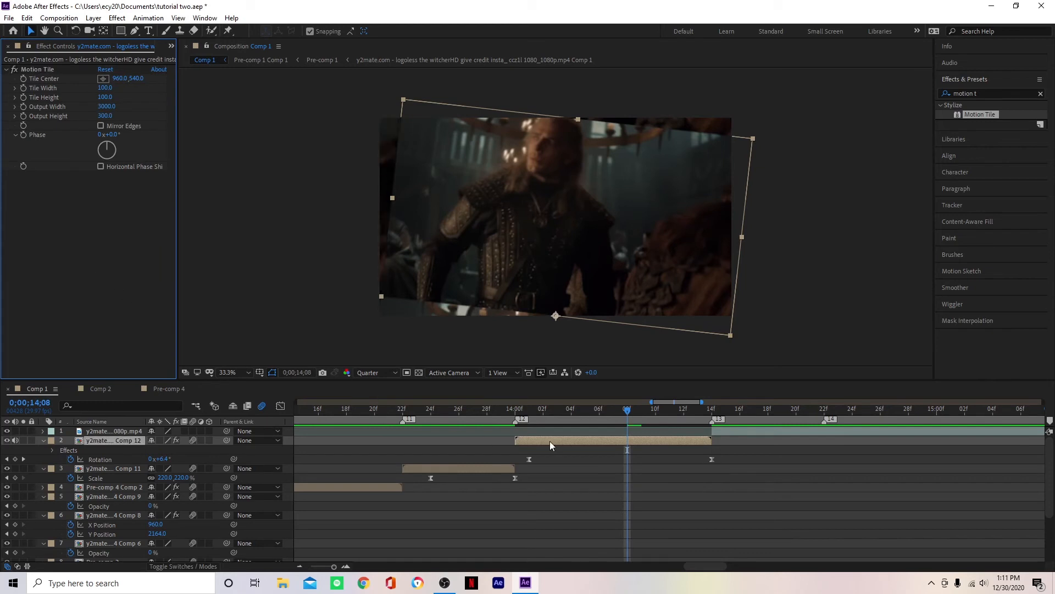
Step: Preview the tiled spin and inspect the Rotation curve of the pre-comp between markers 12 and 13
left_click_drag(581, 409, 487, 409)
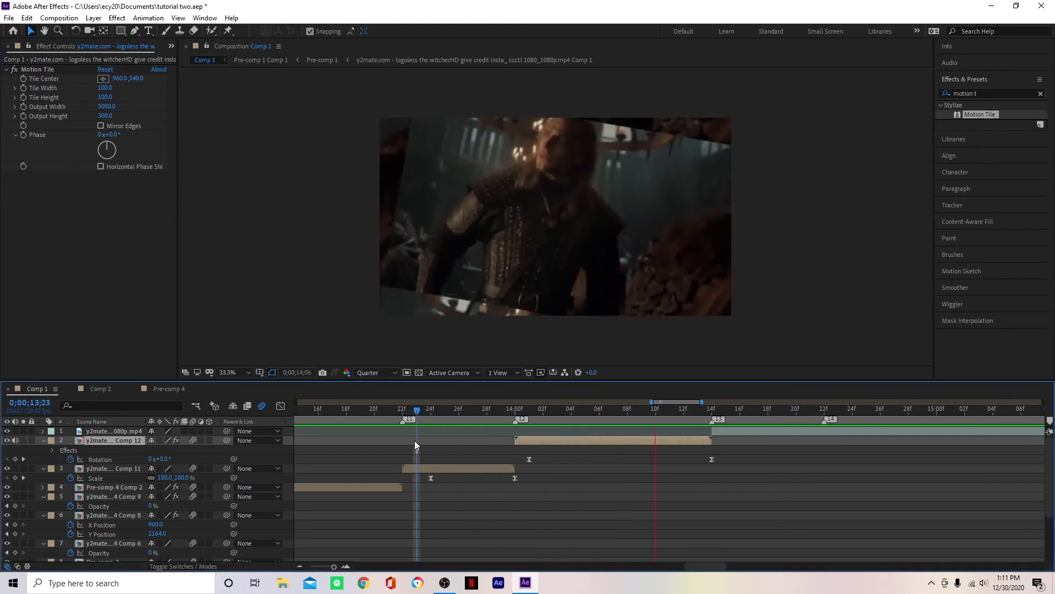
left_click_drag(573, 411, 691, 432)
left_click_drag(728, 465, 525, 456)
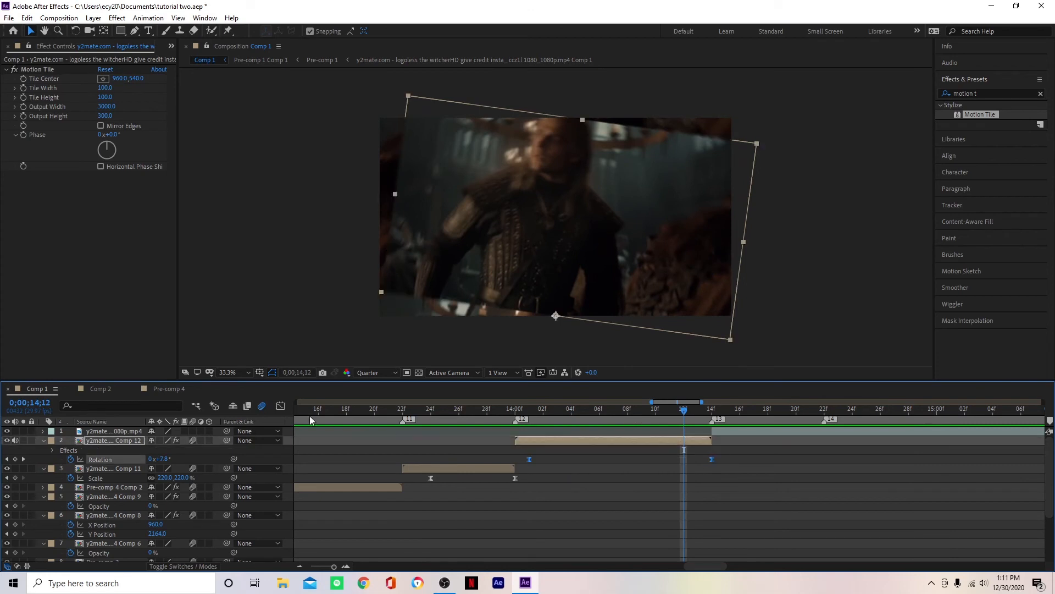
left_click(281, 406)
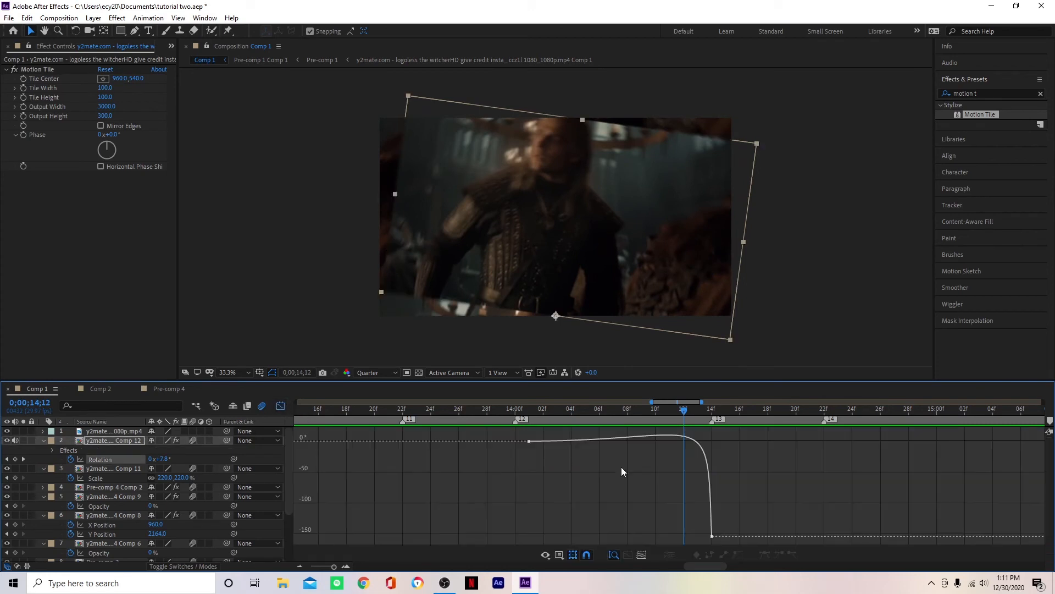
left_click(712, 536)
mouse_move(683, 418)
left_mouse_down()
mouse_move(538, 423)
mouse_move(523, 414)
left_mouse_up()
left_click(277, 409)
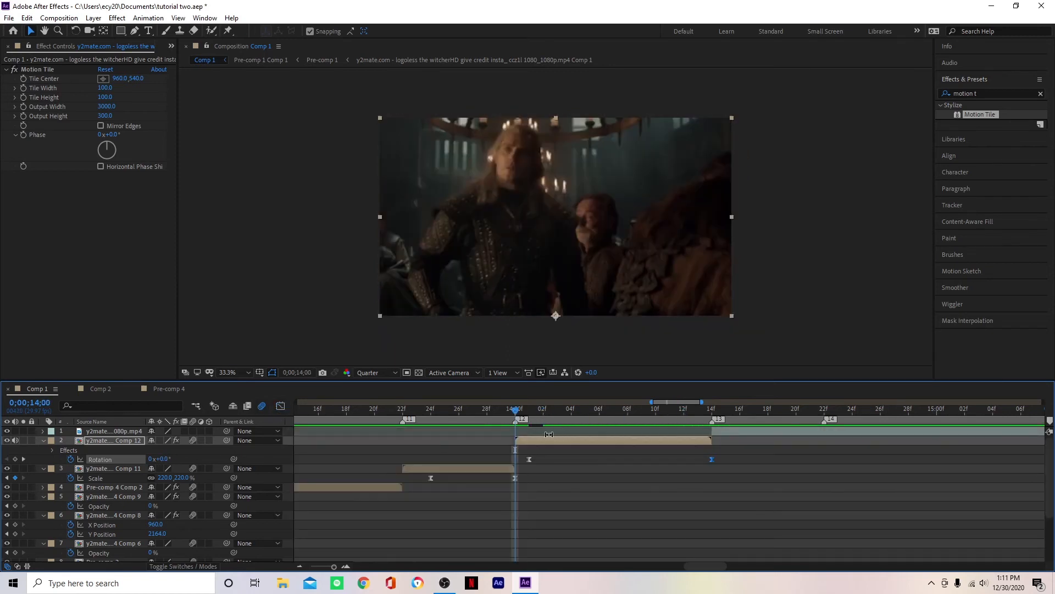
Step: Pre-compose the spinning clip and add Scale keyframes of 55% at 0;00;14;00 and 100% at 0;00;14;12
key("ctrl+shift+c")
left_click(549, 360)
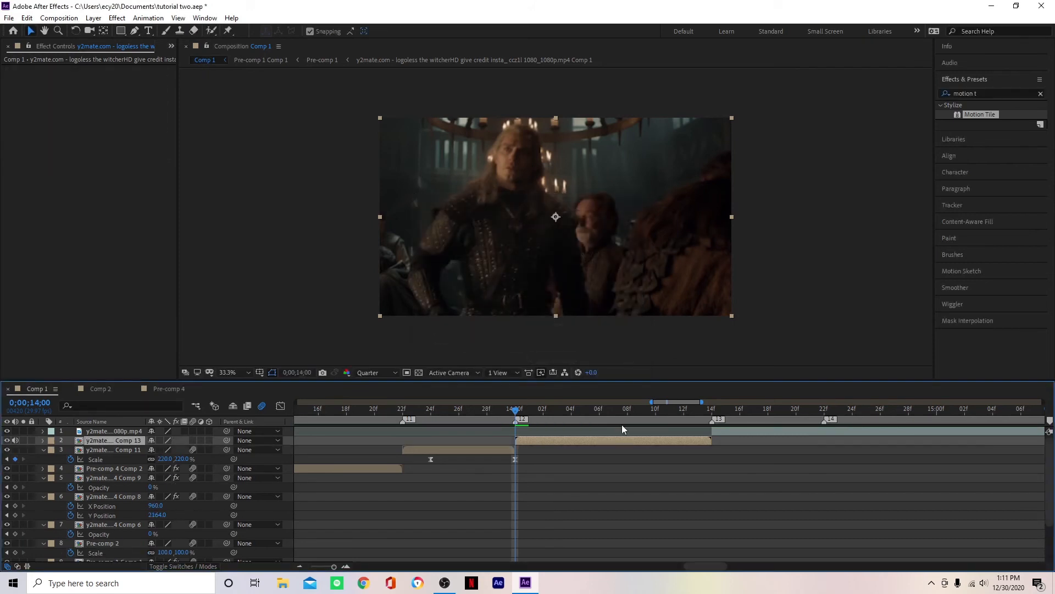
left_click(627, 409)
left_click_drag(642, 411, 683, 409)
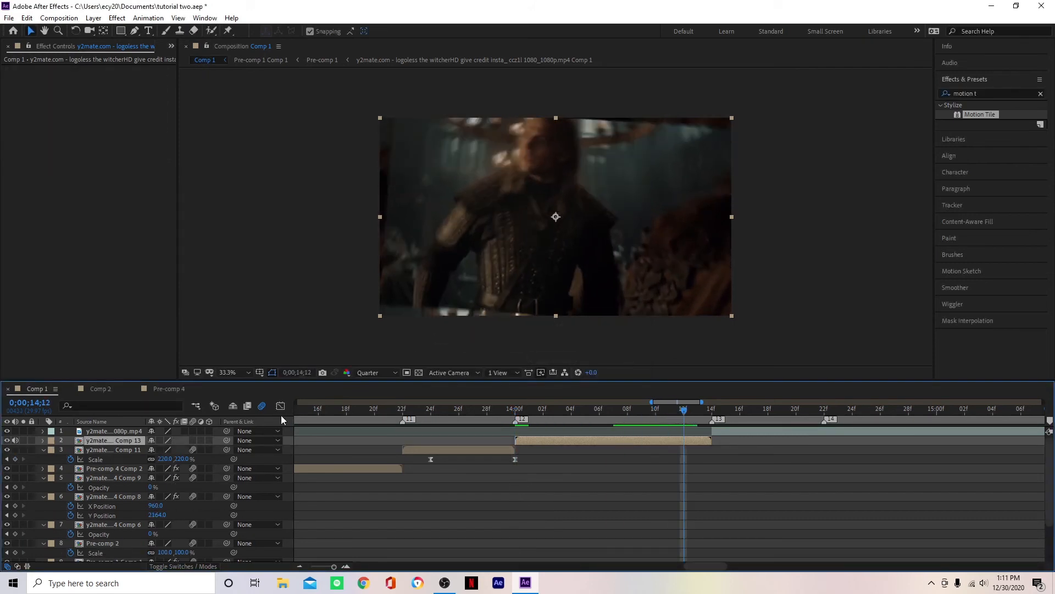
key("s")
left_click(70, 449)
key("i")
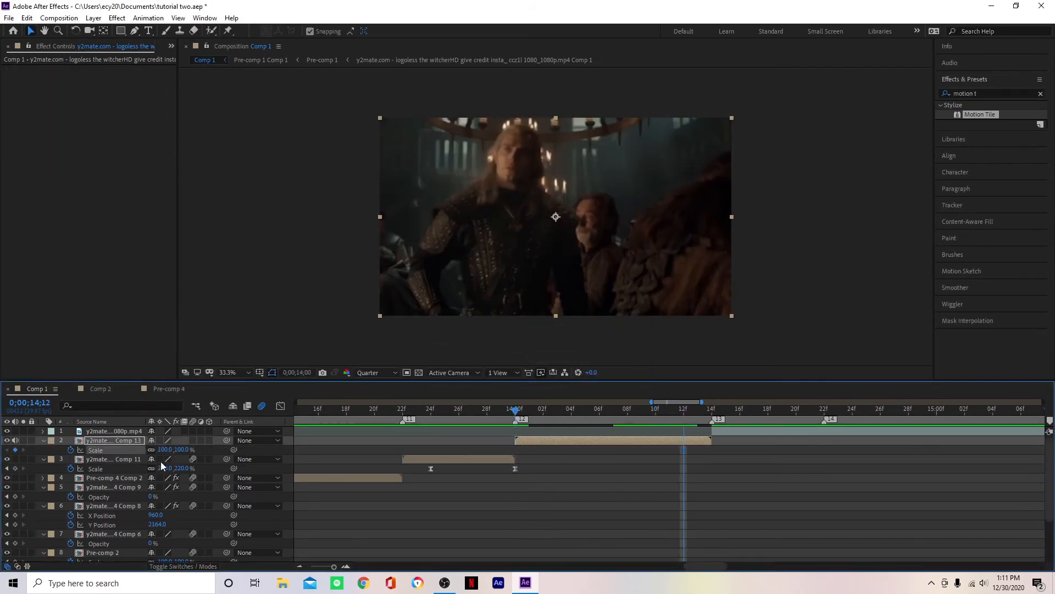
left_click(177, 449)
key("Return")
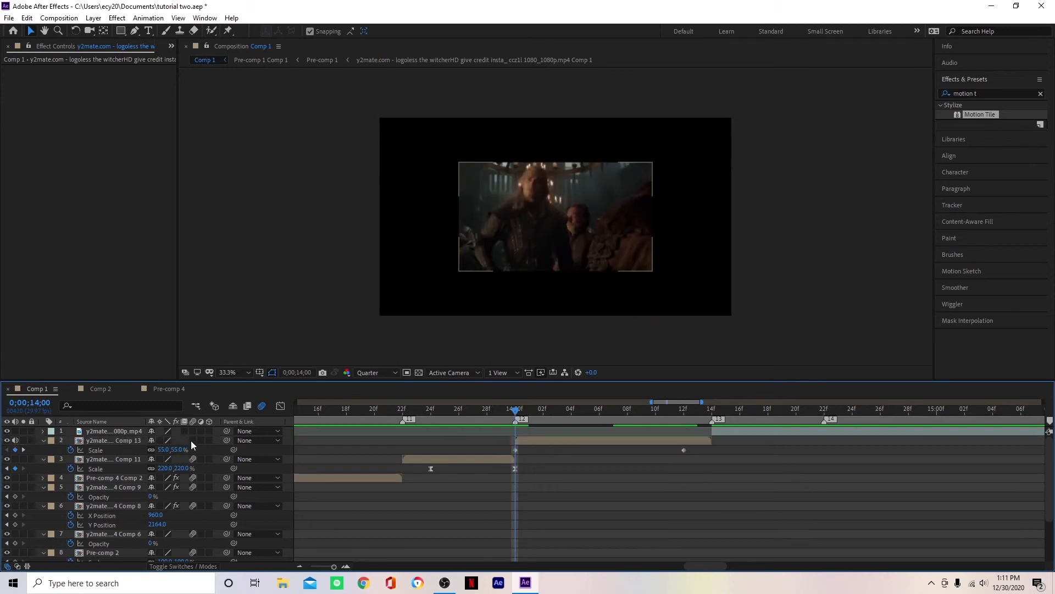
Step: Ease both Scale keyframes, shape the curve to rise steeply at the start and flatten out, and preview the zoom
mouse_move(701, 450)
left_mouse_down()
mouse_move(503, 450)
mouse_move(690, 456)
left_mouse_up()
key("F9")
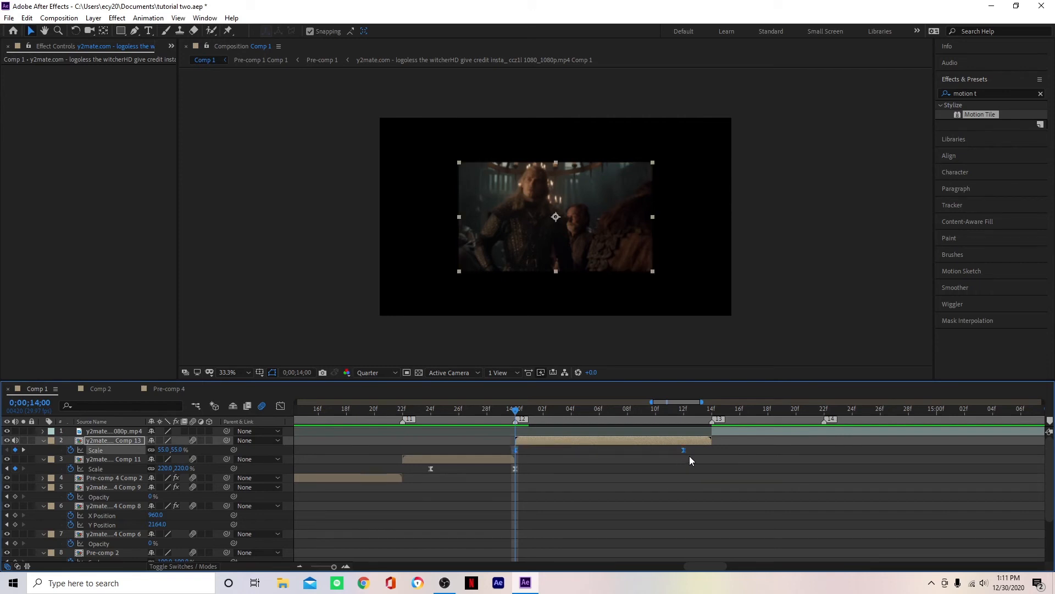
left_click(281, 407)
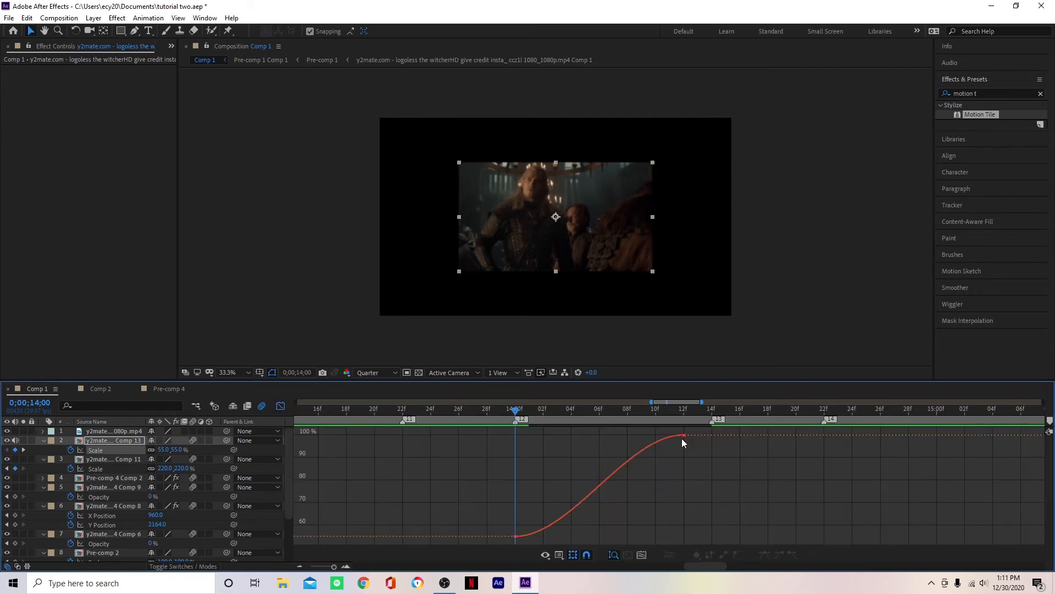
left_click_drag(627, 435, 497, 441)
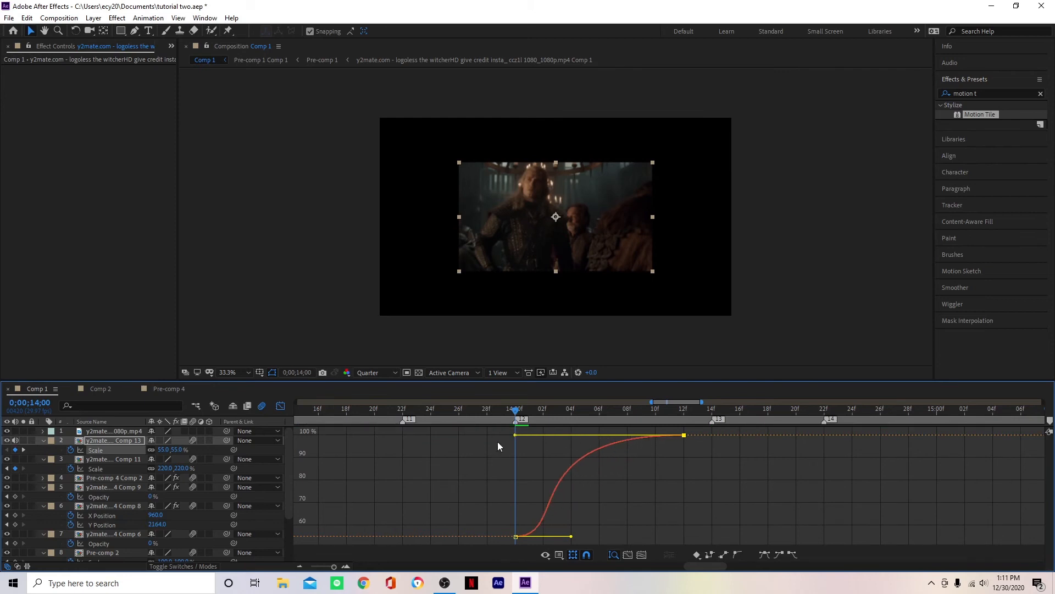
left_click_drag(571, 536, 516, 444)
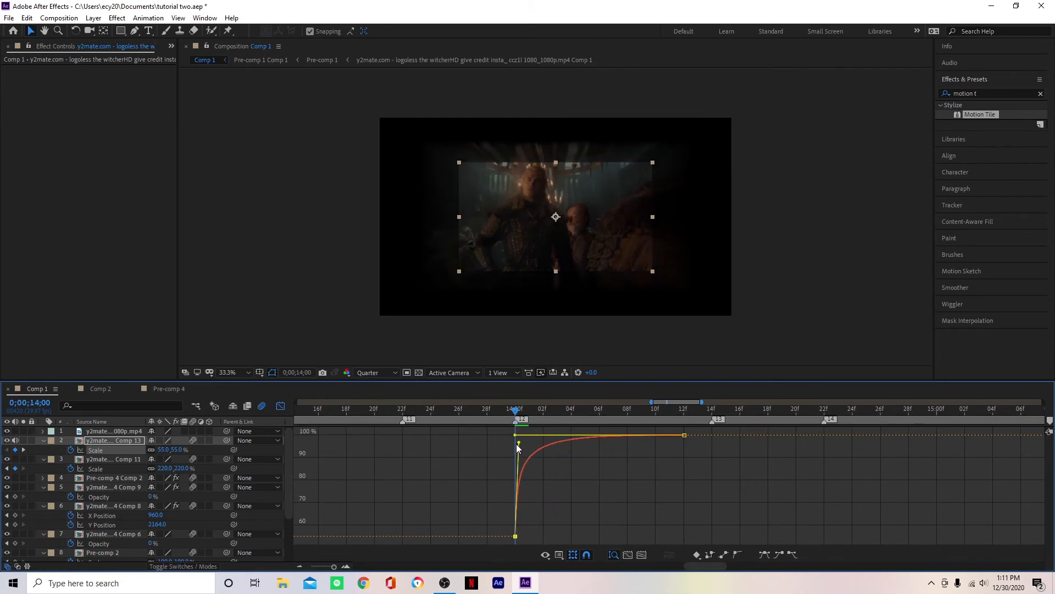
left_click(281, 407)
key("space")
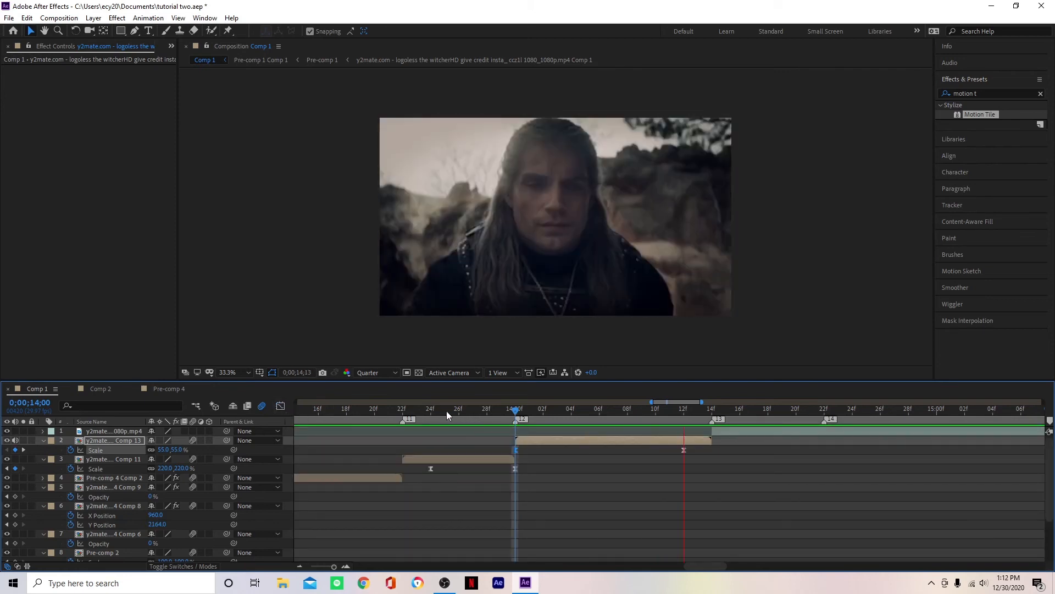
key("space")
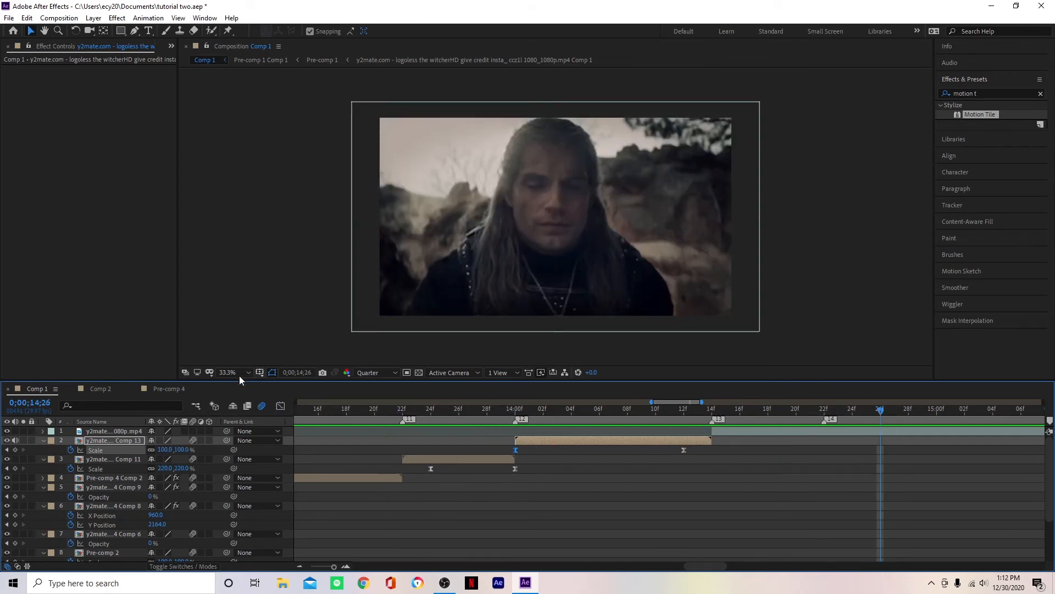
Step: Check the next shot's transition in Comp 2, and split the top clip of Comp 1 at marker 14, 0;00;14;22
left_click(101, 389)
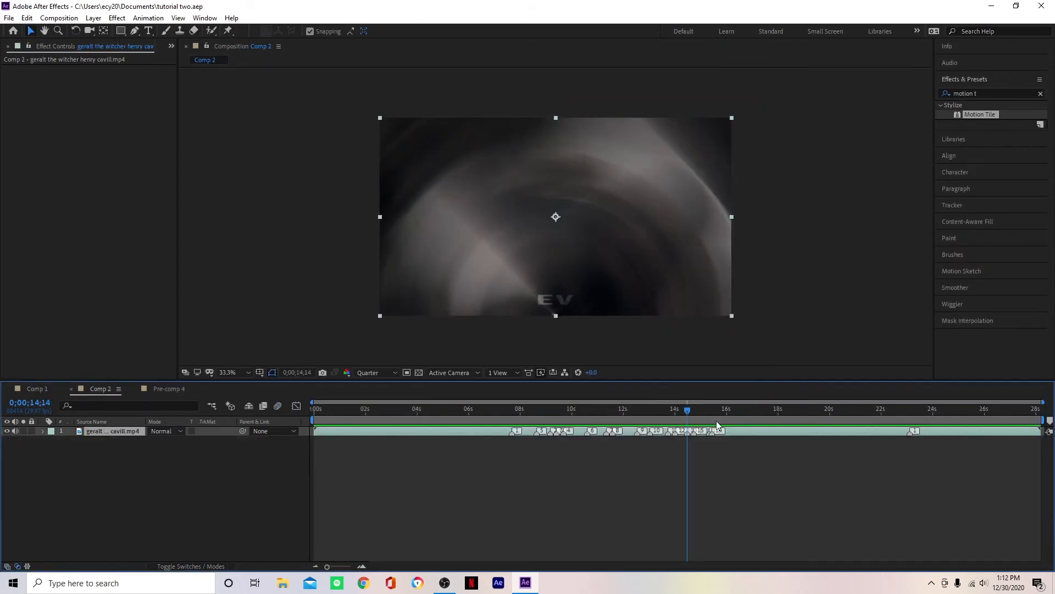
left_click_drag(692, 418, 658, 420)
key("space")
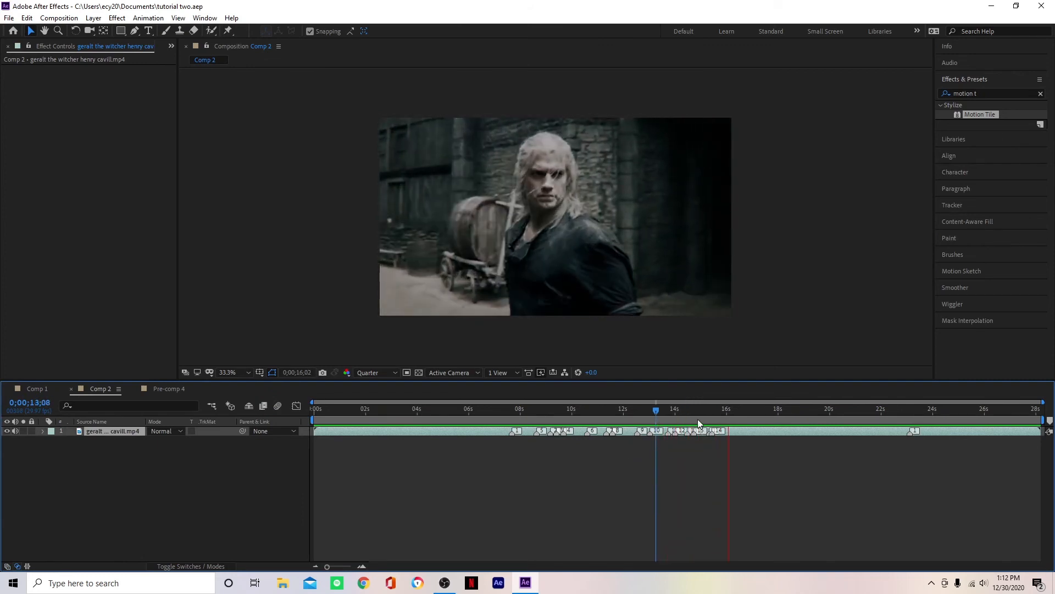
left_click(682, 418)
left_click_drag(682, 417, 704, 456)
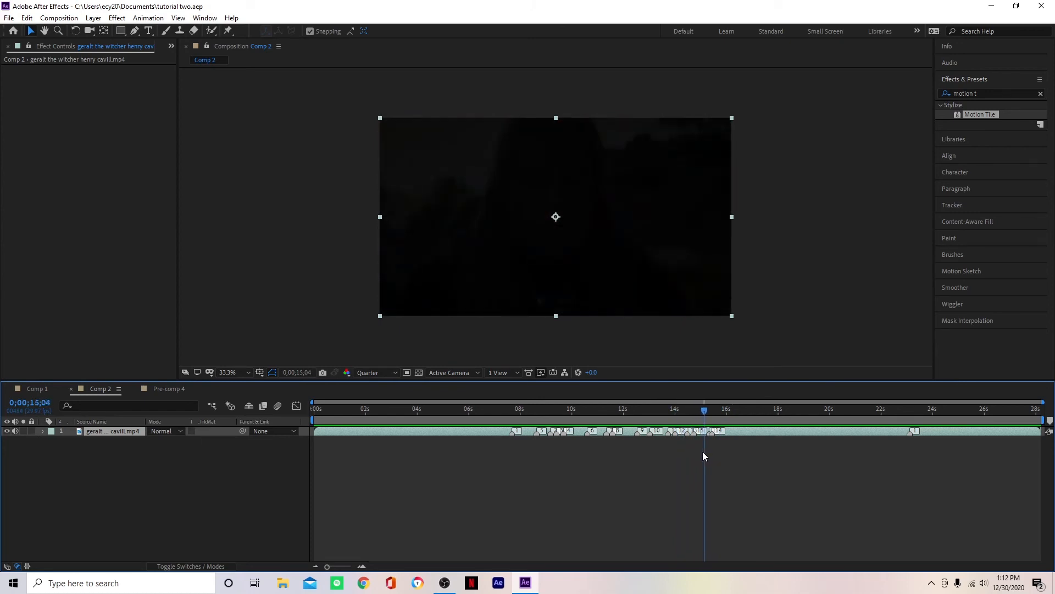
left_click(34, 389)
left_click(822, 412)
left_click(819, 433)
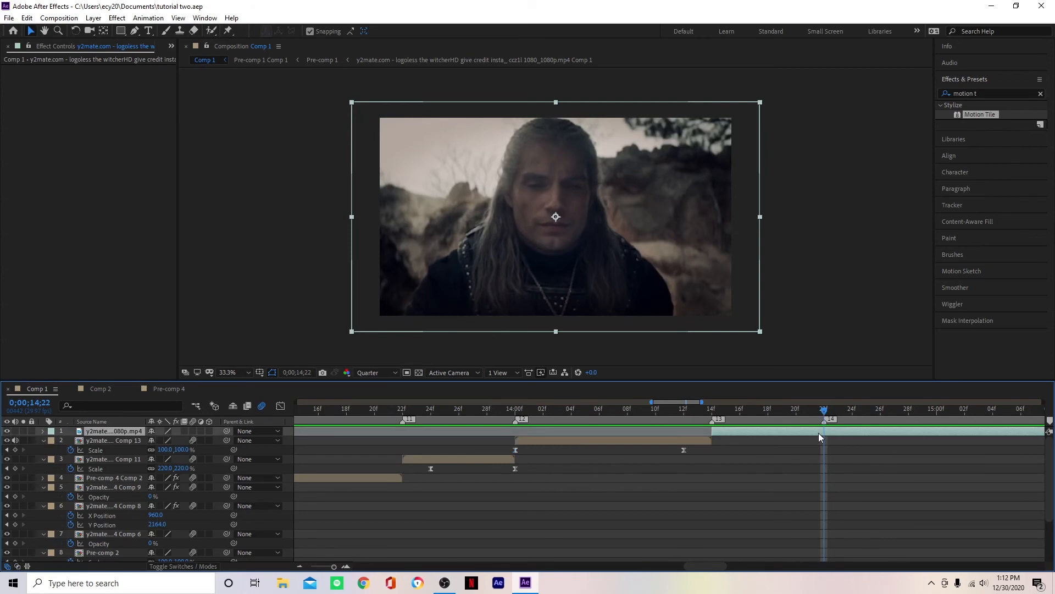
key("ctrl+shift+d")
Step: Pre-compose the clip segment between markers 13 and 14 and move its anchor point to the bottom centre of the frame
left_click(781, 414)
left_click(757, 441)
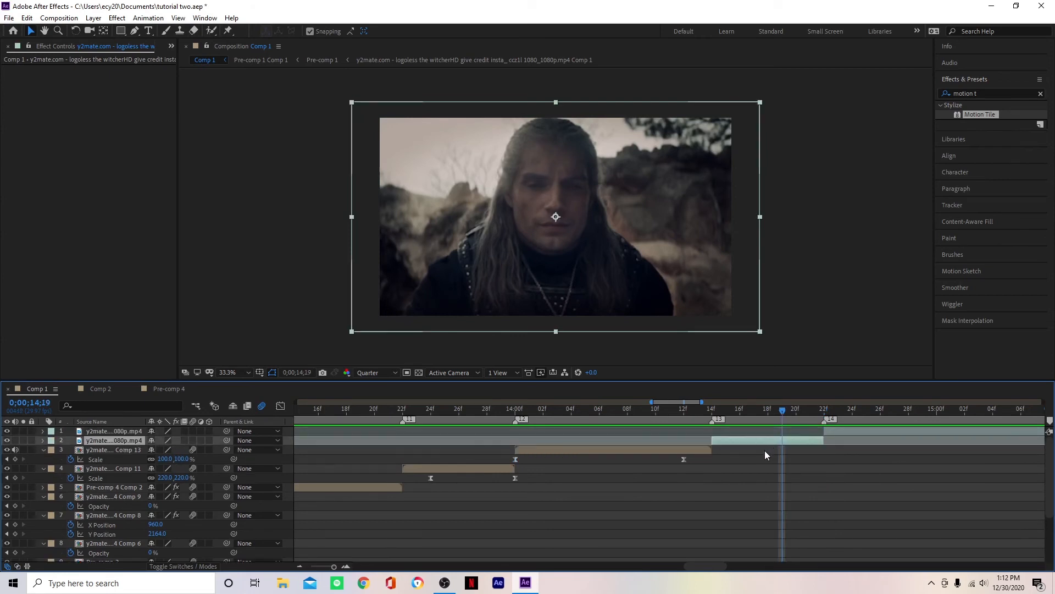
key("ctrl+shift+c")
left_click(544, 357)
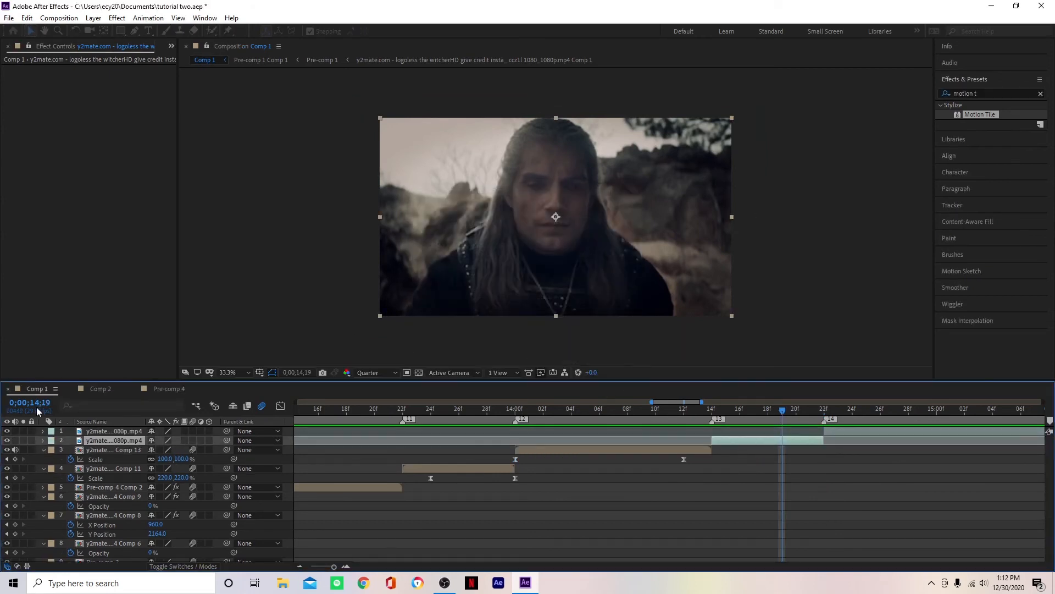
key("y")
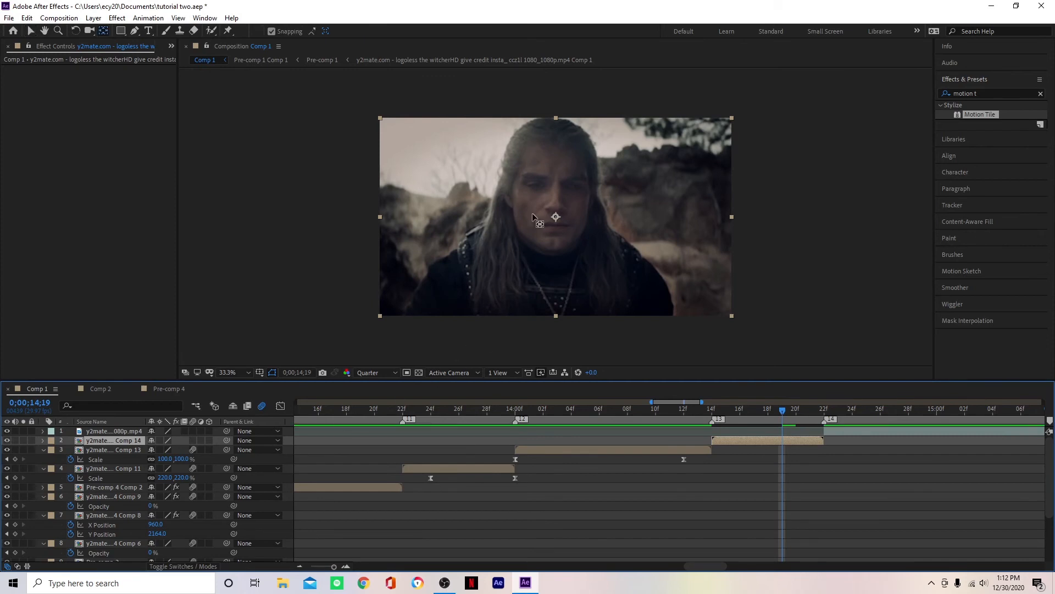
left_click_drag(555, 215, 559, 314)
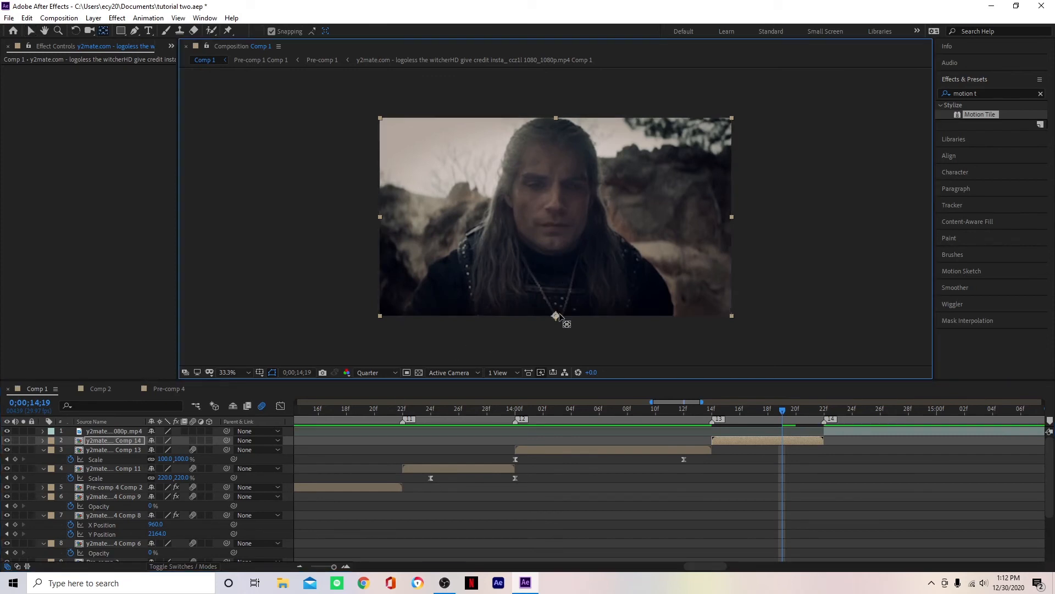
key("v")
Step: Add Rotation keyframes to the new pre-comp: 138° at 0;00;14;14 and 0° at 0;00;14;21
key("r")
left_click_drag(798, 412, 811, 416)
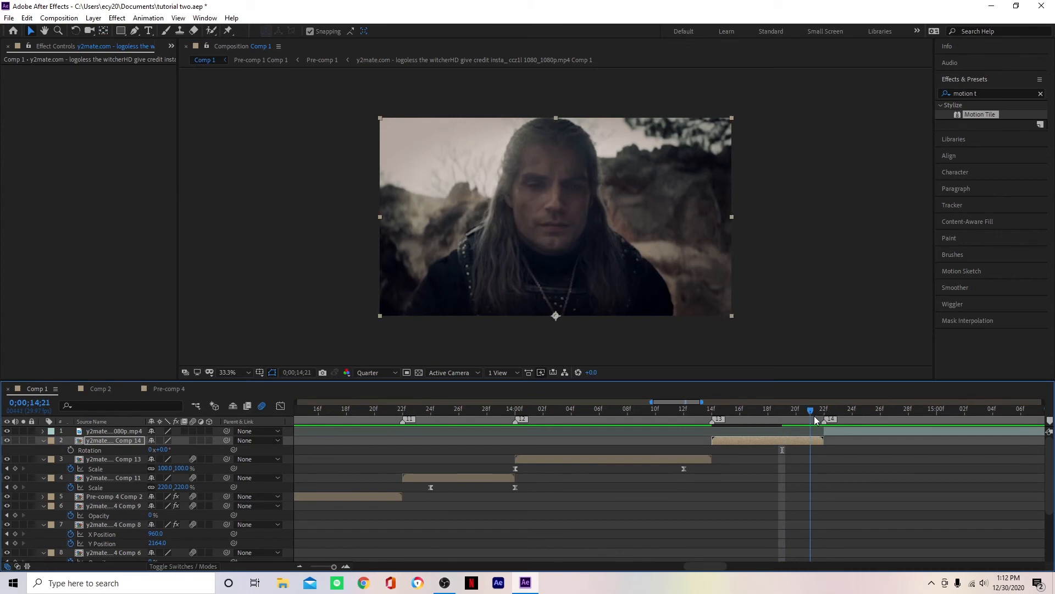
left_click(71, 450)
mouse_move(711, 410)
left_mouse_down()
mouse_move(672, 411)
mouse_move(712, 417)
left_mouse_up()
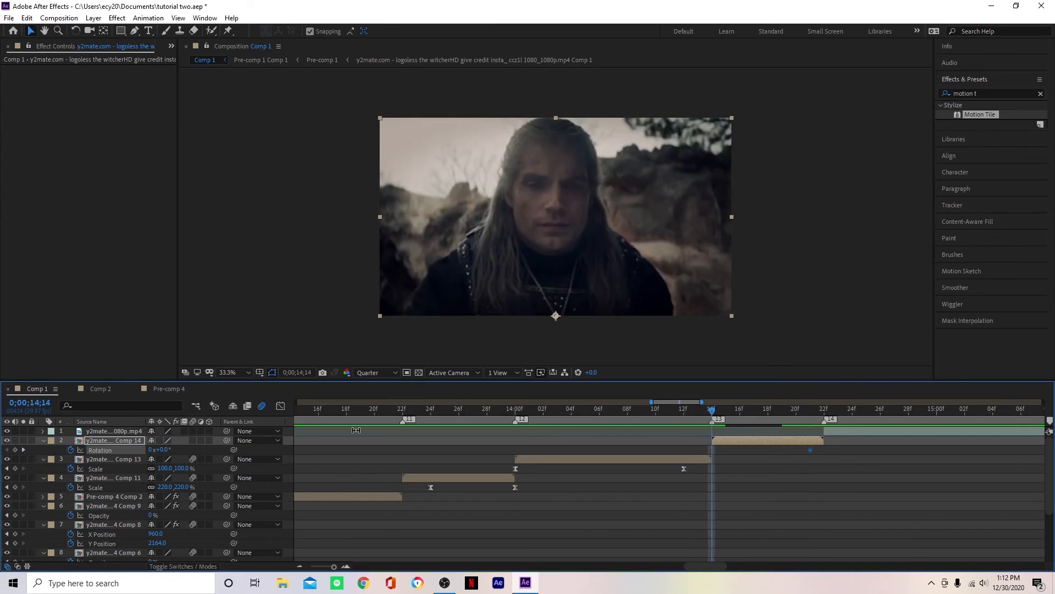
left_click_drag(162, 449, 399, 444)
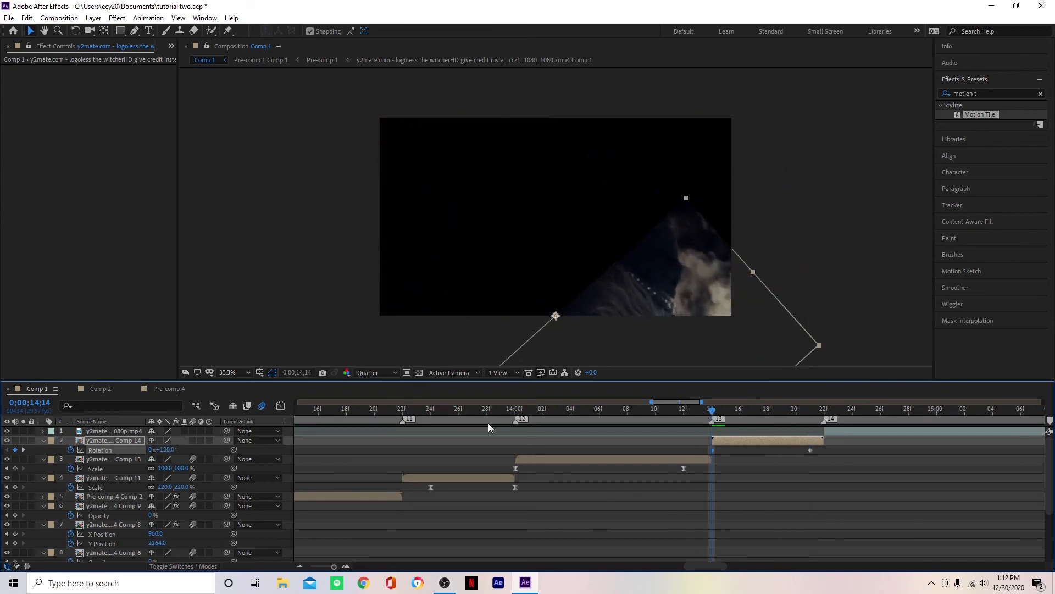
Step: Apply Motion Tile to the new pre-comp with Output Width 300 and Output Height 300
left_click_drag(987, 116, 281, 151)
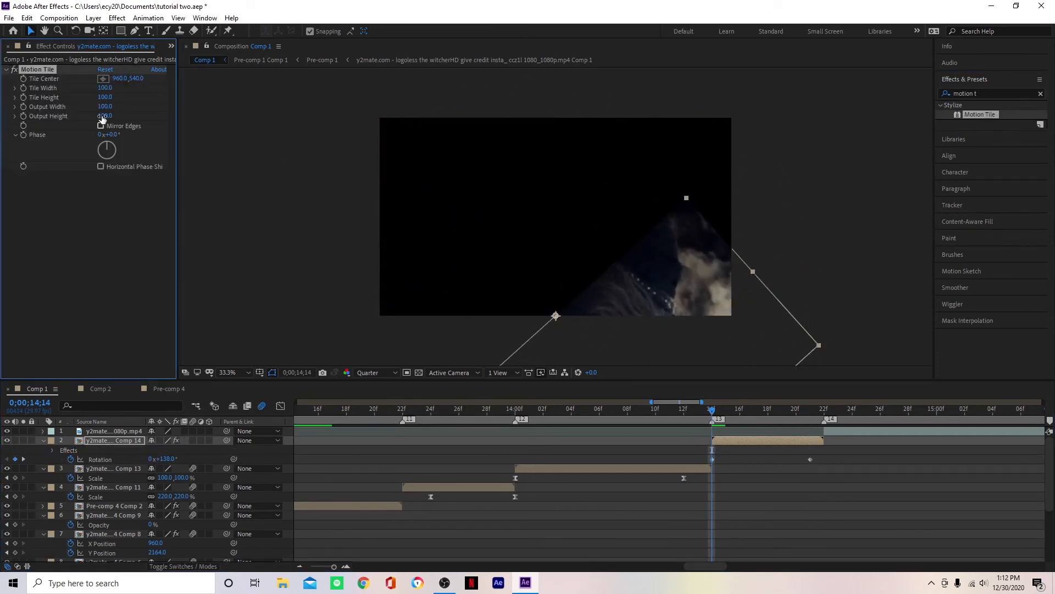
type("00")
key("Tab")
type("300")
left_click(82, 325)
Step: Ease the 138° and 0° Rotation keyframes, shape the curve to drop steeply and settle slowly, and enable the layer's motion blur
left_click_drag(820, 456, 706, 460)
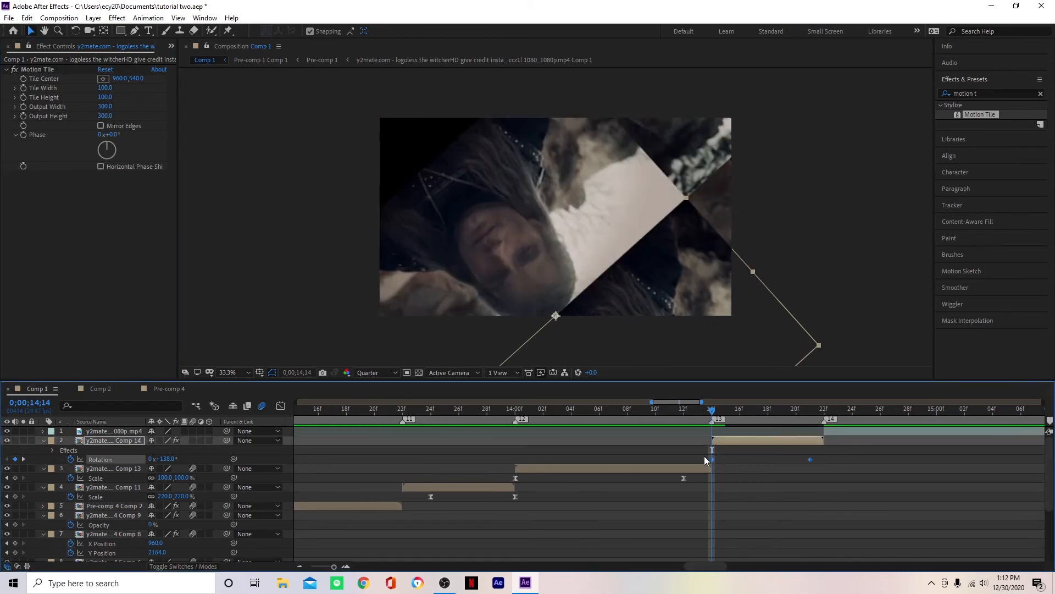
left_click(280, 406)
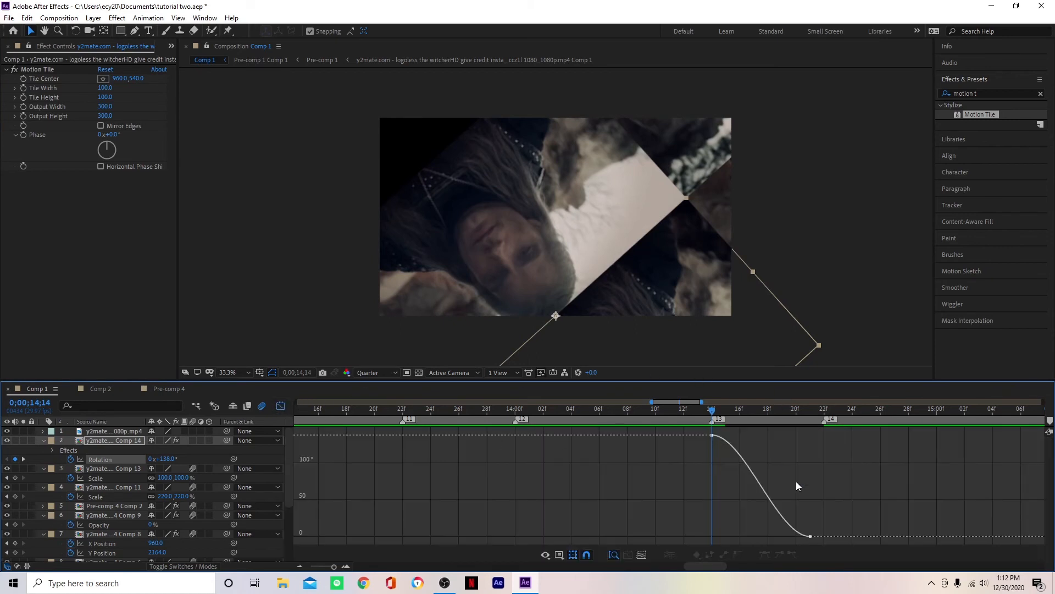
left_click(810, 536)
left_click_drag(777, 536, 681, 526)
left_click_drag(744, 435, 705, 526)
left_click(193, 440)
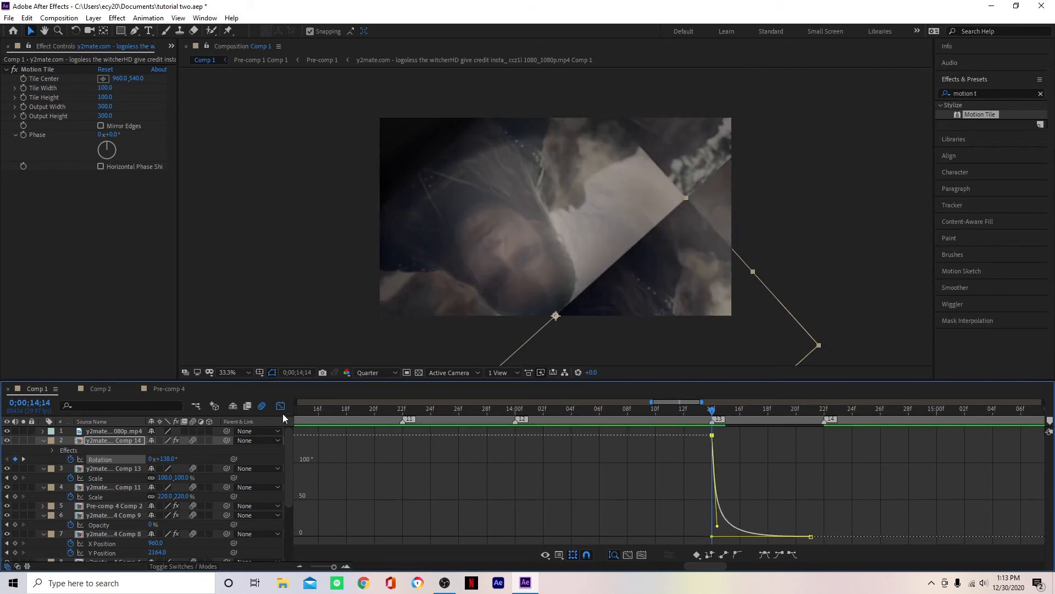
left_click(281, 406)
Step: Shift the new pre-comp's Rotation keyframes and the preceding clip's Scale keyframes one frame earlier, and preview the transition
left_click(630, 413)
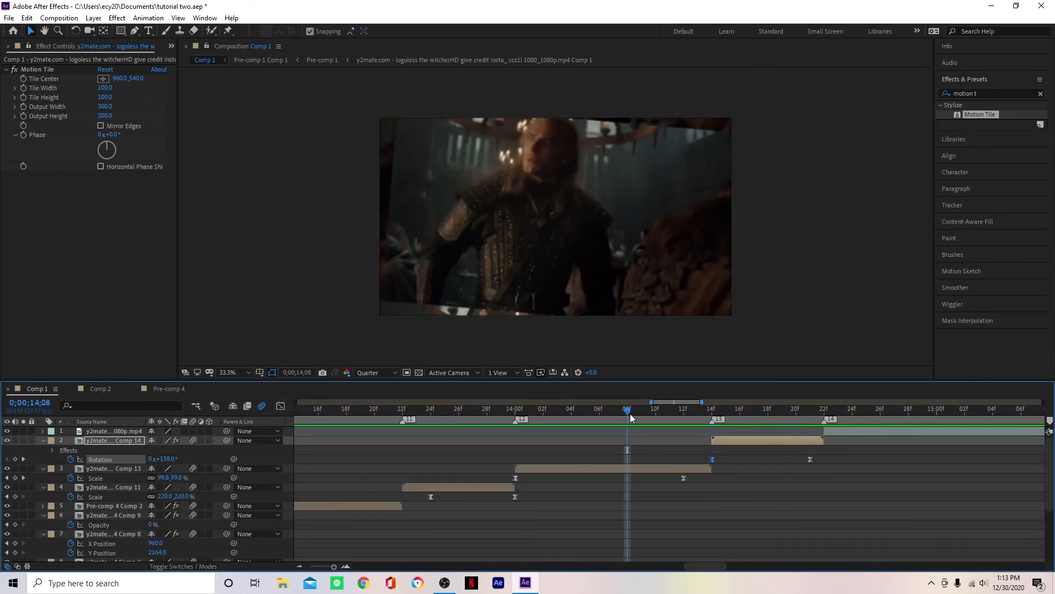
left_click(713, 411)
left_click_drag(822, 462, 698, 460)
left_click(697, 410)
left_click_drag(685, 409, 515, 410)
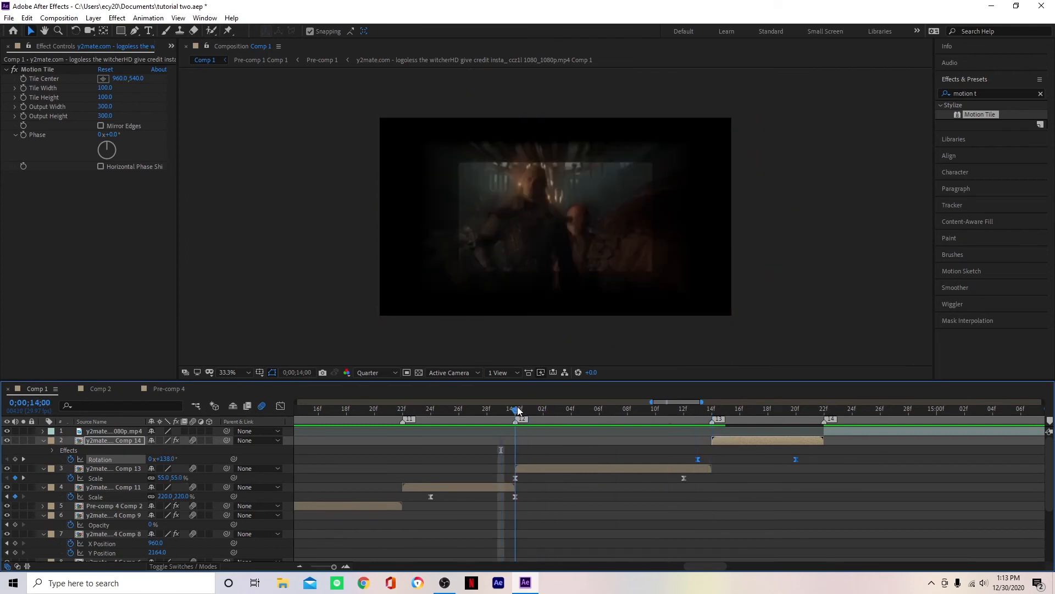
left_click_drag(691, 476, 499, 479)
left_click_drag(478, 410, 346, 420)
key("space")
Step: Fade out the pre-comp between markers 13 and 14 with Opacity keyframes of 100% at 0;00;14;14 and 0% at 0;00;14;21, and preview it
left_click_drag(749, 411, 713, 424)
left_click(716, 438)
key("t")
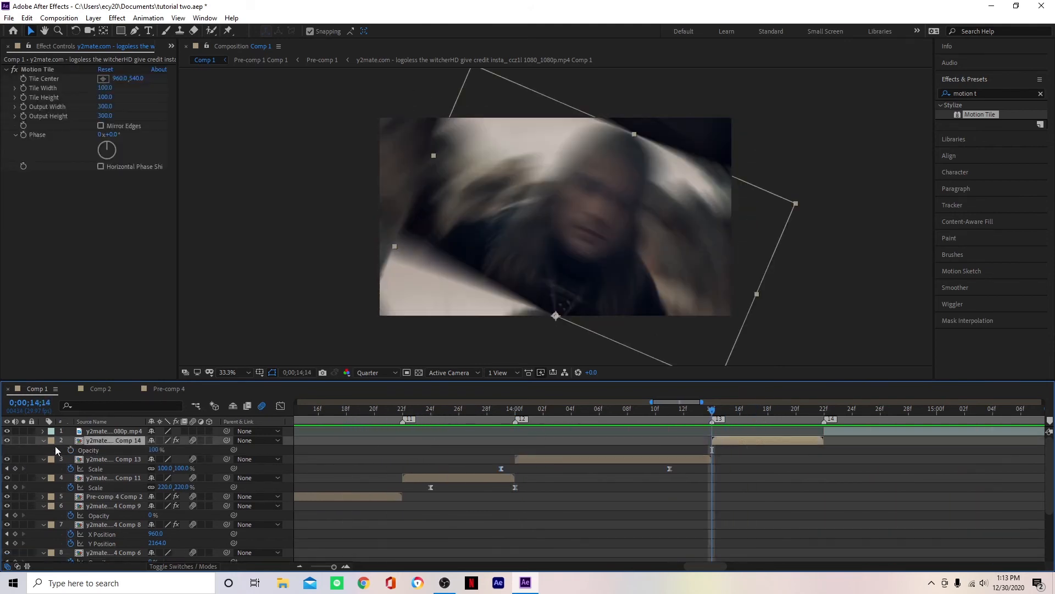
left_click(70, 449)
key("space")
left_click(154, 450)
type("0")
left_click(603, 432)
left_click(664, 413)
key("space")
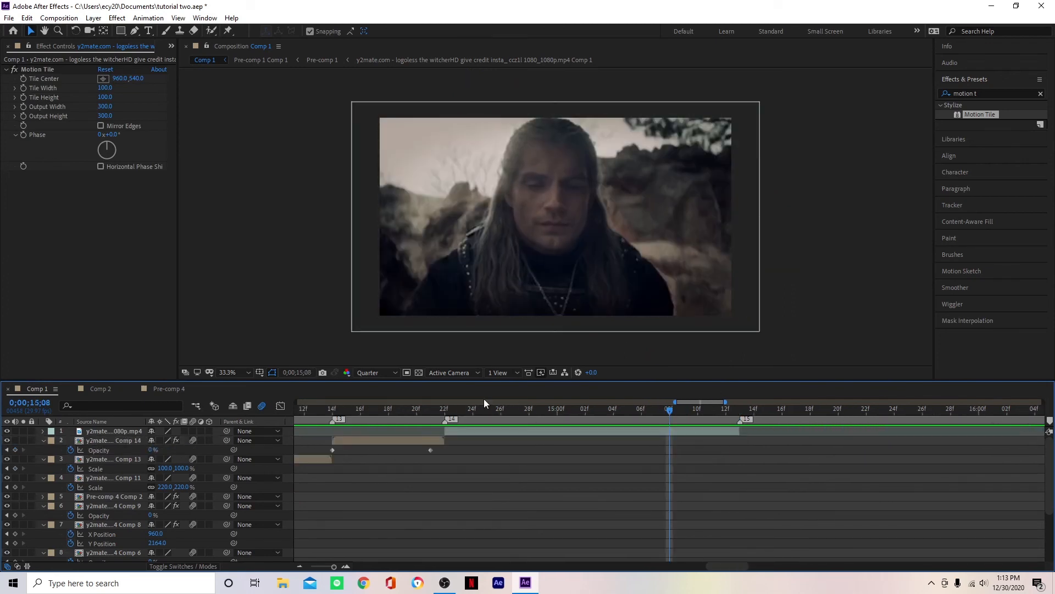
Step: Review the Comp 2 reference around 0;00;14;27 and add a composition marker in Comp 1 at 0;00;14;28
left_click(110, 391)
left_click_drag(705, 410, 687, 437)
key("space")
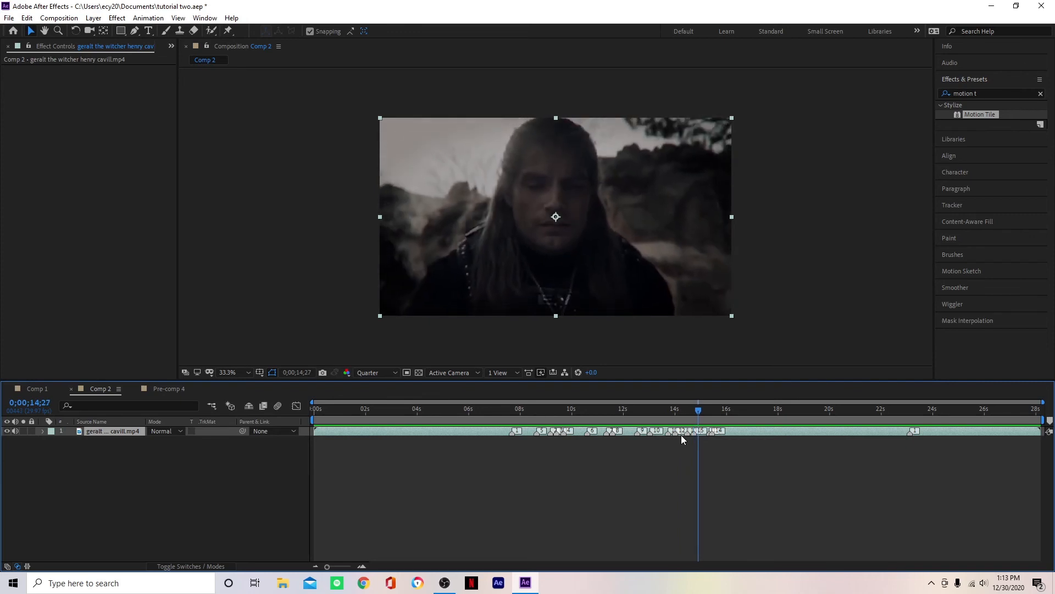
left_click(35, 388)
left_click_drag(603, 417, 382, 414)
left_click(528, 411)
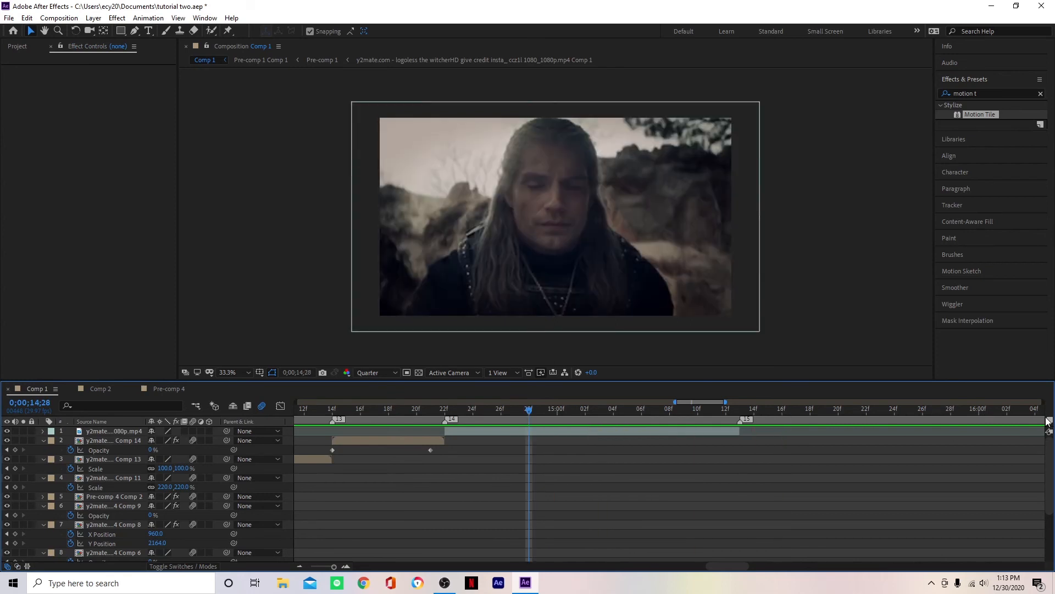
Step: Pre-compose the last clip starting at marker 14, moving all attributes and adjusting the composition duration to the layer's time span
left_click(510, 431)
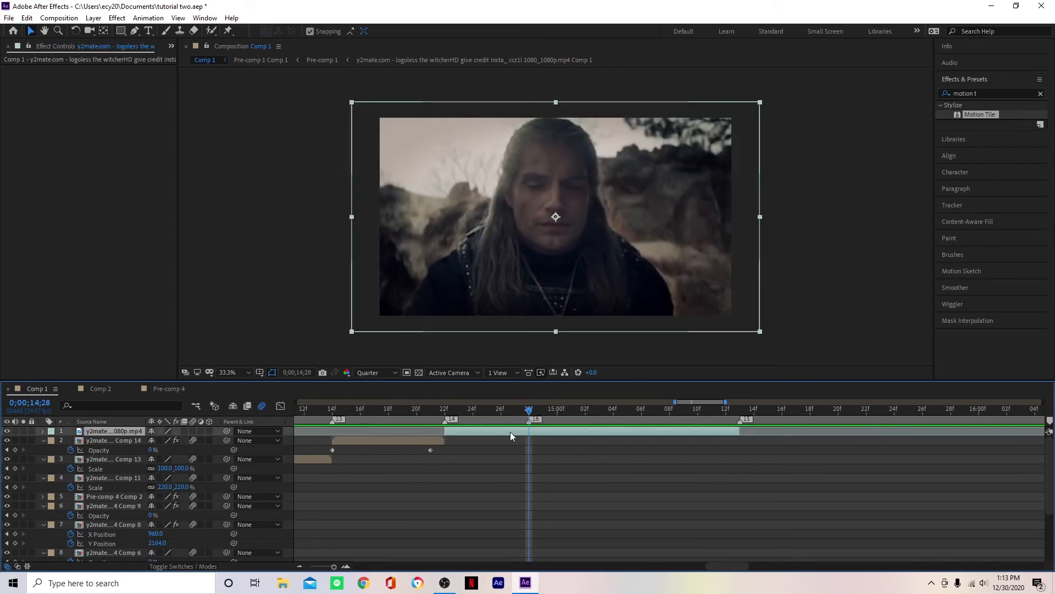
key("ctrl+shift+c")
left_click(546, 361)
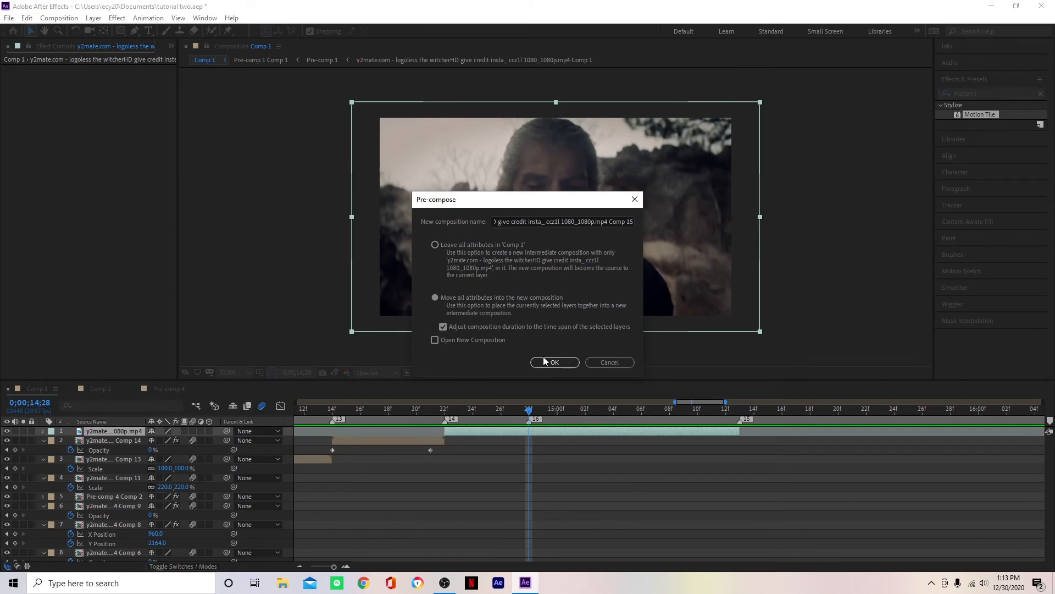
Step: Keyframe the new pre-comp's Scale at 100% at 0;00;14;28, 220% at 0;00;14;22 and 120% at 0;00;15;09
key("s")
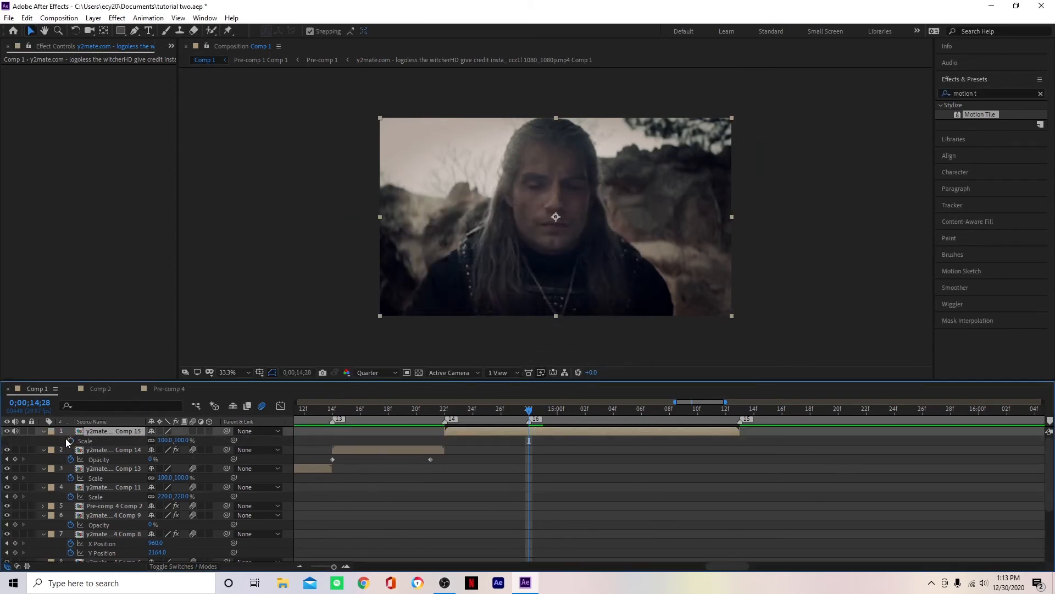
left_click(69, 440)
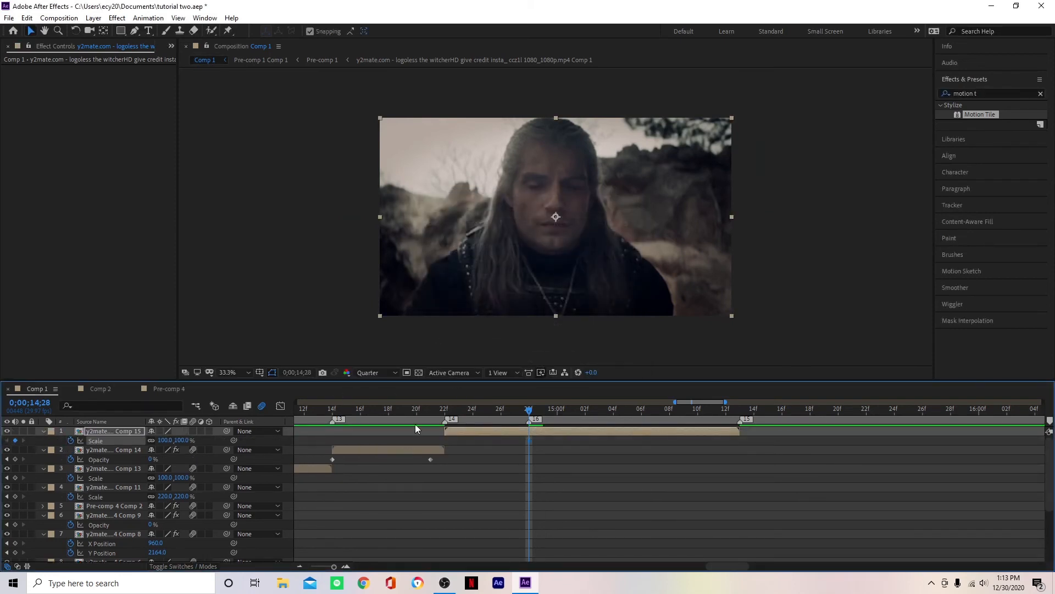
key("i")
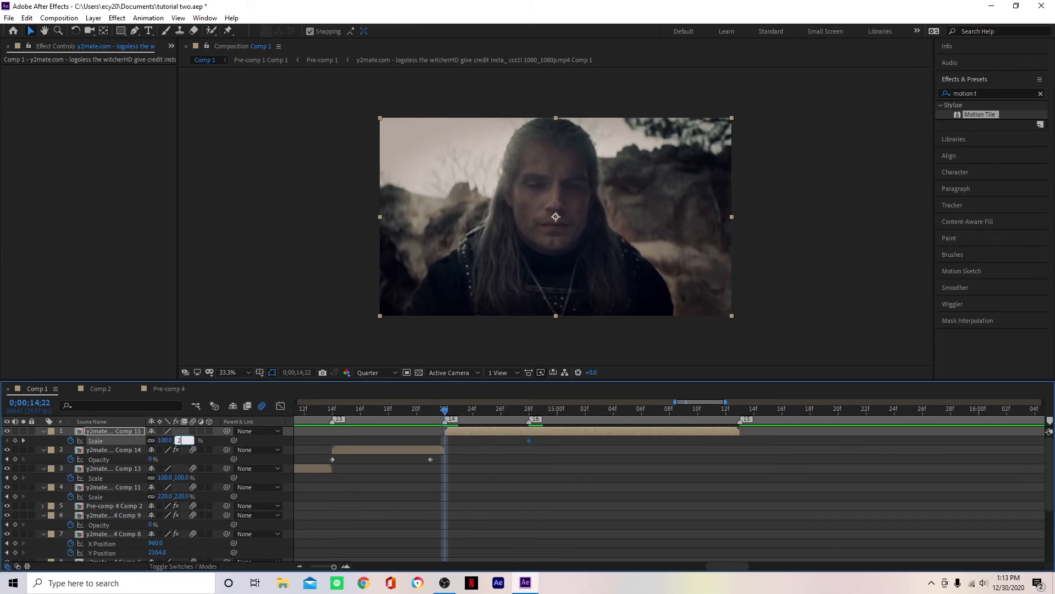
key("Return")
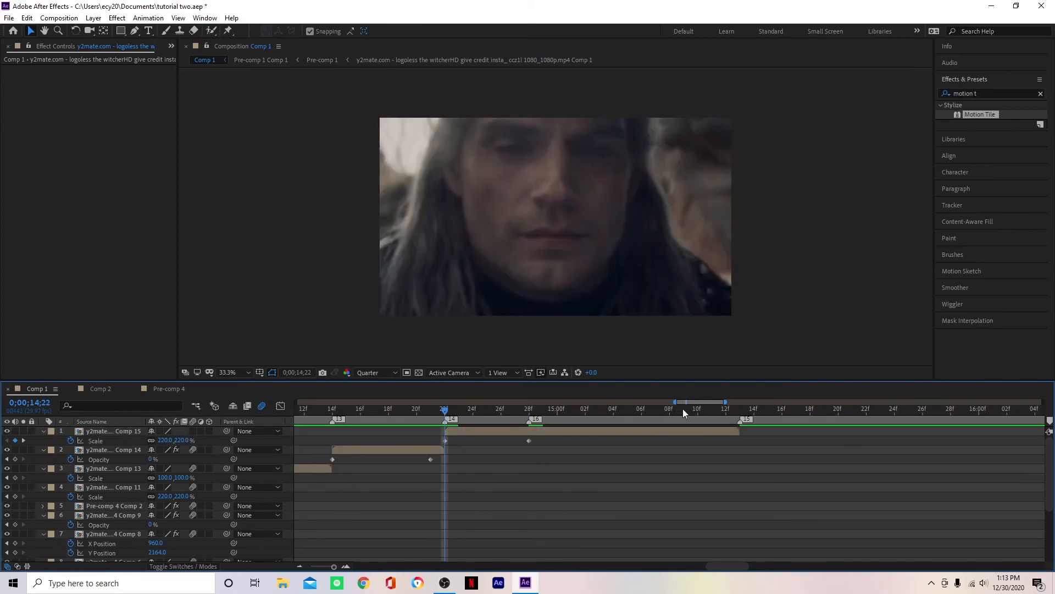
left_click(684, 409)
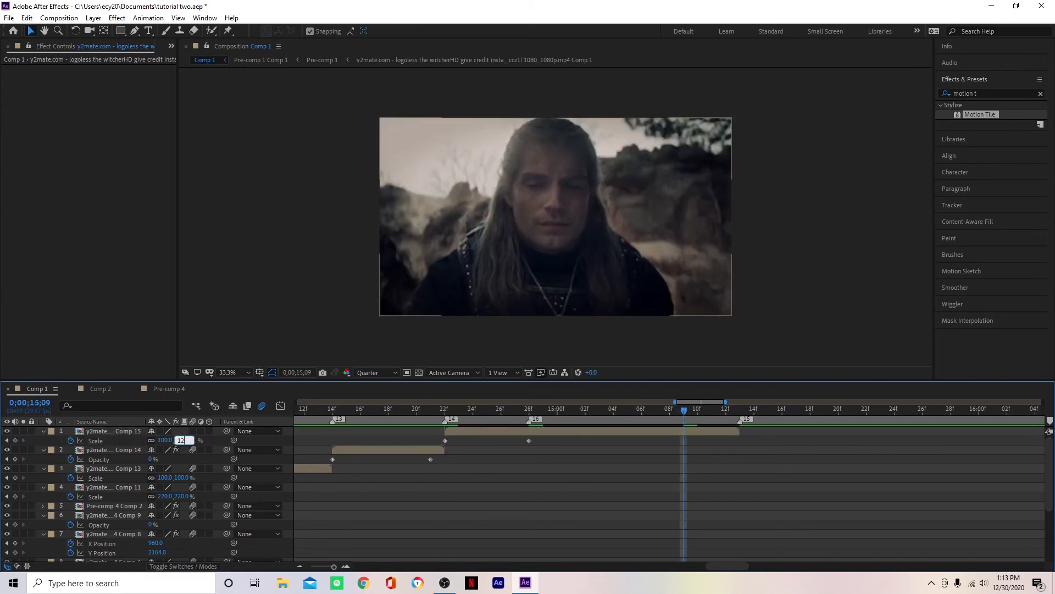
type("120")
key("Return")
Step: Ease the pre-comp's three Scale keyframes and lengthen the incoming handles of the 100% and 120% keyframes for slow settling
left_click_drag(704, 446, 430, 441)
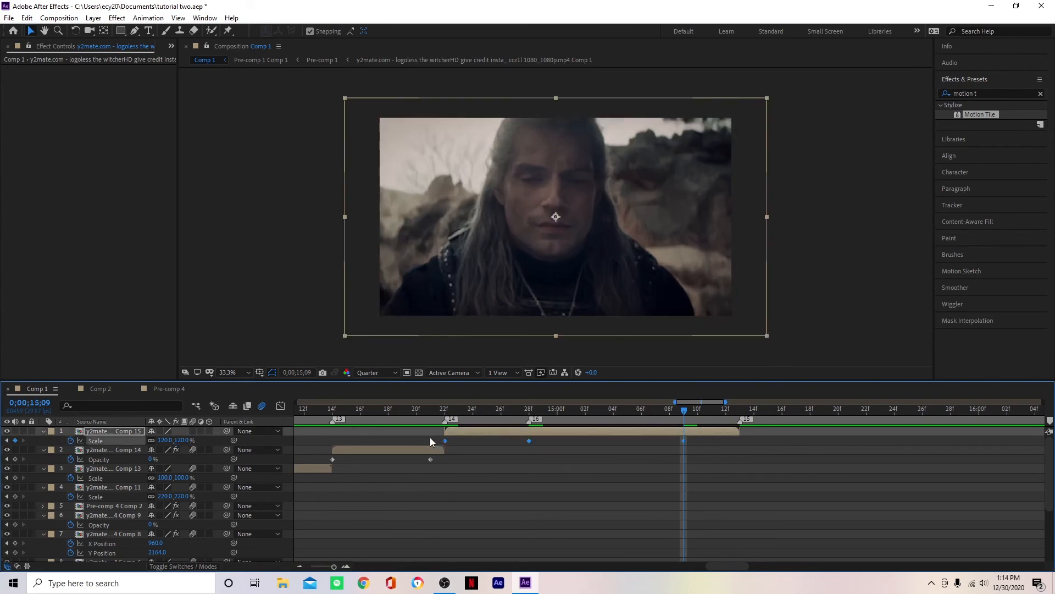
left_click(281, 406)
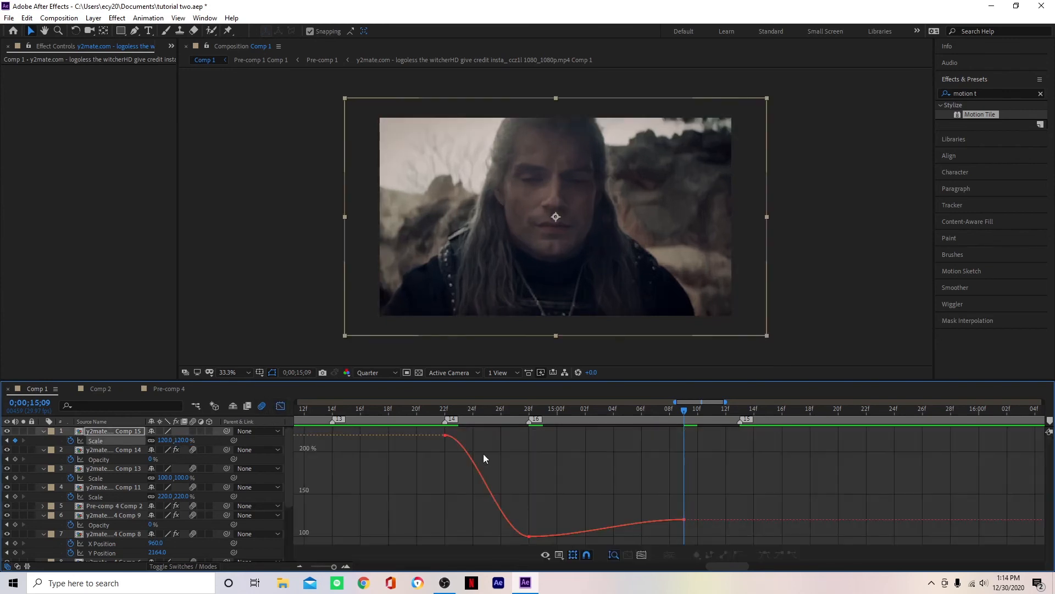
left_click(524, 536)
left_click_drag(500, 536, 444, 536)
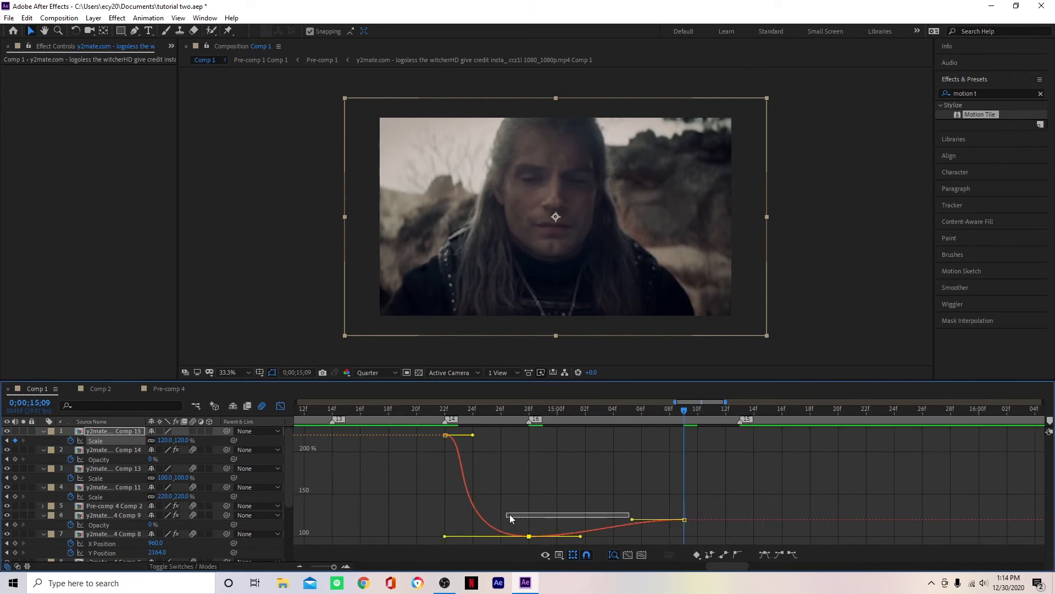
left_click_drag(632, 519, 529, 519)
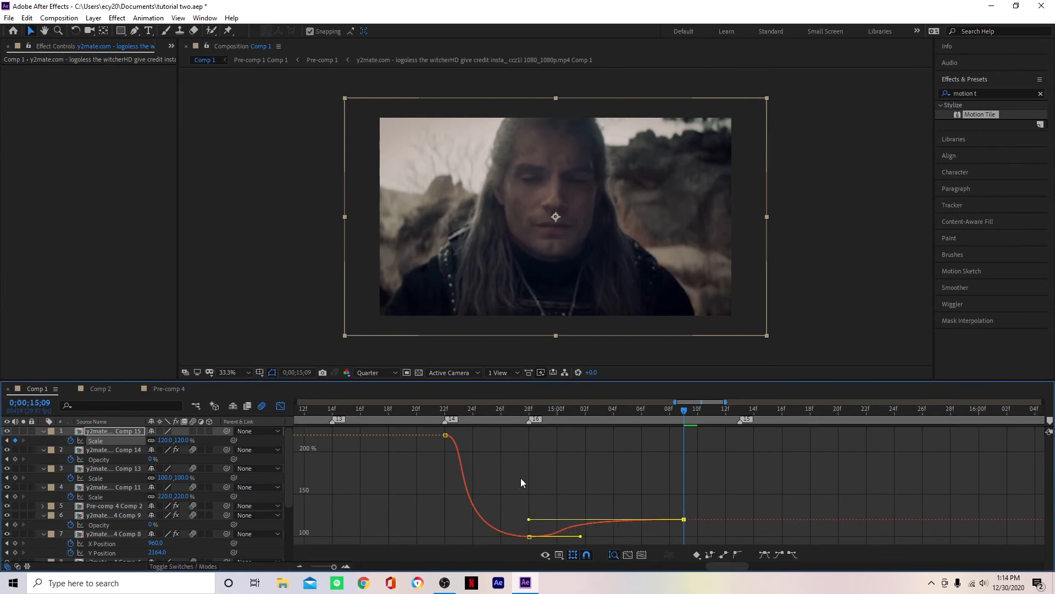
Step: Enable the pre-comp's motion blur, steepen the Scale curve leaving the 100% and 220% keyframes, and preview the zoom
left_click(531, 412)
left_click_drag(580, 536, 534, 529)
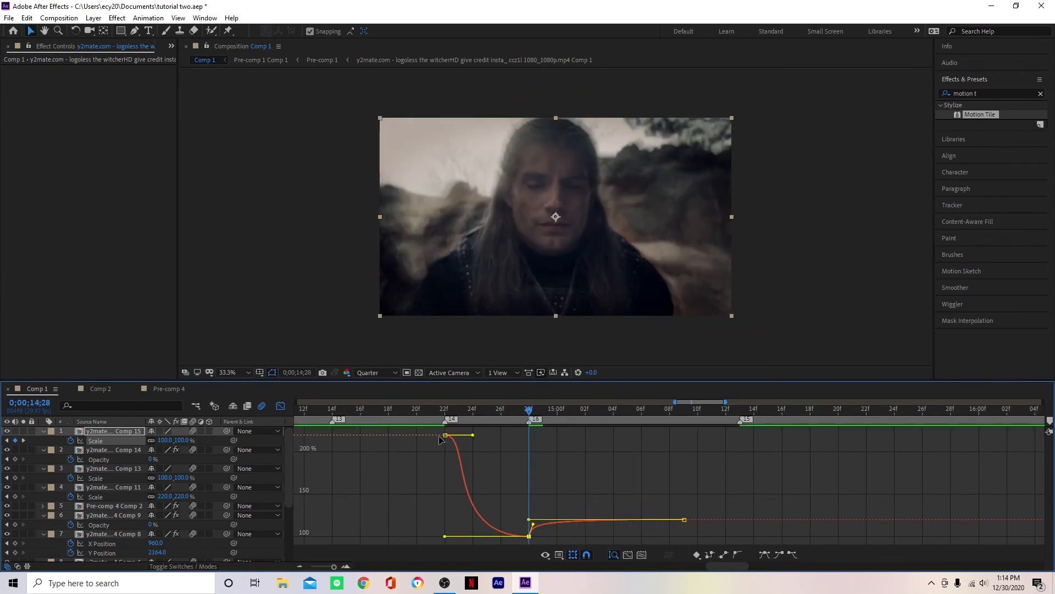
left_click(447, 410)
left_click_drag(472, 435, 437, 523)
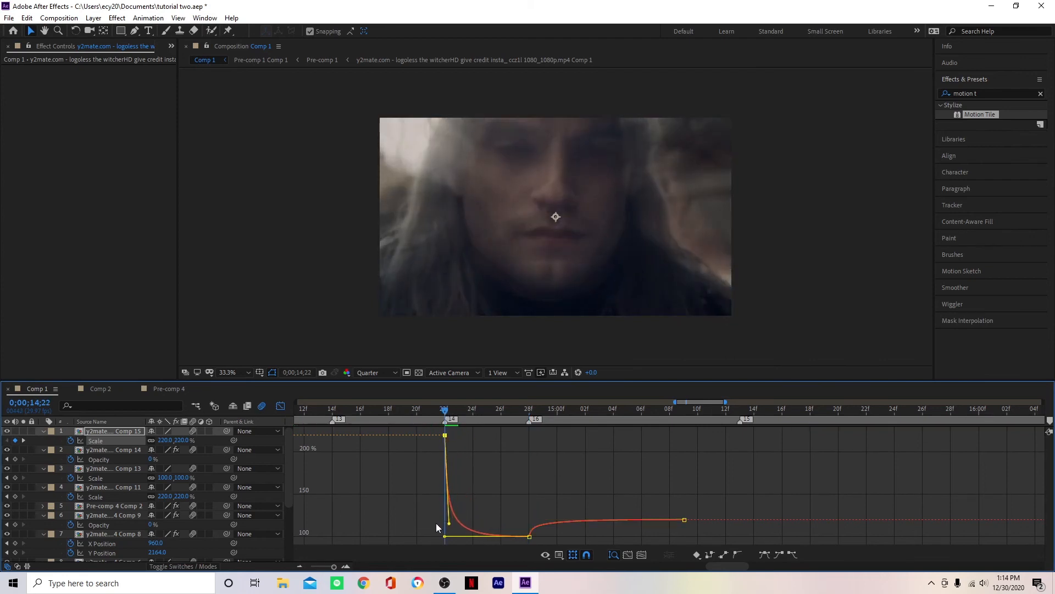
left_click(374, 410)
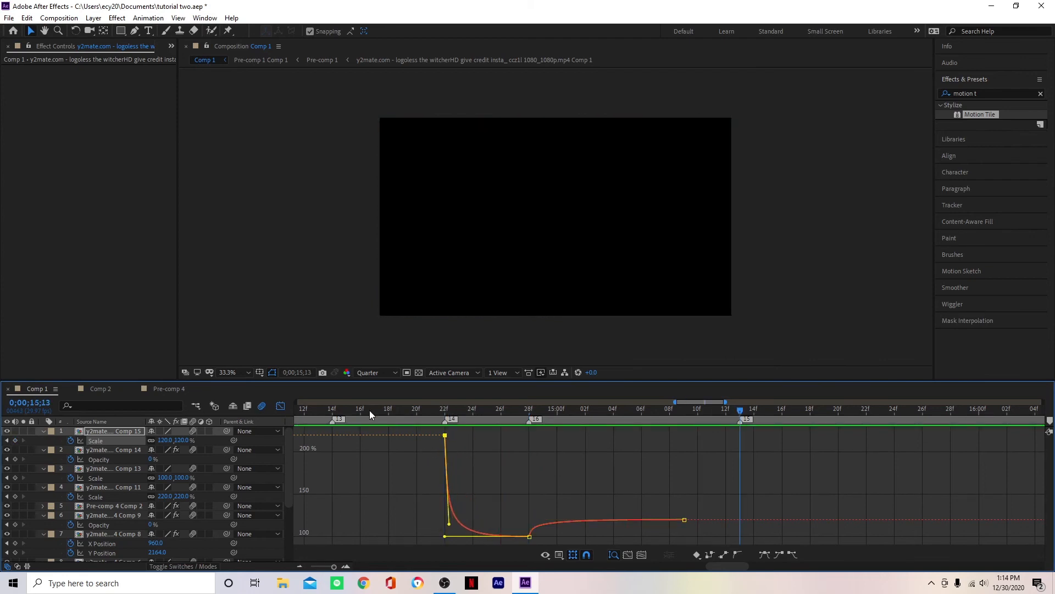
key("space")
left_click(448, 410)
left_click(280, 406)
left_click(524, 418)
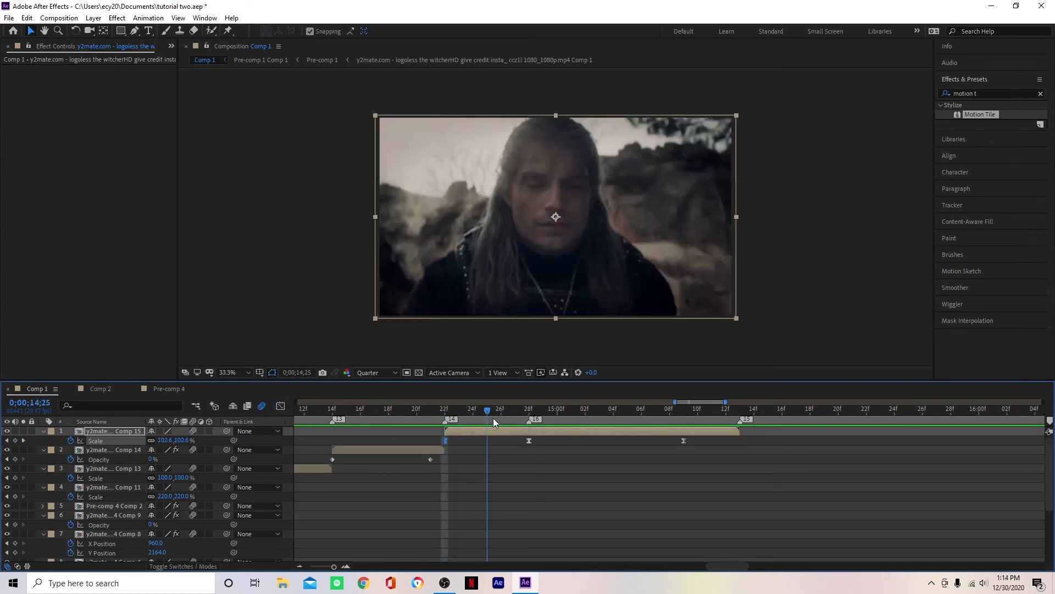
mouse_move(525, 417)
left_mouse_down()
mouse_move(589, 417)
mouse_move(529, 426)
left_mouse_up()
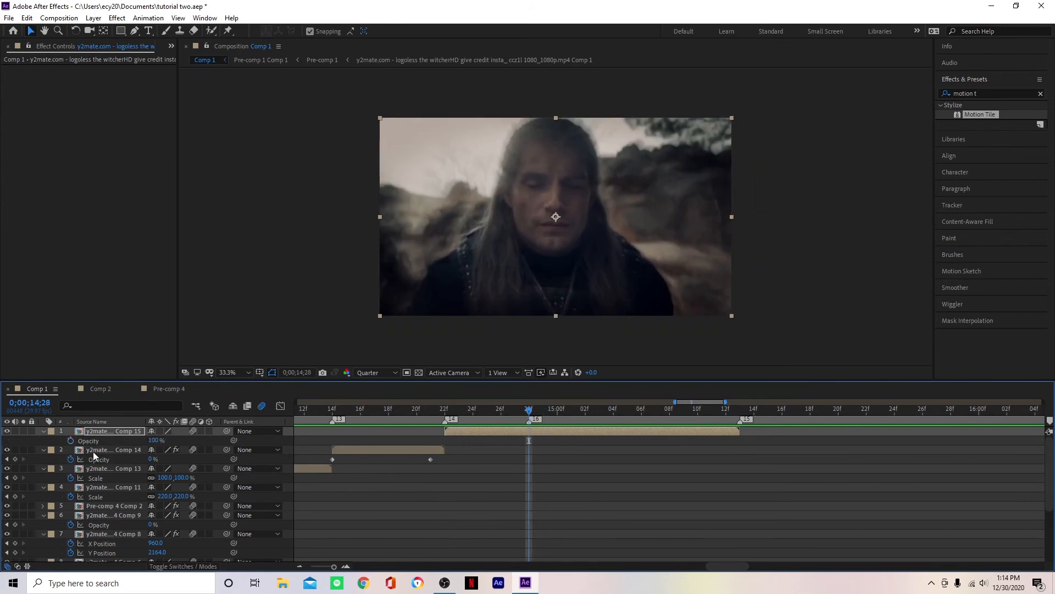
left_click(70, 440)
key("Page_Down")
key("Page_Down")
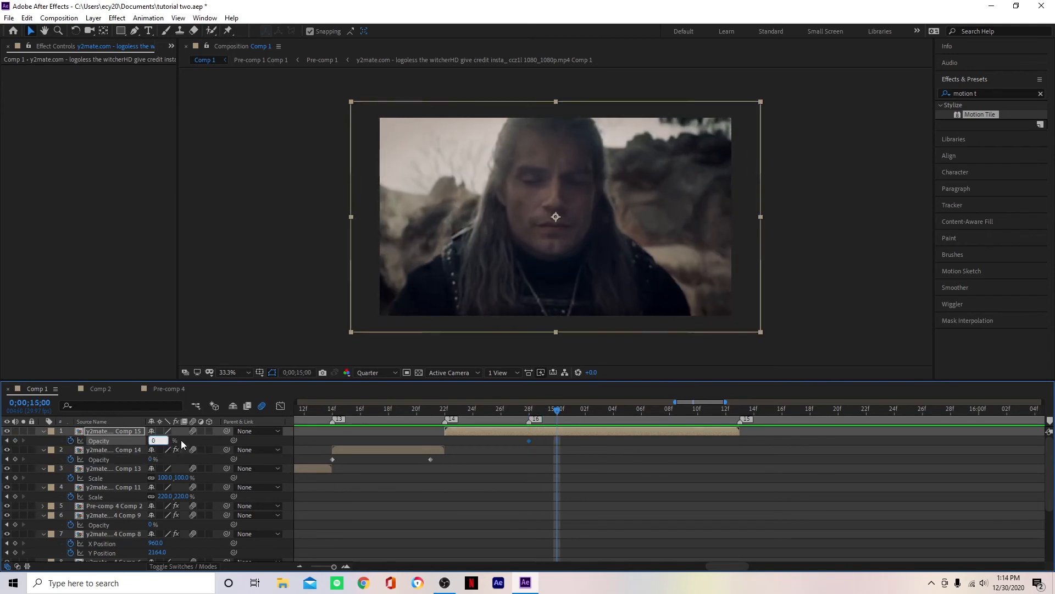
key("Return")
key("ctrl+z")
key("ctrl+z")
key("ctrl+z")
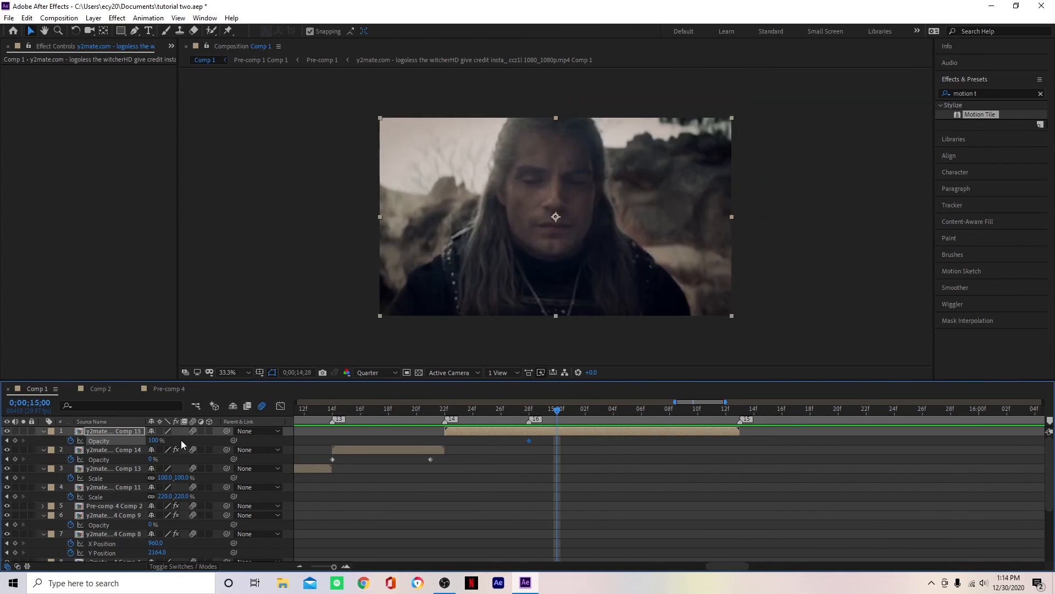
Step: Keyframe the pre-comp's Opacity at 100% at 0;00;14;28, 0% at 0;00;14;29 and 100% at 0;00;15;00
left_click(70, 440)
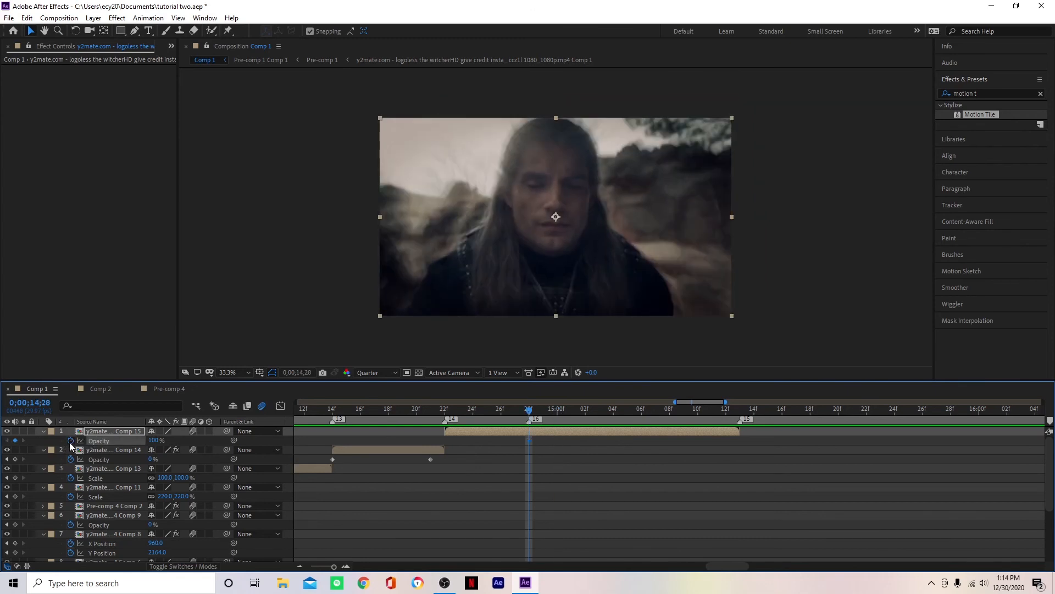
key("Page_Down")
key("Page_Down")
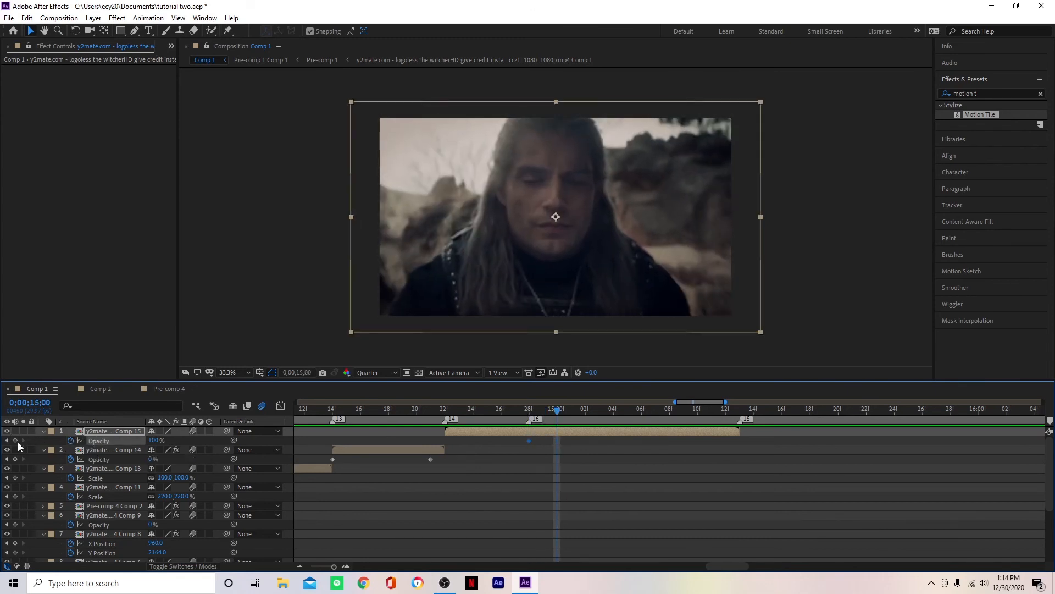
key("Page_Up")
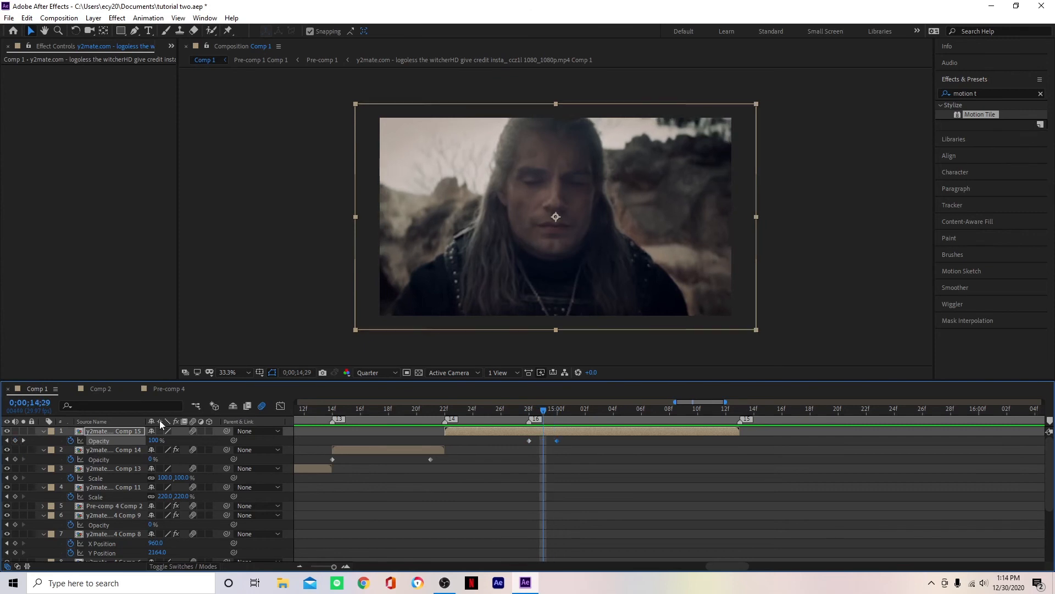
left_click(157, 440)
type("0")
key("Return")
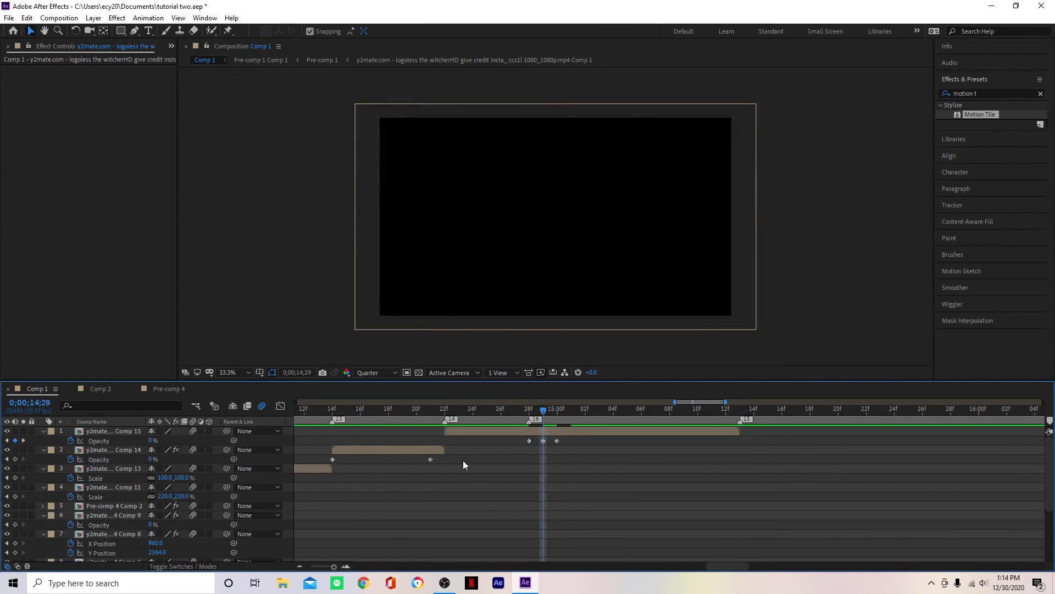
Step: Duplicate the three Opacity keyframes starting at 0;00;15;00 to repeat the flicker through 0;00;15;02
left_click_drag(569, 444, 523, 438)
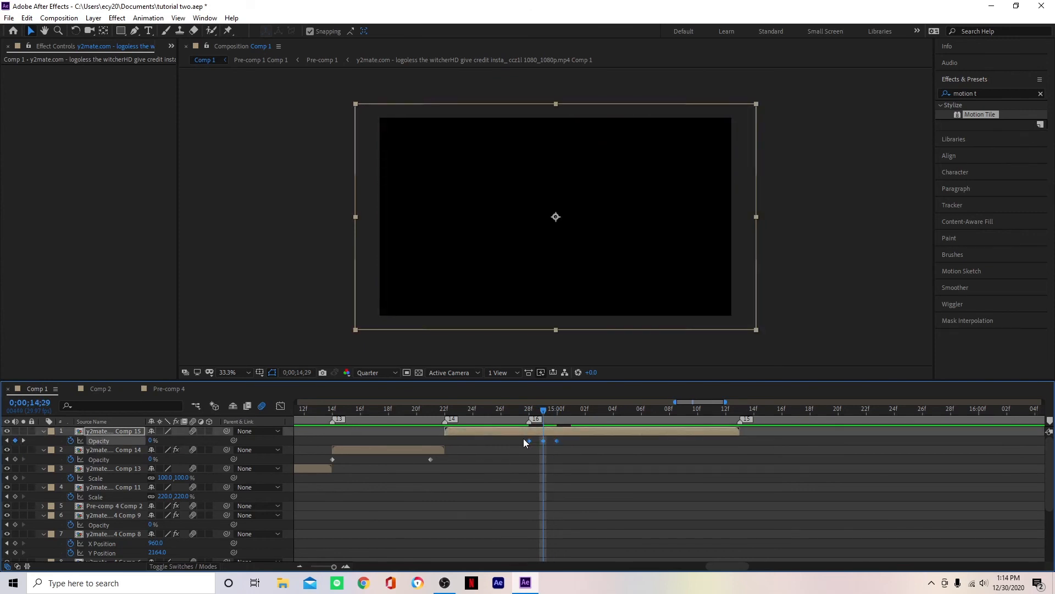
key("Page_Down")
key("ctrl+v")
key("Page_Down")
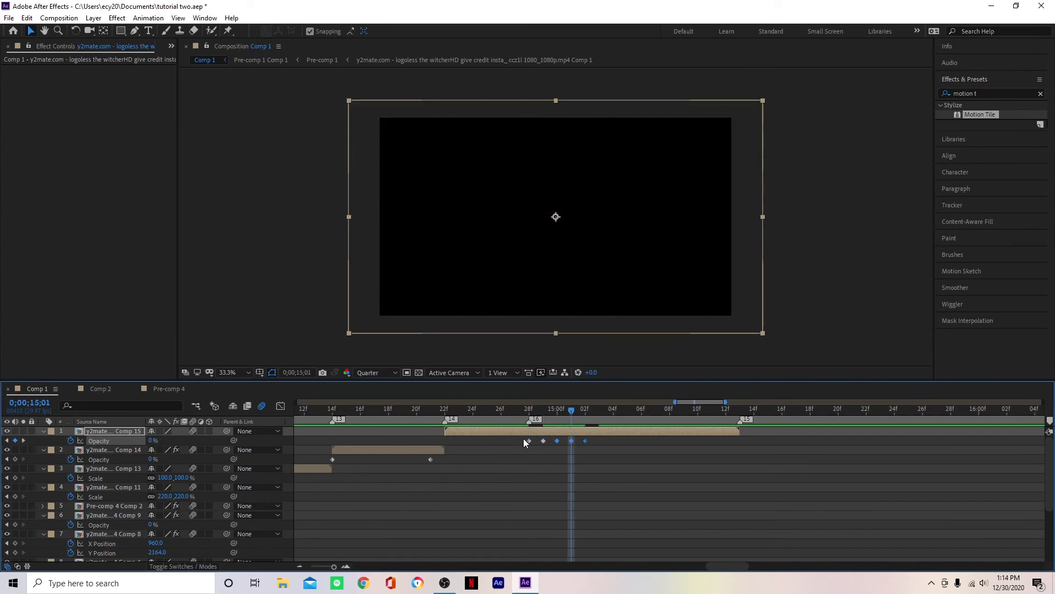
key("Page_Down")
left_click(600, 441)
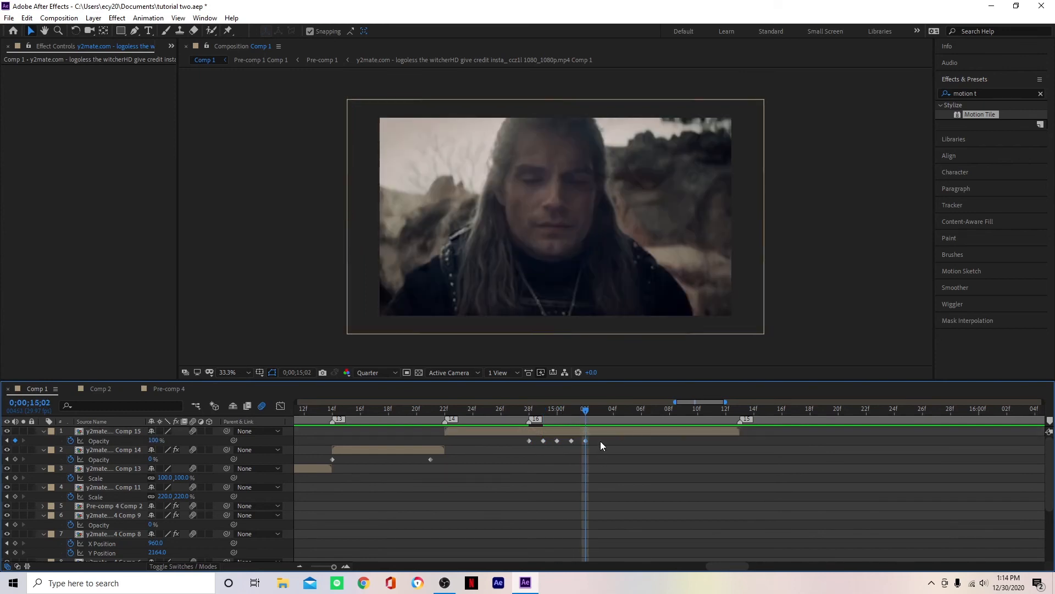
Step: Set the pre-comp's Opacity to 0% at 0;00;15;04 and raise it again at 0;00;15;05 for a third flicker
key("Page_Down")
key("Page_Down")
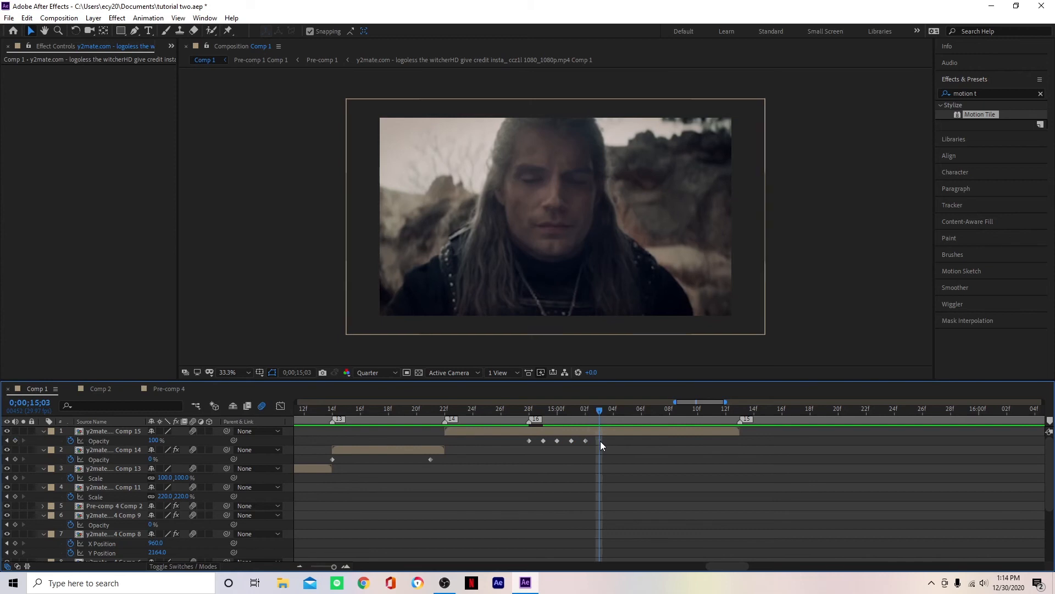
left_click(154, 441)
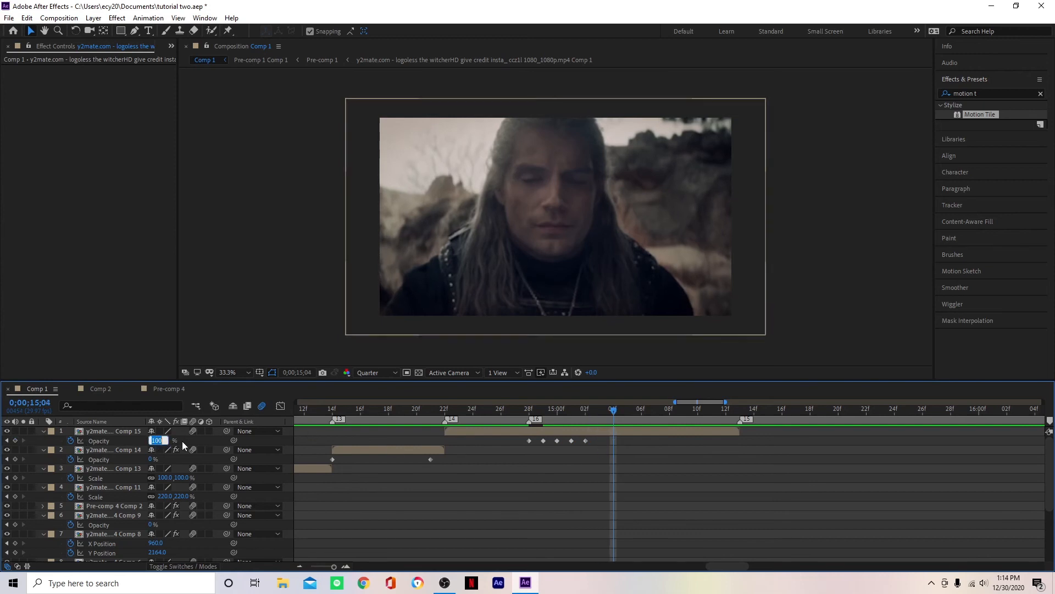
type("0")
key("Return")
key("Page_Down")
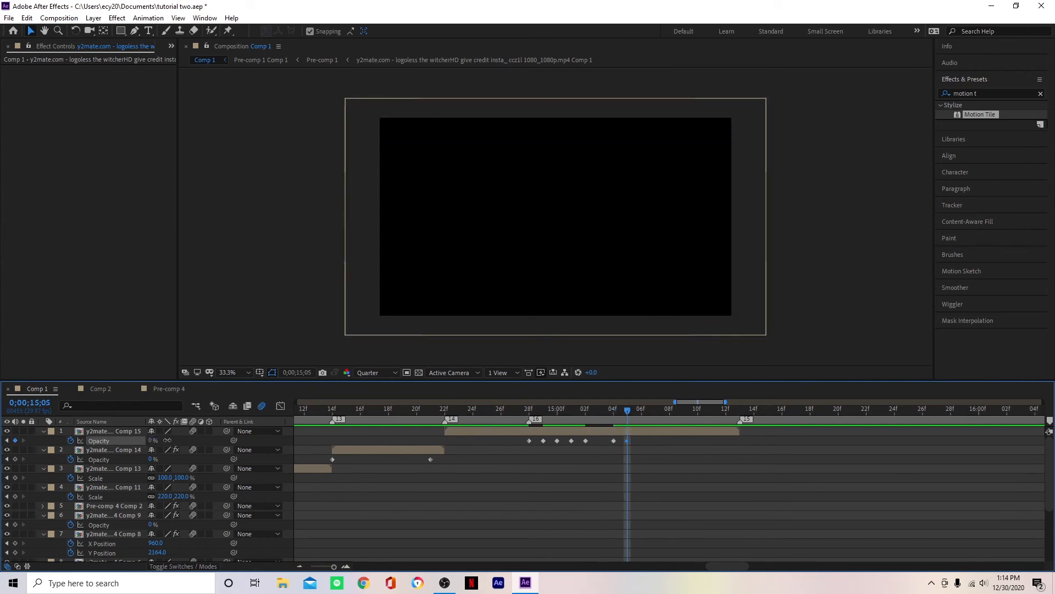
left_click_drag(152, 441, 299, 444)
Step: Preview the opacity flicker in Comp 1 and compare it with the Comp 2 reference from 0;00;14;28 to 0;00;15;01
left_click_drag(573, 409, 300, 446)
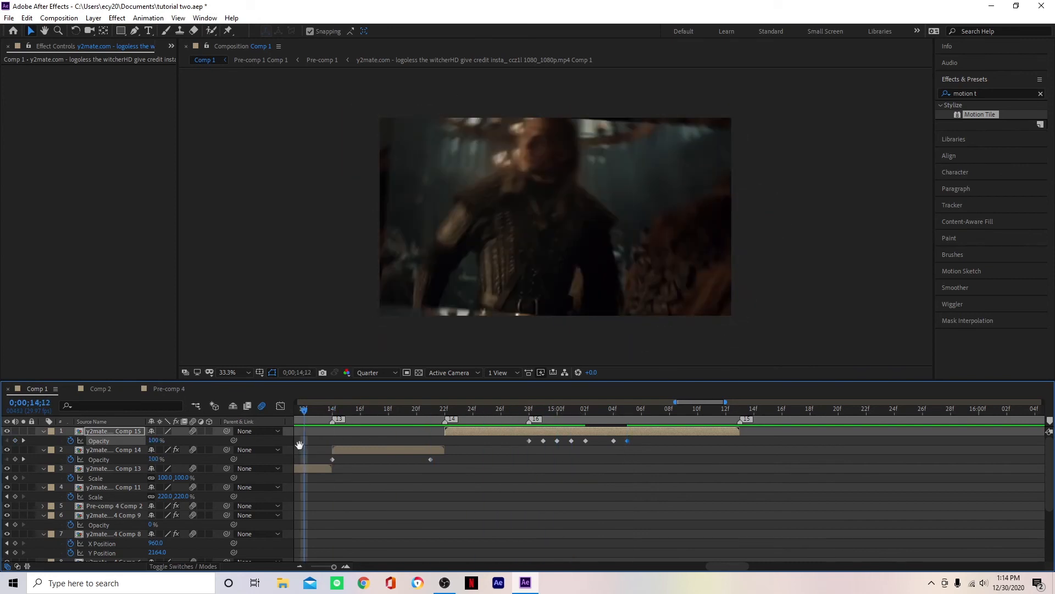
key("space")
left_click(474, 417)
left_click_drag(477, 416, 530, 427)
left_click(98, 389)
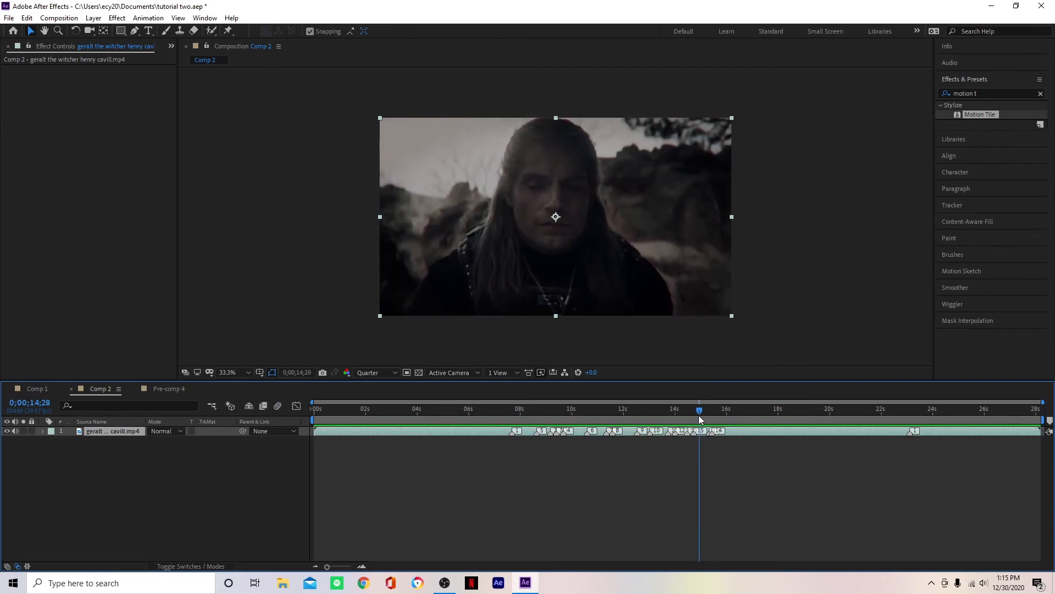
left_click_drag(700, 421, 702, 427)
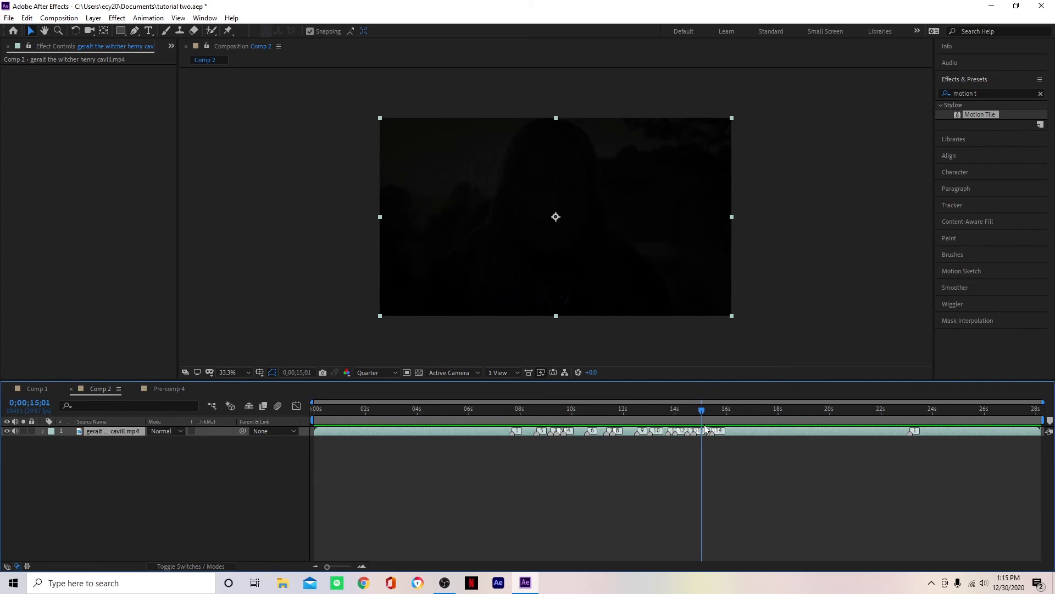
Step: Set the flicker pre-comp's Opacity keyframe at 0;00;14;29 in Comp 1 to 15%
left_click(55, 390)
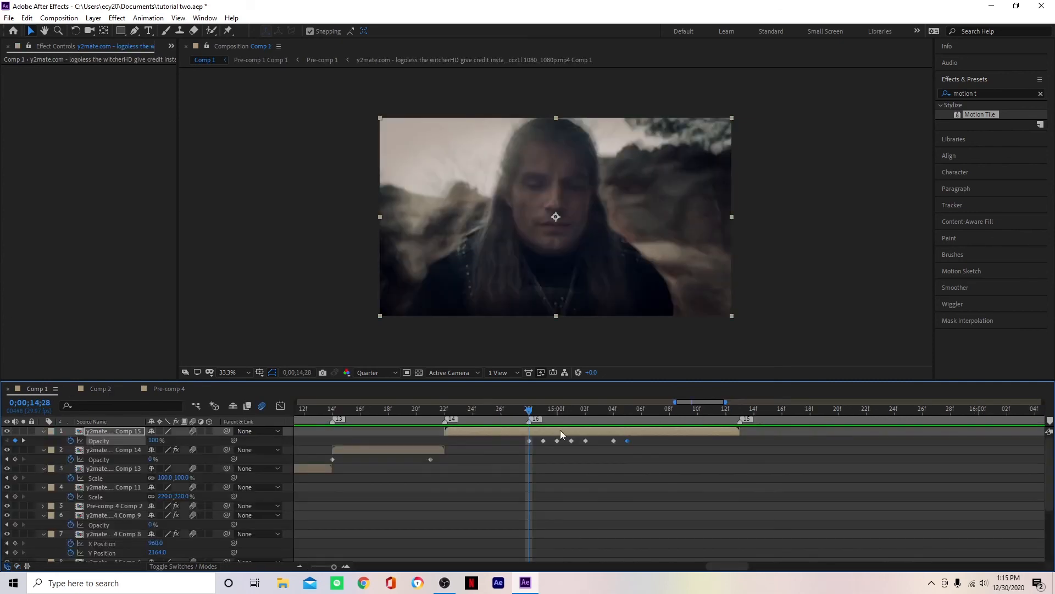
left_click(544, 416)
left_click(594, 439)
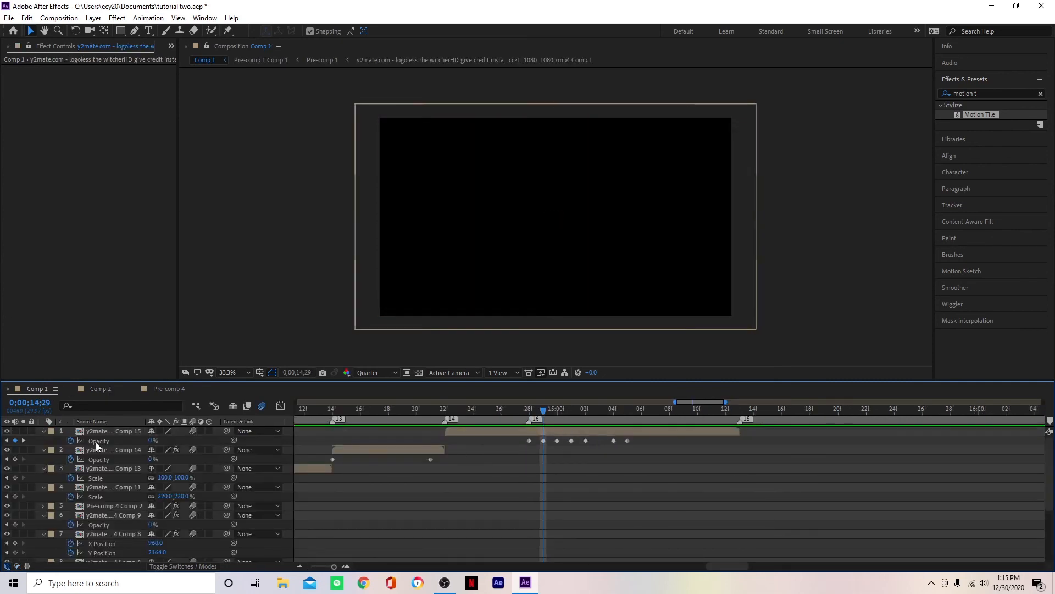
left_click(153, 440)
type("15")
key("Return")
Step: Set the remaining low Opacity keyframes at 0;00;15;01 and 0;00;15;04 to 15%
left_click(572, 410)
left_click(154, 441)
key("Return")
left_click(611, 411)
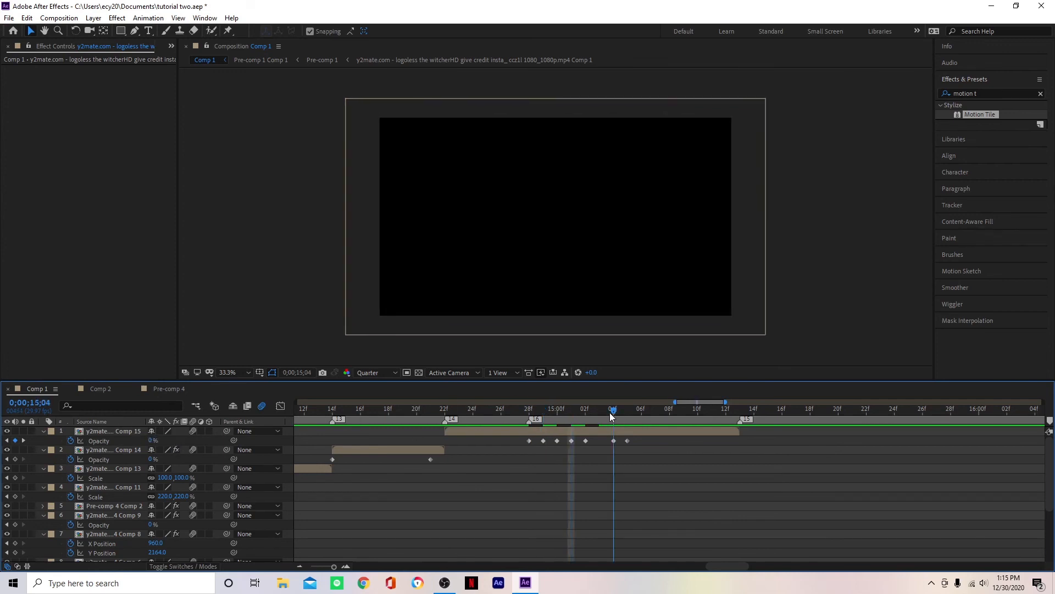
left_click(151, 441)
type("15")
key("Return")
Step: Preview the softened opacity flicker in Comp 1 and compare it with the Comp 2 reference
left_click_drag(483, 412, 352, 436)
key("space")
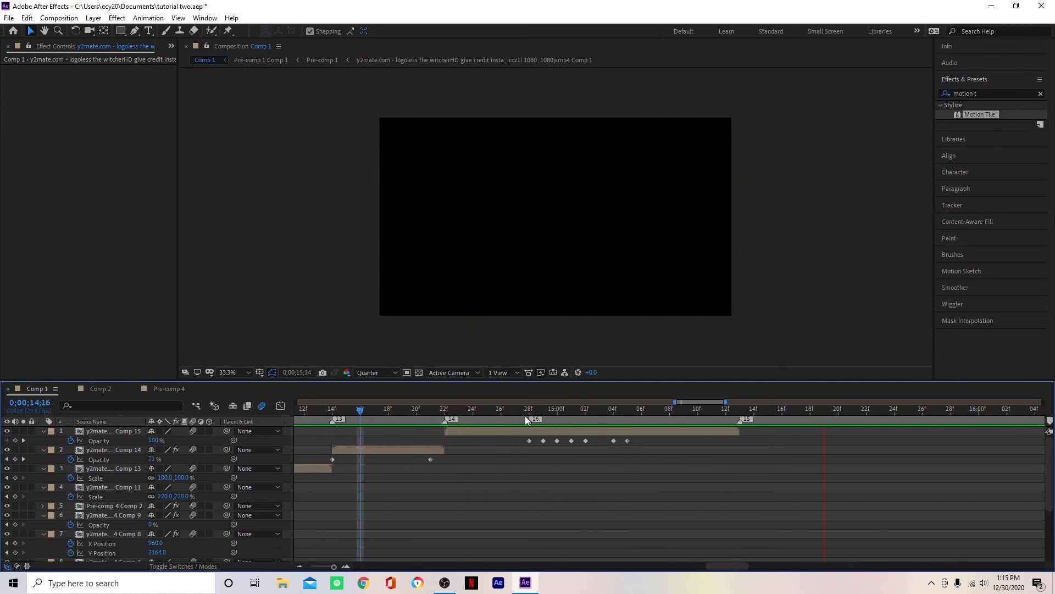
left_click(531, 410)
left_click(658, 411)
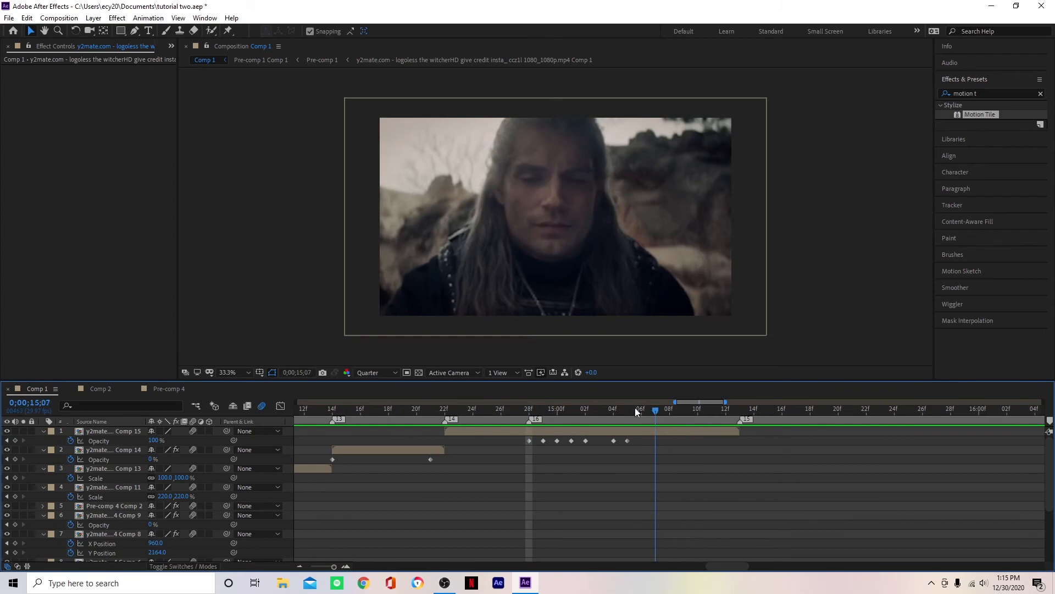
left_click(100, 389)
left_click_drag(702, 411, 618, 430)
left_click(44, 389)
Step: Pre-compose the flickering Comp 15 layer
left_click(619, 432)
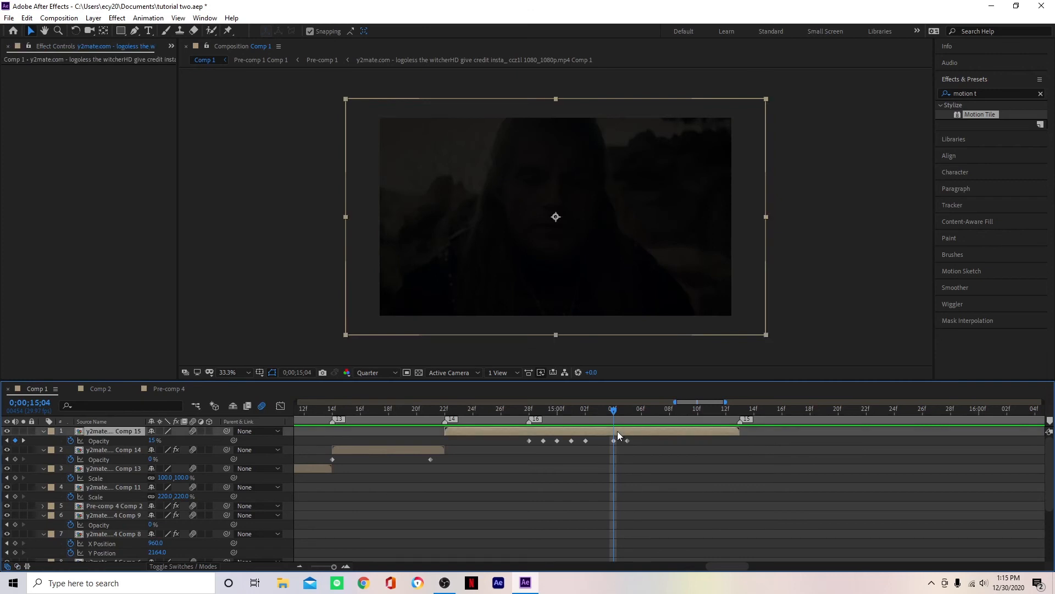
left_click(994, 92)
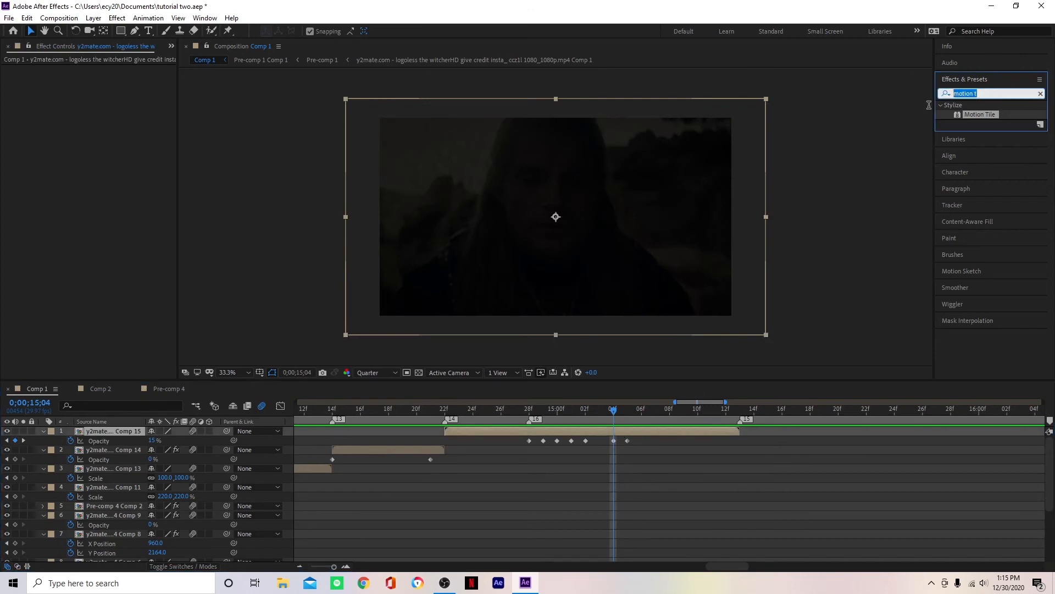
left_click(593, 429)
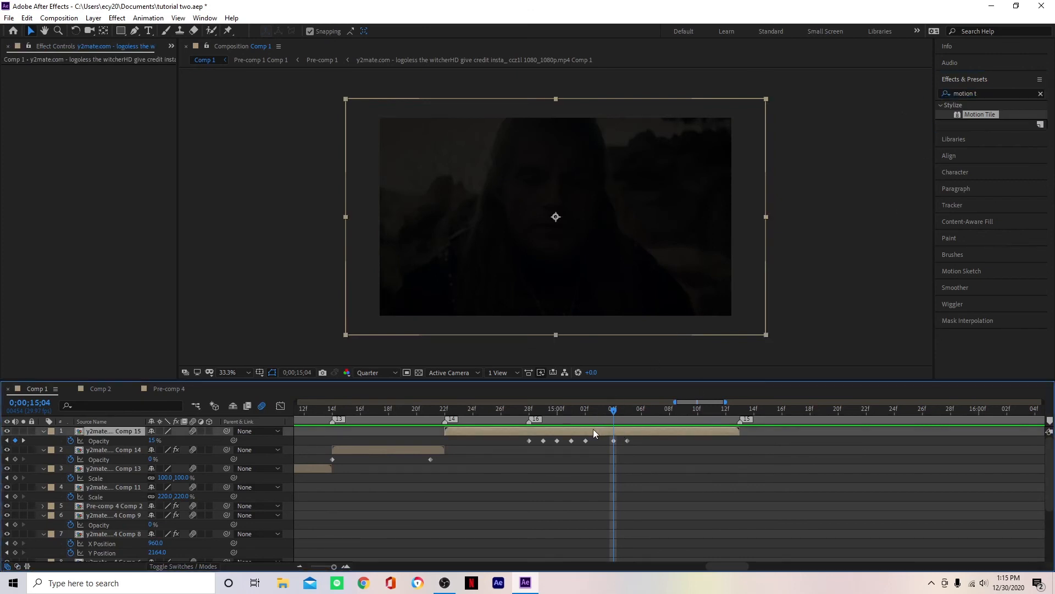
key("ctrl+shift+c")
left_click(550, 362)
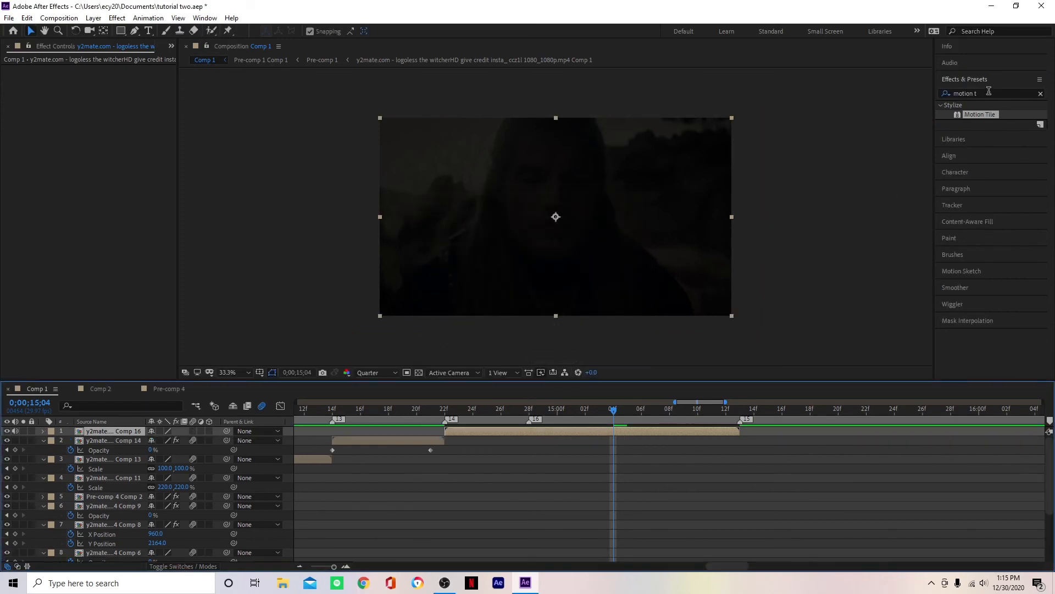
Step: Apply the S_Shake effect to the new pre-comp and turn on its Motion Blur
left_click_drag(989, 93, 888, 94)
type("shake")
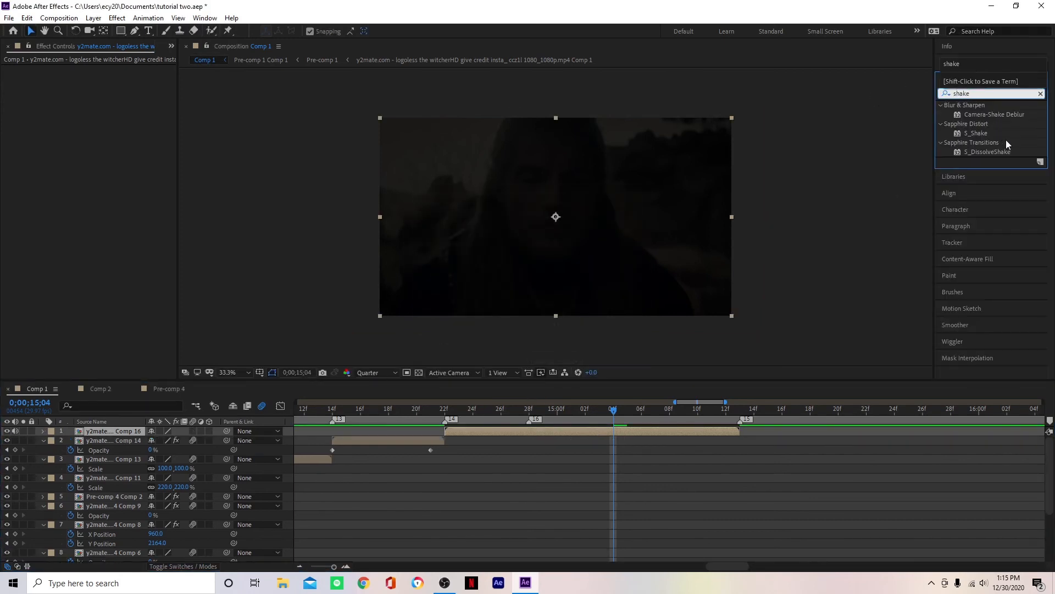
double_click(984, 134)
left_click_drag(703, 410, 726, 426)
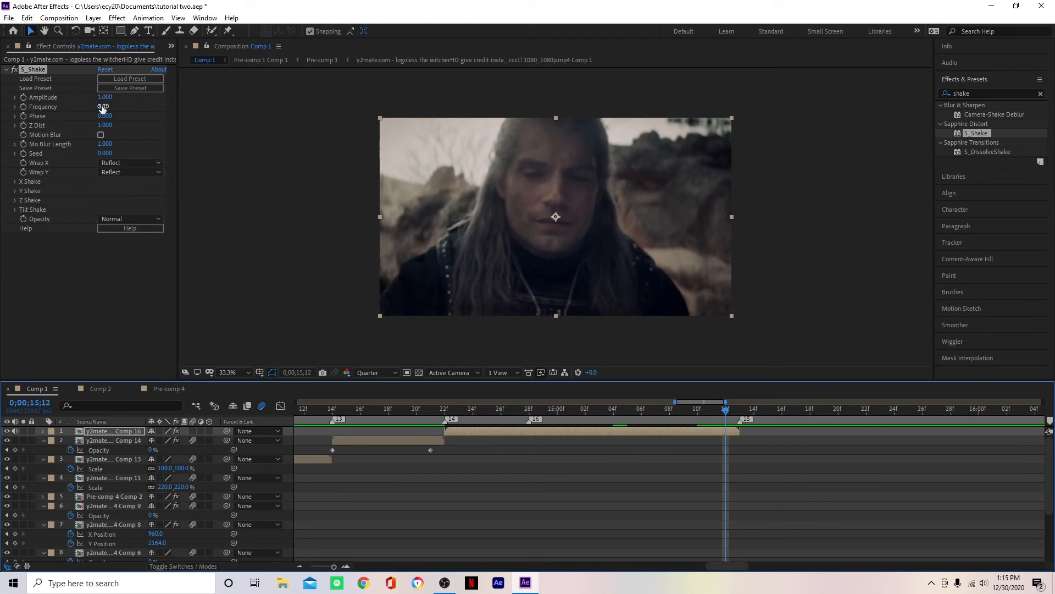
left_click(101, 135)
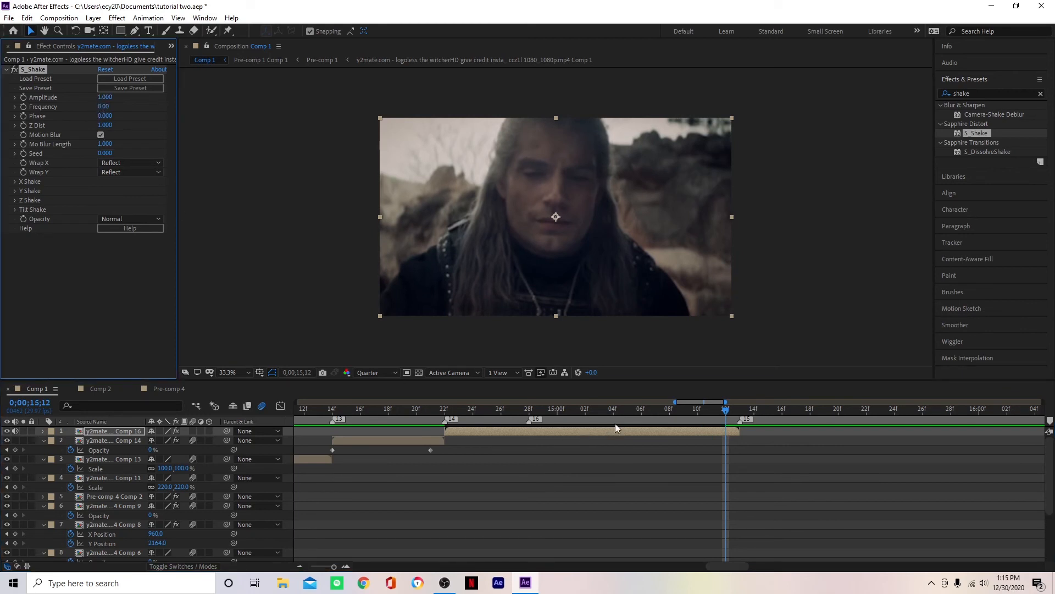
left_click_drag(109, 98, 200, 154)
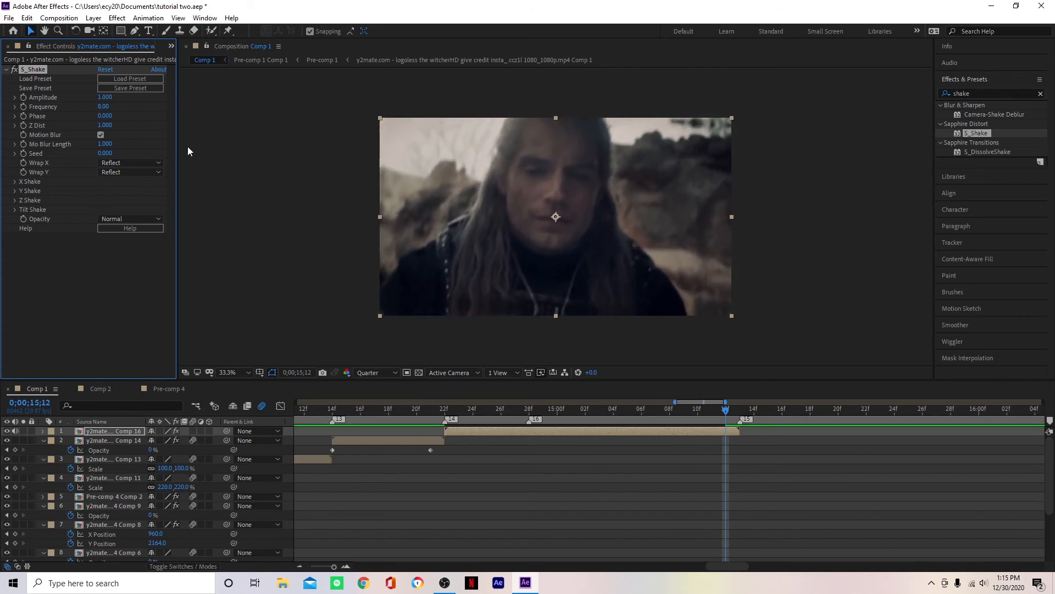
key("ctrl+z")
Step: Keyframe S_Shake Amplitude from 0 at 0;00;15;00 to 3.710 at 0;00;15;12, and set Frequency to 9
left_click_drag(680, 412, 556, 412)
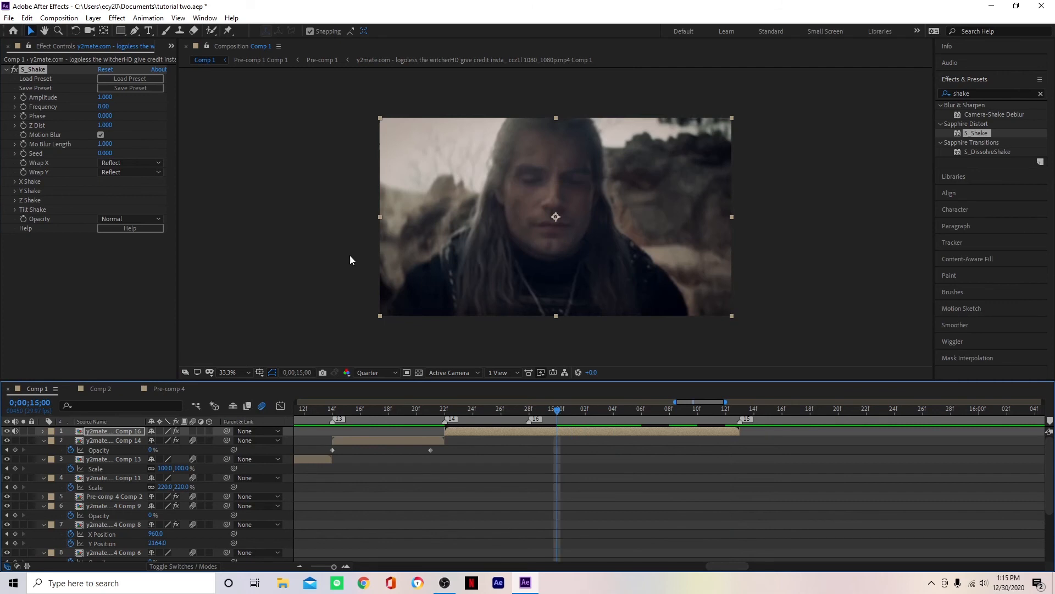
left_click(105, 97)
type("0")
left_click(30, 235)
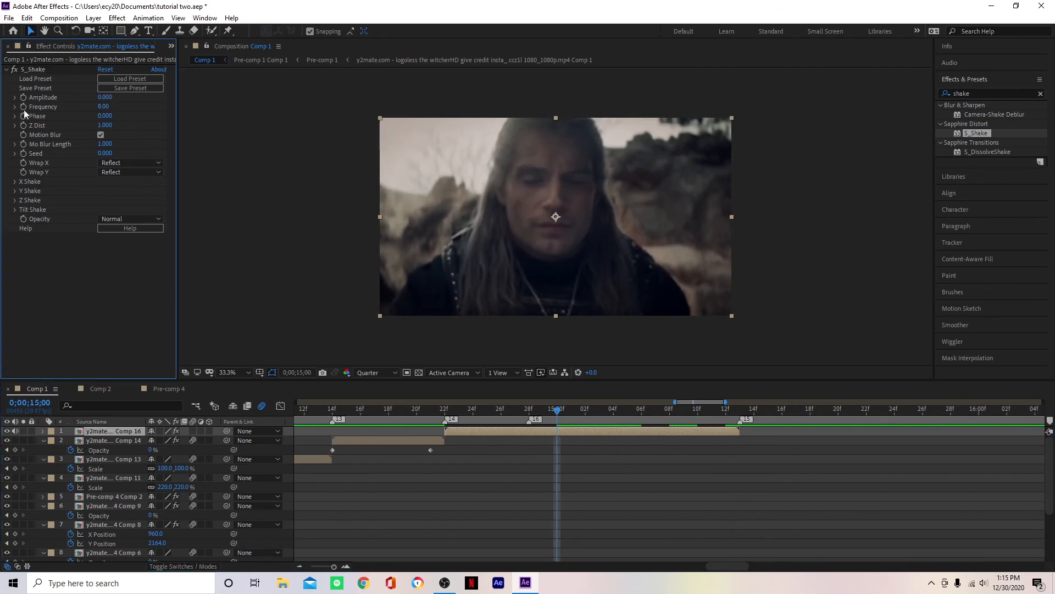
left_click(23, 97)
key("o")
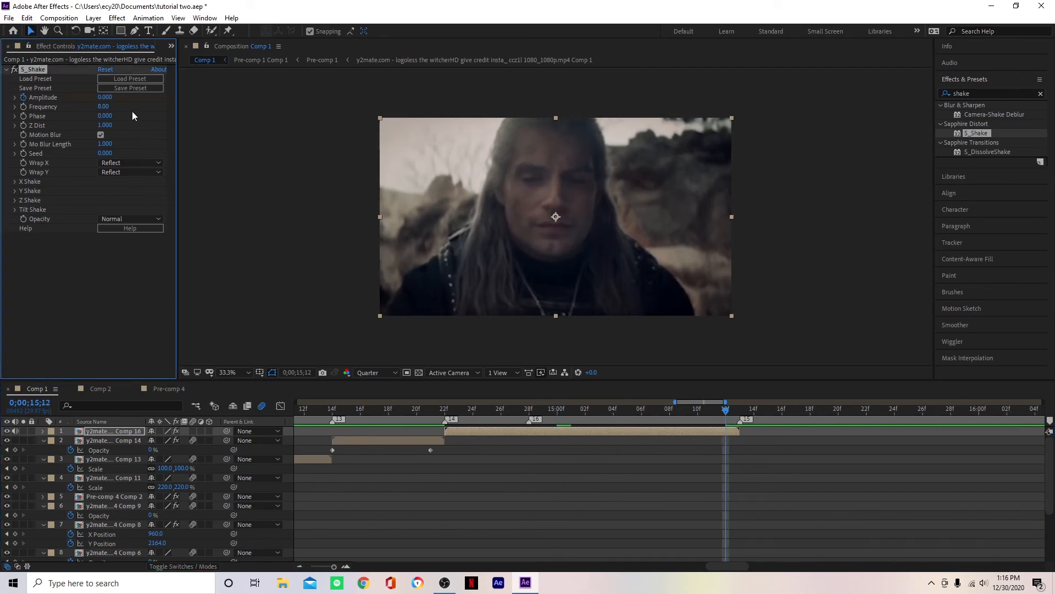
left_click_drag(104, 97, 324, 120)
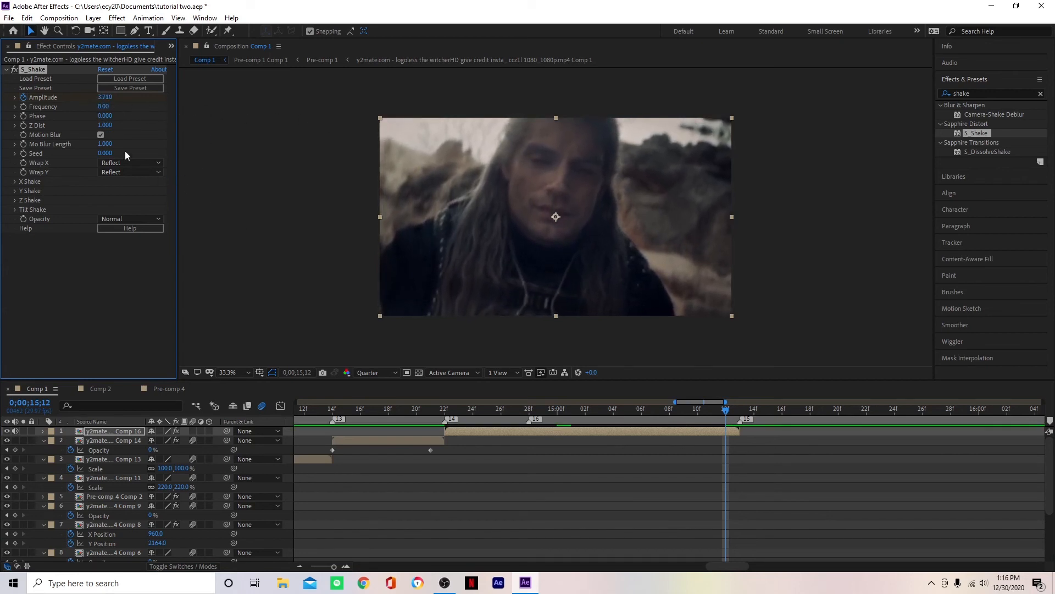
left_click_drag(103, 106, 110, 107)
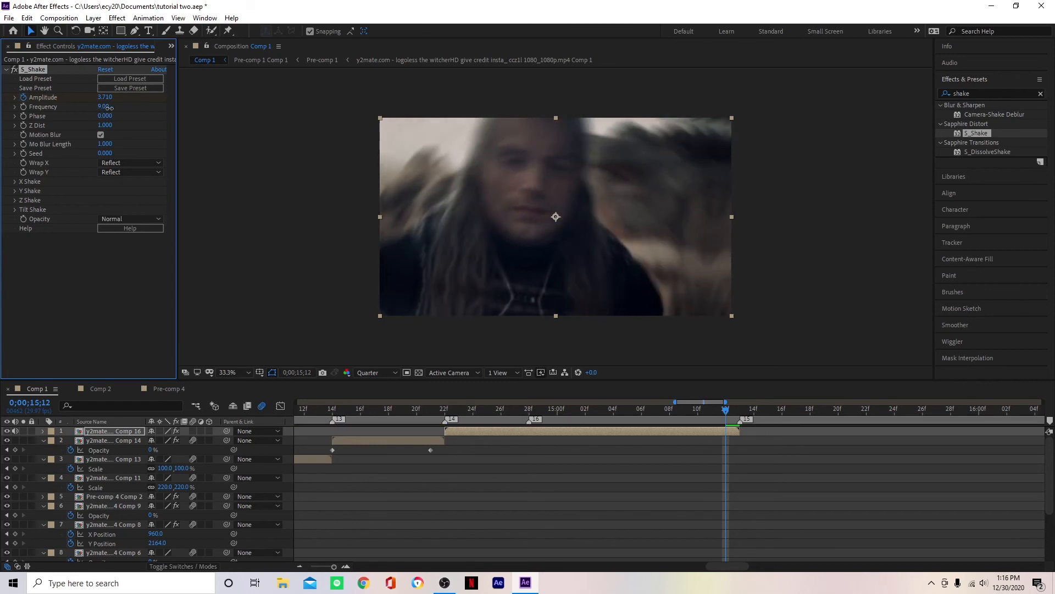
Step: Ease both Amplitude keyframes, shape the value curve to rise steeply just before 0;00;15;12, and preview the shake
key("u")
left_click_drag(738, 452, 535, 443)
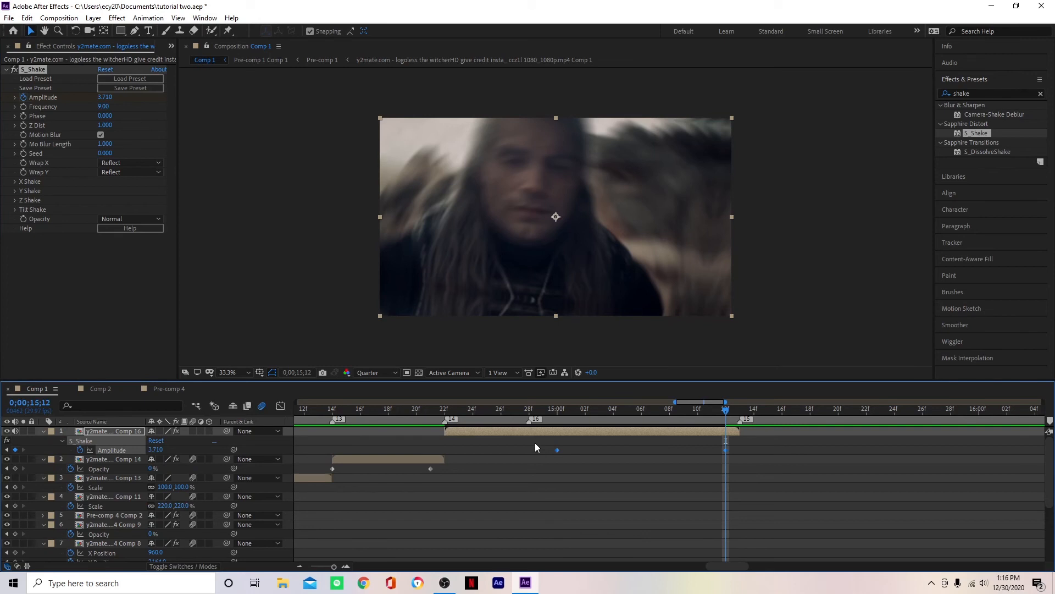
left_click(280, 410)
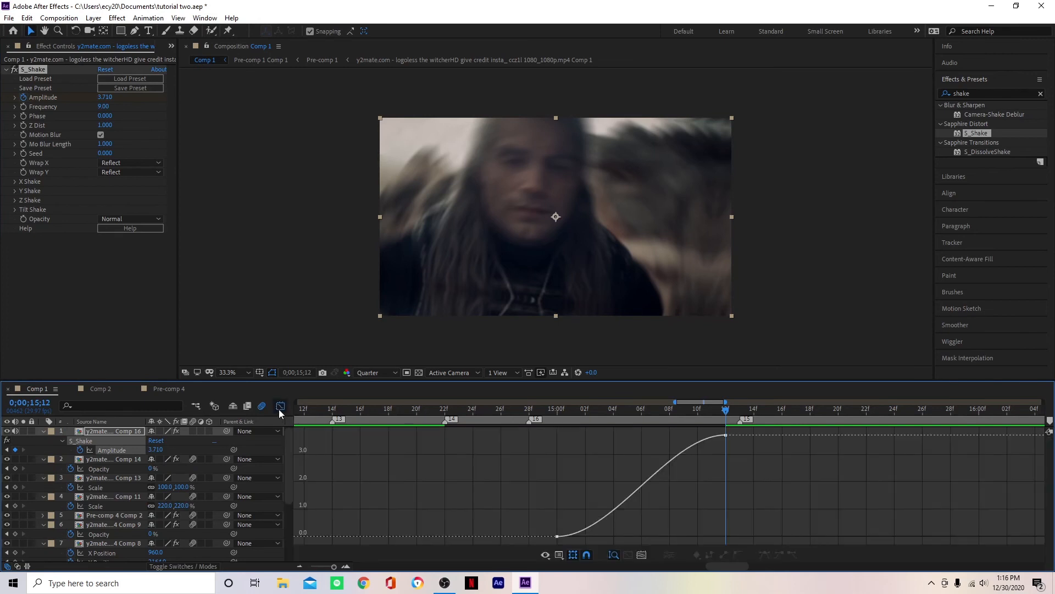
key("Page_Up")
key("Page_Up")
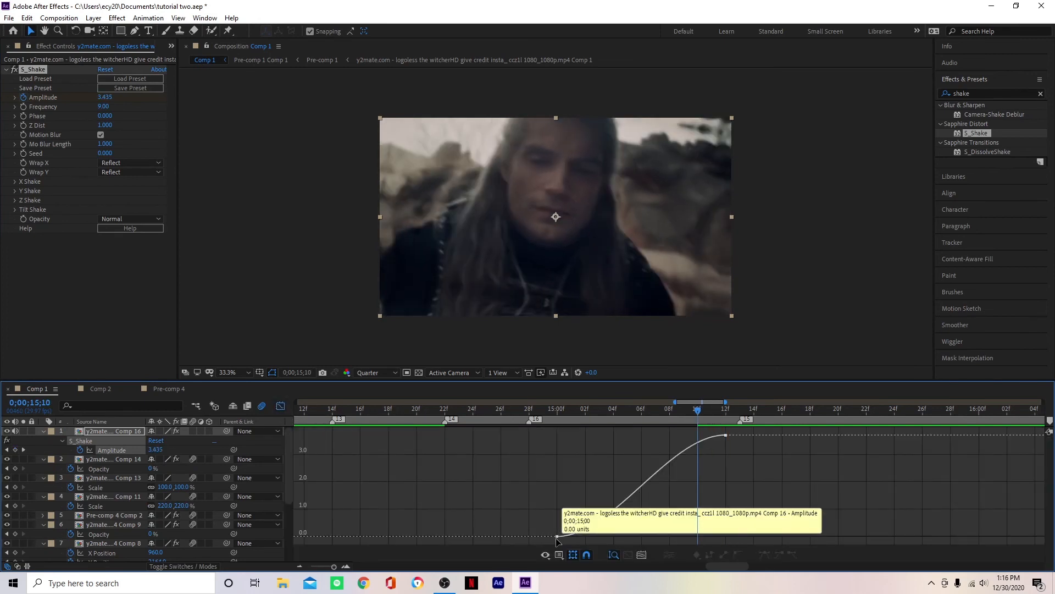
left_click(582, 528)
left_click_drag(613, 536, 726, 536)
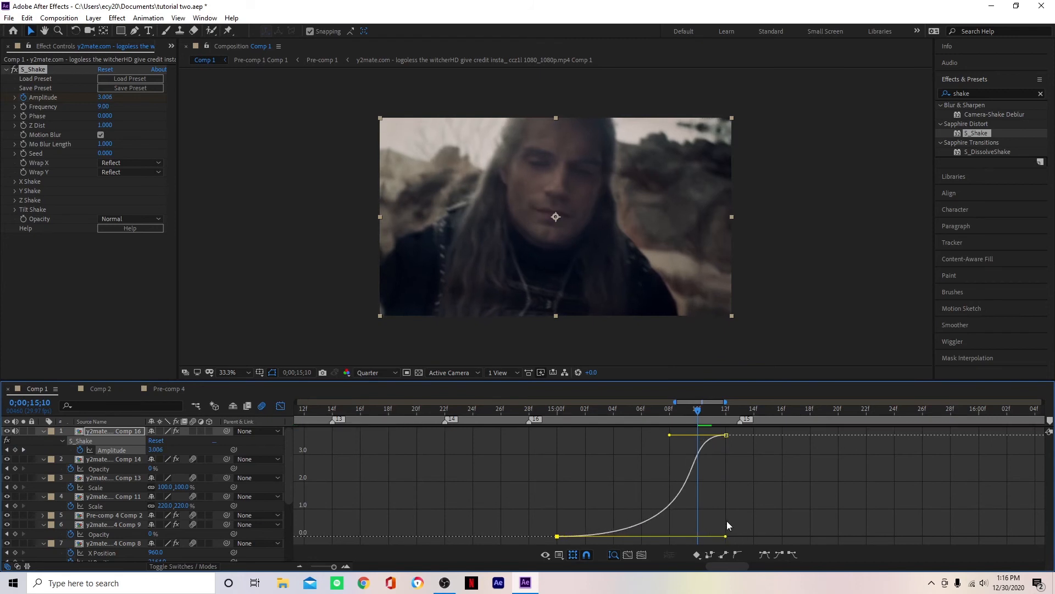
left_click_drag(670, 434, 715, 461)
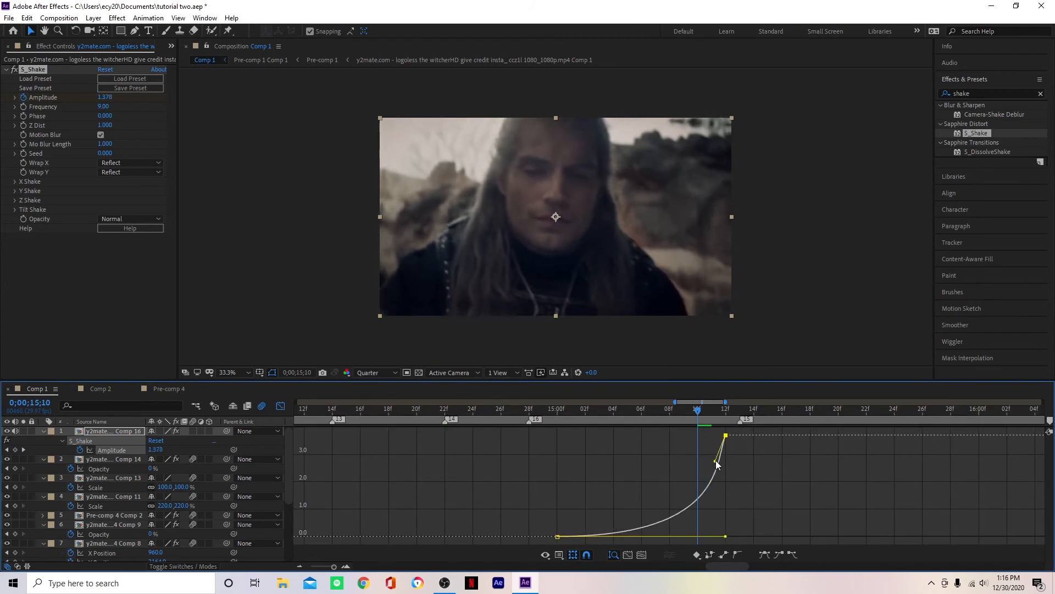
left_click_drag(653, 411, 465, 428)
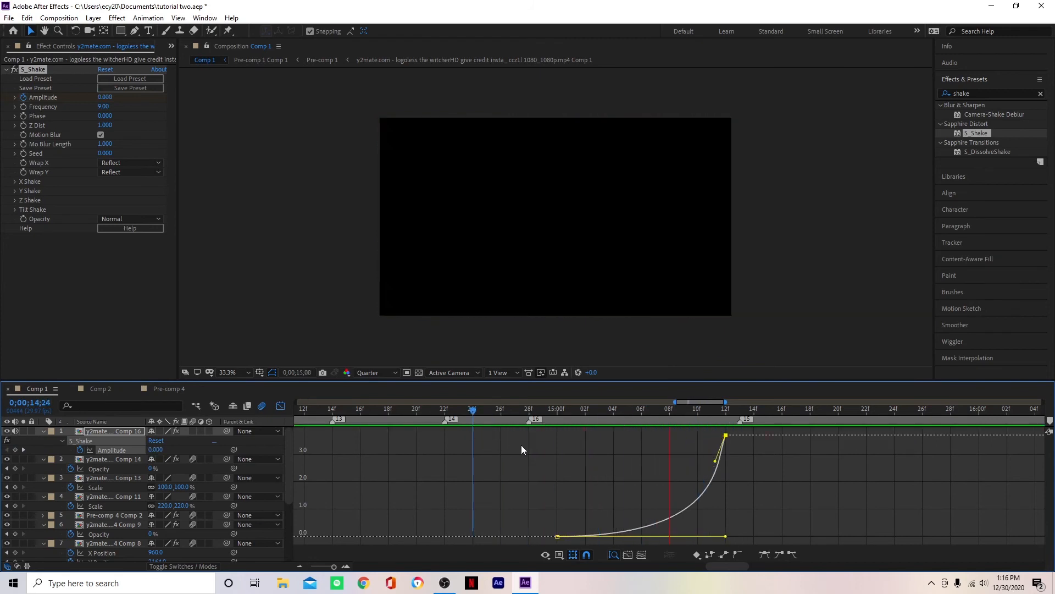
key("space")
Step: Smooth the curve into the 0;00;15;12 Amplitude keyframe with a short, flat handle and preview the shake again
left_click(709, 459)
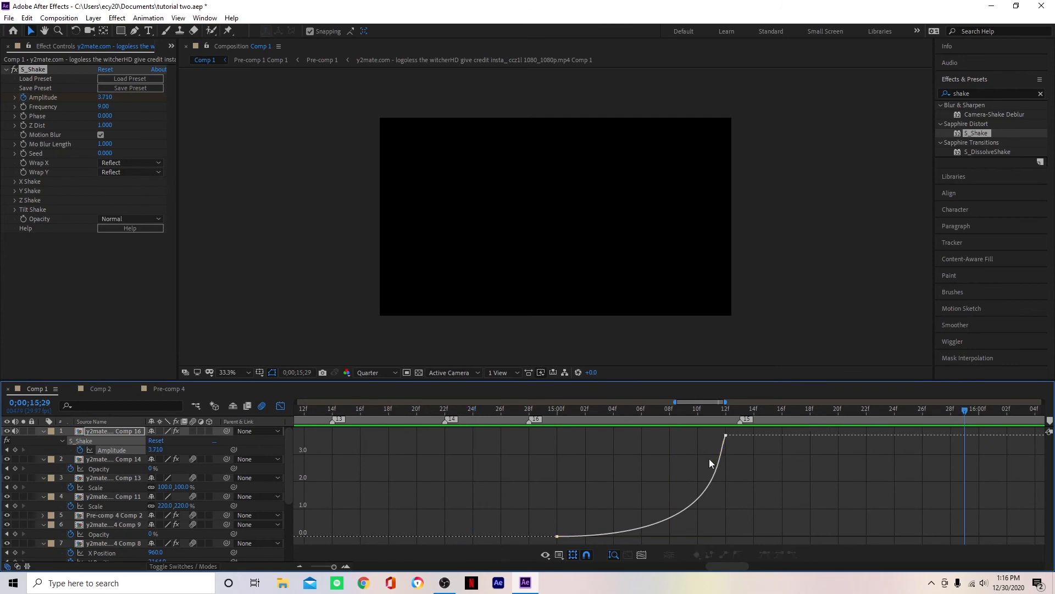
left_click(725, 435)
left_click_drag(708, 456, 702, 454)
left_click_drag(643, 411, 516, 418)
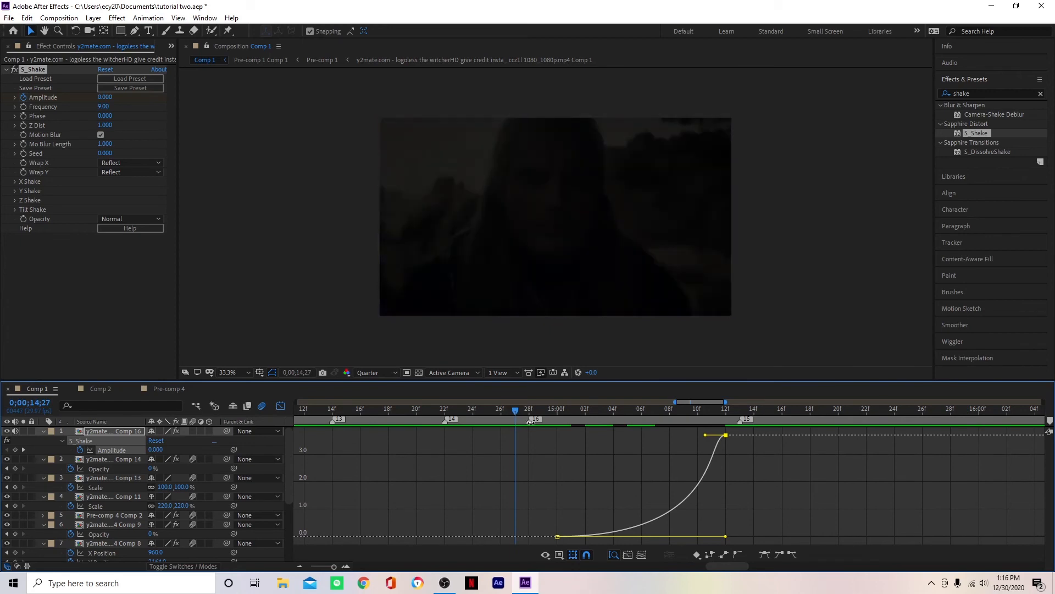
key("space")
left_click(280, 406)
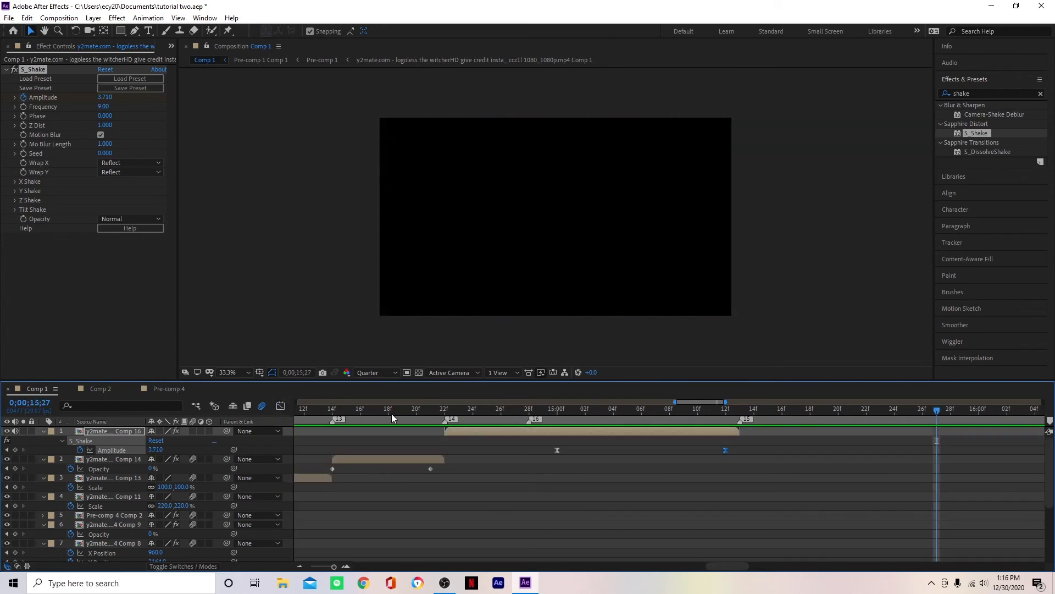
Step: Pre-compose all the edited shot layers between about 0;00;07;17 and 0;00;15;13 into Pre-comp 5
key(";")
left_click_drag(638, 412, 498, 448)
scroll(507, 464, "down", 3)
left_click_drag(266, 544, 183, 364)
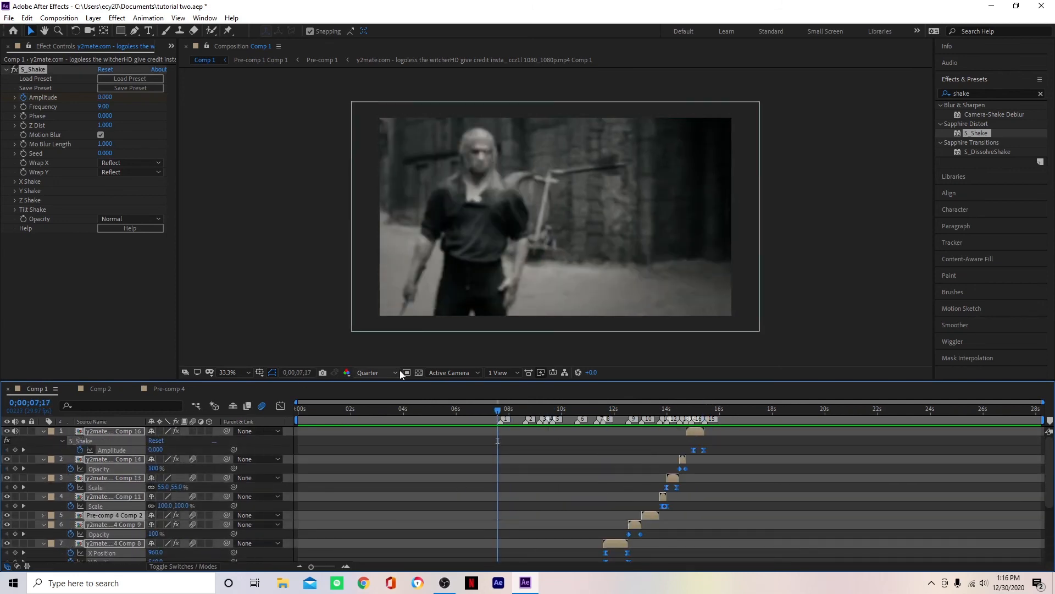
key("ctrl+shift+c")
left_click(554, 362)
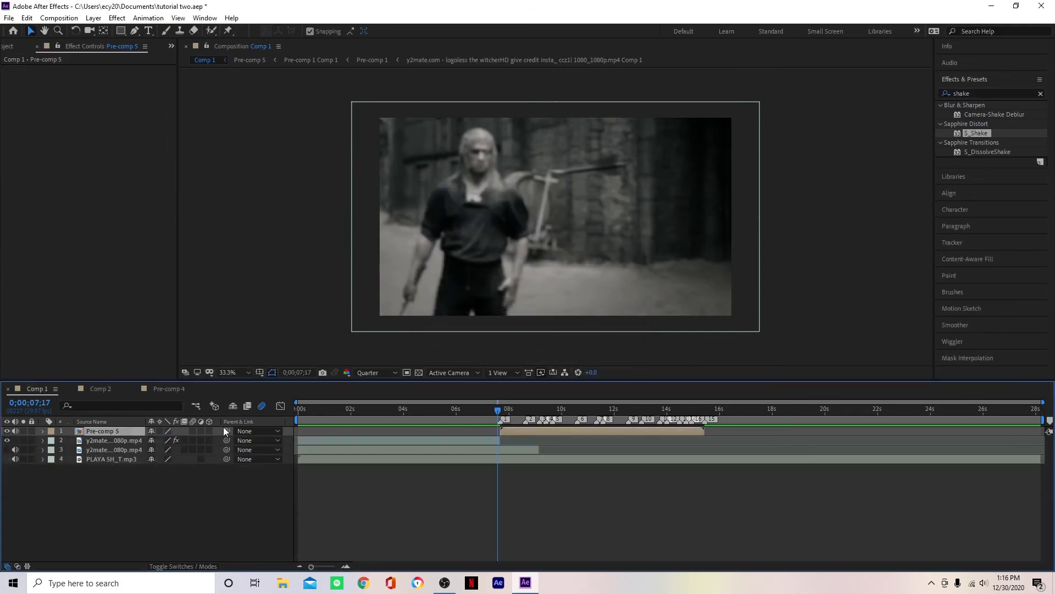
Step: Mute Pre-comp 5, then duplicate it and start the copy at 0;00;15;13
left_click(16, 432)
key("o")
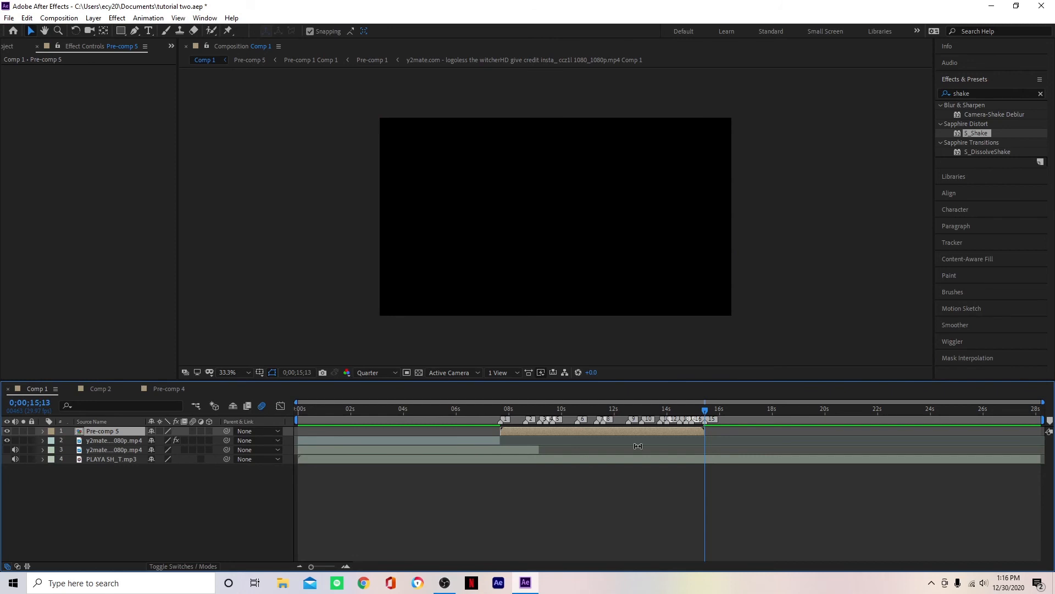
key("ctrl+d")
key("bracketleft")
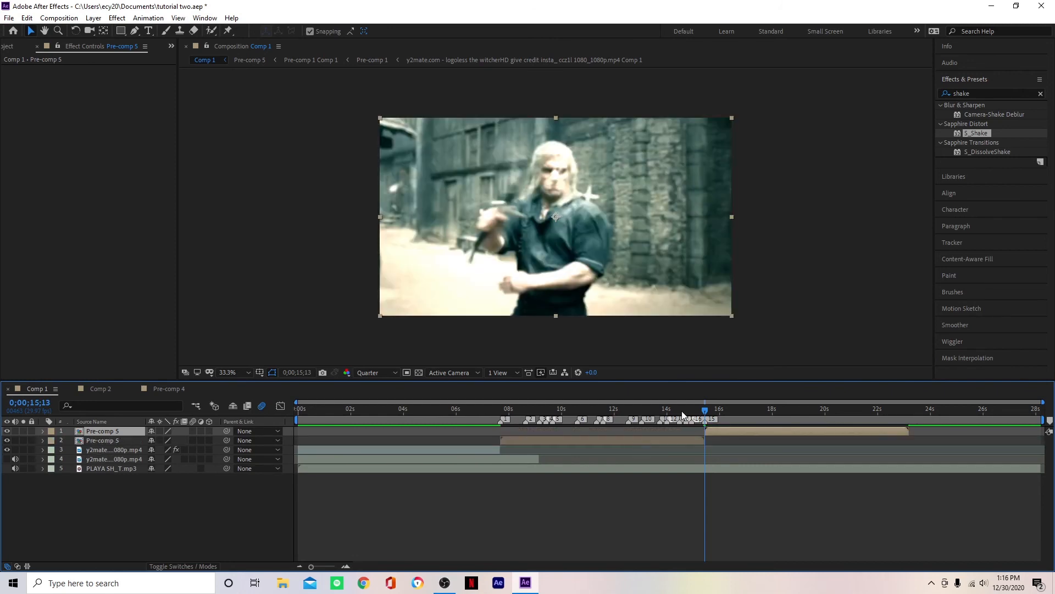
Step: Preview the edit from 0;00;07;03, then replay the transition between the two Pre-comp 5 layers from 0;00;15;03
left_click_drag(703, 411, 486, 417)
key("space")
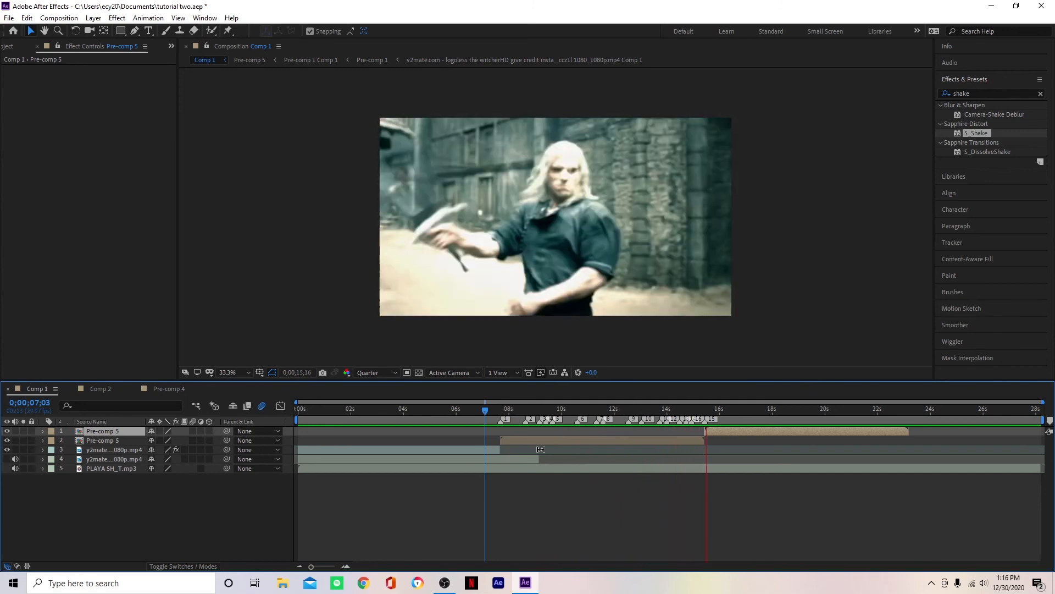
key("space")
left_click_drag(701, 417, 695, 443)
key("space")
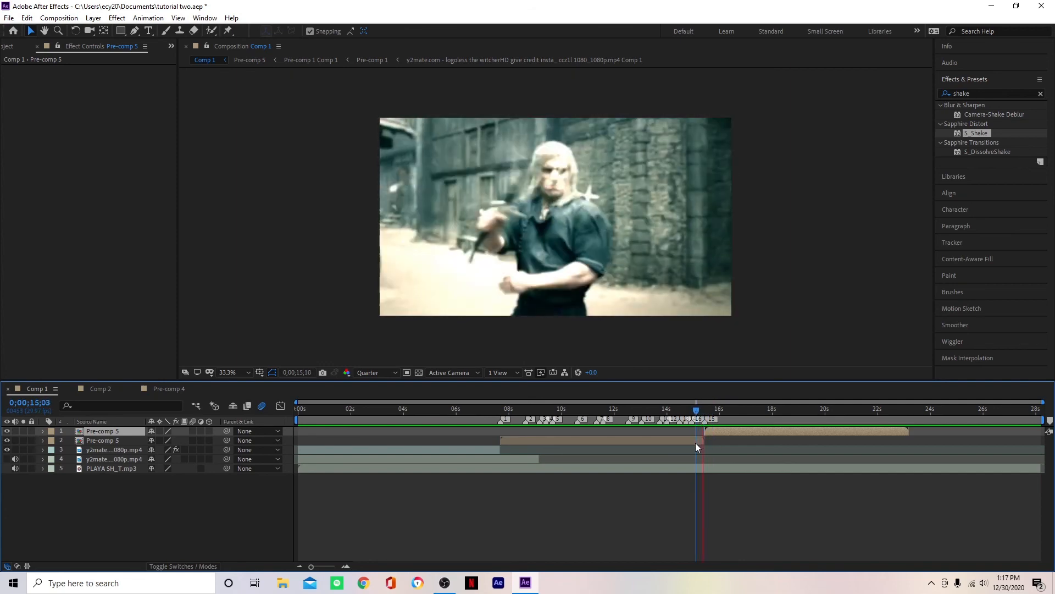
key("space")
Step: Apply the Video Copilot Twitch effect to the Pre-comp 5 copy starting at 0;00;15;13
double_click(991, 95)
type("twit")
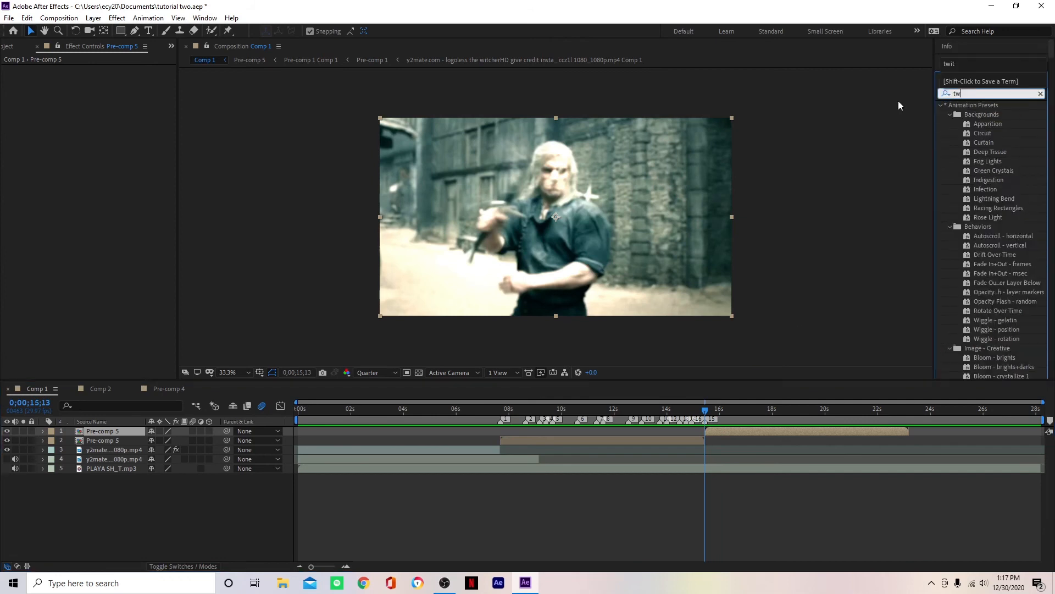
double_click(981, 116)
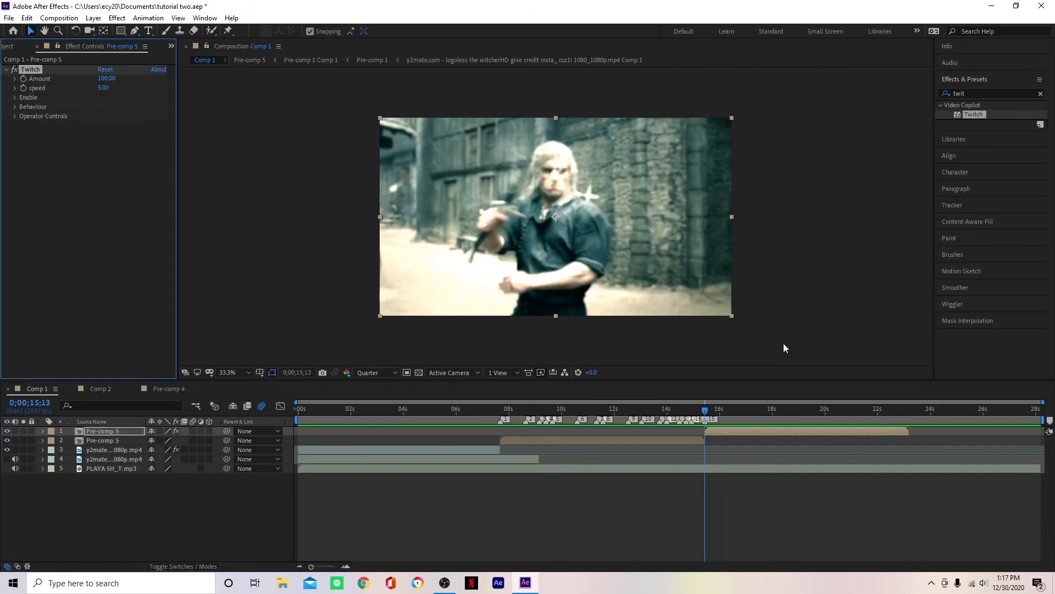
Step: Limit Twitch to Slide, keyframe its Amount from 100 at 0;00;15;13 to 0 at 0;00;15;18, and set speed to 8
left_click(15, 98)
left_click(99, 144)
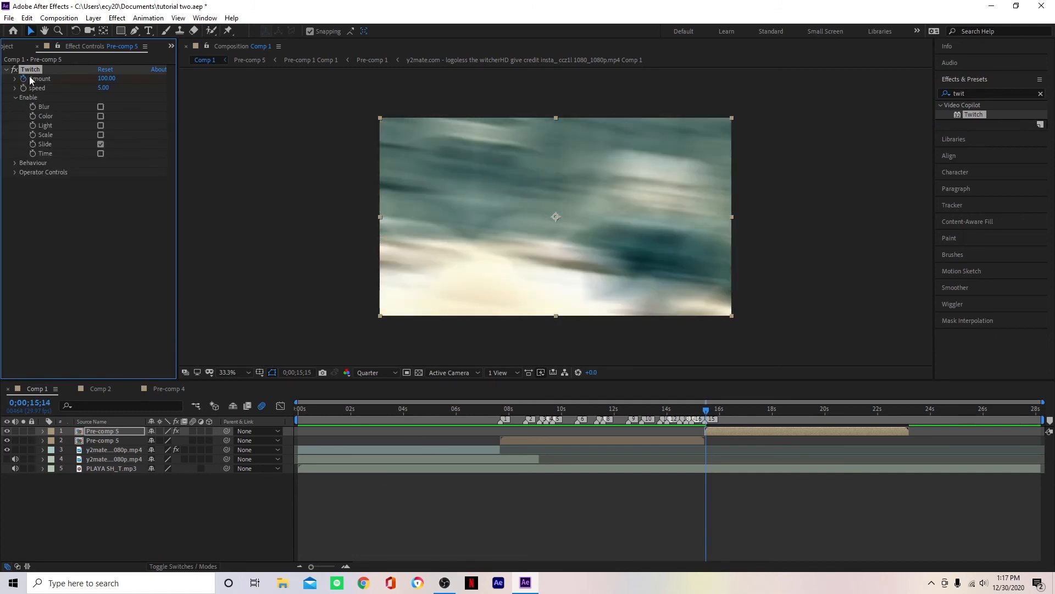
left_click(103, 78)
type("0")
left_click(101, 88)
type("8")
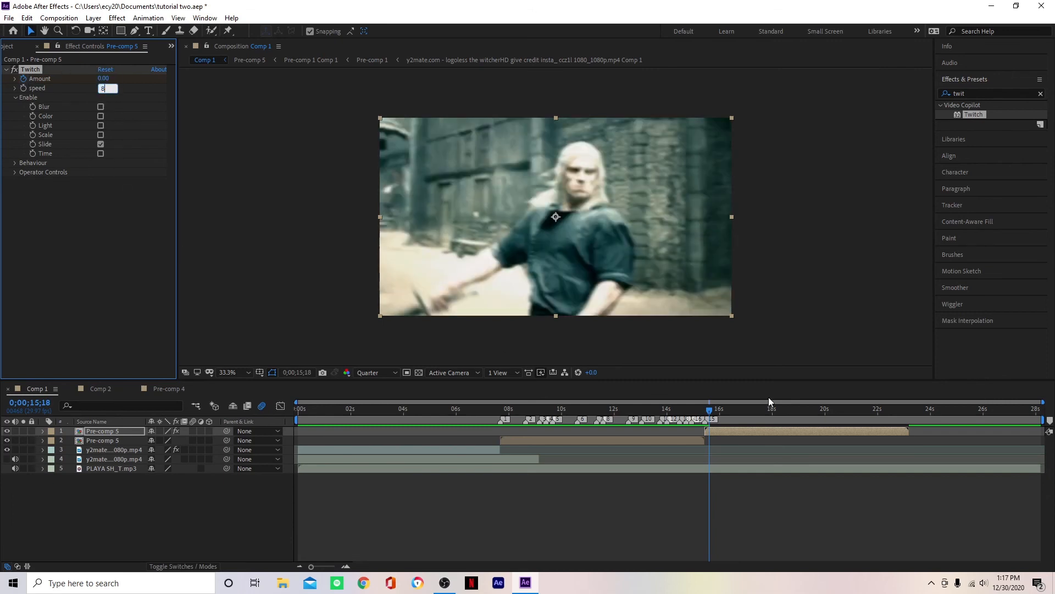
Step: Easy-ease the two Twitch Amount keyframes, shorten the first keyframe's curve handle so the drop starts faster, and save the project
left_click(760, 429)
key("u")
key("equal")
key("equal")
left_click_drag(716, 456, 682, 451)
key("F9")
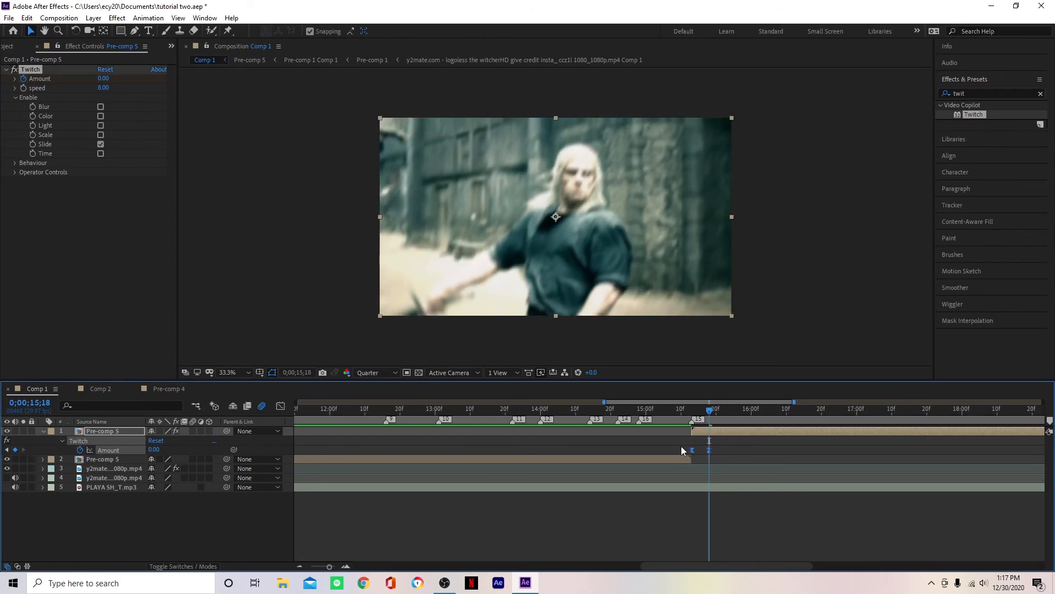
left_click(280, 405)
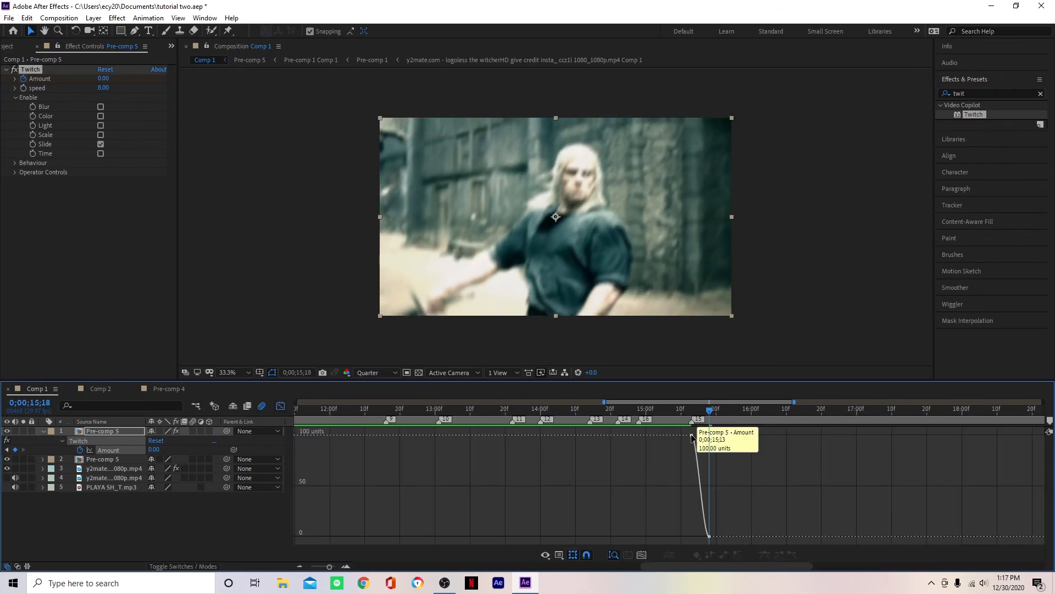
left_click_drag(698, 435, 683, 435)
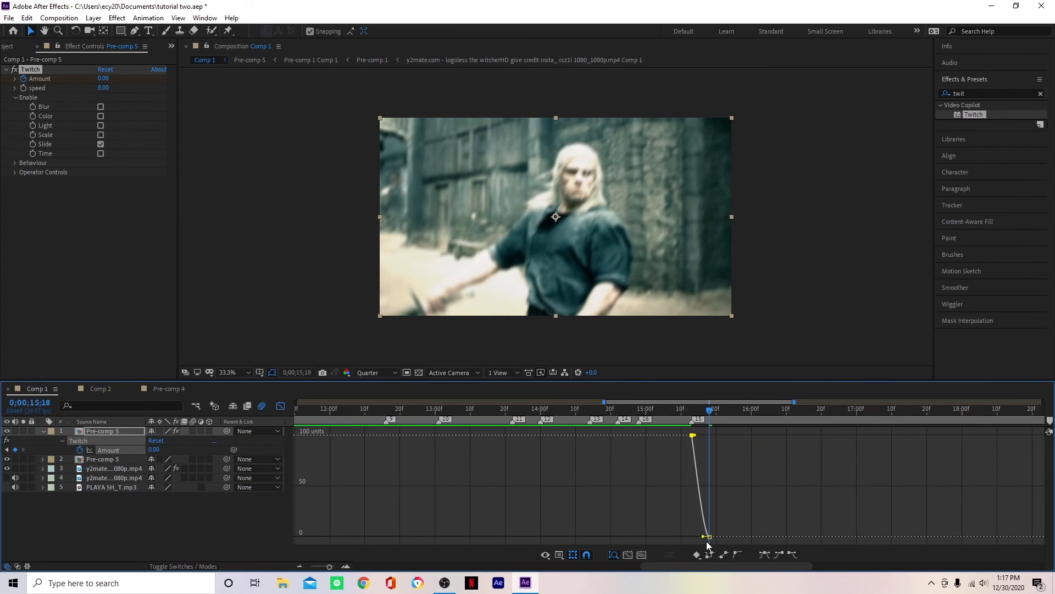
left_click(280, 405)
key("ctrl+s")
Step: Preview the Twitch transition from 0;00;13;17, then replay the whole edit from 0;00;06;25
left_click_drag(709, 412, 495, 435)
key("space")
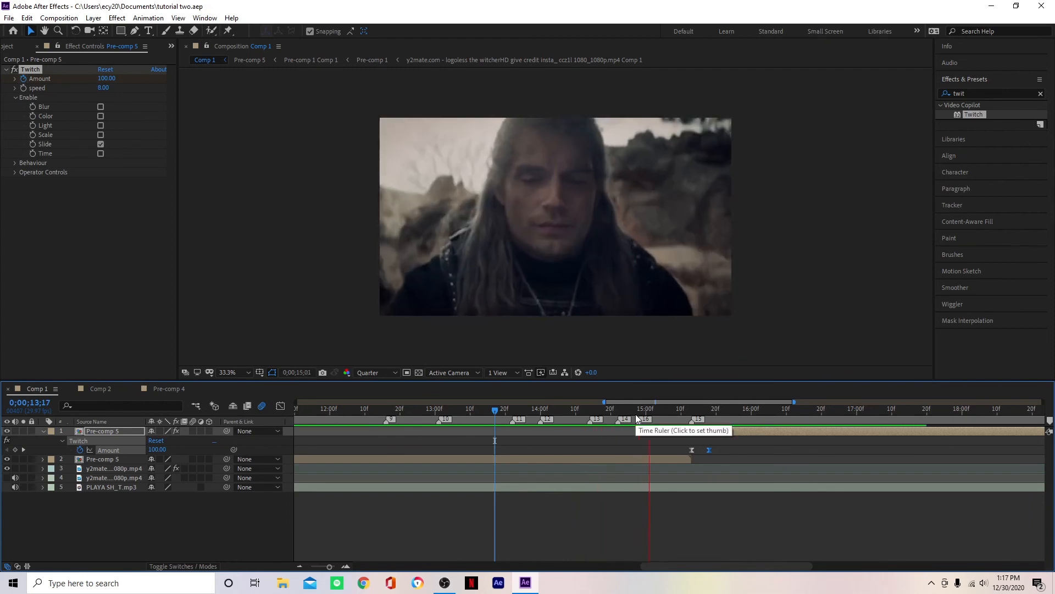
key("space")
left_click_drag(717, 413, 706, 413)
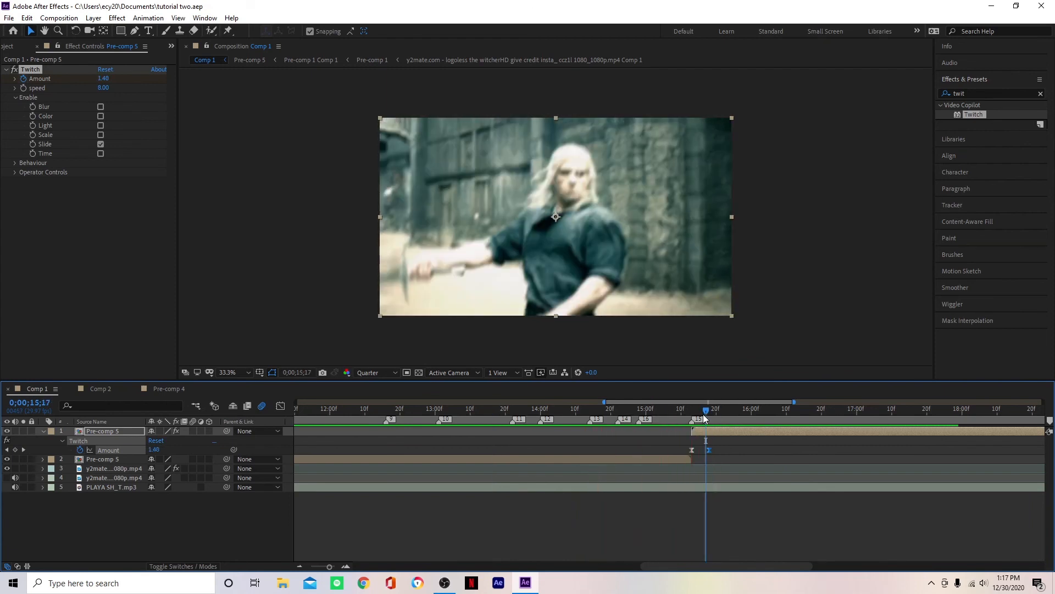
key("minus")
key("minus")
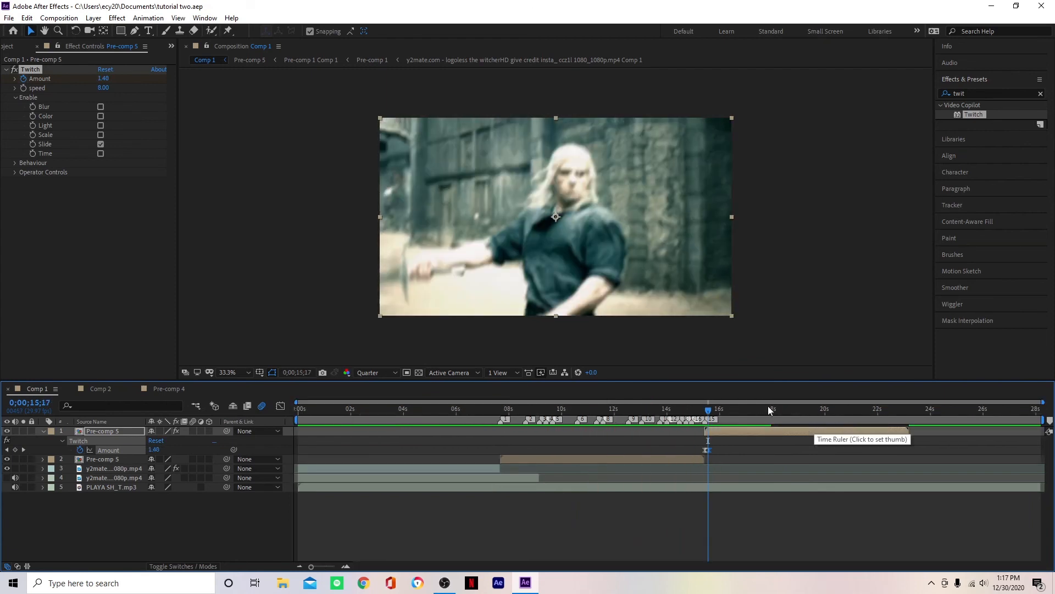
left_click_drag(708, 410, 477, 448)
key("space")
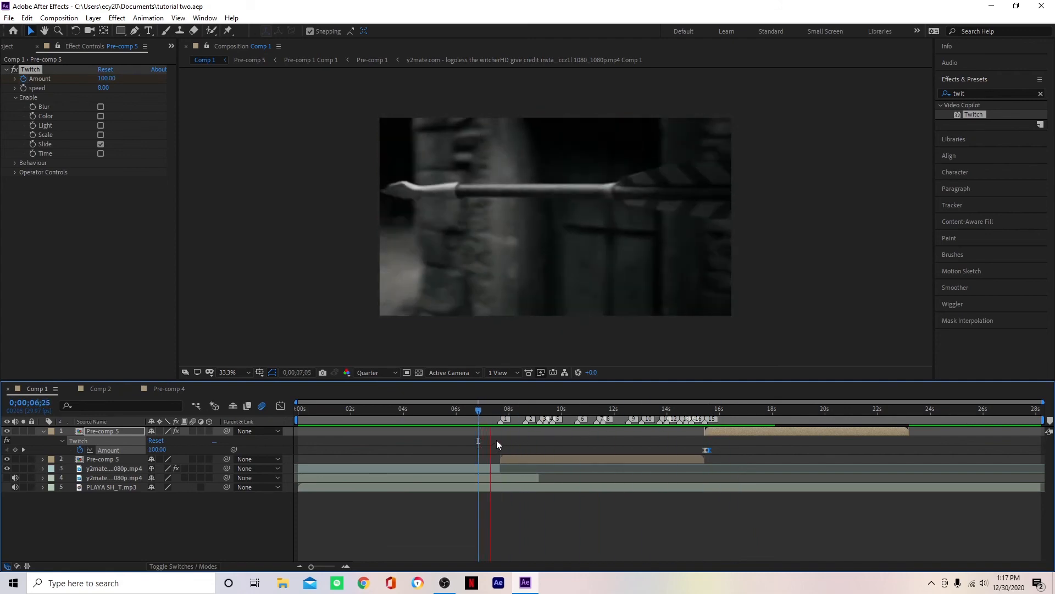
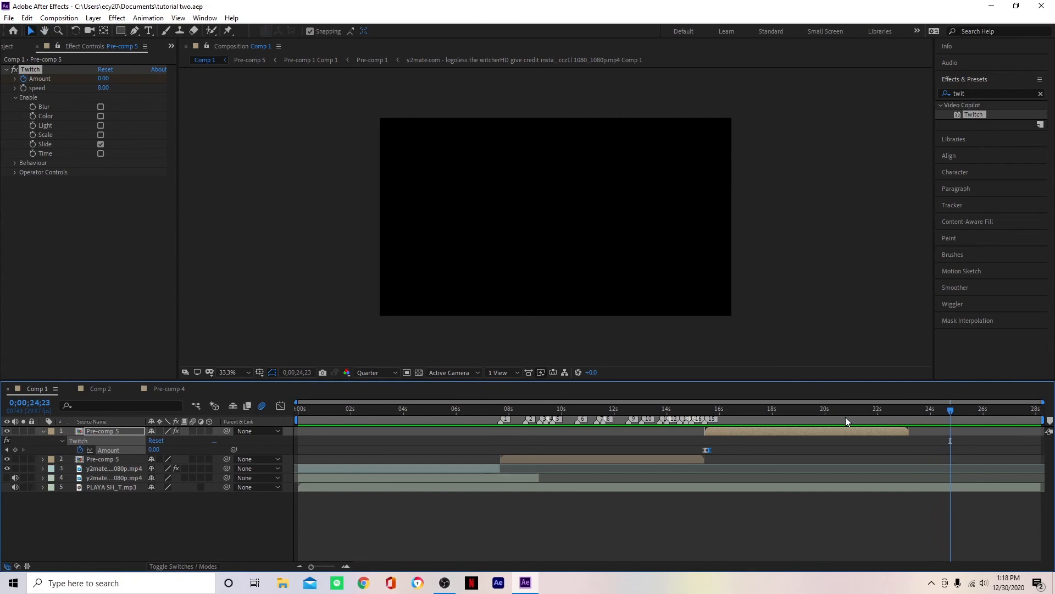
Step: Keyframe the PLAYA SH_T.mp3 audio levels at 0 dB on 0;00;23;05, -3 dB one frame after, and -21 dB at 0;00;28;05
left_click_drag(846, 416, 673, 430)
left_click_drag(345, 437, 908, 487)
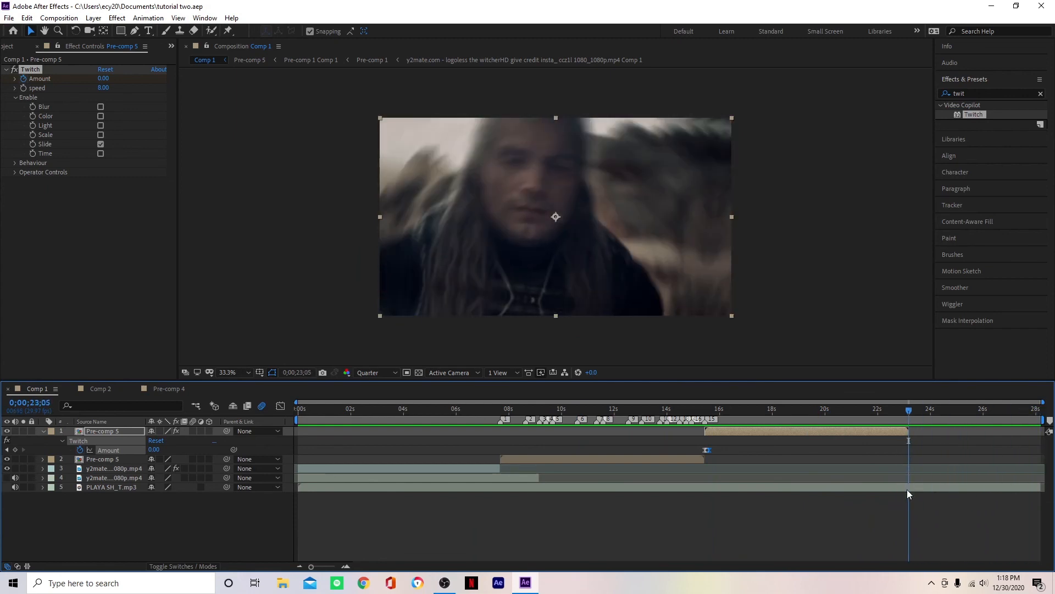
left_click(907, 488)
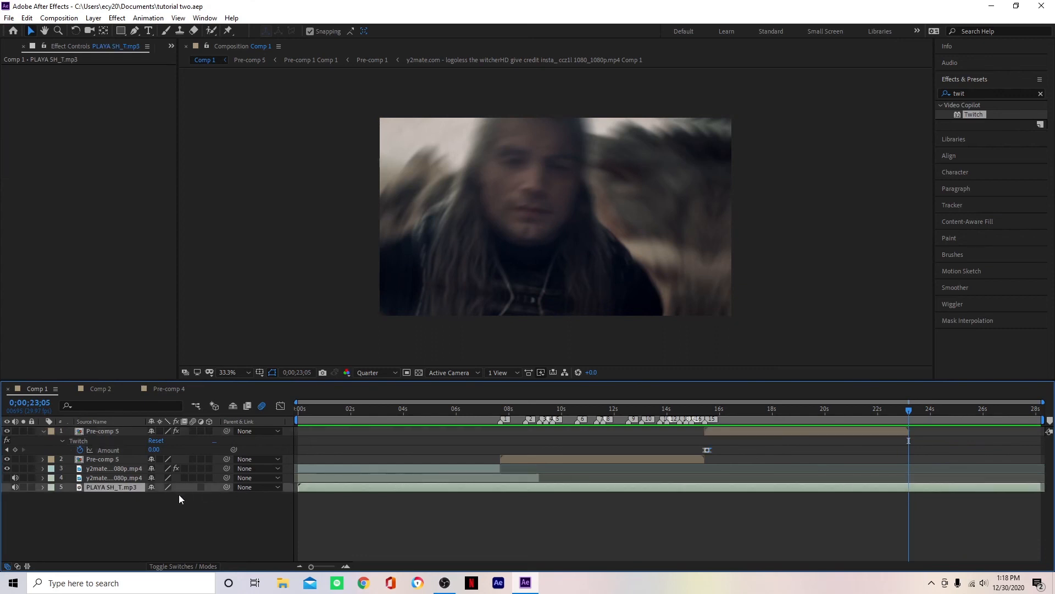
key("l")
left_click(70, 497)
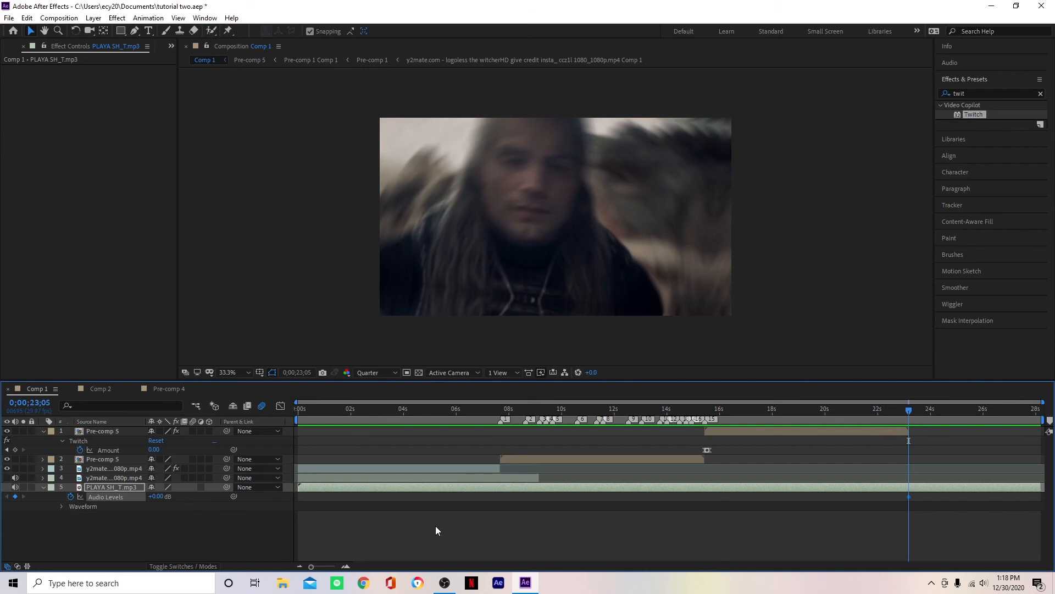
key("Page_Down")
left_click(155, 496)
type("-3")
left_click(318, 525)
key("End")
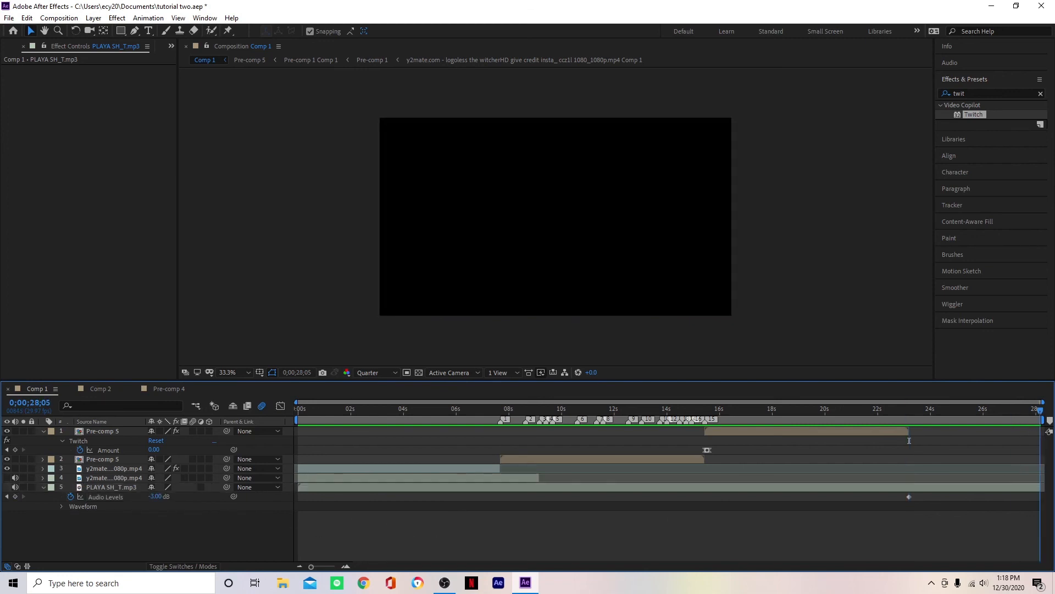
left_click_drag(157, 497, 148, 501)
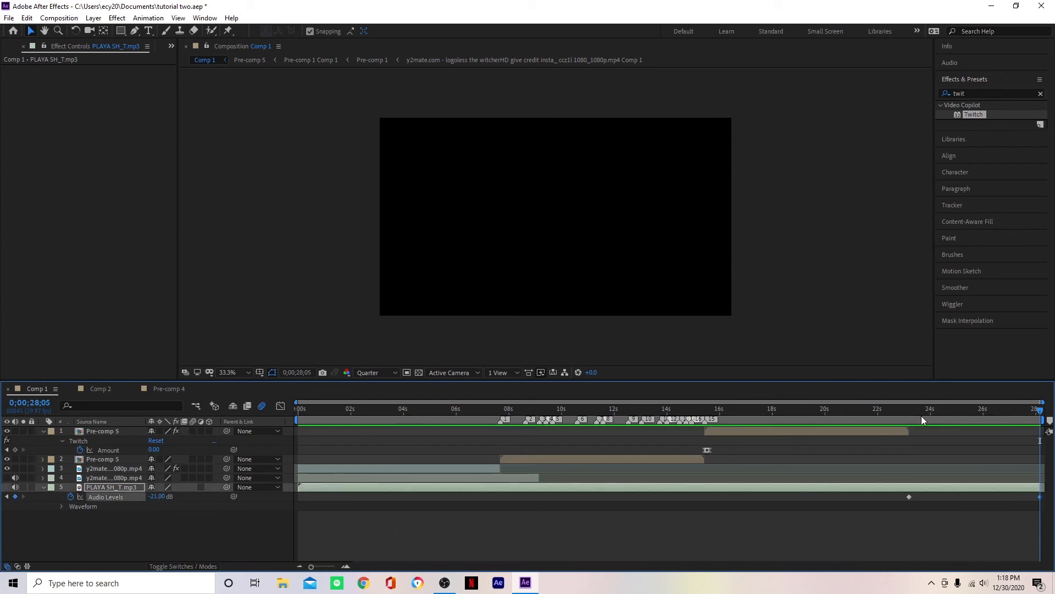
Step: Apply Bass & Treble to the music, keyframing both from 0 at 0;00;23;05 to Bass 100 and Treble -100 at 0;00;23;06
left_click_drag(921, 415, 908, 425)
left_click(23, 496)
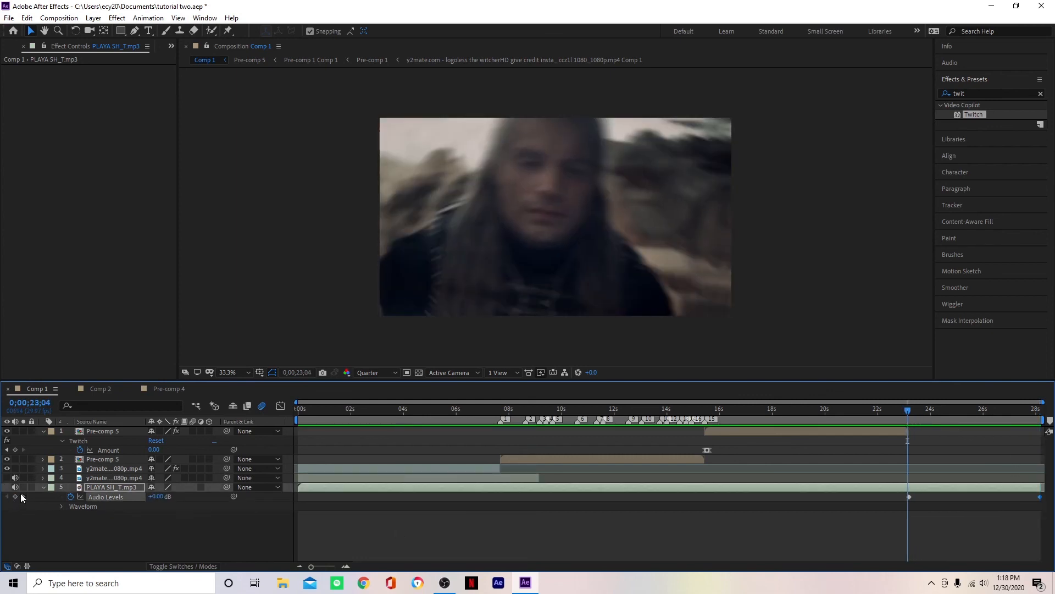
left_click_drag(970, 94, 899, 100)
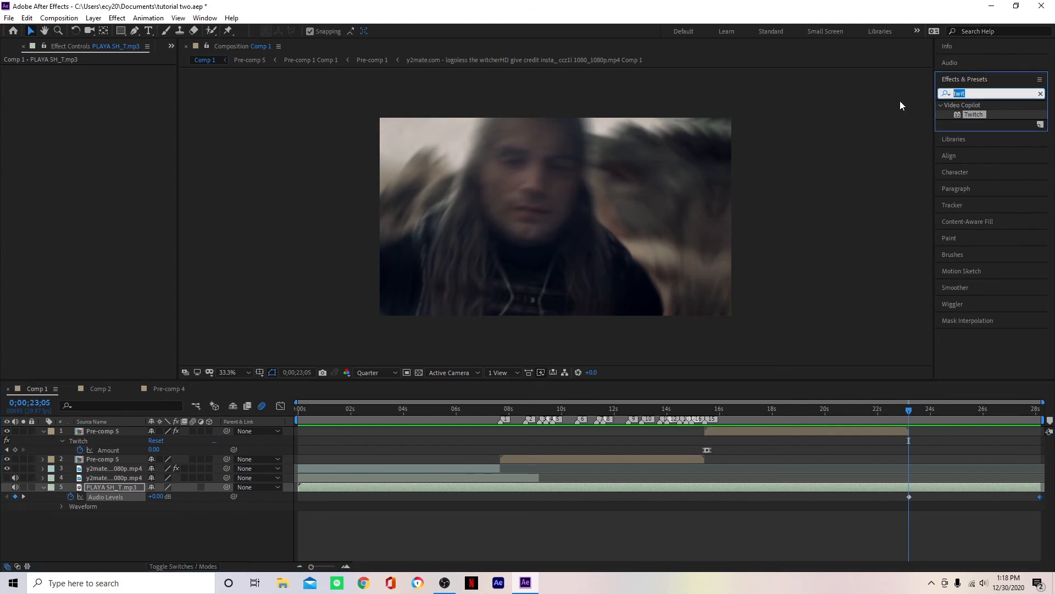
key("BackSpace")
type("bass")
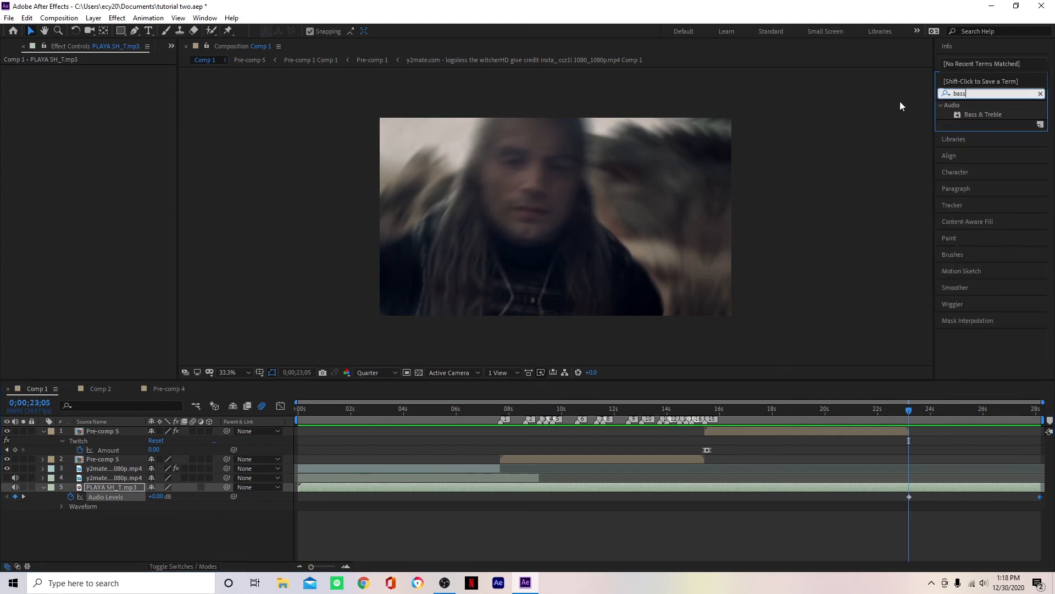
double_click(997, 116)
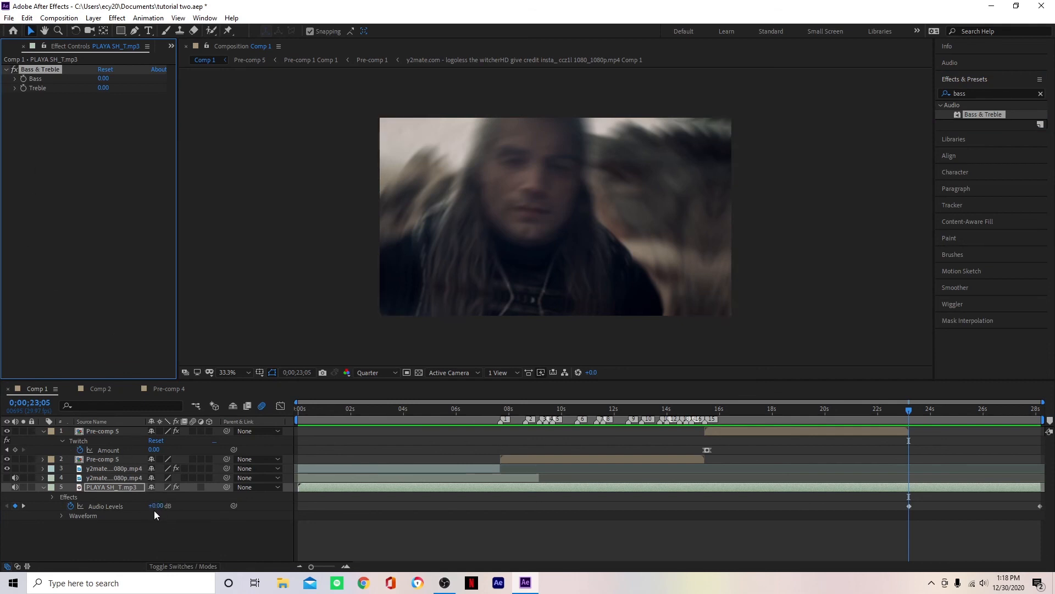
left_click(24, 79)
key("Page_Down")
left_click_drag(104, 78, 170, 82)
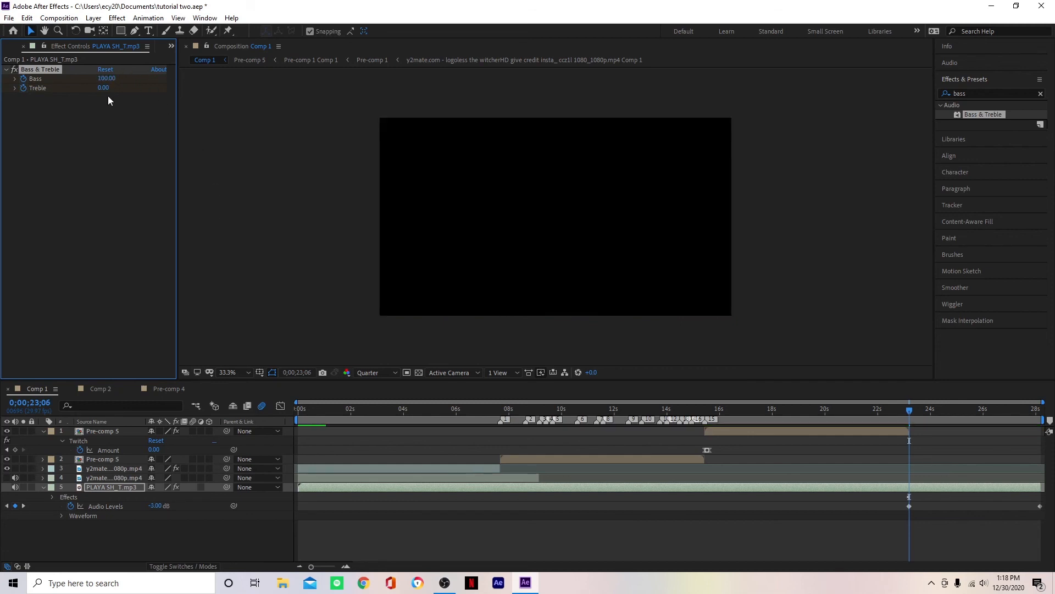
left_click_drag(103, 88, 4, 129)
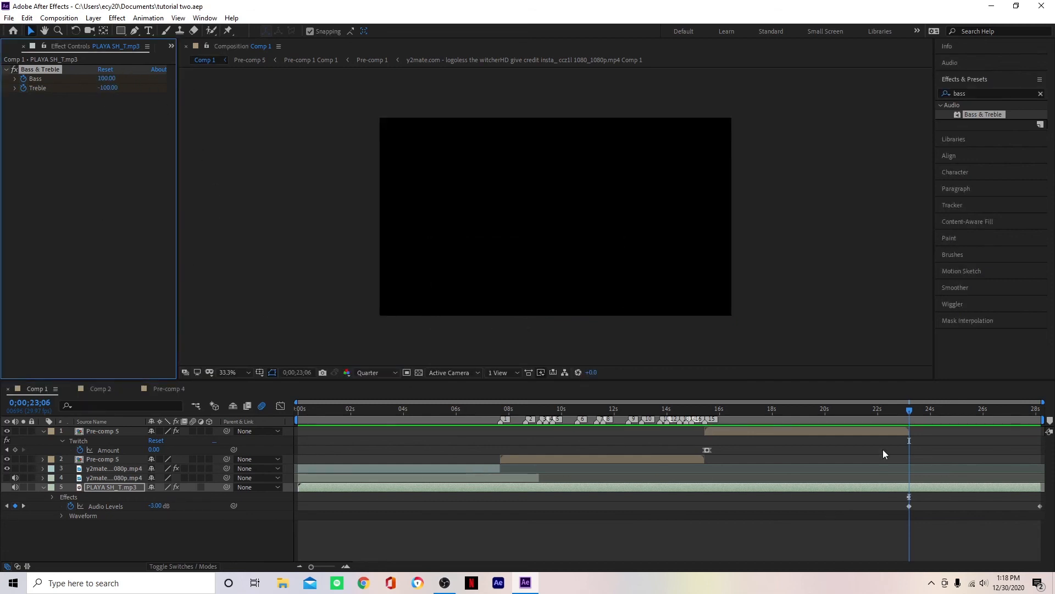
Step: Preview the music's ending from 0;00;21;25, then return to the start and collapse the expanded layer properties
left_click(874, 409)
key("space")
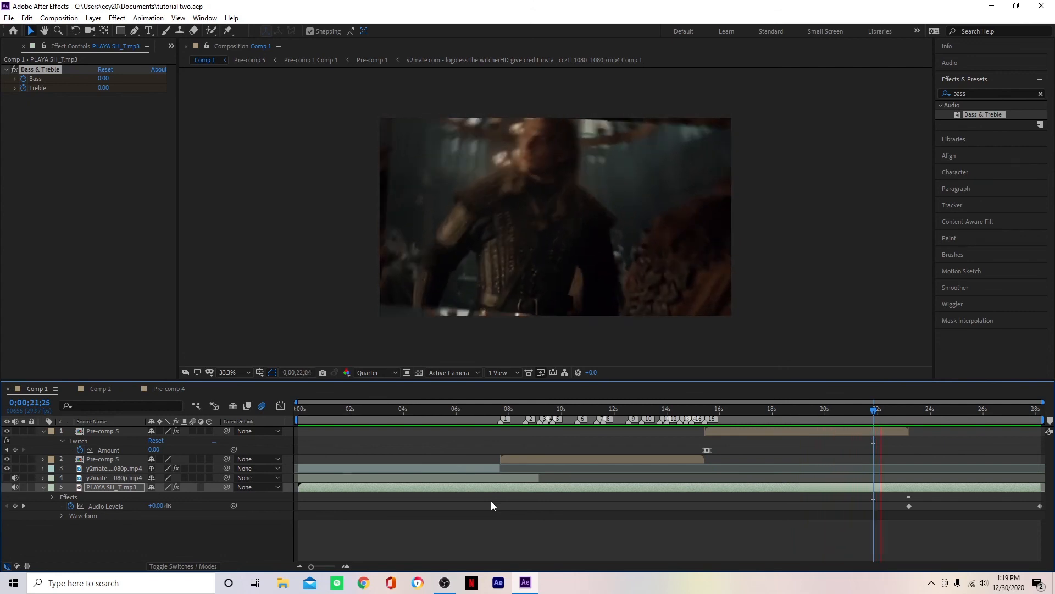
key("space")
left_click(296, 411)
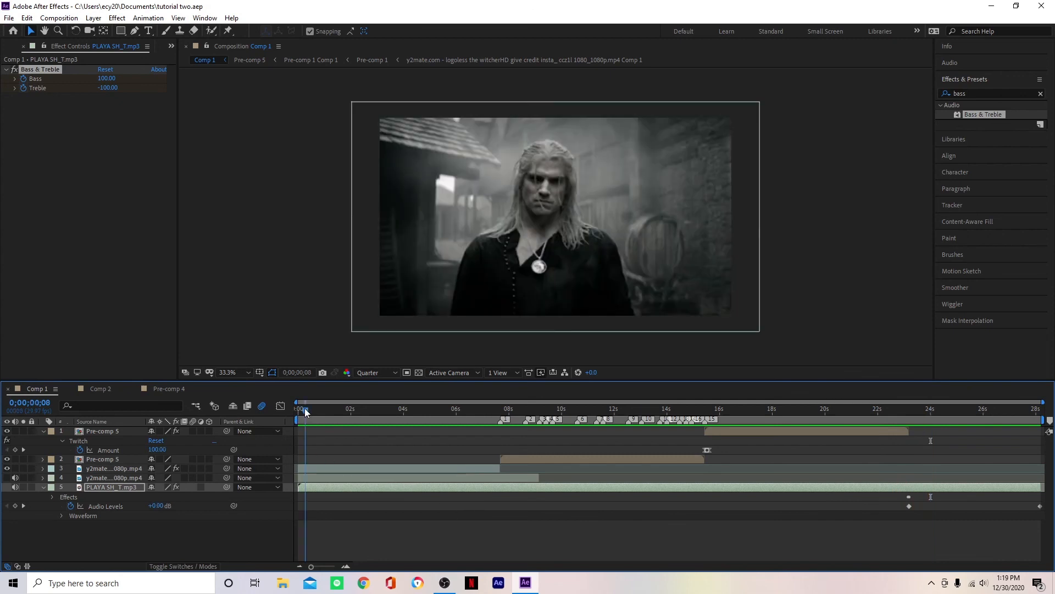
left_click(42, 486)
left_click(43, 432)
left_click(77, 489)
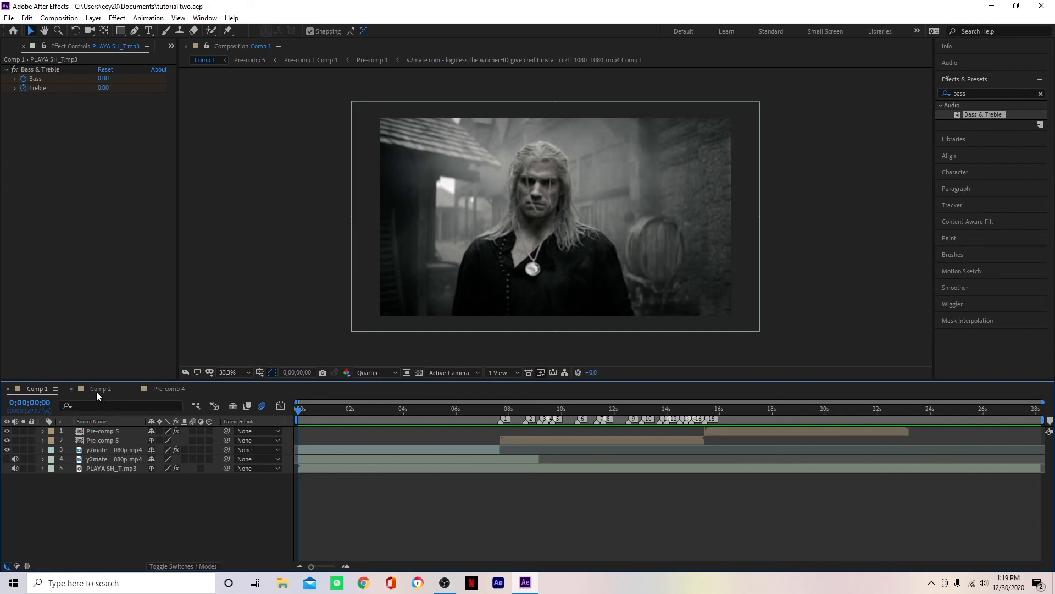
left_click(171, 46)
left_click(184, 59)
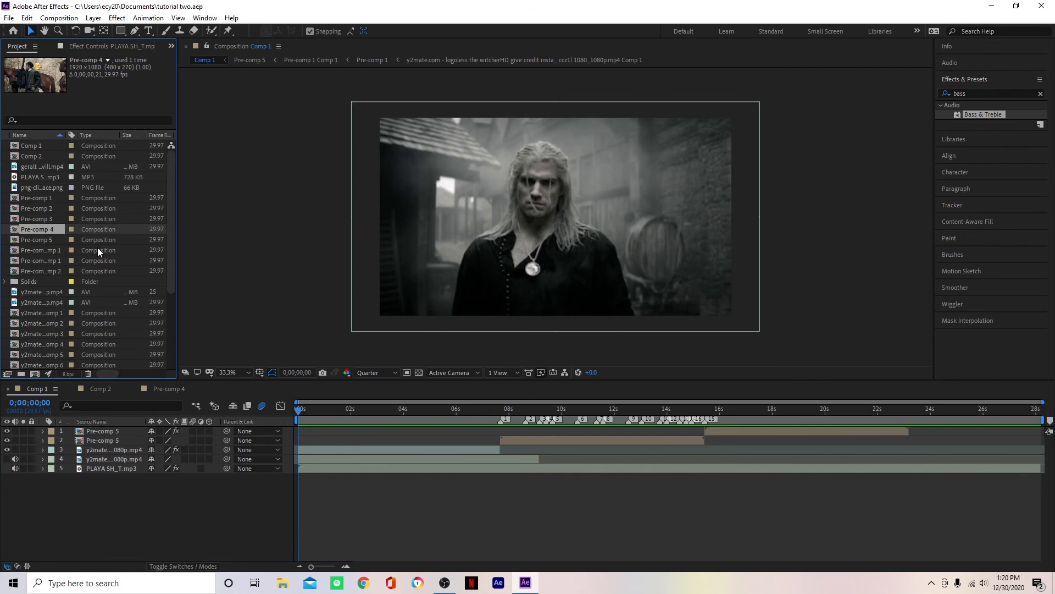
left_click_drag(44, 166, 158, 430)
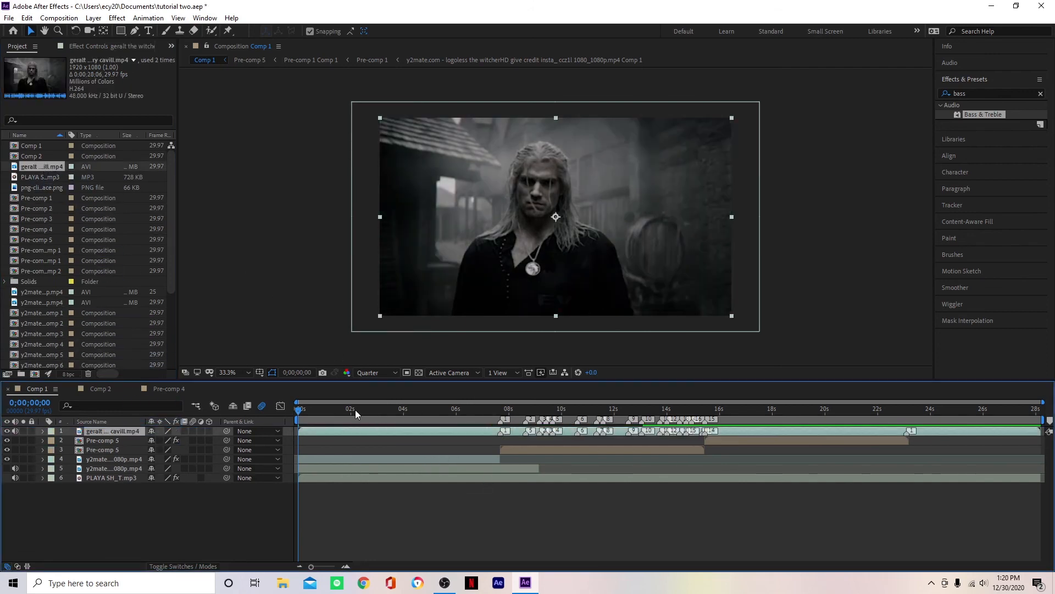
key("Delete")
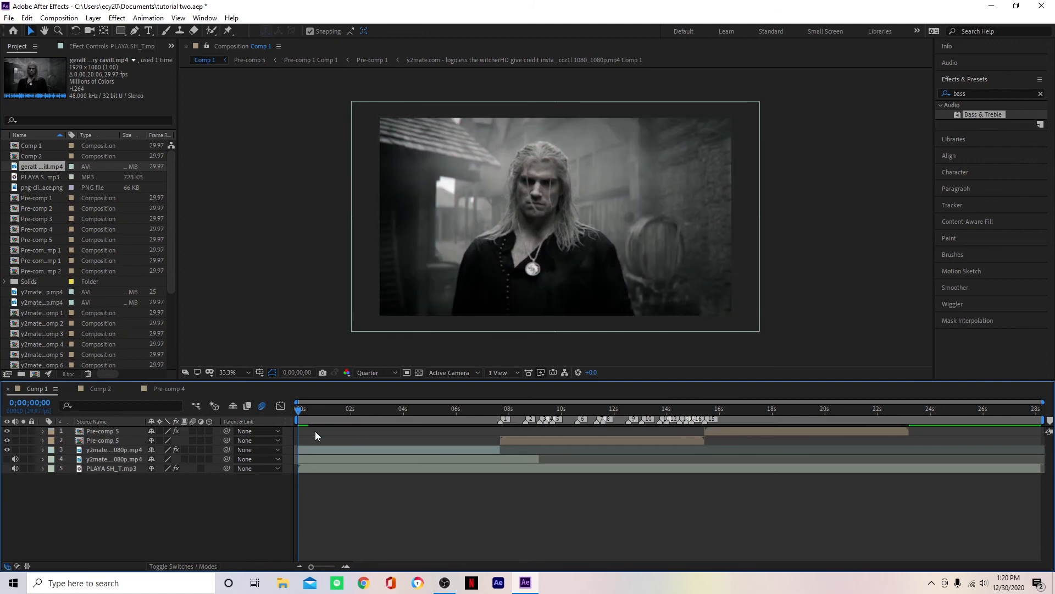
Step: Pre-compose both Pre-comp 5 layers and the opening video clip together into Pre-comp 6
left_click_drag(299, 412, 240, 430)
left_click(286, 450)
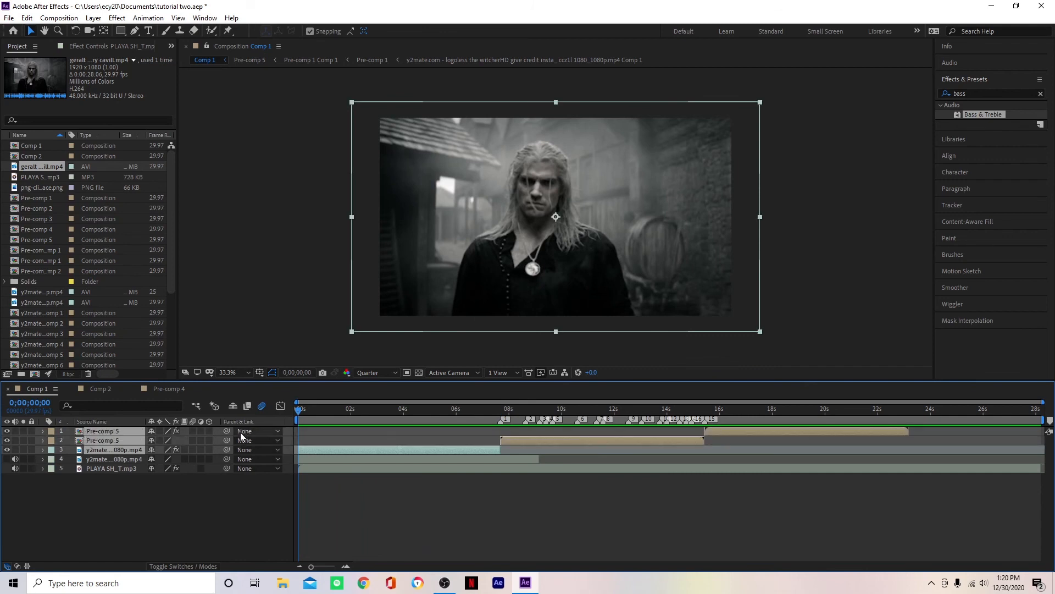
key("ctrl+shift+c")
left_click(554, 361)
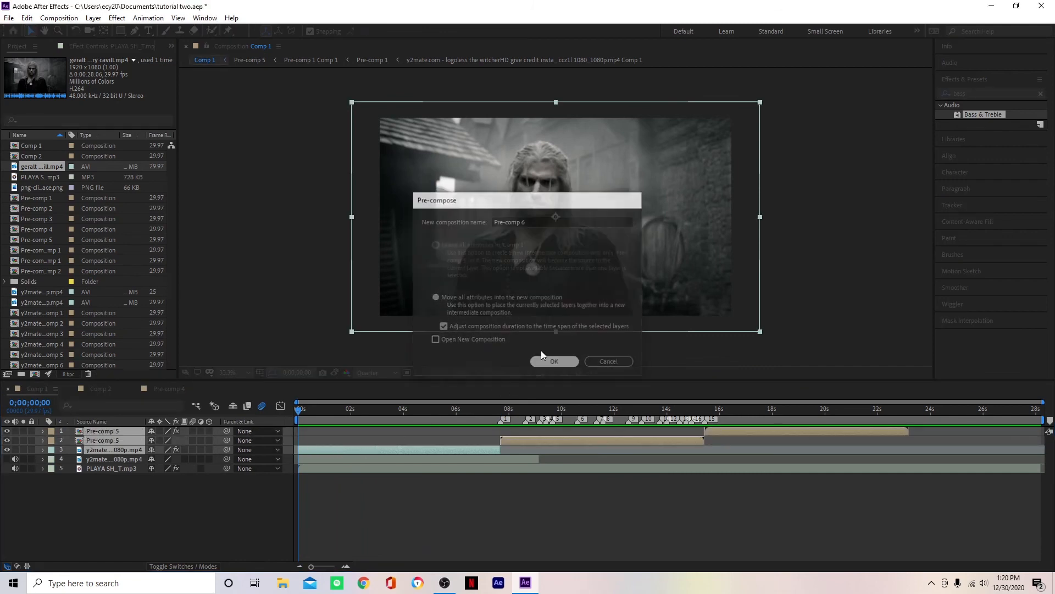
Step: Apply the Magic Bullet Looks effect to Pre-comp 6 and save the project
double_click(962, 94)
type("look")
double_click(982, 114)
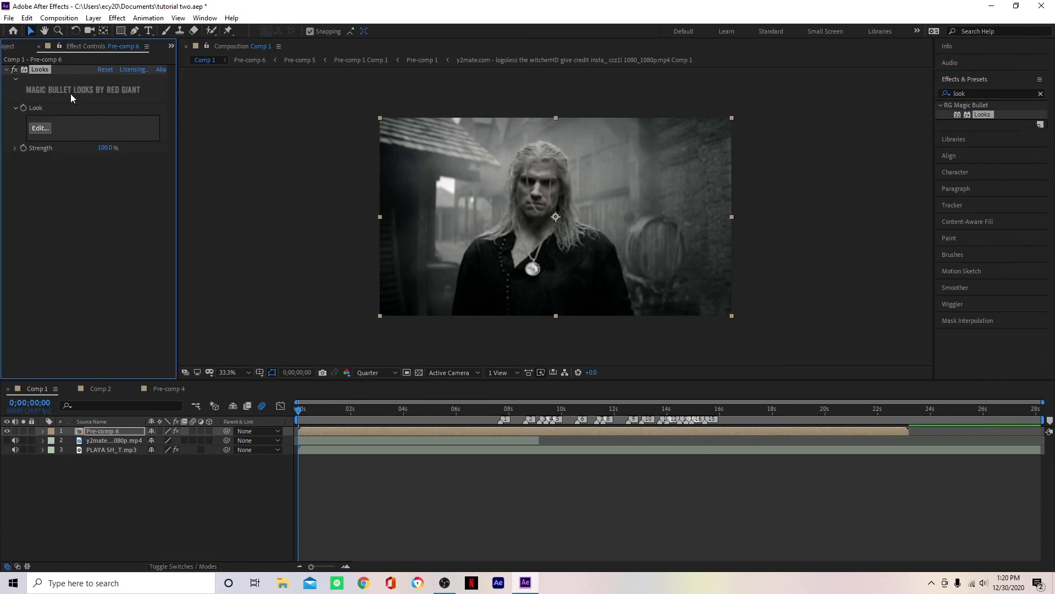
key("ctrl+s")
Step: Load the "gay" look from the cc hopvlesz collection into Magic Bullet Looks, accept it, and check the opening frames
left_click(37, 127)
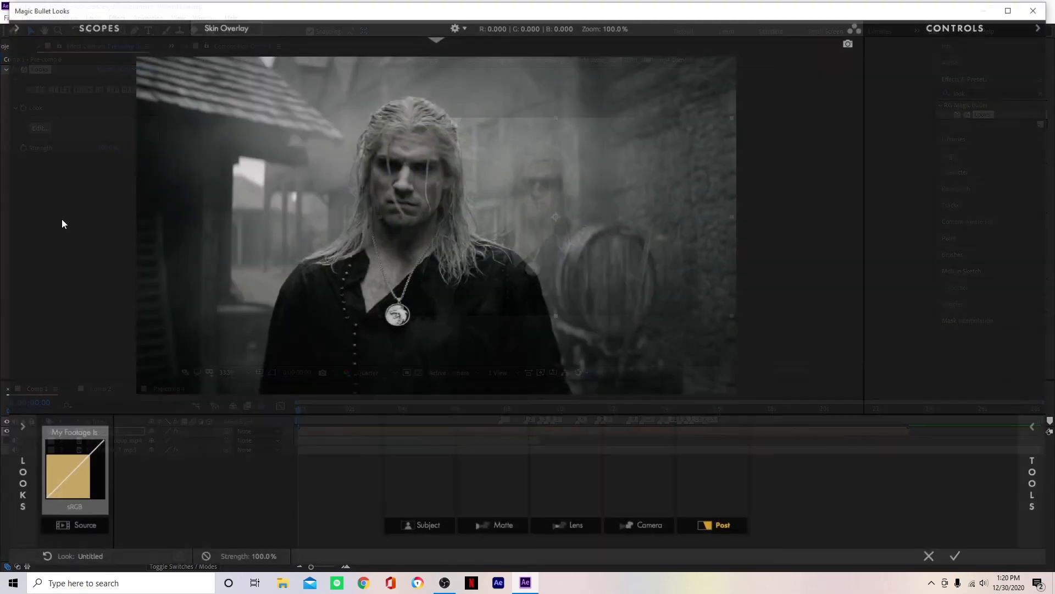
left_click(19, 427)
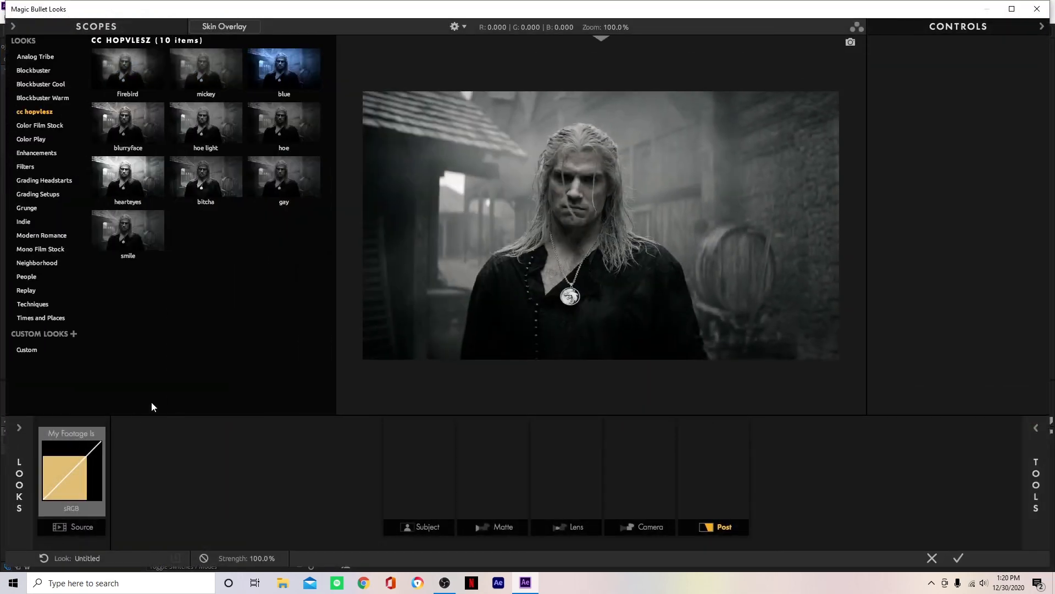
left_click(282, 196)
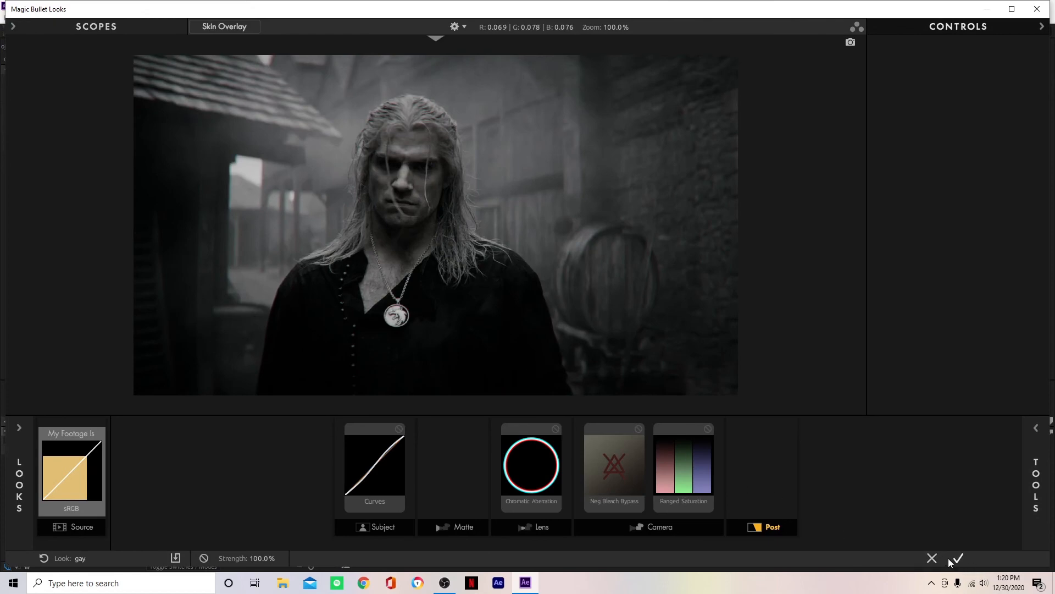
left_click(958, 558)
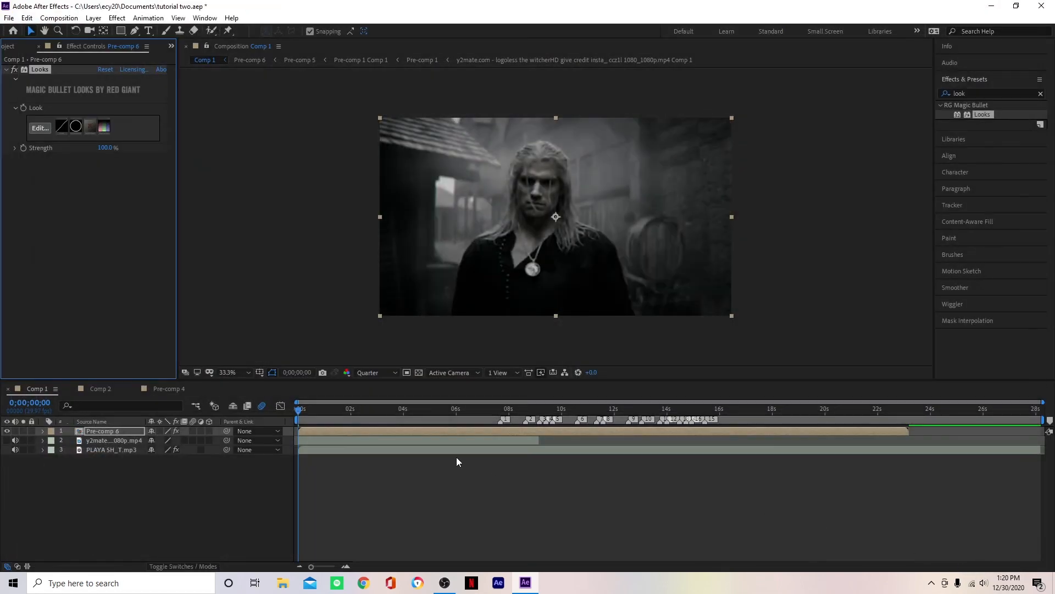
left_click(299, 422)
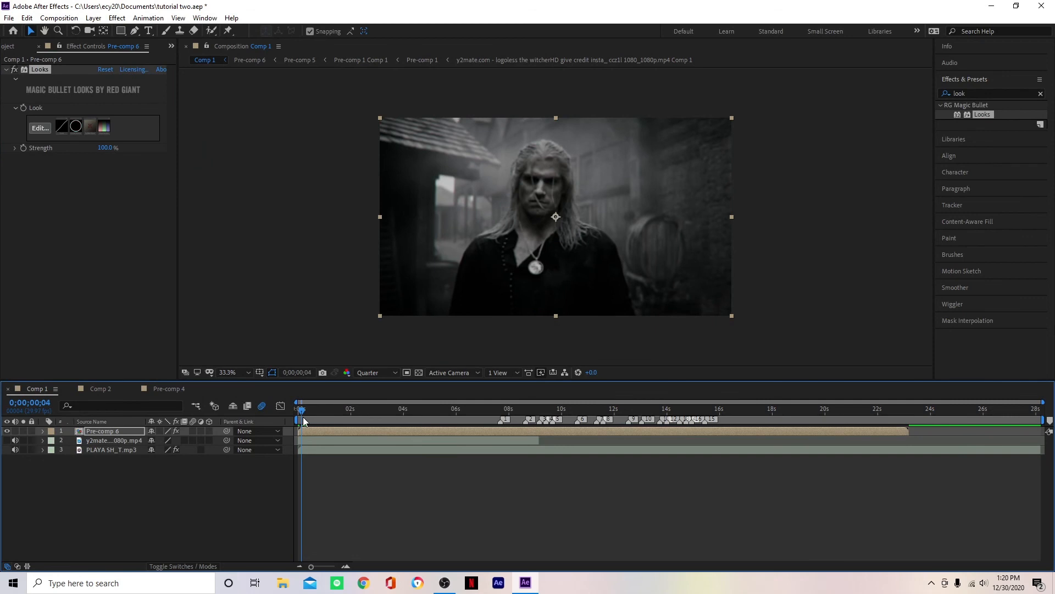
Step: Add a text layer reading "ev" at the start of Comp 1 and center it horizontally and vertically in the composition
left_click_drag(299, 423, 256, 517)
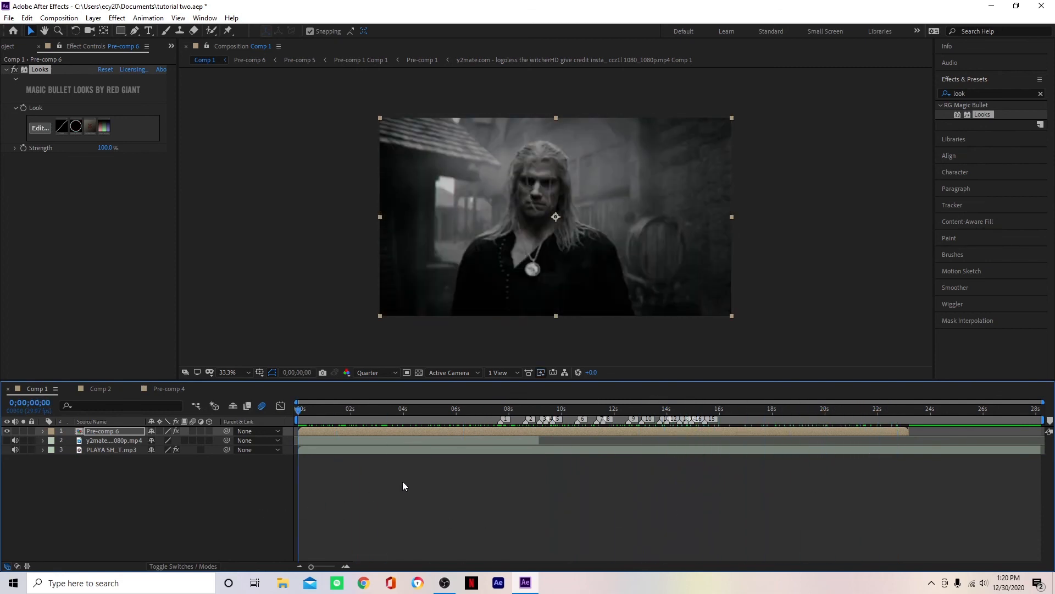
key("ctrl+alt+shift+t")
type("ev")
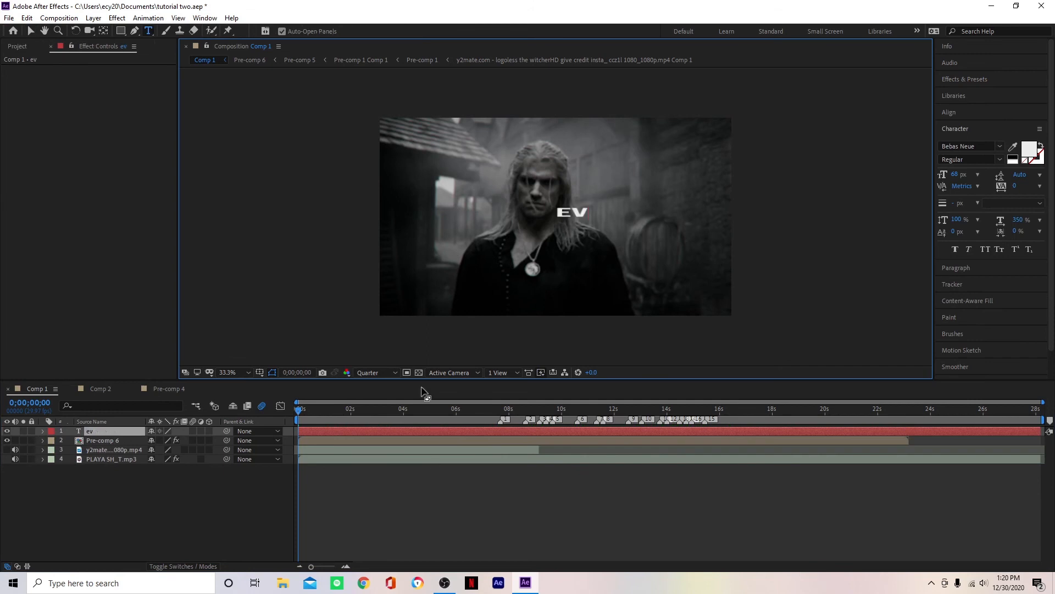
double_click(311, 430)
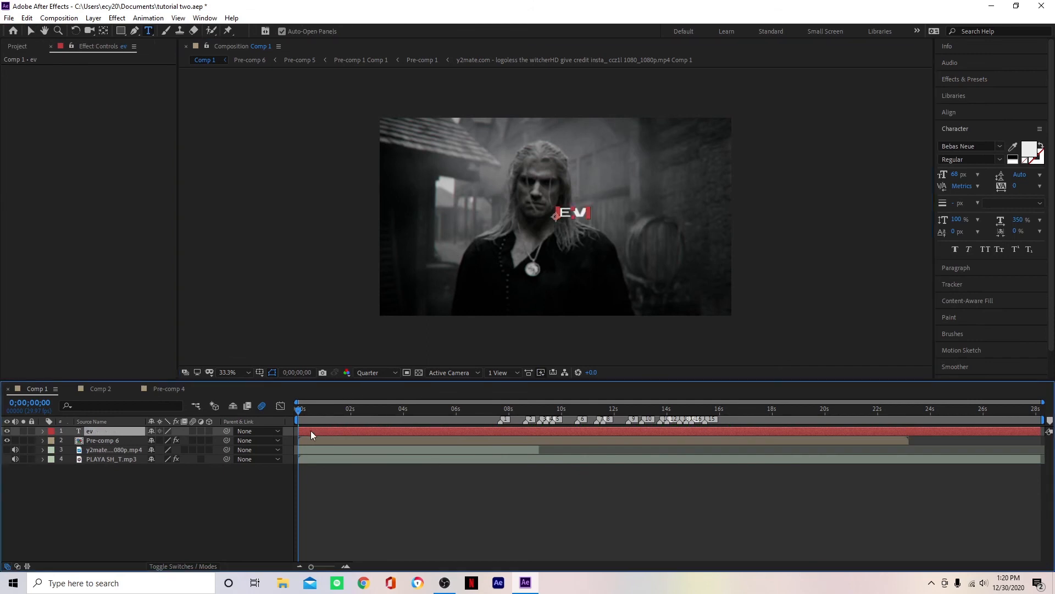
left_click(969, 117)
left_click(965, 140)
left_click(1021, 140)
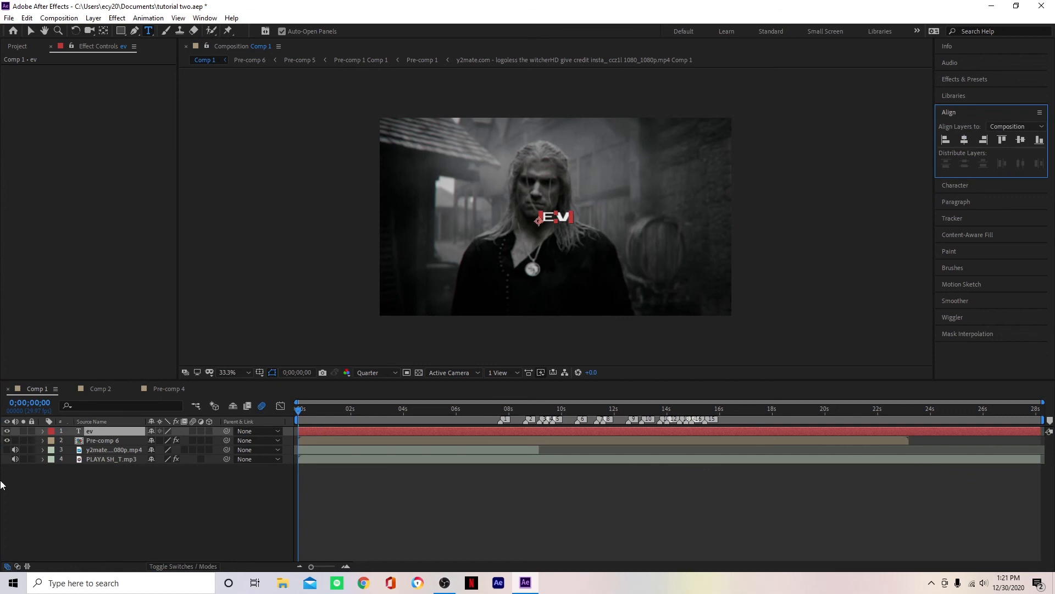
Step: Scale the "ev" text to 82%, re-center it, and lower it to position 884.5, 1043.5 near the frame's lower edge
key("s")
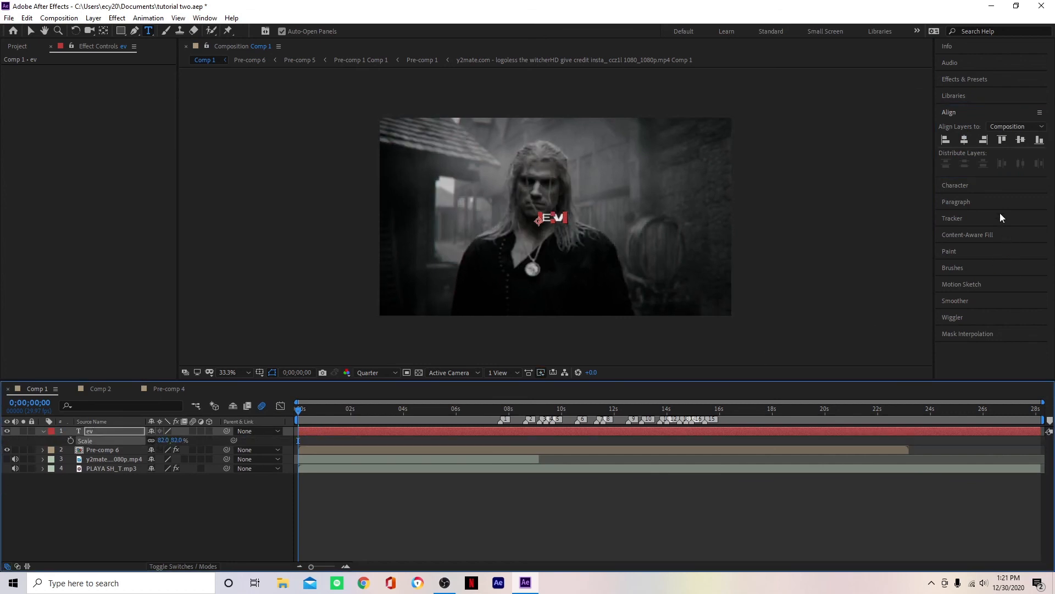
left_click(967, 140)
left_click(1021, 140)
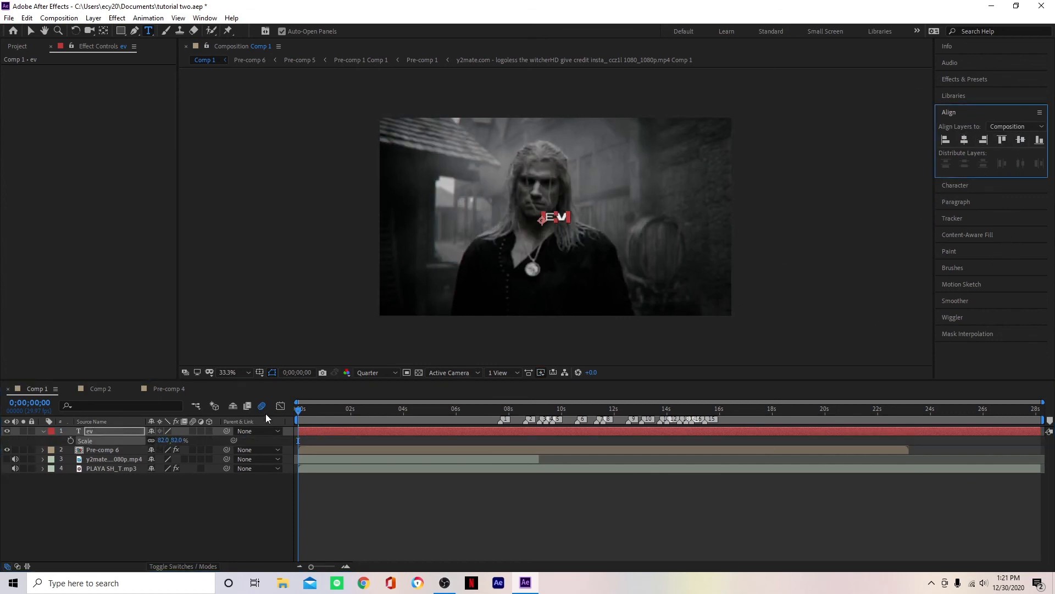
key("p")
left_click_drag(171, 440, 396, 482)
Step: Change the "ev" text layer's blending mode and check it over the dark footage at 0;00;12;29
left_click(177, 566)
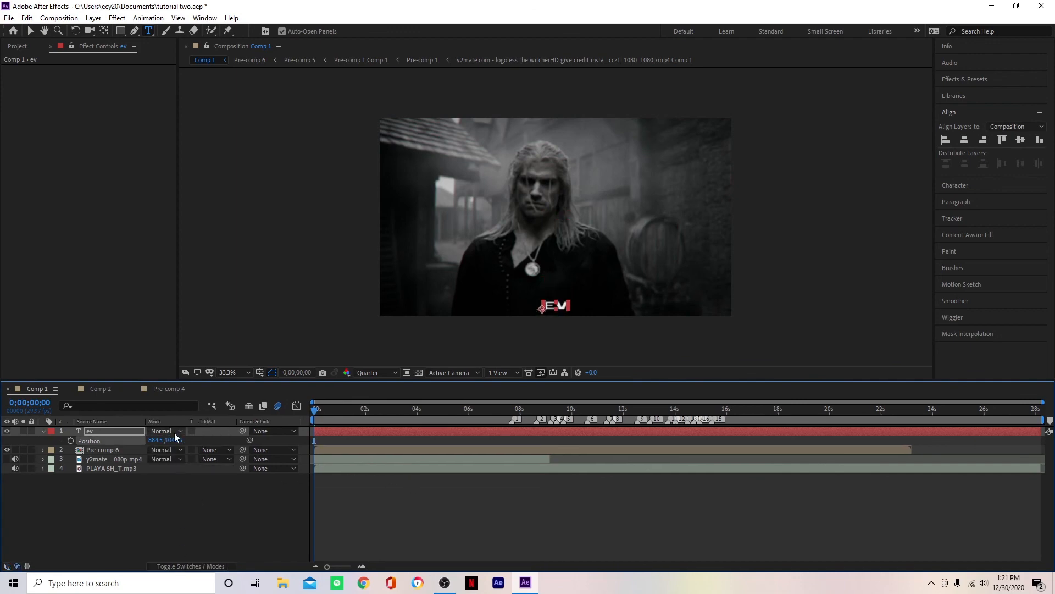
left_click(162, 431)
left_click(208, 306)
left_click(207, 567)
left_click_drag(511, 412, 640, 440)
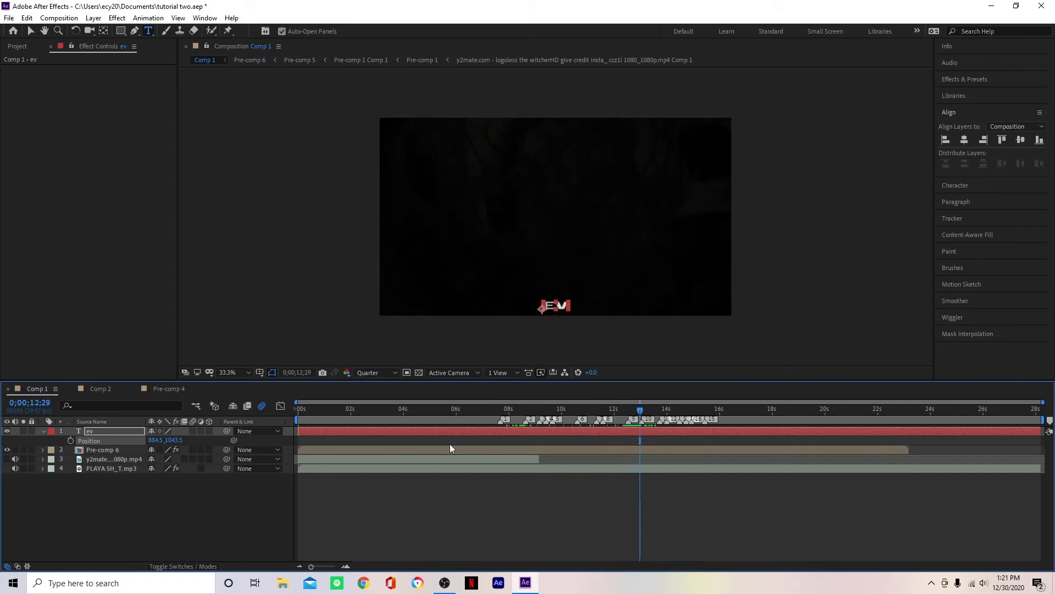
Step: Add a 1920 x 1080 black solid directly beneath Pre-comp 6, return to the start of the composition, and save the project
left_click(131, 458)
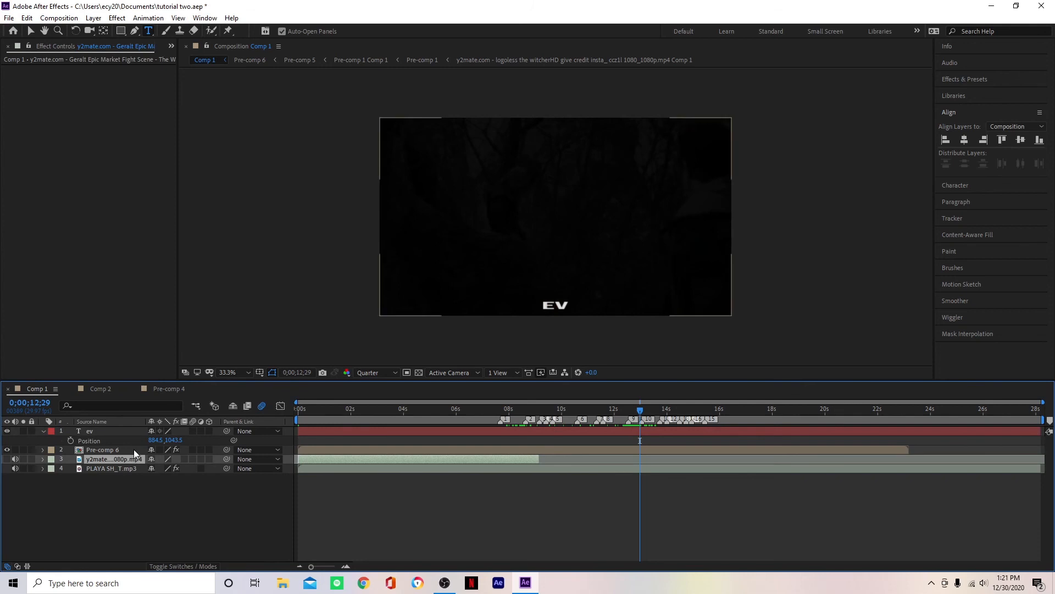
key("ctrl+y")
left_click(521, 356)
left_click_drag(511, 335, 502, 362)
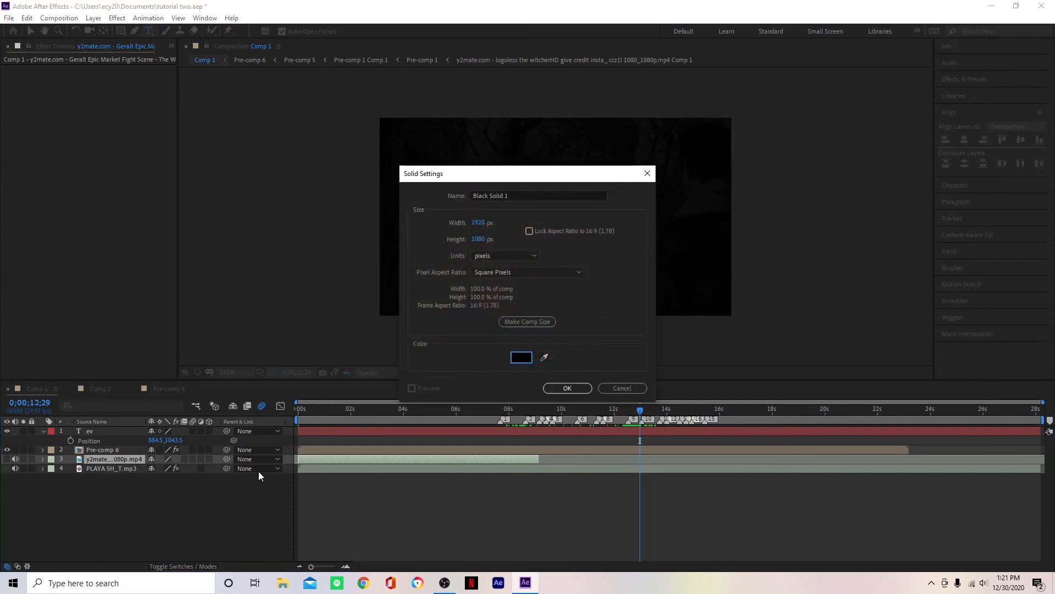
left_click(567, 388)
left_click(572, 527)
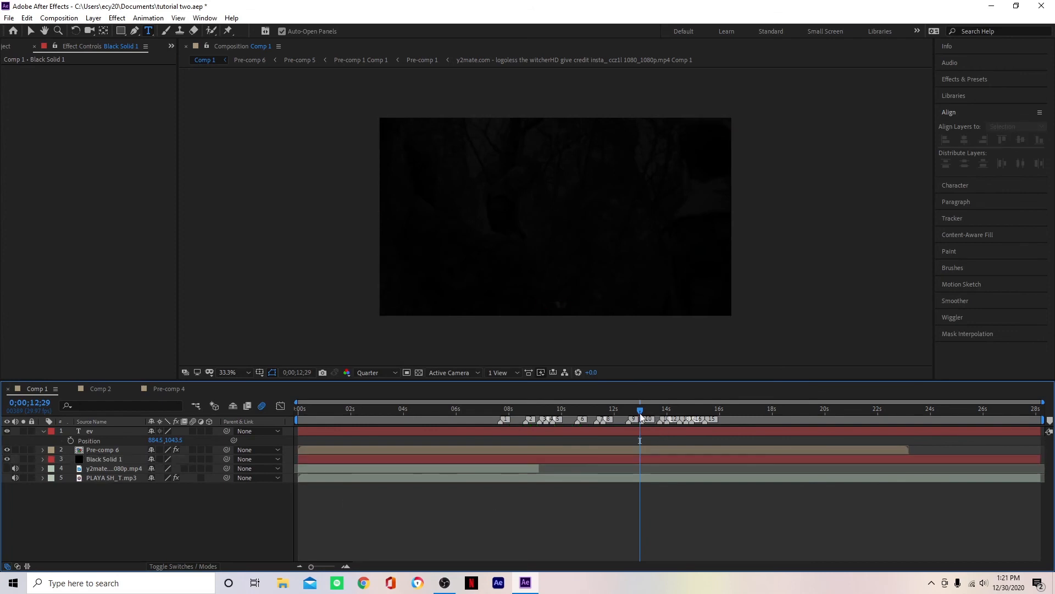
left_click_drag(642, 411, 279, 423)
key("ctrl+s")
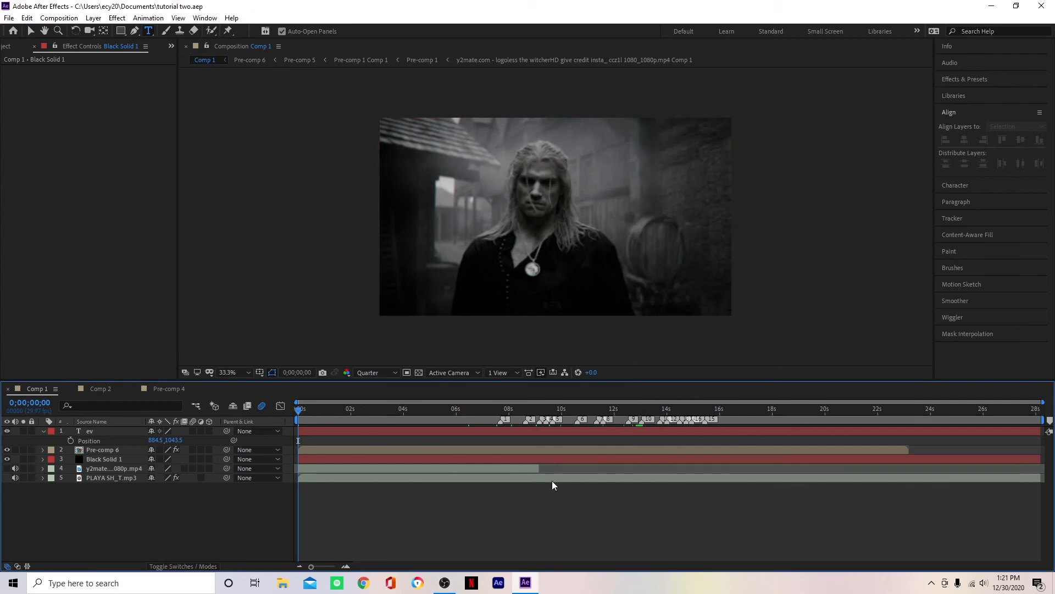
Step: Send Comp 1 to the Adobe Media Encoder queue and remove the stopped Comp 2 job from it
left_click(9, 18)
mouse_move(58, 196)
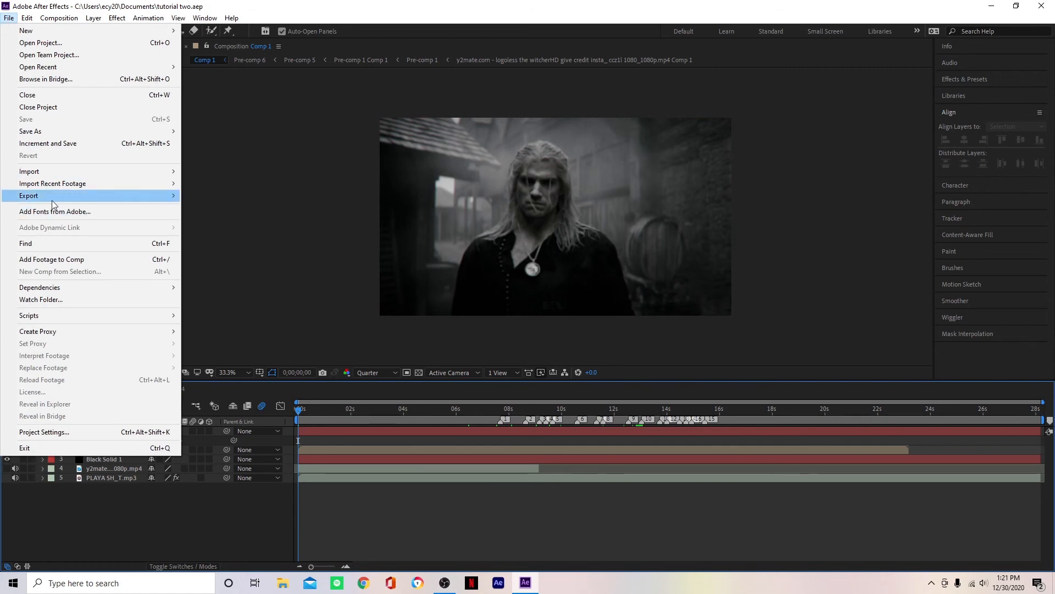
left_click(223, 197)
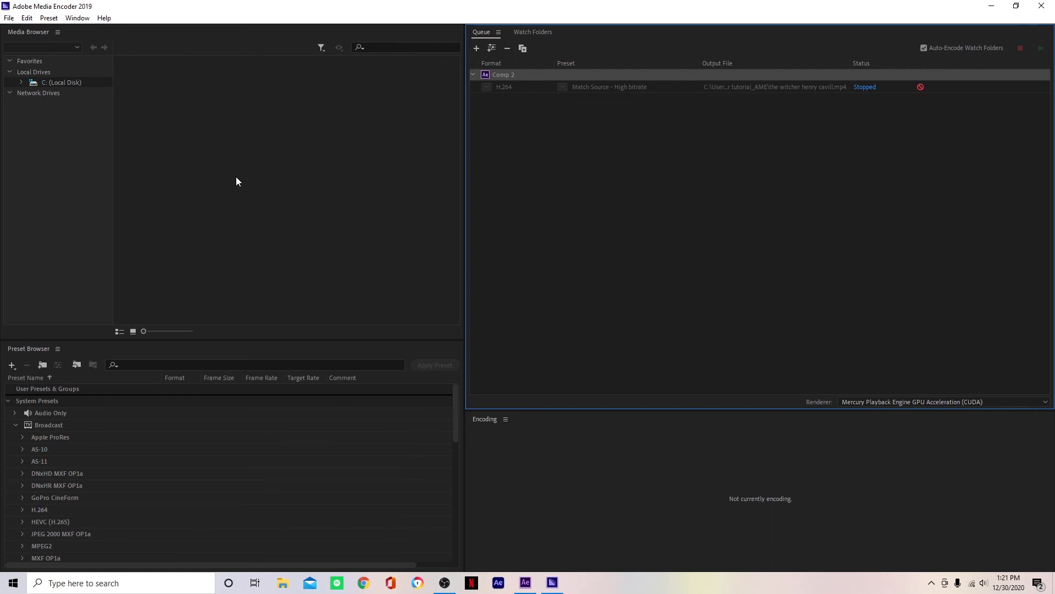
left_click(663, 89)
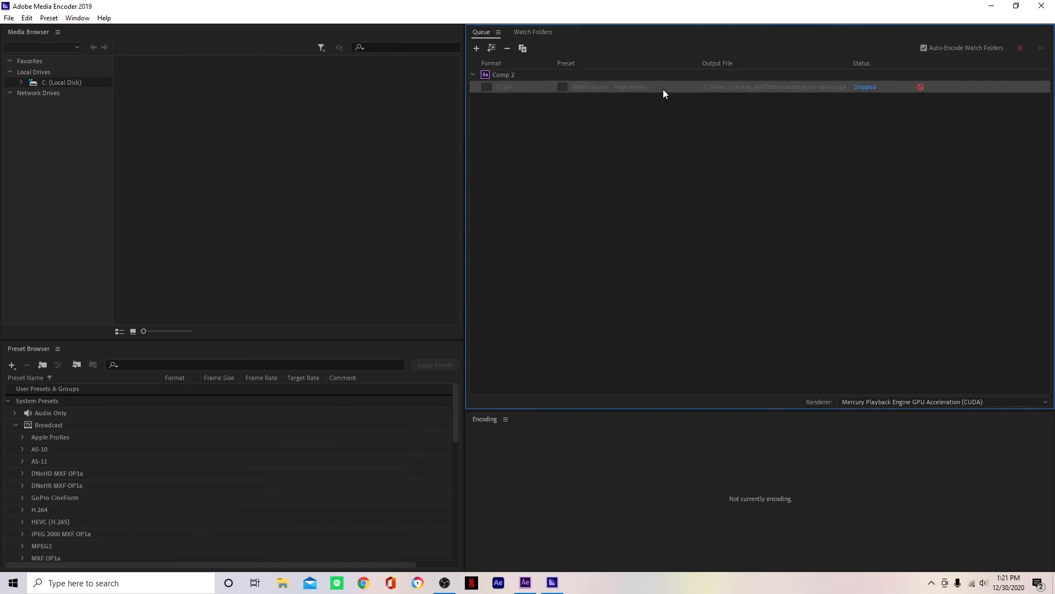
key("Delete")
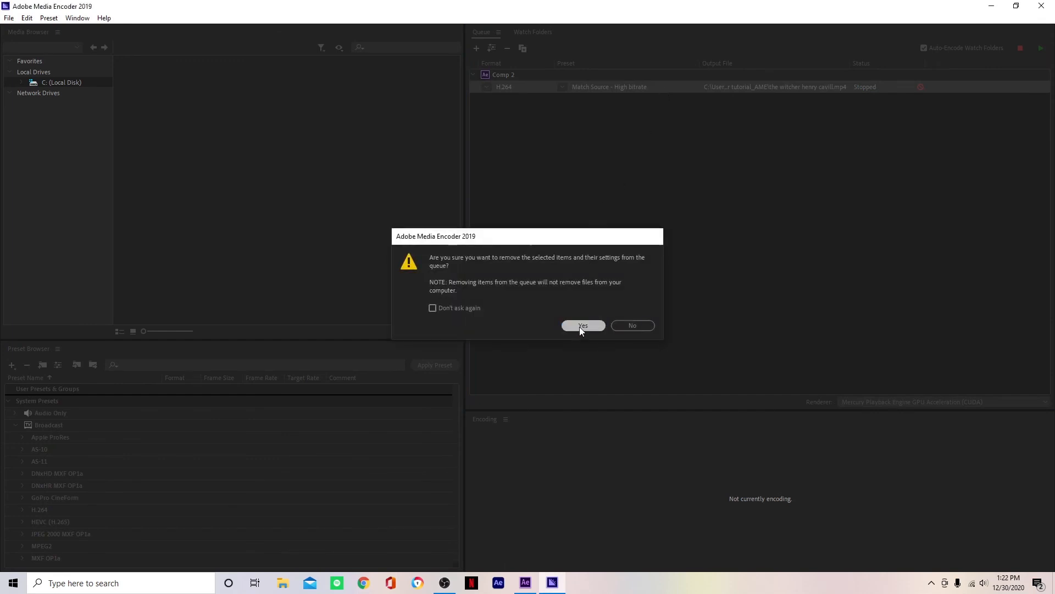
left_click(581, 326)
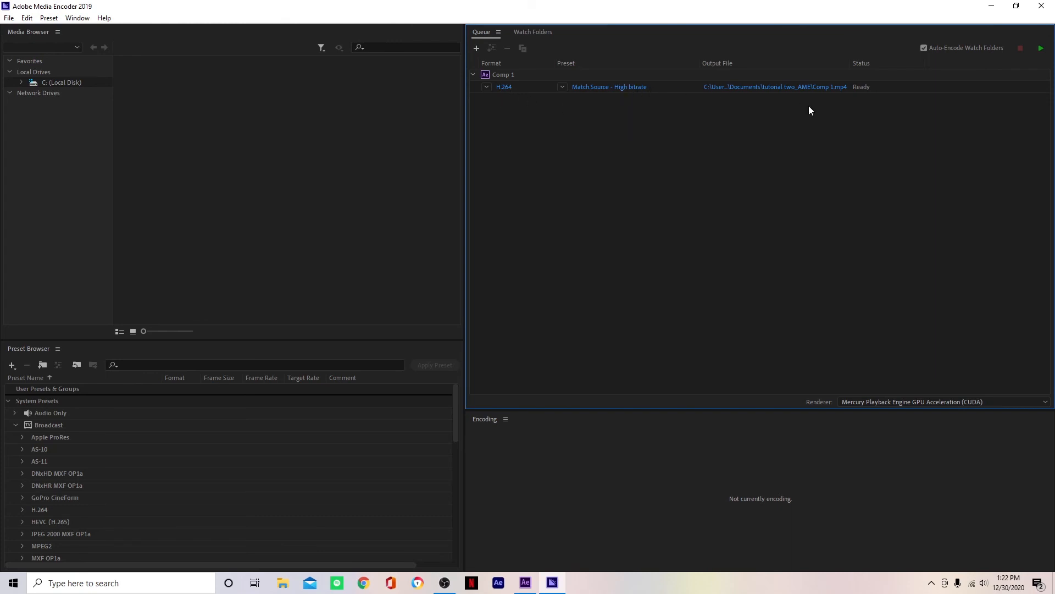
Step: Name the Comp 1 output file "the witcher geralt henry cavill" in the tutorial two_AME folder as an MP4
left_click(772, 88)
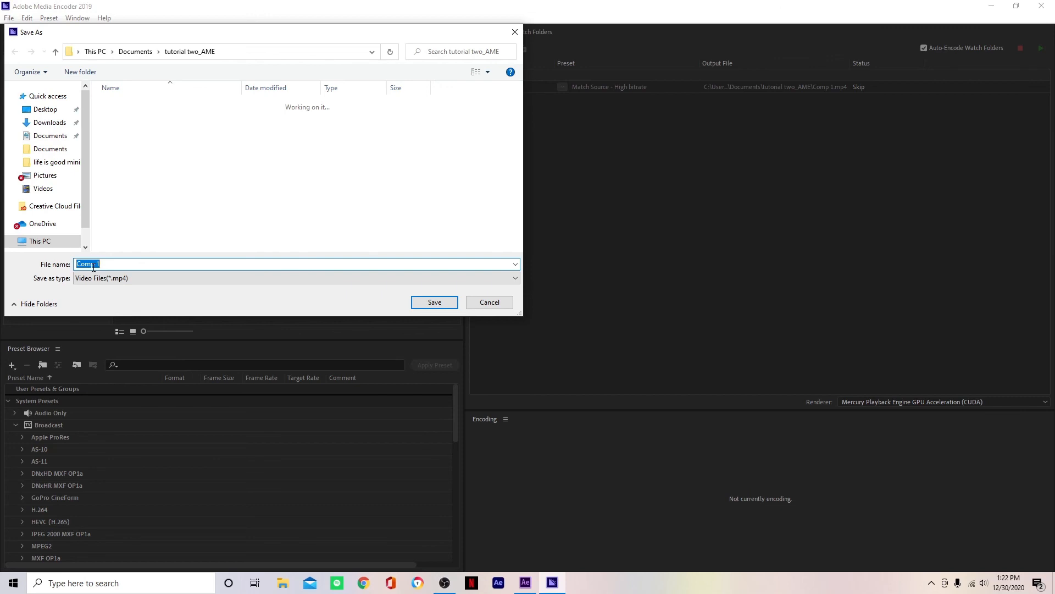
type("the witcher geralt henry cavill")
left_click(435, 303)
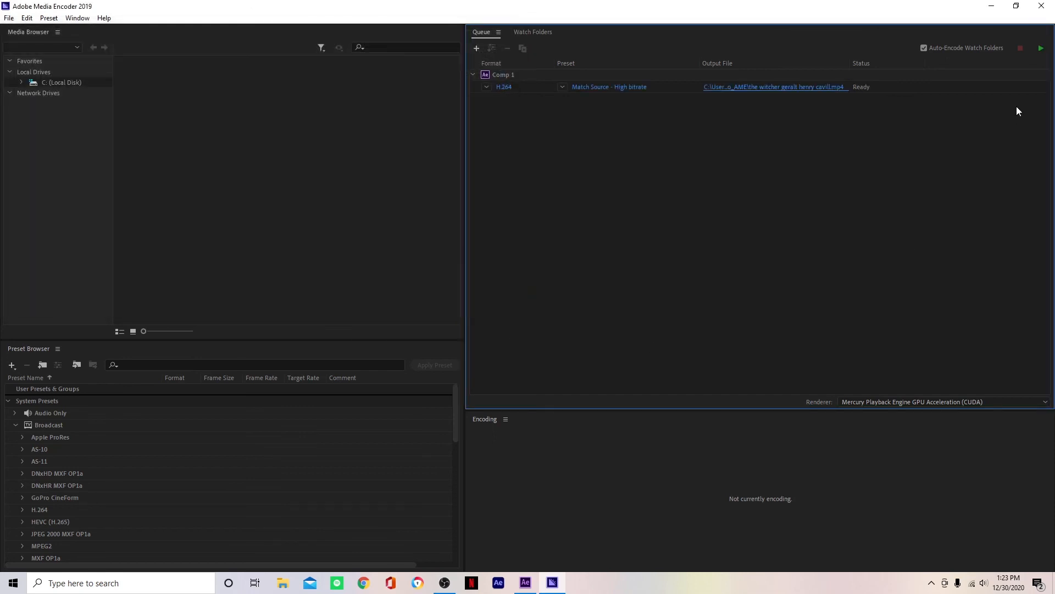